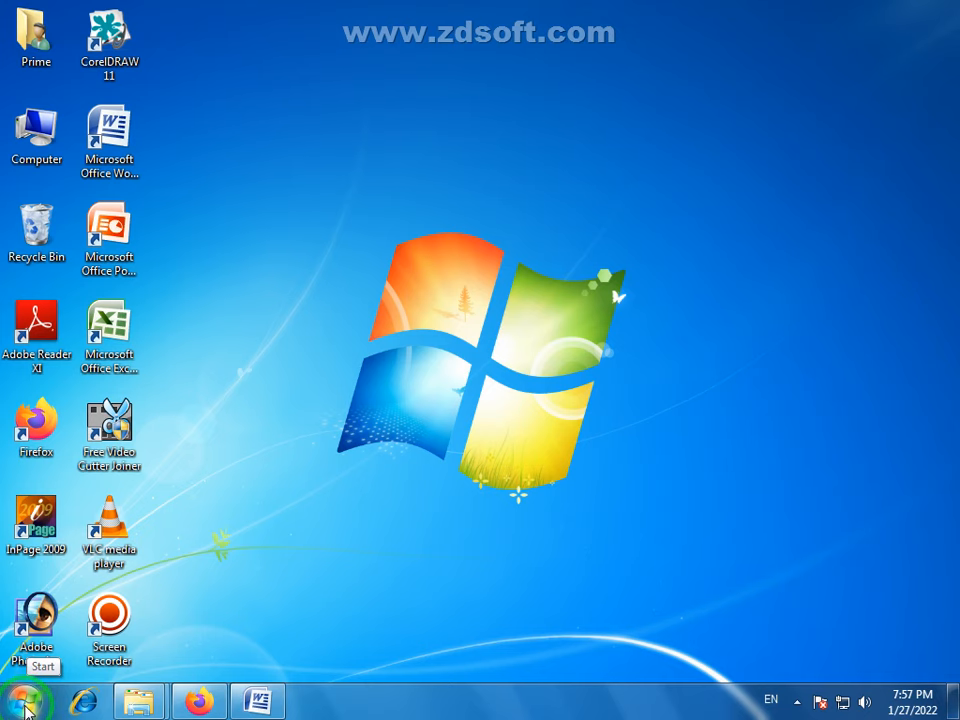
- Open Paint from the Windows accessories and maximize its window
click(25, 703)
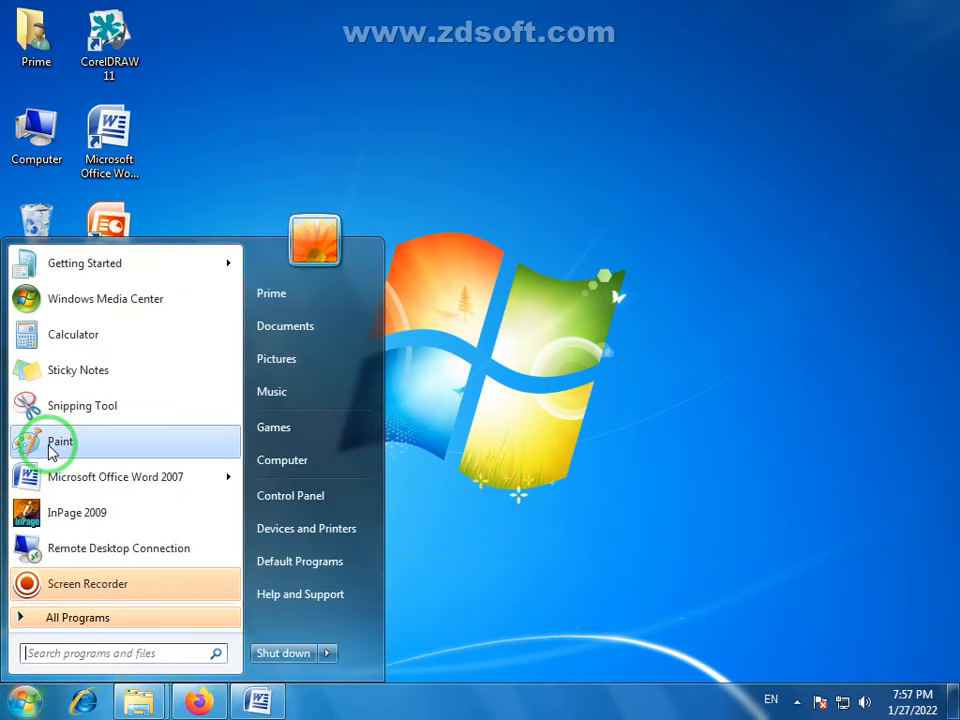
click(42, 620)
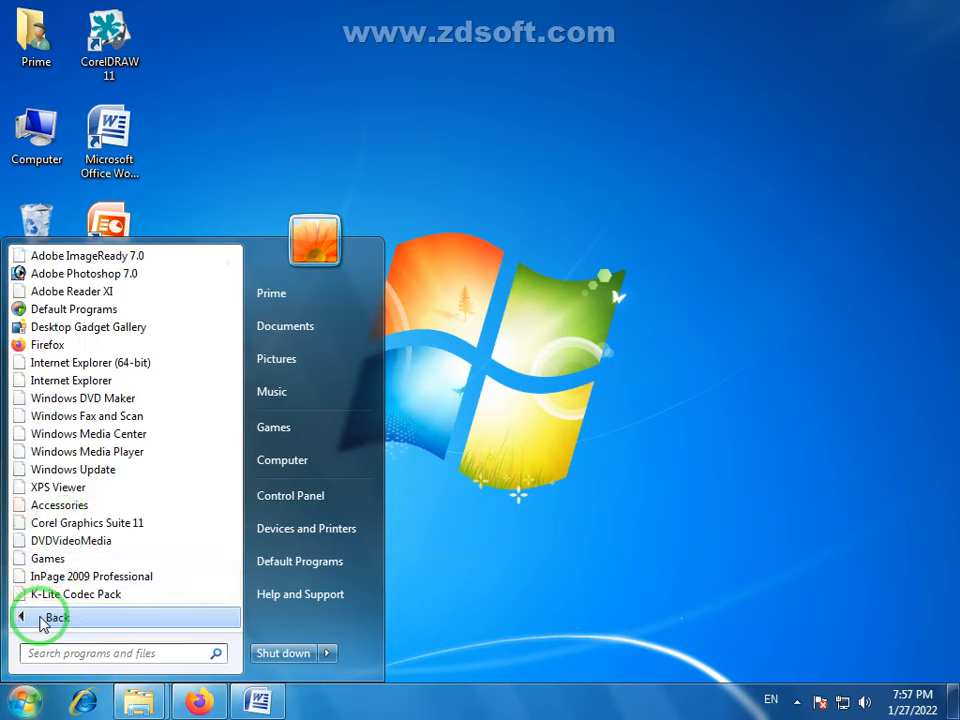
click(62, 506)
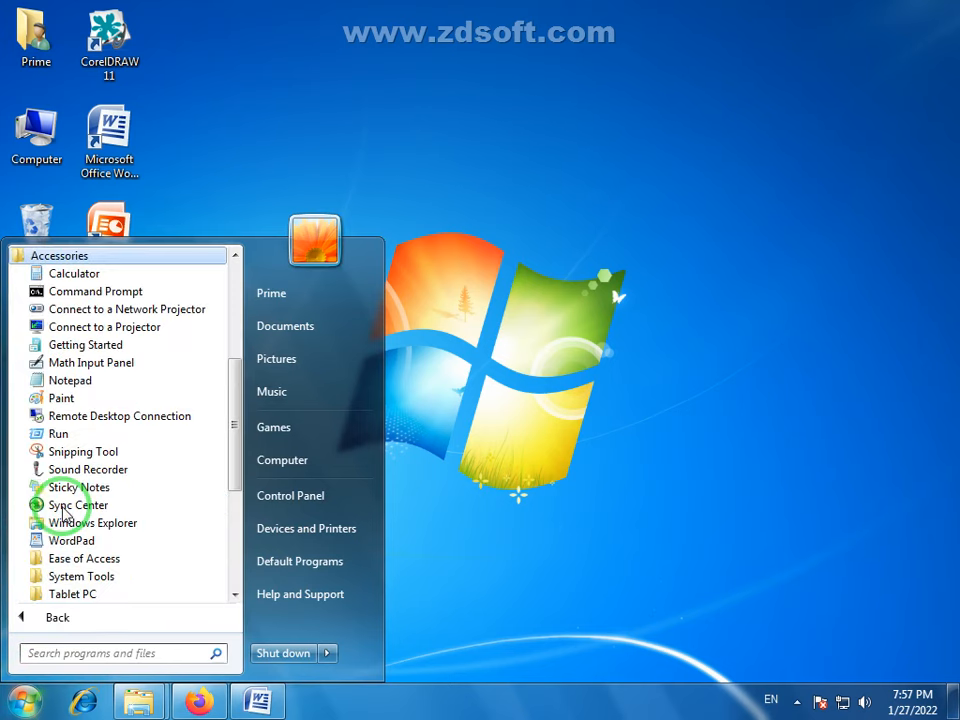
click(62, 400)
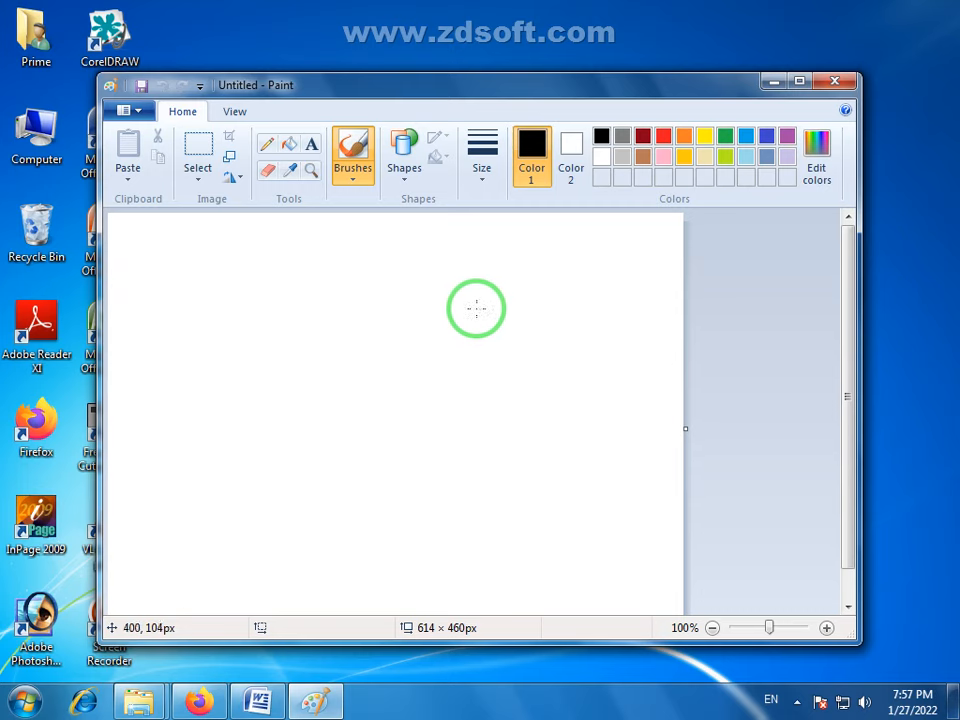
drag(490, 87, 460, 52)
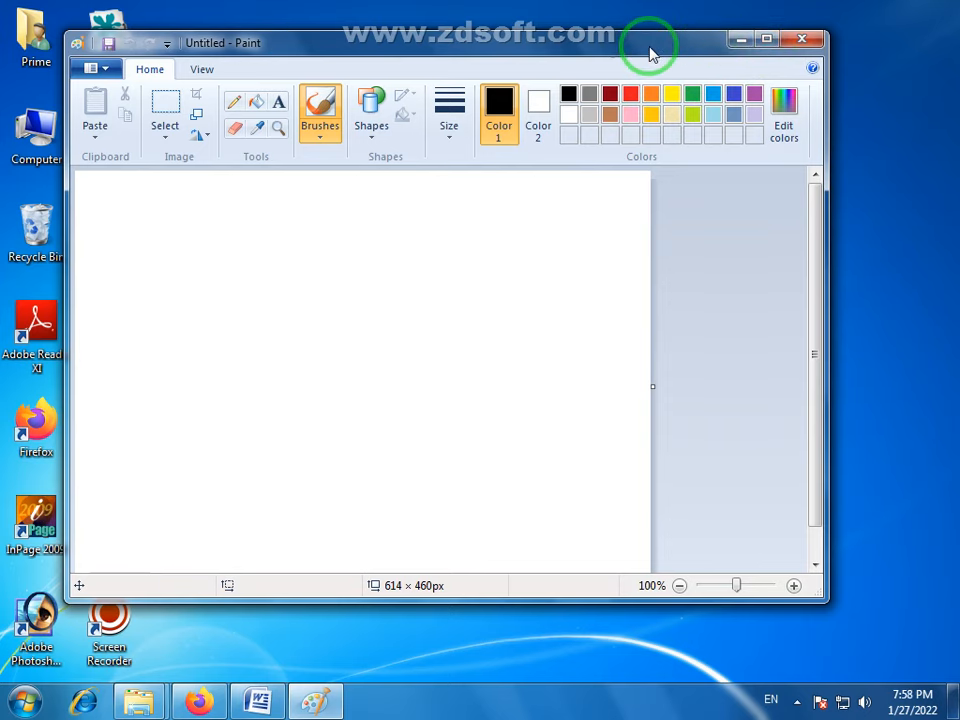
click(767, 40)
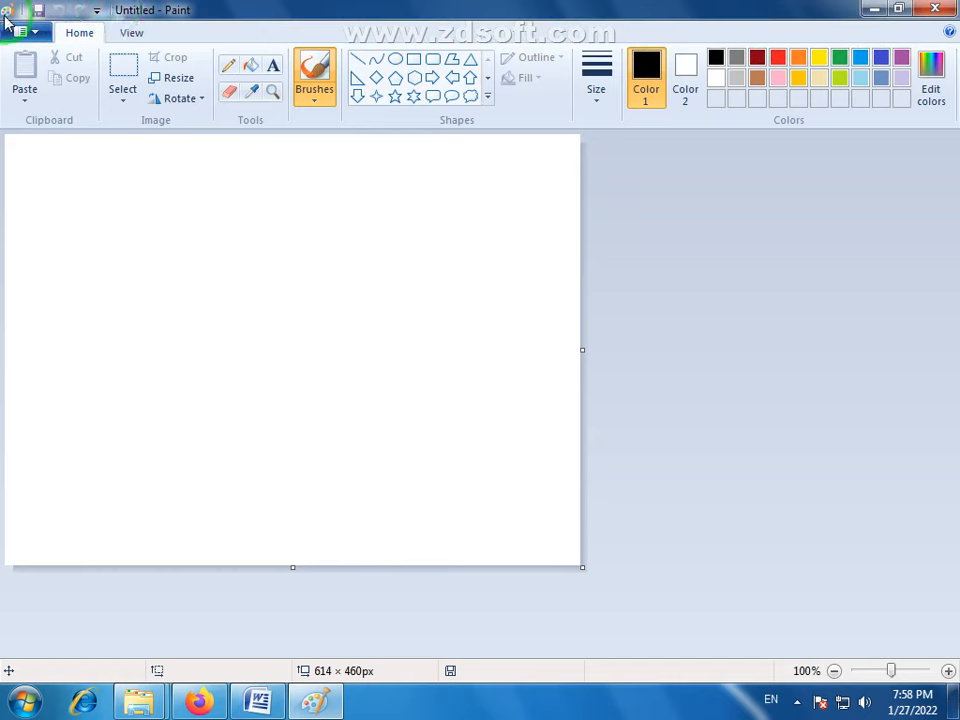
- Examine the quick-access customization options, the file commands, and the zoom, show-or-hide and display options
click(100, 16)
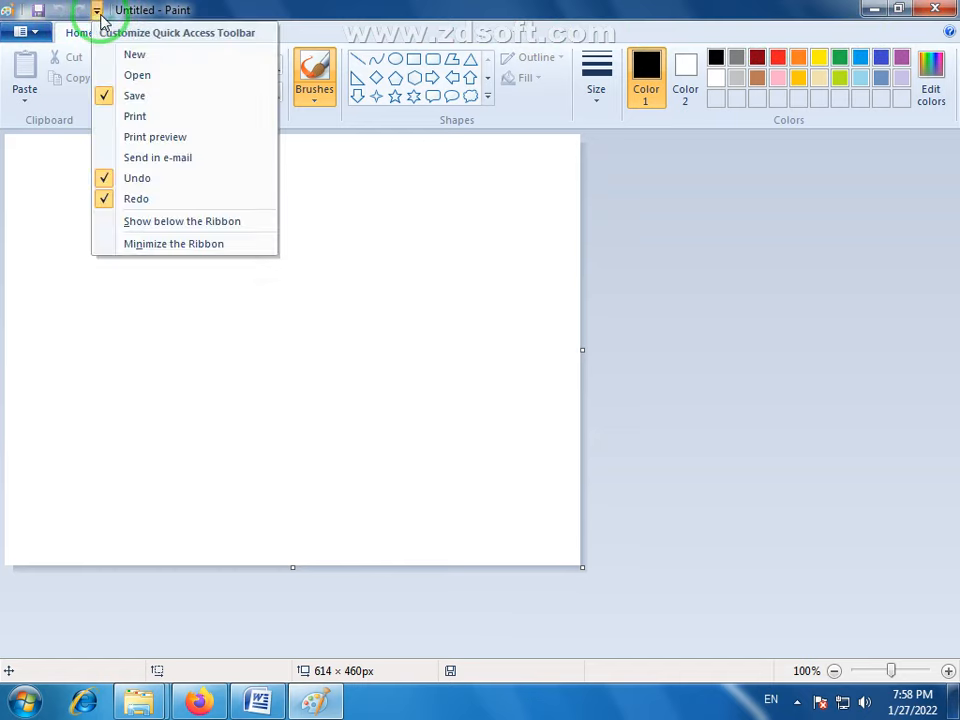
click(153, 10)
click(30, 37)
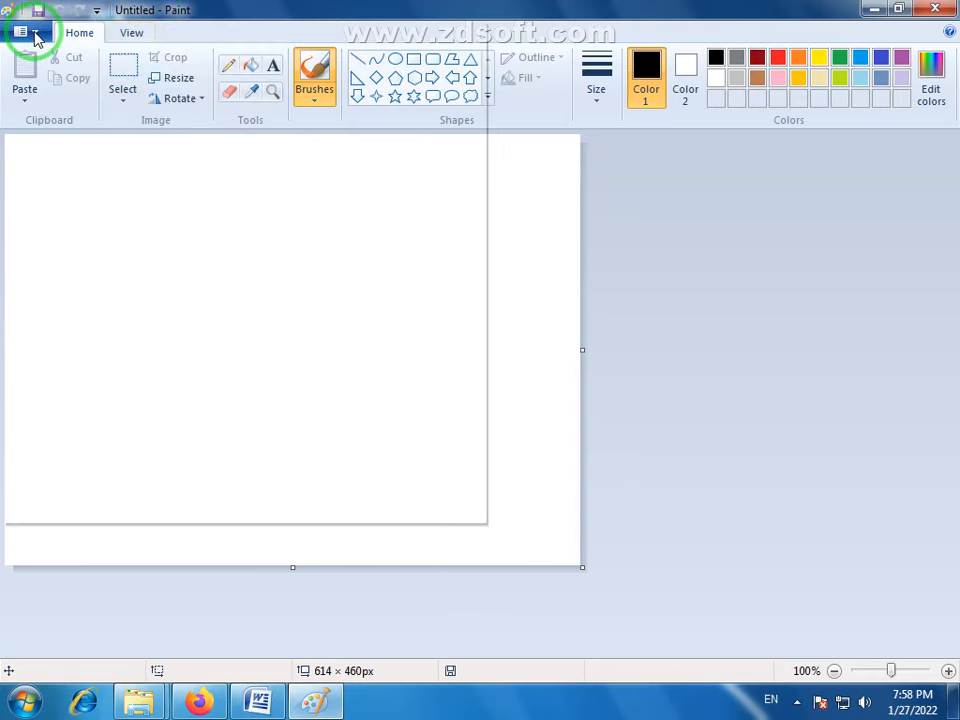
click(321, 9)
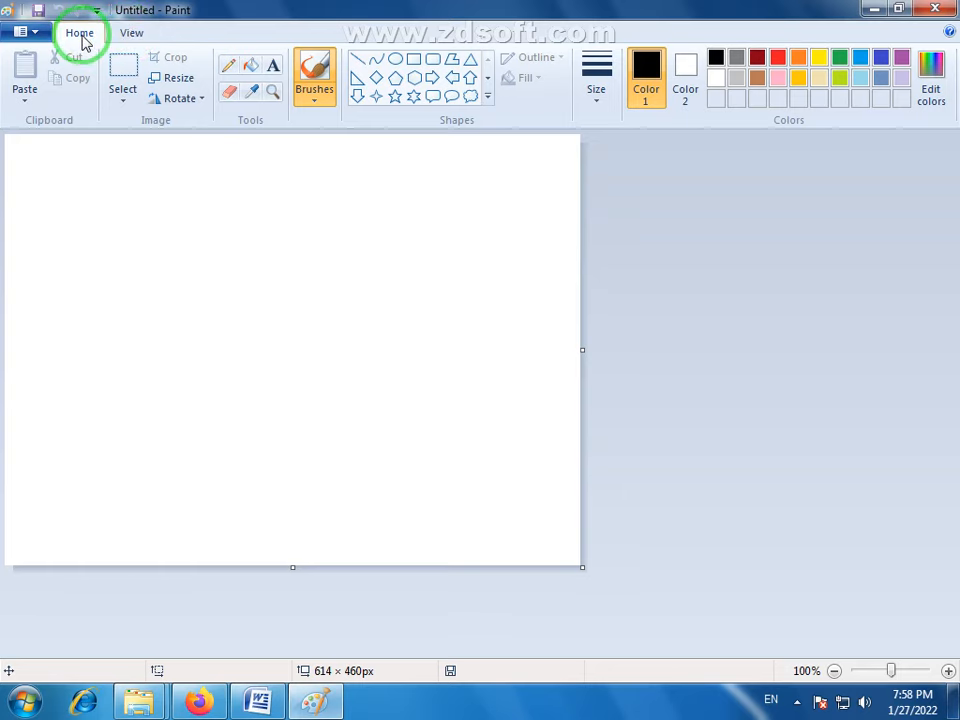
click(127, 40)
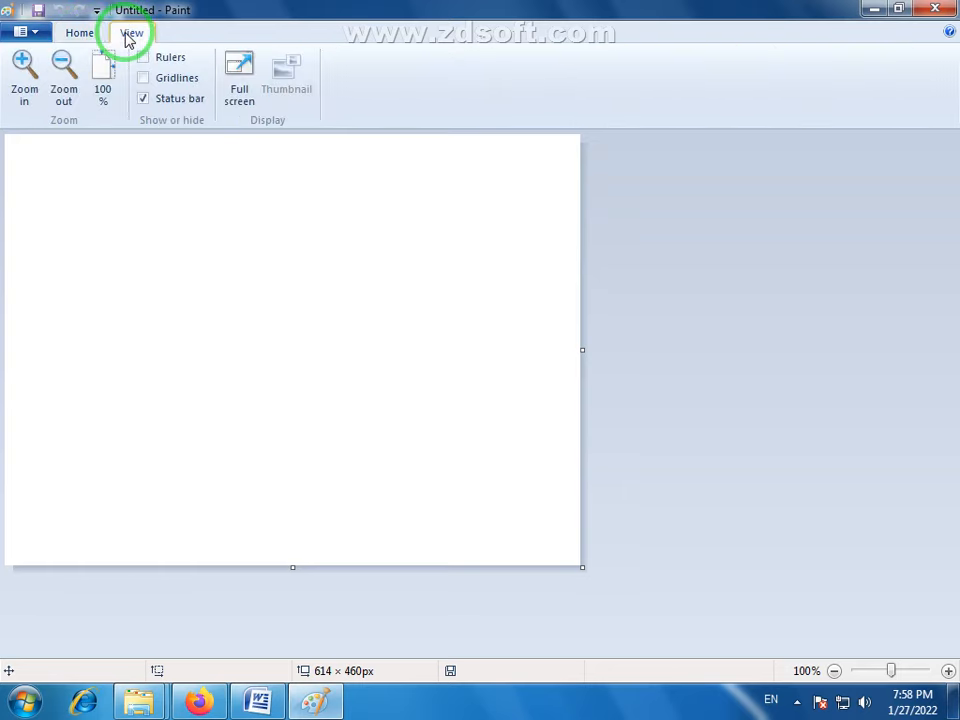
click(84, 42)
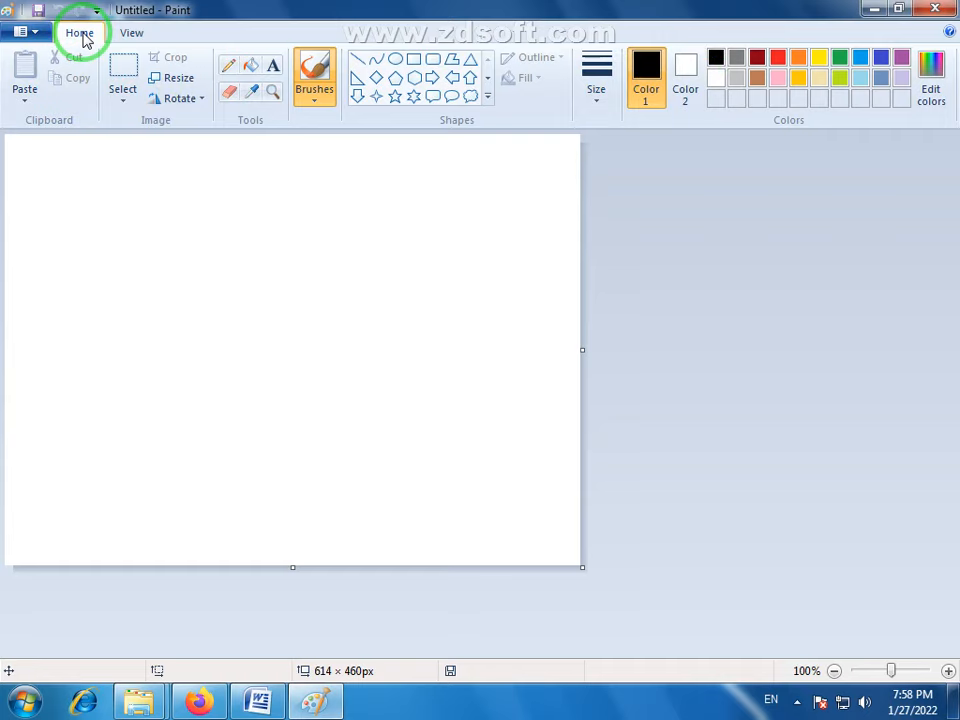
click(136, 38)
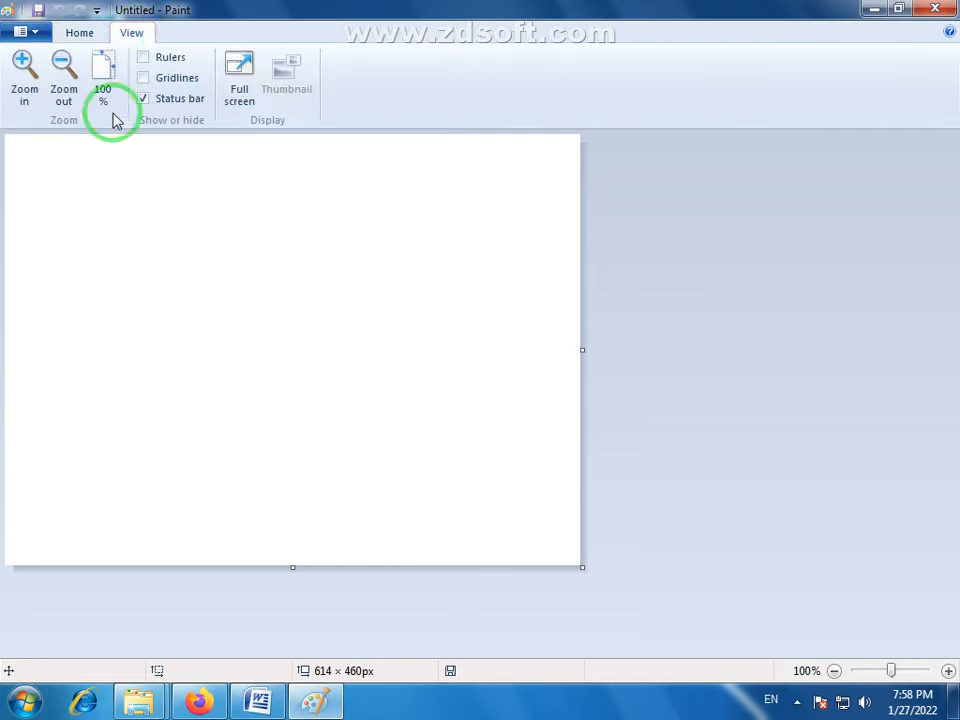
click(79, 33)
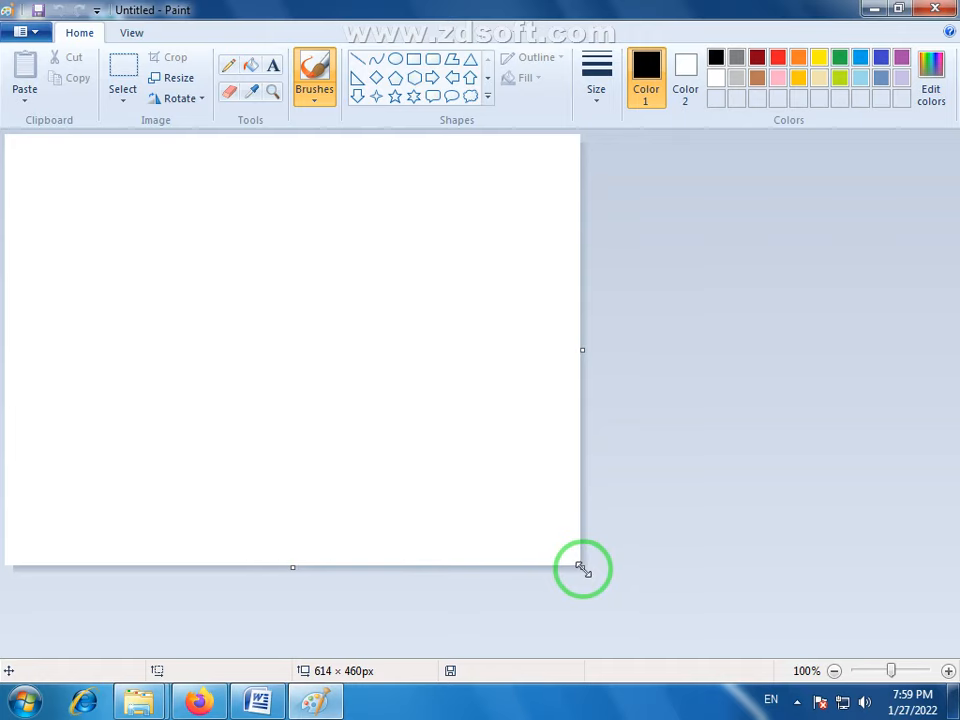
- Enlarge the blank canvas to about 1008 × 547 px and look over the full set of shapes
drag(583, 568, 949, 648)
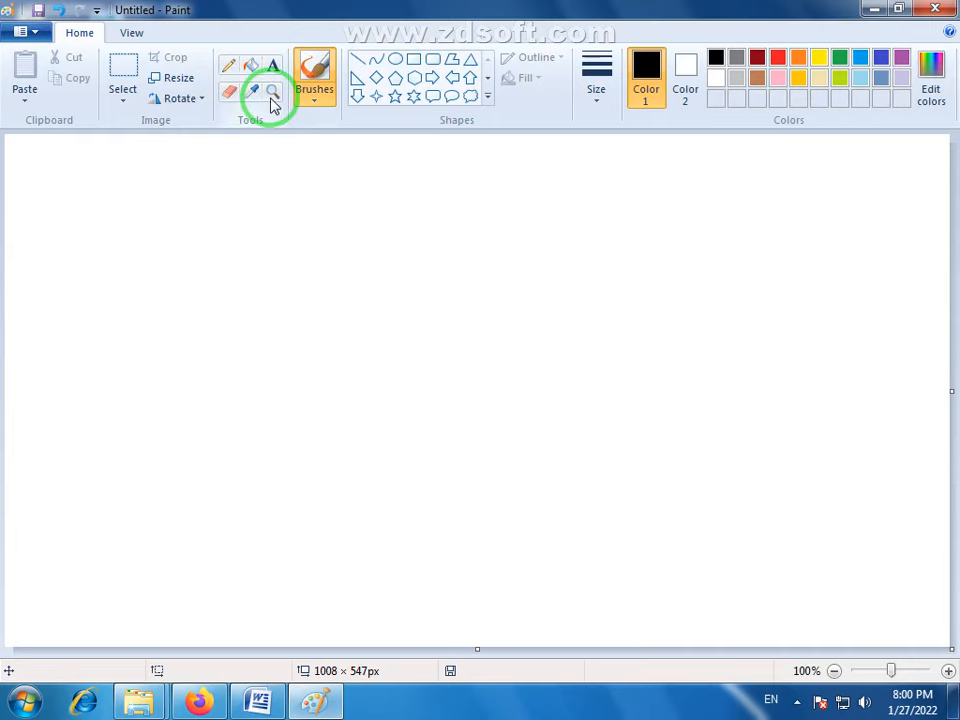
click(488, 97)
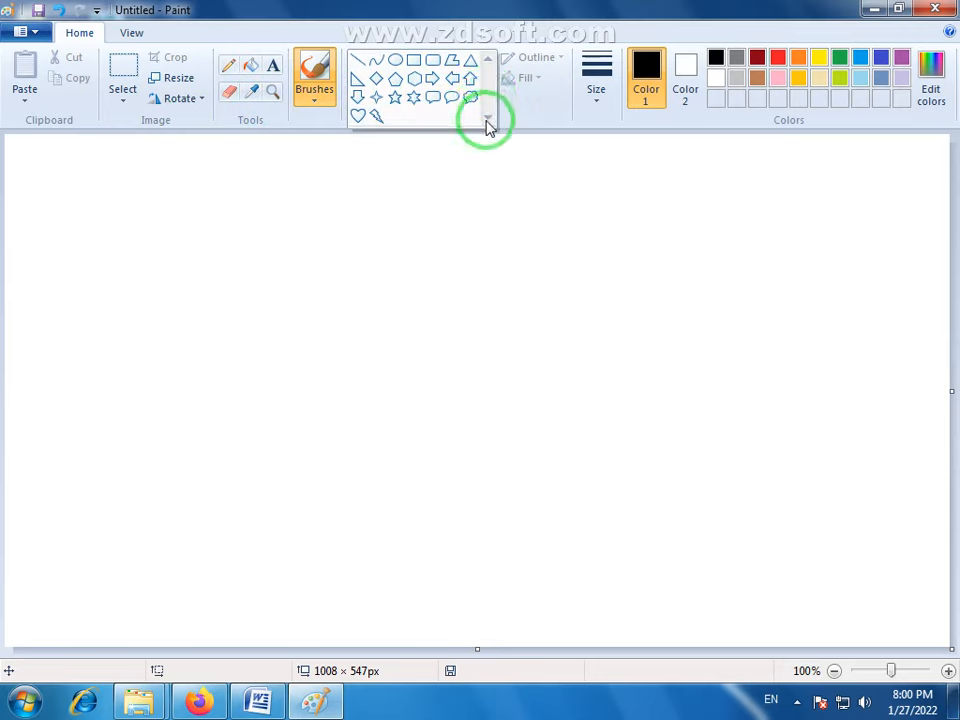
click(485, 6)
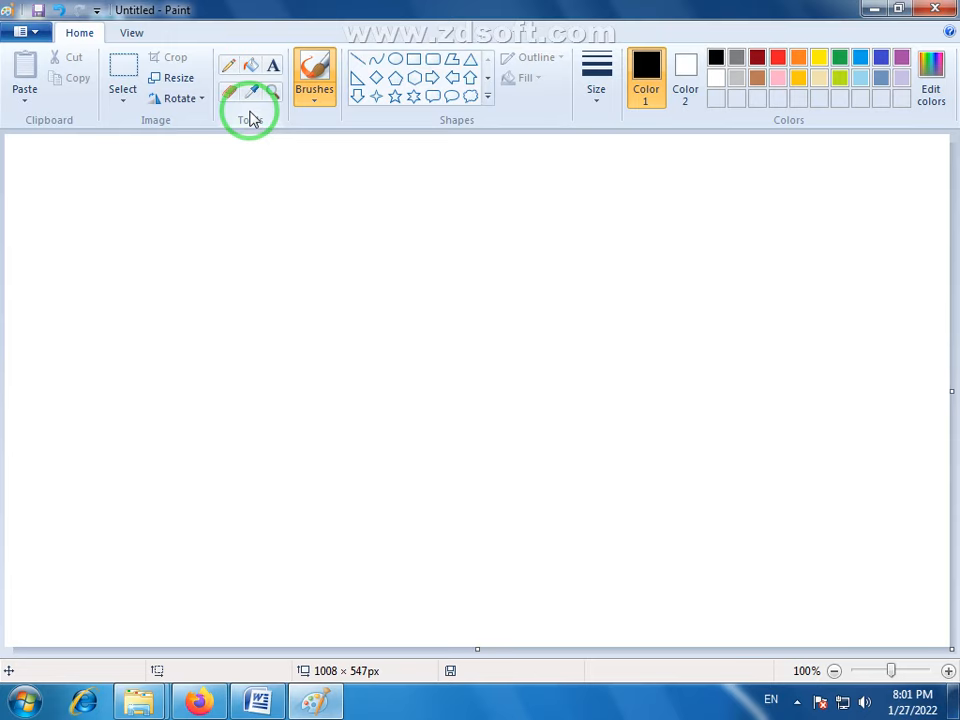
- Scribble overlapping black freehand zigzag lines across the middle of the canvas with the Pencil
click(797, 700)
click(578, 408)
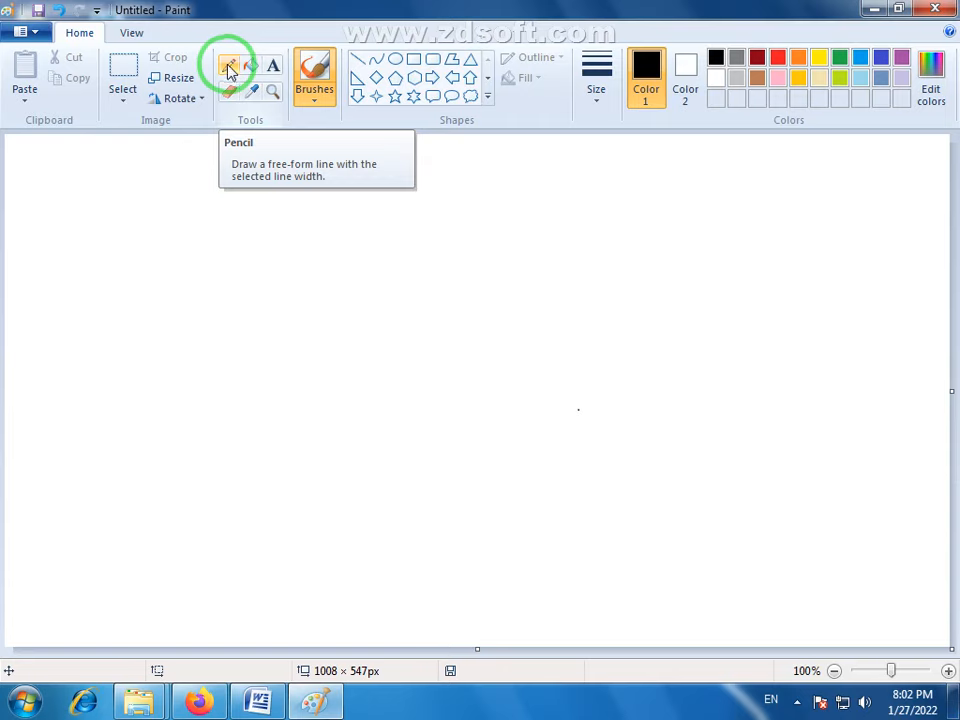
click(228, 68)
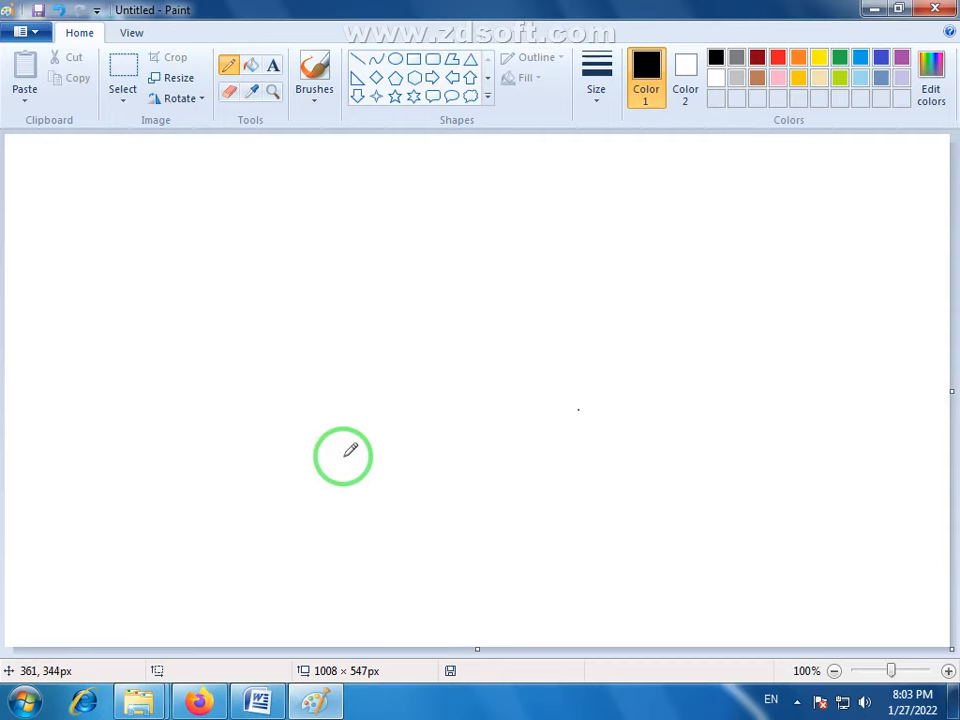
mouse_move(336, 435)
mouse_down()
mouse_move(405, 391)
mouse_move(500, 464)
mouse_move(563, 399)
mouse_move(284, 370)
mouse_move(685, 317)
mouse_move(312, 488)
mouse_move(363, 355)
mouse_move(482, 485)
mouse_move(443, 352)
mouse_move(570, 360)
mouse_move(570, 455)
mouse_up()
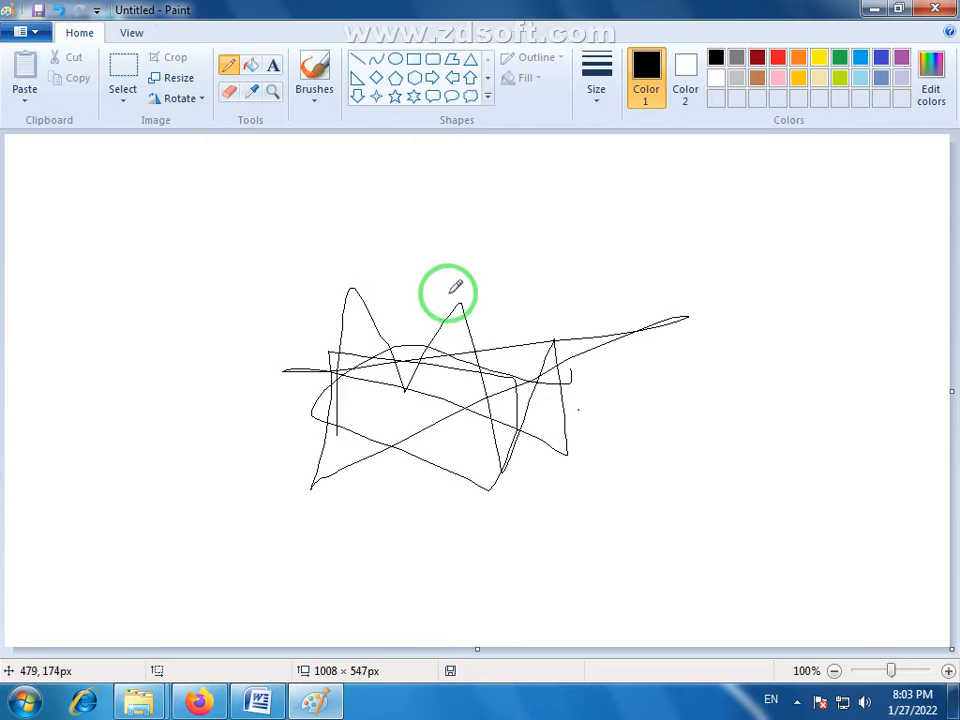
click(231, 95)
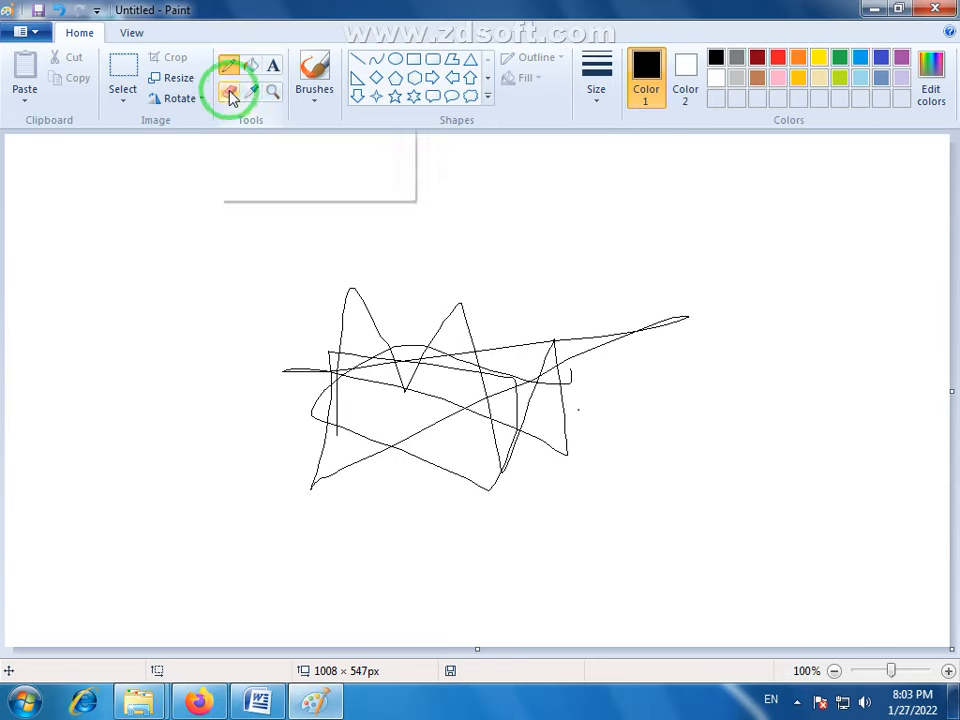
click(228, 65)
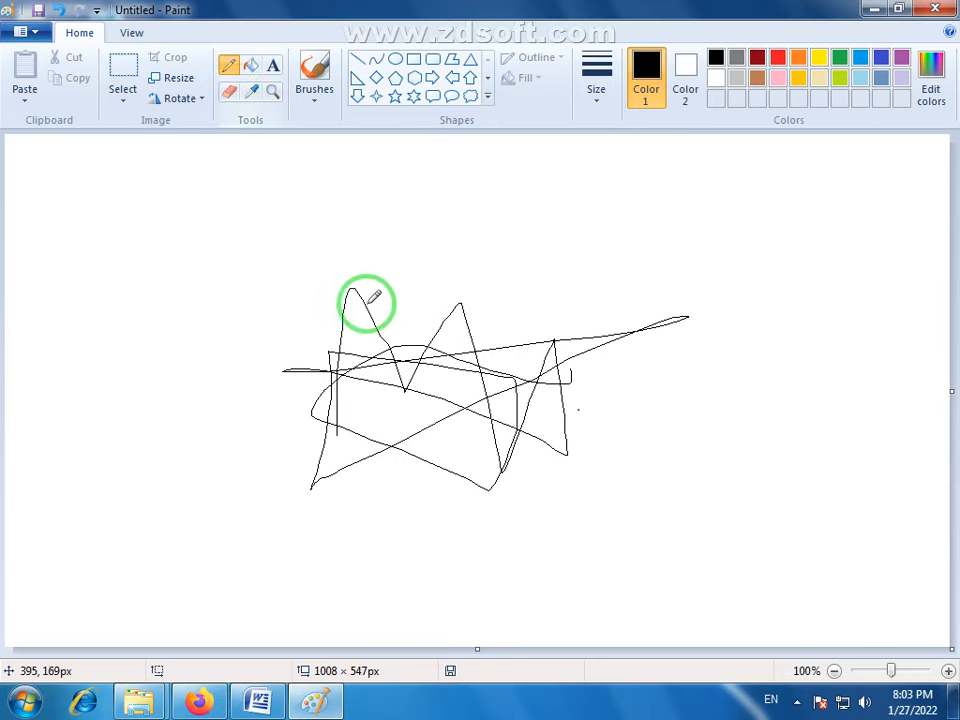
drag(318, 322, 492, 316)
drag(393, 330, 446, 360)
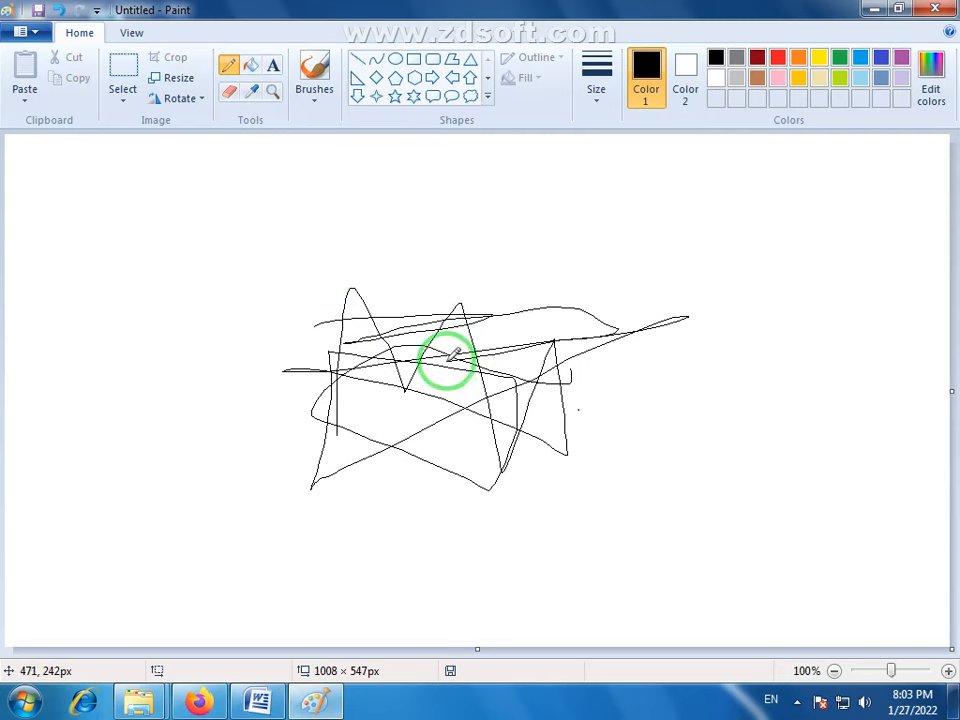
- Erase the whole pencil scribble with the Eraser, enlarging the eraser to clear the canvas faster
click(231, 93)
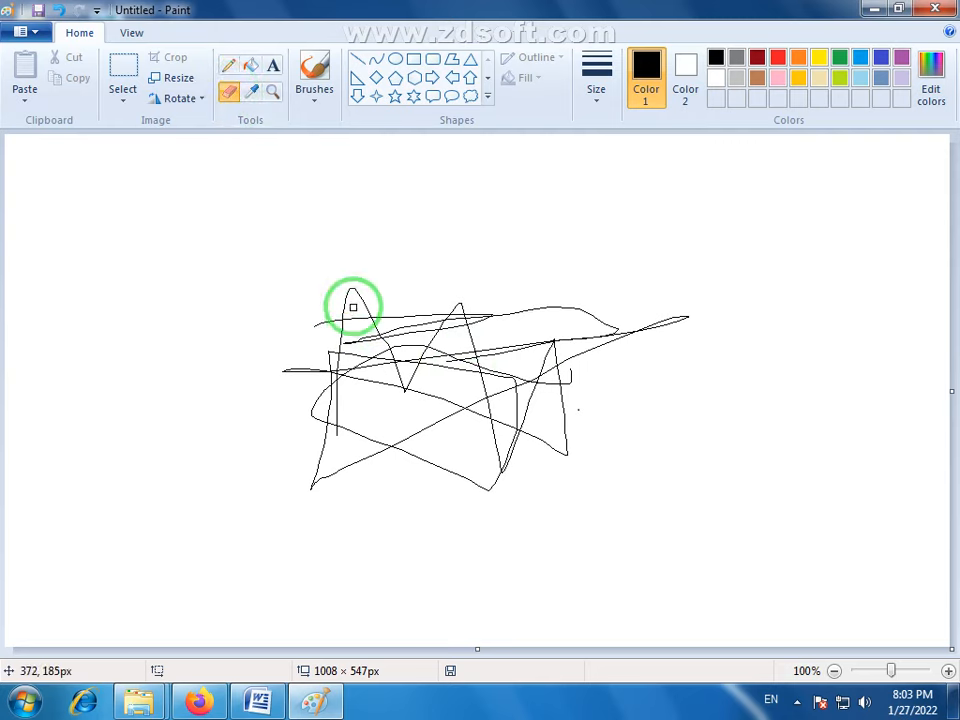
mouse_move(341, 279)
mouse_down()
mouse_move(342, 315)
mouse_move(308, 327)
mouse_move(315, 332)
mouse_move(302, 327)
mouse_move(345, 320)
mouse_move(355, 285)
mouse_move(375, 317)
mouse_move(361, 281)
mouse_move(362, 312)
mouse_up()
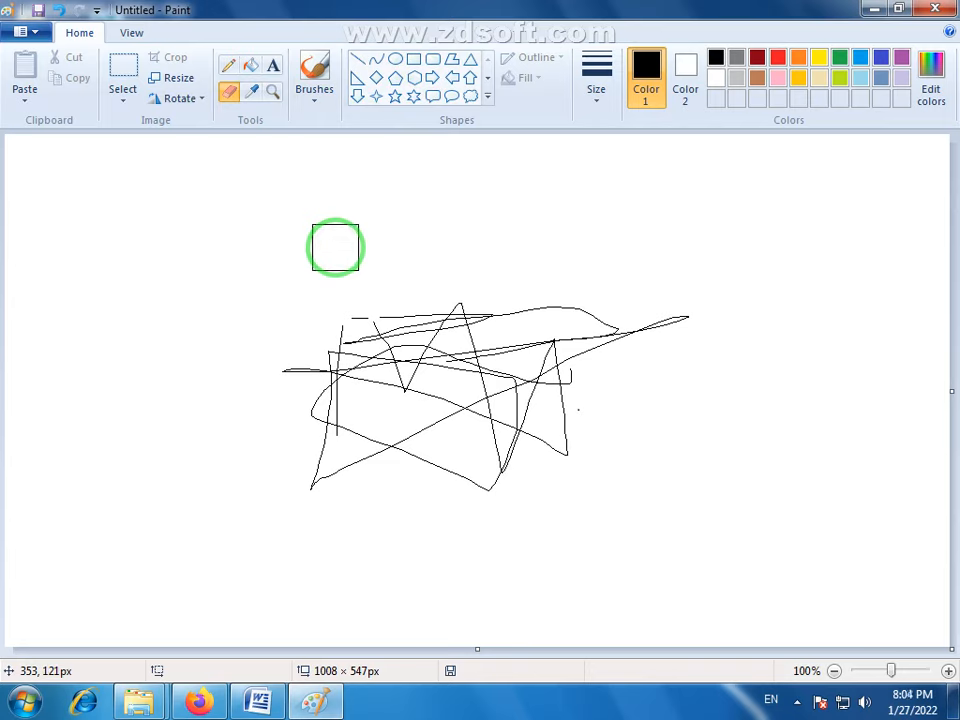
mouse_move(335, 247)
mouse_down()
mouse_move(384, 392)
mouse_move(290, 395)
mouse_move(323, 374)
mouse_move(473, 328)
mouse_move(378, 316)
mouse_move(240, 372)
mouse_move(470, 309)
mouse_move(634, 322)
mouse_move(625, 330)
mouse_move(626, 315)
mouse_move(278, 492)
mouse_move(370, 365)
mouse_move(377, 424)
mouse_move(508, 470)
mouse_move(569, 405)
mouse_move(592, 357)
mouse_move(495, 446)
mouse_move(533, 457)
mouse_move(453, 335)
mouse_move(443, 279)
mouse_move(402, 302)
mouse_up()
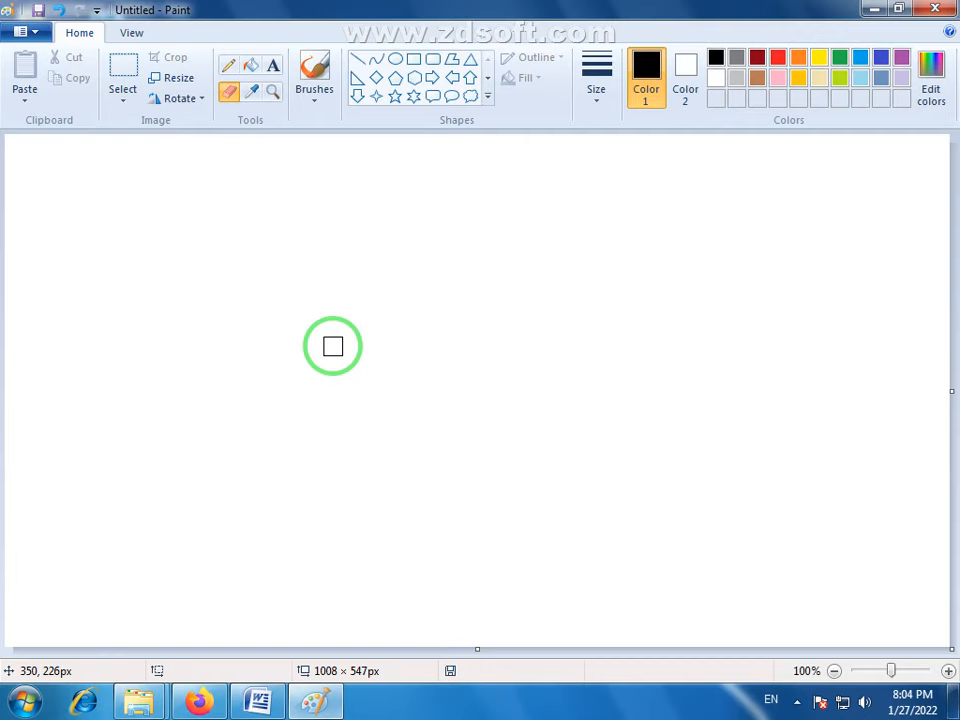
- Draw two slightly rising black Pencil lines one below the other, using the thinnest and then the second line width
click(231, 70)
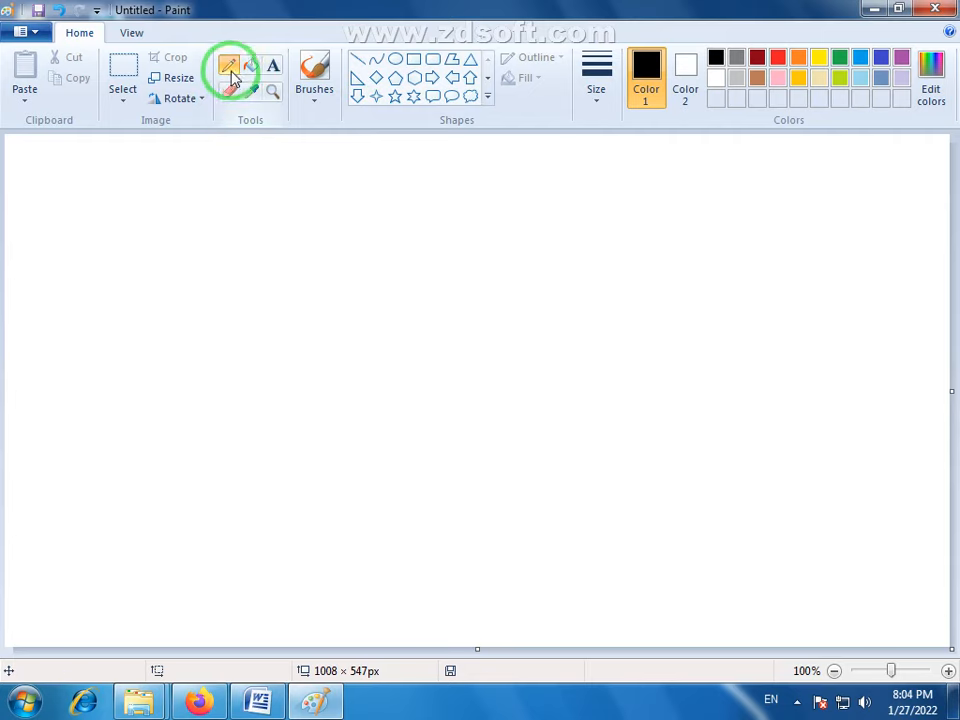
drag(171, 250, 396, 215)
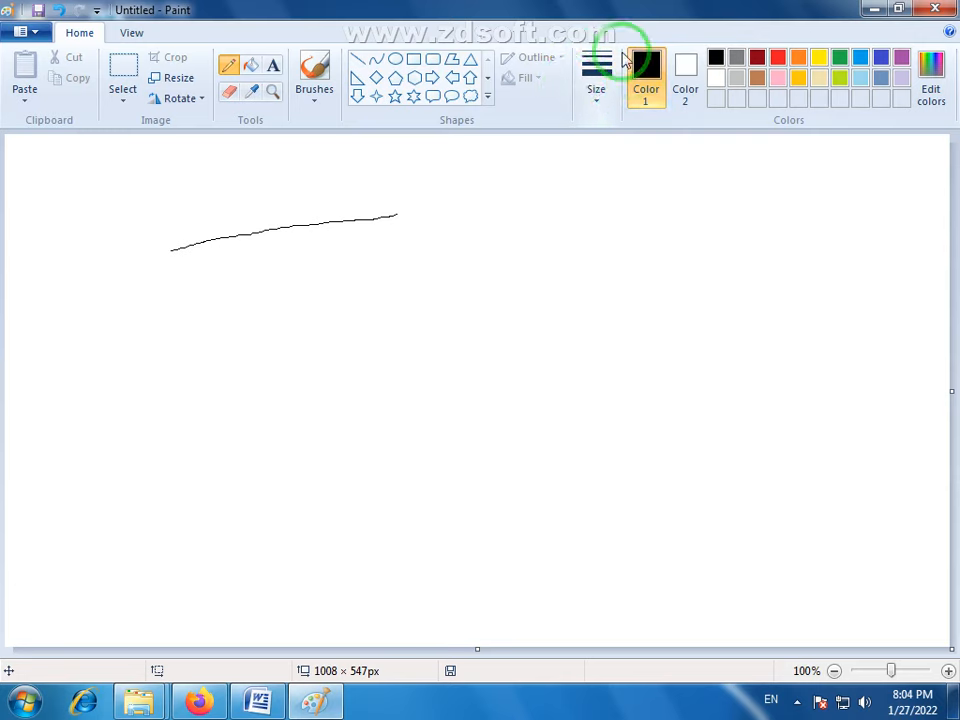
click(597, 83)
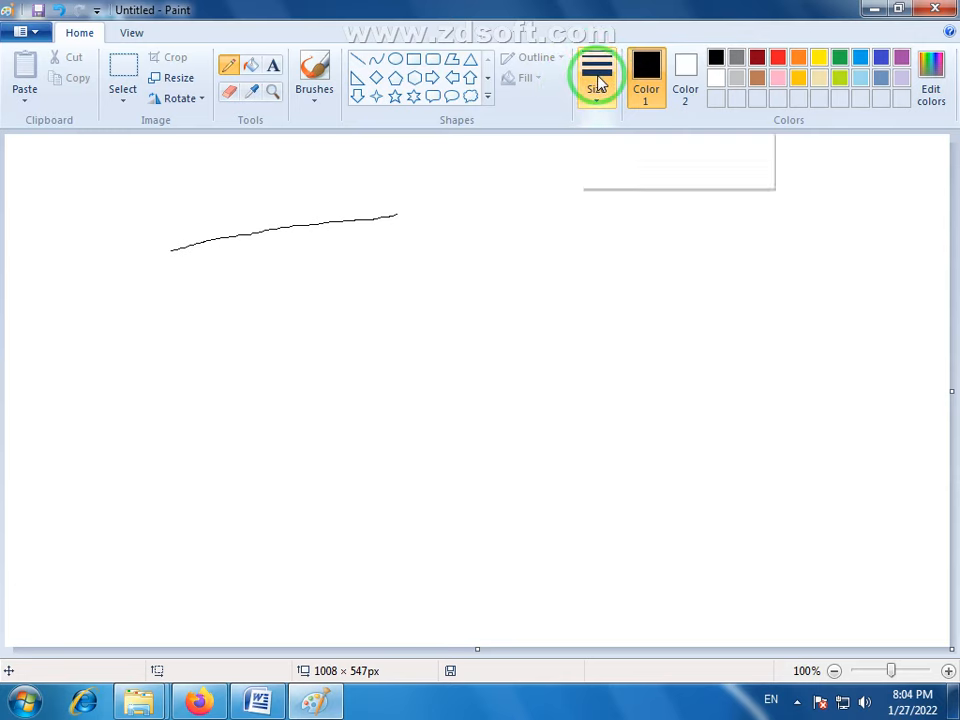
click(602, 100)
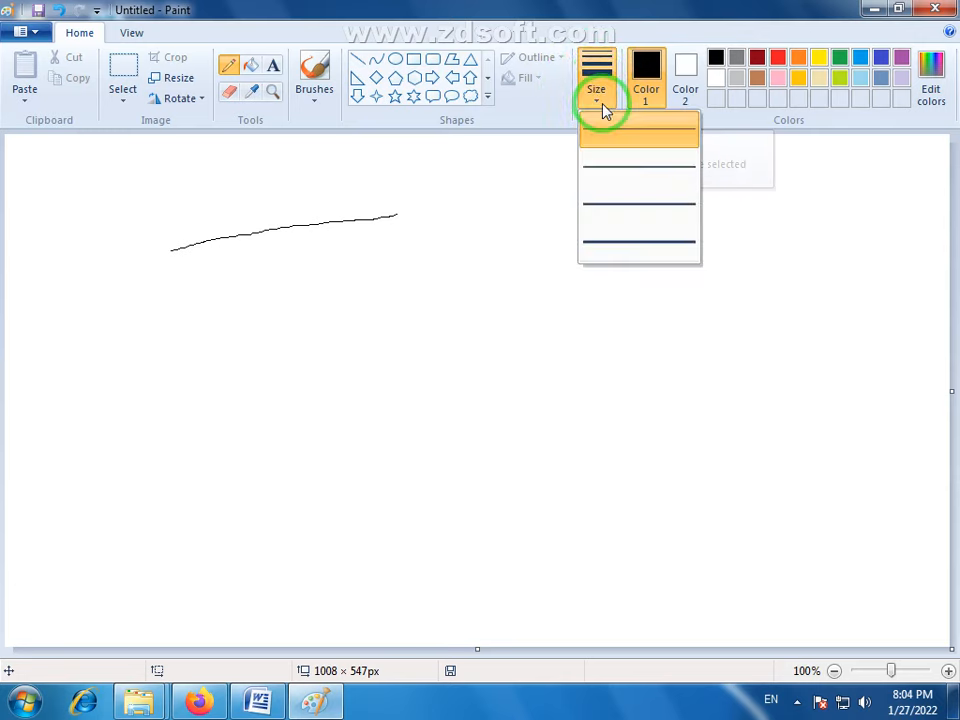
click(616, 163)
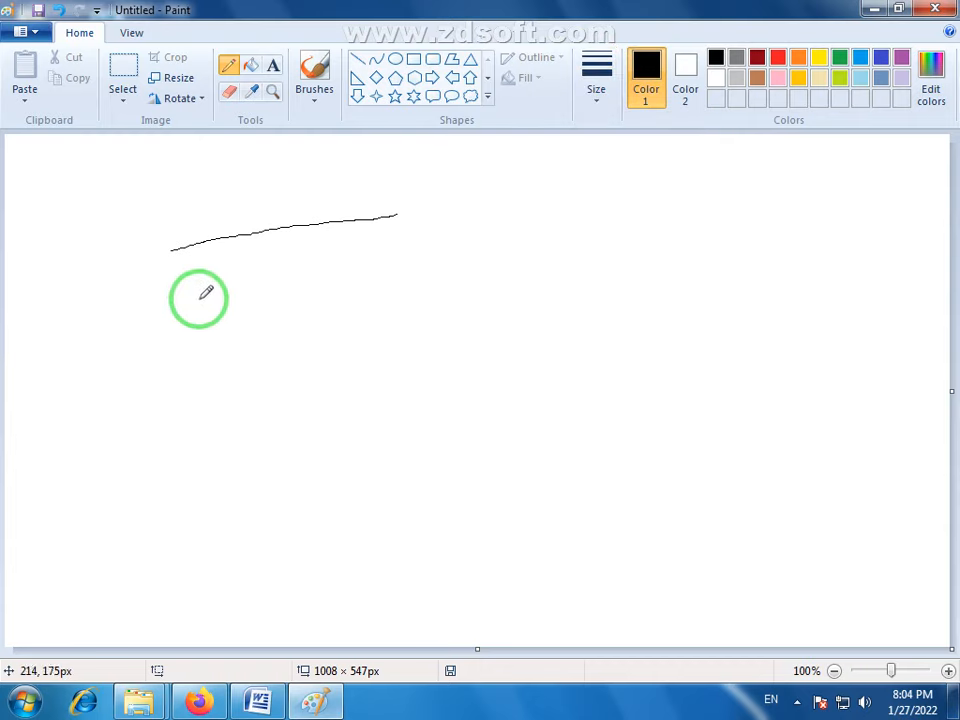
mouse_move(175, 306)
mouse_down()
mouse_move(237, 300)
mouse_move(378, 258)
mouse_up()
- Add two more rising Pencil lines below them, using the third and then the thickest line width
click(594, 105)
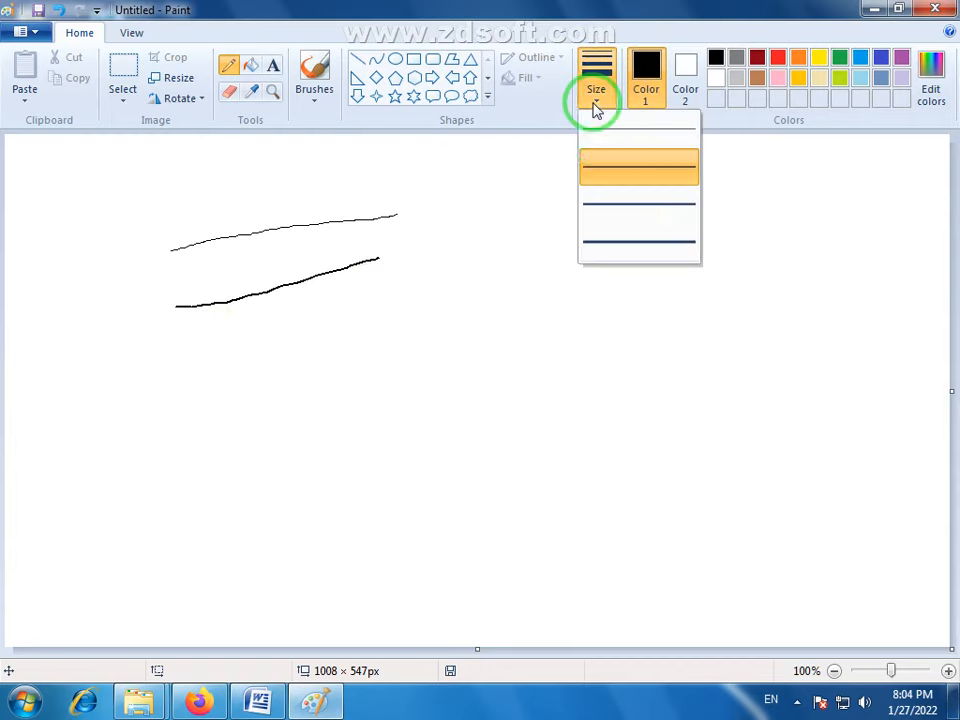
click(600, 206)
drag(182, 350, 399, 298)
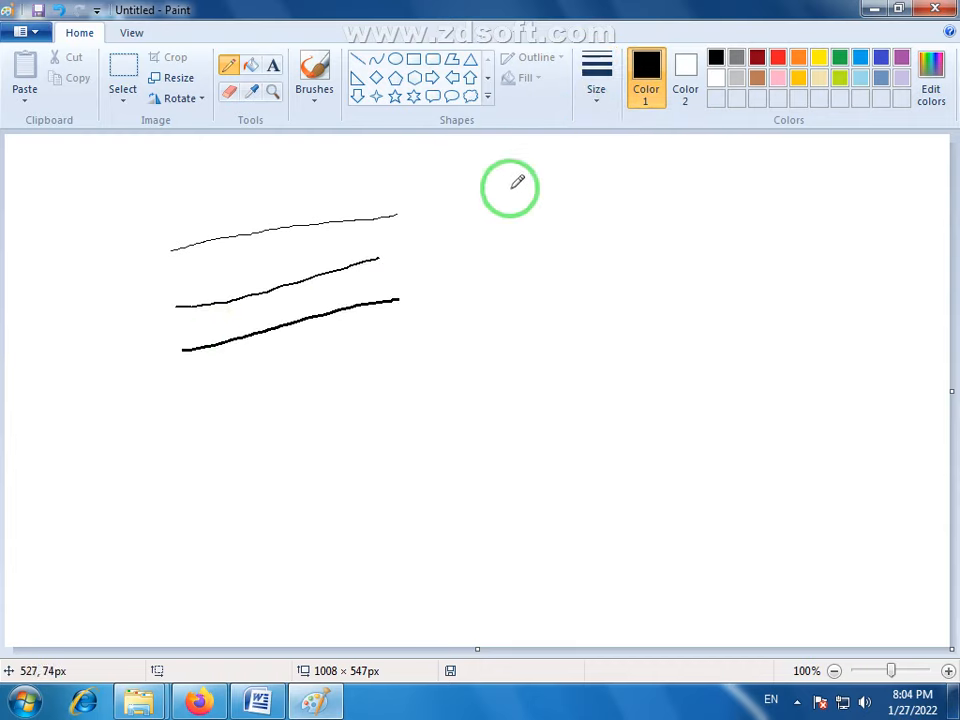
click(612, 108)
click(609, 204)
drag(160, 399, 362, 369)
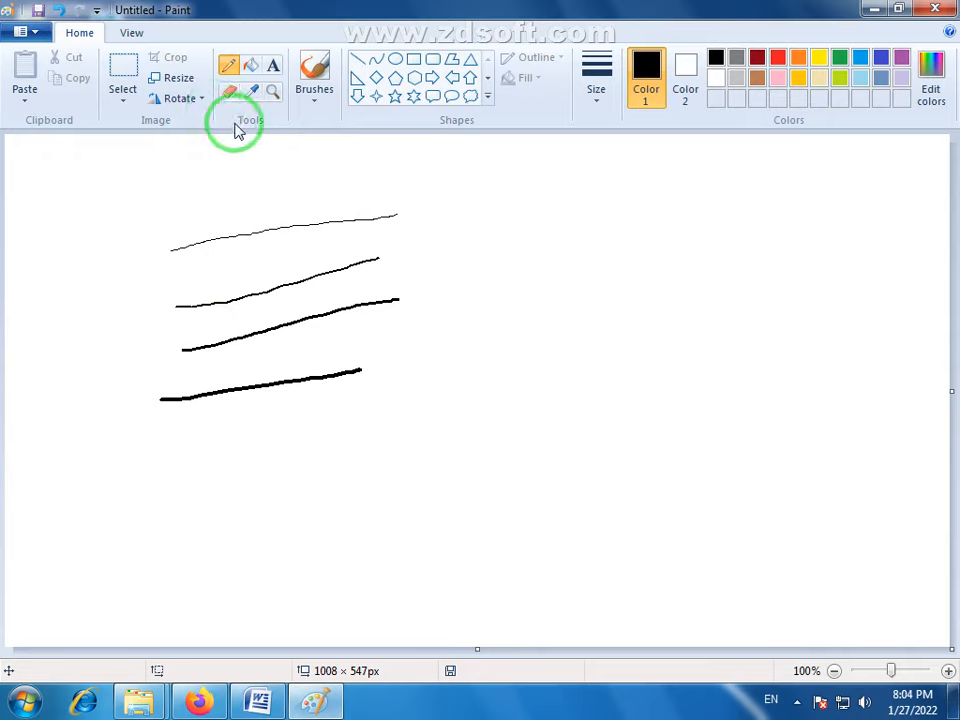
- Erase all four Pencil lines from the canvas and set the eraser to the second-smallest size
click(229, 91)
mouse_move(163, 274)
mouse_down()
mouse_move(271, 239)
mouse_move(412, 211)
mouse_move(286, 221)
mouse_move(175, 307)
mouse_move(390, 247)
mouse_move(401, 315)
mouse_move(354, 296)
mouse_move(228, 341)
mouse_move(186, 344)
mouse_move(143, 407)
mouse_move(401, 362)
mouse_up()
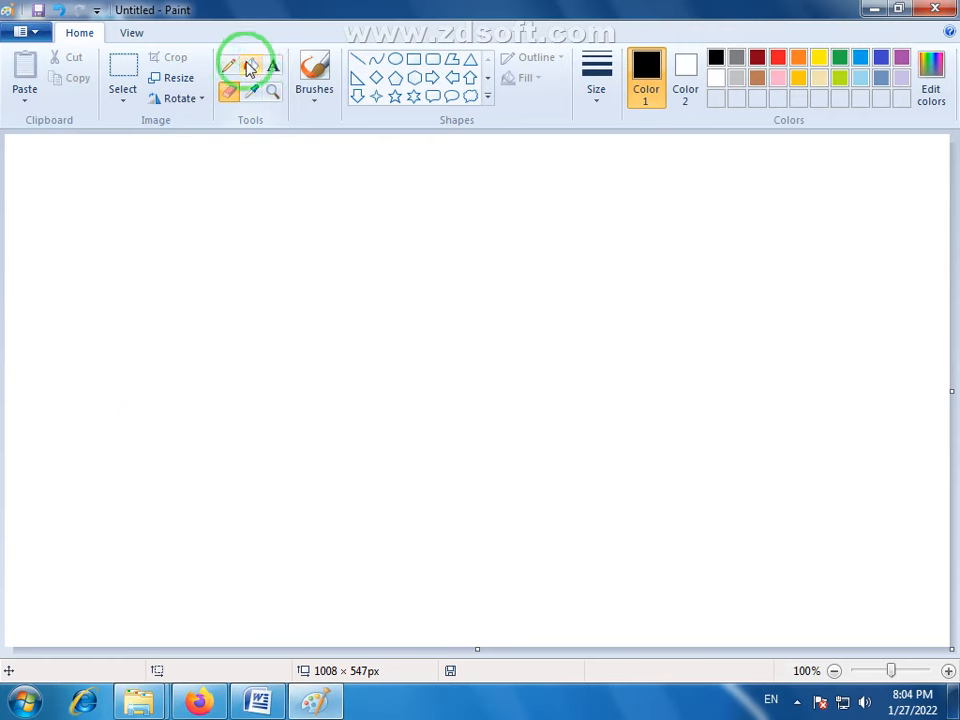
click(598, 100)
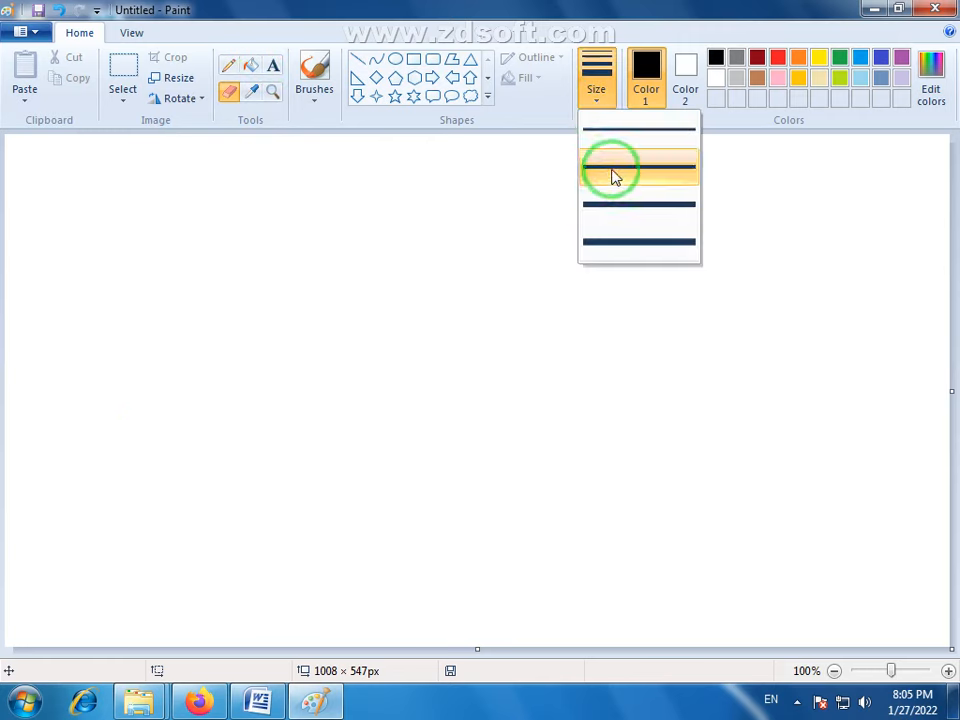
click(605, 168)
- Draw a black freehand apple outline with a short curve below its upper dip, and erase the outline's loose end
click(229, 66)
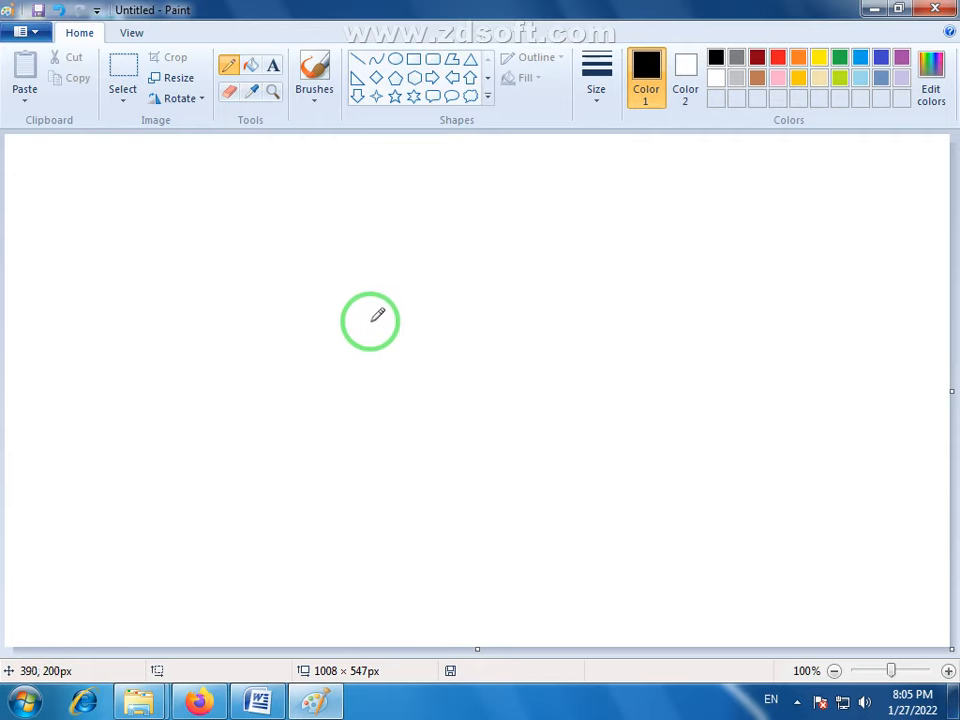
mouse_move(370, 322)
mouse_down()
mouse_move(434, 294)
mouse_move(469, 318)
mouse_move(495, 377)
mouse_move(501, 423)
mouse_move(491, 464)
mouse_move(443, 491)
mouse_move(276, 494)
mouse_move(250, 436)
mouse_move(252, 362)
mouse_move(285, 326)
mouse_move(345, 320)
mouse_move(398, 339)
mouse_up()
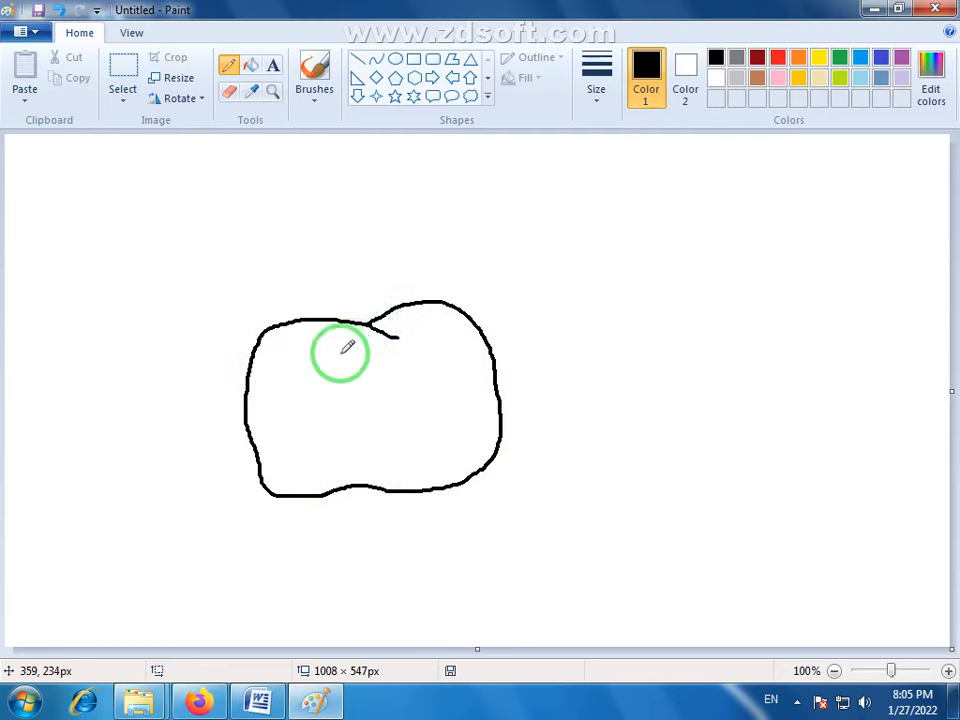
drag(340, 354, 391, 358)
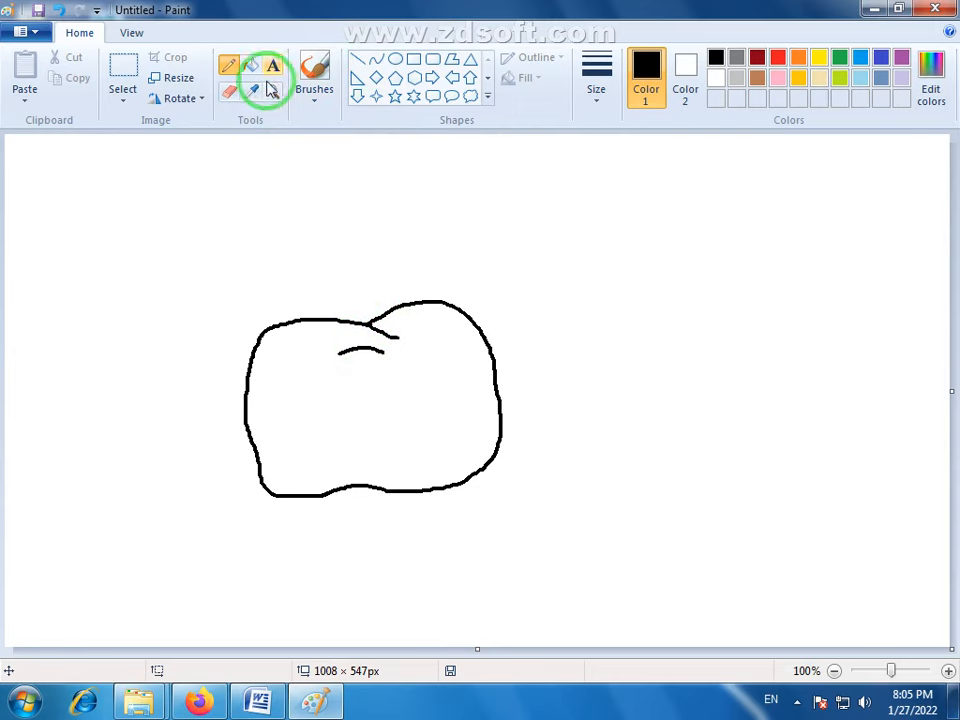
click(229, 91)
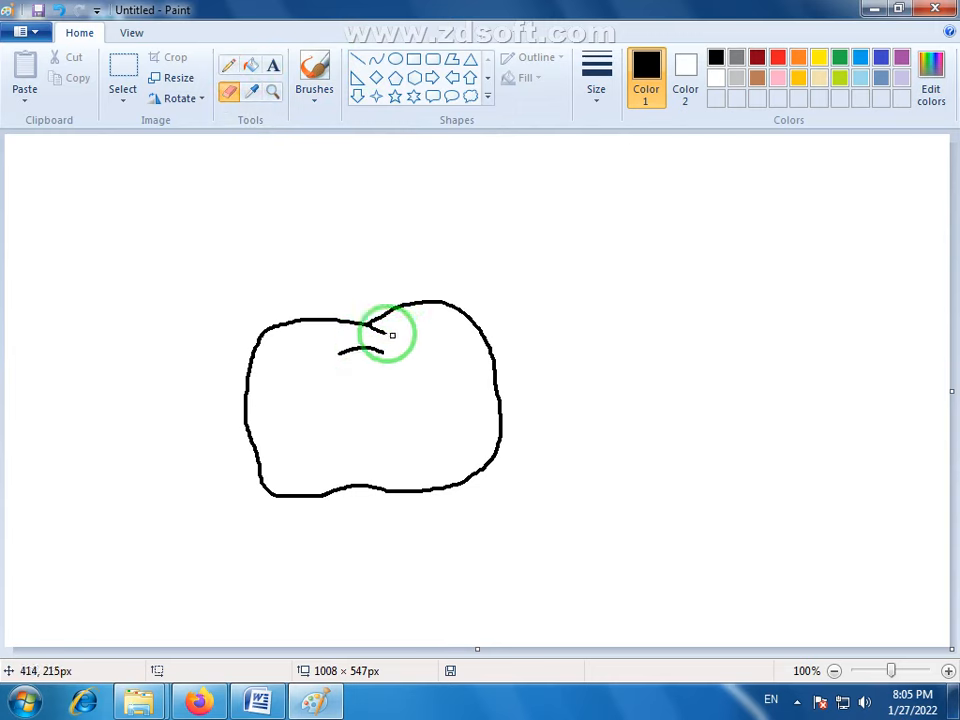
- Draw a flared stem rising from the short curve with the Pencil, and erase the apple outline crossing inside it
click(229, 66)
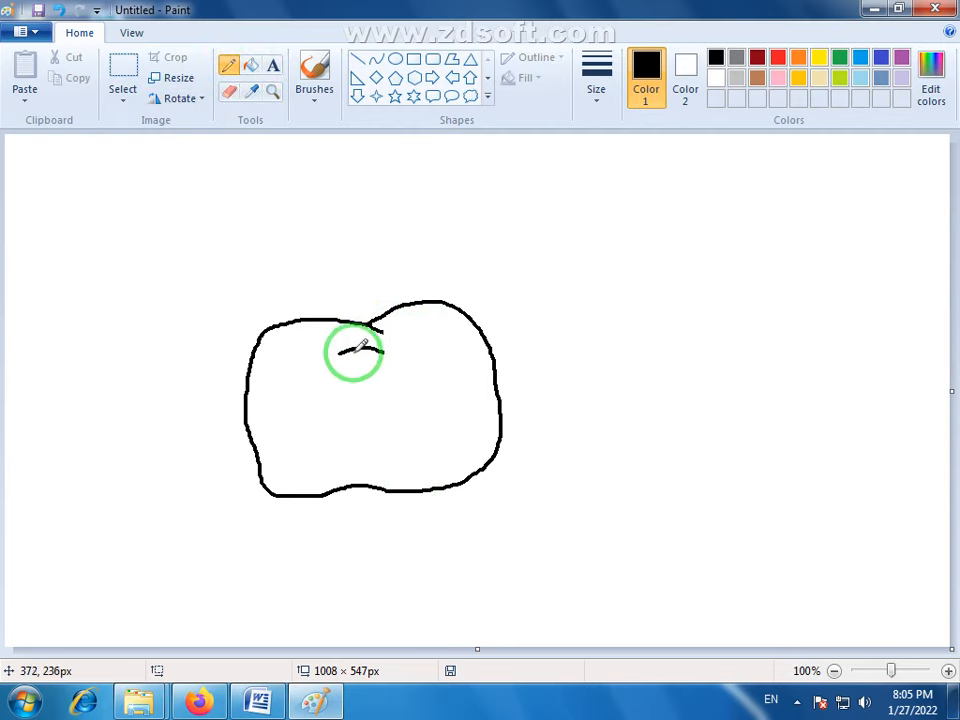
mouse_move(354, 351)
mouse_down()
mouse_move(323, 242)
mouse_move(386, 234)
mouse_move(370, 276)
mouse_move(375, 348)
mouse_up()
click(229, 91)
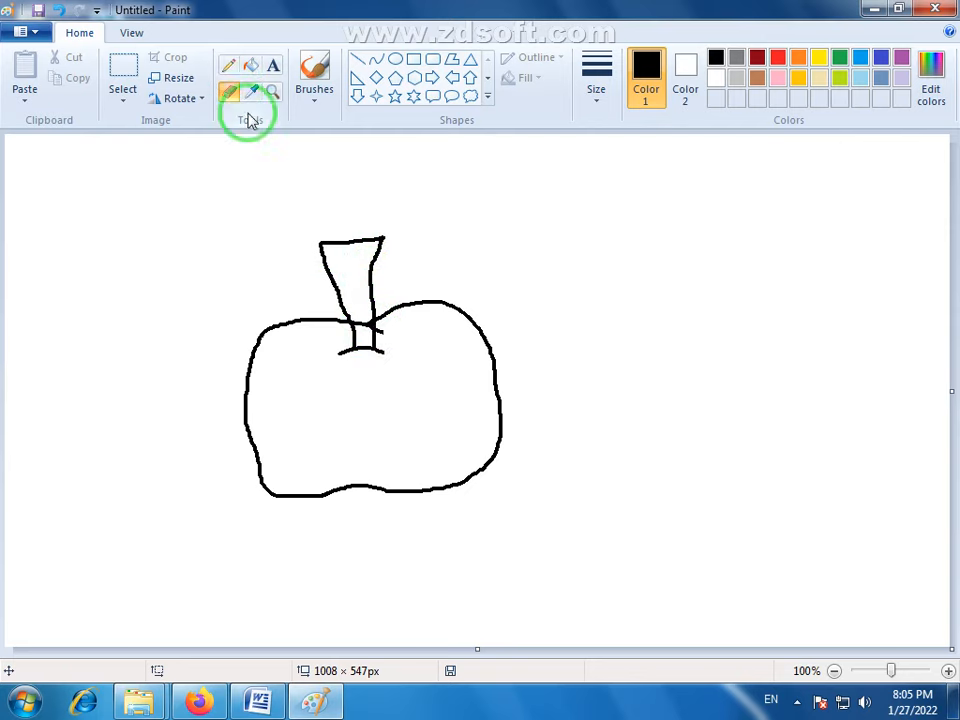
drag(357, 323, 383, 334)
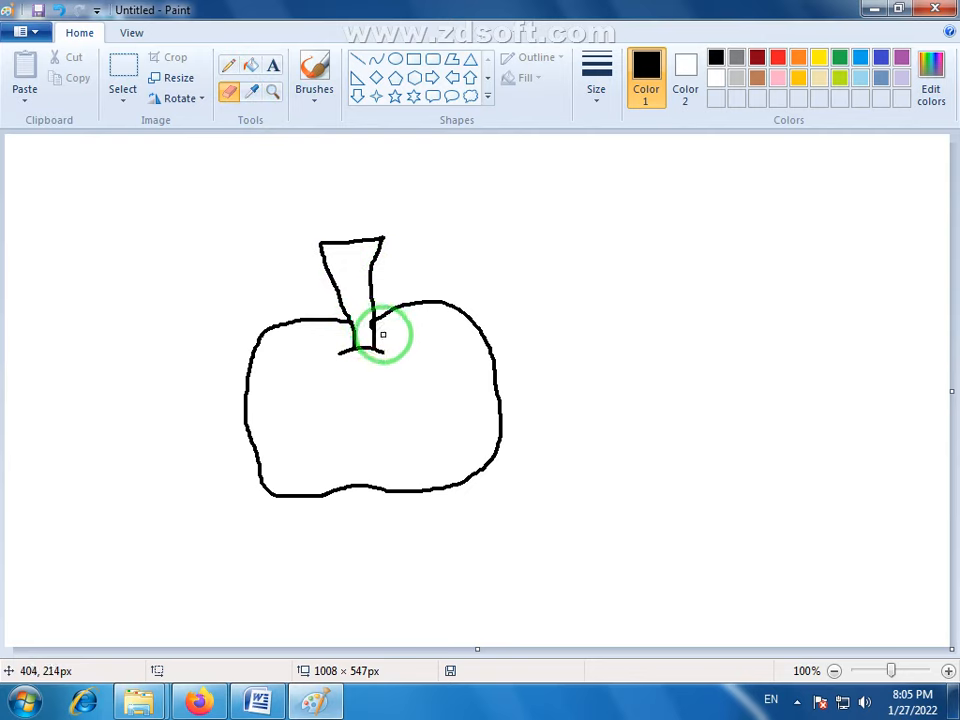
- Draw a pointed leaf with veins attached to the stem, and erase the apple outline inside the leaf
click(229, 66)
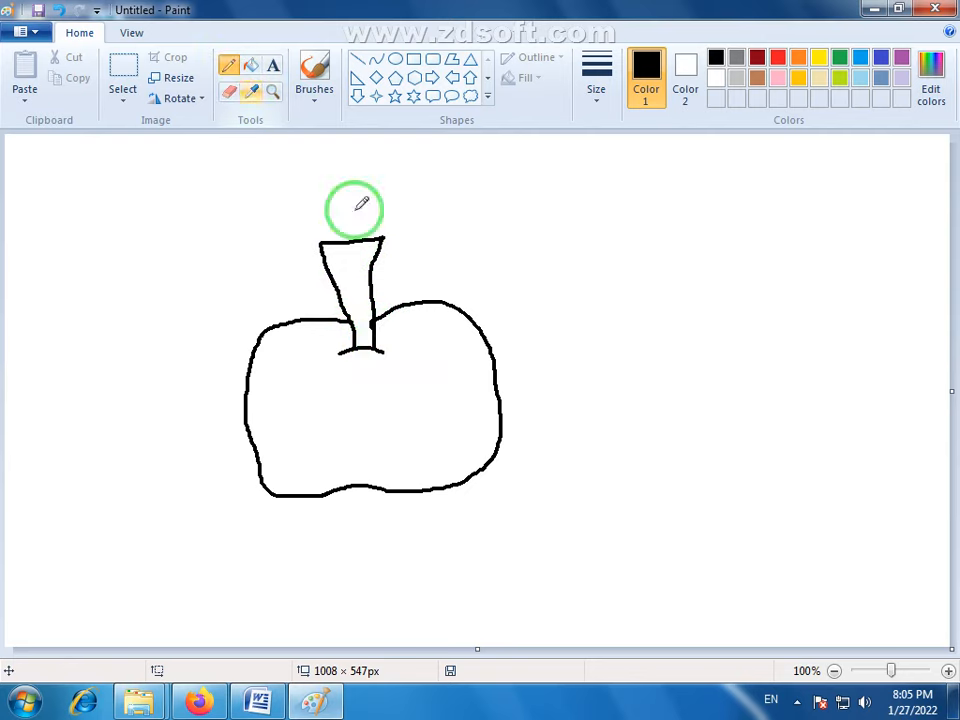
mouse_move(374, 292)
mouse_down()
mouse_move(398, 287)
mouse_move(397, 246)
mouse_move(421, 229)
mouse_move(464, 229)
mouse_move(485, 236)
mouse_move(399, 272)
mouse_move(424, 266)
mouse_move(399, 281)
mouse_move(420, 304)
mouse_move(462, 296)
mouse_move(507, 243)
mouse_move(476, 231)
mouse_up()
mouse_move(426, 270)
mouse_down()
mouse_move(440, 268)
mouse_move(434, 257)
mouse_move(423, 265)
mouse_move(432, 255)
mouse_move(448, 259)
mouse_move(443, 247)
mouse_move(451, 283)
mouse_move(478, 265)
mouse_up()
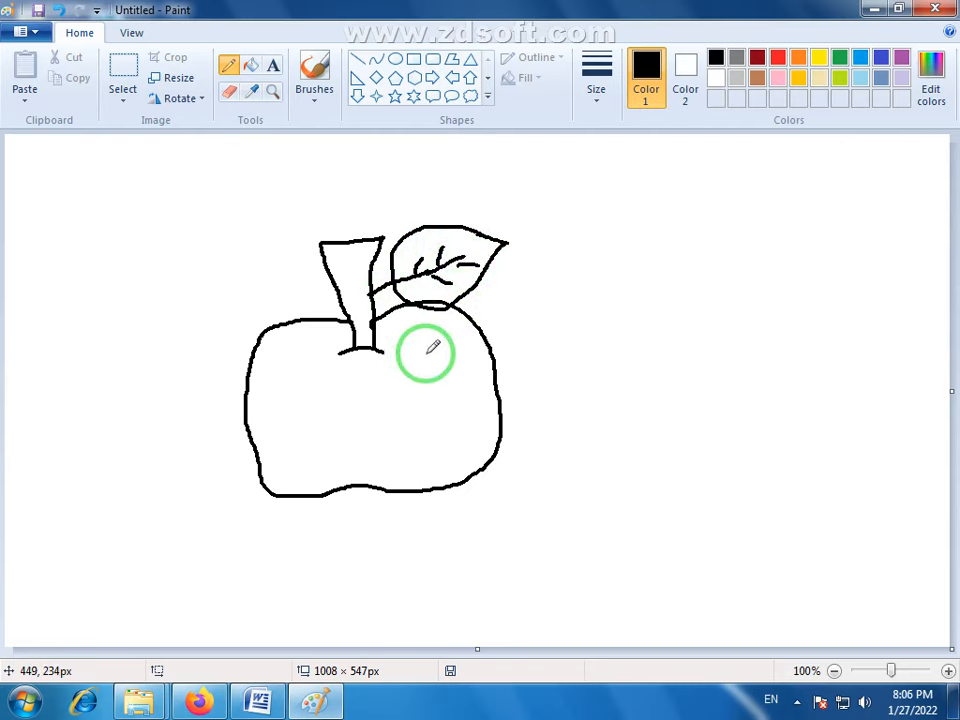
click(228, 91)
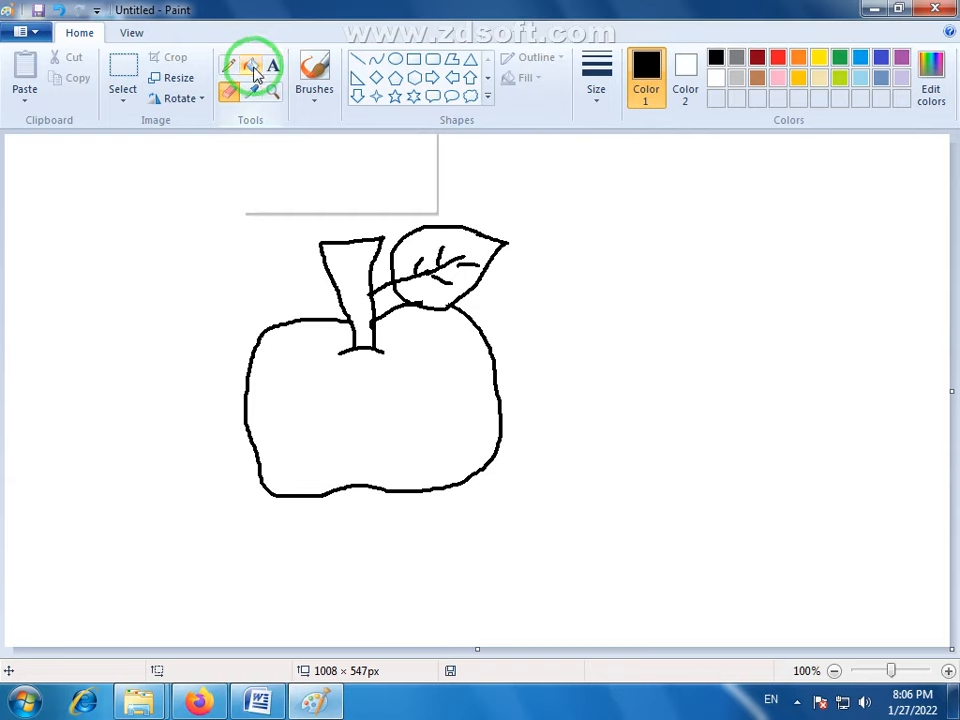
- Fill the apple body with red, the stem with brown and the leaf with green
click(252, 68)
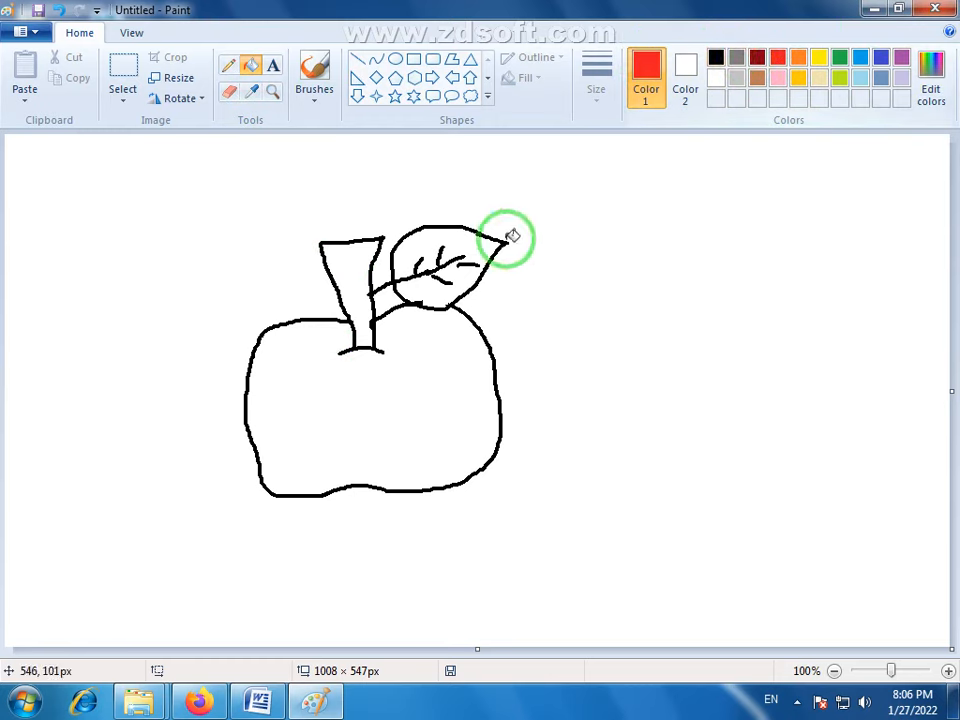
click(430, 357)
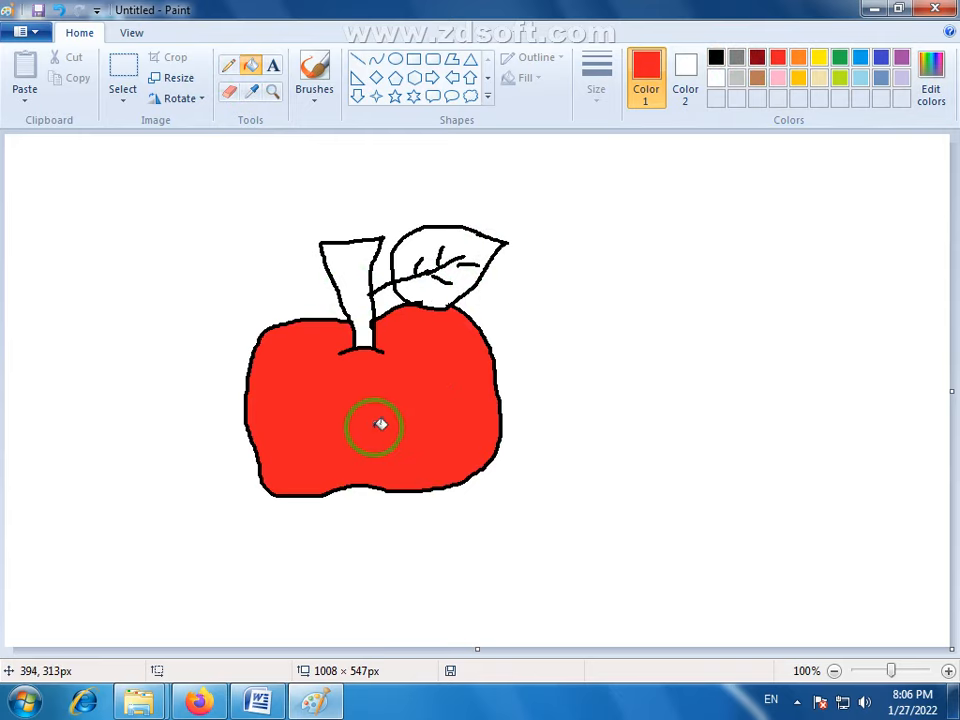
click(756, 79)
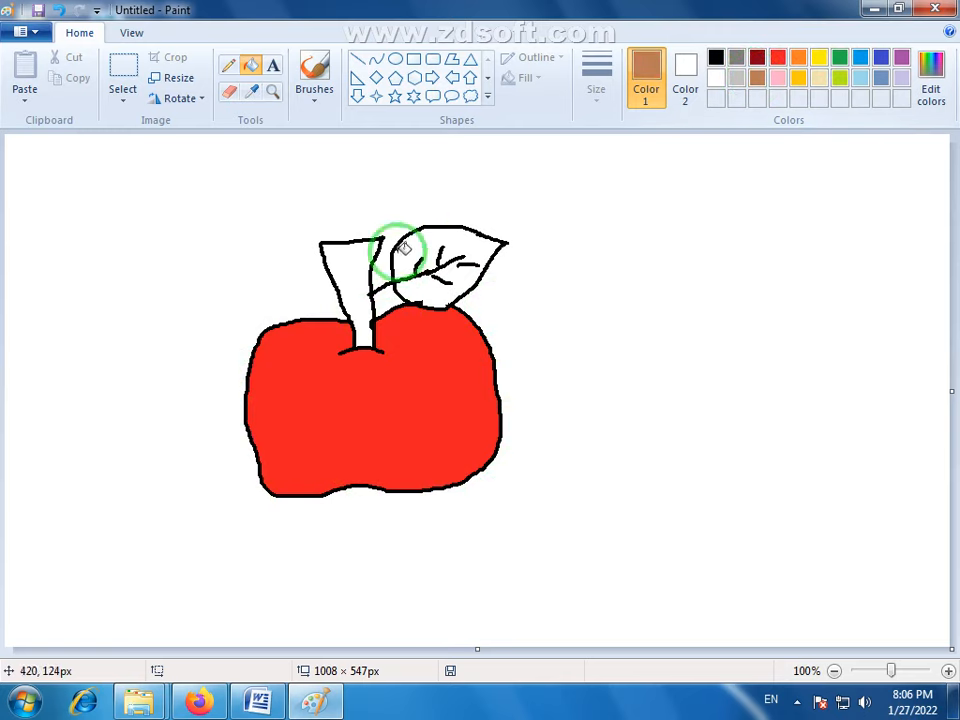
click(365, 268)
click(839, 57)
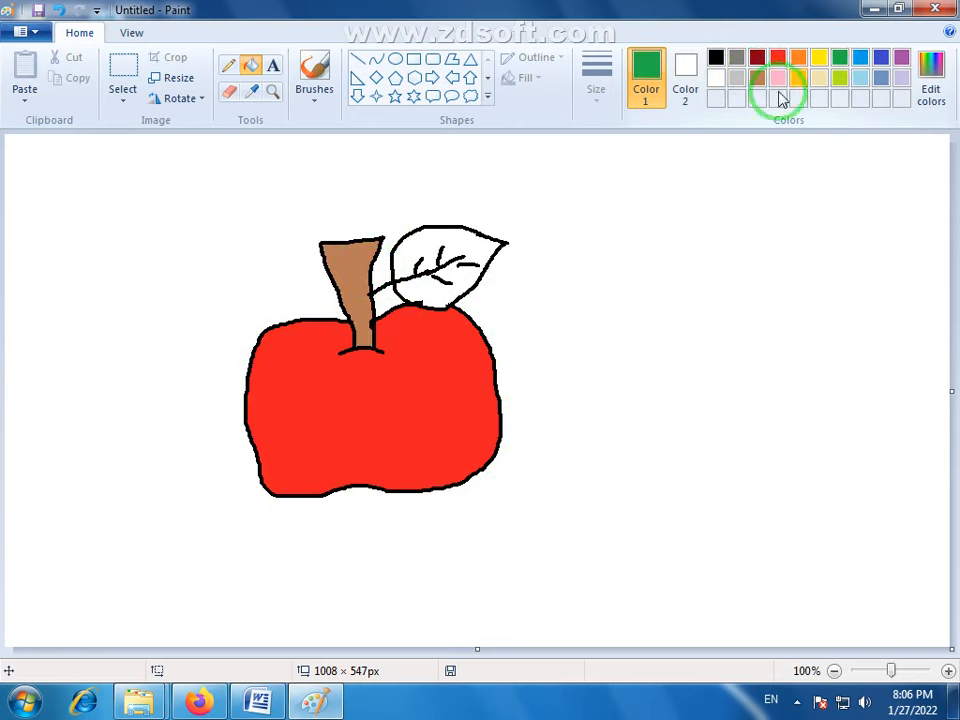
click(450, 237)
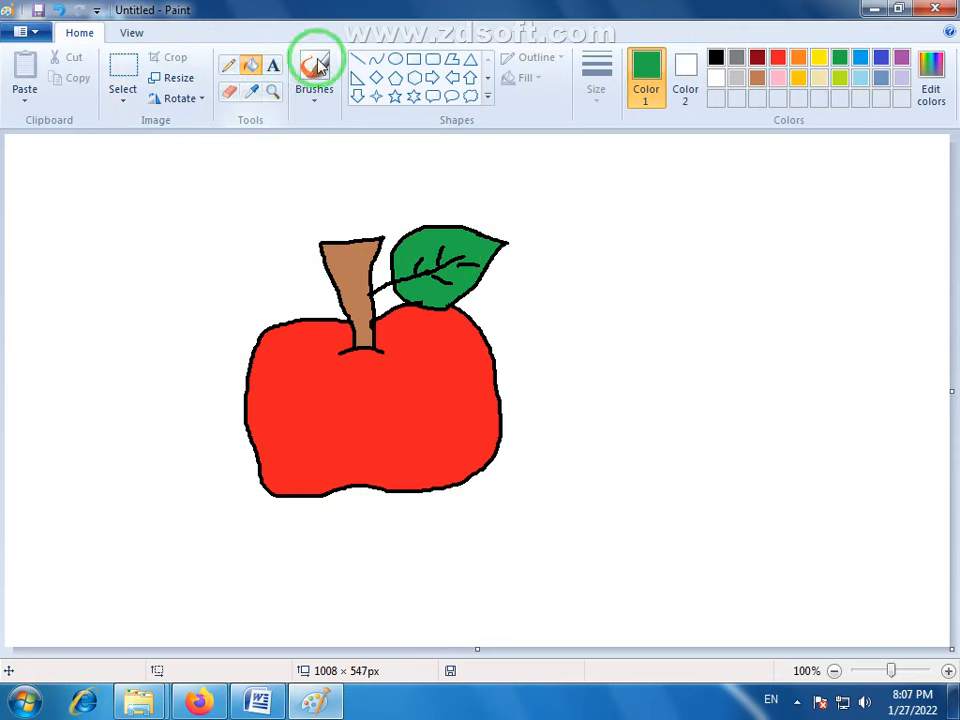
- Select the whole apple with a rectangle of about 373 × 380 px and place a copy to its right
click(124, 66)
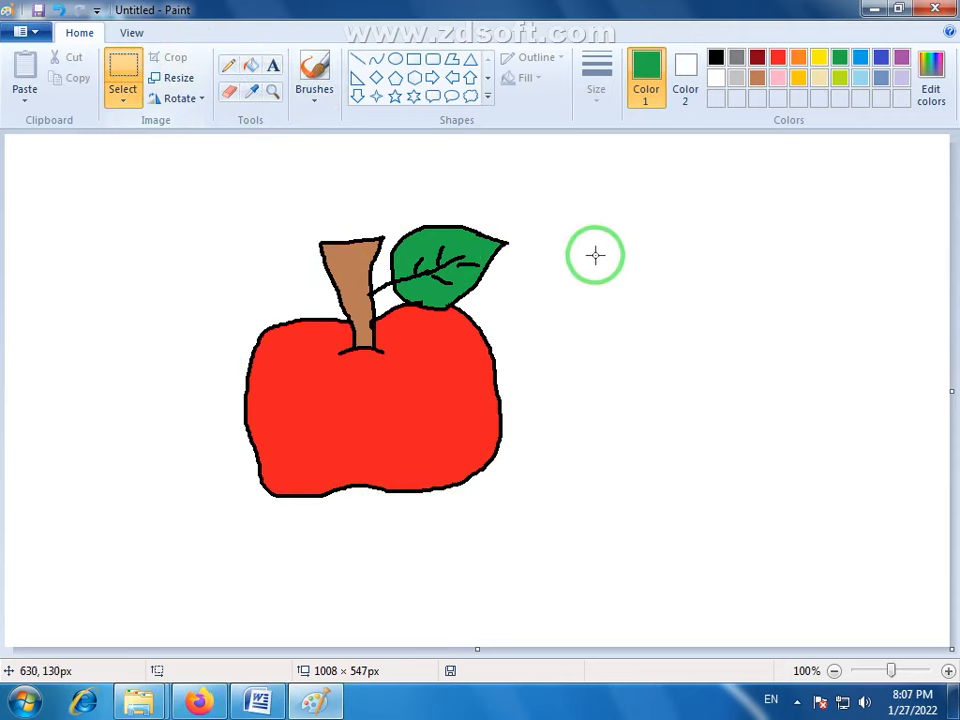
drag(549, 187, 201, 543)
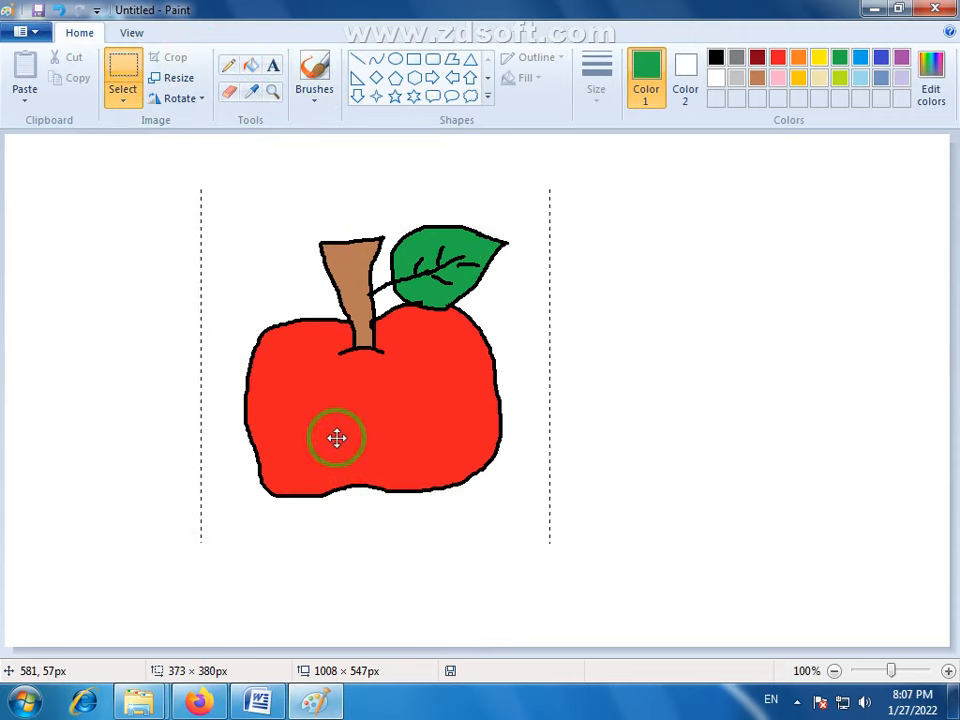
drag(337, 437, 737, 399)
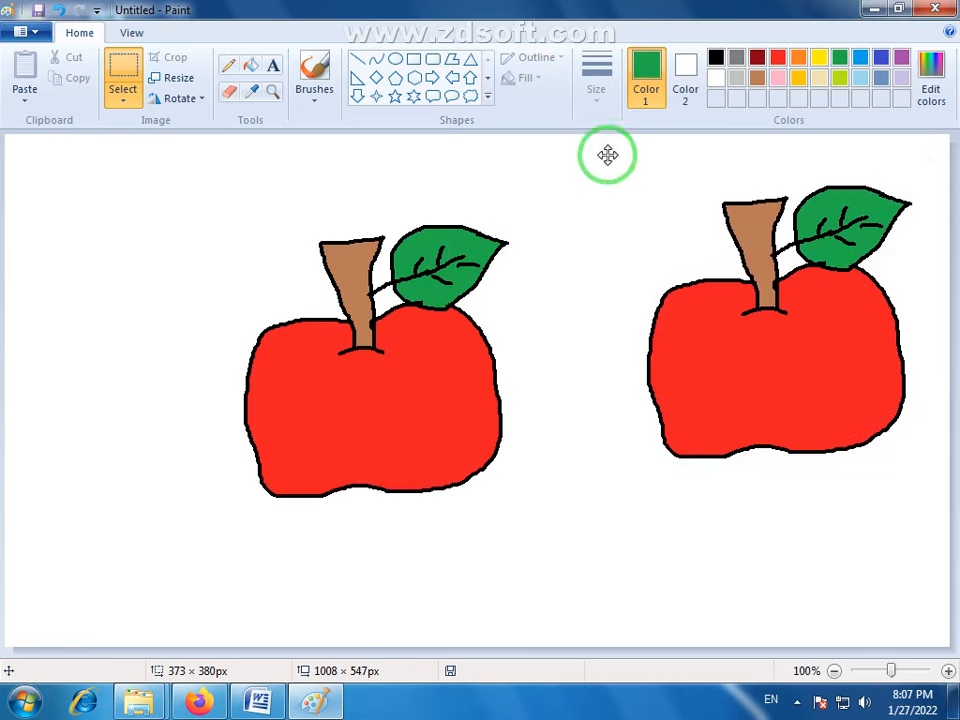
- Shrink the copied apple to about half its size and place two more small copies below it, then deselect
drag(604, 152, 947, 508)
drag(634, 182, 706, 407)
drag(809, 523, 614, 562)
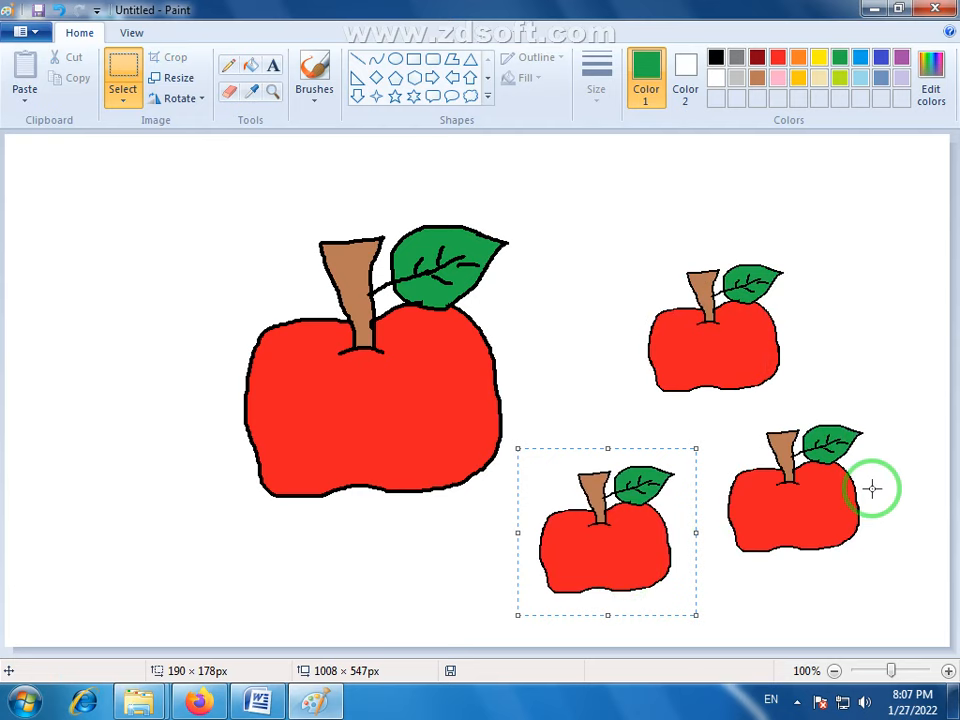
click(862, 358)
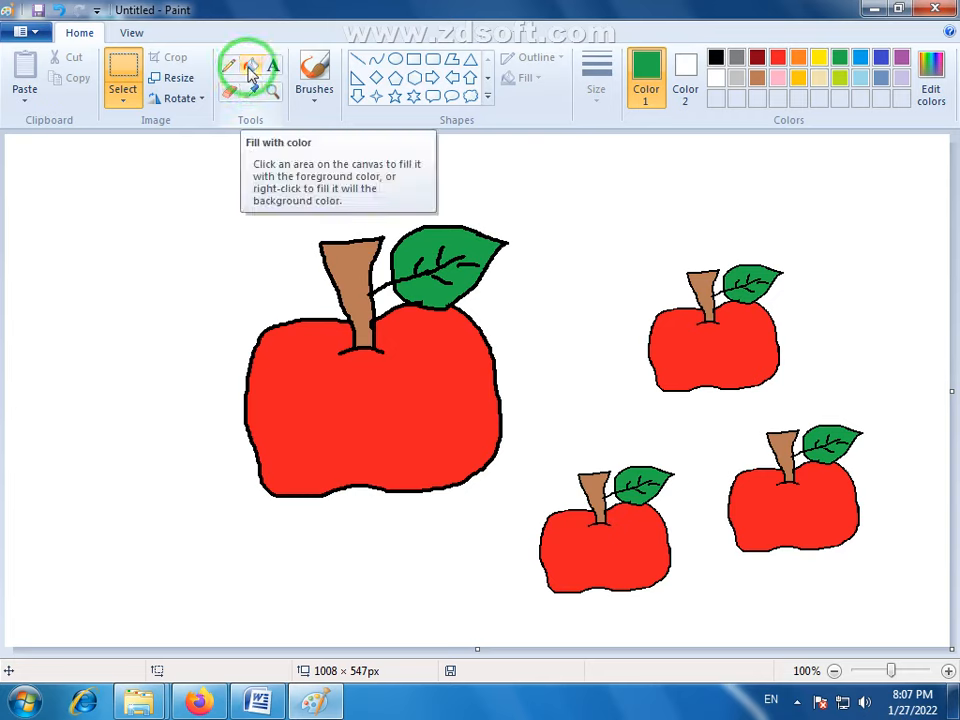
- Select the area containing the three small apples, about 389 × 465 px, and delete it
drag(173, 173, 829, 618)
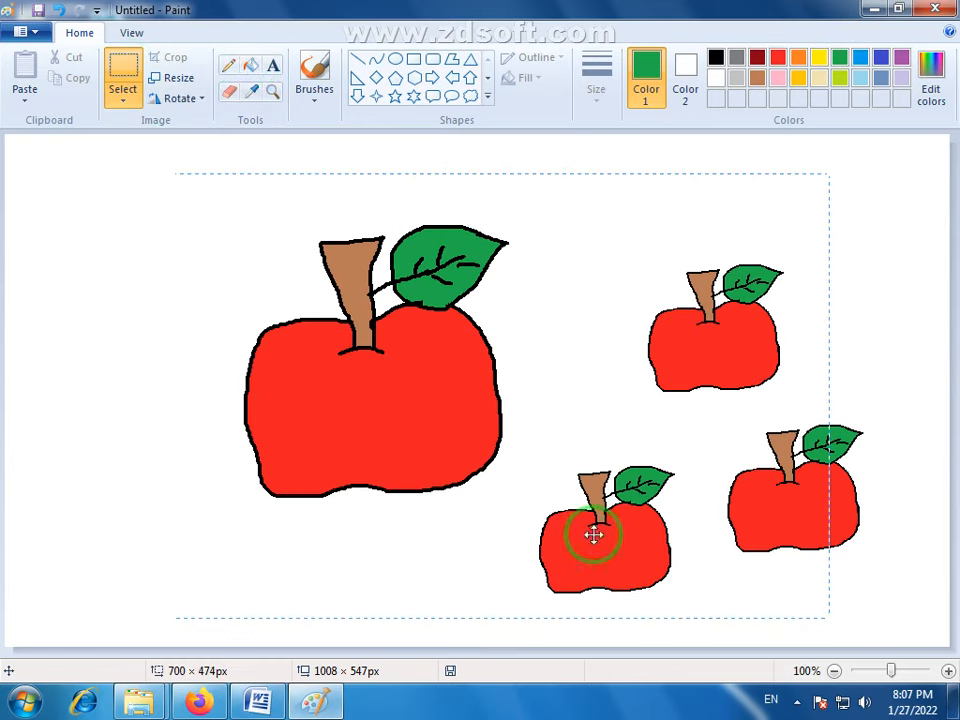
click(894, 196)
drag(894, 196, 530, 630)
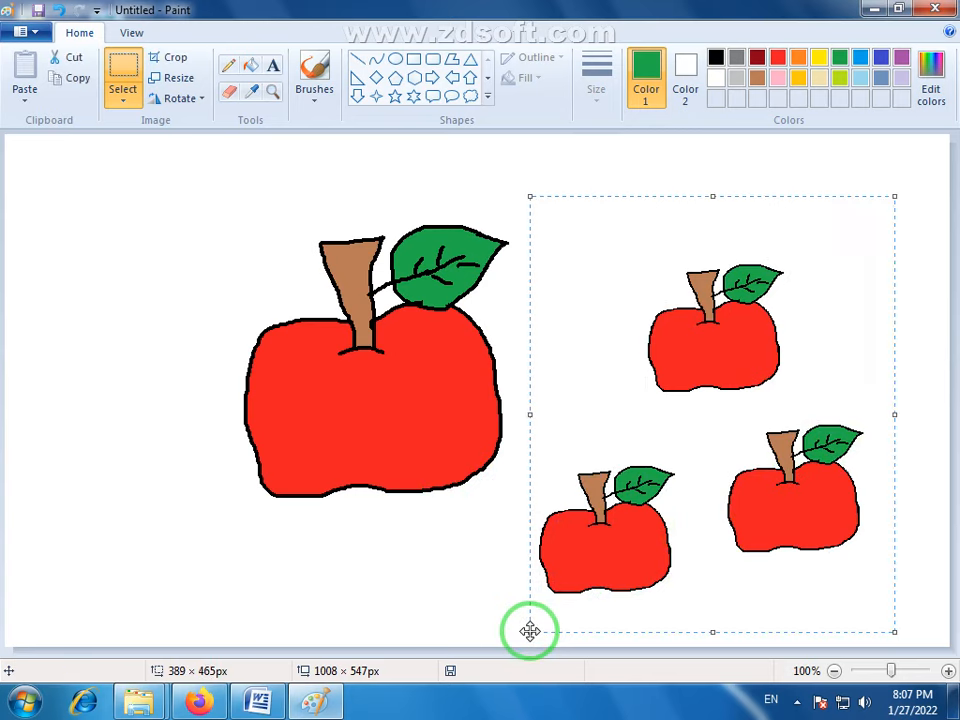
key(Delete)
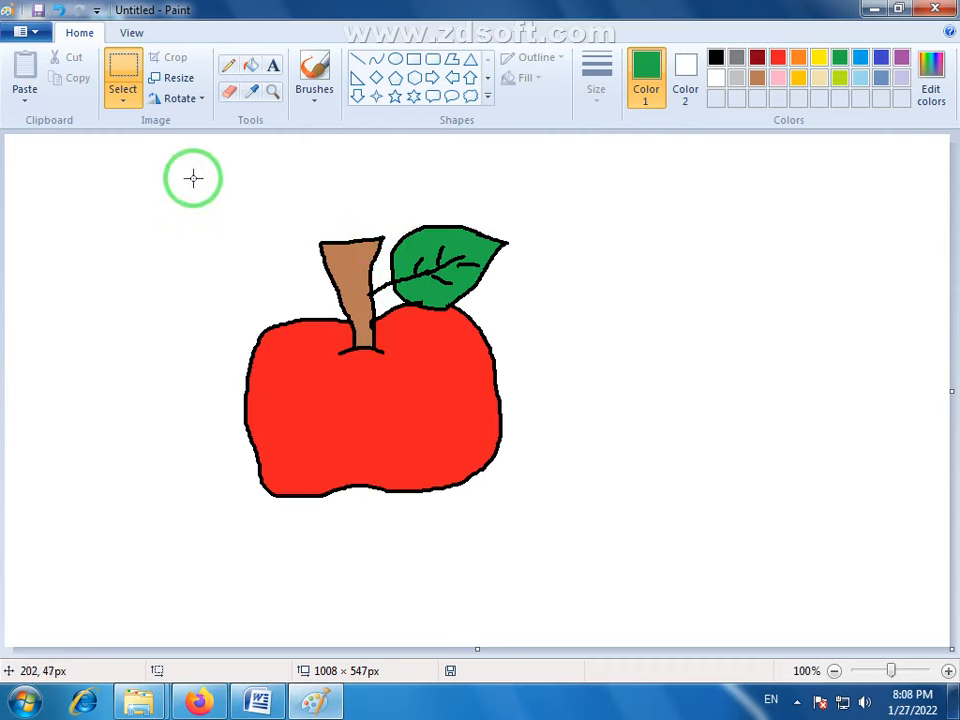
drag(190, 181, 551, 552)
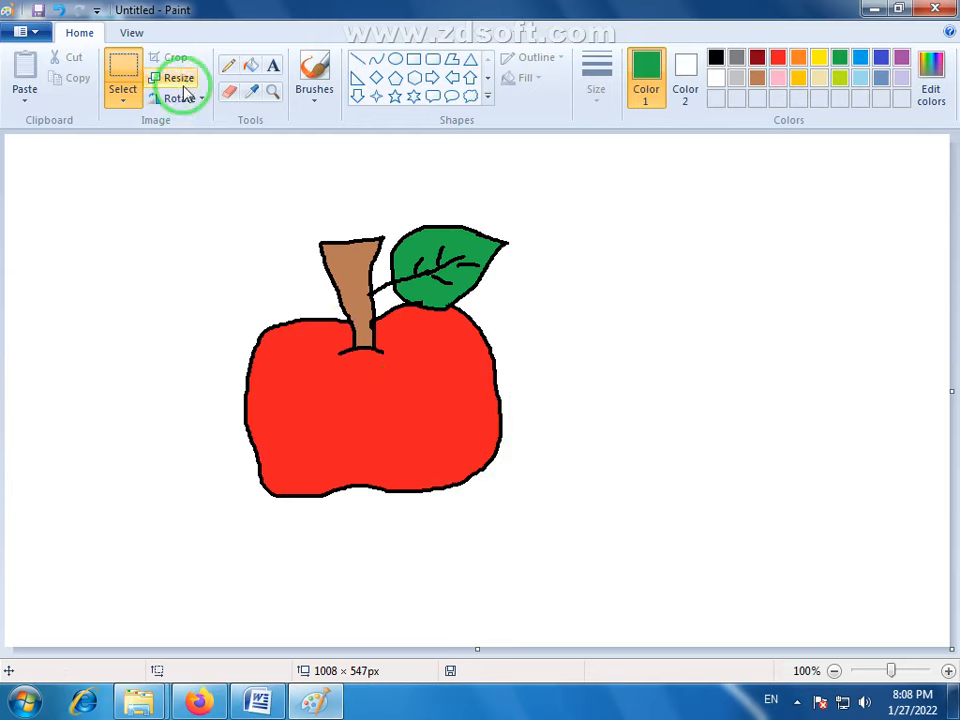
click(253, 70)
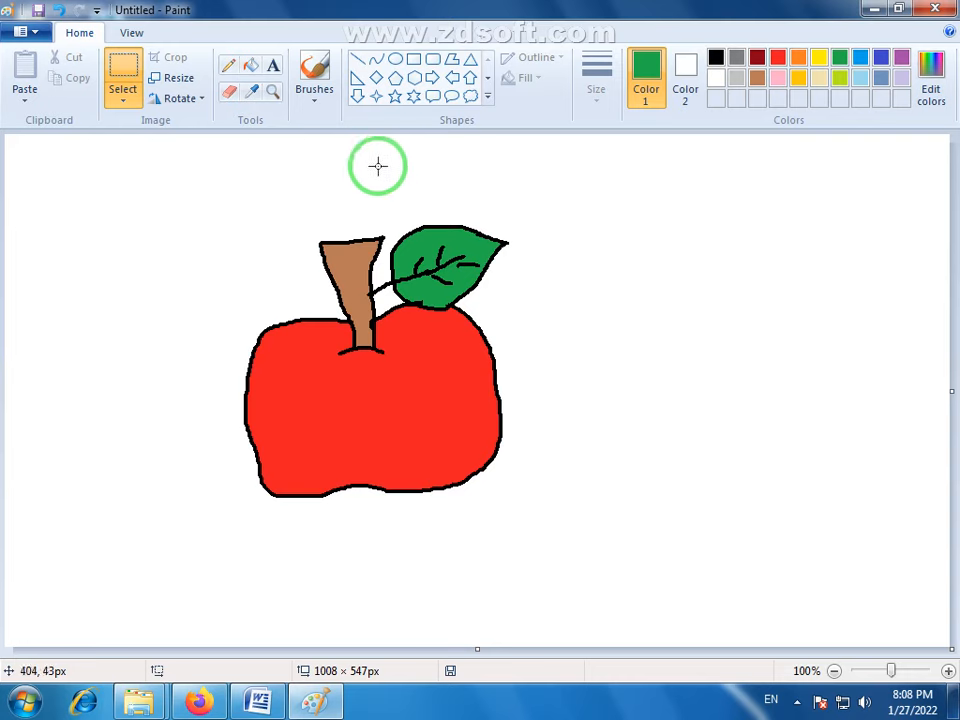
click(276, 68)
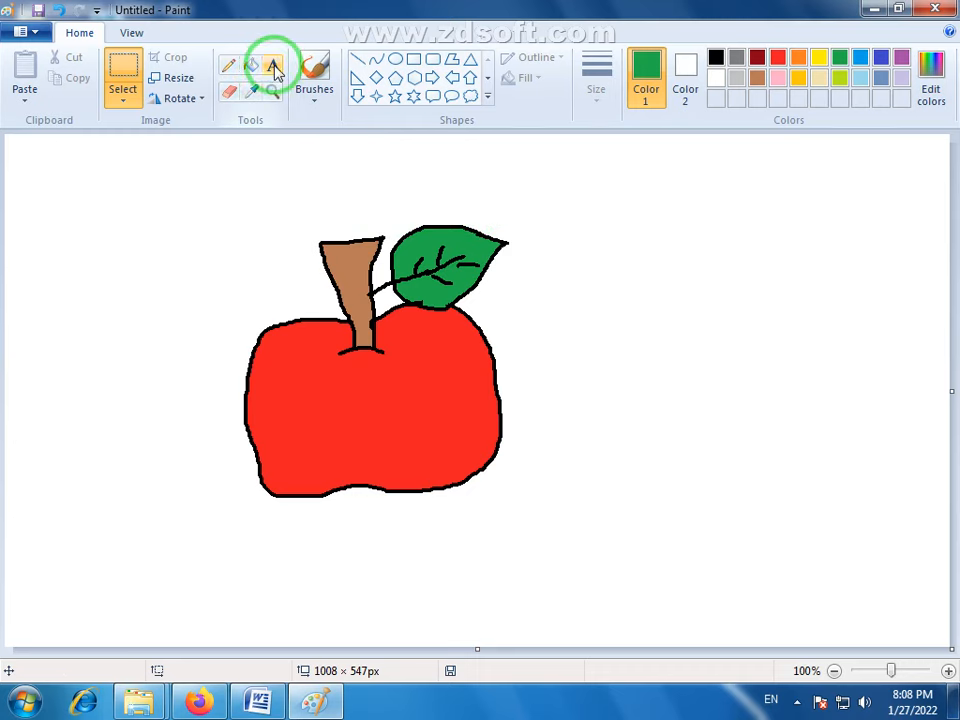
- Add the text APPLE in a box of about 337 × 89 px to the right of the apple and colour it black
click(274, 67)
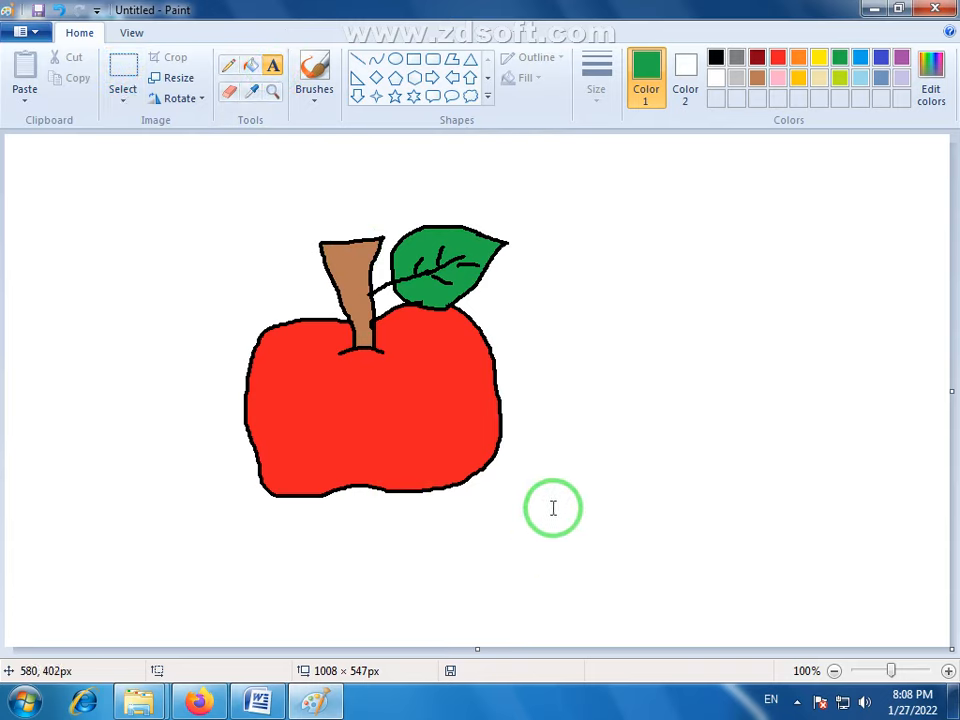
click(557, 314)
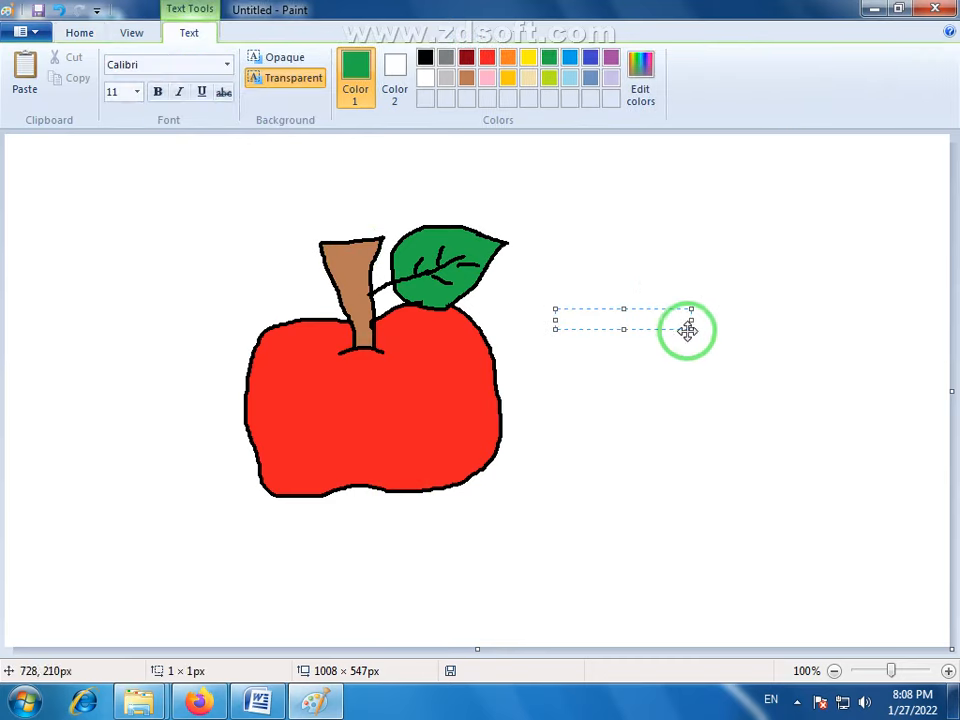
click(80, 32)
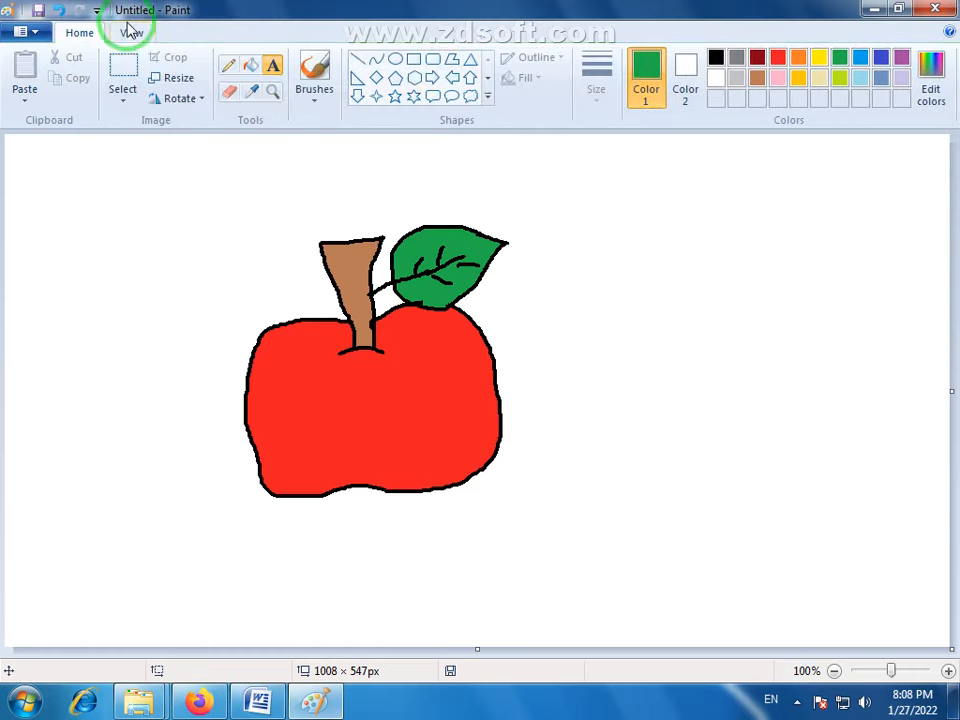
click(557, 282)
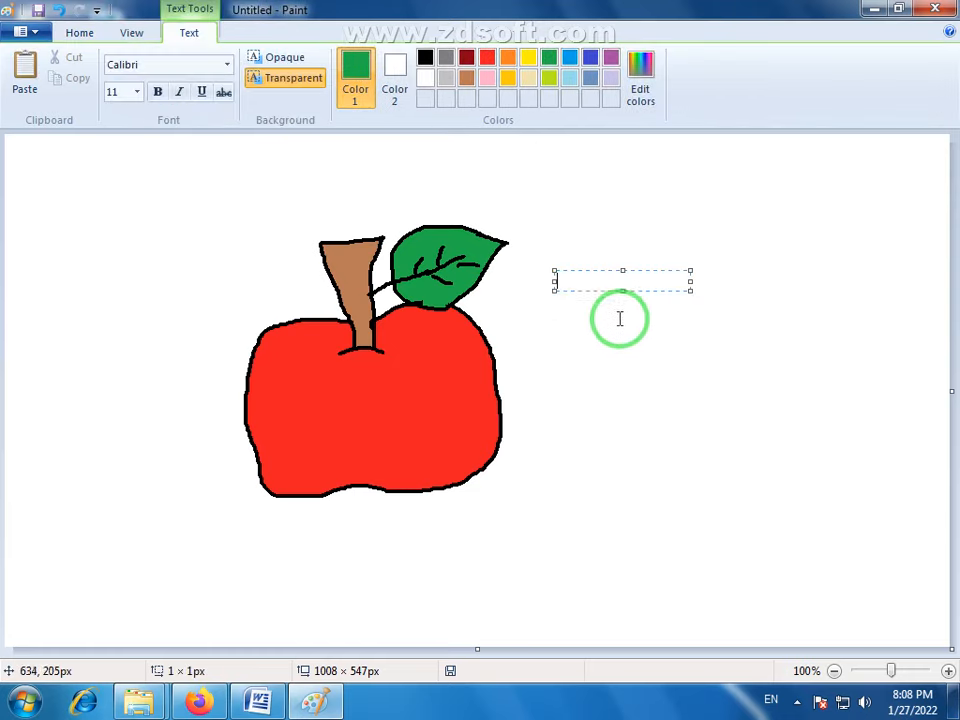
drag(689, 290, 866, 349)
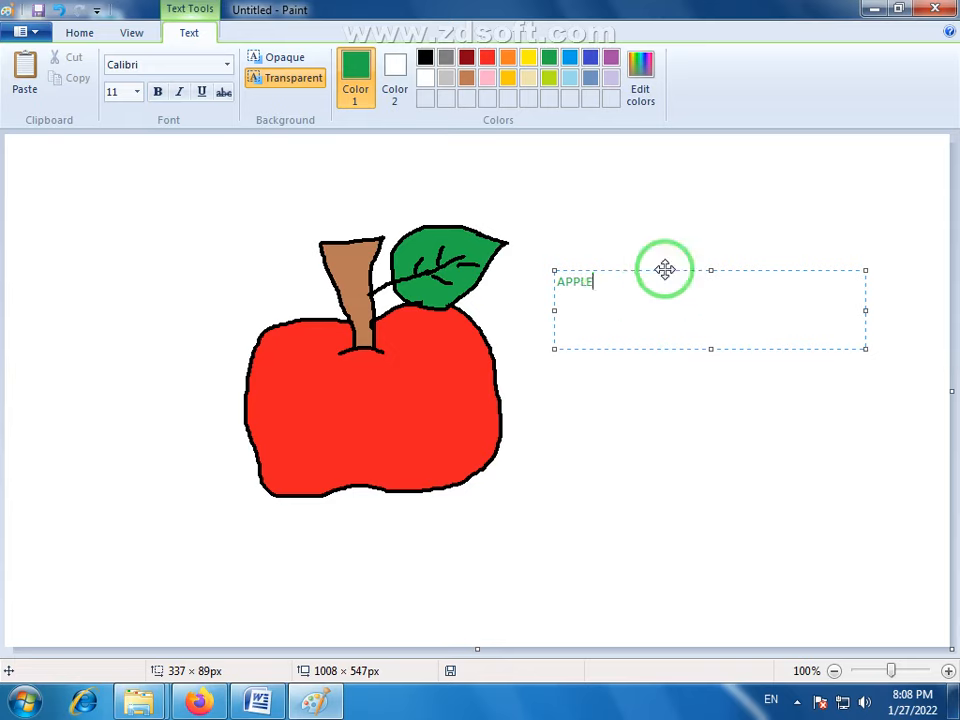
drag(606, 281, 552, 281)
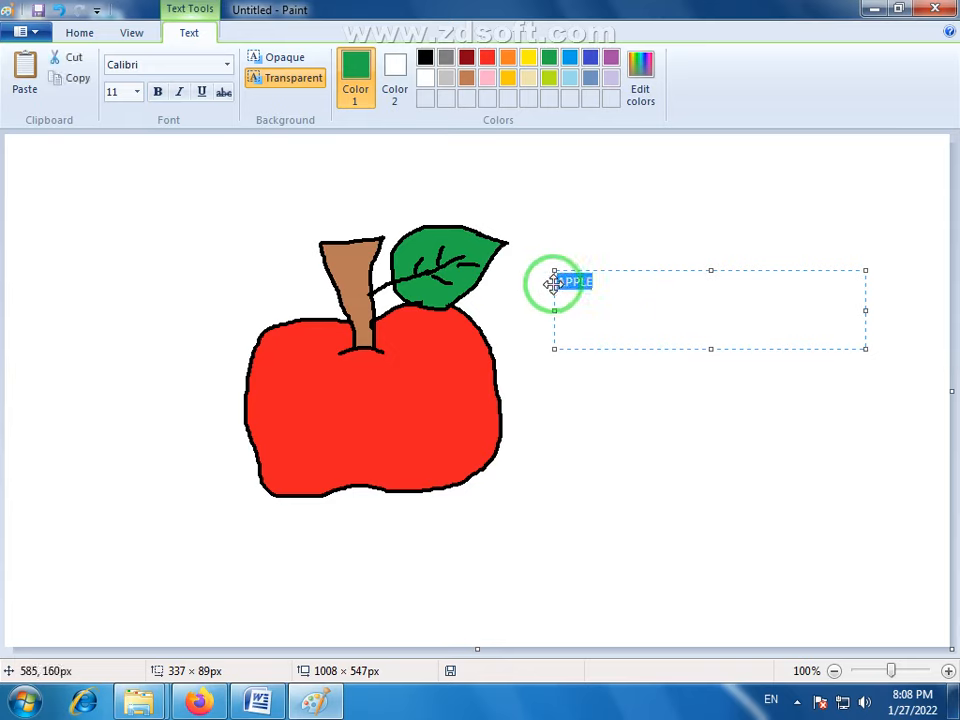
click(424, 59)
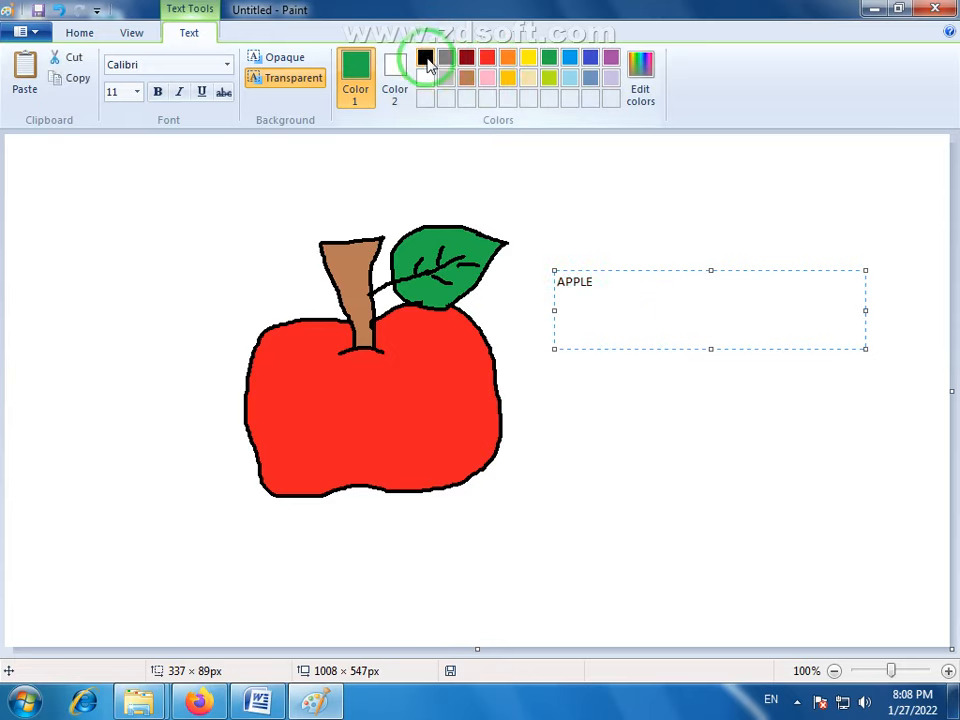
- Set the colour of the APPLE text to black
click(592, 60)
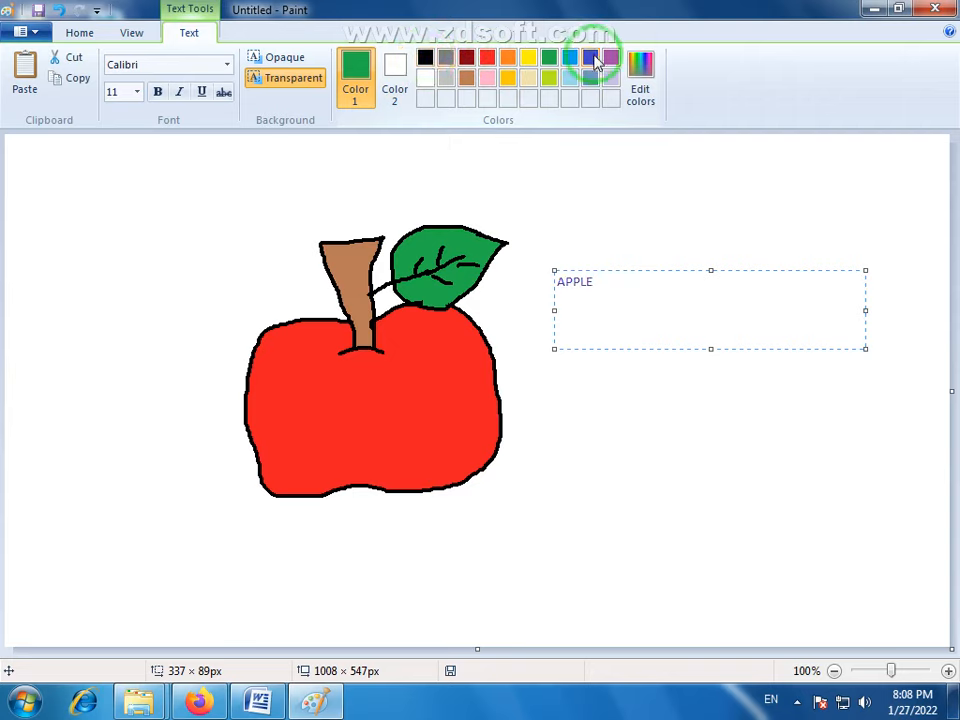
click(425, 58)
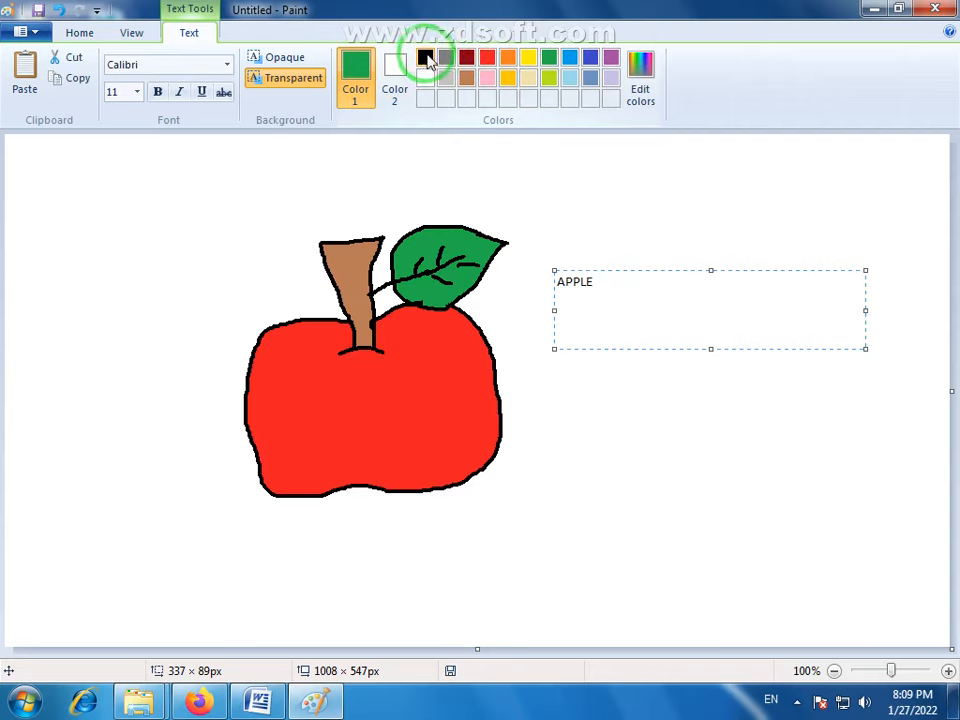
click(425, 58)
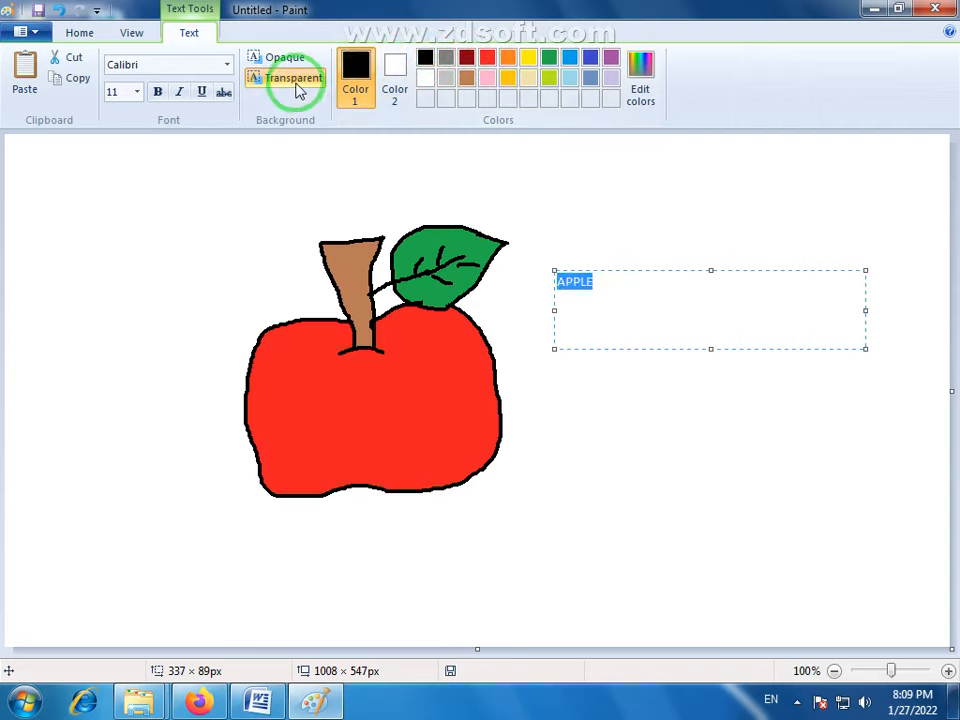
- Format the APPLE text as 48 pt bold italic, narrow its box to about 191 × 89 px and place it on the canvas
click(138, 92)
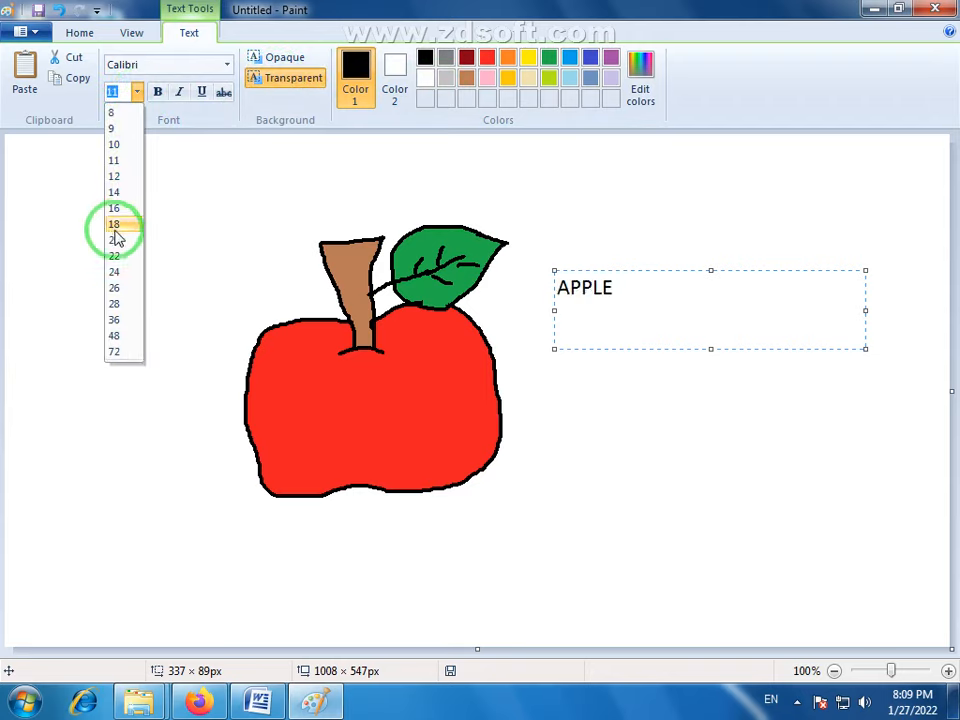
click(120, 335)
click(157, 92)
click(179, 92)
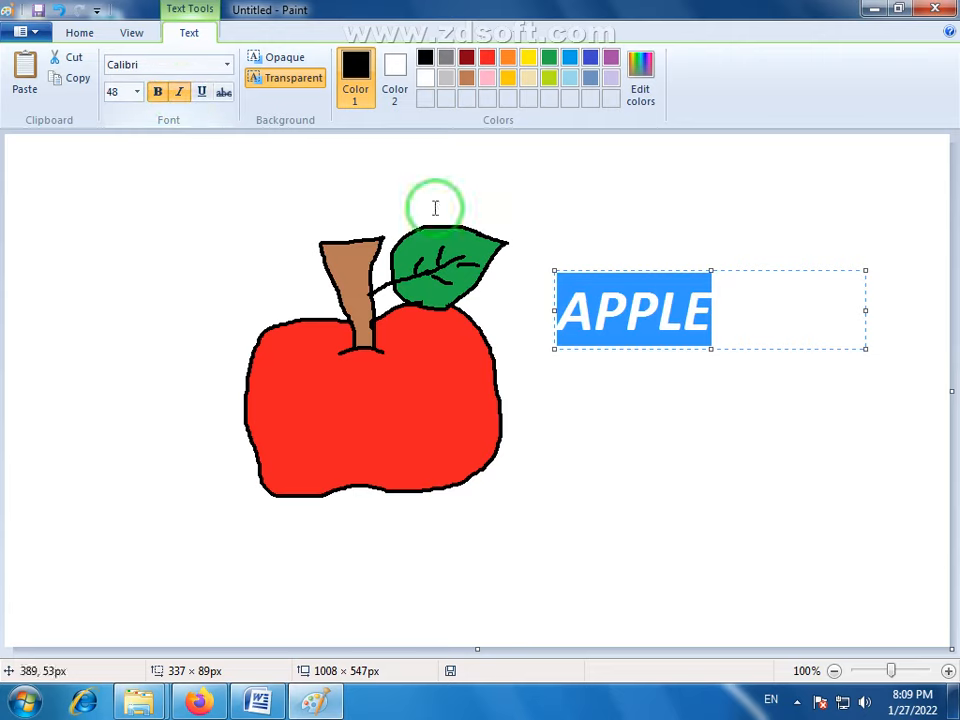
drag(865, 312, 729, 315)
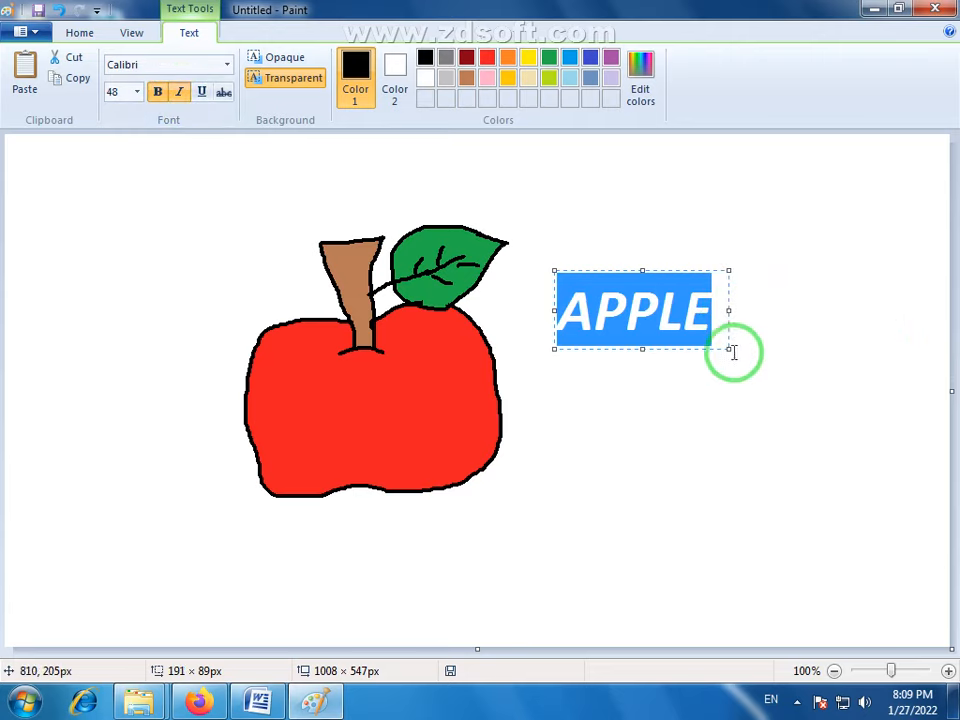
click(799, 203)
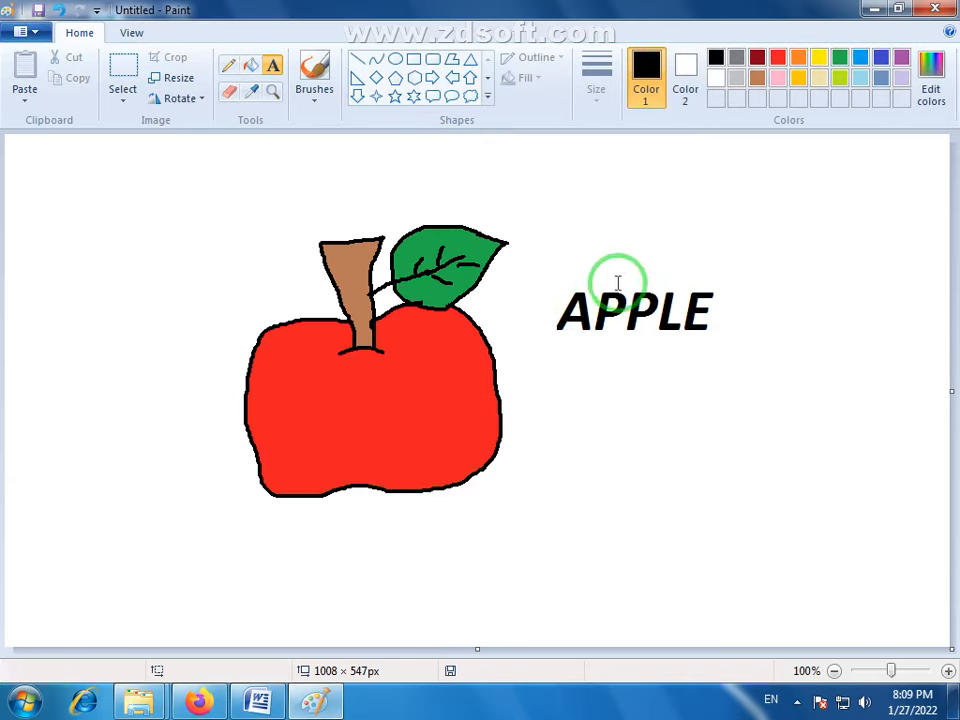
- Select the APPLE text with a rectangle of about 192 × 88 px and move it above the apple's stem
click(123, 72)
drag(549, 269, 731, 356)
drag(624, 328, 328, 186)
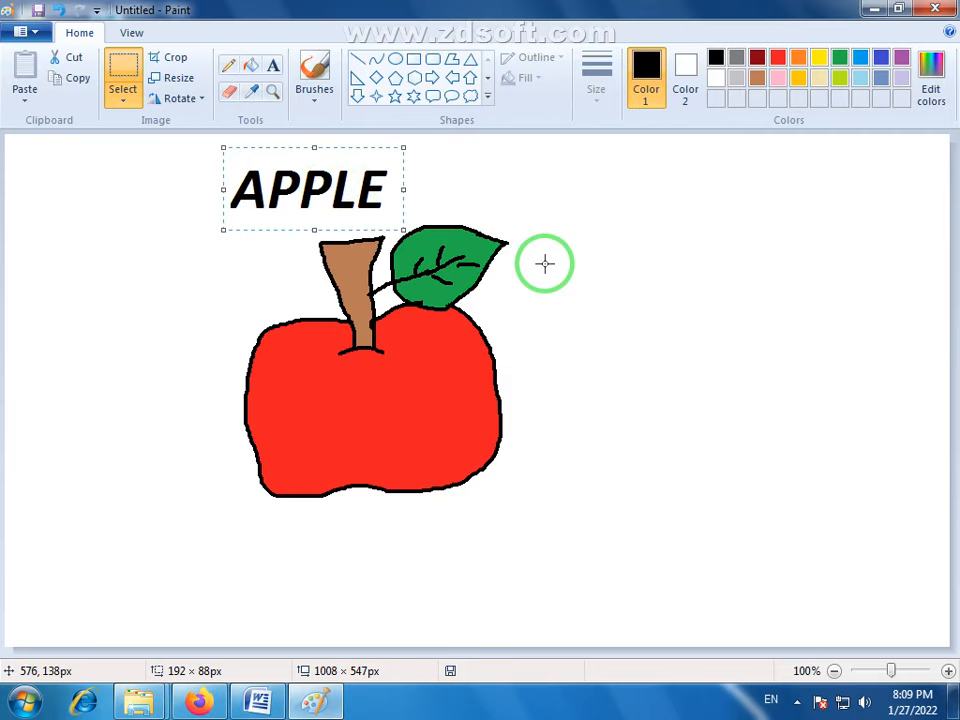
click(559, 341)
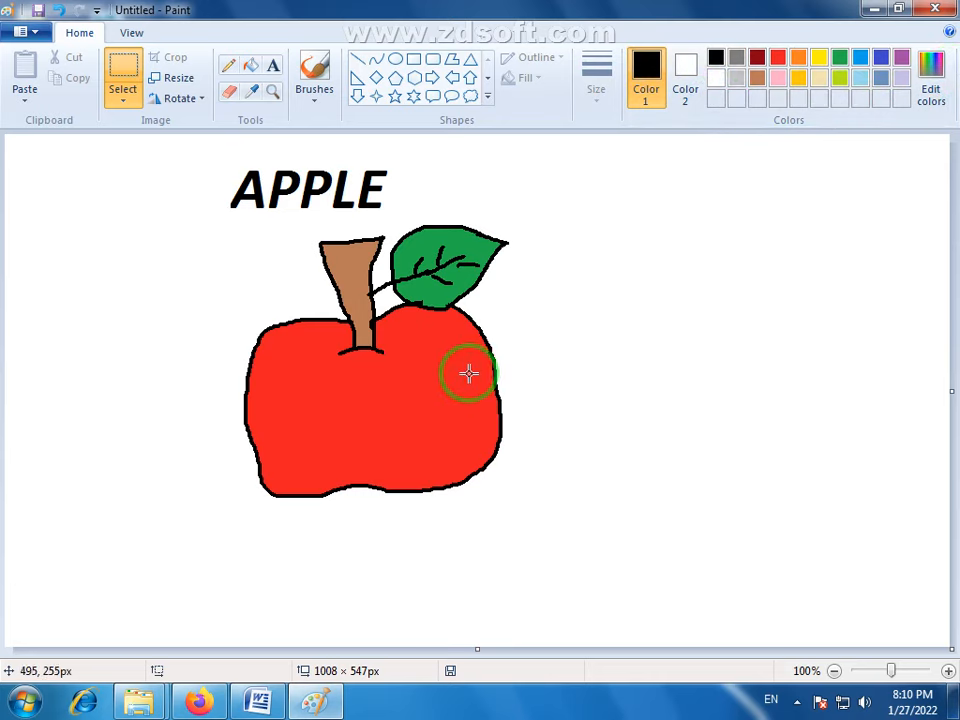
click(933, 80)
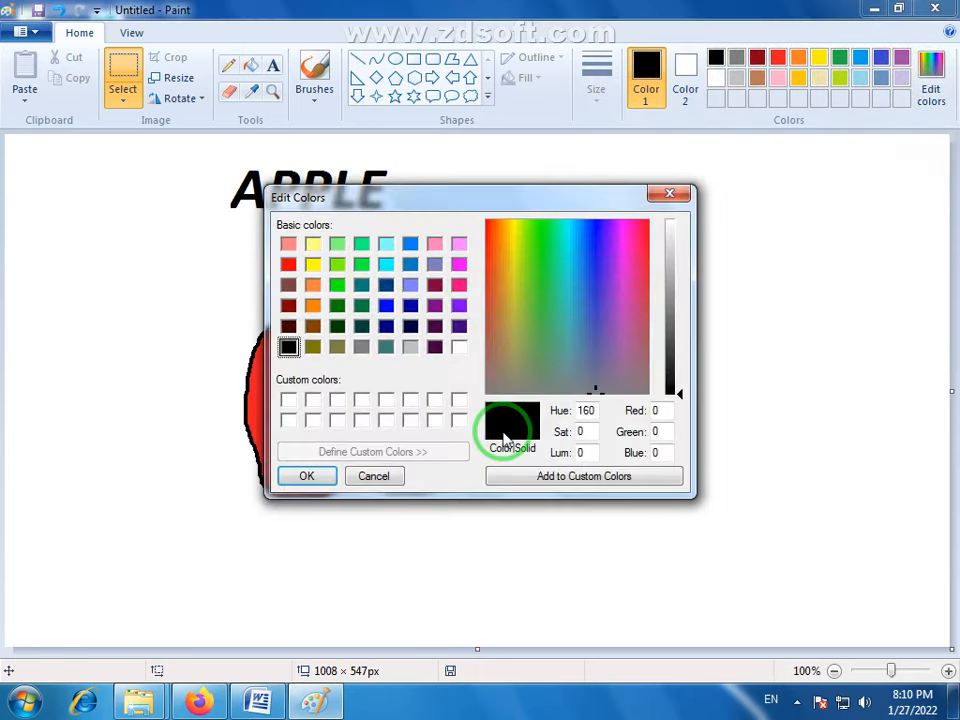
click(594, 392)
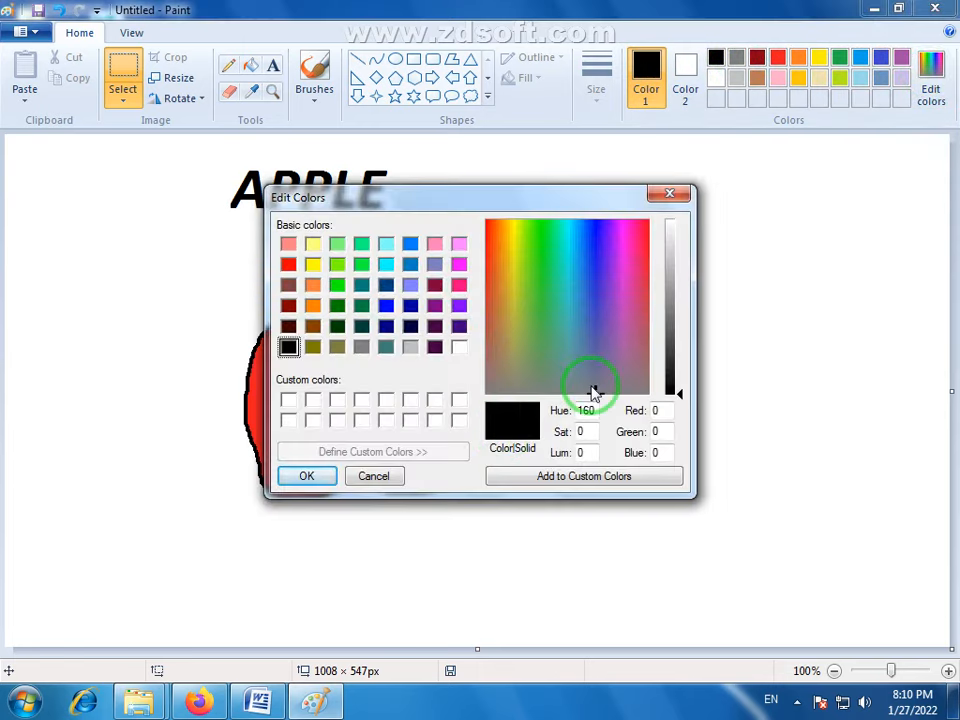
click(671, 196)
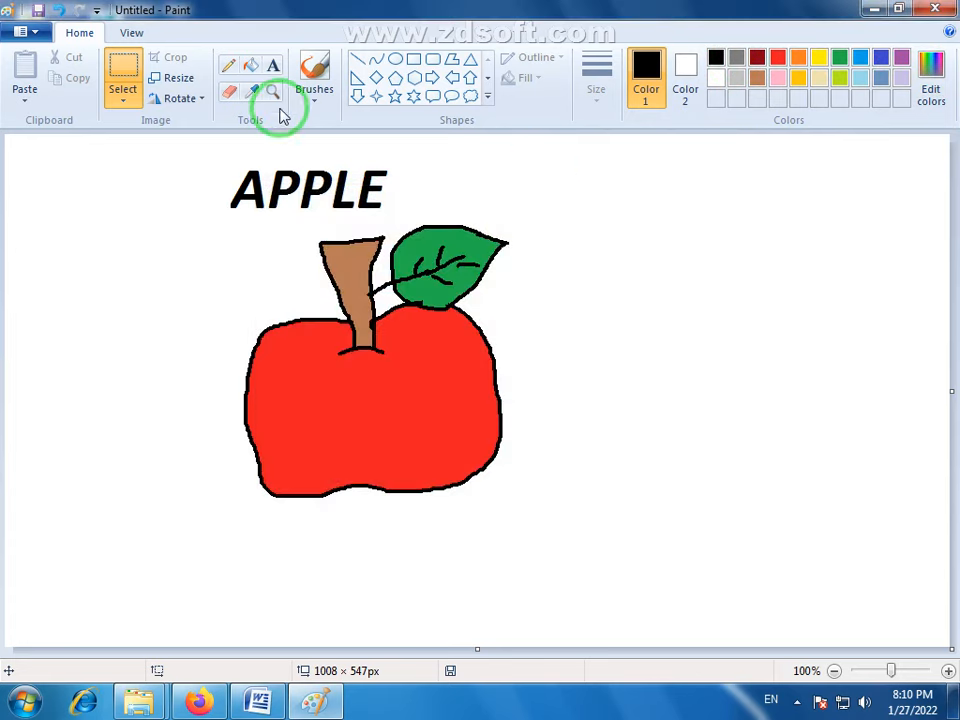
click(251, 92)
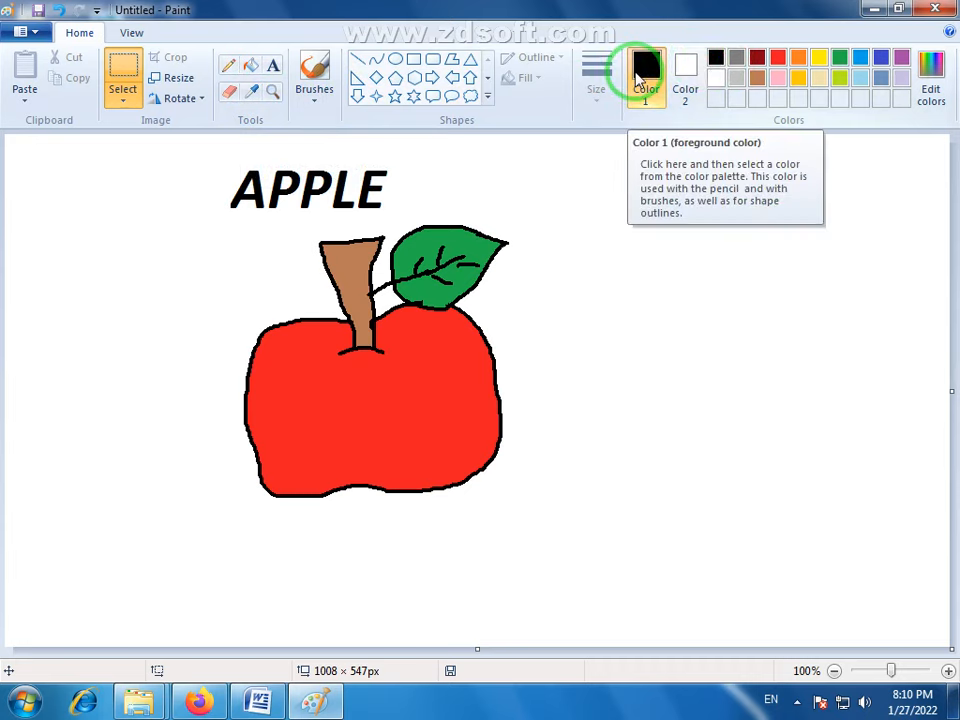
click(251, 94)
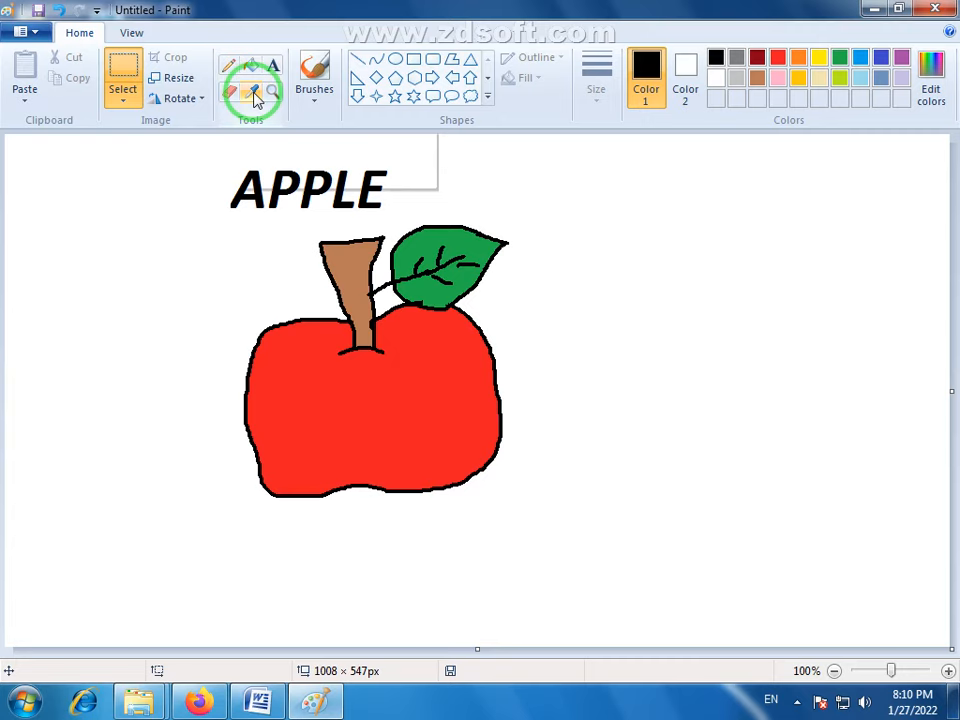
- Draw a black-outlined circle of about 208 × 218 px in the empty area to the right of the apple
click(395, 59)
drag(684, 354, 629, 285)
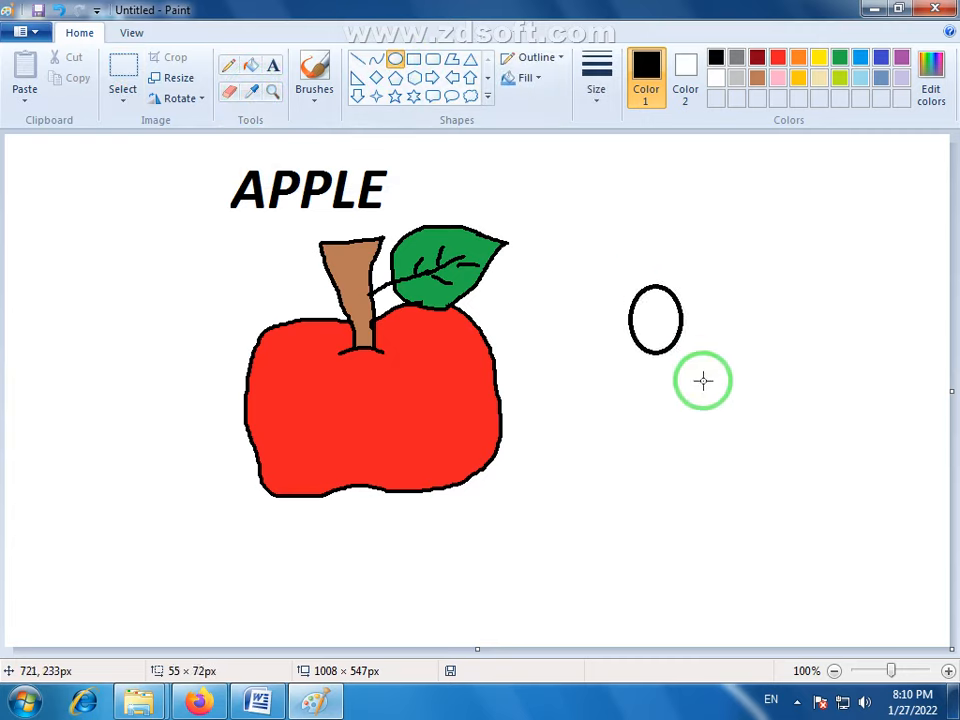
drag(703, 380, 824, 489)
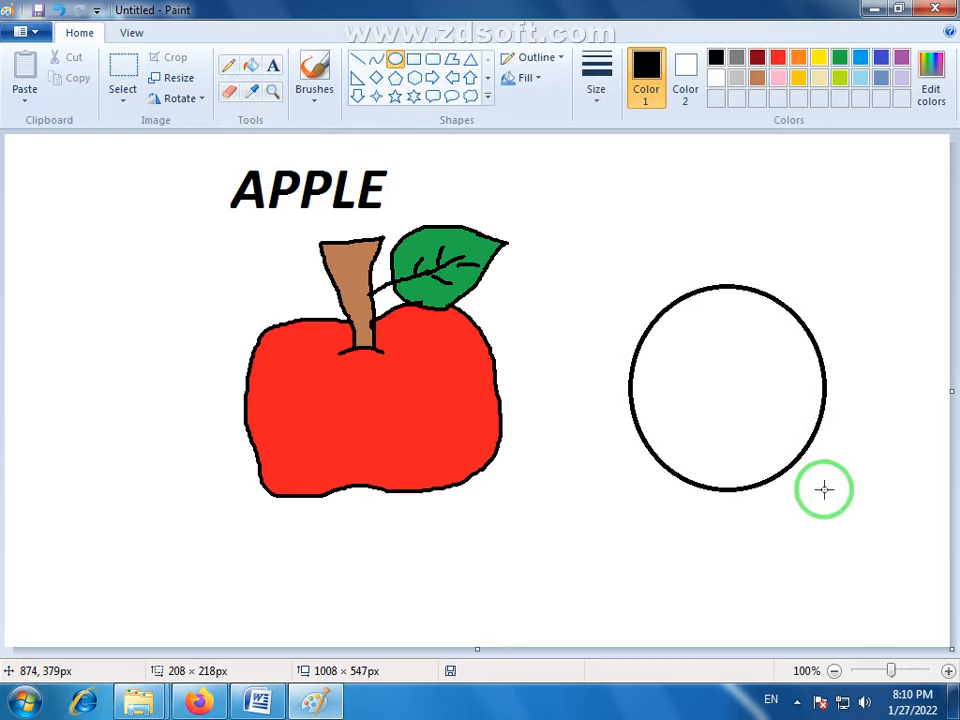
click(866, 379)
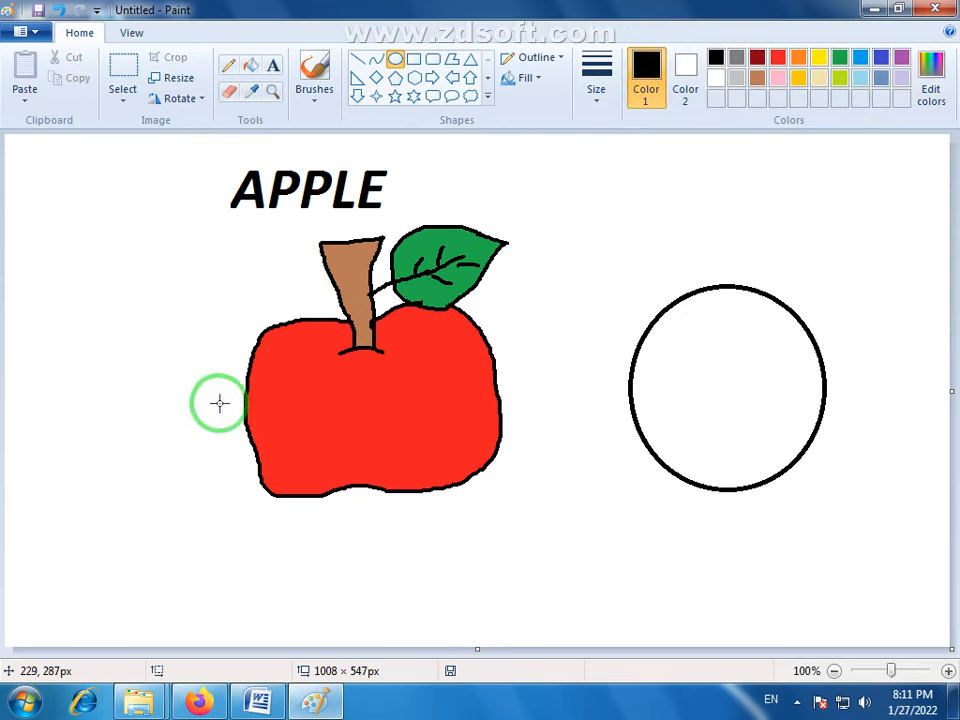
- Fill the circle beside the apple with indigo blue
click(252, 94)
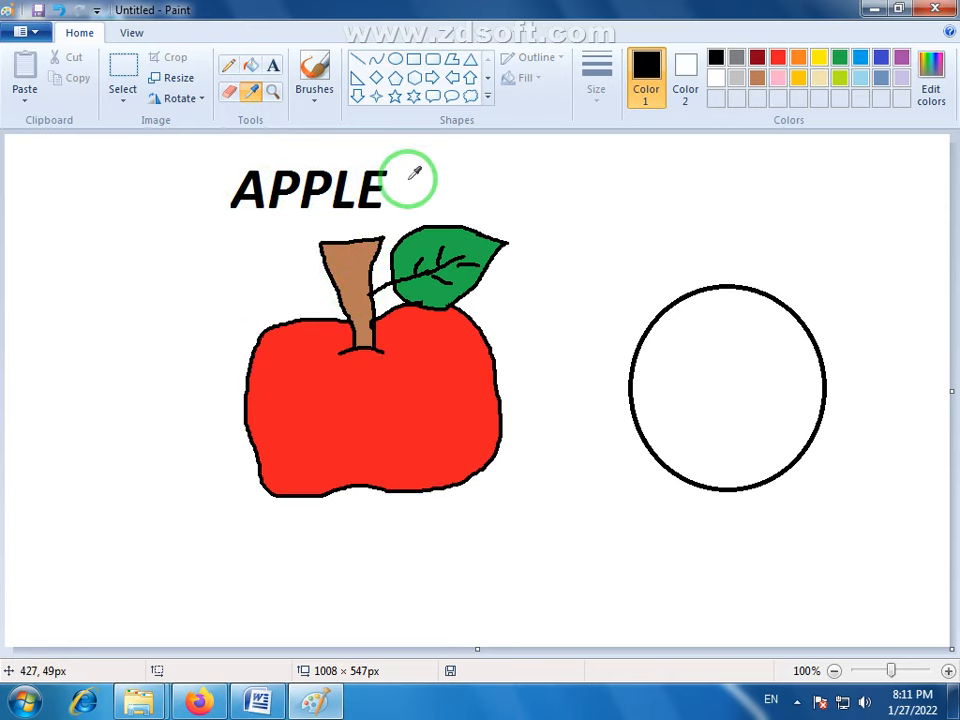
click(655, 75)
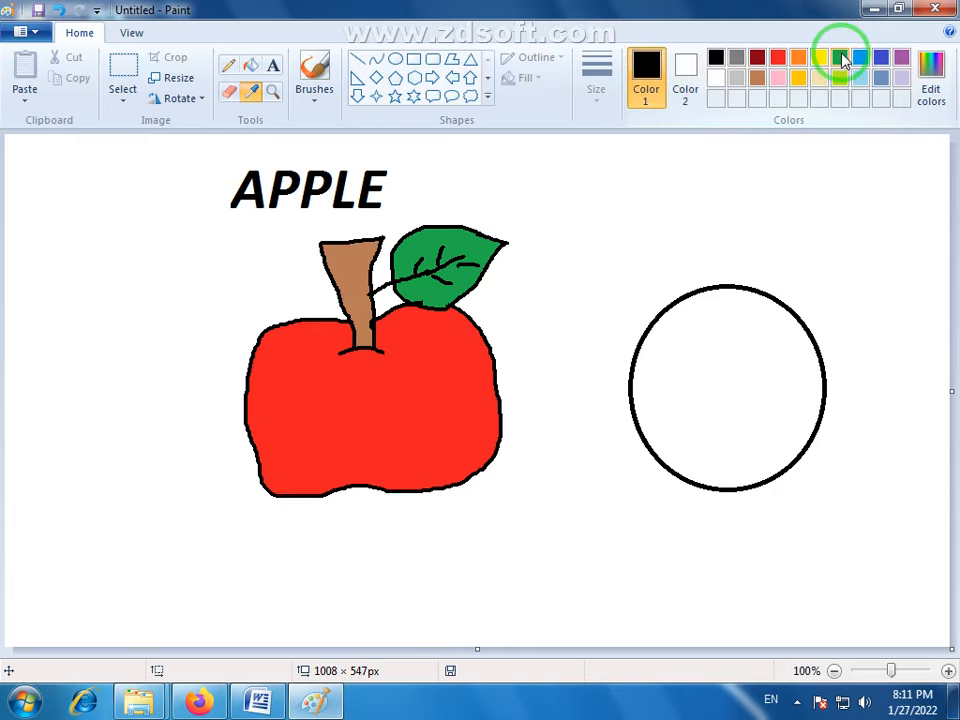
click(881, 57)
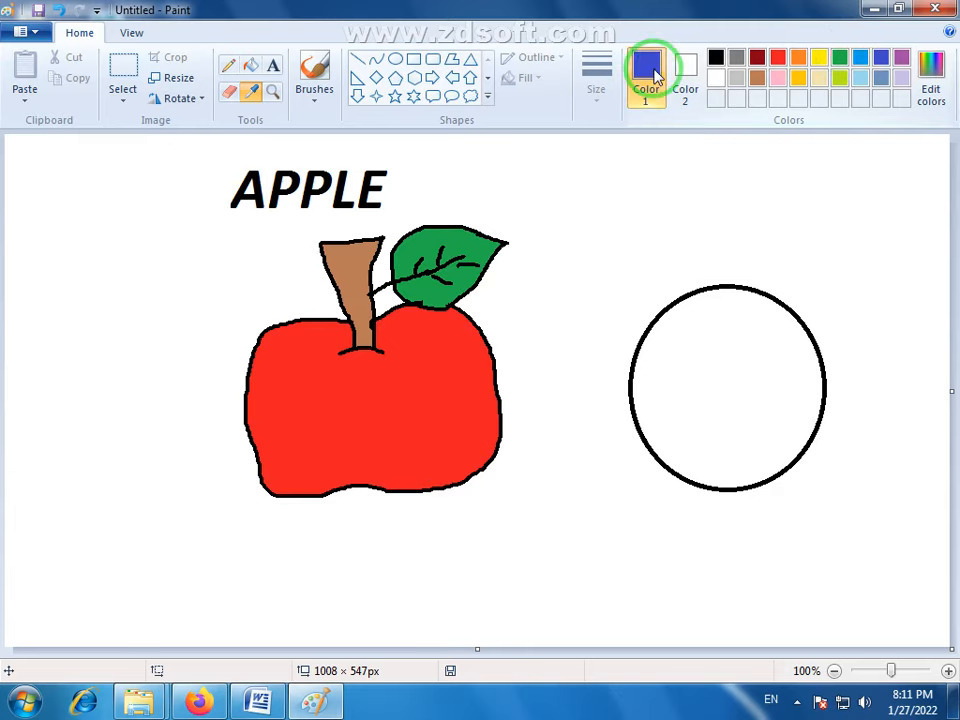
click(250, 65)
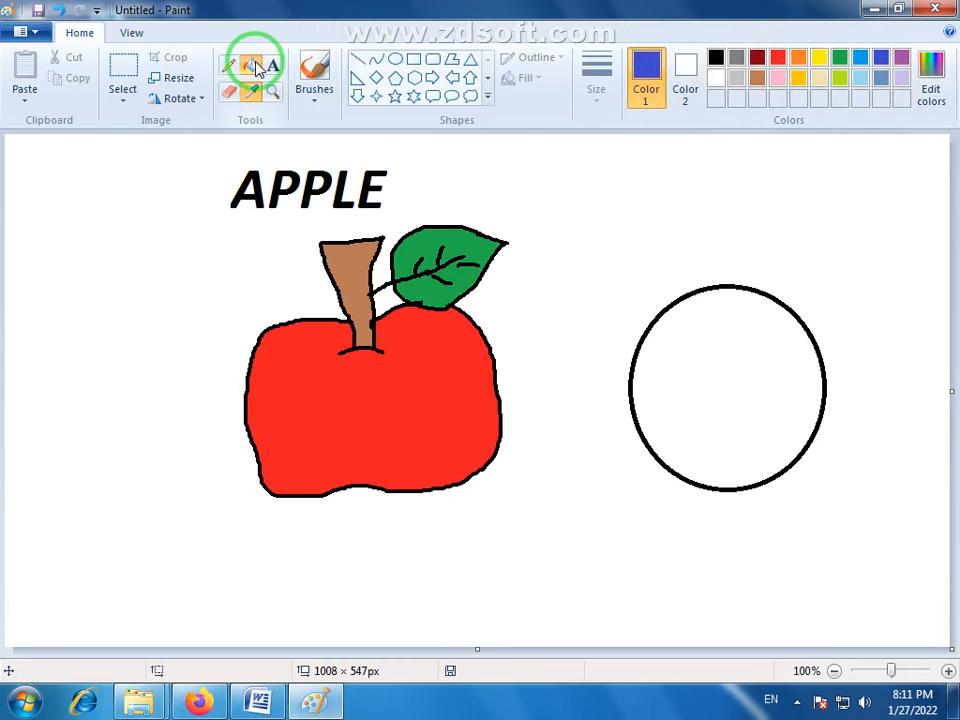
click(767, 350)
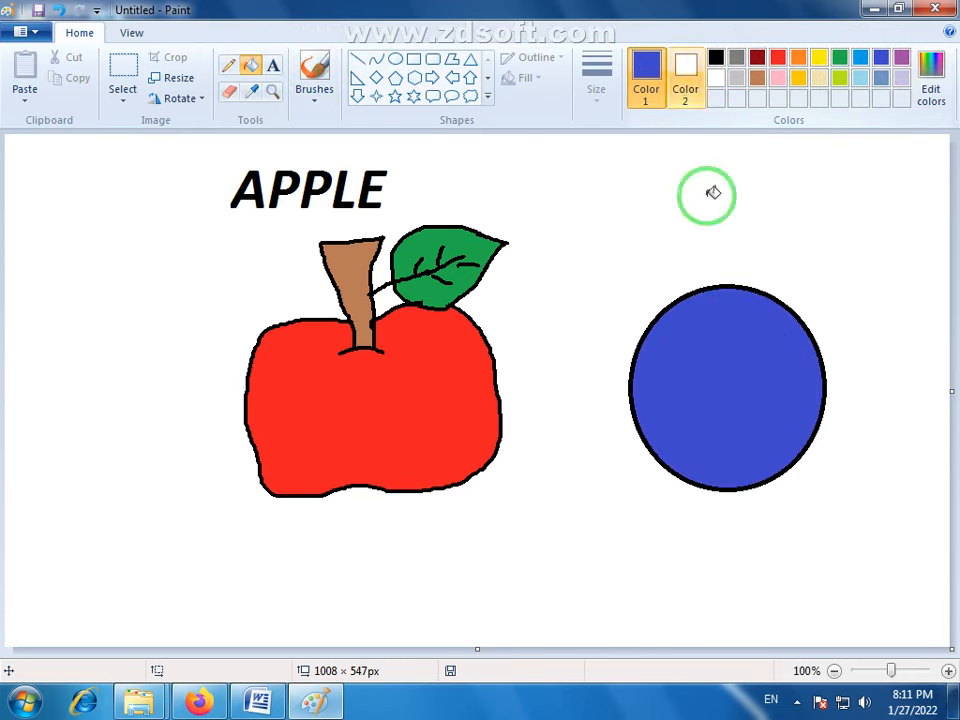
- Pick the brown from the apple's stem with the Color picker and fill the circle with it
click(254, 93)
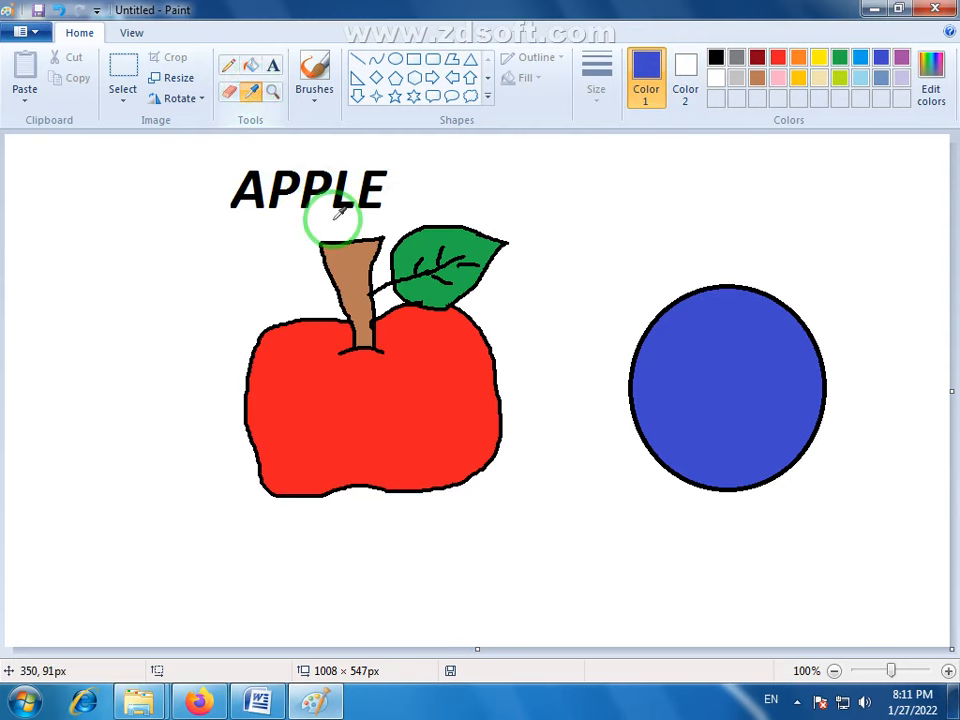
click(358, 262)
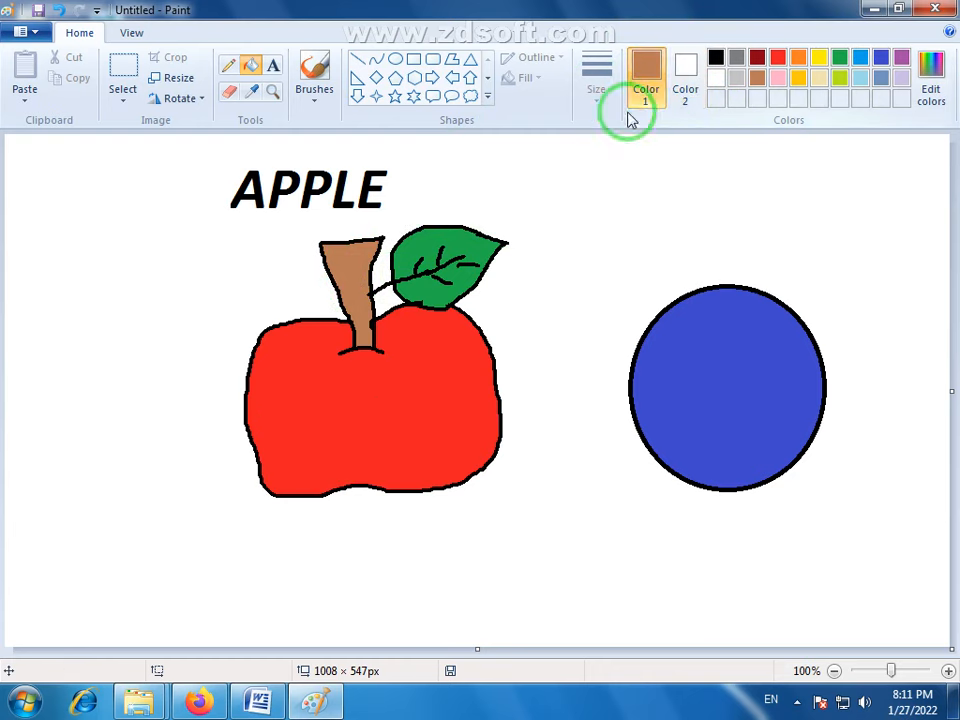
click(718, 349)
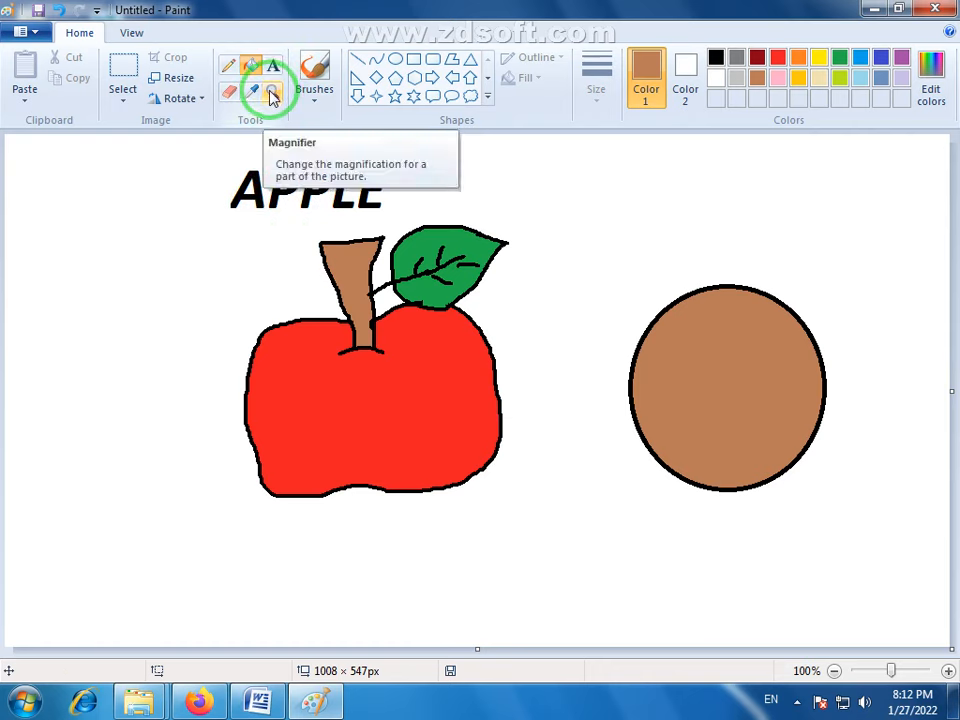
- Magnify the apple up to 400%, look over its enlarged parts and return to 100%
click(271, 93)
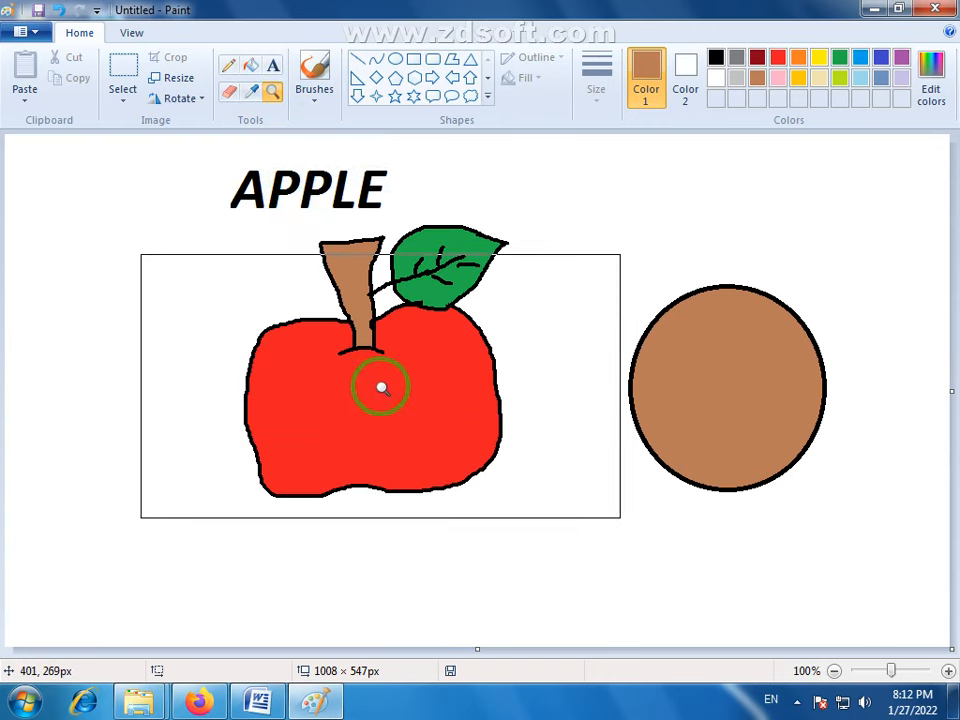
click(356, 286)
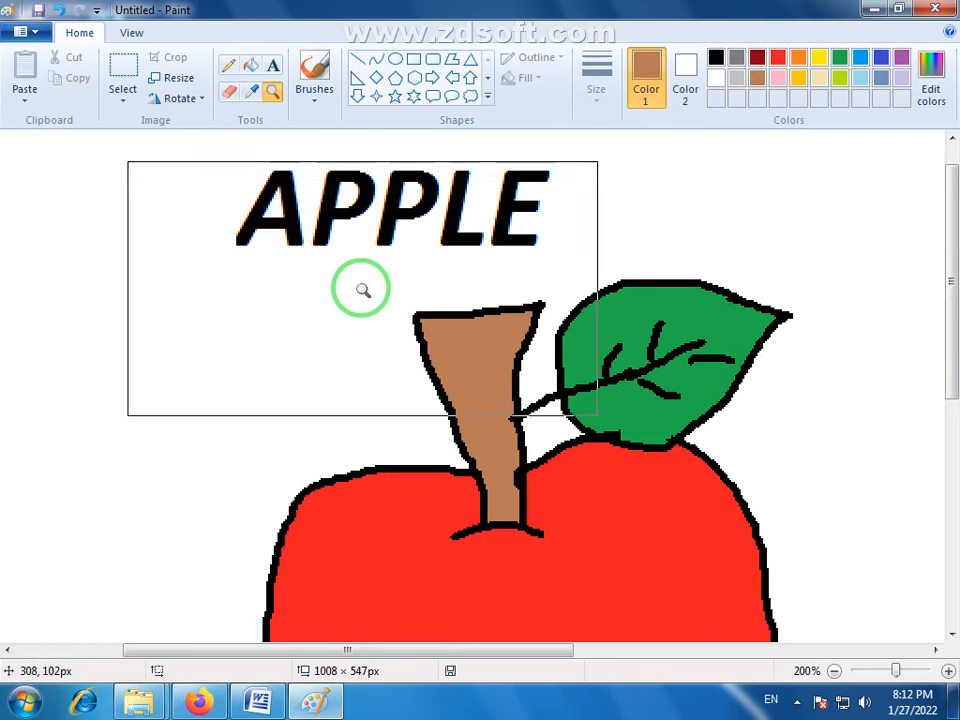
click(360, 287)
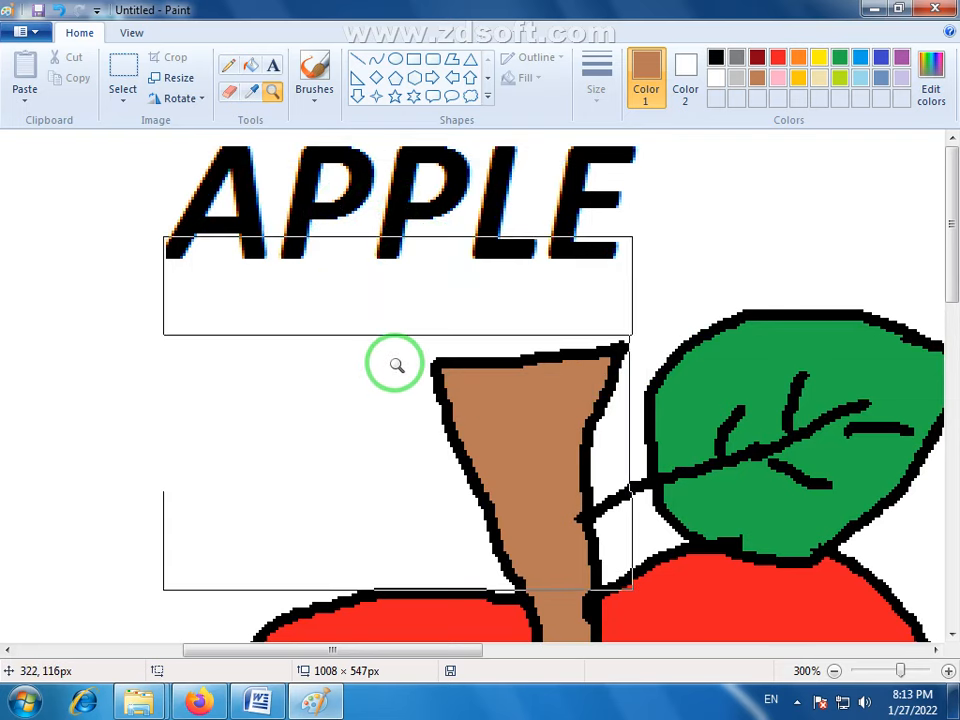
scroll(394, 364, up, 1)
scroll(394, 364, down, 3)
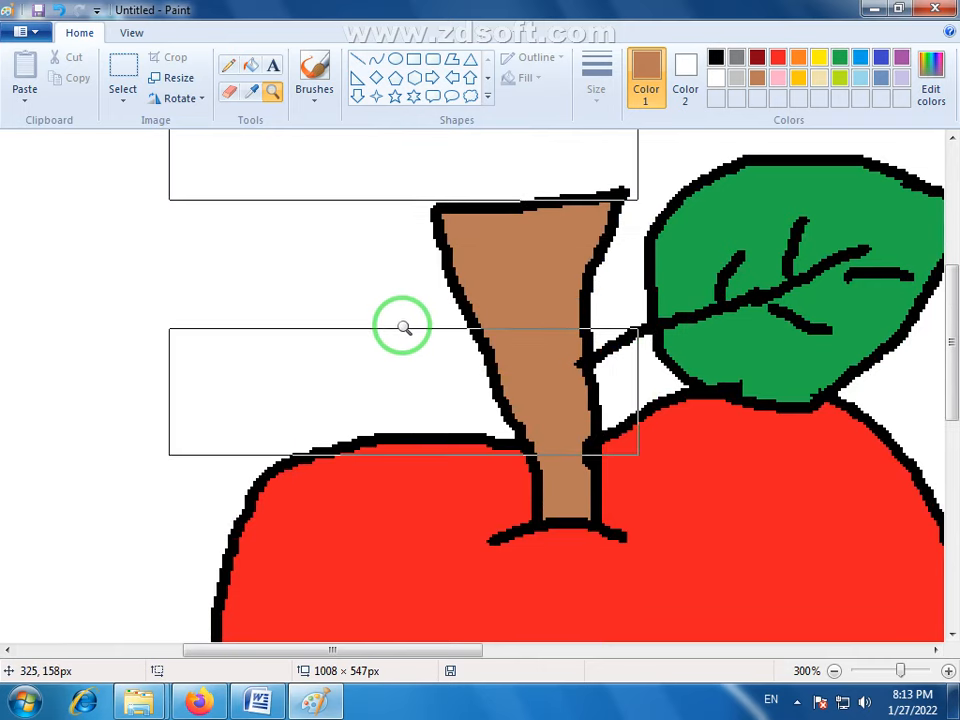
scroll(404, 327, down, 3)
scroll(404, 327, down, 5)
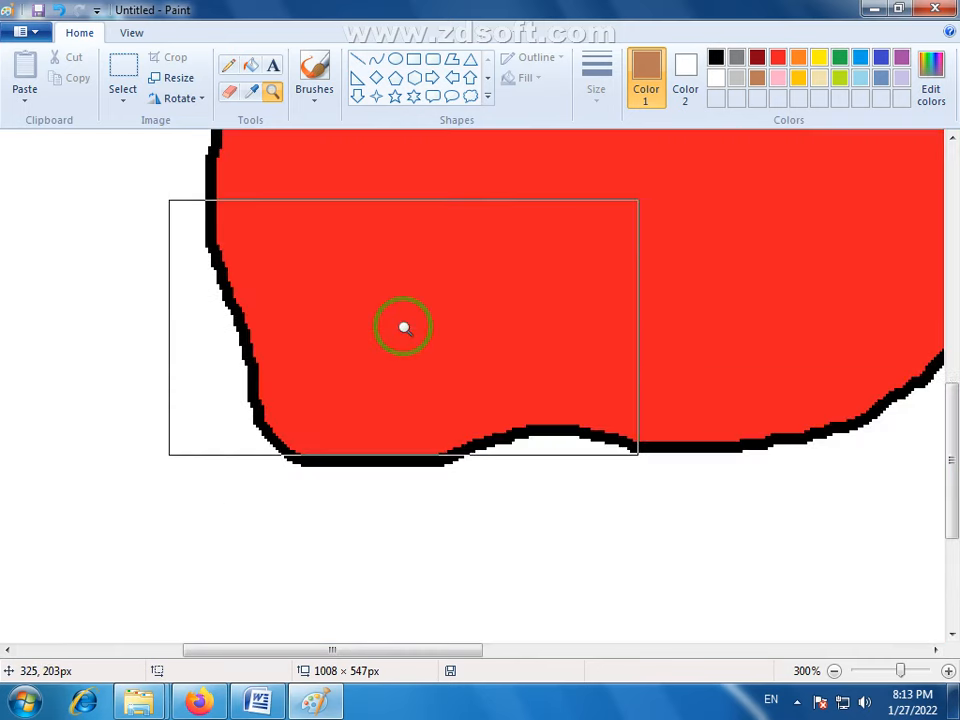
scroll(404, 327, up, 8)
click(415, 325)
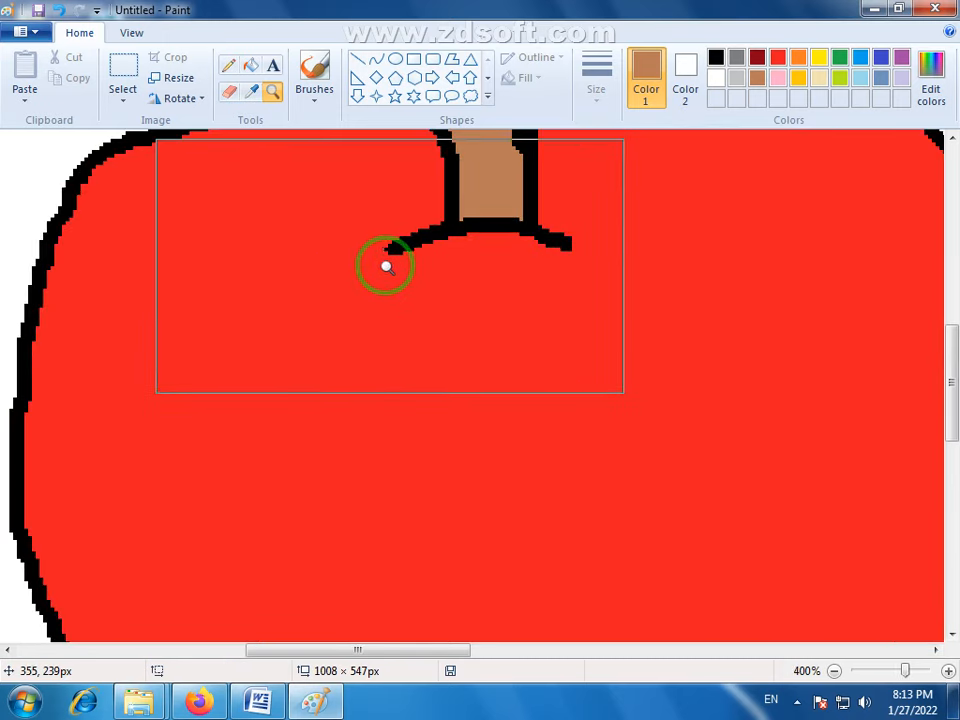
right_click(420, 332)
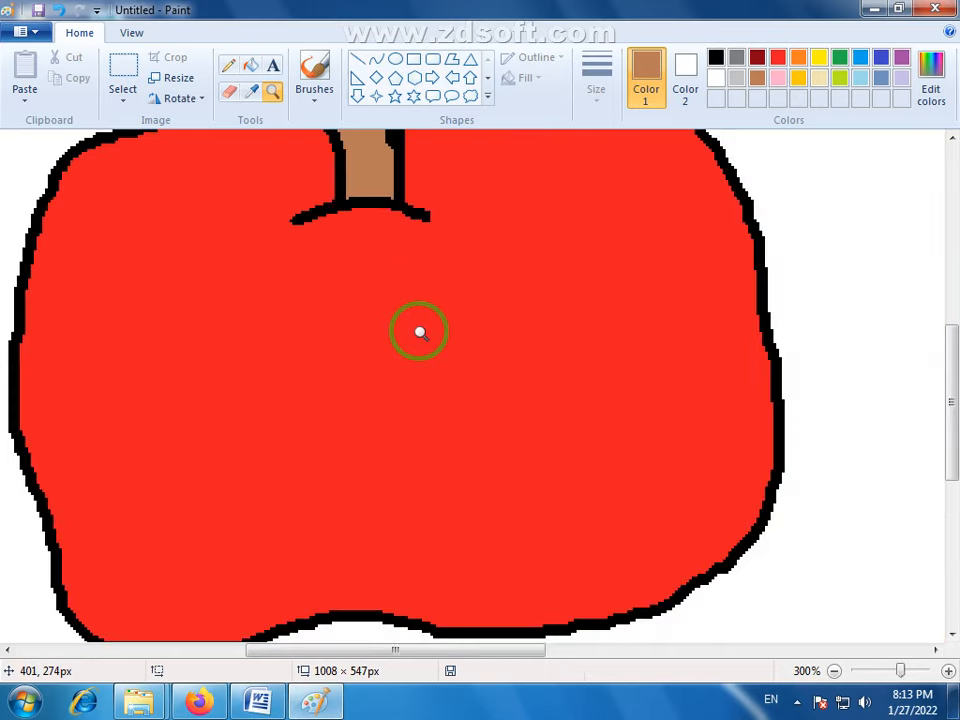
right_click(420, 332)
right_click(420, 332)
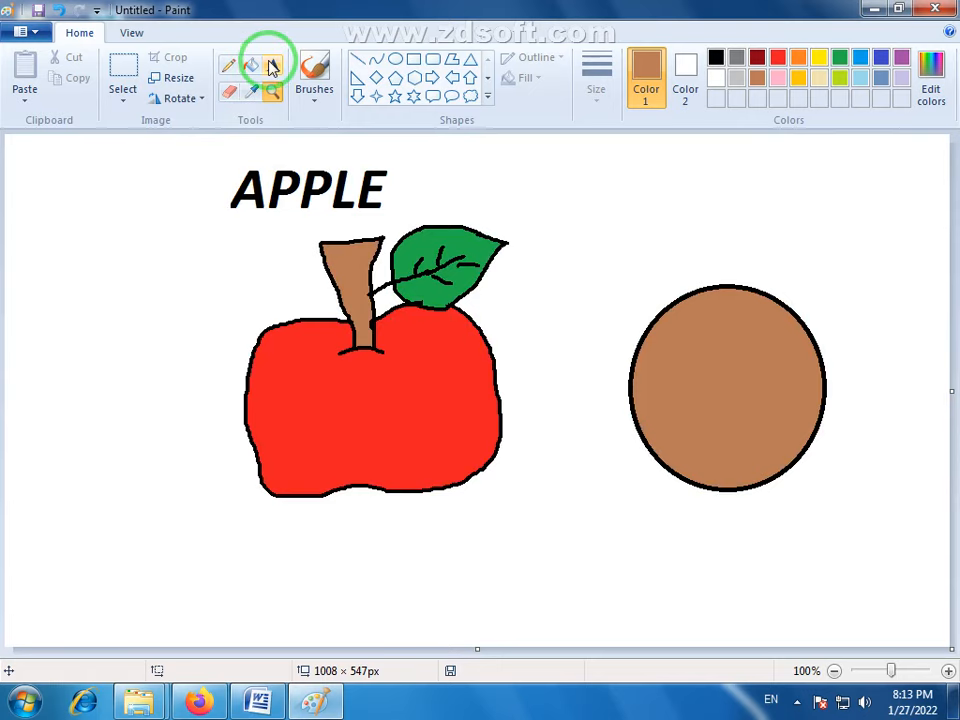
- Place a tiny brown Pencil dot in the empty area above and to the left of the APPLE title
click(229, 66)
click(176, 151)
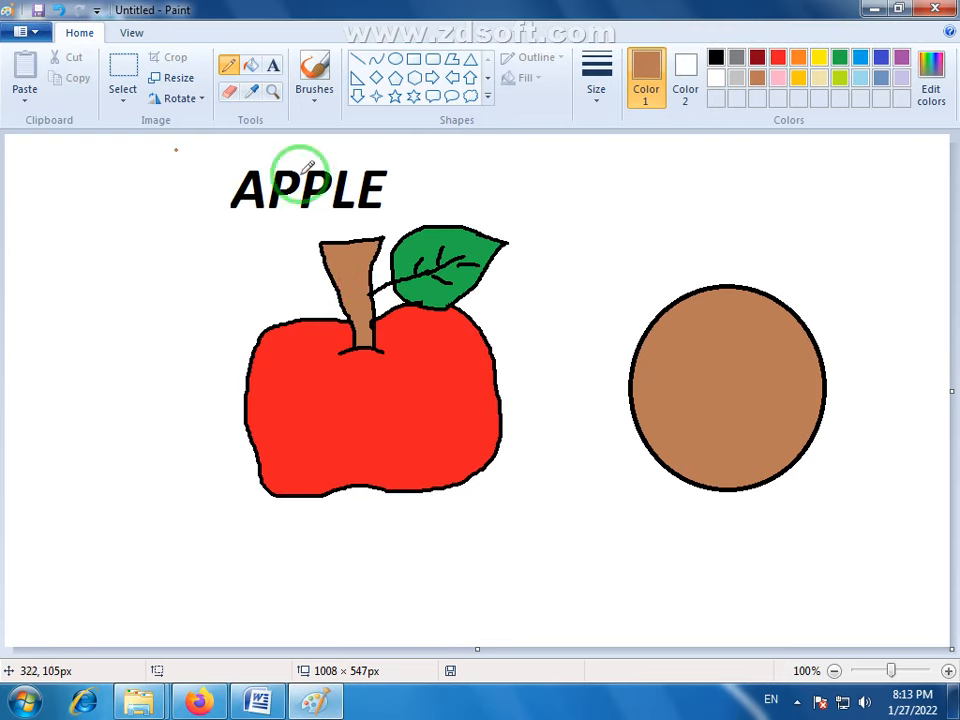
- Magnify the brown circle up to 300% with the Magnifier and return to 100%
click(272, 92)
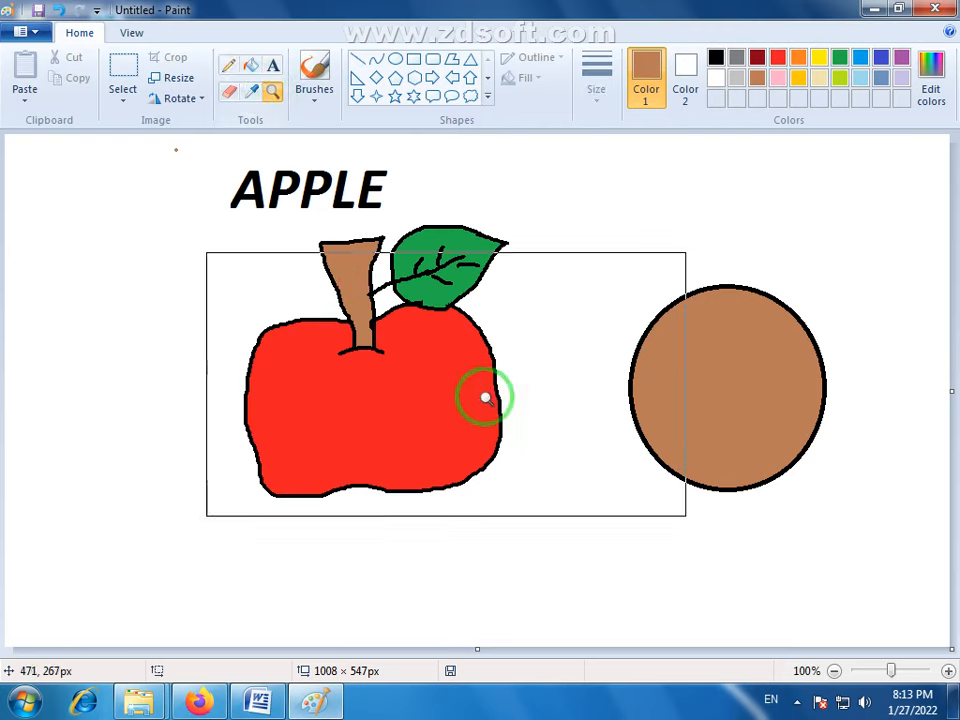
click(633, 394)
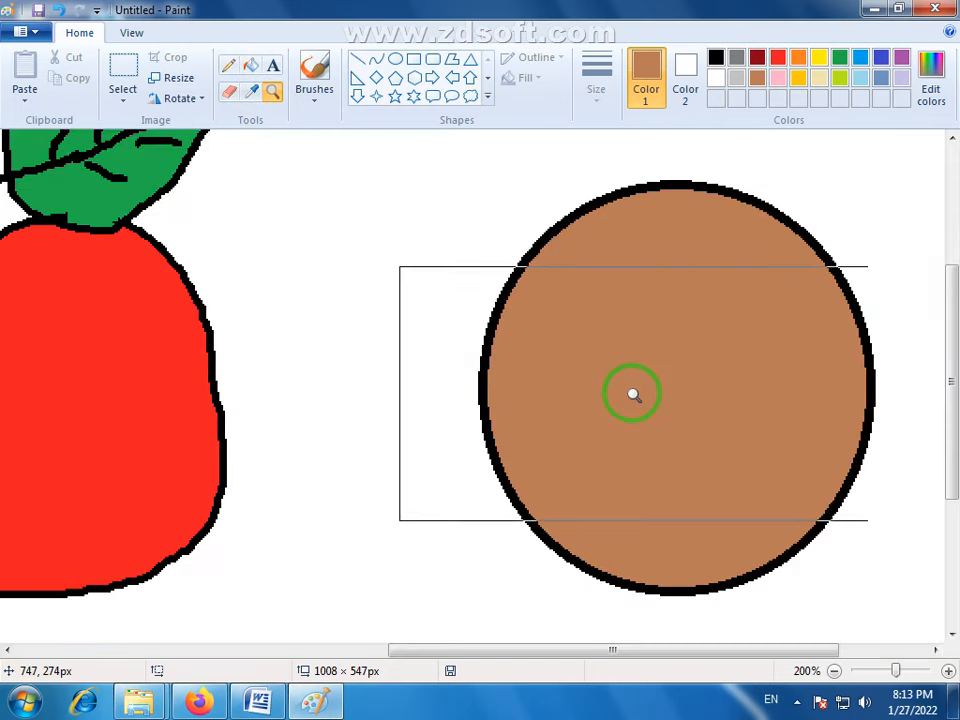
click(633, 394)
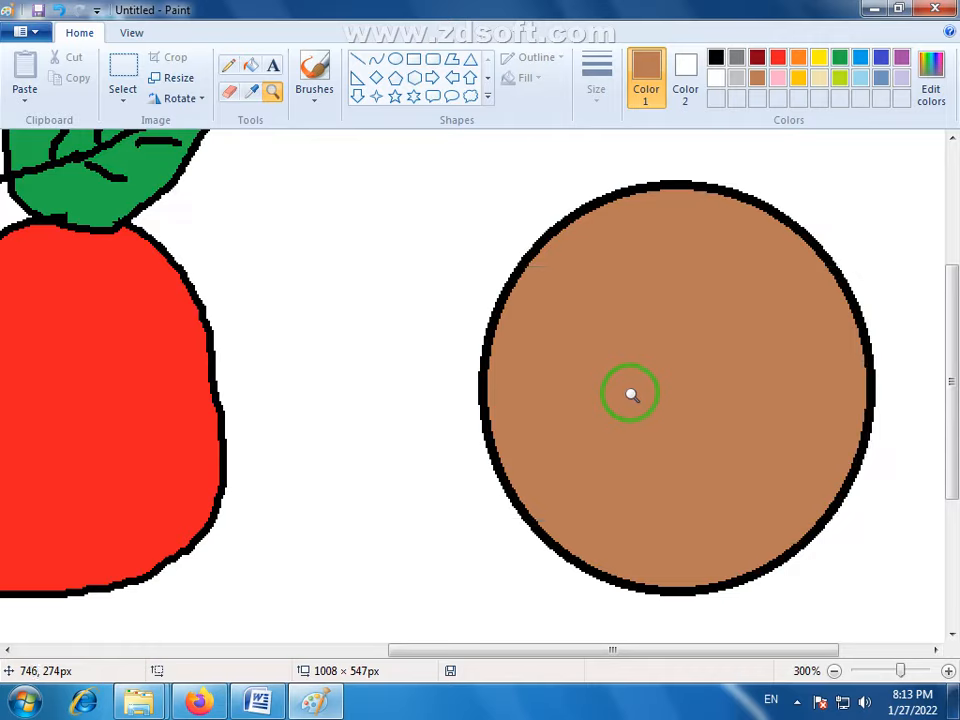
right_click(631, 394)
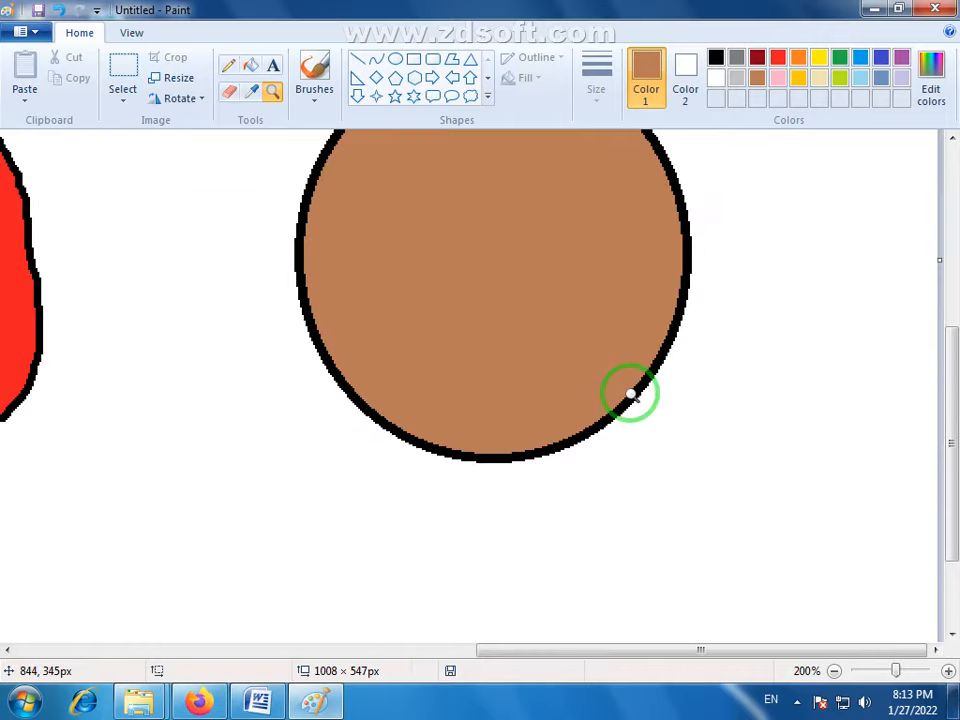
right_click(631, 394)
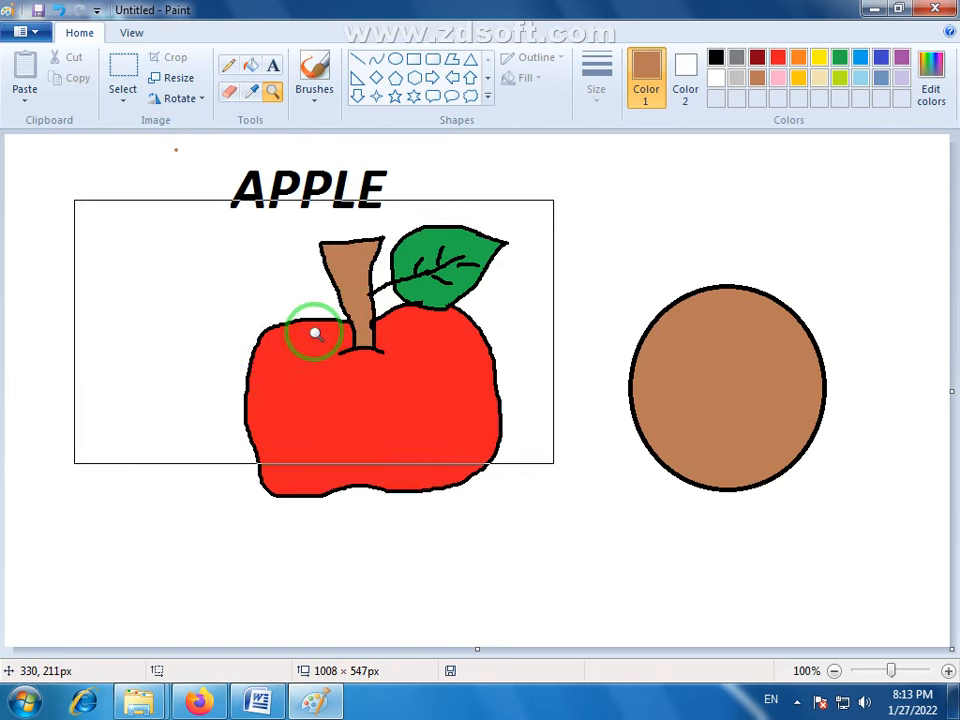
- Select the brown circle beside the apple with an area of about 257 × 297 px and delete it
click(228, 65)
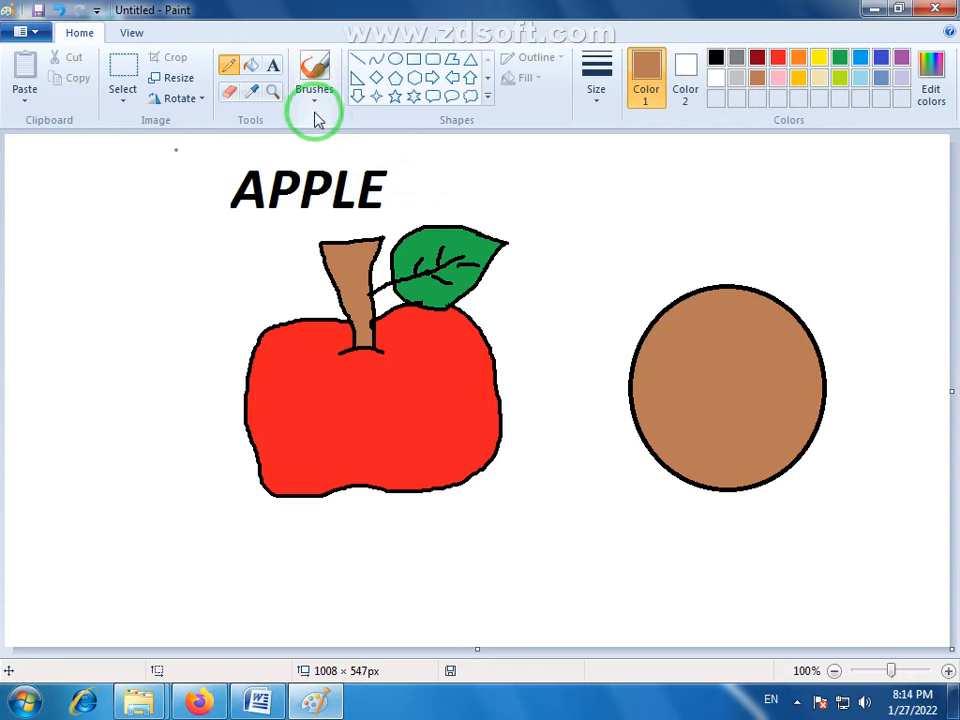
click(124, 80)
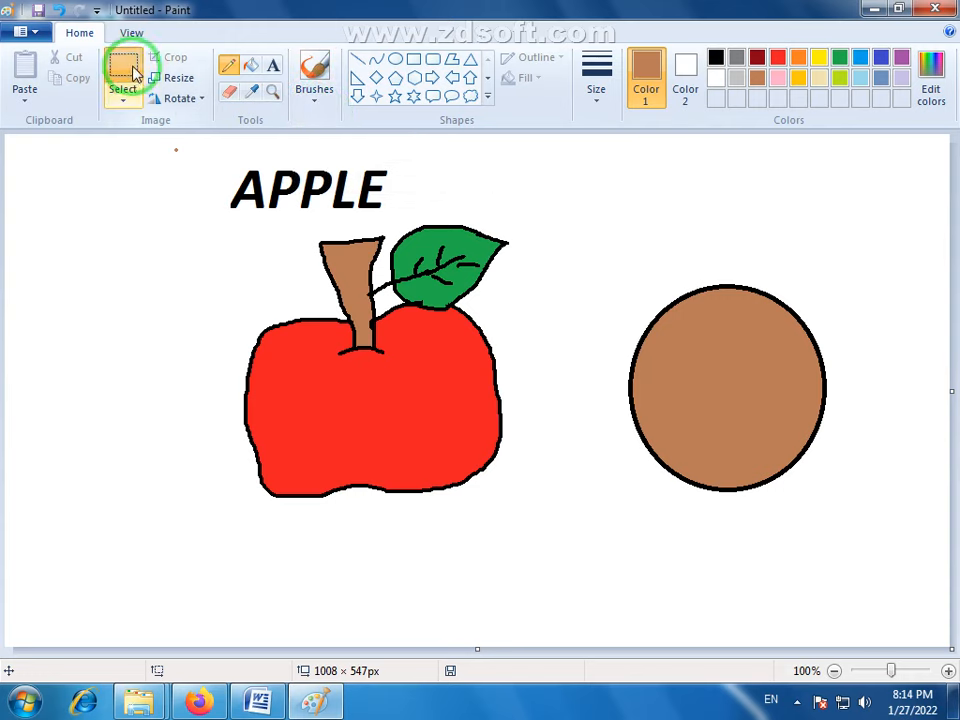
drag(599, 241, 846, 521)
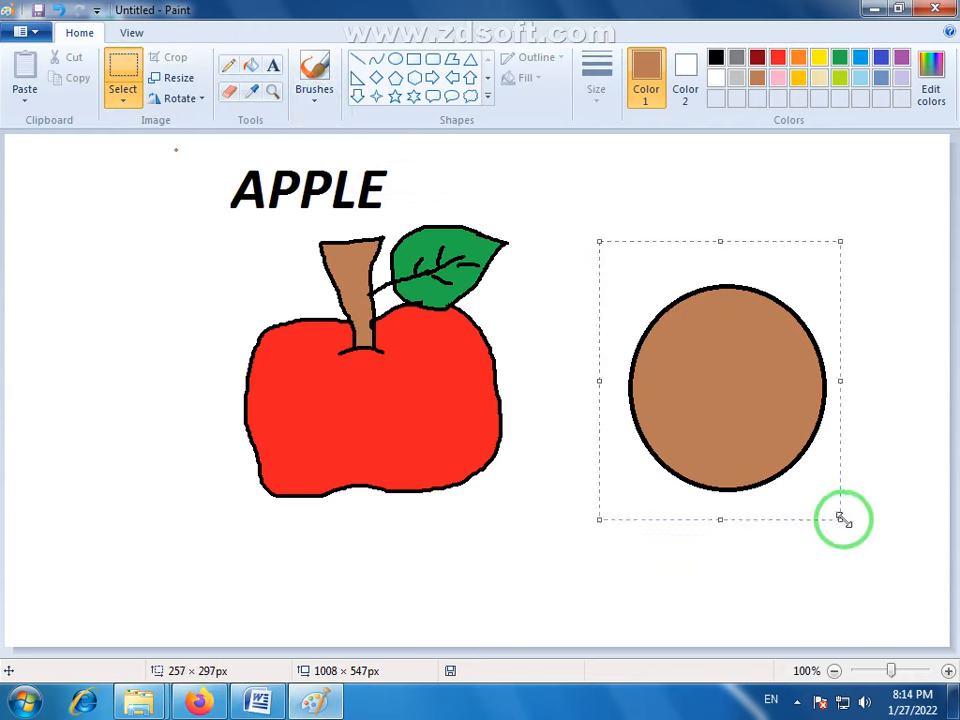
key(Delete)
- Paint three brown sample strokes beside the apple, one each with the Brush, Calligraphy brush 1 and Calligraphy brush 2
click(313, 104)
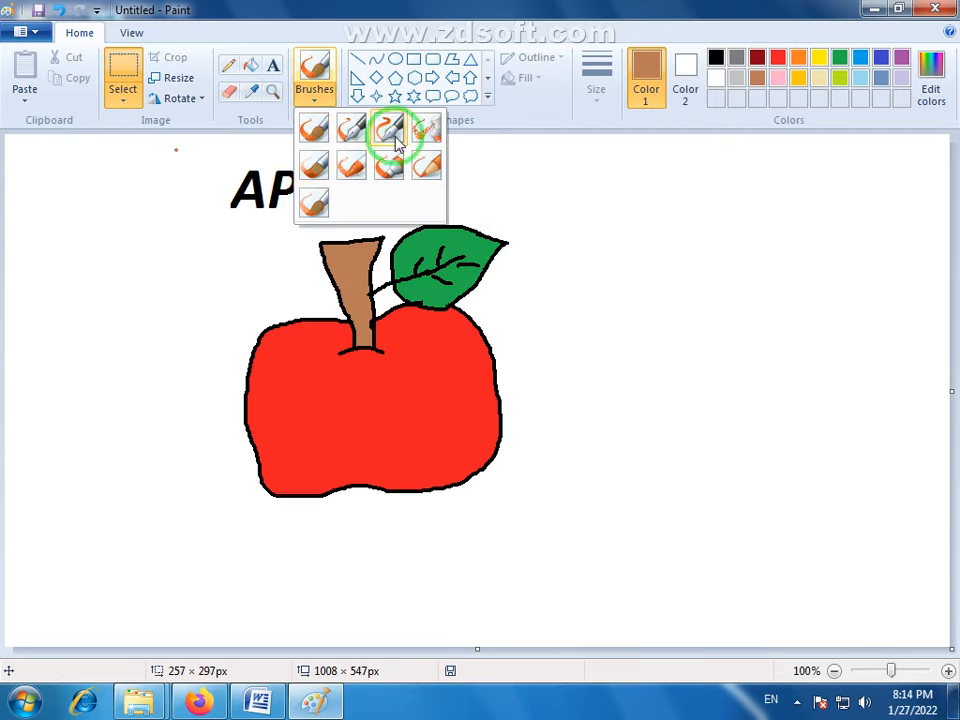
click(318, 135)
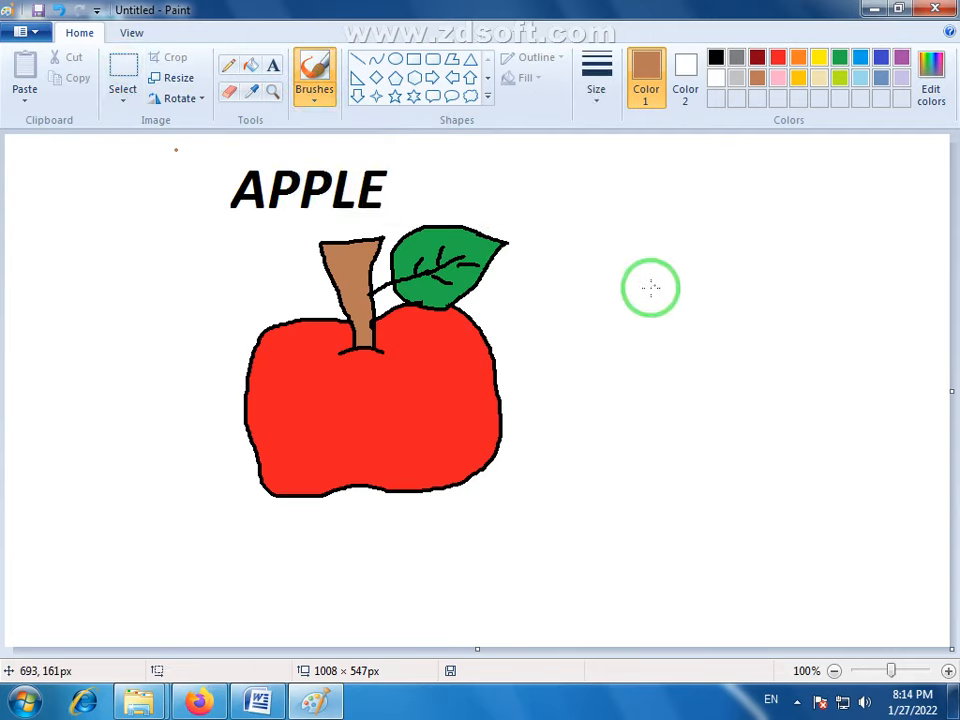
drag(649, 287, 795, 249)
click(315, 105)
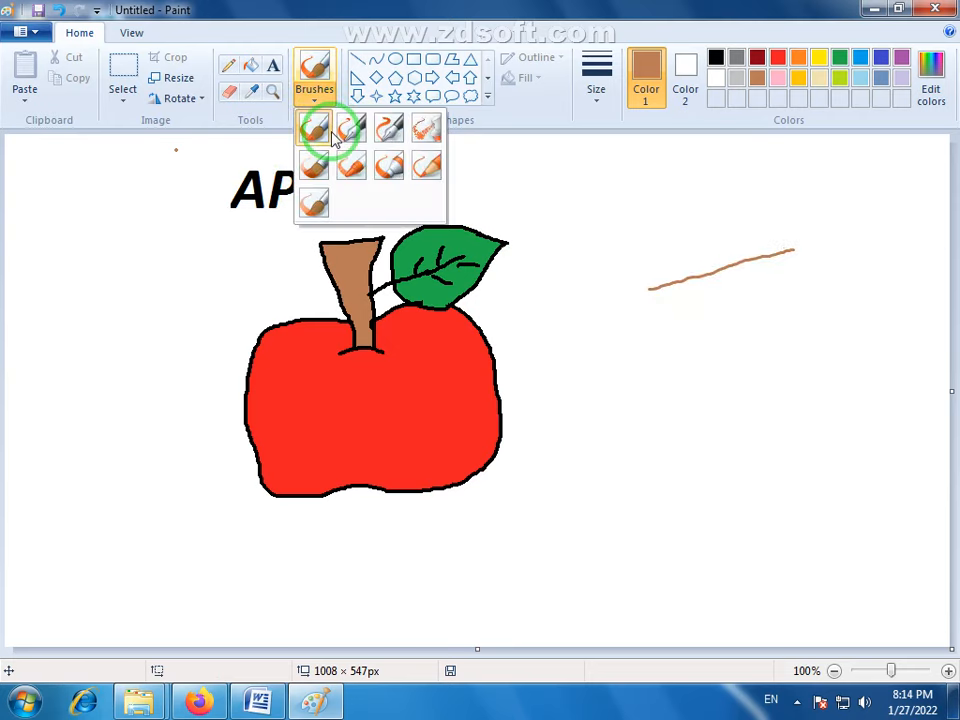
click(349, 130)
drag(657, 322, 826, 279)
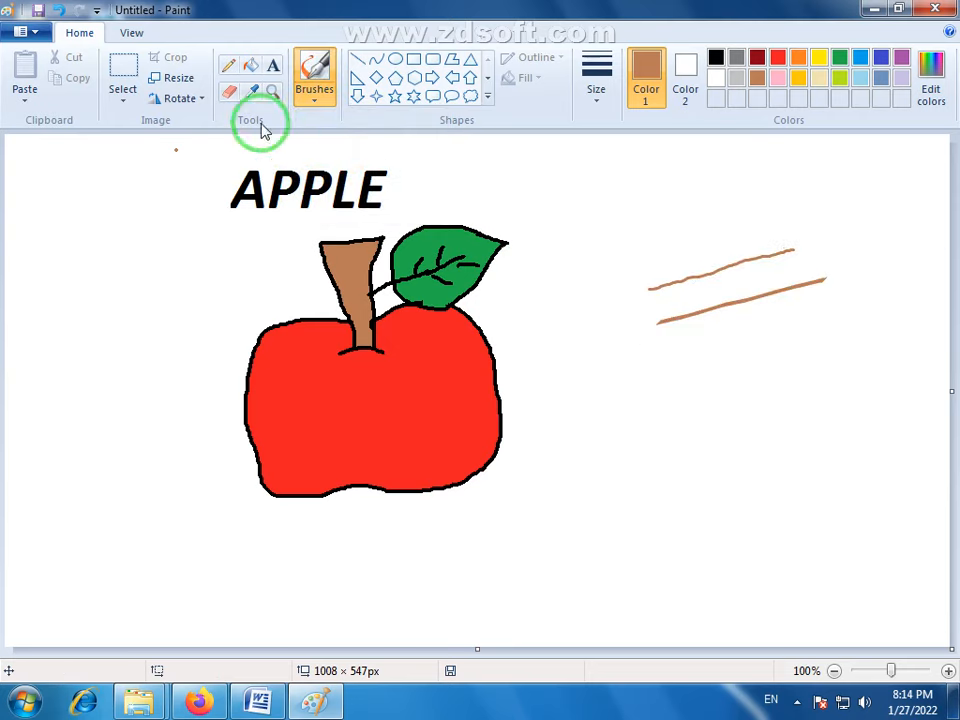
click(315, 100)
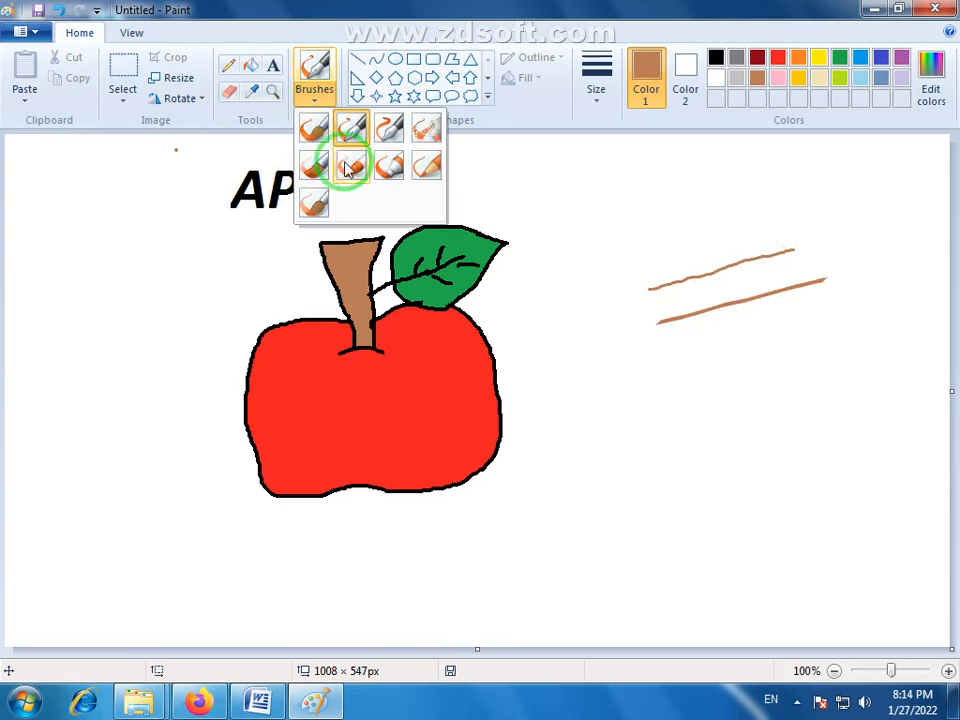
click(393, 133)
mouse_move(663, 362)
mouse_down()
mouse_move(811, 340)
mouse_move(795, 346)
mouse_up()
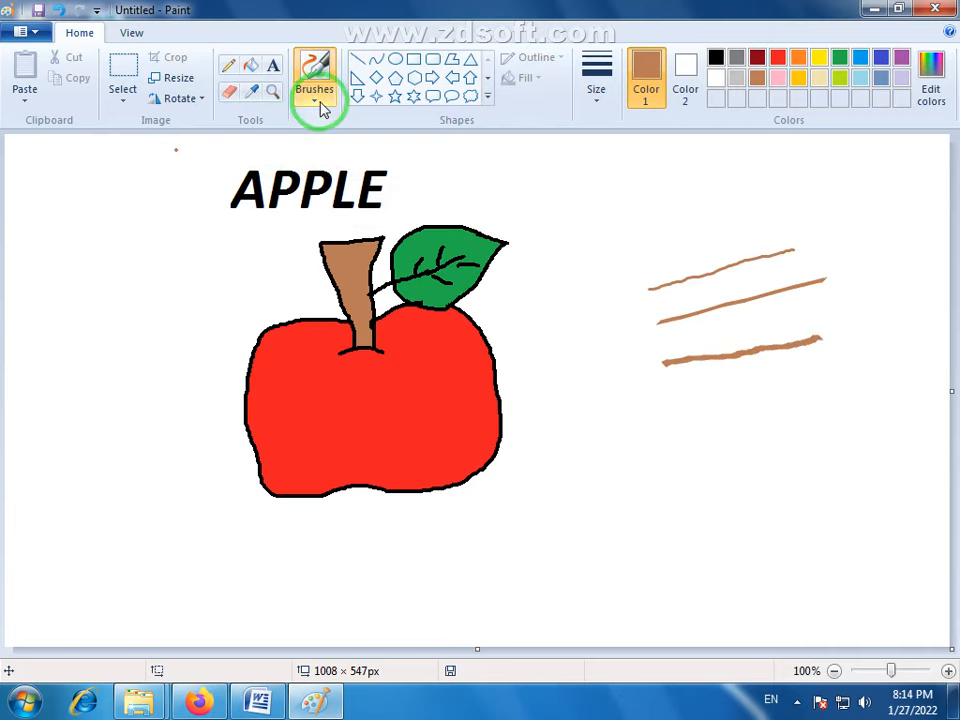
- Handwrite the word پاکستان in brown below the sample strokes with Calligraphy brush 2 at the second-thickest size
click(594, 92)
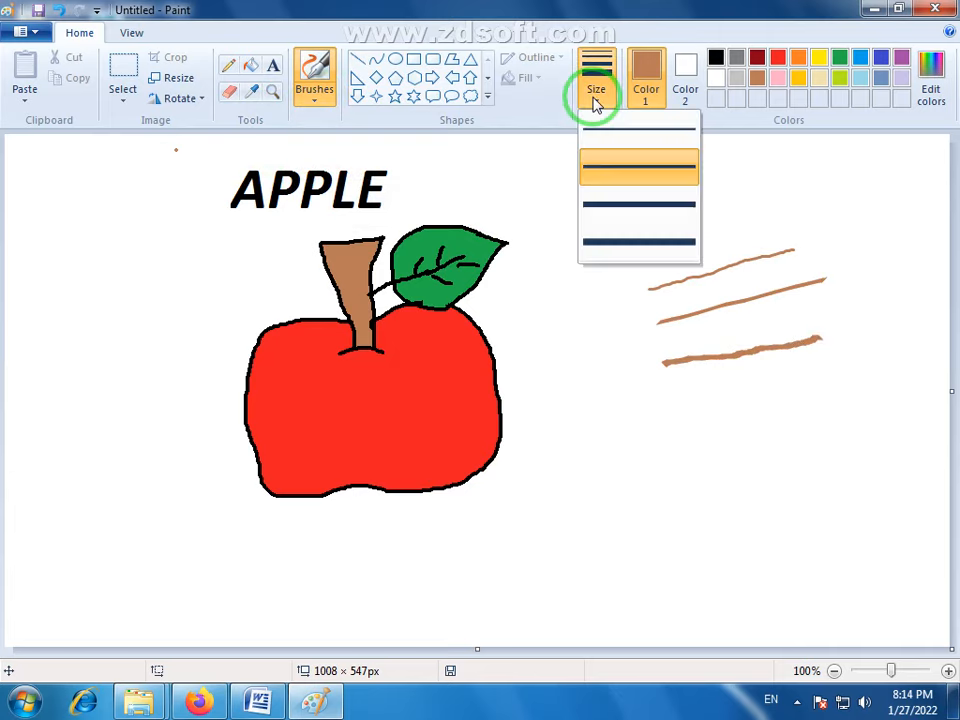
click(624, 204)
click(314, 106)
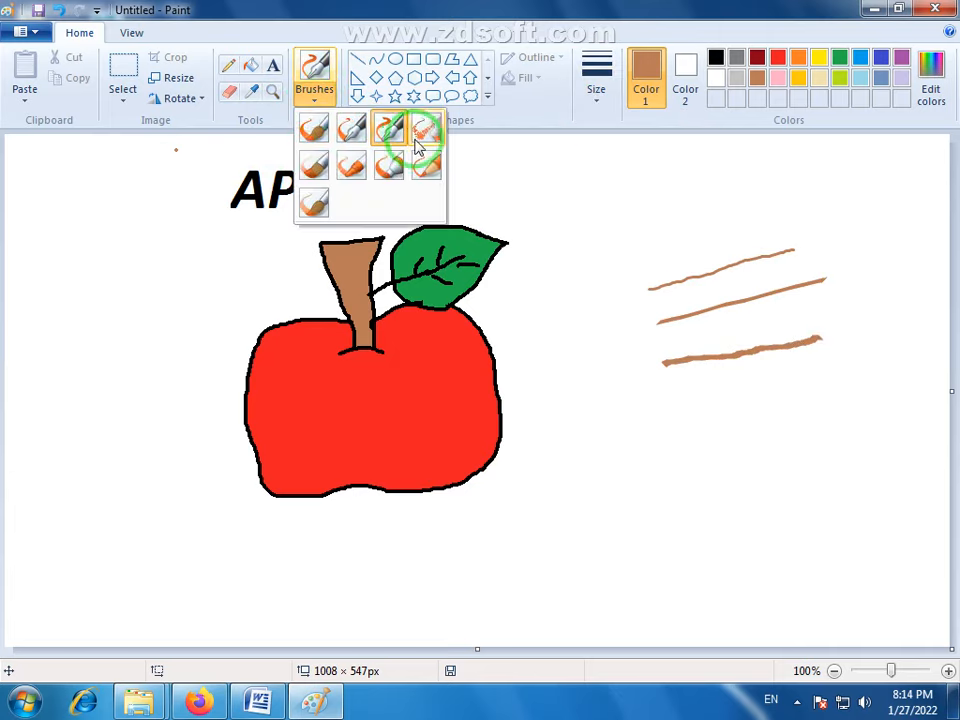
click(388, 126)
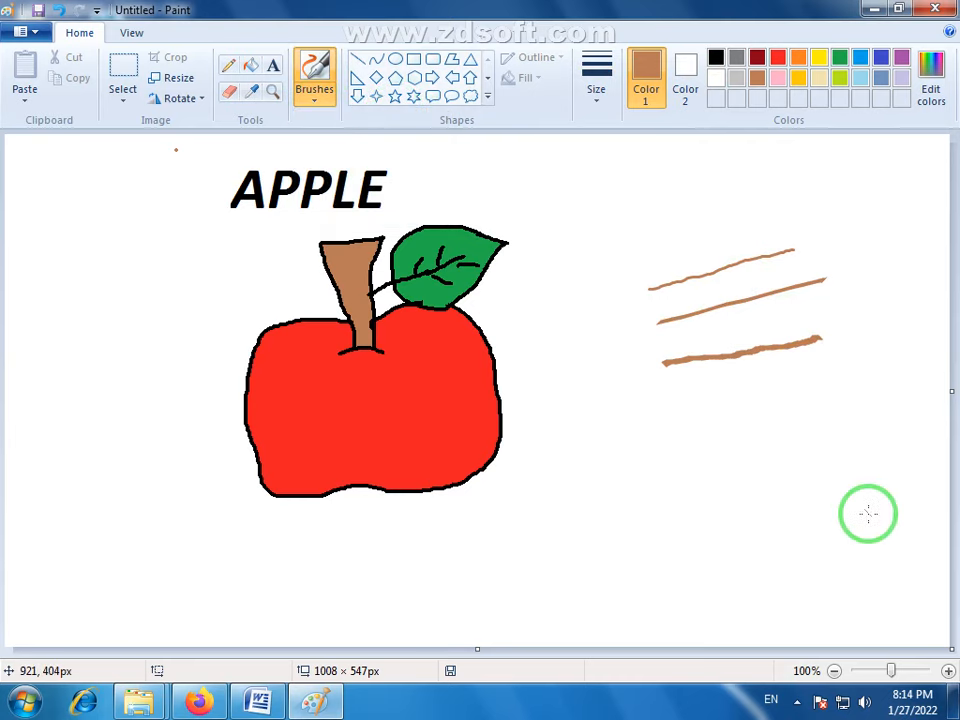
mouse_move(880, 491)
mouse_down()
mouse_move(839, 492)
mouse_move(842, 394)
mouse_up()
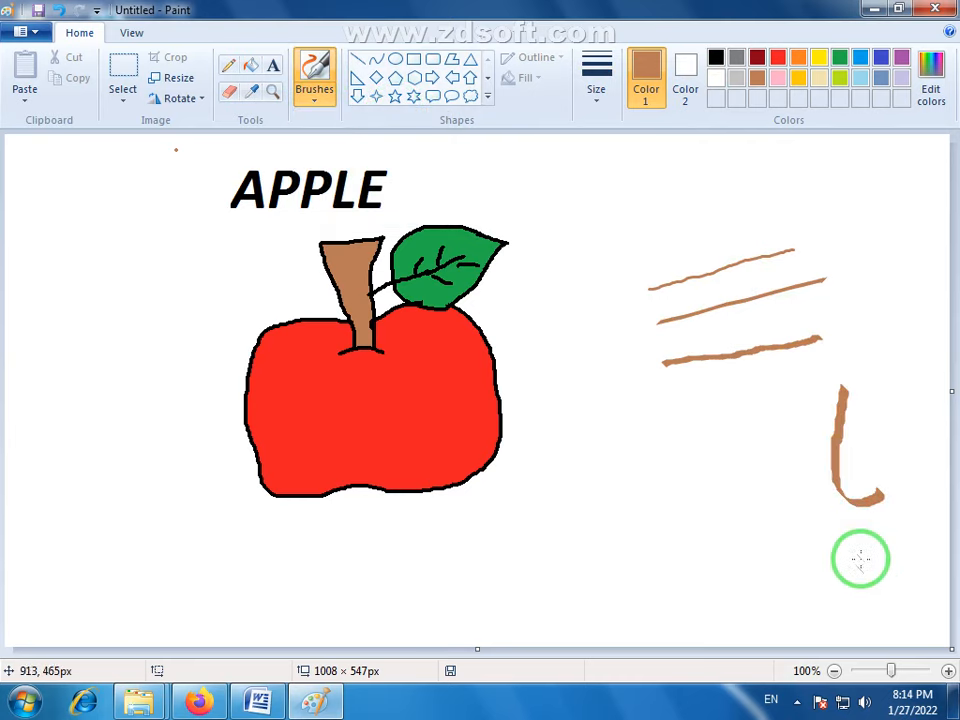
mouse_move(872, 519)
mouse_down()
mouse_move(846, 537)
mouse_move(857, 562)
mouse_up()
mouse_move(820, 403)
mouse_down()
mouse_move(801, 471)
mouse_move(769, 513)
mouse_move(763, 478)
mouse_move(736, 520)
mouse_move(734, 486)
mouse_move(708, 525)
mouse_move(704, 496)
mouse_move(672, 526)
mouse_move(634, 533)
mouse_move(647, 416)
mouse_move(696, 444)
mouse_up()
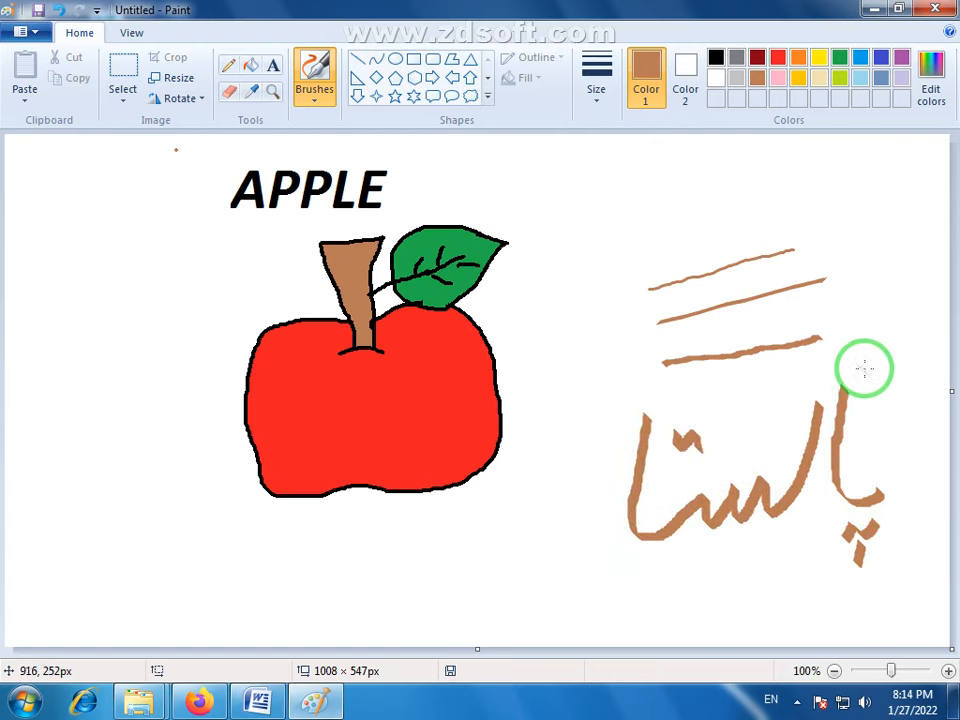
drag(883, 324, 812, 397)
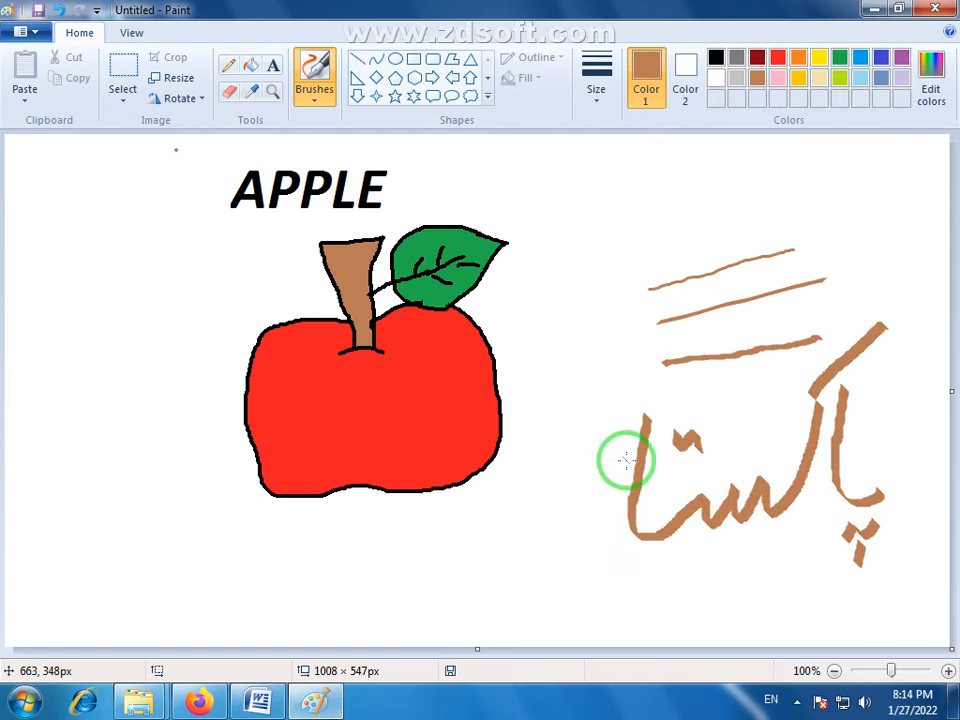
mouse_move(613, 461)
mouse_down()
mouse_move(604, 514)
mouse_move(552, 552)
mouse_move(526, 525)
mouse_move(537, 483)
mouse_move(543, 472)
mouse_move(577, 503)
mouse_move(569, 490)
mouse_up()
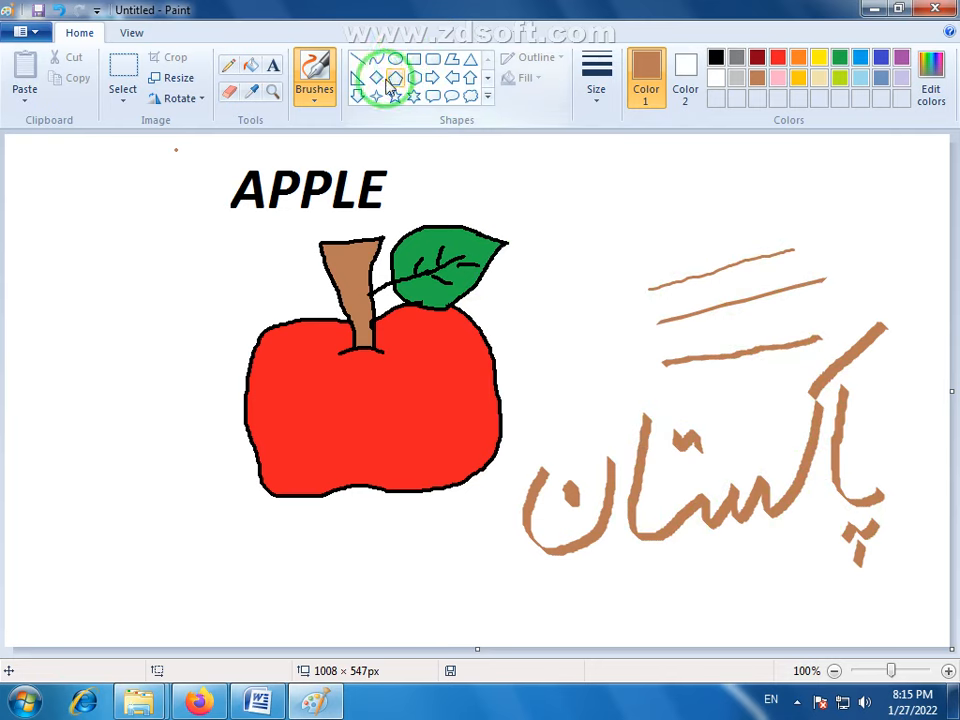
- Spray several brown Airbrush strokes to the right of the leaf and a short patch below the apple
click(314, 100)
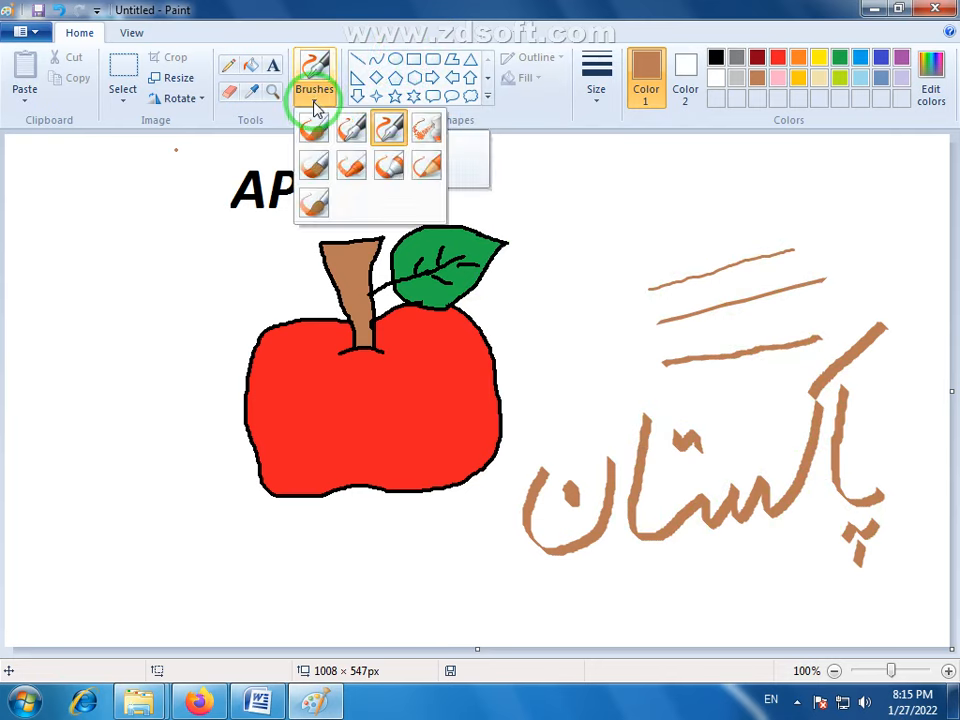
click(425, 135)
drag(577, 214, 704, 196)
drag(600, 235, 709, 200)
drag(582, 263, 698, 241)
drag(545, 227, 662, 221)
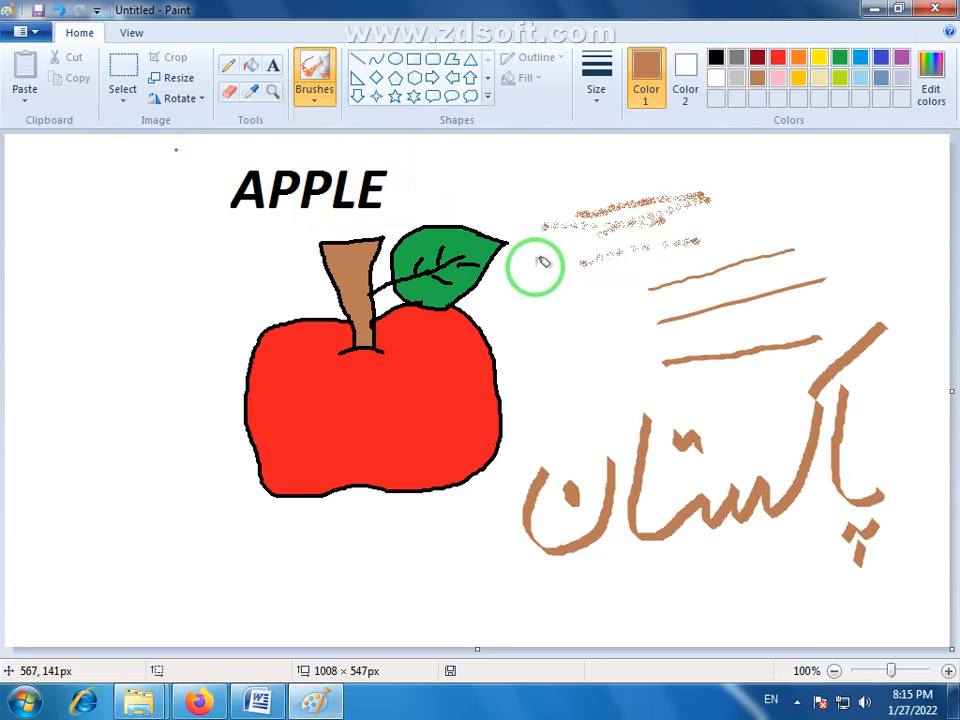
drag(536, 267, 662, 232)
drag(545, 311, 659, 242)
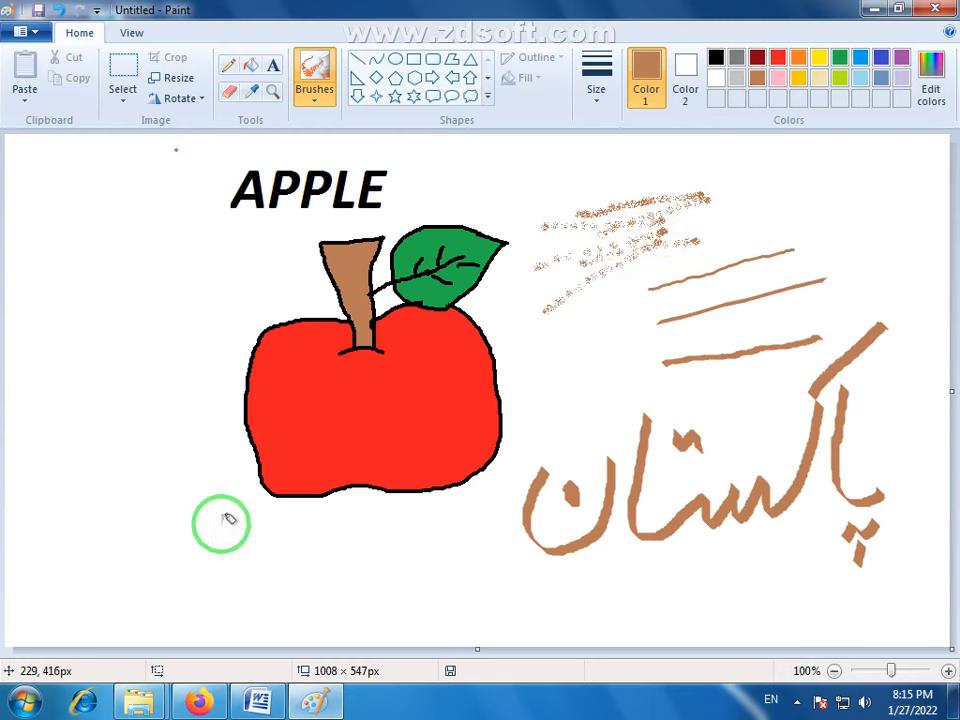
drag(244, 563, 348, 559)
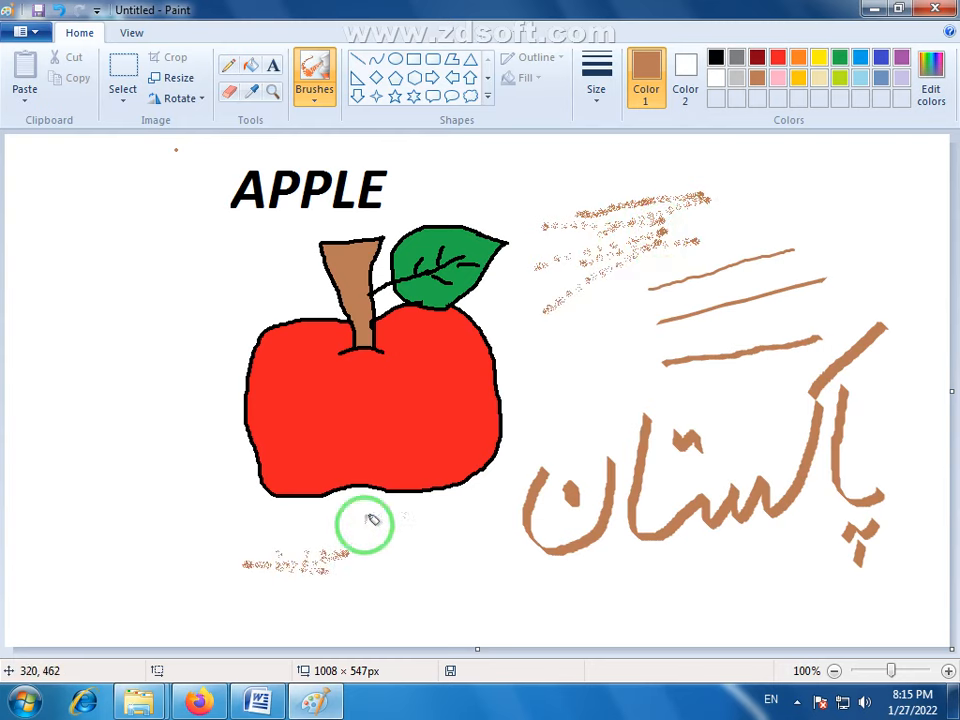
- Airbrush a green patch near the lower-left corner of the canvas and a green plant-like shape to the left of the apple
click(840, 58)
mouse_move(140, 598)
mouse_down()
mouse_move(241, 597)
mouse_move(220, 572)
mouse_move(214, 593)
mouse_move(153, 605)
mouse_up()
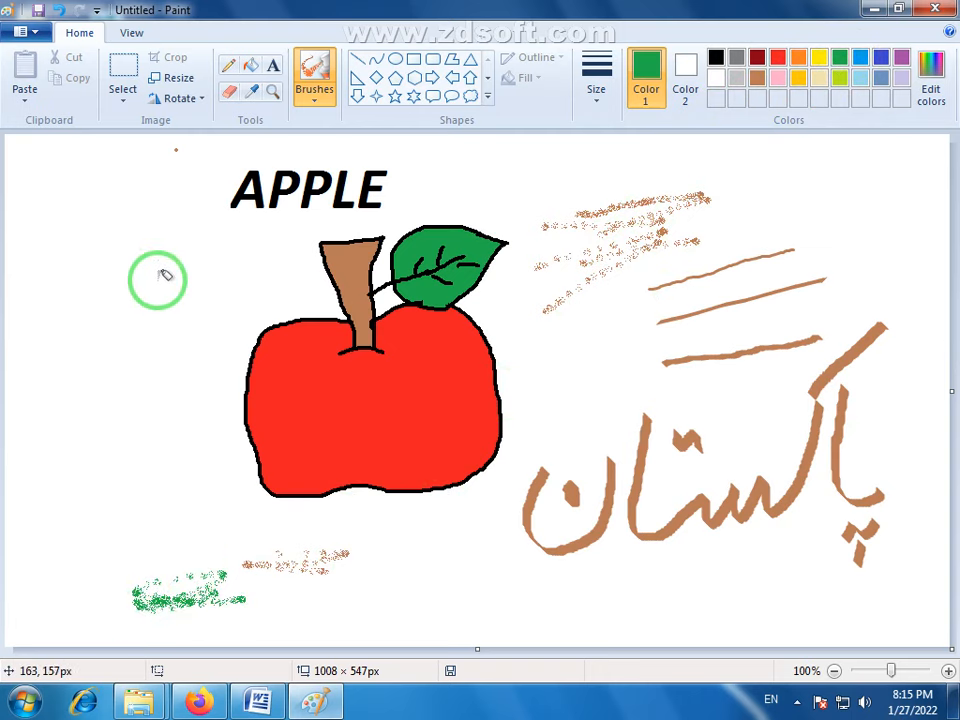
mouse_move(175, 298)
mouse_down()
mouse_move(107, 320)
mouse_move(109, 367)
mouse_move(118, 309)
mouse_move(140, 306)
mouse_move(114, 324)
mouse_move(142, 359)
mouse_move(156, 319)
mouse_move(150, 358)
mouse_move(115, 374)
mouse_move(135, 353)
mouse_move(115, 338)
mouse_move(175, 345)
mouse_move(165, 263)
mouse_move(106, 318)
mouse_up()
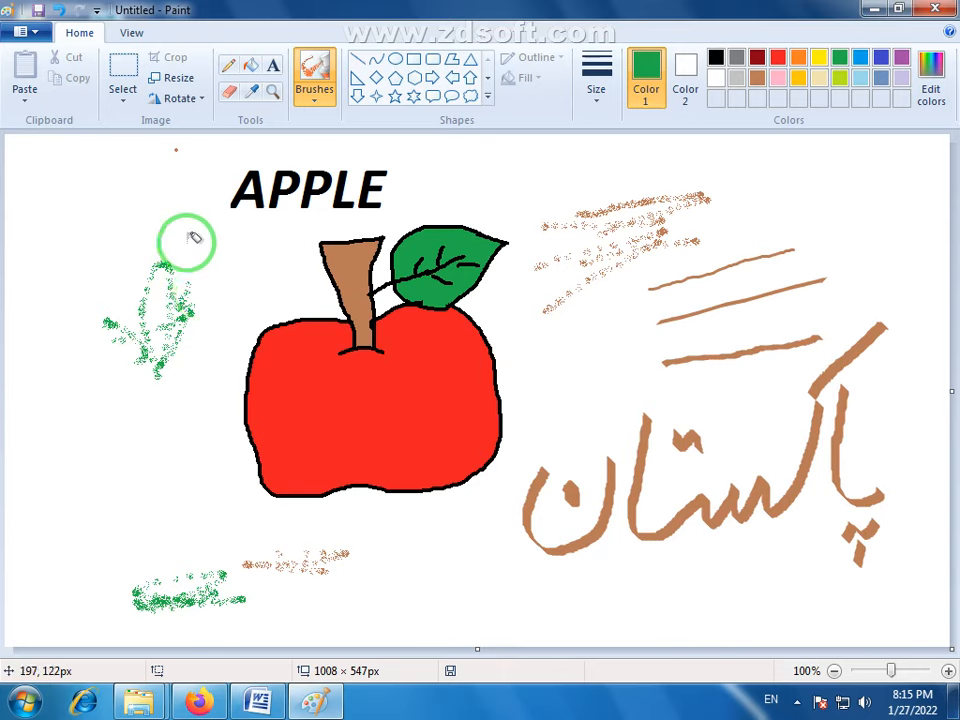
- Paint a thick green Oil brush stroke in the upper-right corner of the canvas
click(316, 104)
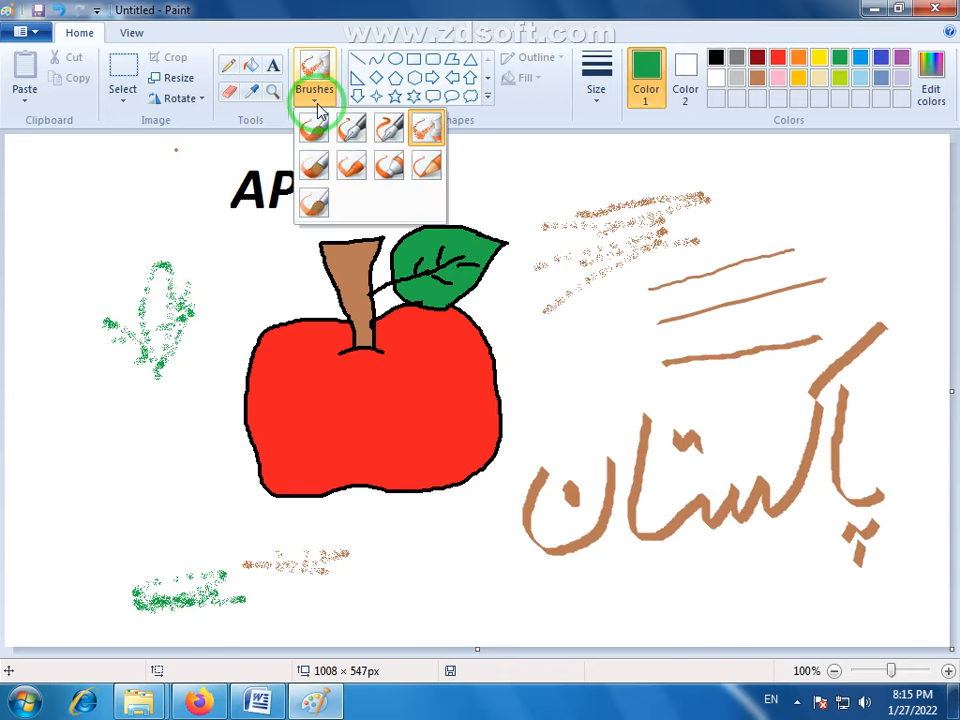
click(314, 170)
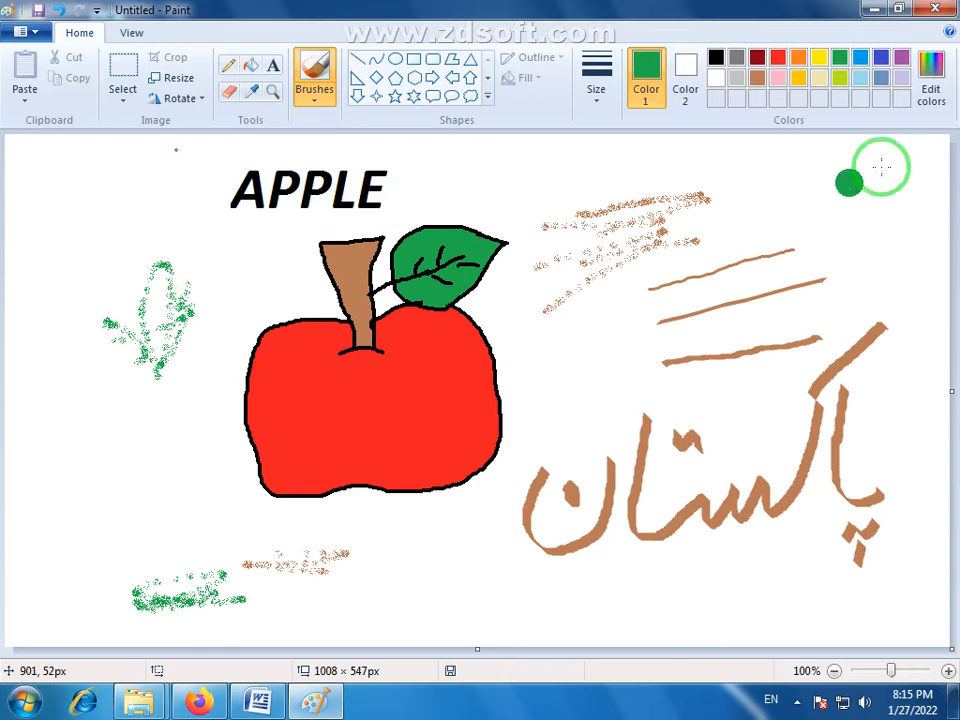
drag(885, 162, 757, 205)
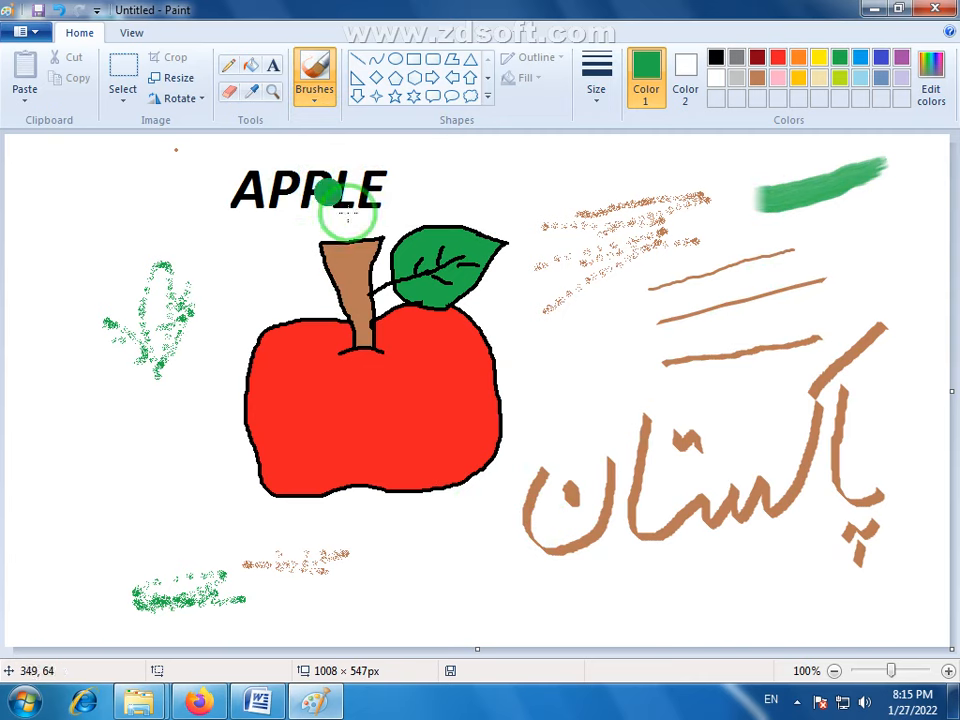
- Select the area of about 453 × 519 px to the right of the apple and delete all its brush samples and handwriting
click(122, 72)
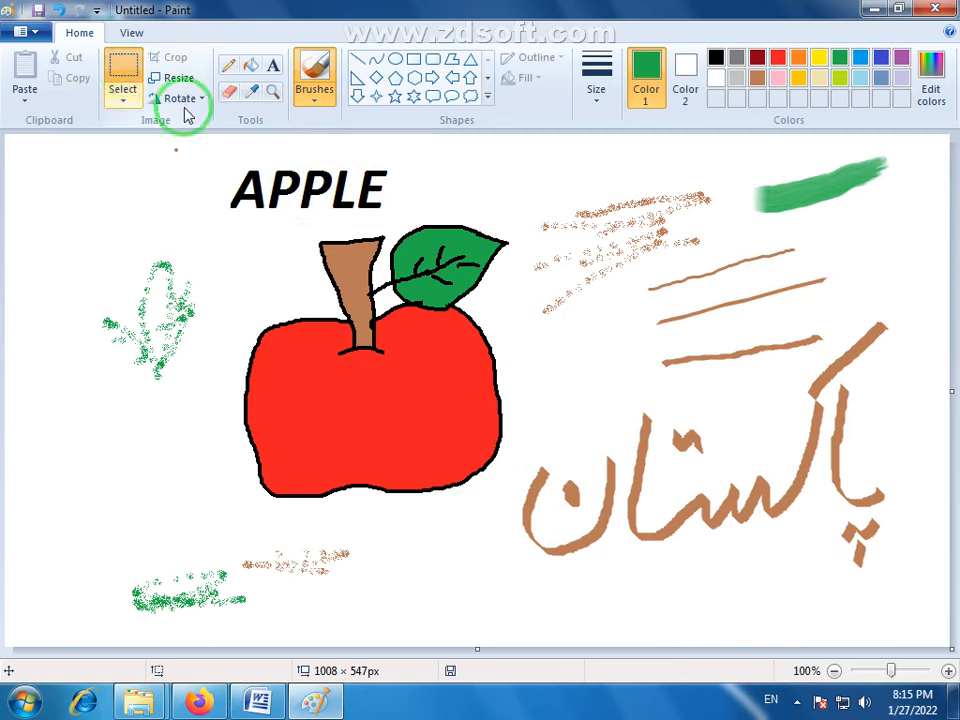
mouse_move(941, 146)
mouse_down()
mouse_move(932, 261)
mouse_move(610, 590)
mouse_move(514, 628)
mouse_up()
key(Delete)
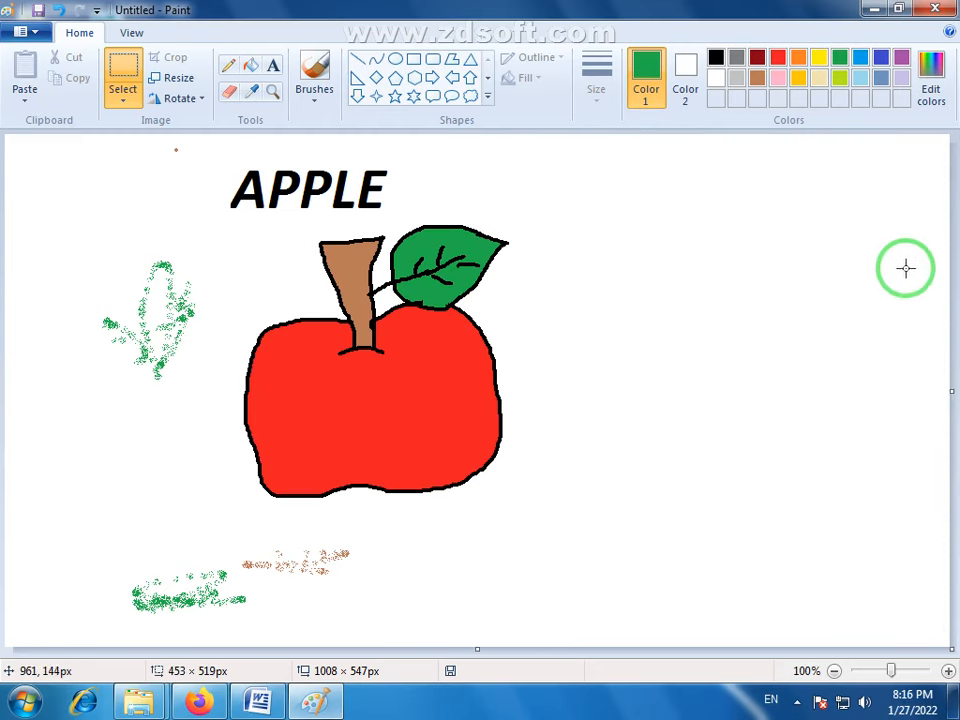
- Handwrite the Urdu word پاکستان in thick green Oil brush strokes in the area to the right of the apple
drag(905, 268, 870, 242)
click(799, 295)
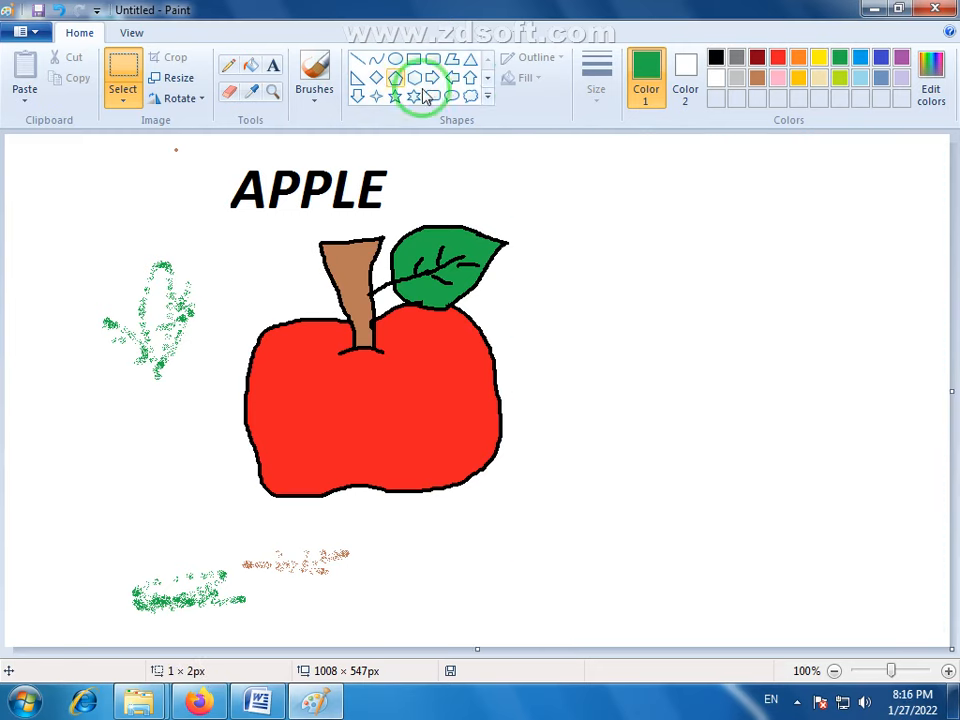
click(318, 66)
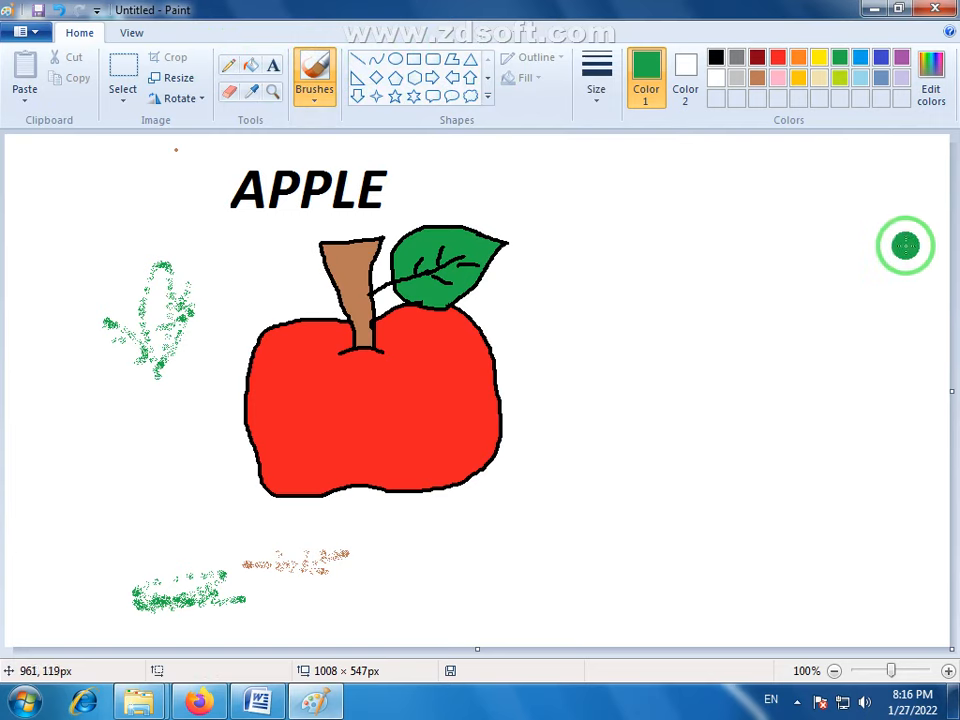
mouse_move(909, 252)
mouse_down()
mouse_move(873, 293)
mouse_move(855, 240)
mouse_move(855, 193)
mouse_up()
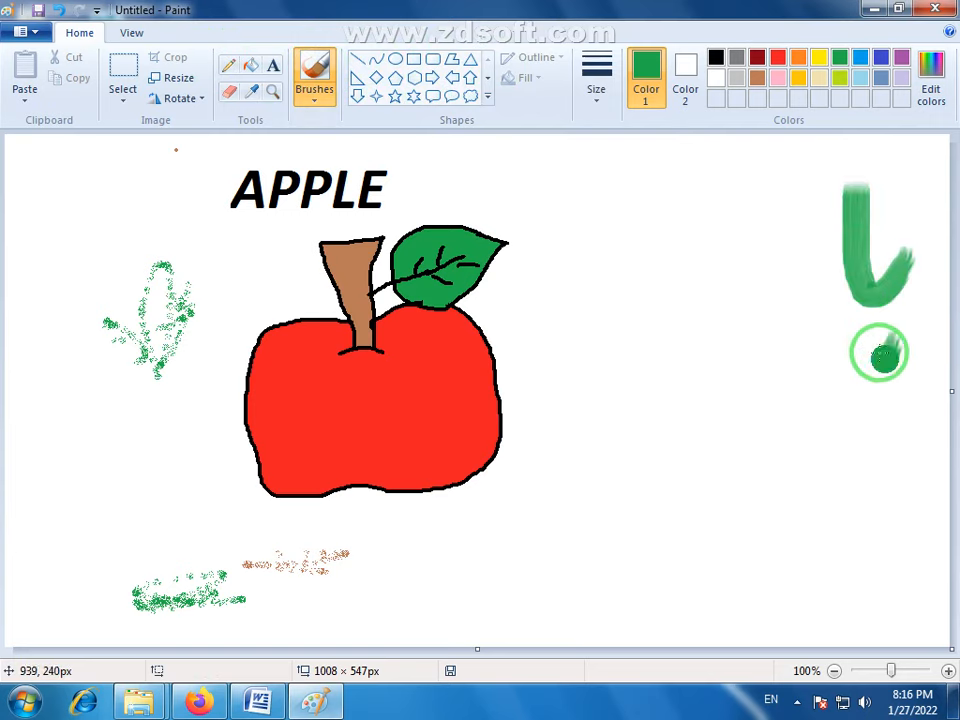
mouse_move(877, 360)
mouse_down()
mouse_move(854, 380)
mouse_move(881, 375)
mouse_move(882, 410)
mouse_up()
mouse_move(819, 227)
mouse_down()
mouse_move(797, 321)
mouse_move(754, 328)
mouse_move(733, 364)
mouse_move(743, 268)
mouse_up()
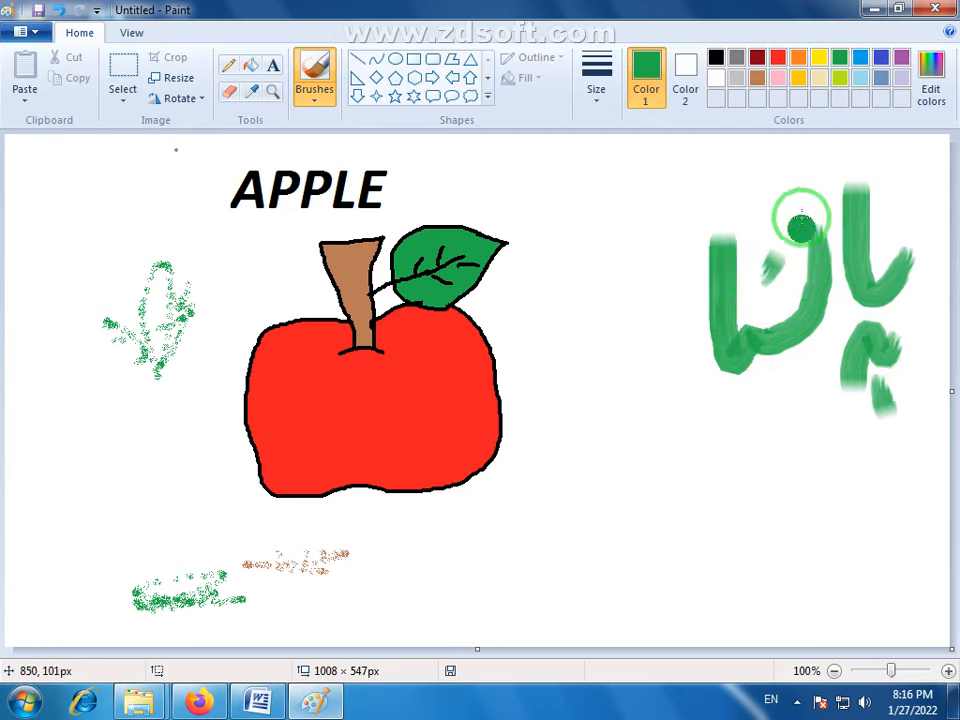
drag(842, 154, 800, 208)
drag(751, 271, 746, 268)
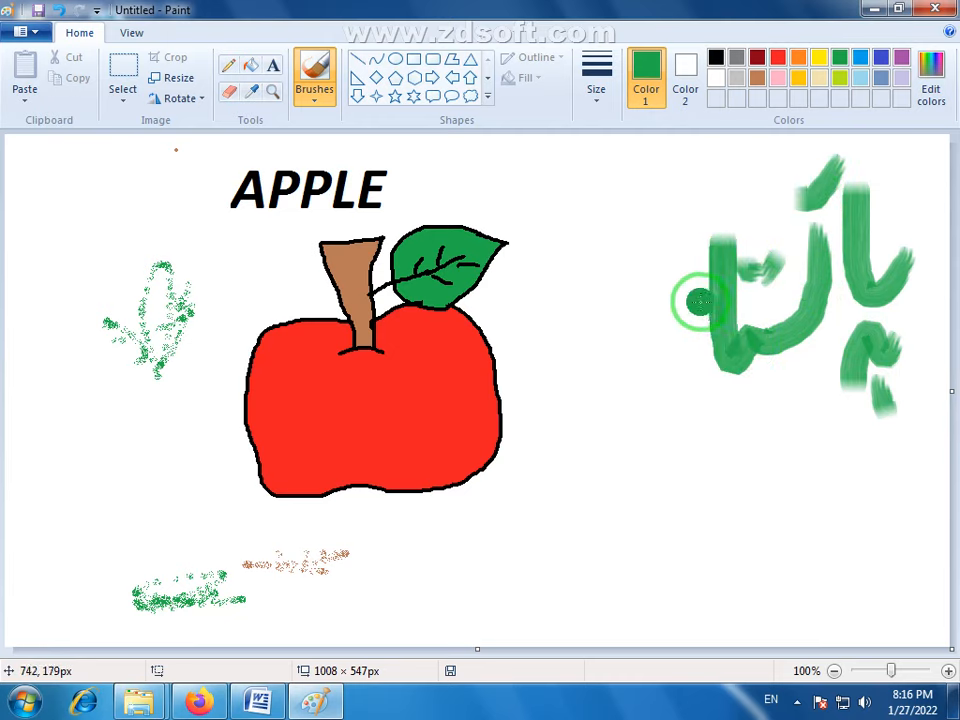
mouse_move(692, 301)
mouse_down()
mouse_move(659, 419)
mouse_move(625, 374)
mouse_move(638, 332)
mouse_move(670, 308)
mouse_up()
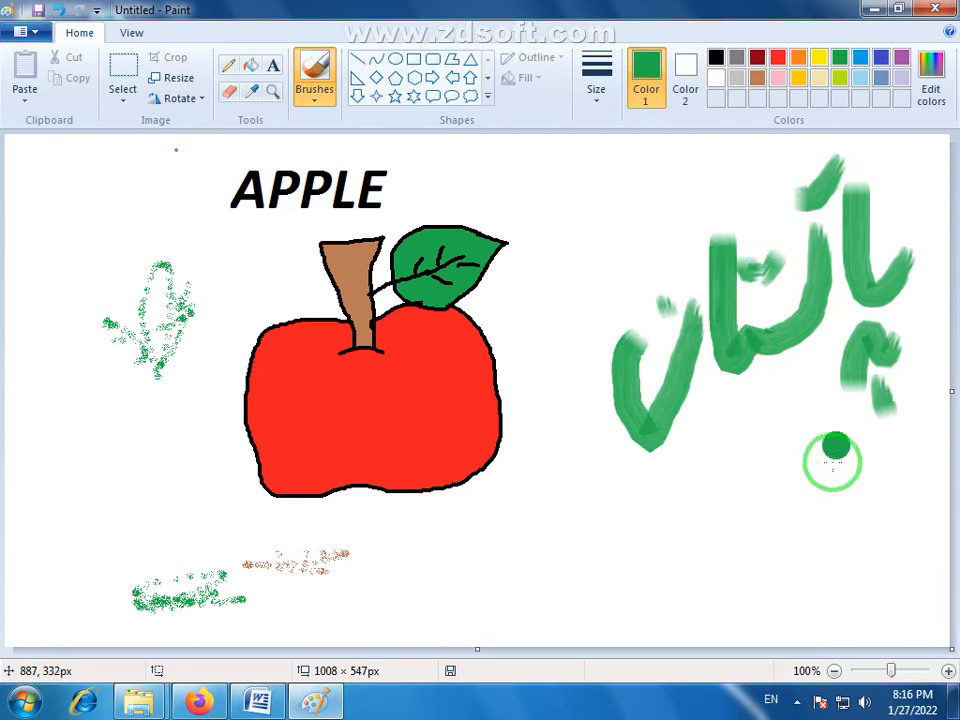
- Handwrite the Urdu words زندہ باد in the same green Oil brush strokes below and beside the first word
drag(835, 447, 775, 541)
mouse_move(790, 460)
mouse_down()
mouse_move(743, 524)
mouse_move(716, 482)
mouse_move(652, 578)
mouse_up()
mouse_move(764, 435)
mouse_down()
mouse_move(767, 406)
mouse_move(819, 393)
mouse_up()
mouse_move(651, 487)
mouse_down()
mouse_move(618, 539)
mouse_move(626, 476)
mouse_move(654, 497)
mouse_move(625, 535)
mouse_up()
mouse_move(538, 358)
mouse_down()
mouse_move(546, 414)
mouse_move(588, 430)
mouse_up()
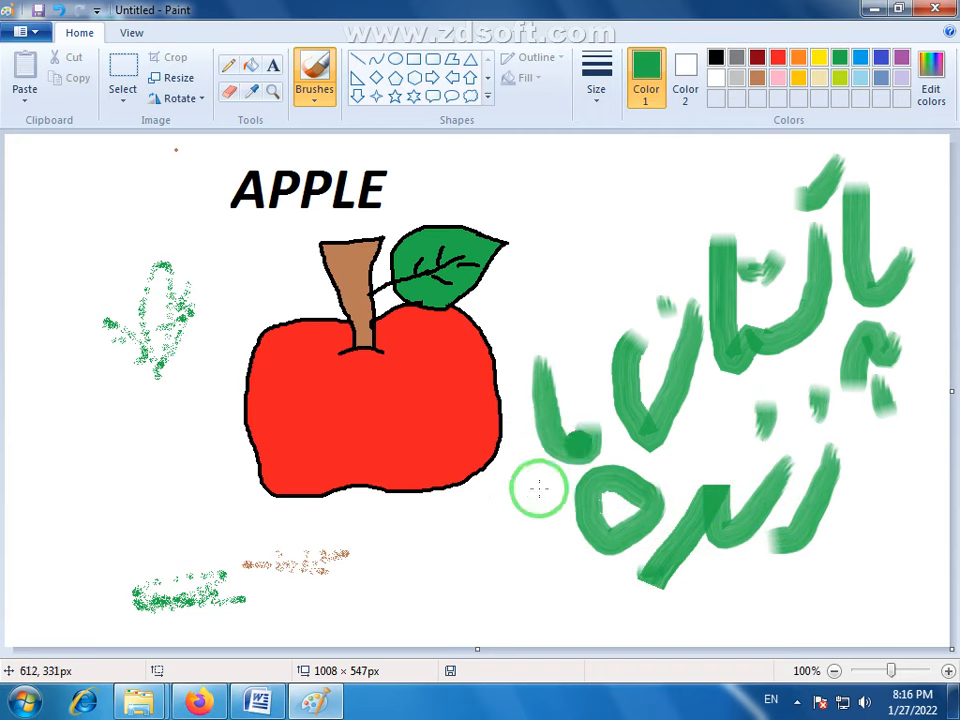
drag(539, 504, 562, 504)
mouse_move(514, 466)
mouse_down()
mouse_move(505, 514)
mouse_move(456, 551)
mouse_up()
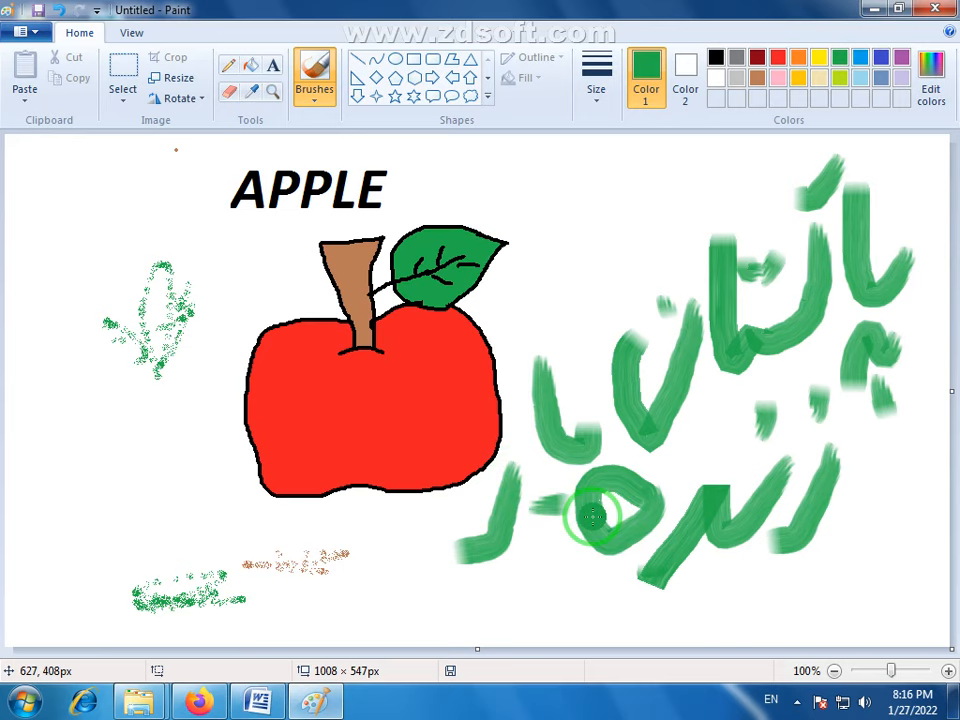
- Try the Crayon as the brush type, and switch the brush to Calligraphy brush 2
click(315, 100)
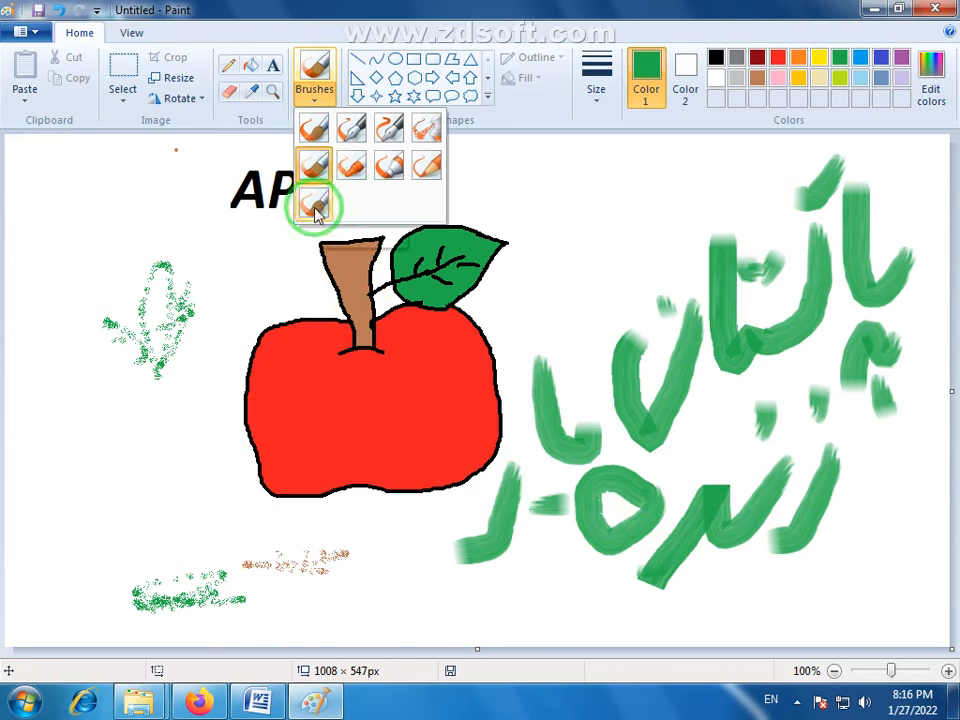
click(351, 165)
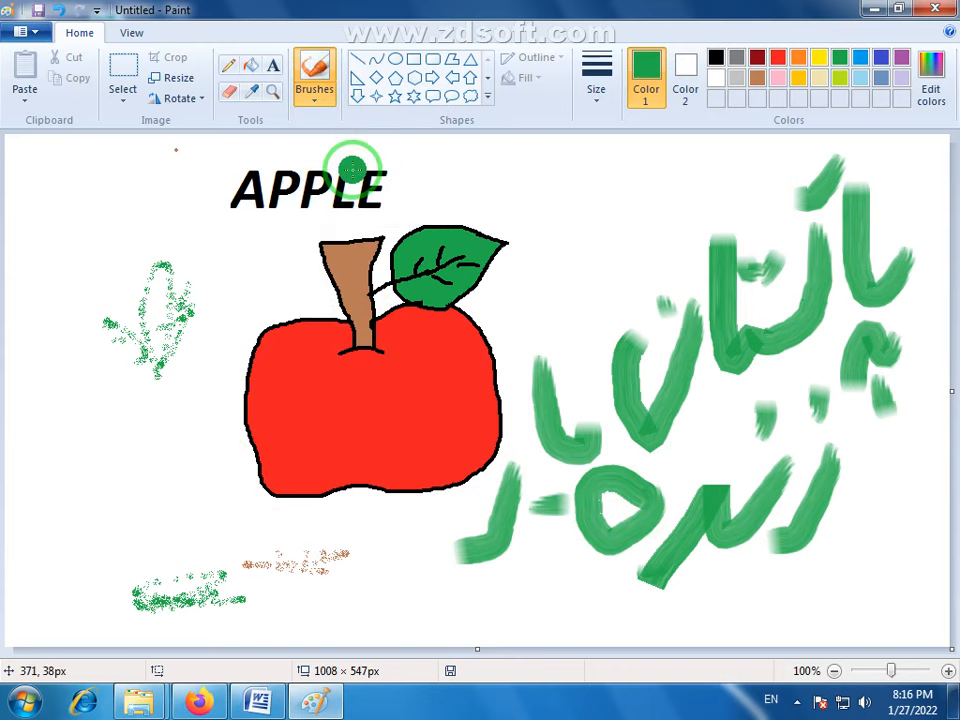
click(316, 100)
click(392, 122)
click(316, 100)
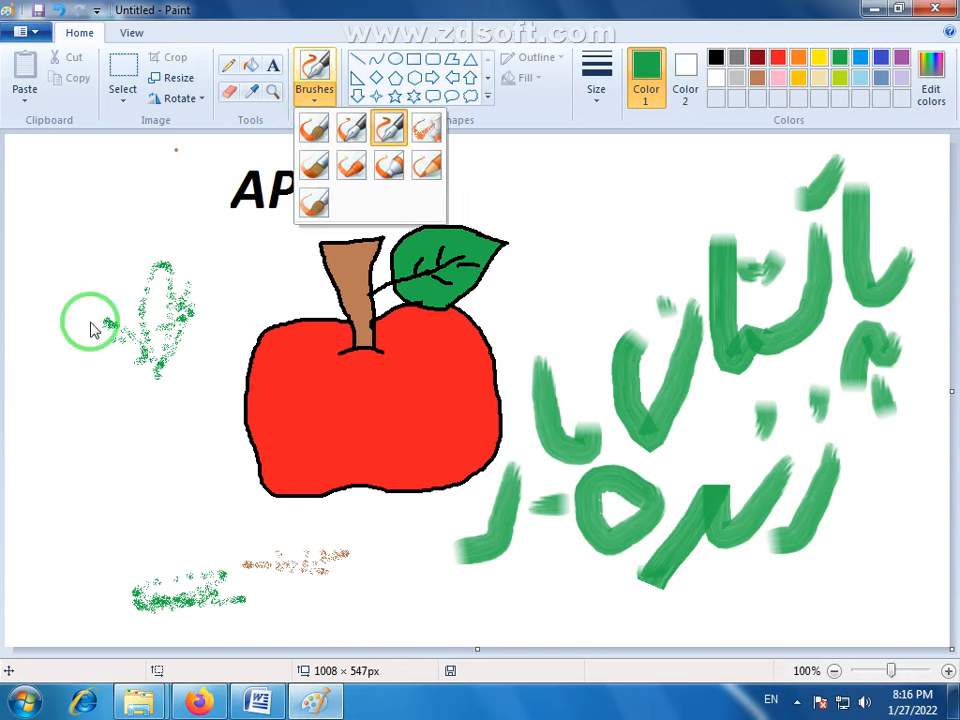
click(267, 16)
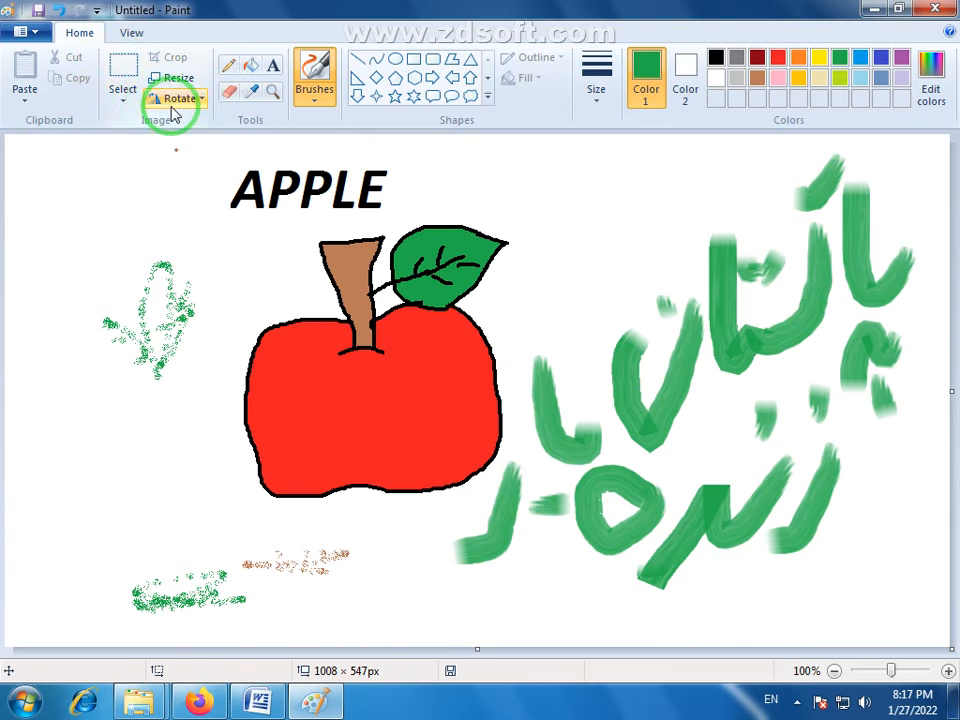
click(125, 112)
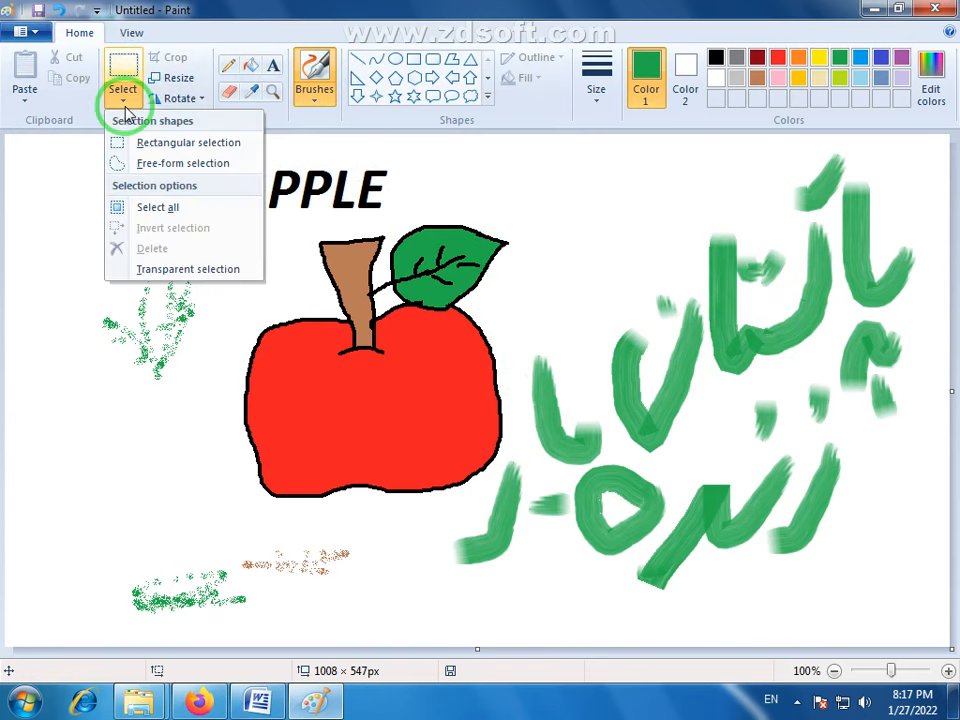
click(126, 113)
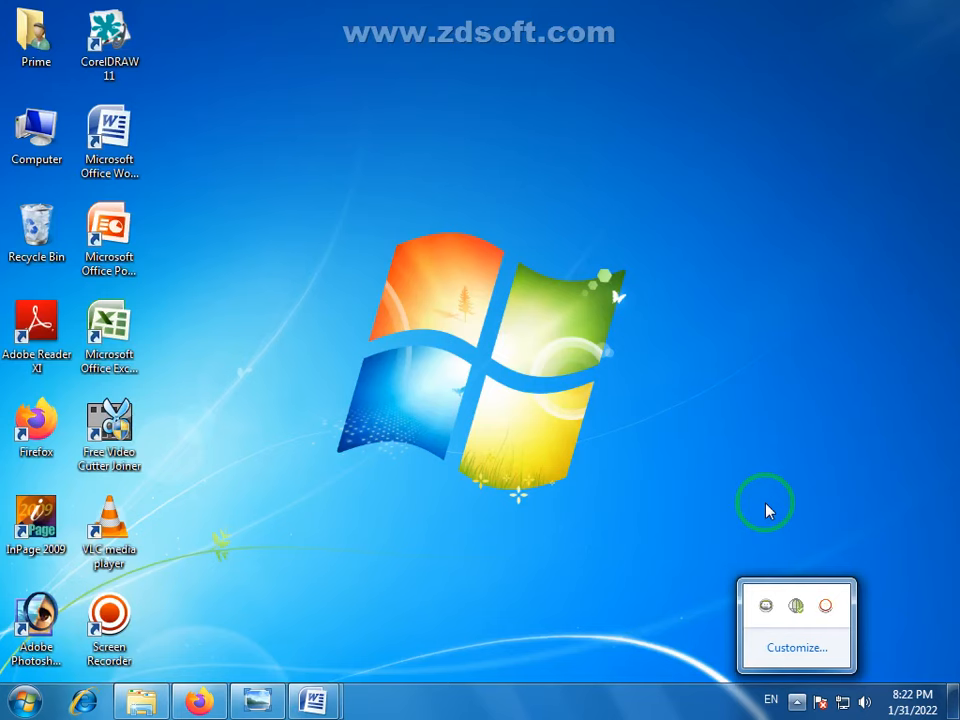
click(703, 522)
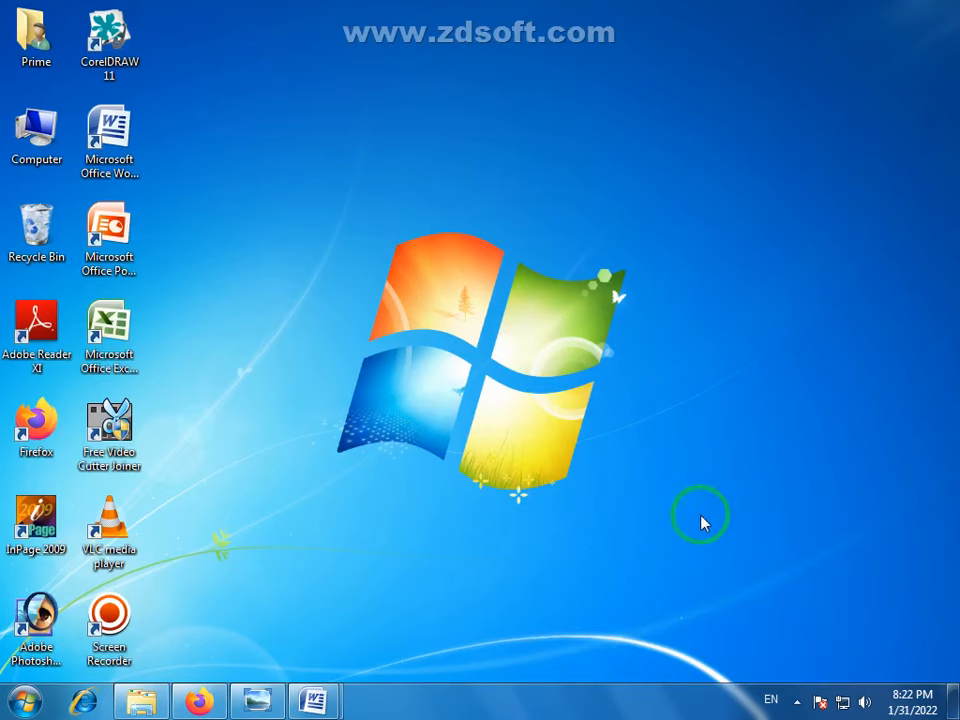
right_click(476, 313)
click(521, 369)
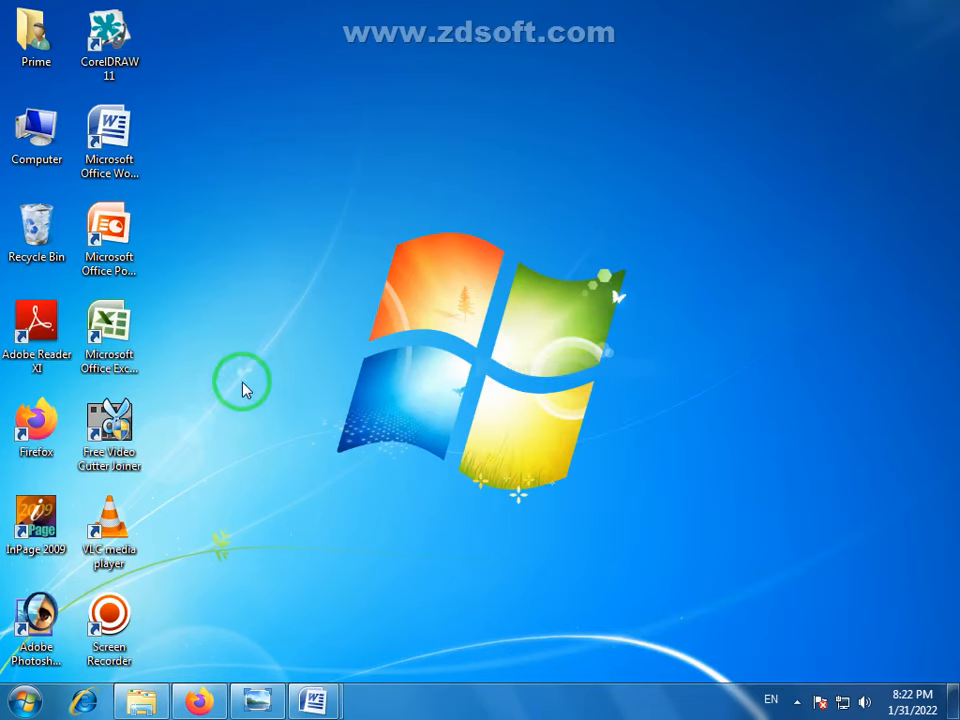
- Open Paint in a maximised window and enlarge the blank canvas to 1010 × 555 px
click(23, 701)
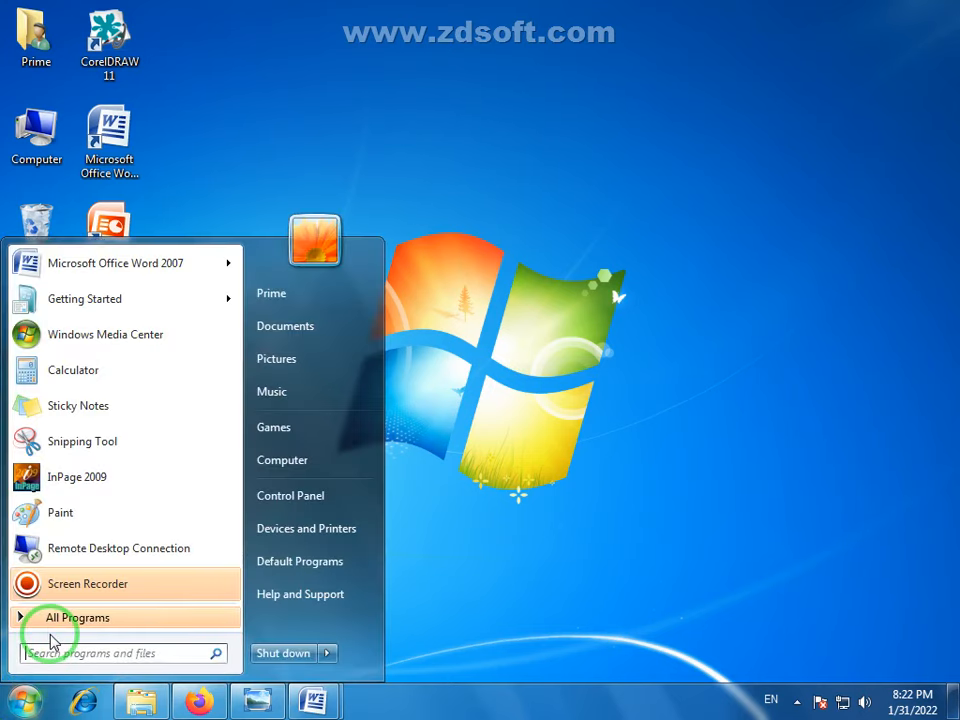
click(54, 513)
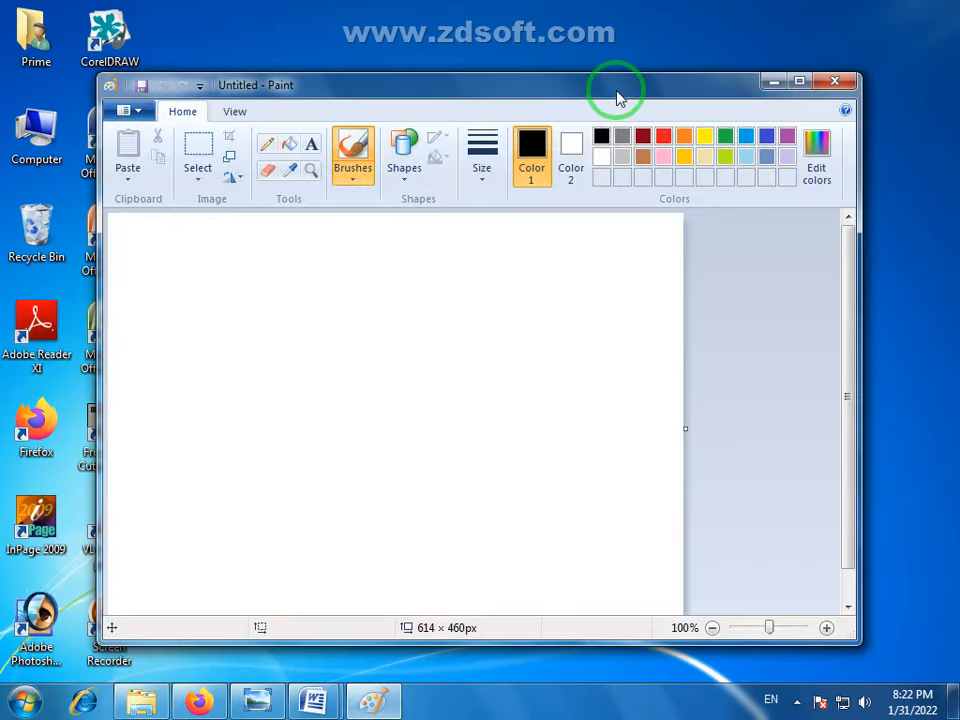
double_click(616, 90)
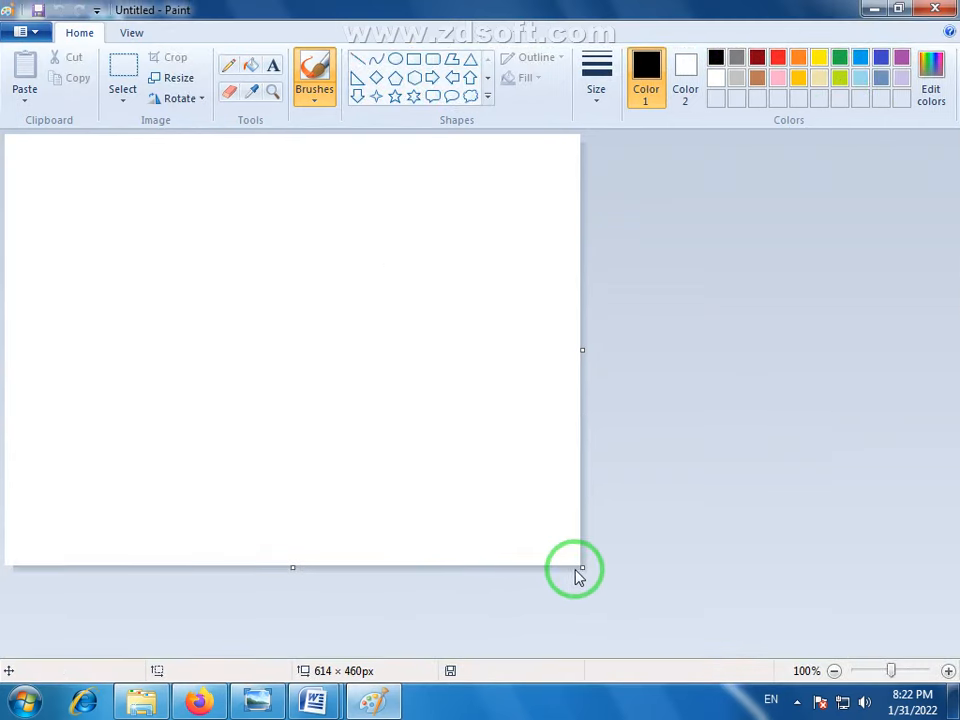
drag(581, 567, 948, 653)
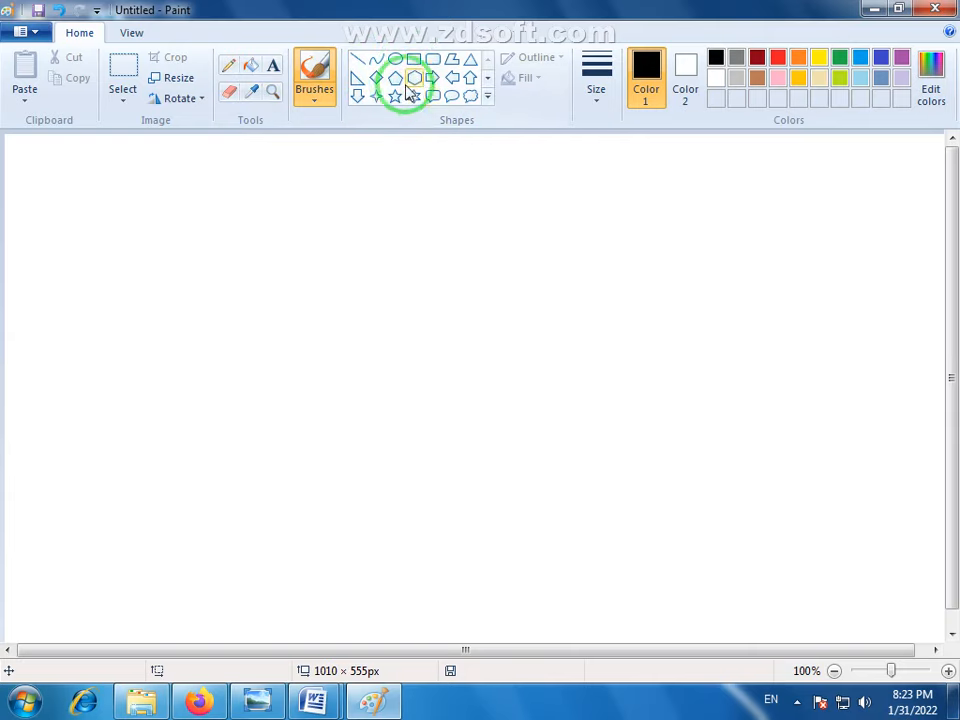
- Draw a black-outlined rectangle of about 365 × 261 px in the middle of the canvas with the Rectangle shape
click(487, 96)
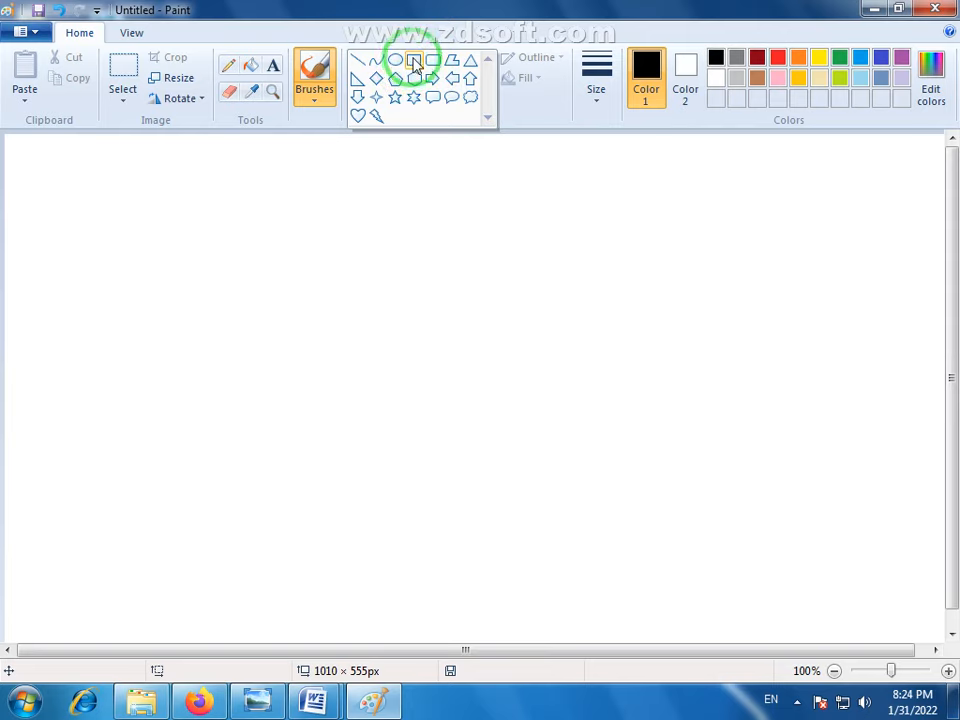
click(414, 62)
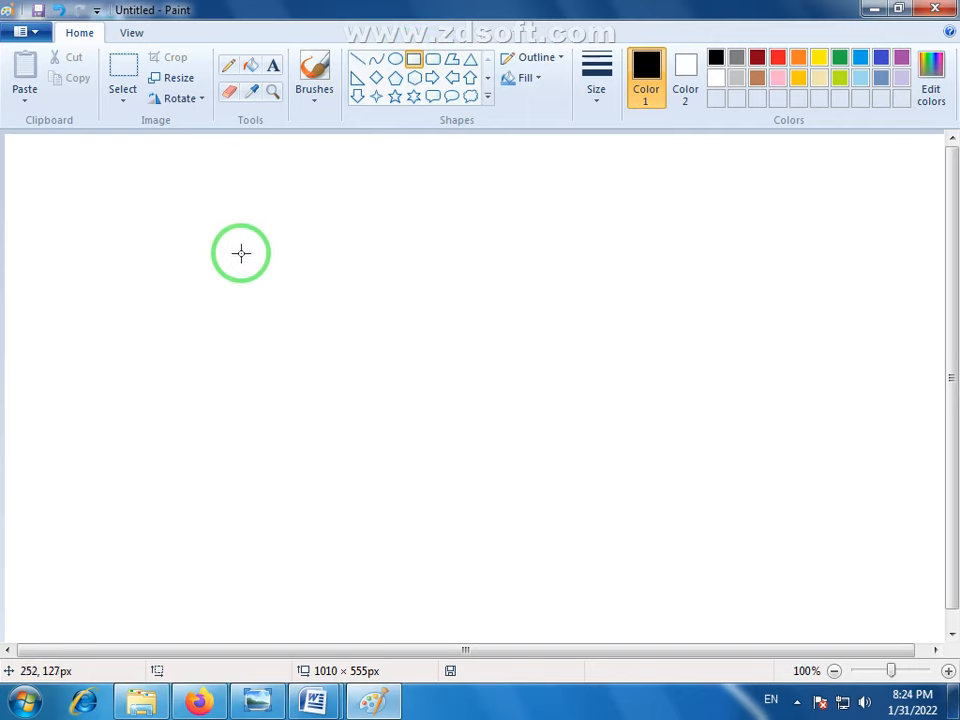
drag(241, 258, 584, 502)
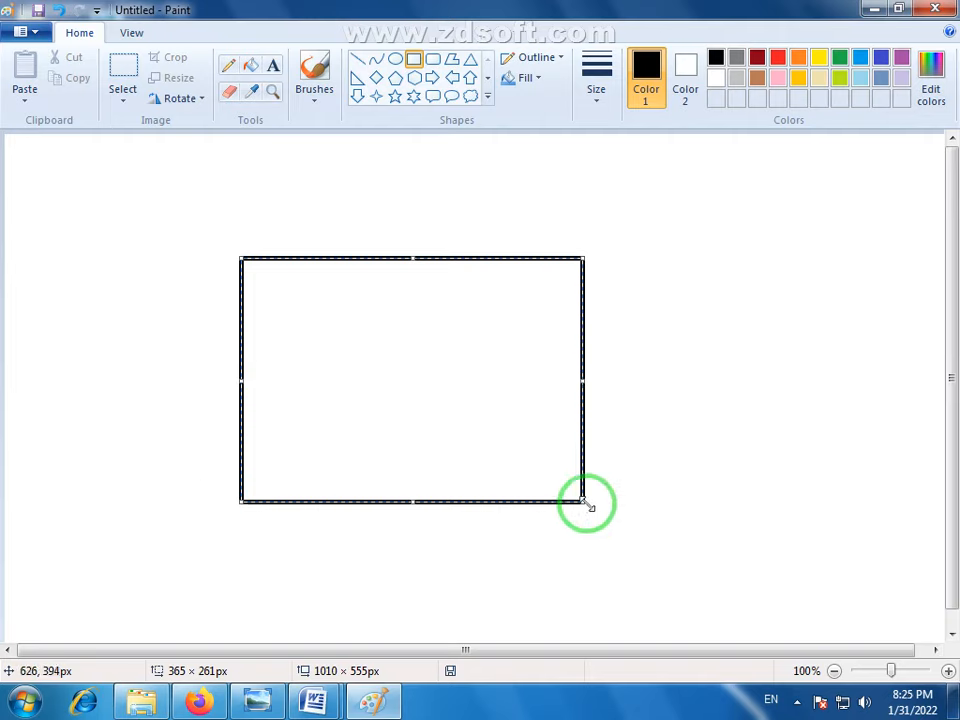
- Shrink the rectangle to about 318 × 228 px, move it down toward the canvas centre and deselect it
drag(585, 502, 538, 472)
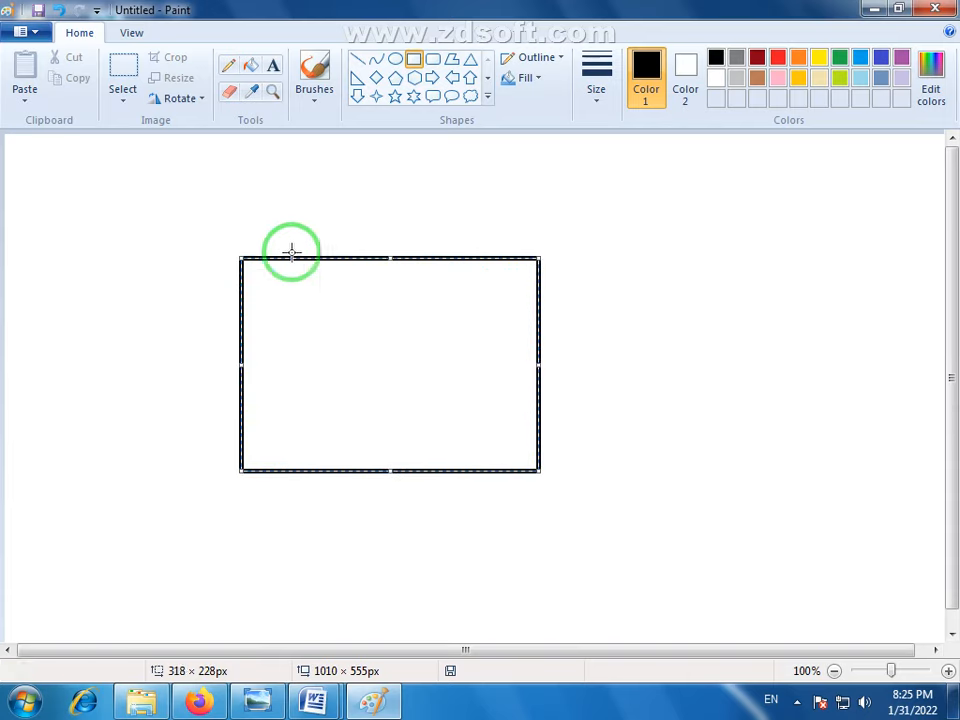
drag(334, 312, 393, 339)
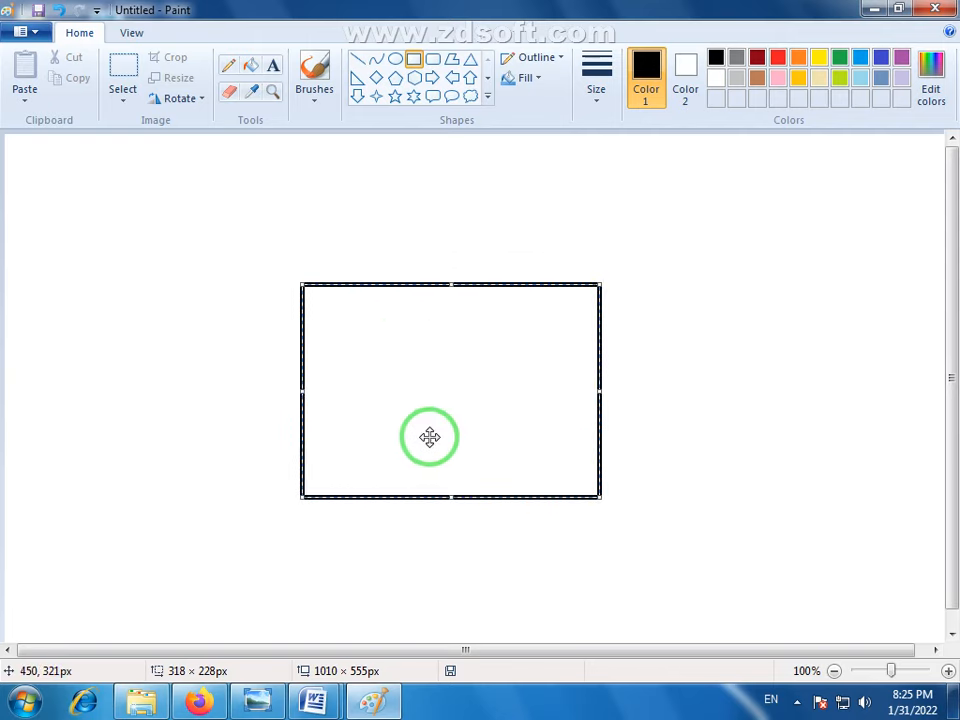
click(670, 408)
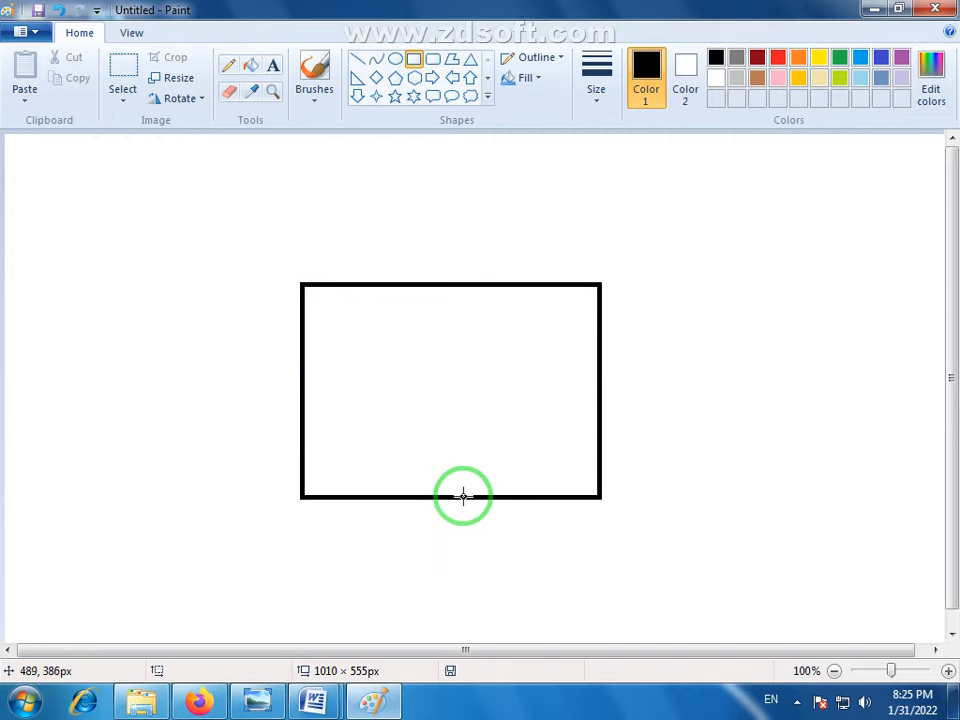
- Inside the large rectangle, draw a door on its lower edge, a square window on each side and a wide rectangle above them
drag(463, 495, 403, 392)
click(503, 447)
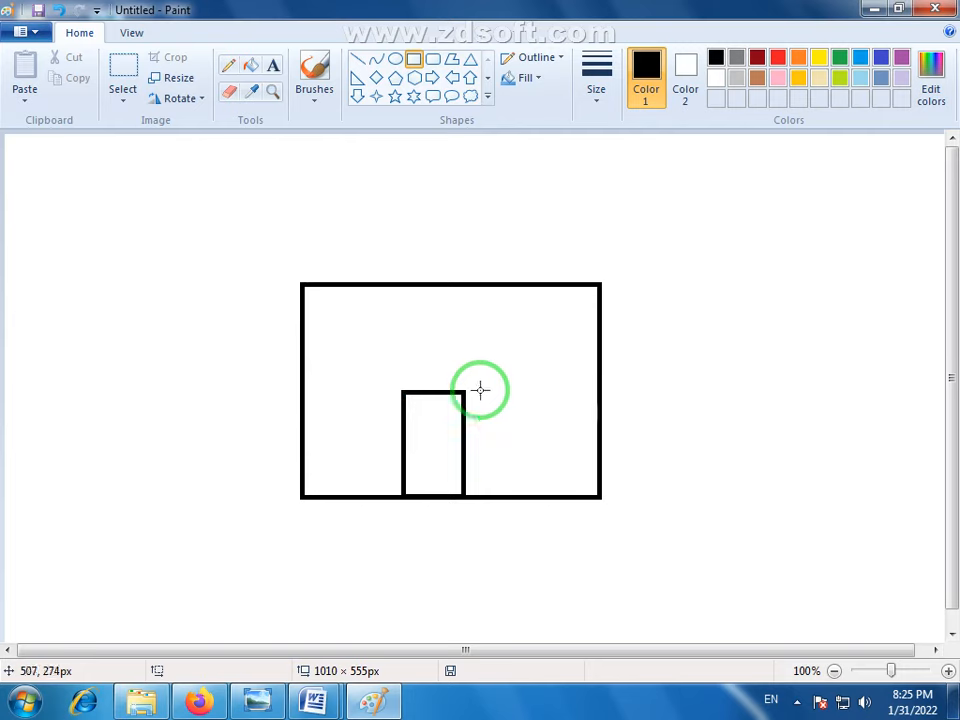
drag(478, 389, 550, 460)
click(566, 474)
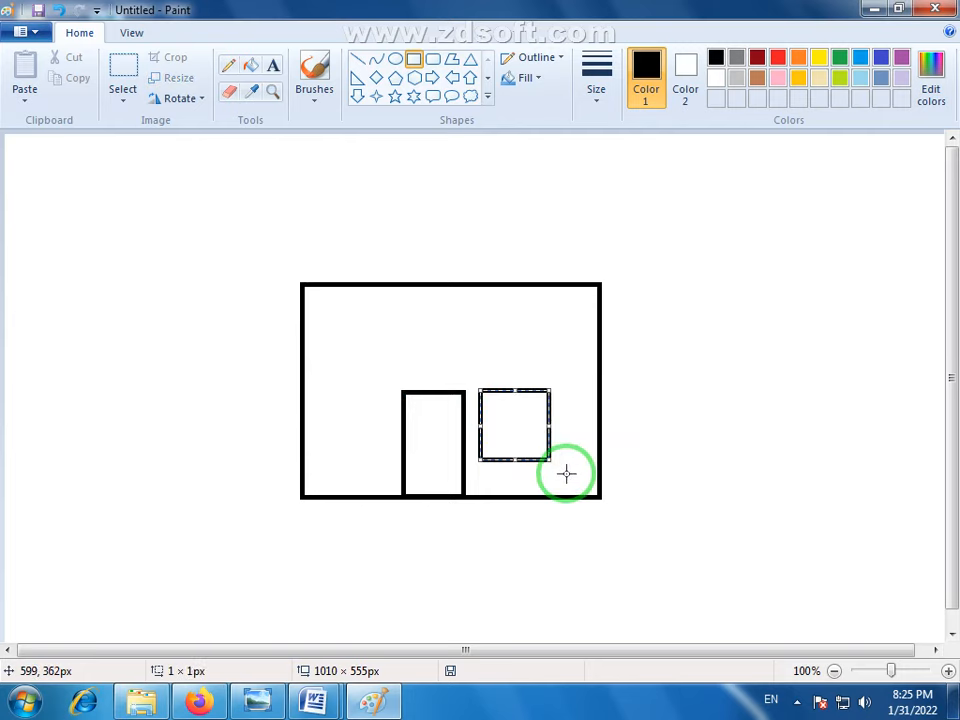
mouse_move(387, 388)
mouse_down()
mouse_move(323, 457)
mouse_move(369, 477)
mouse_up()
mouse_move(572, 366)
mouse_down()
mouse_move(448, 365)
mouse_move(325, 311)
mouse_up()
click(666, 410)
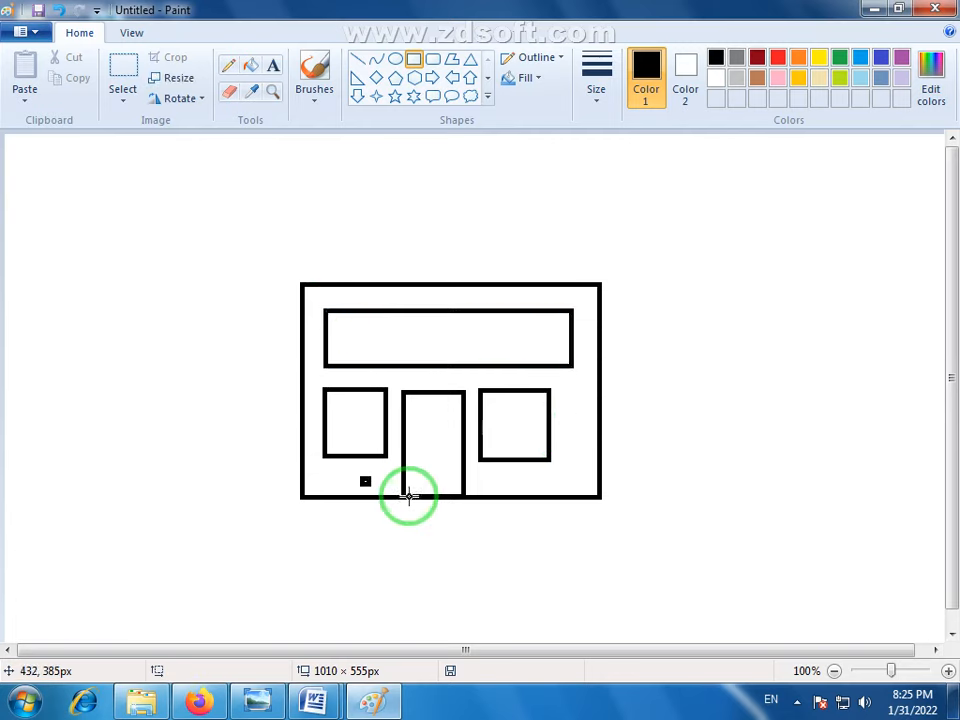
- Draw three stacked flat rectangles as door steps, widening downward from about 79 × 13 px to about 118 × 17 px
drag(399, 497, 469, 507)
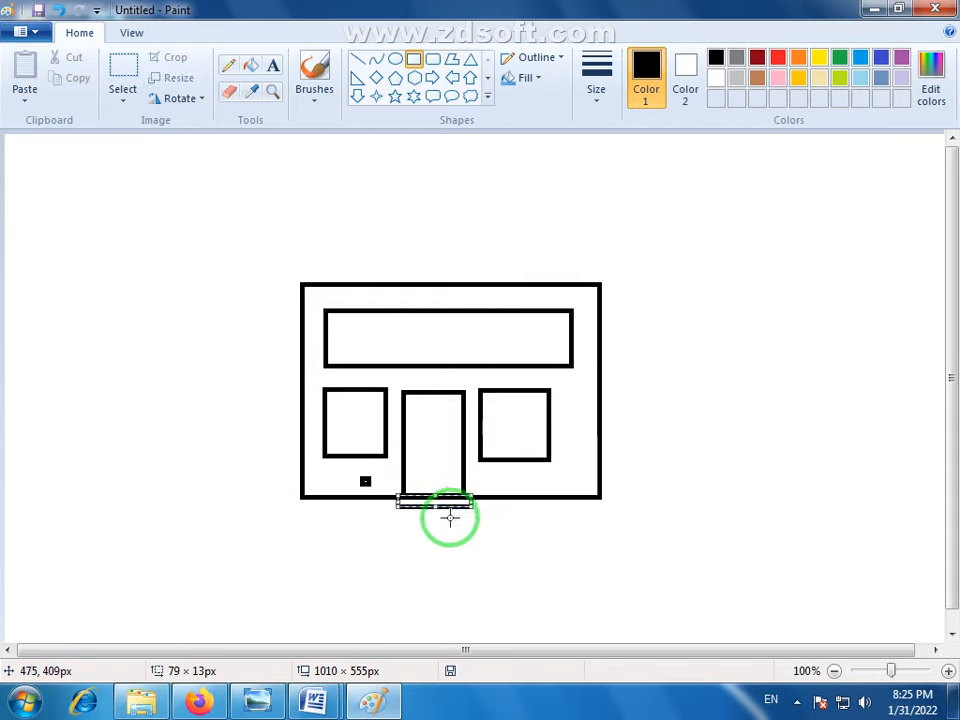
drag(388, 505, 483, 517)
click(487, 534)
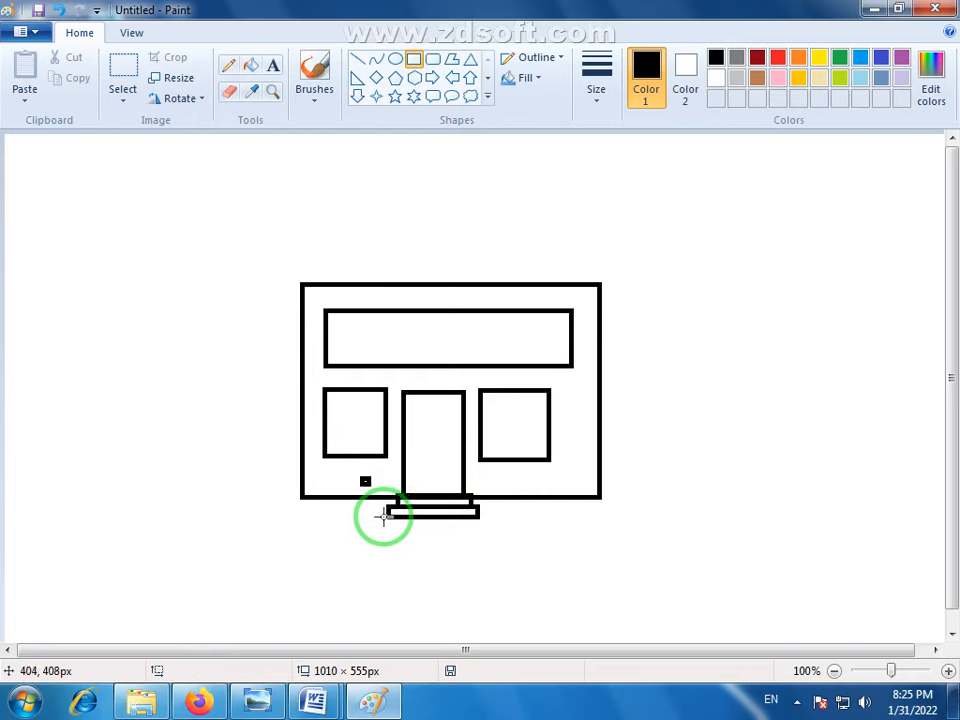
drag(378, 513, 487, 528)
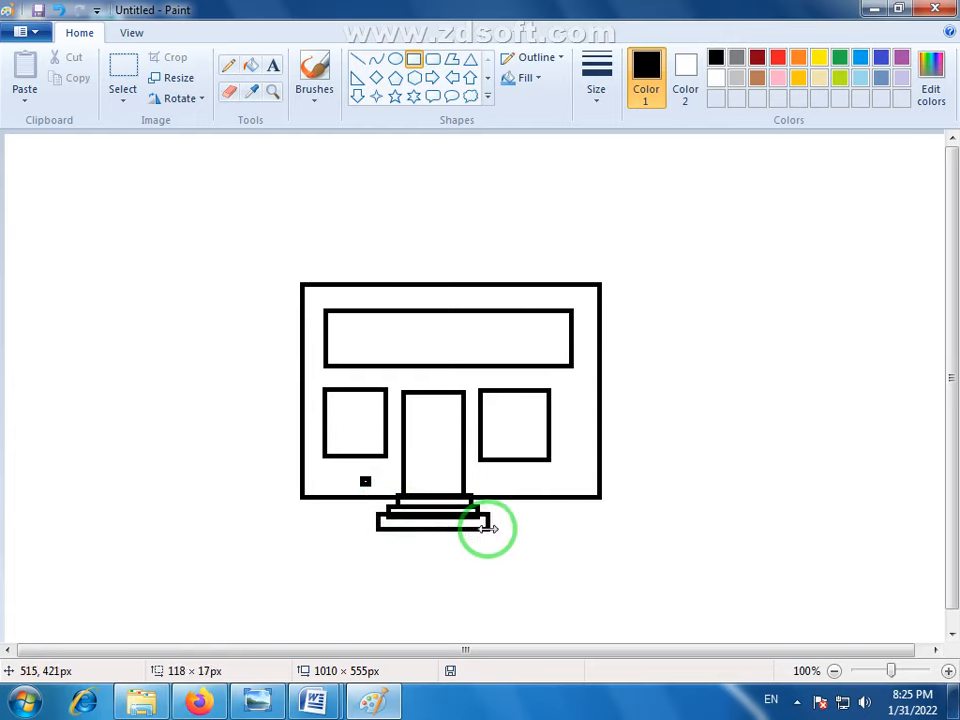
click(509, 582)
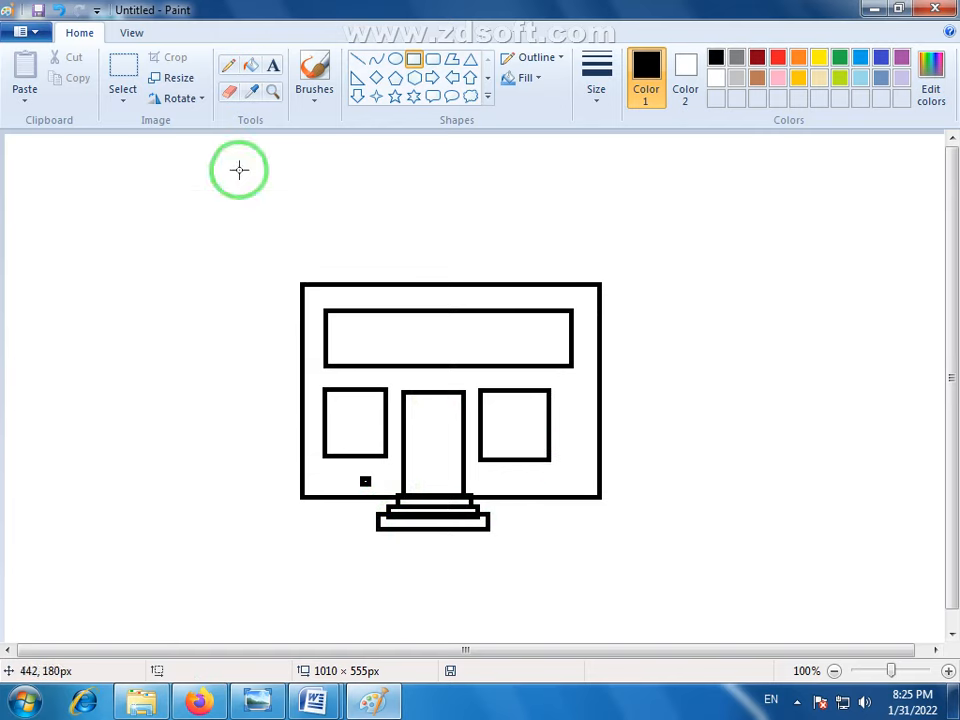
- Select the area of about 435 × 351 px around the house drawing and delete it
click(118, 68)
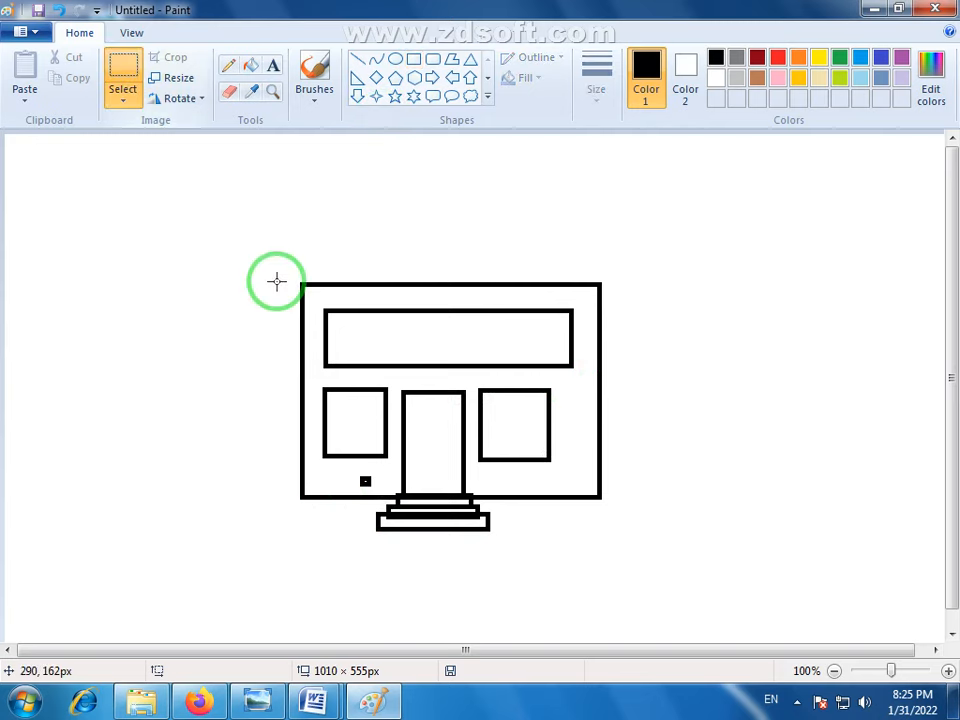
mouse_move(276, 251)
mouse_down()
mouse_move(493, 476)
mouse_move(686, 584)
mouse_up()
key(Delete)
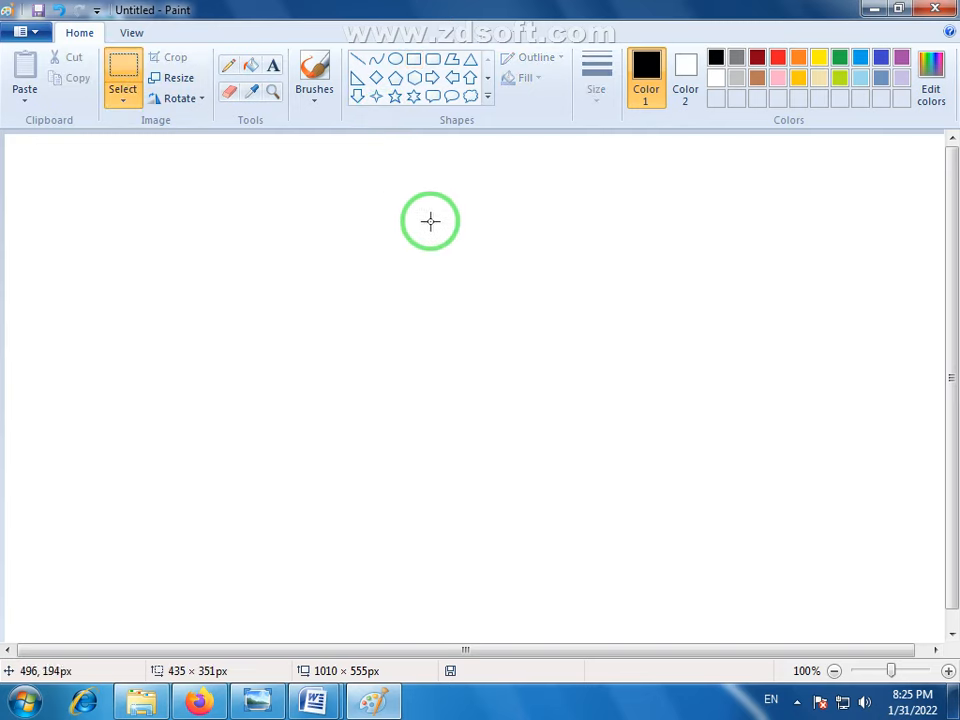
- Draw a rectangle of about 196 × 145 px in the canvas's upper-left area and a rounded rectangle inside it
click(414, 61)
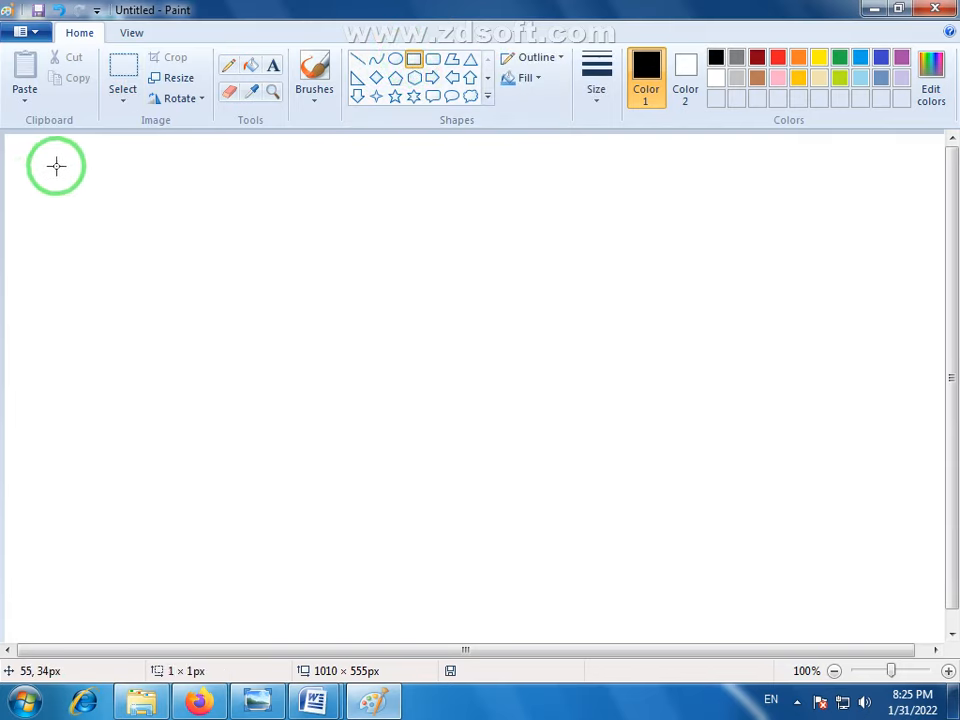
mouse_move(56, 166)
mouse_down()
mouse_move(226, 301)
mouse_move(240, 301)
mouse_up()
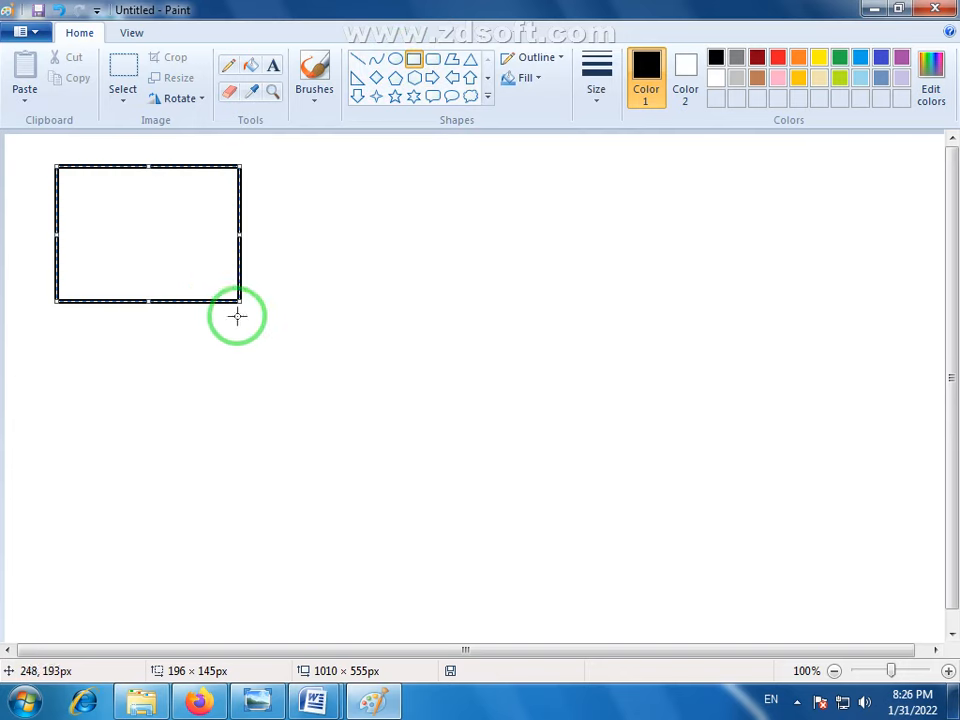
click(332, 266)
click(434, 62)
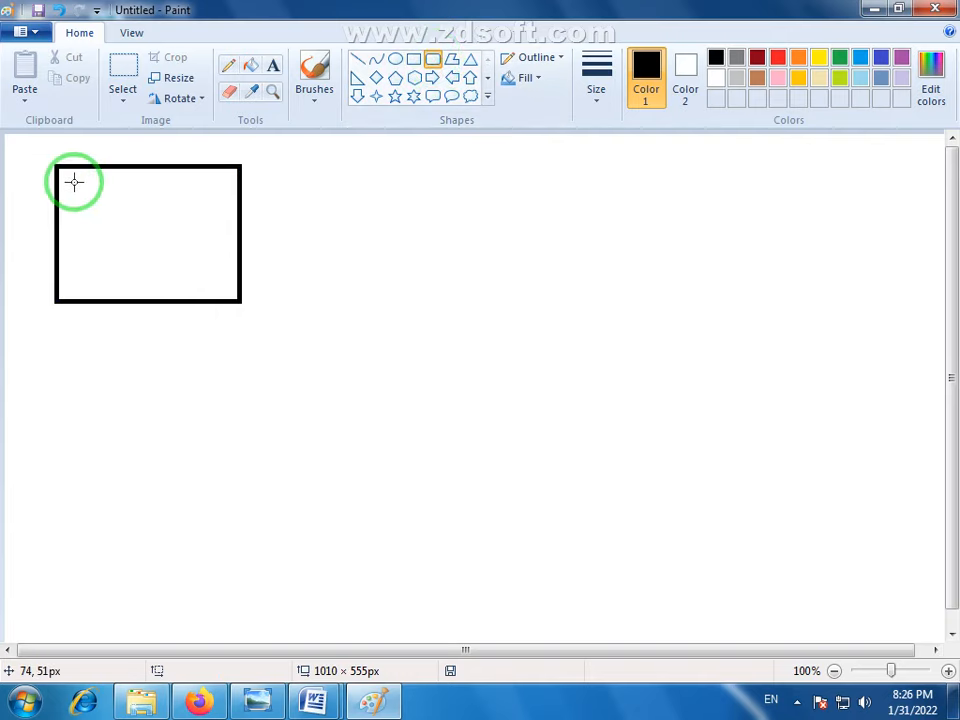
drag(71, 181, 222, 287)
click(289, 356)
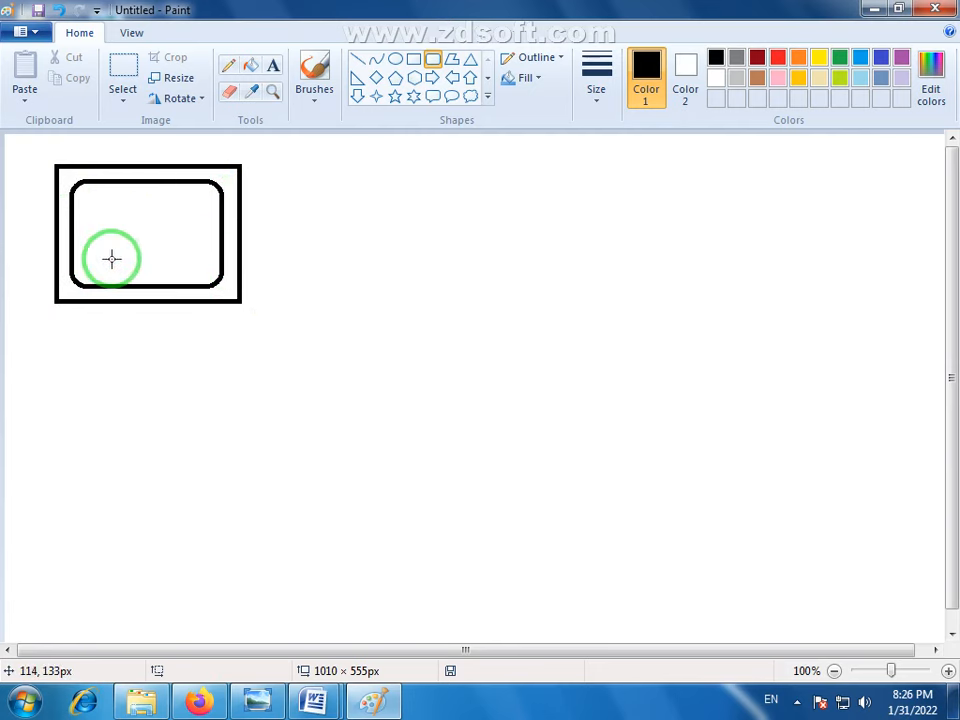
- Draw a circle of about 143 × 142 px beside the double rectangle and shift it slightly left, closer to the rectangle
click(395, 63)
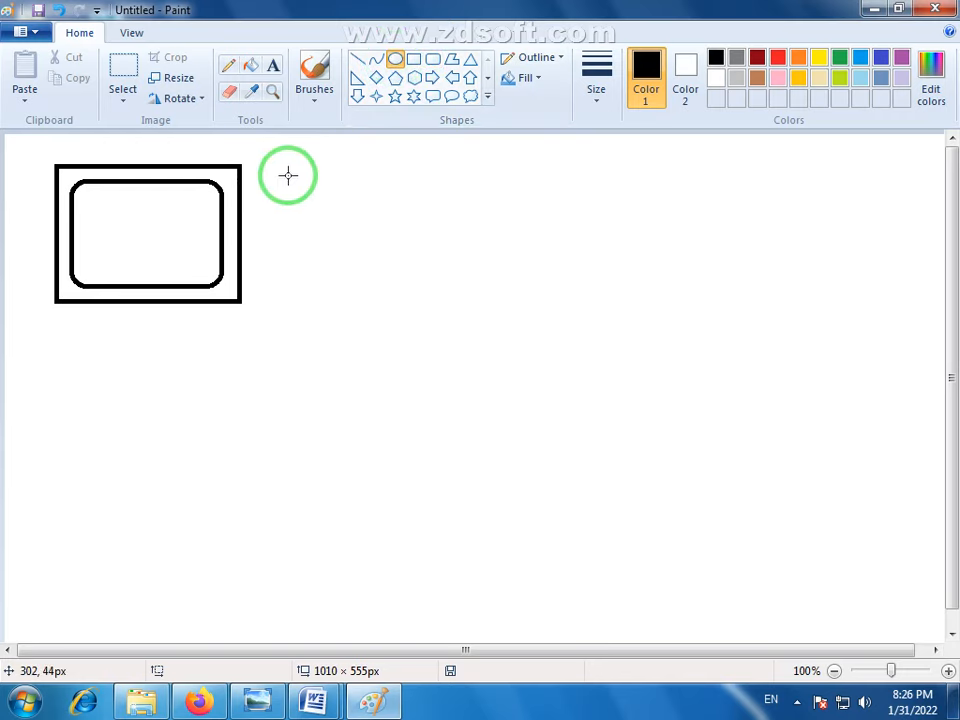
drag(268, 168, 402, 300)
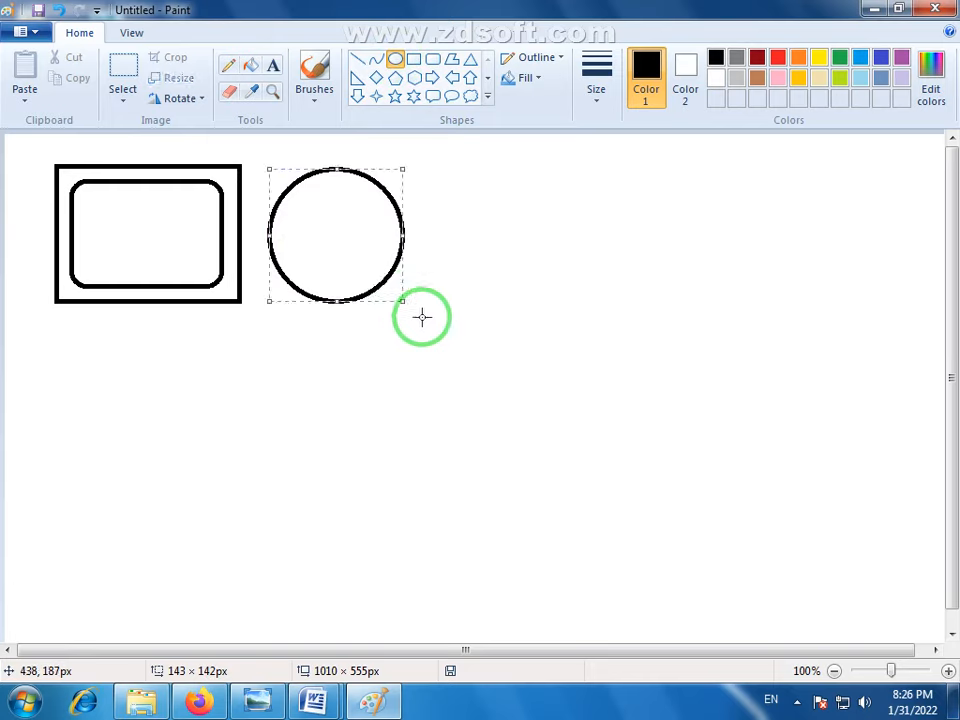
drag(348, 236, 332, 236)
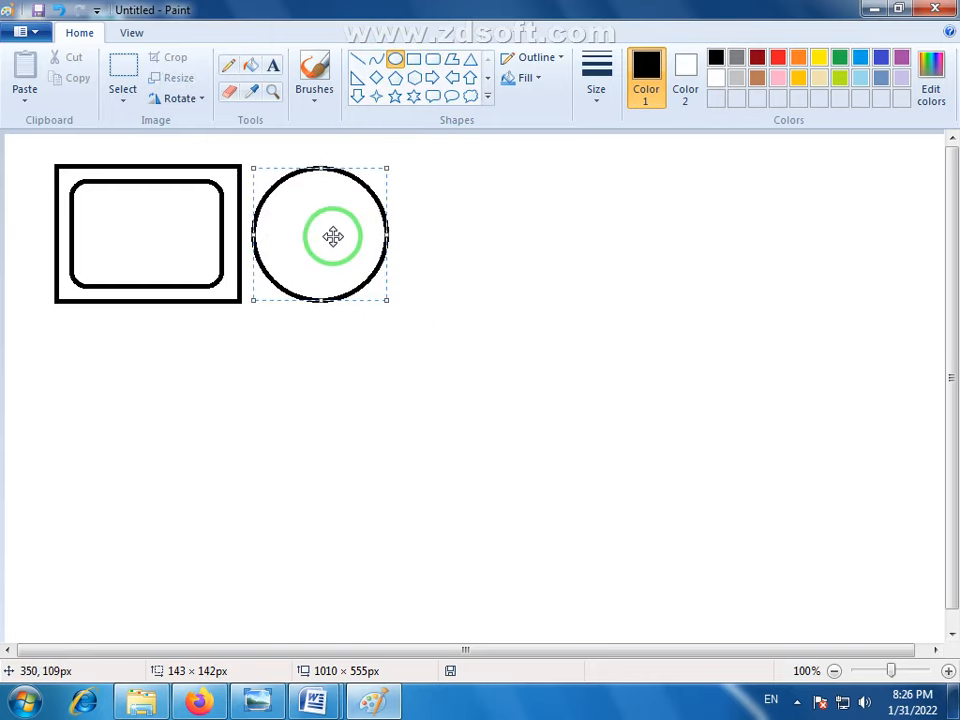
click(371, 319)
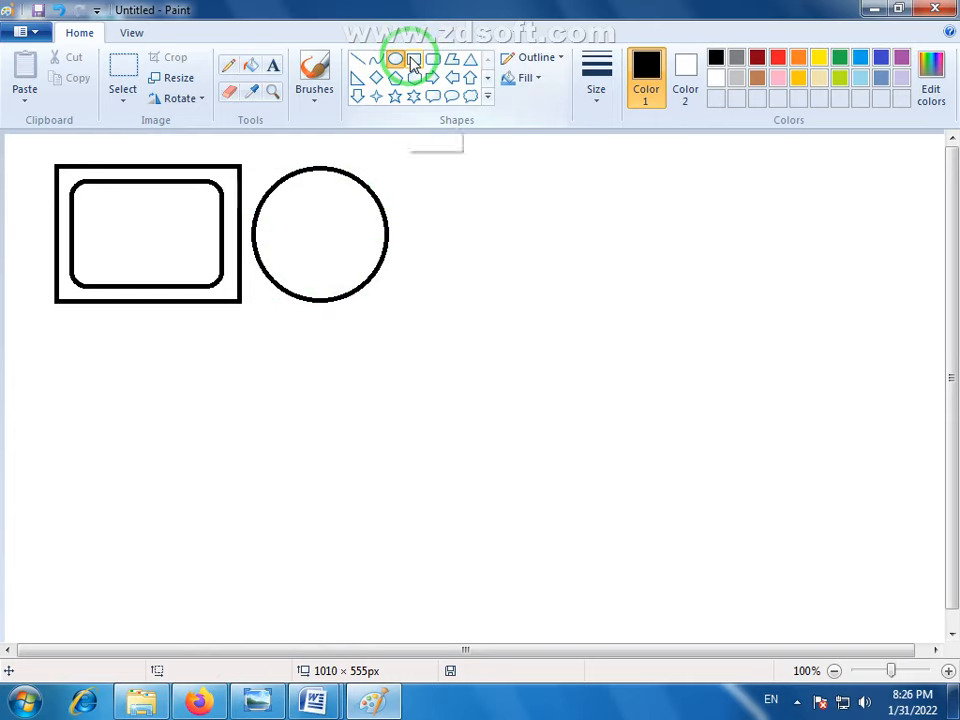
- Draw a nearly horizontal line of about 433 × 8 px starting to the upper right of the circle
click(358, 62)
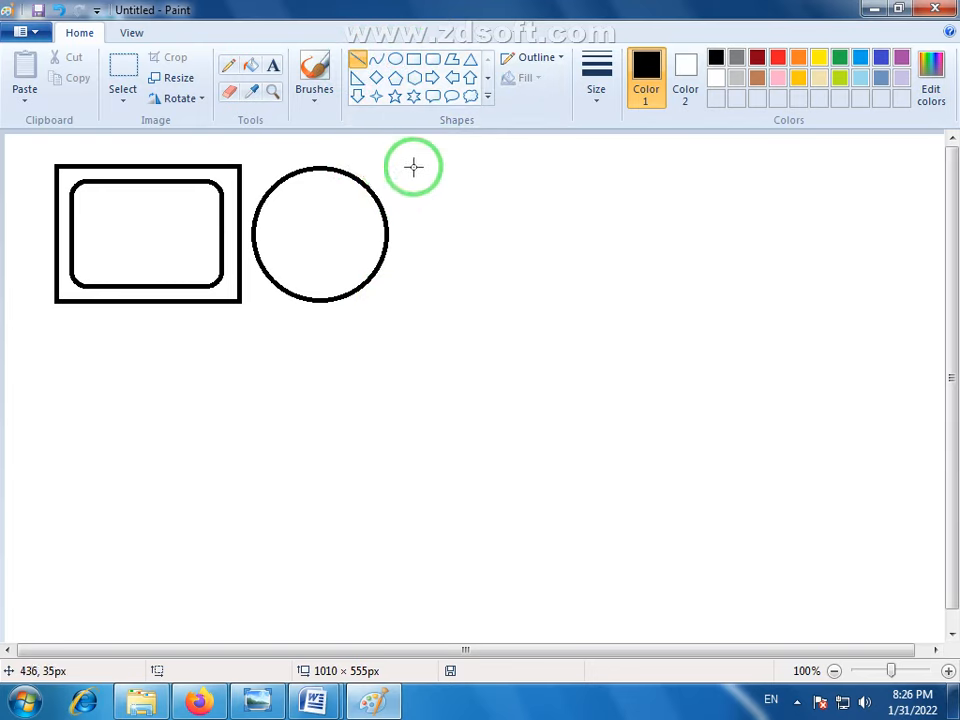
mouse_move(411, 171)
mouse_down()
mouse_move(883, 171)
mouse_move(856, 165)
mouse_move(789, 195)
mouse_move(516, 212)
mouse_move(471, 195)
mouse_move(476, 170)
mouse_move(415, 195)
mouse_move(404, 167)
mouse_up()
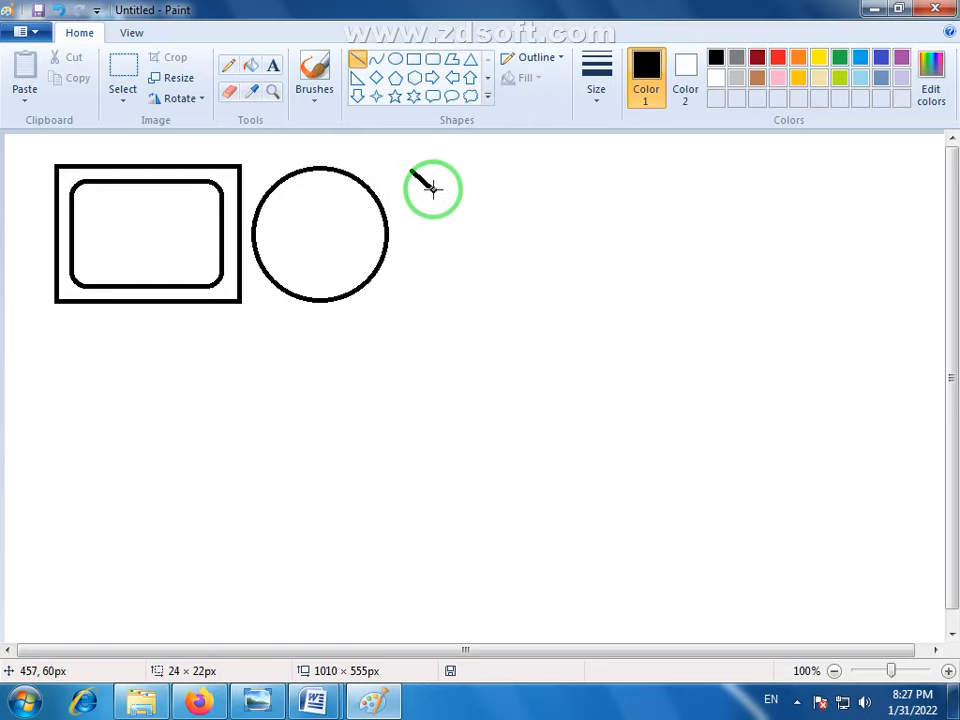
drag(433, 188, 817, 177)
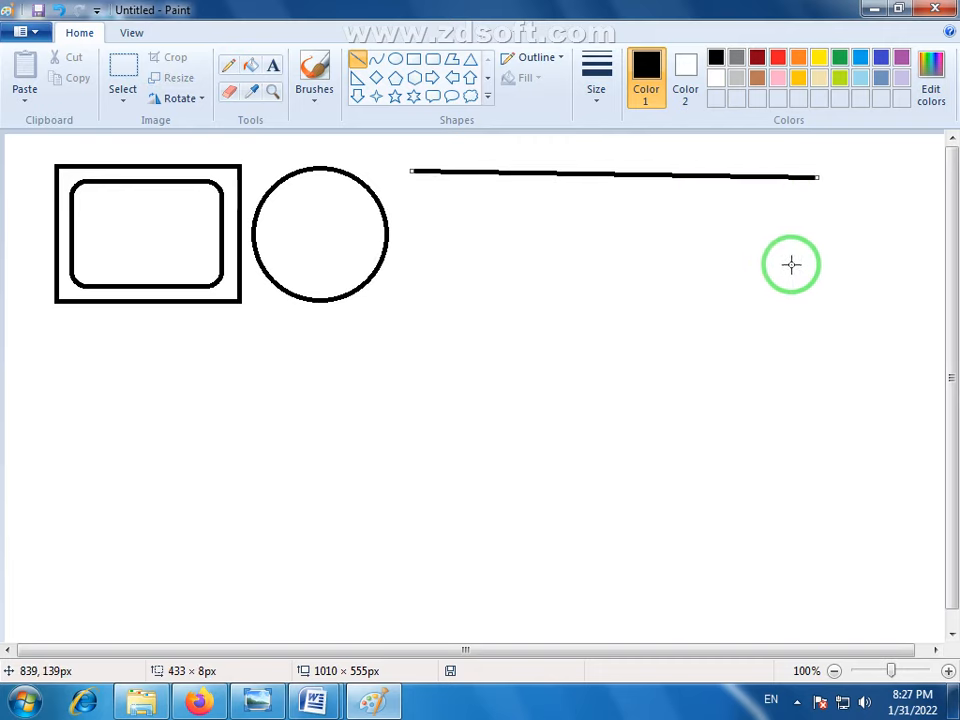
- Draw a large flag rectangle below the line and divide off a narrow vertical band along its left side
click(414, 62)
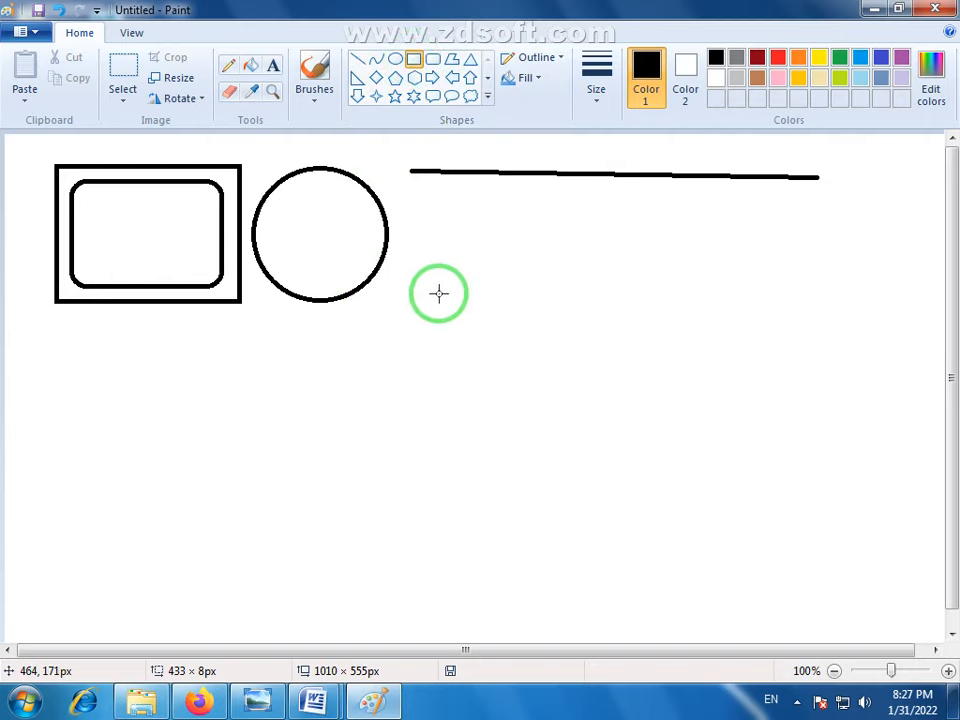
drag(437, 293, 711, 489)
click(746, 544)
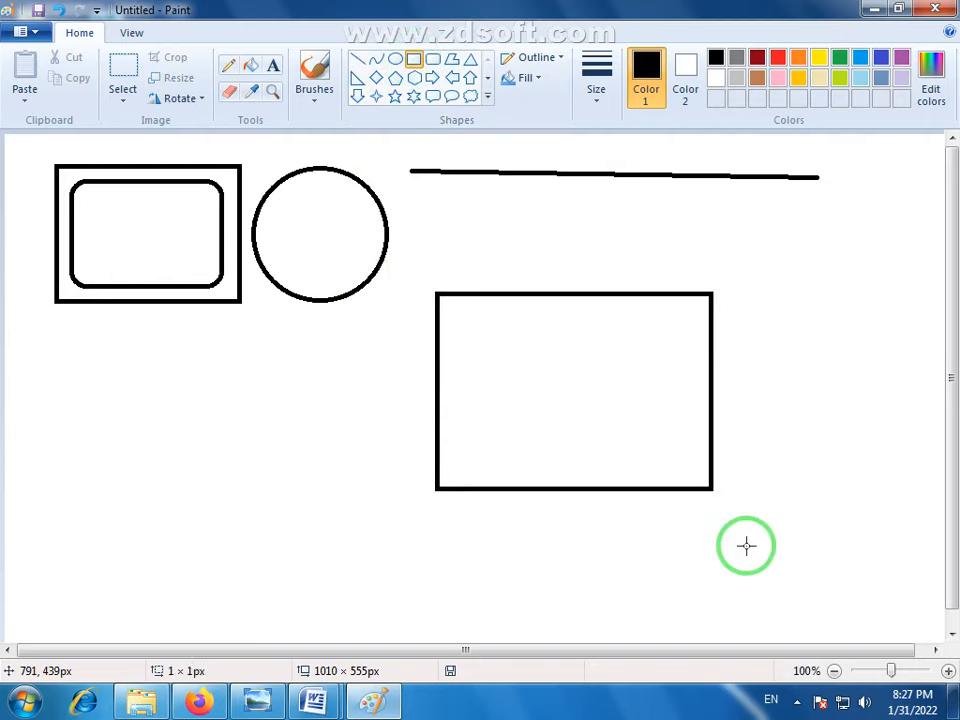
drag(438, 293, 515, 487)
drag(529, 519, 531, 539)
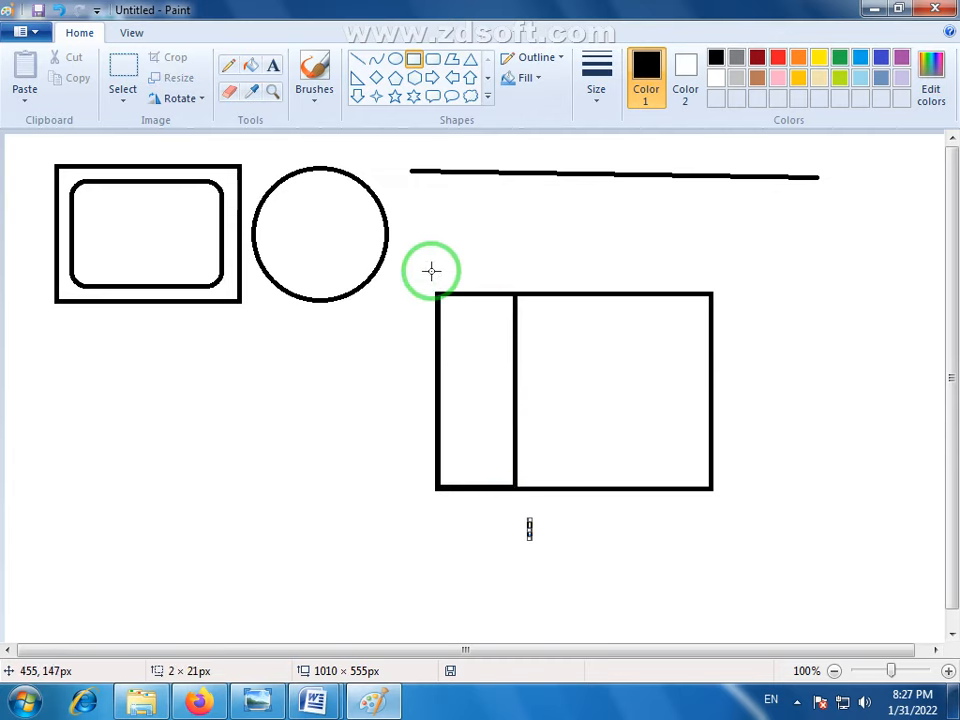
- Draw a long thin rectangle as the pole along the flag's left edge and a small circle as a knob on top
drag(435, 269, 425, 633)
click(474, 586)
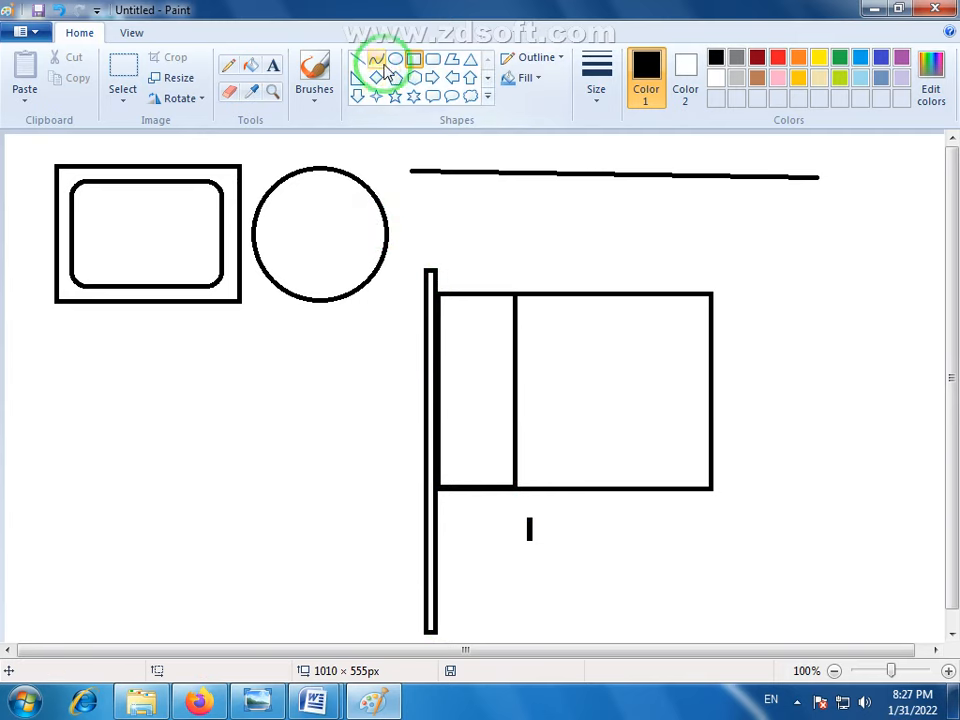
click(396, 62)
drag(414, 244, 448, 273)
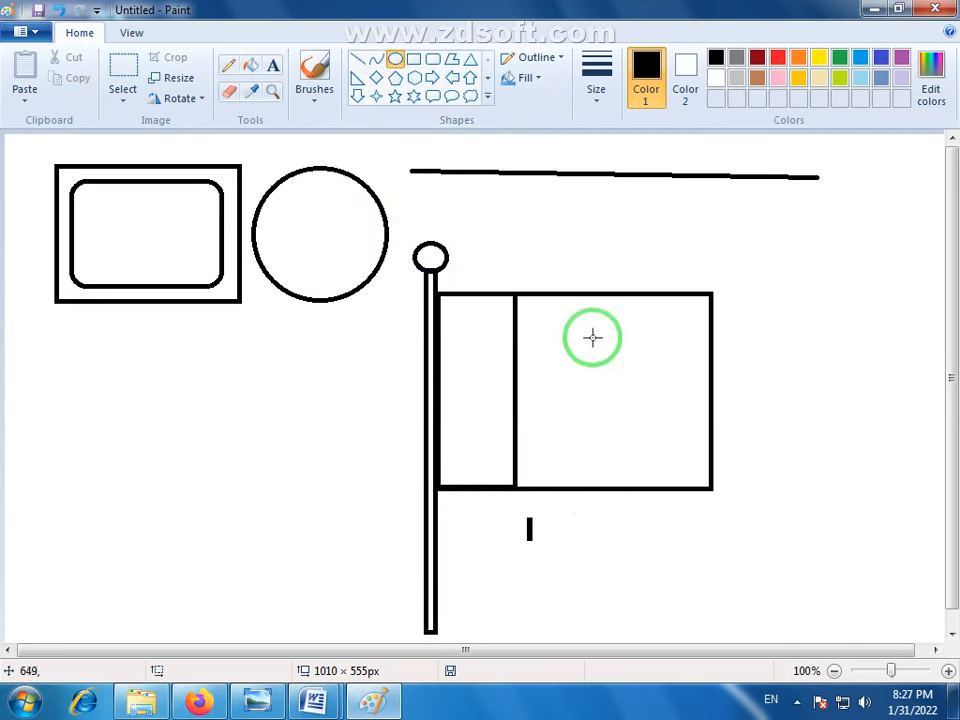
- With the second-thinnest outline size, draw an ellipse of about 114 × 120 px and centre it in the flag's wide panel
click(597, 100)
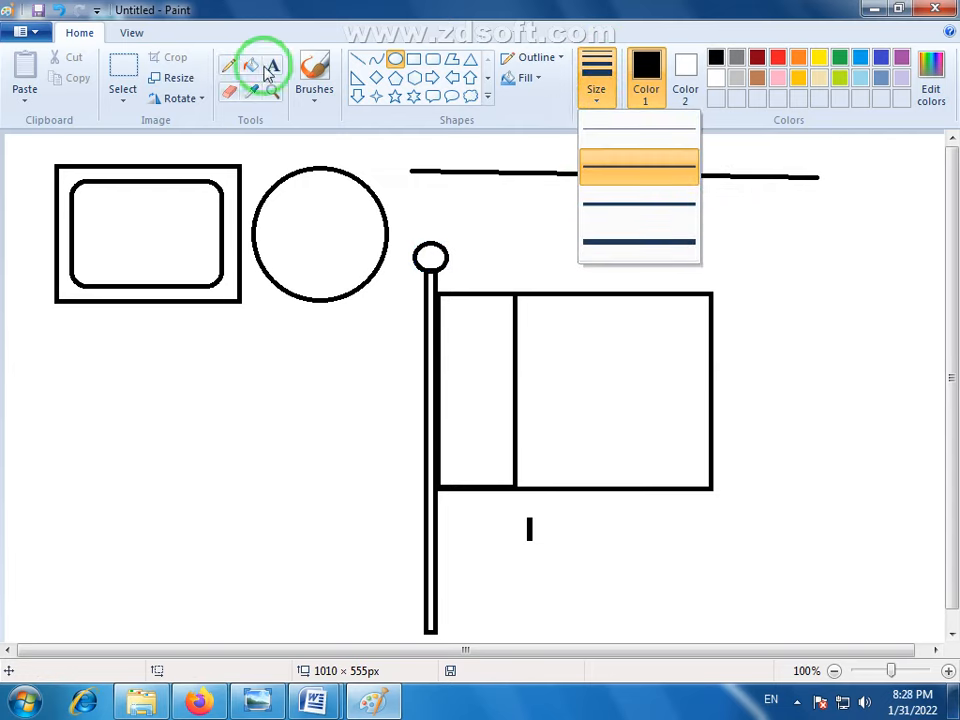
click(641, 170)
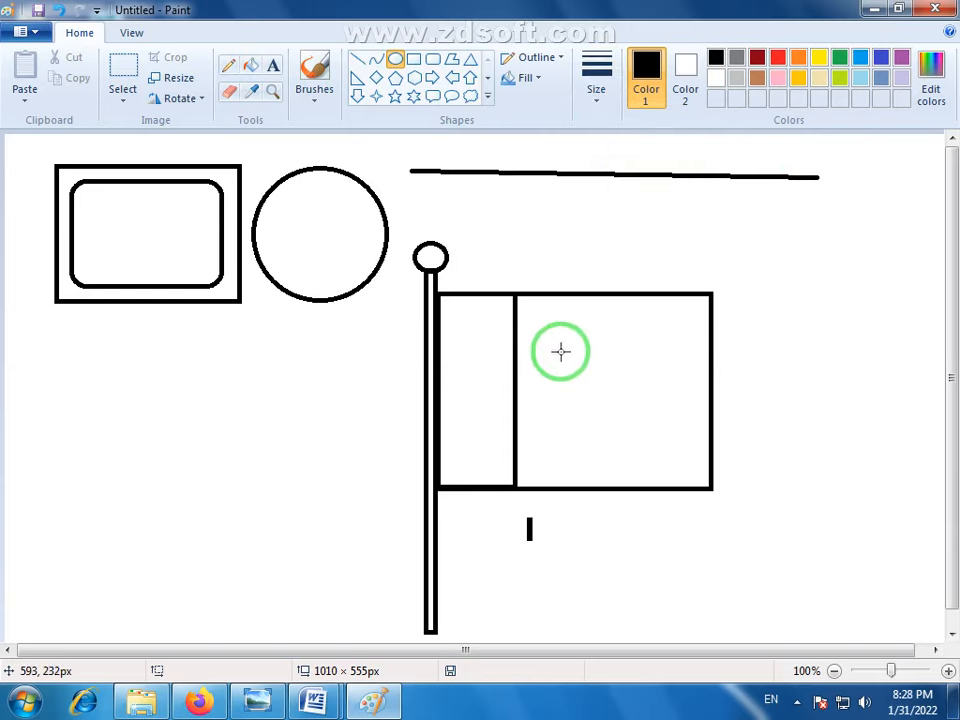
drag(560, 350, 662, 456)
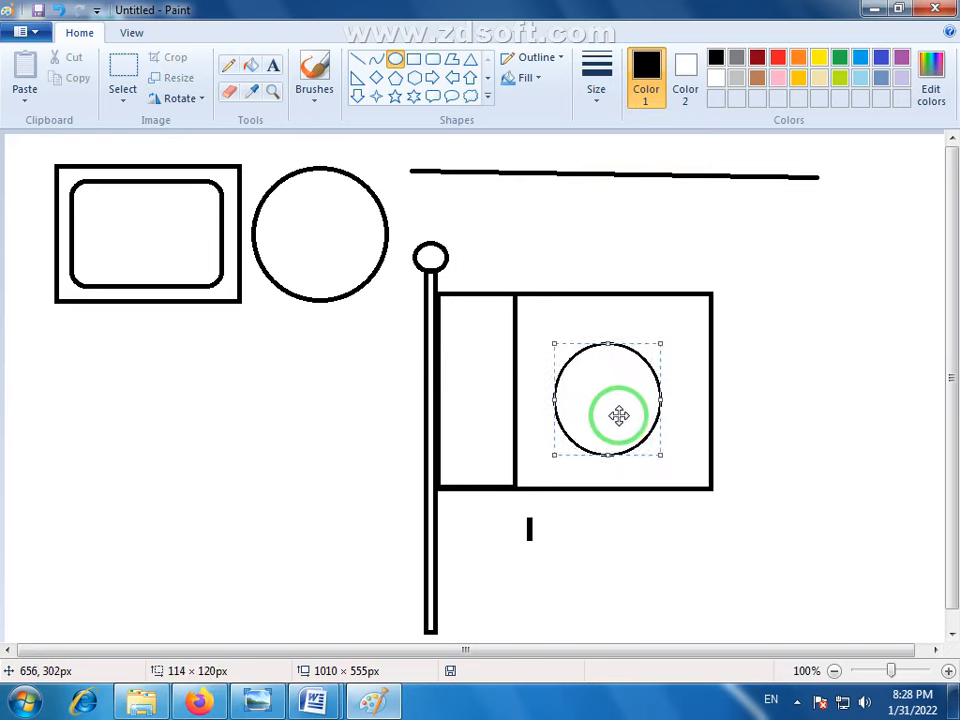
drag(619, 415, 614, 407)
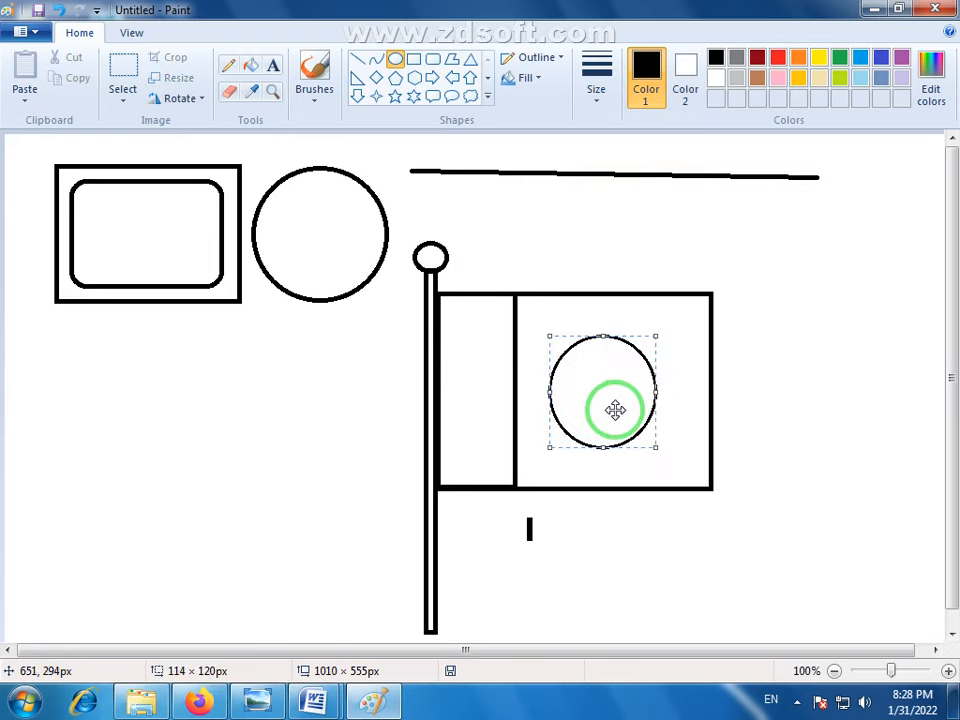
click(744, 408)
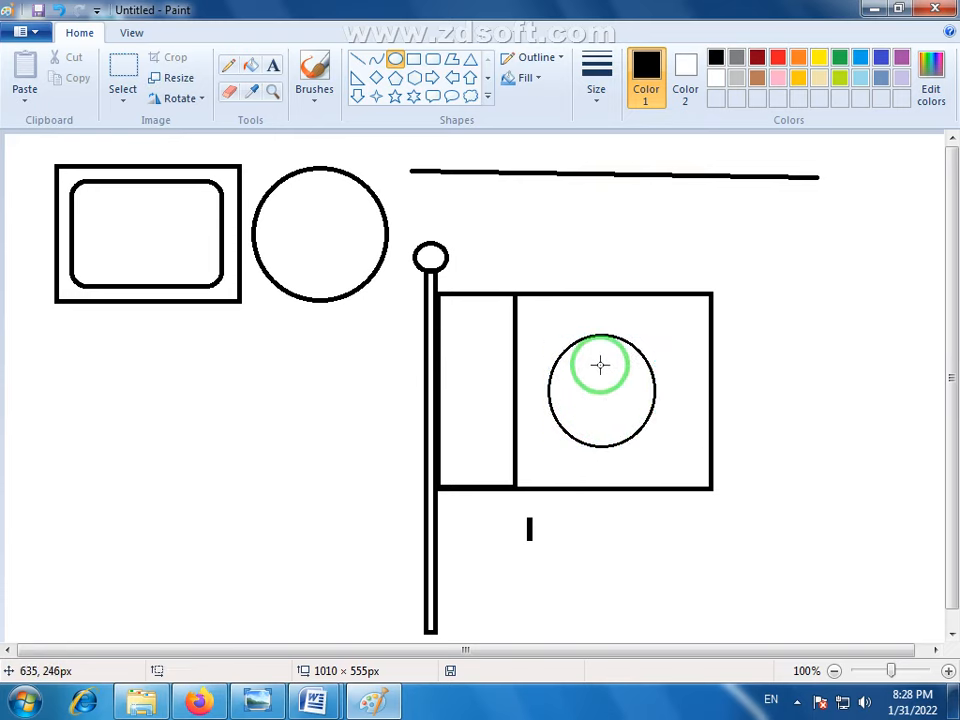
- Using transparent selection, copy the circle in the flag slightly up and to the right so that the two circles overlap
click(124, 101)
click(133, 271)
click(127, 75)
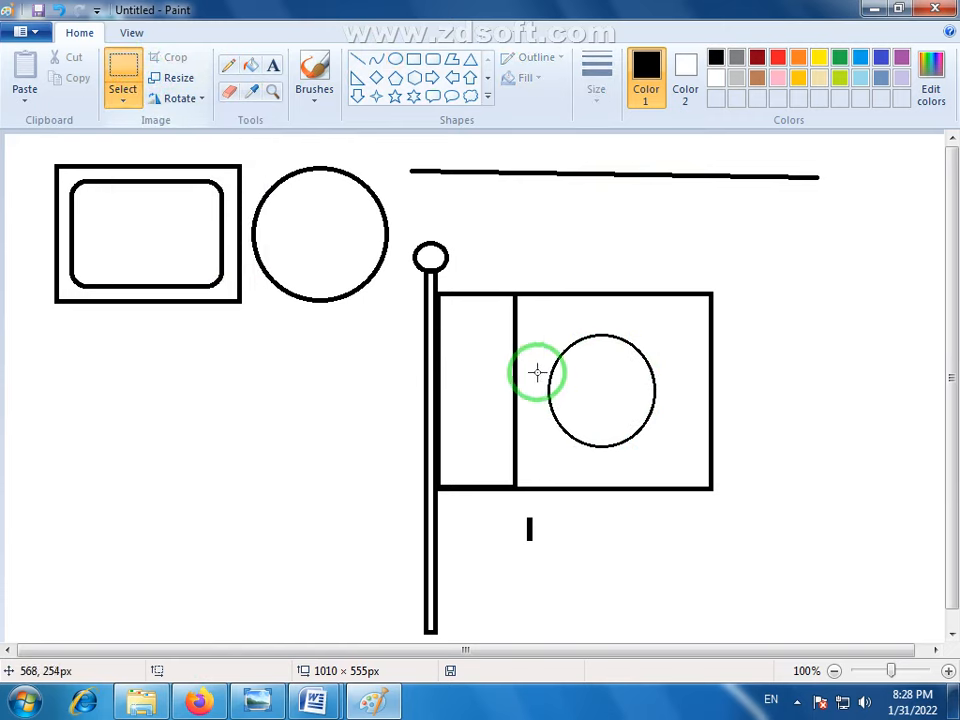
drag(536, 326, 668, 458)
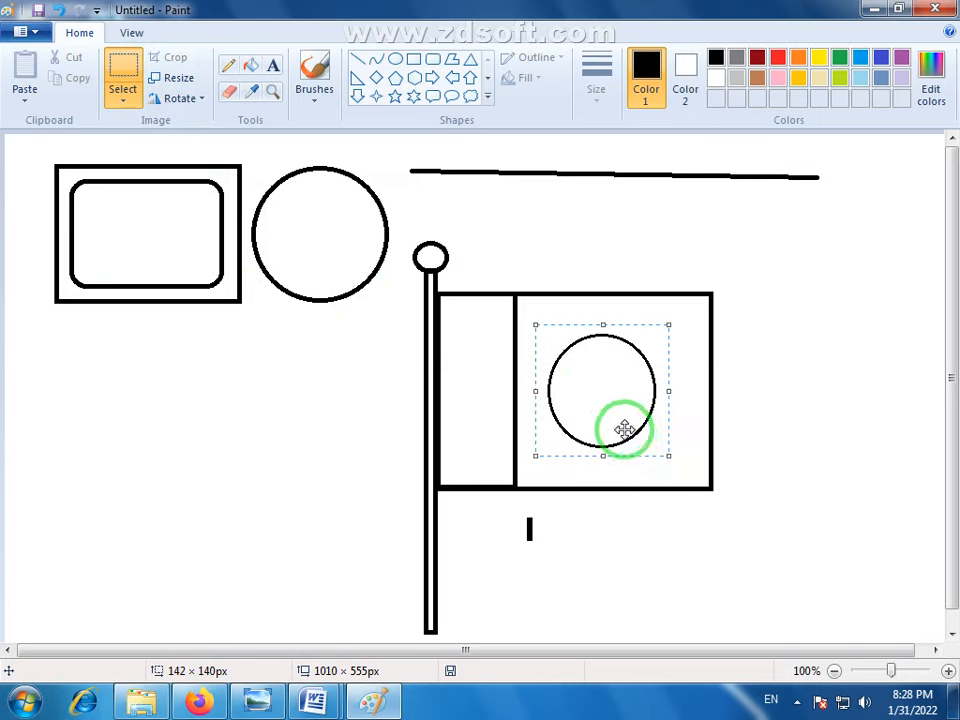
mouse_move(621, 429)
mouse_down()
mouse_move(611, 407)
mouse_move(625, 408)
mouse_up()
click(754, 448)
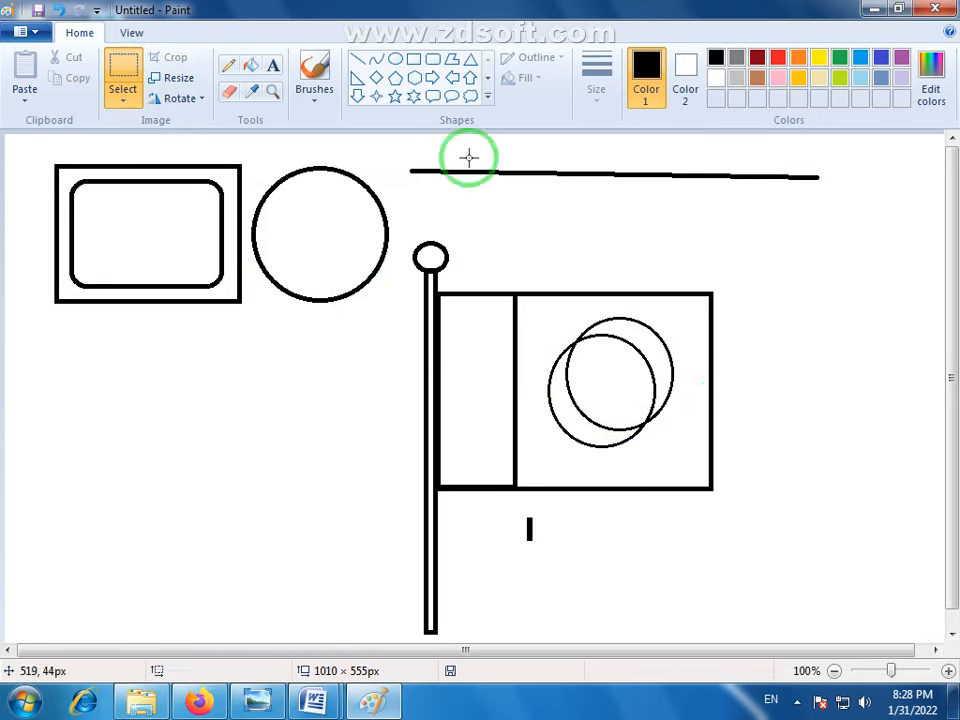
- Erase the upper-right arcs of the overlapping circles to leave a crescent, and draw a five-point star inside its curve
click(229, 91)
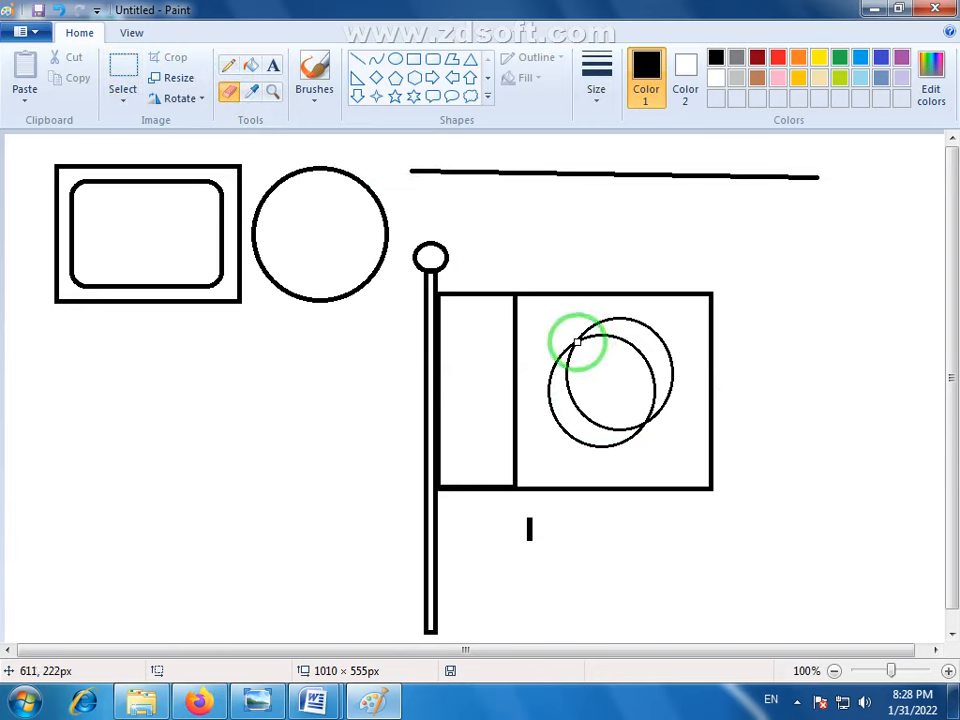
mouse_move(660, 337)
mouse_down()
mouse_move(675, 384)
mouse_move(646, 422)
mouse_move(655, 370)
mouse_move(630, 350)
mouse_move(584, 338)
mouse_move(624, 335)
mouse_move(641, 351)
mouse_move(651, 390)
mouse_move(657, 363)
mouse_move(623, 340)
mouse_up()
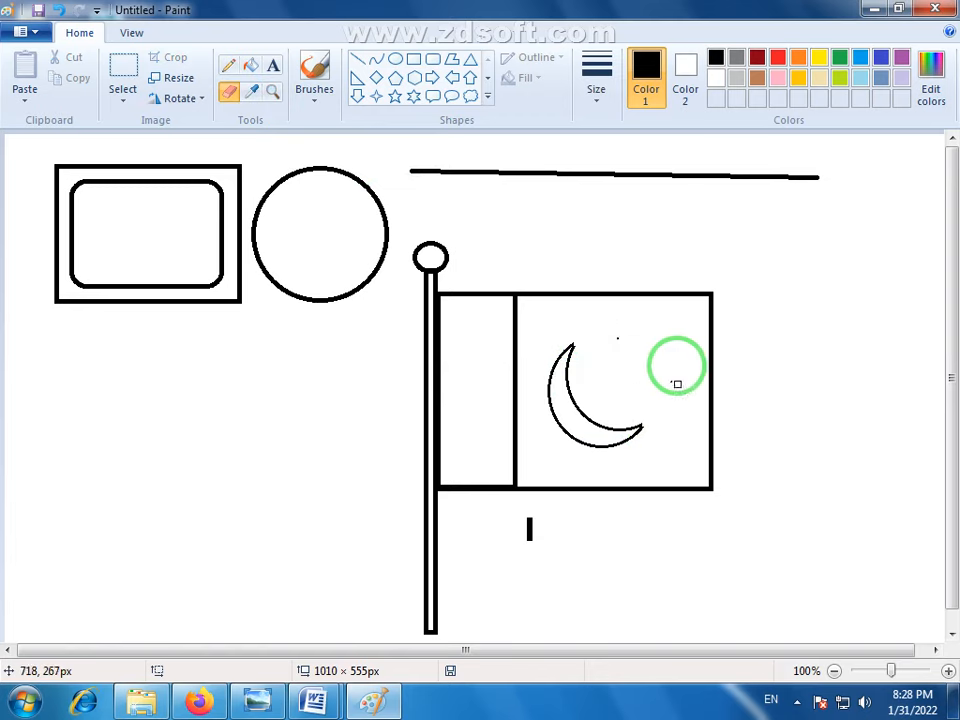
click(395, 97)
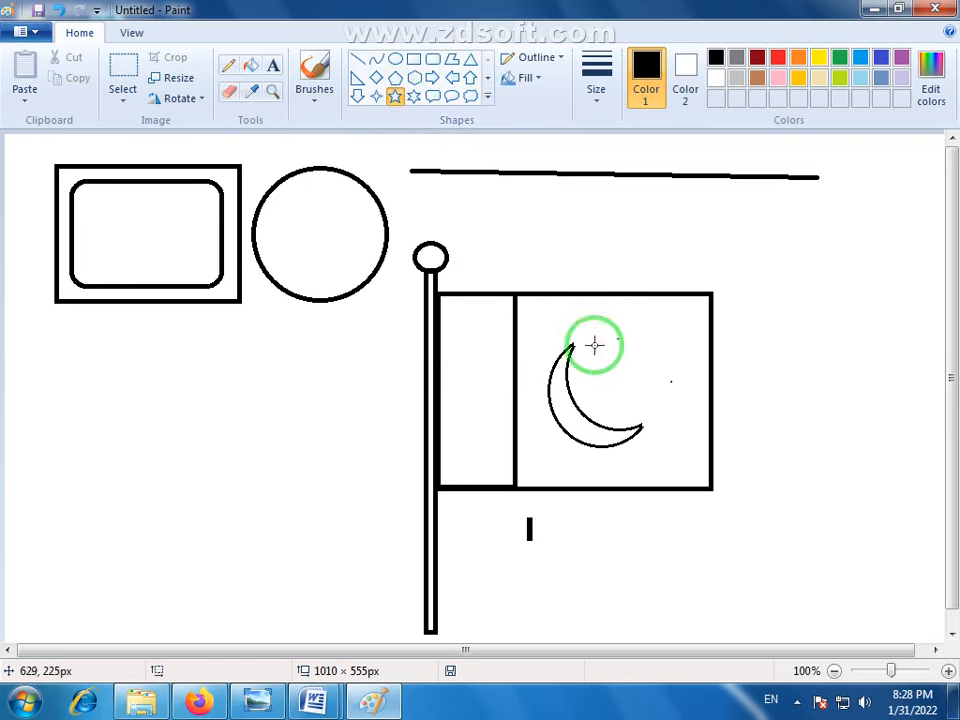
mouse_move(591, 342)
mouse_down()
mouse_move(648, 399)
mouse_move(642, 389)
mouse_move(638, 396)
mouse_up()
click(749, 408)
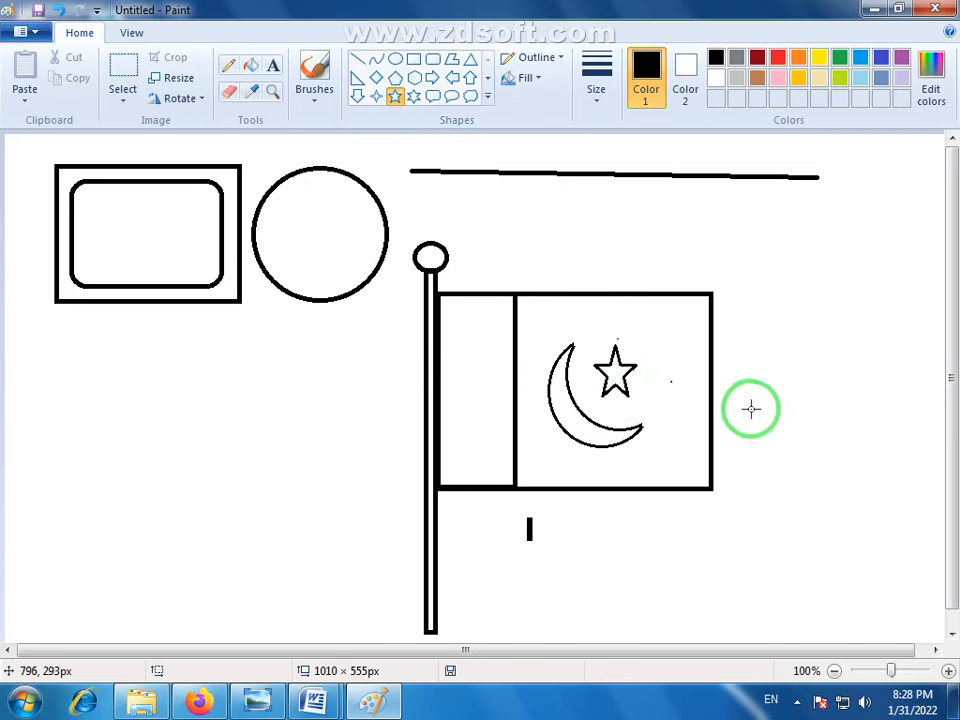
- Fill the flag's wide panel around the crescent and star with green, and the pole and its knob with brown
click(250, 65)
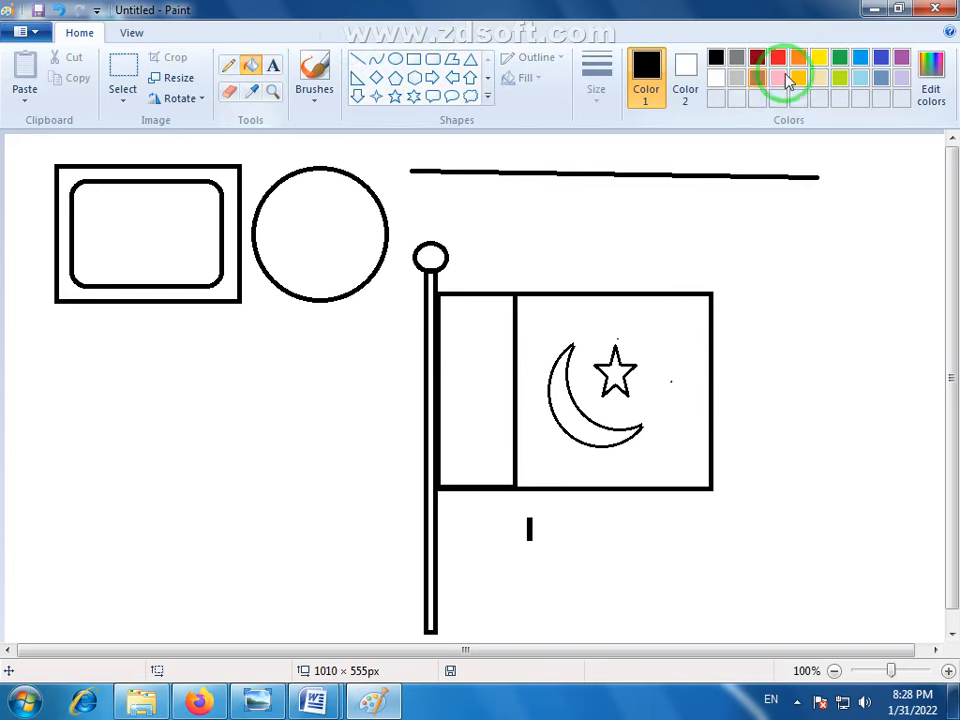
click(681, 332)
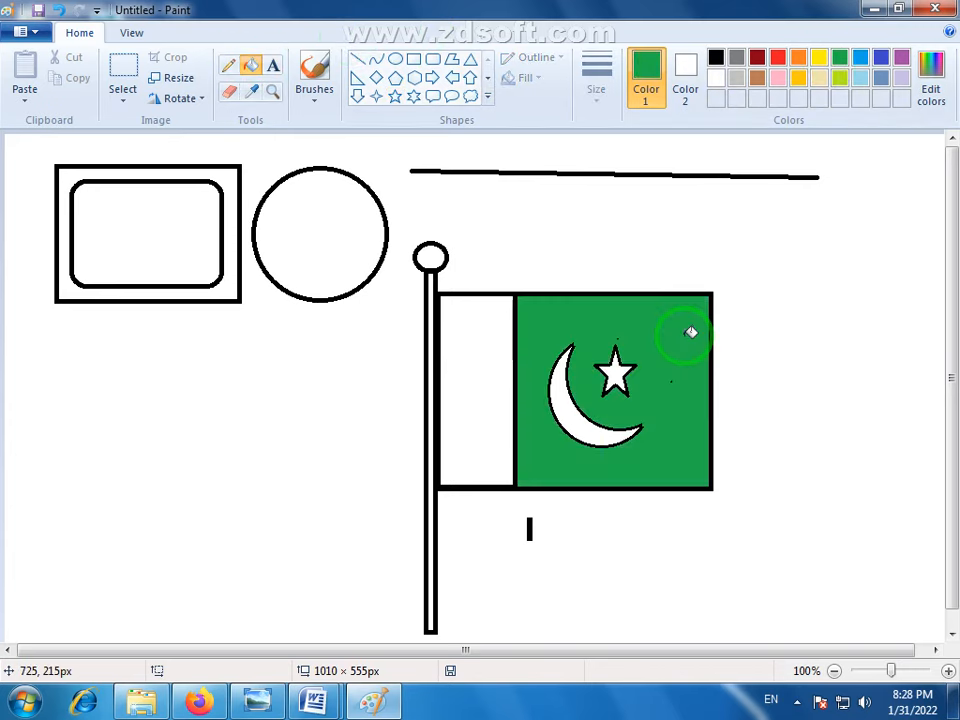
click(758, 80)
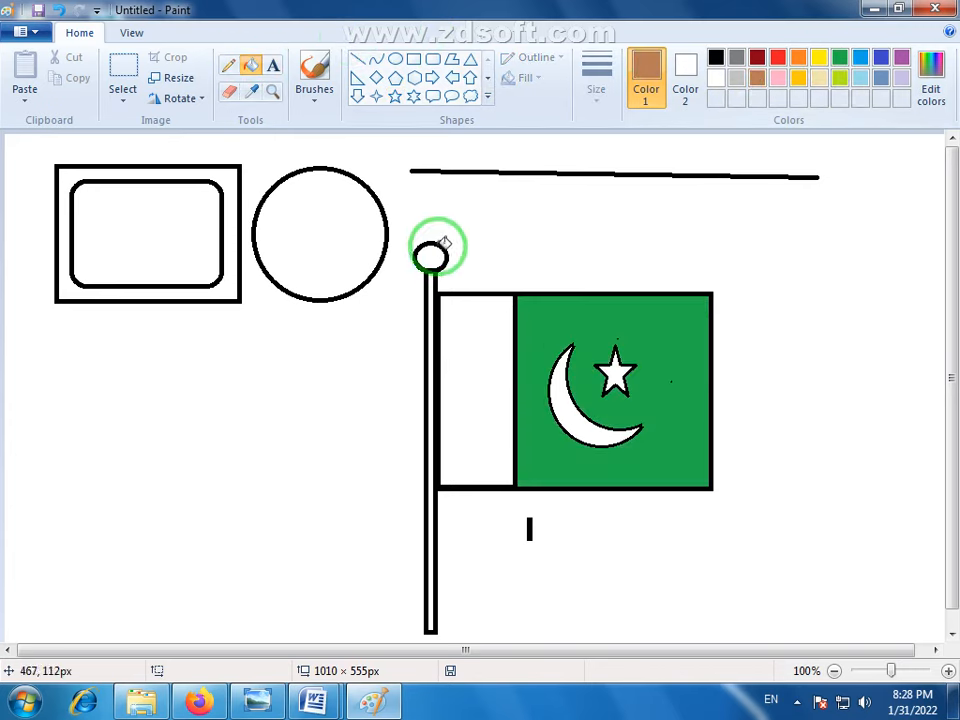
click(432, 289)
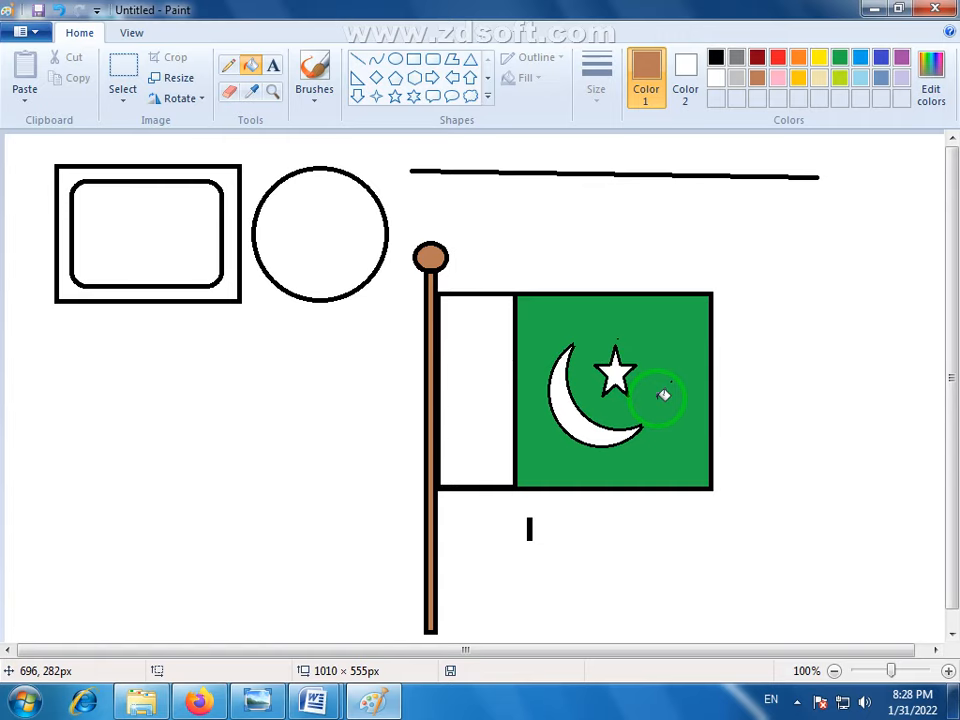
- Switch to Firefox and look through the video list of the Prime Computer College YouTube channel
click(197, 701)
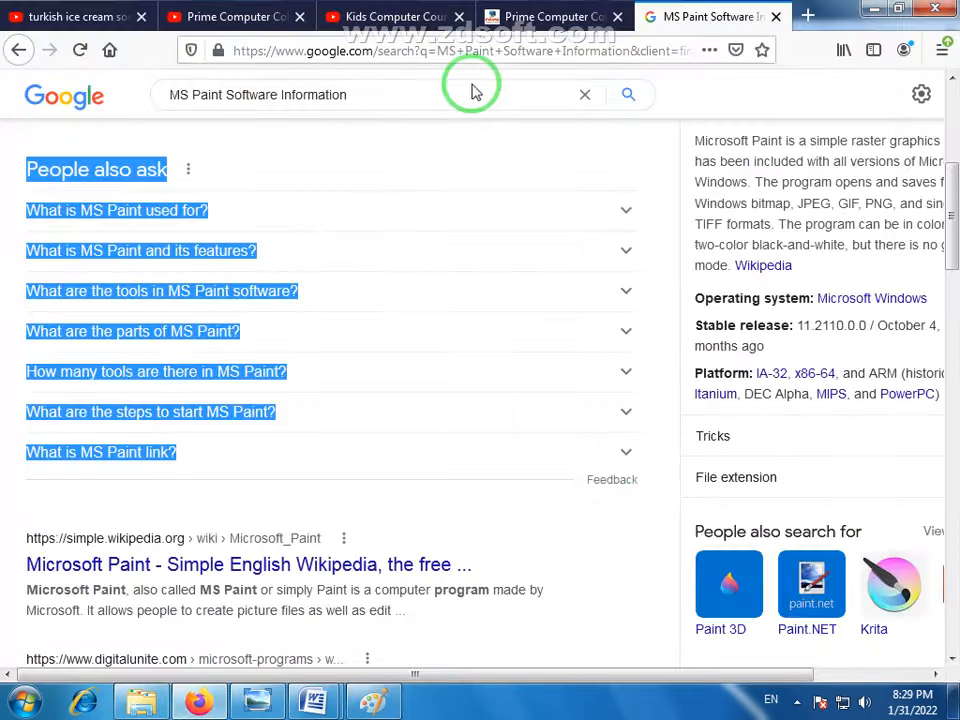
click(216, 17)
scroll(600, 440, down, 4)
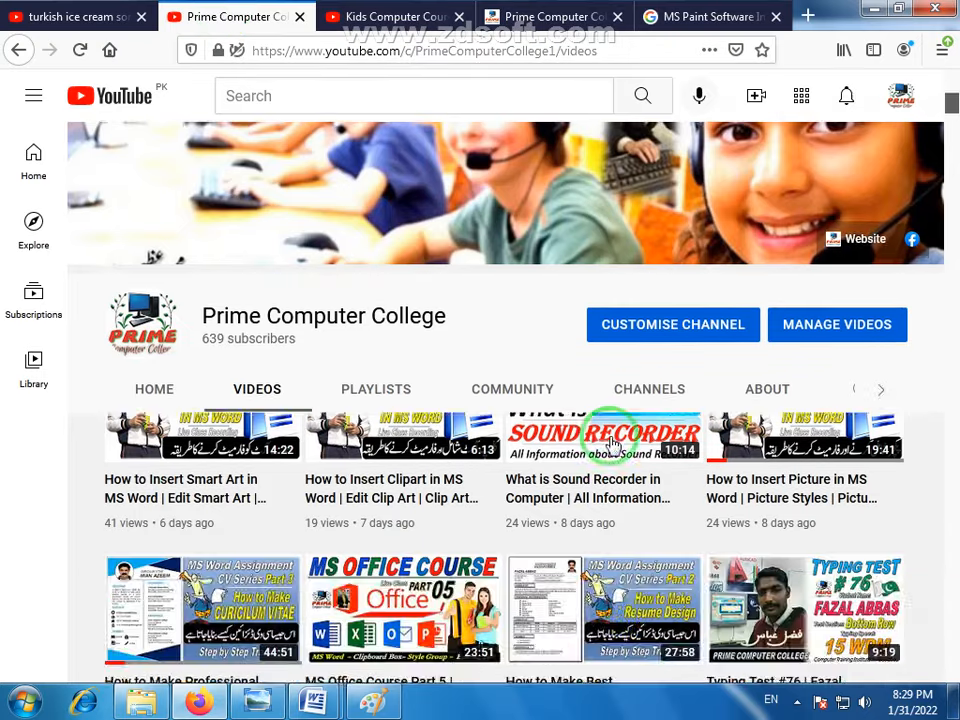
scroll(656, 472, down, 7)
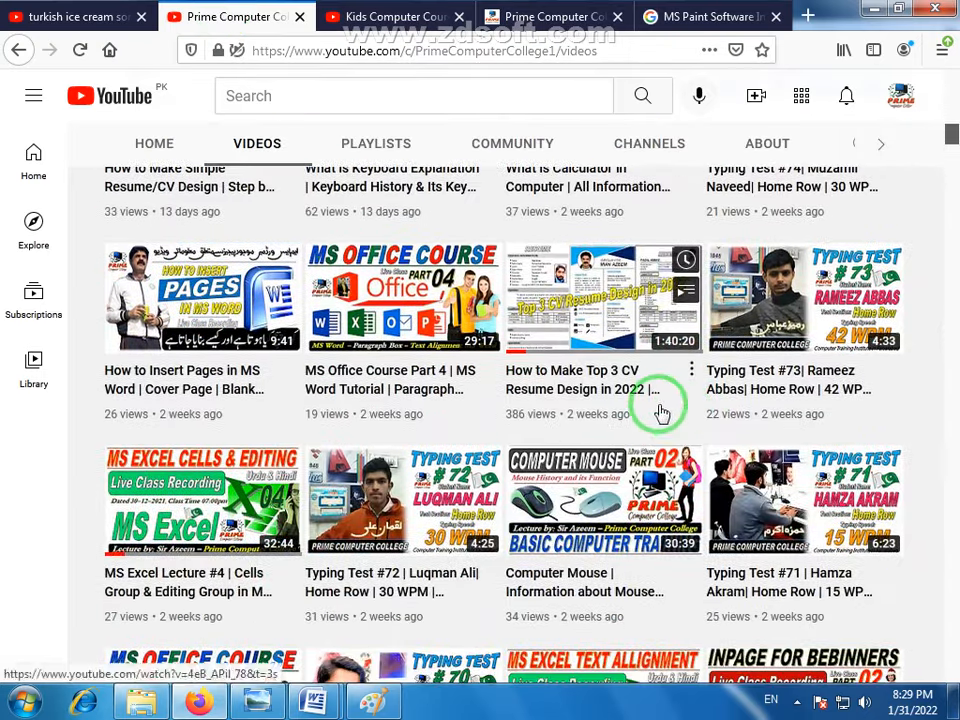
- Look through the course playlists on the channel's home page as far as the MS Paint section, and switch back to the drawing in Paint
click(152, 140)
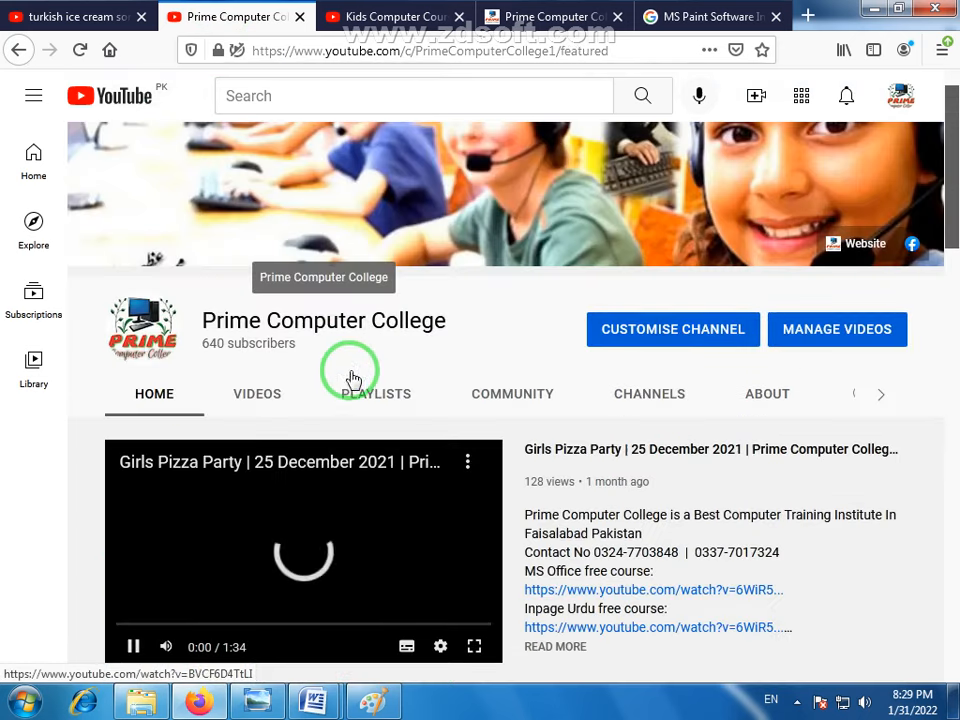
scroll(358, 330, down, 2)
scroll(410, 437, down, 2)
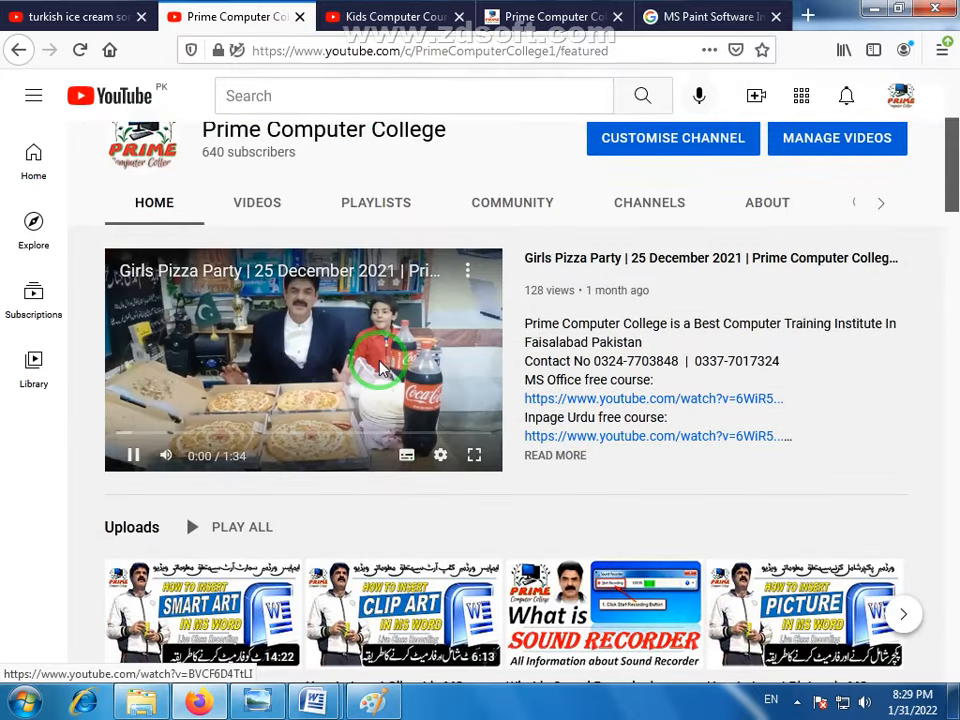
scroll(680, 460, down, 20)
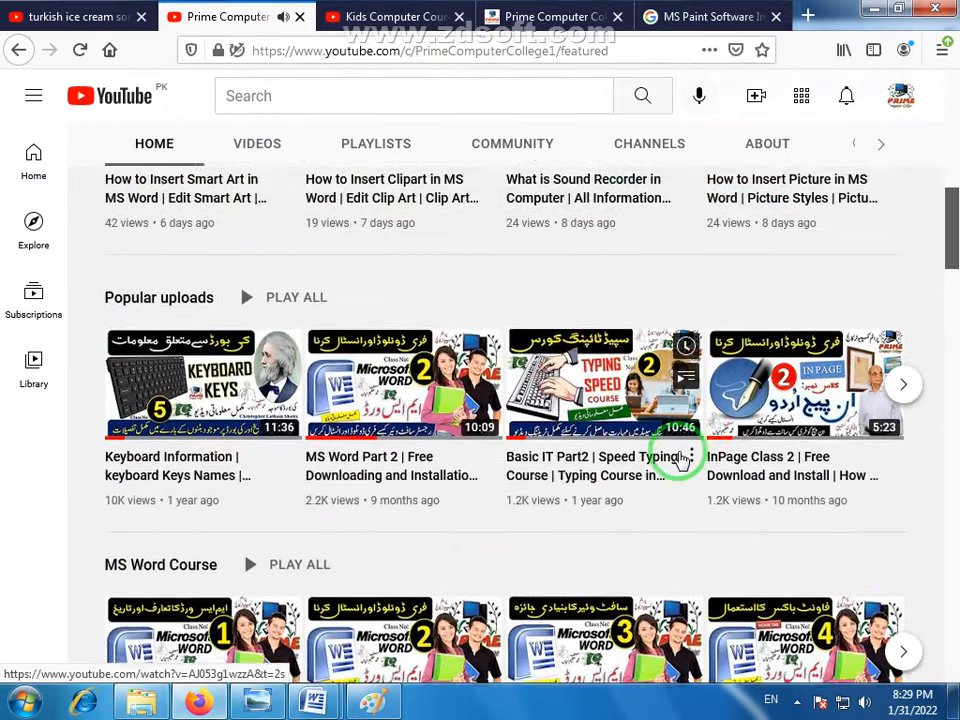
scroll(679, 457, down, 14)
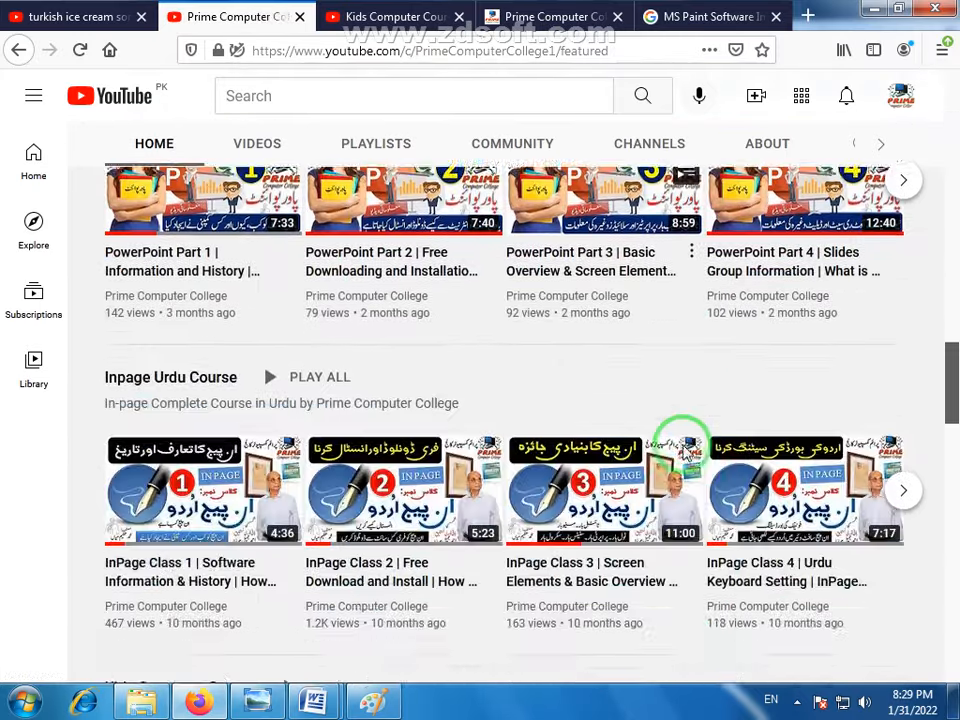
scroll(679, 457, down, 11)
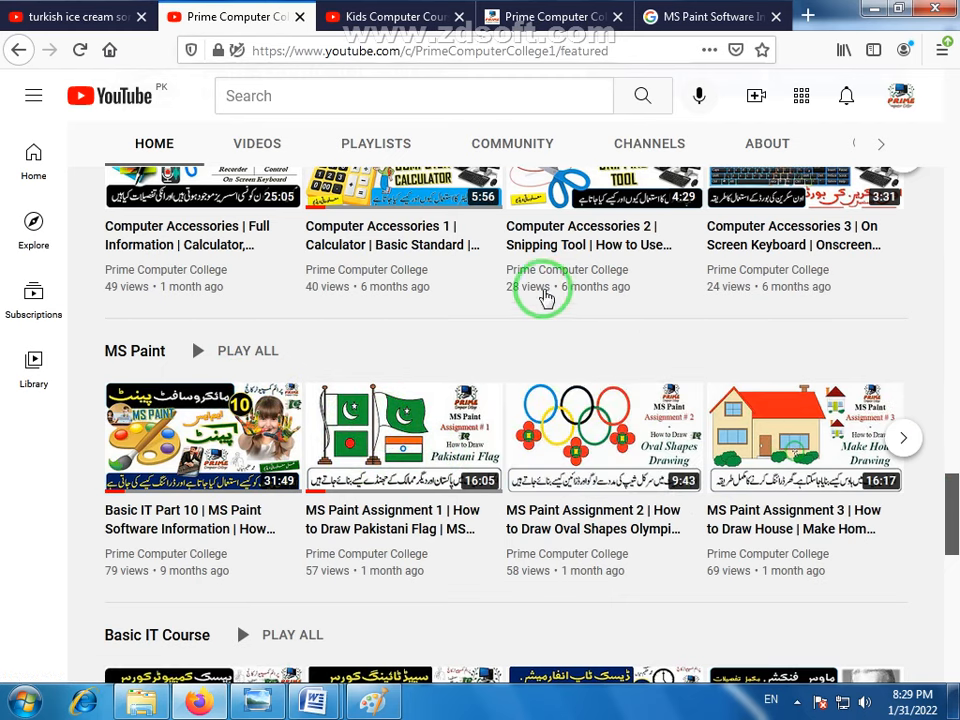
scroll(545, 298, up, 5)
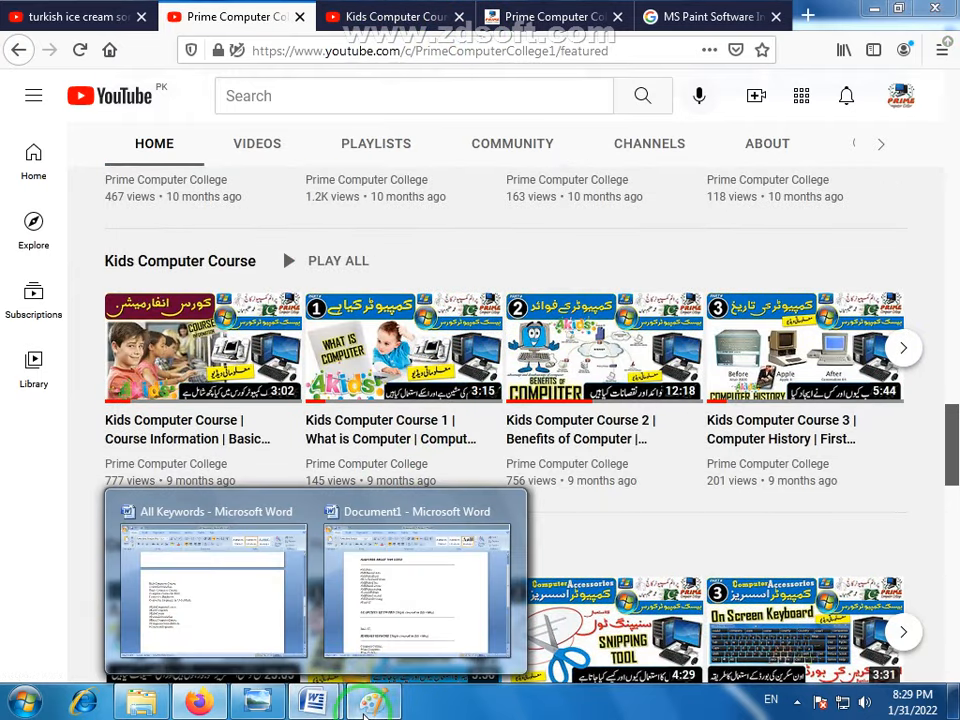
click(368, 705)
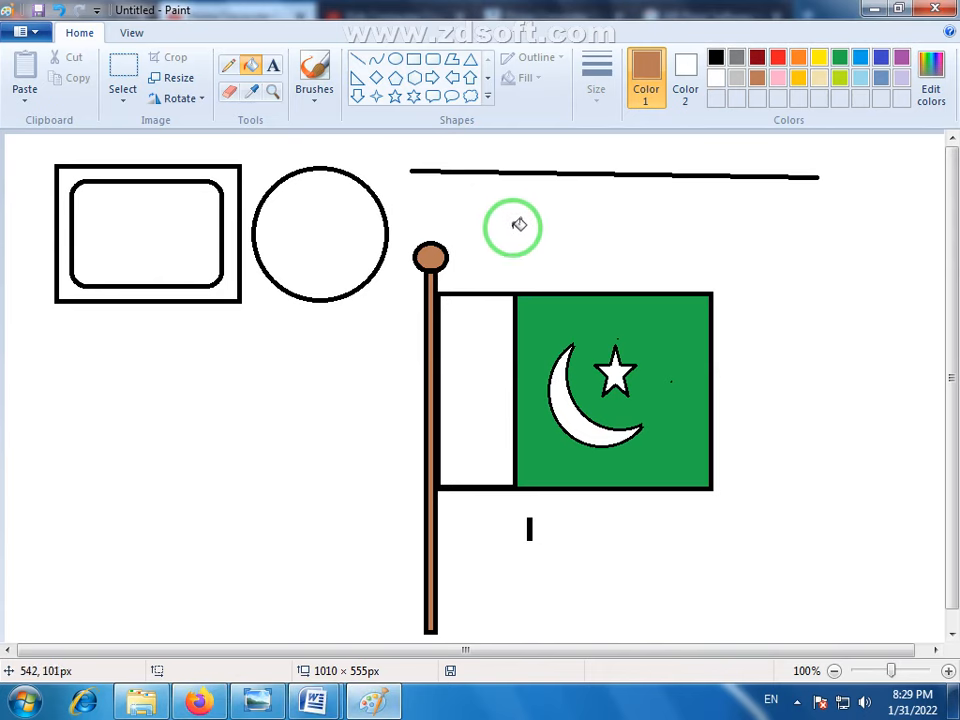
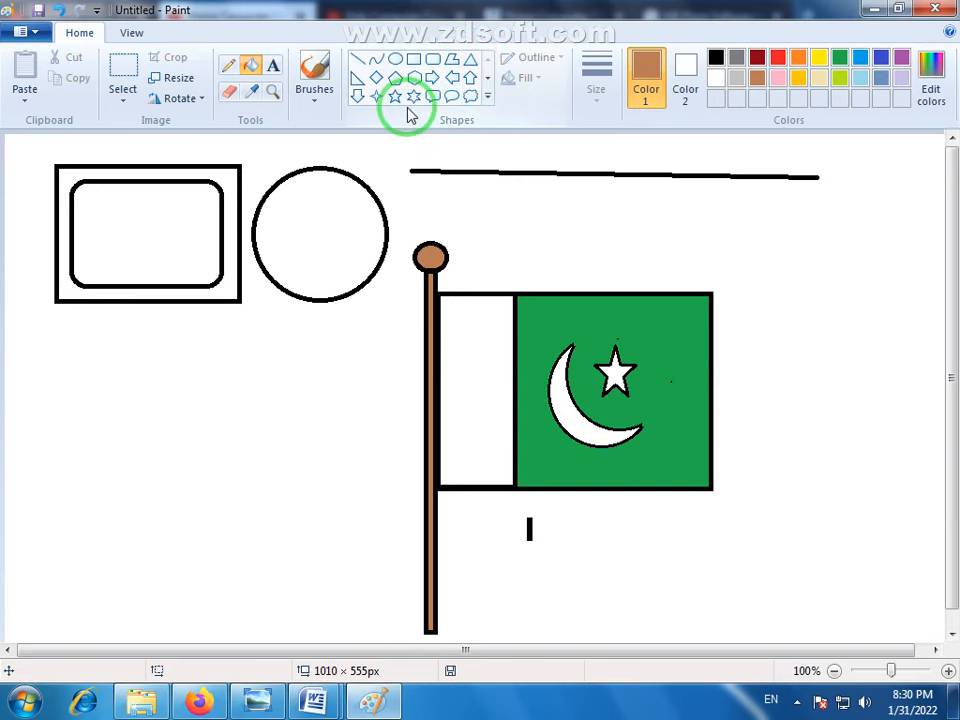
- Draw a black triangle about 168 × 189 px beside the flag, and a right arrow beneath the rectangle and circle
click(474, 68)
drag(756, 212, 912, 388)
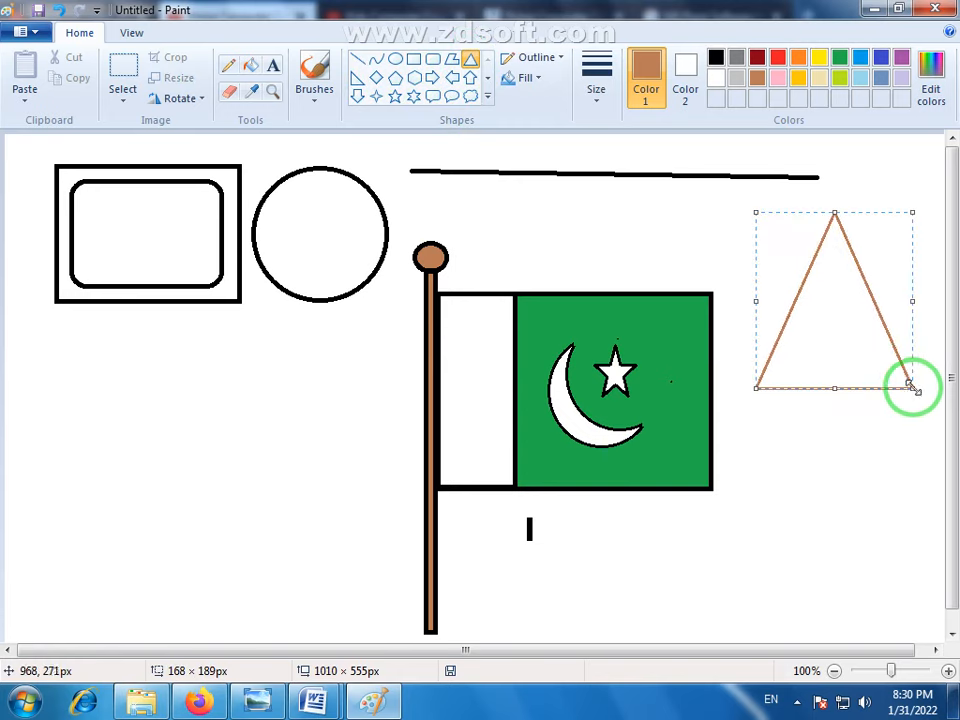
click(716, 58)
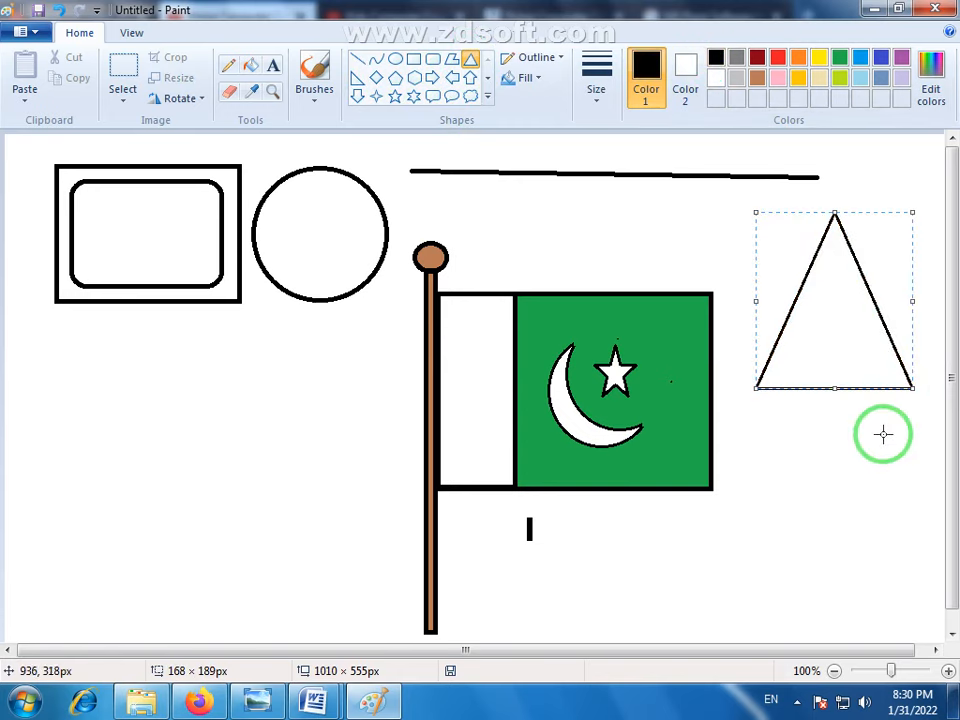
click(435, 79)
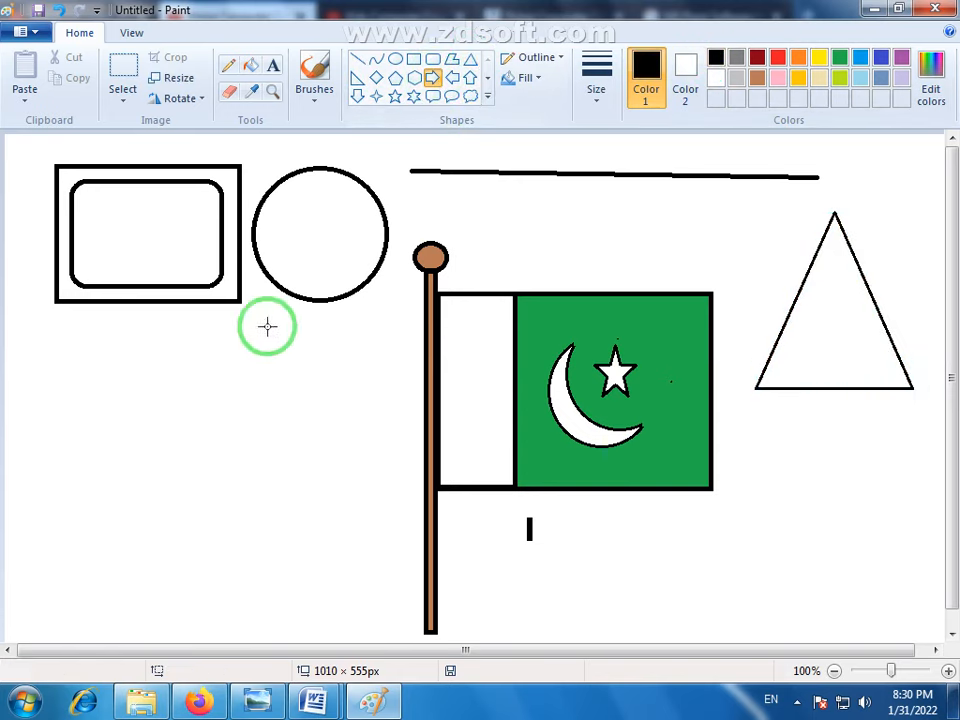
mouse_move(77, 343)
mouse_down()
mouse_move(356, 450)
mouse_move(380, 520)
mouse_move(397, 640)
mouse_move(412, 454)
mouse_move(371, 428)
mouse_move(387, 411)
mouse_up()
- Draw a cloud callout below the arrow, and a tall four-point star between the cloud and the flagpole
click(470, 96)
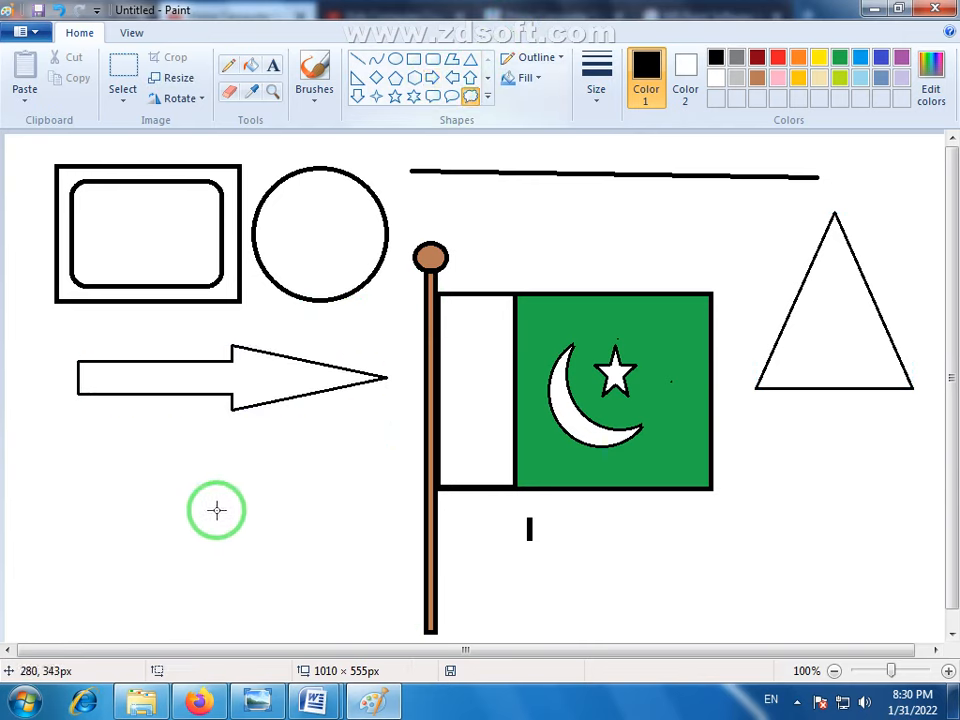
drag(90, 444, 268, 619)
click(336, 471)
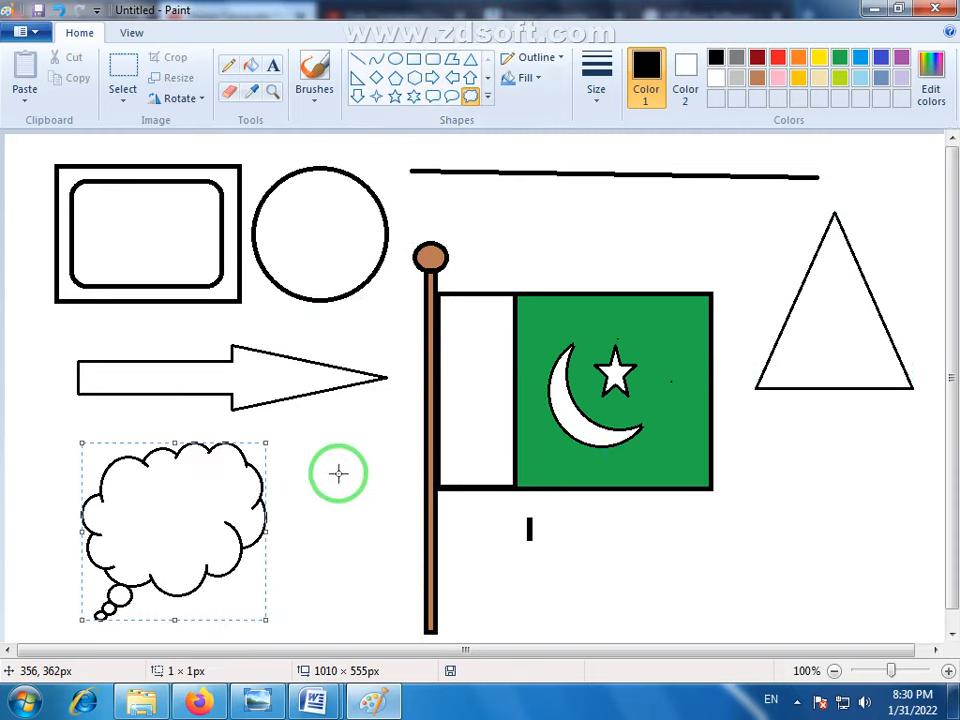
click(378, 98)
drag(309, 459, 410, 603)
click(537, 590)
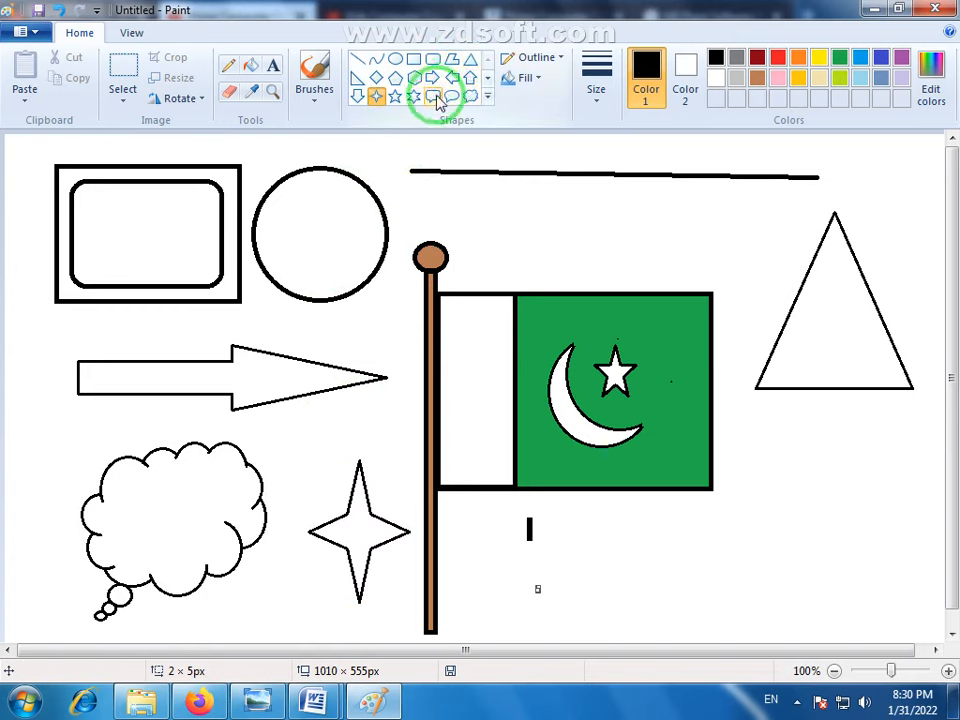
- Draw a large heart below the triangle
click(488, 97)
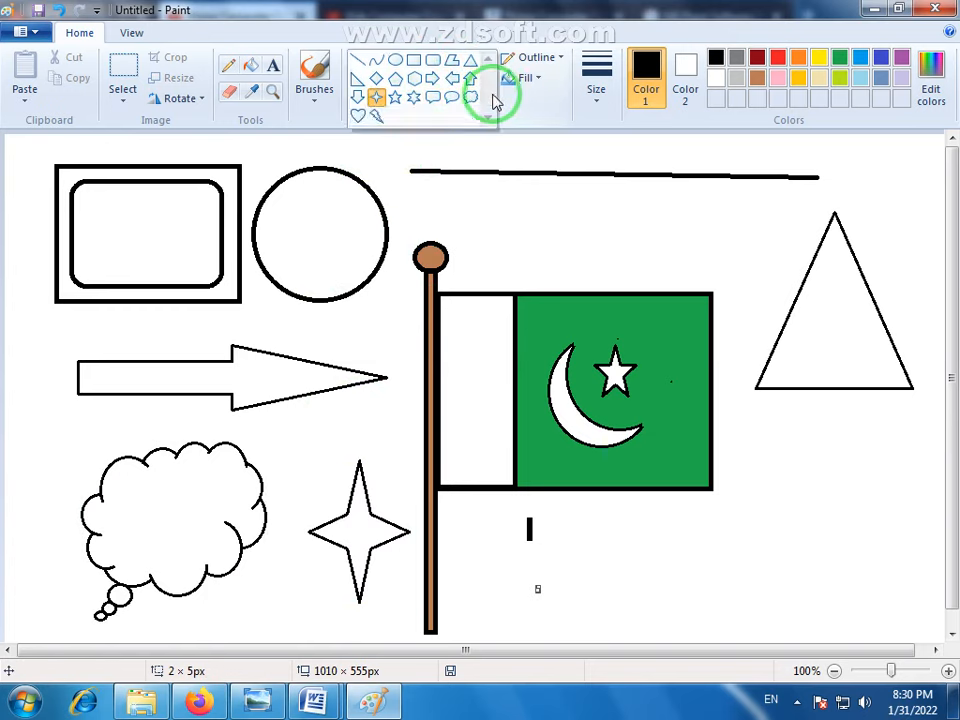
click(358, 118)
drag(745, 447, 929, 629)
click(721, 604)
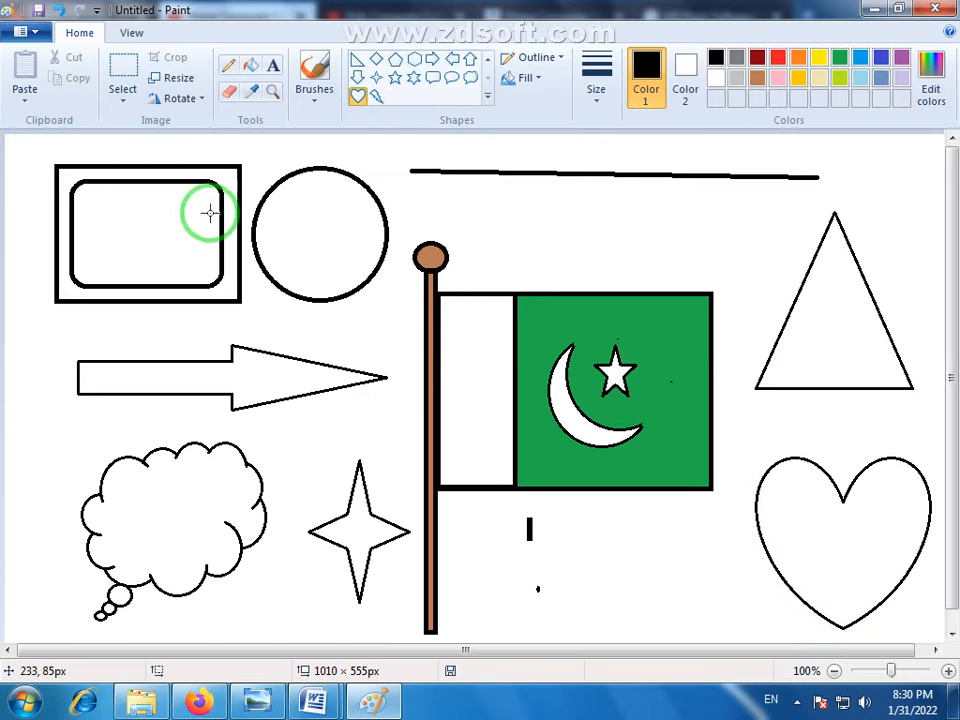
- Select the whole drawing, shrink it to about 480 × 311 px and move it to the canvas's upper-left corner
click(121, 68)
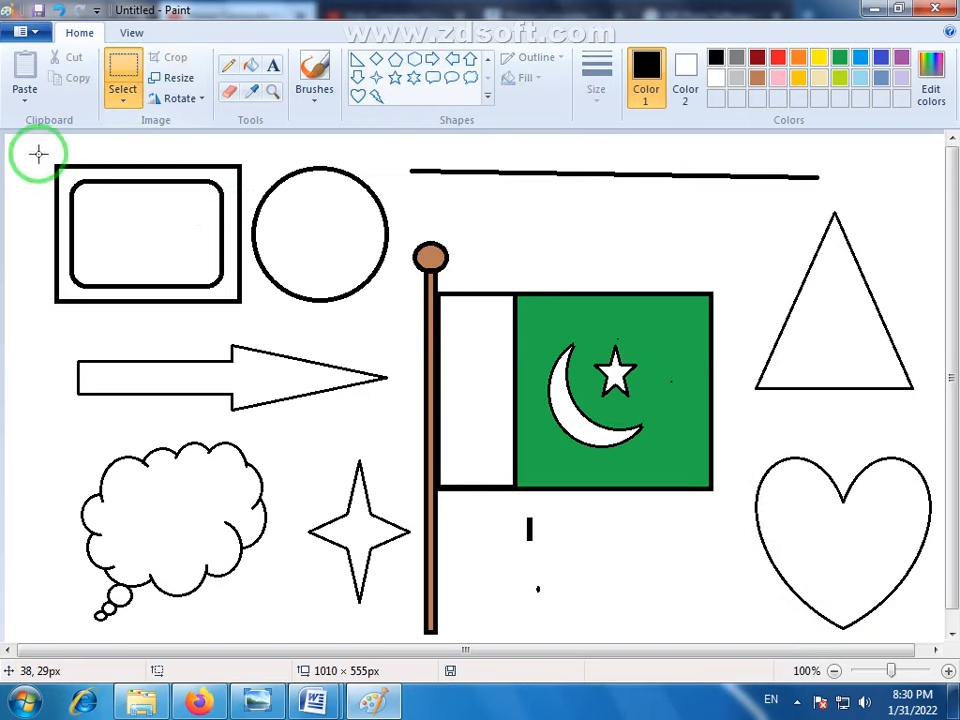
drag(28, 143, 936, 640)
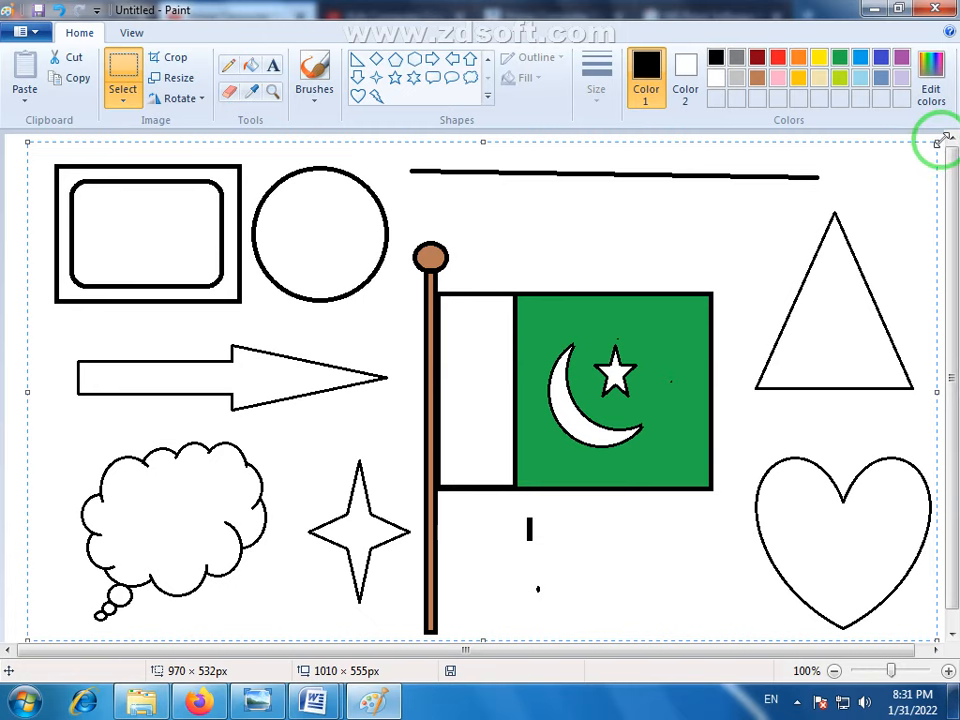
mouse_move(938, 143)
mouse_down()
mouse_move(836, 204)
mouse_move(439, 332)
mouse_move(505, 382)
mouse_move(478, 349)
mouse_up()
mouse_move(369, 467)
mouse_down()
mouse_move(343, 285)
mouse_move(327, 273)
mouse_up()
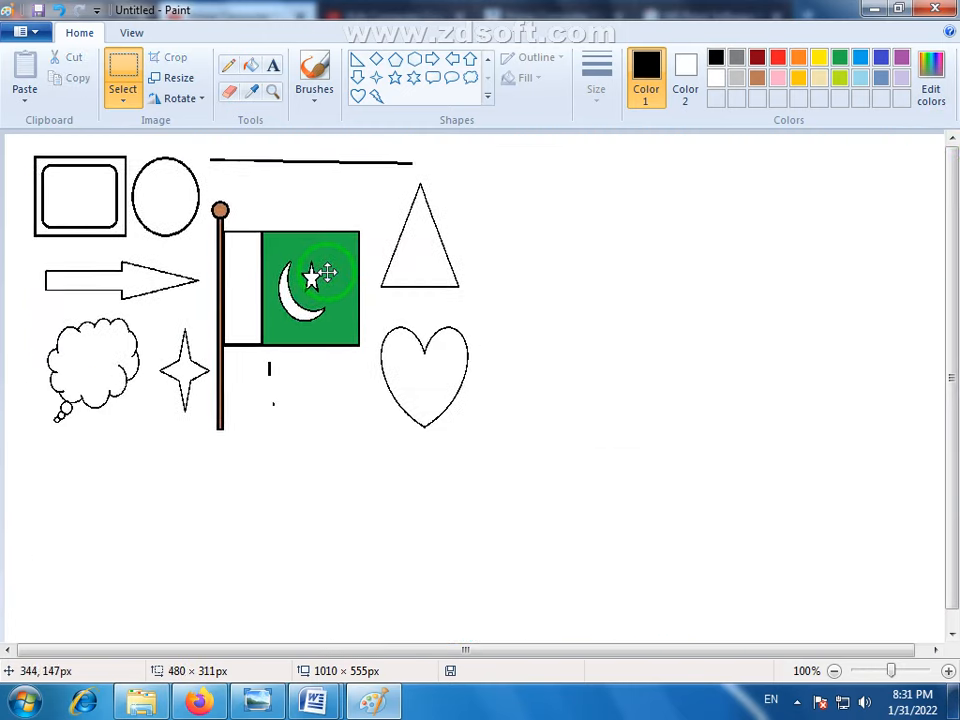
drag(564, 499, 554, 457)
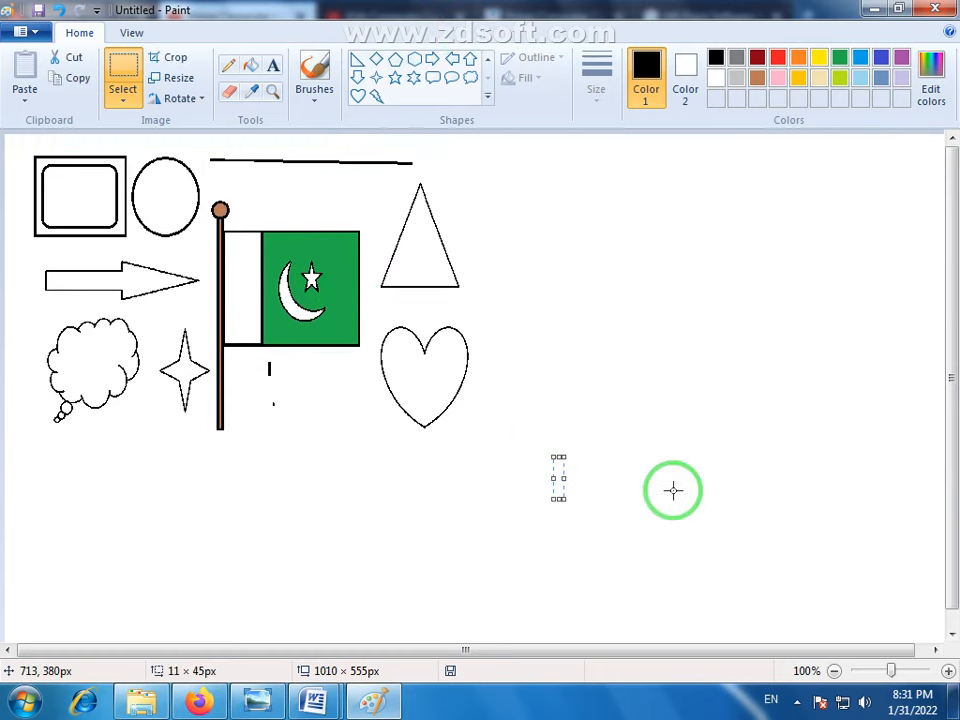
click(629, 449)
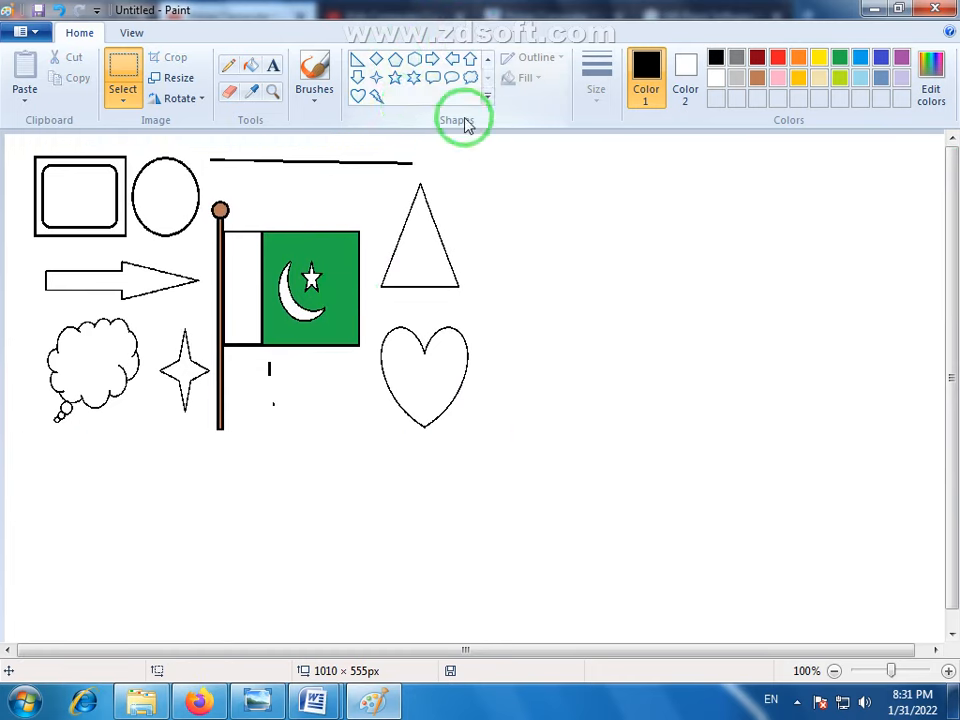
- With the Curve tool at the third line thickness, draw a horizontal line about 334 px long in the empty area beside the shrunken drawing
click(487, 98)
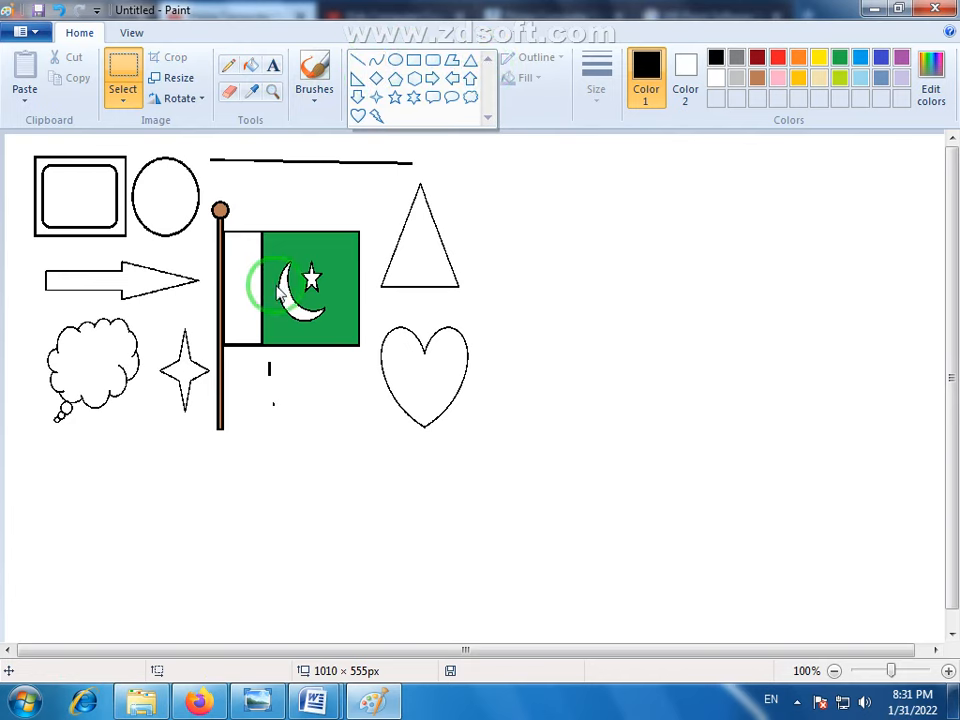
click(376, 68)
click(597, 100)
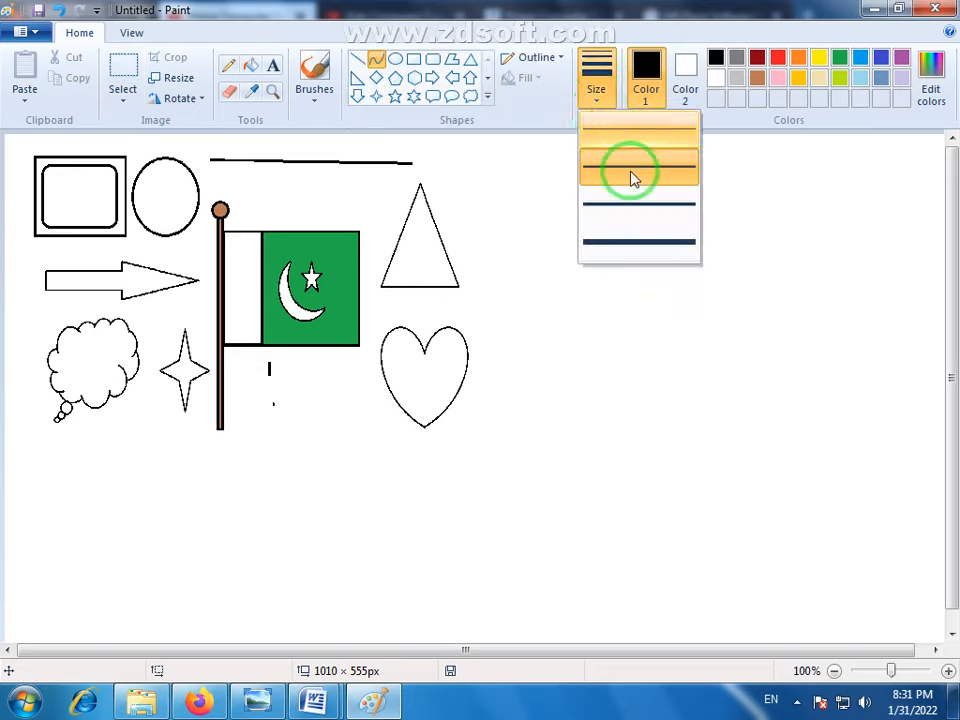
click(636, 167)
click(596, 105)
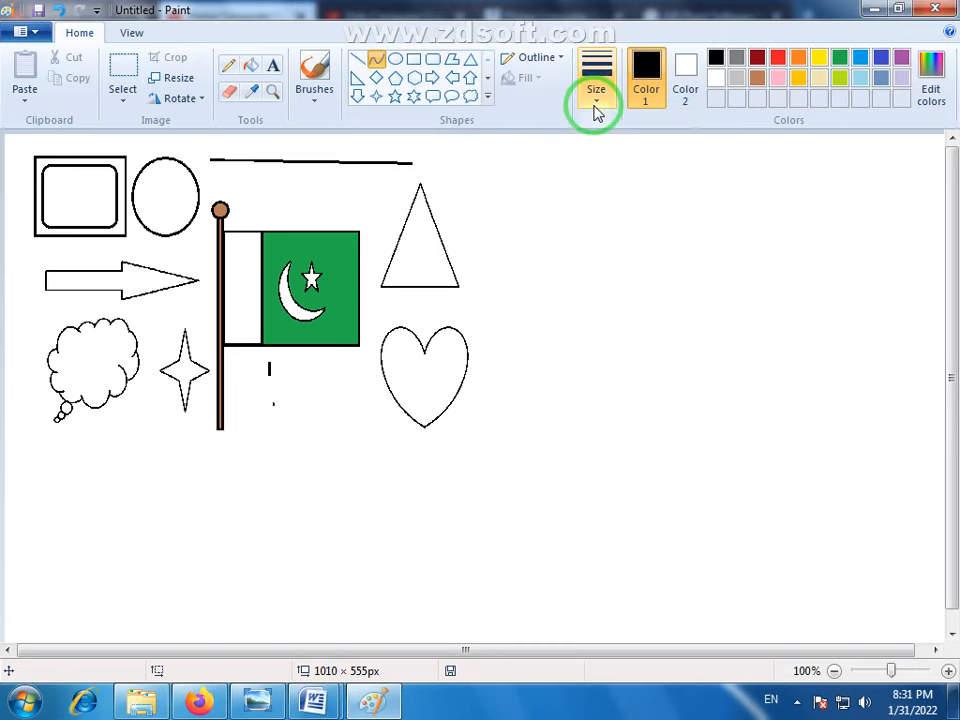
click(617, 205)
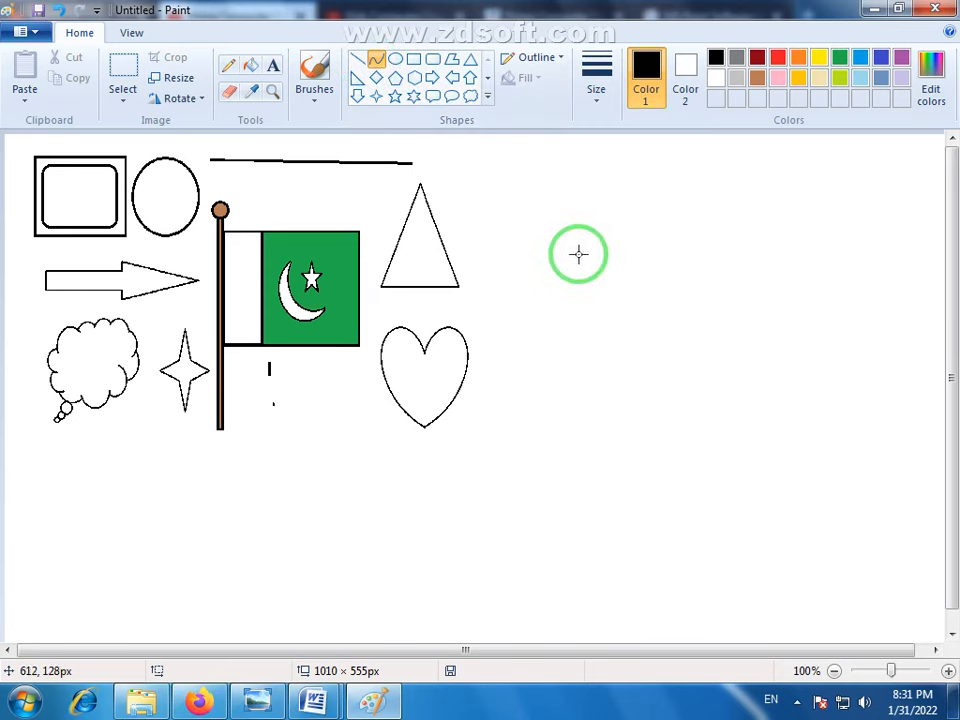
drag(579, 256, 888, 258)
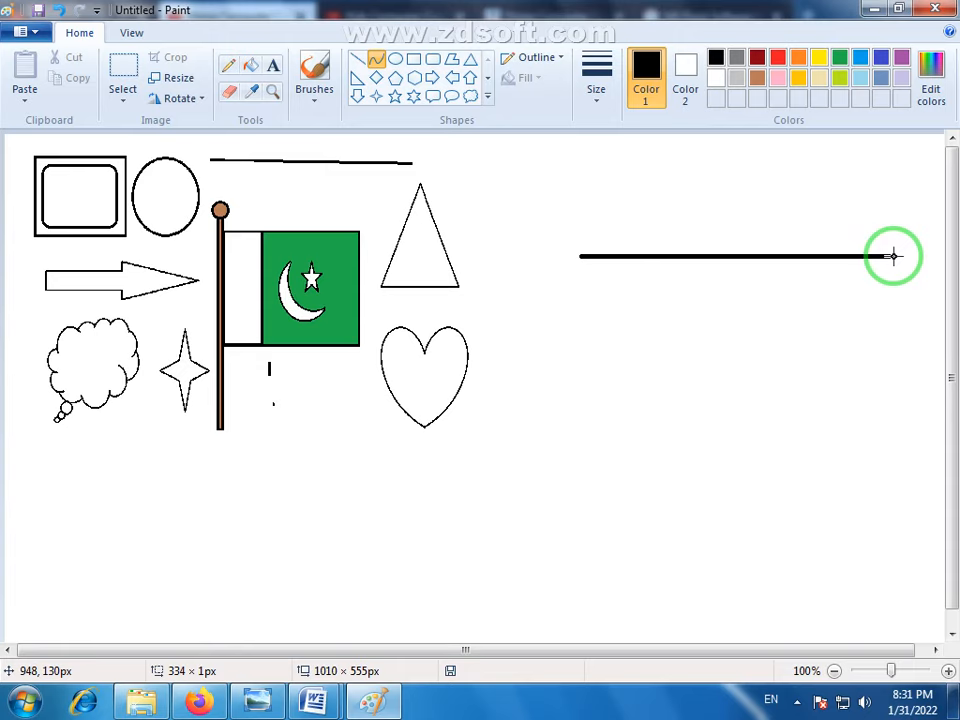
drag(893, 256, 895, 257)
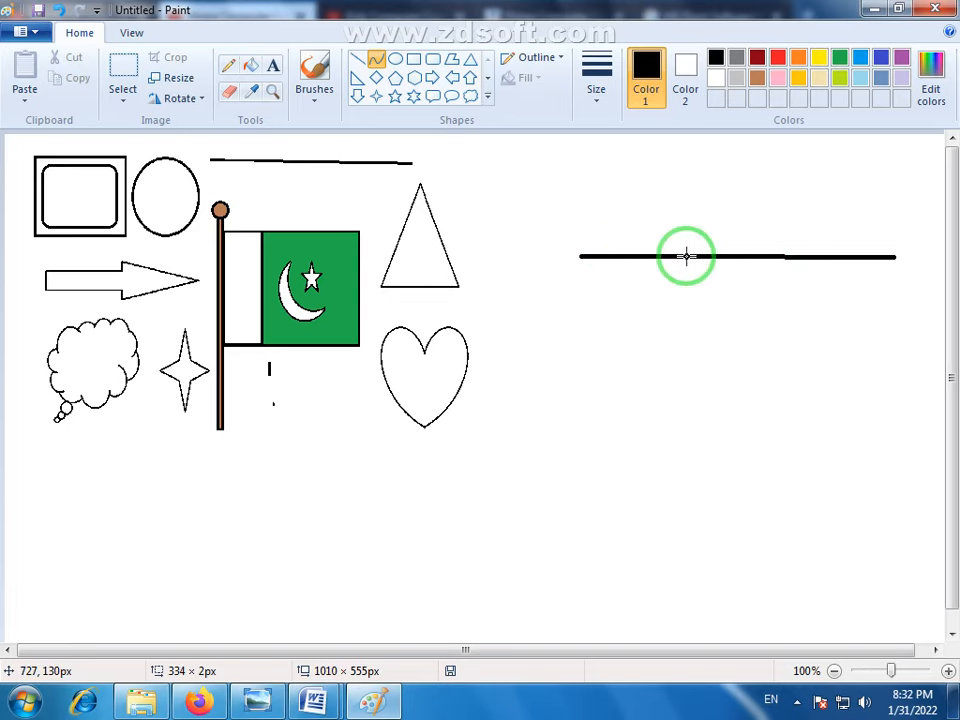
- Bend the line upward in its left half and downward in its right half to form a wave, and nudge it slightly up and left
drag(686, 257, 697, 186)
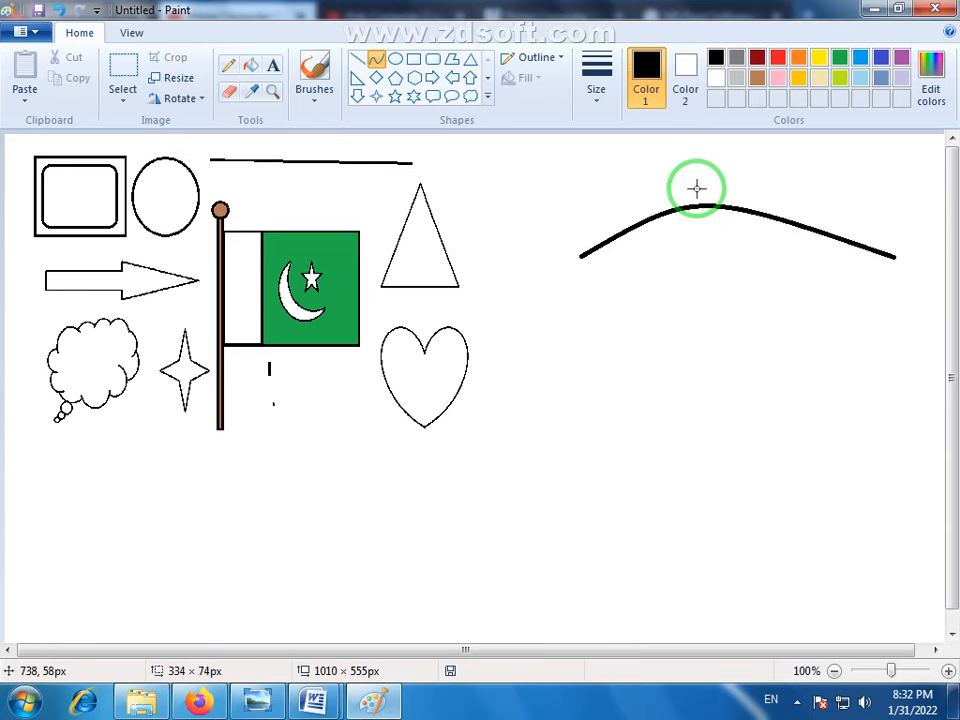
mouse_move(697, 188)
mouse_down()
mouse_move(696, 180)
mouse_move(699, 194)
mouse_up()
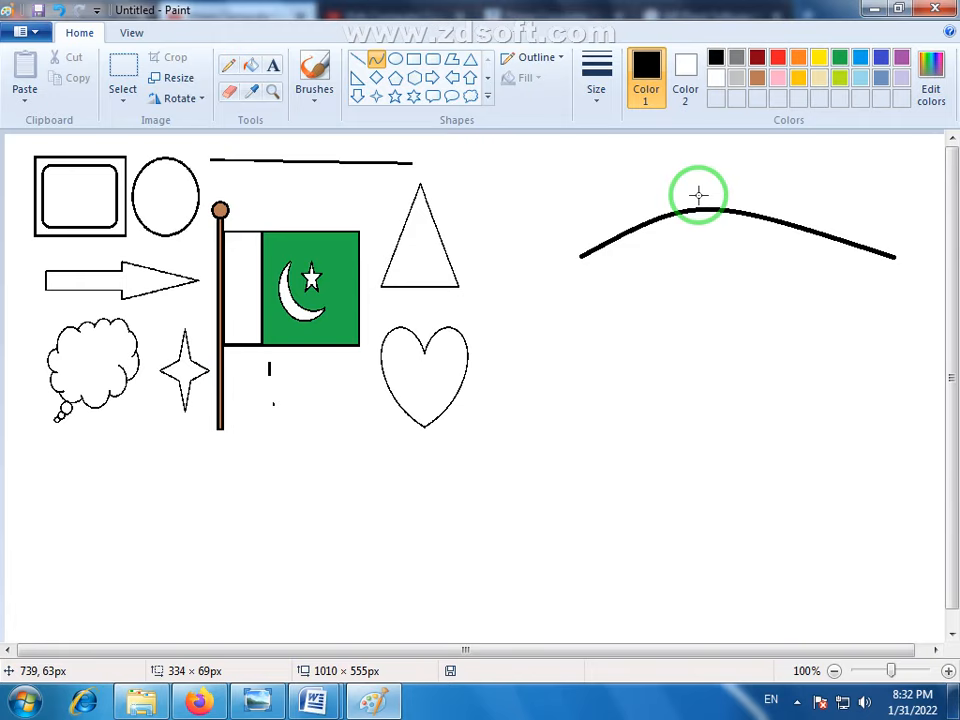
drag(698, 195, 657, 312)
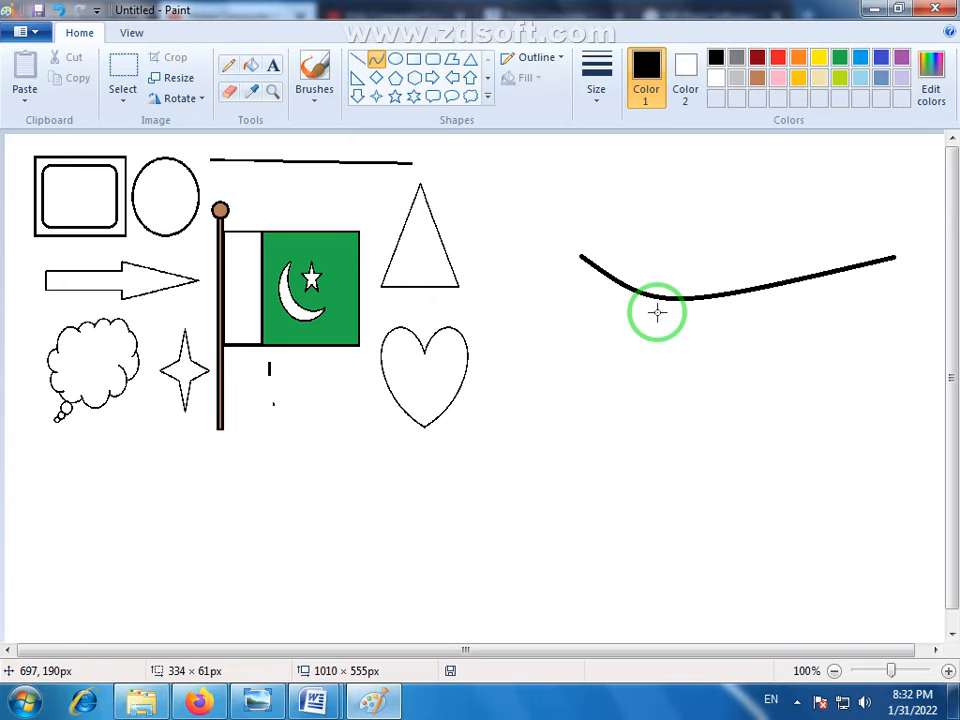
mouse_move(657, 312)
mouse_down()
mouse_move(648, 180)
mouse_move(644, 337)
mouse_move(623, 185)
mouse_move(651, 183)
mouse_move(641, 185)
mouse_move(644, 199)
mouse_move(639, 193)
mouse_move(639, 233)
mouse_move(715, 240)
mouse_move(660, 238)
mouse_move(642, 249)
mouse_move(636, 156)
mouse_move(628, 298)
mouse_move(643, 272)
mouse_move(646, 201)
mouse_move(654, 215)
mouse_up()
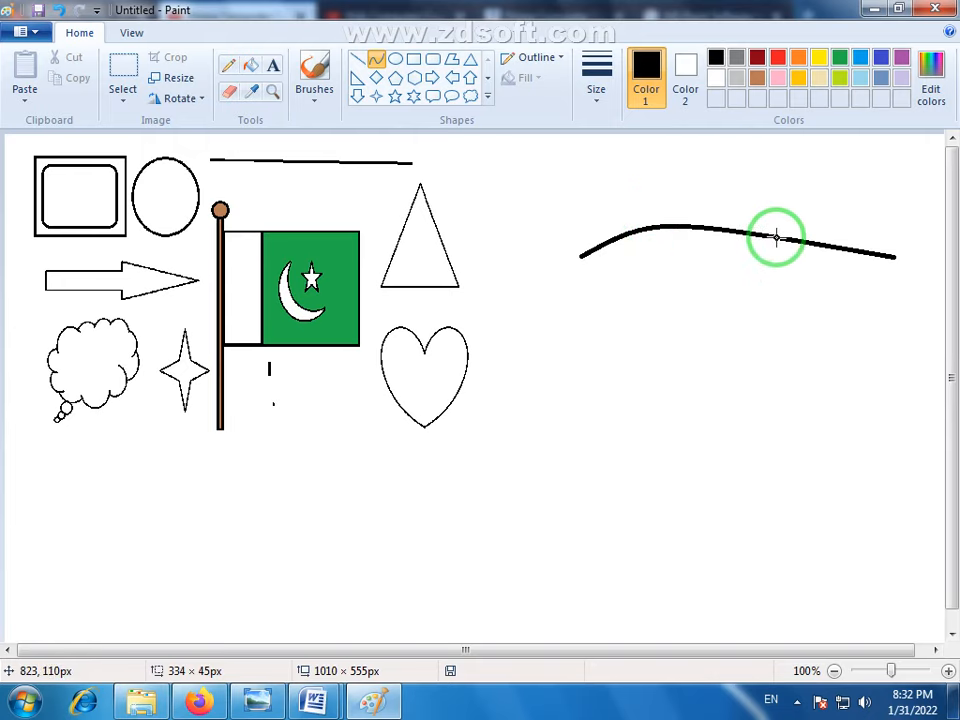
mouse_move(776, 237)
mouse_down()
mouse_move(718, 321)
mouse_move(665, 324)
mouse_move(697, 297)
mouse_move(705, 388)
mouse_move(703, 351)
mouse_move(713, 333)
mouse_move(728, 331)
mouse_up()
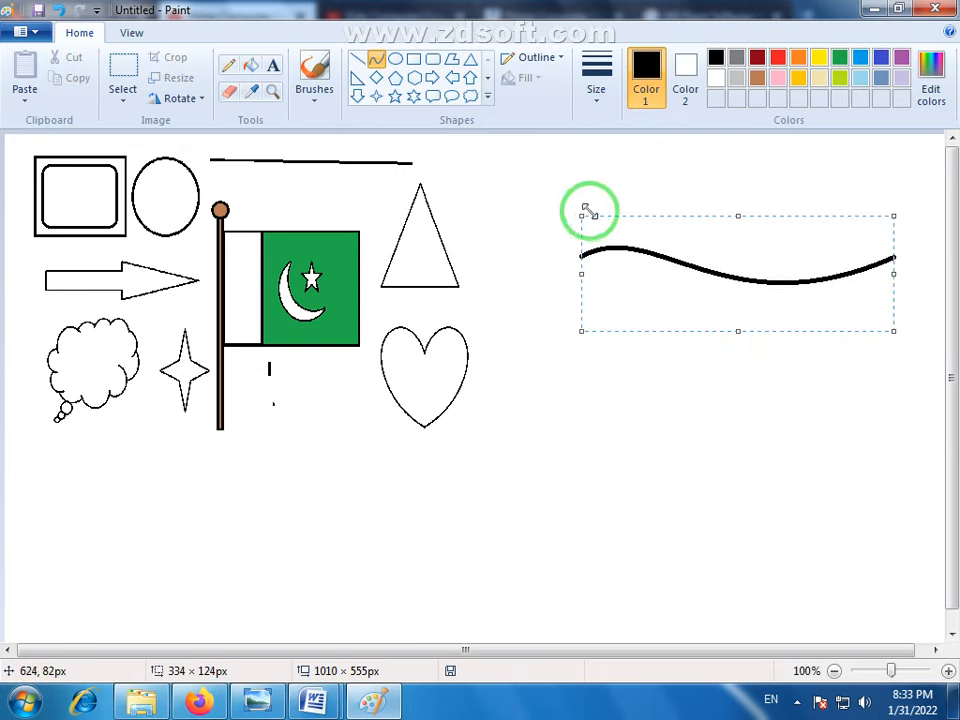
mouse_move(750, 284)
mouse_down()
mouse_move(735, 287)
mouse_move(750, 281)
mouse_up()
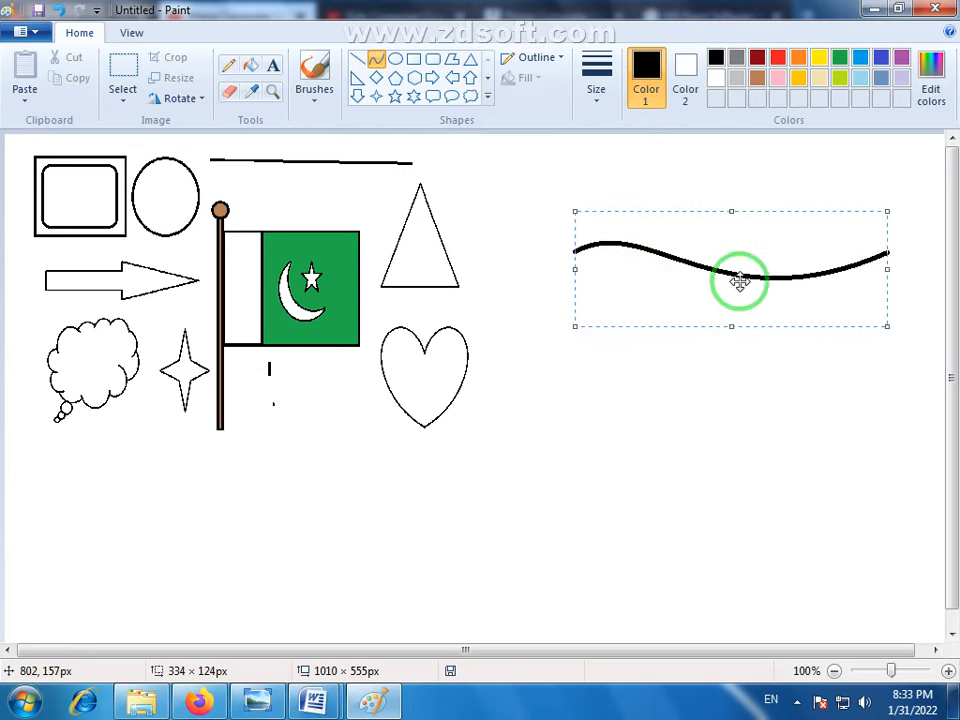
click(733, 369)
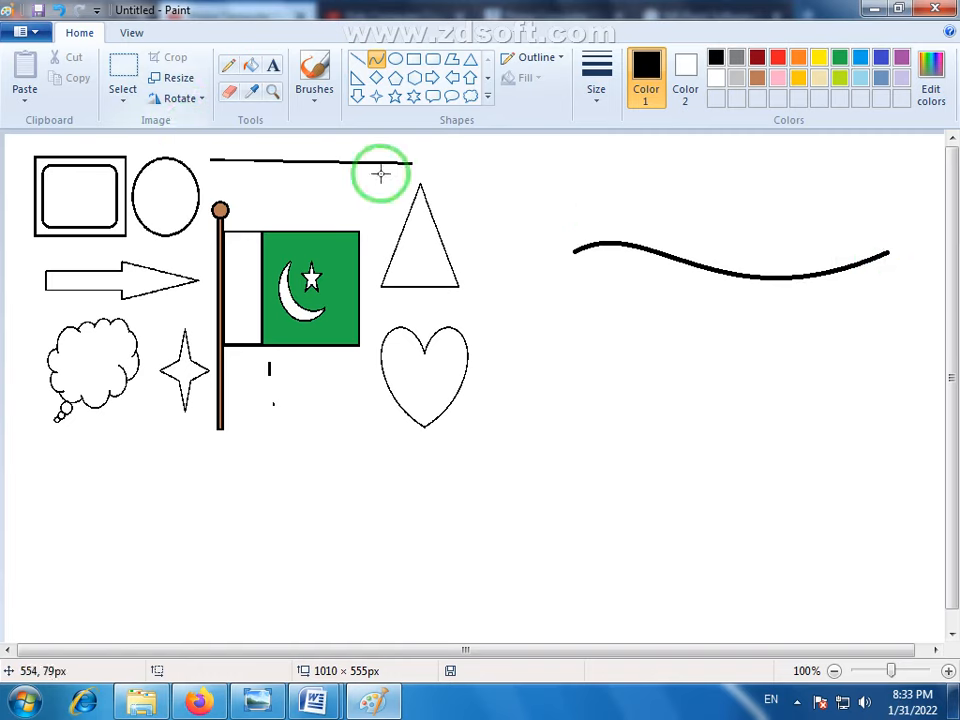
- Select the wavy line and place a copy of it directly below as the waving flag's lower edge
click(123, 68)
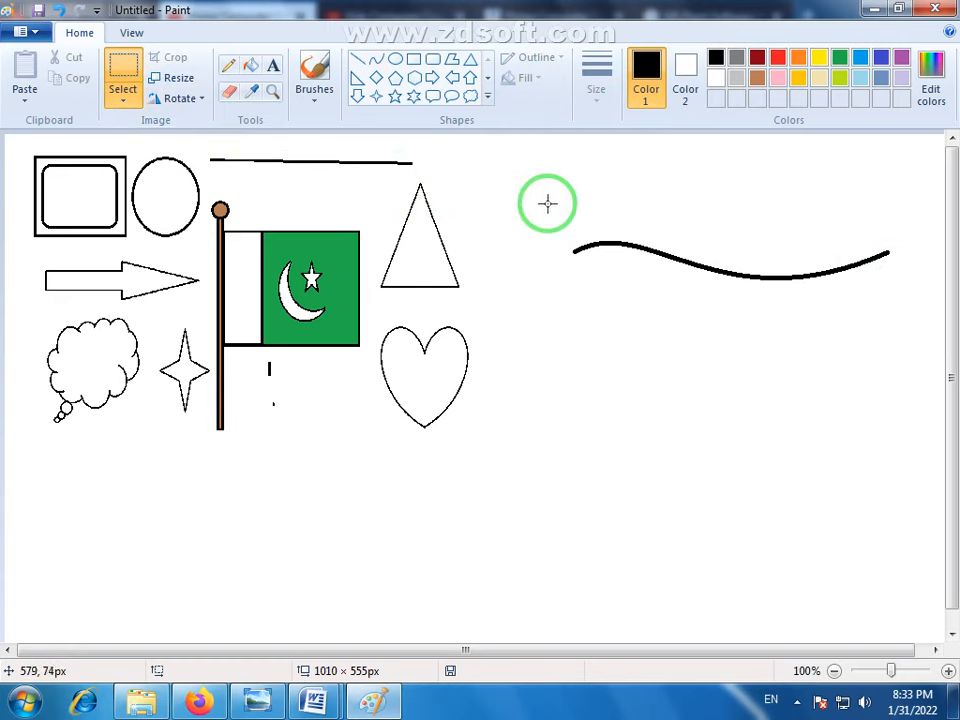
drag(552, 196, 908, 289)
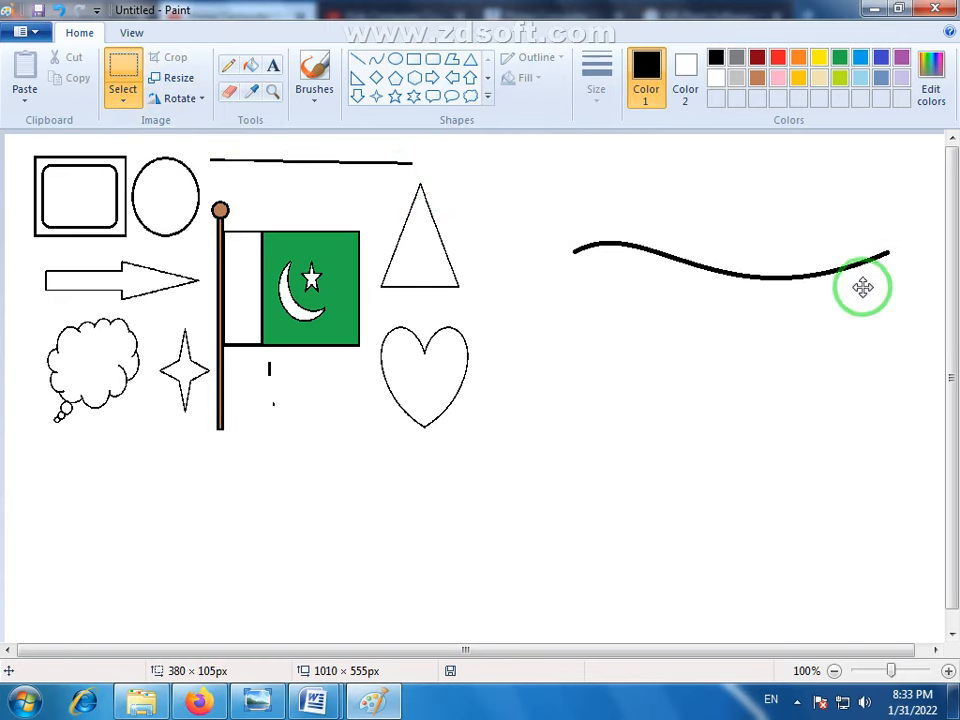
drag(754, 253, 754, 459)
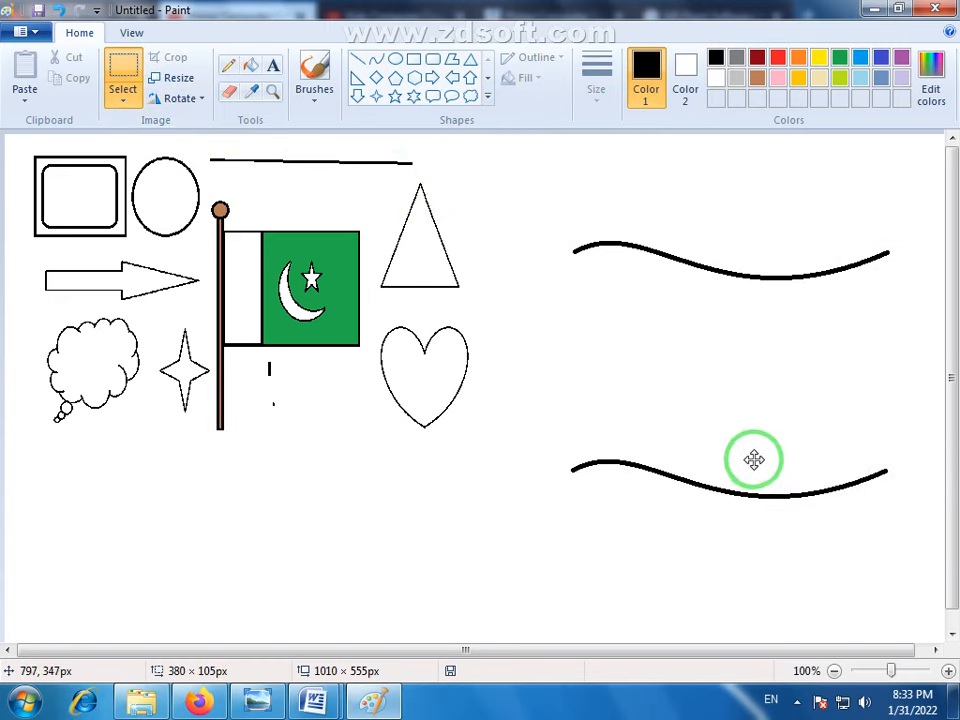
click(829, 569)
- Join the two wavy lines with straight vertical lines at both ends, plus a divider about a quarter of the way from the left edge
click(358, 59)
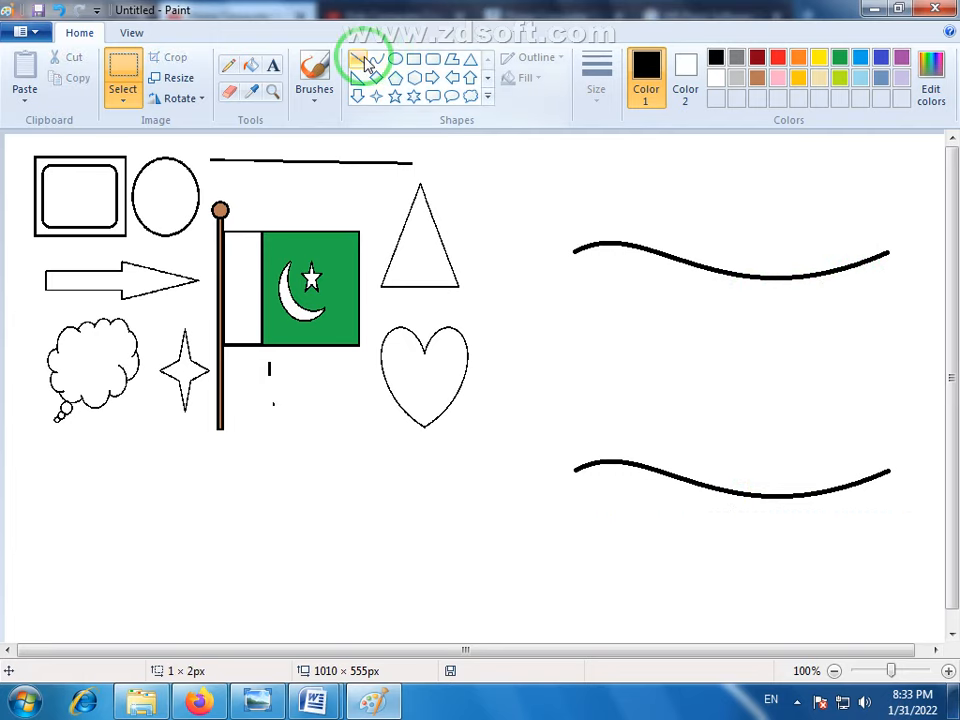
drag(574, 251, 574, 472)
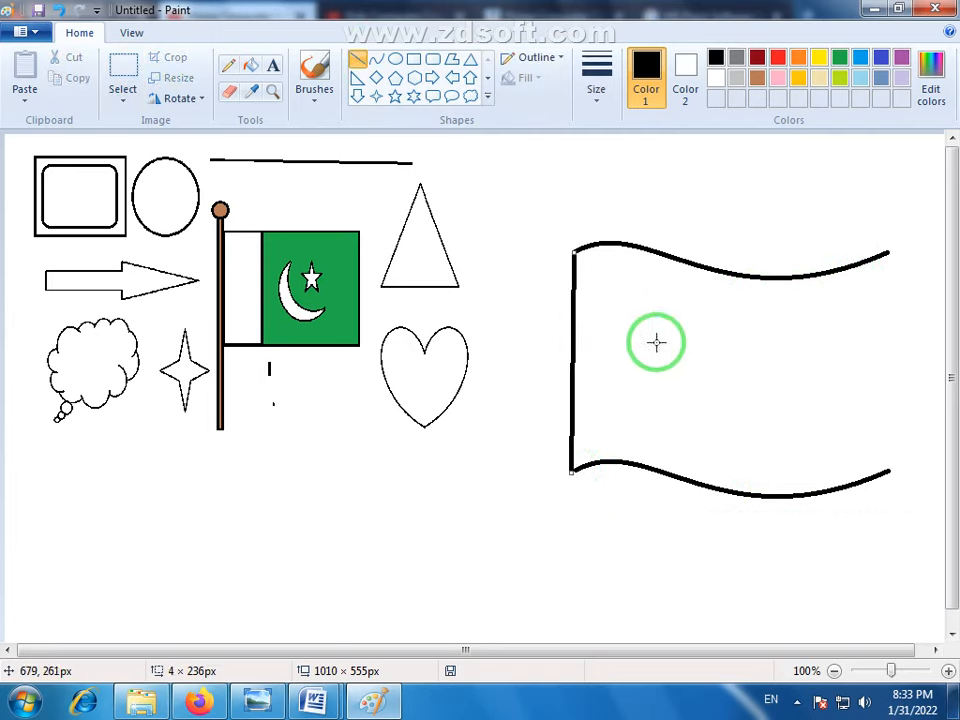
drag(659, 254, 651, 465)
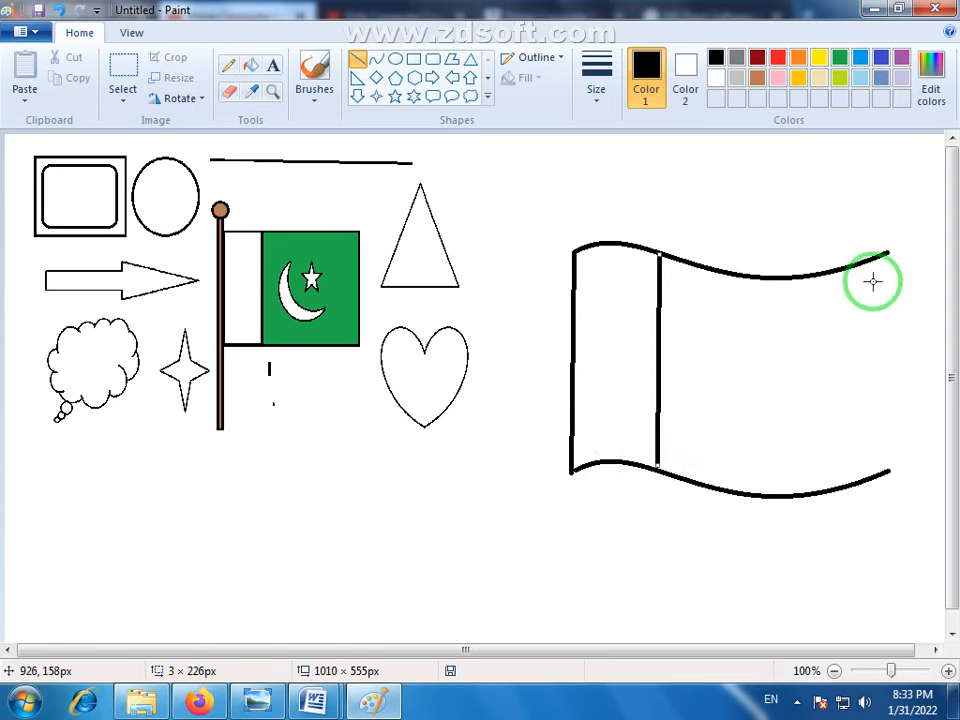
drag(888, 252, 887, 472)
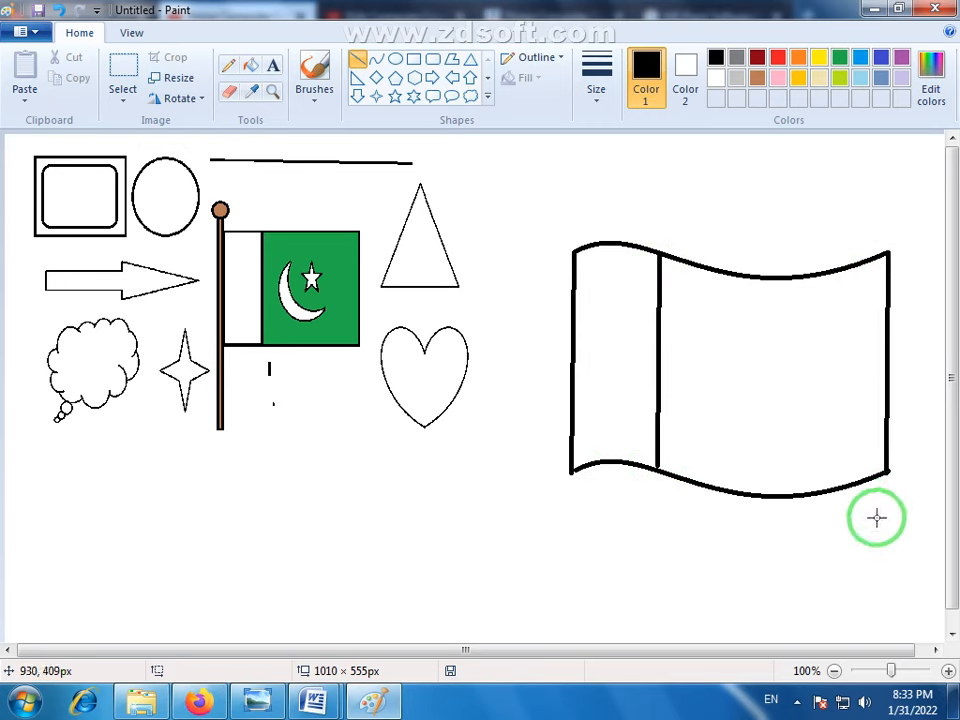
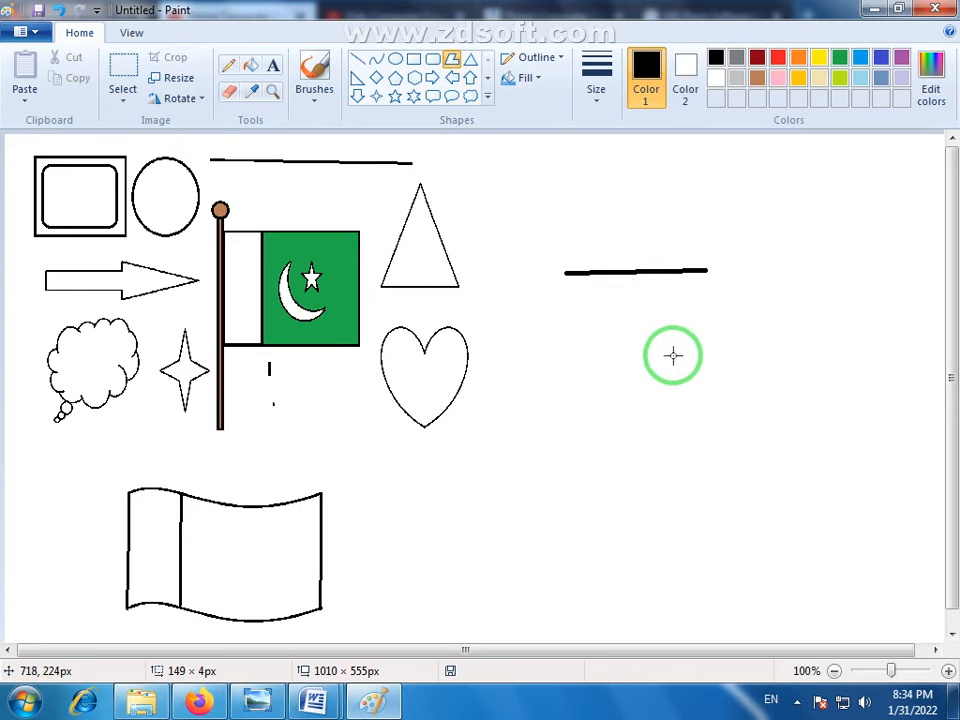
- Continue the polygon from its first horizontal edge and close it as an irregular outline about 321 × 278 px with a zigzag side
click(652, 418)
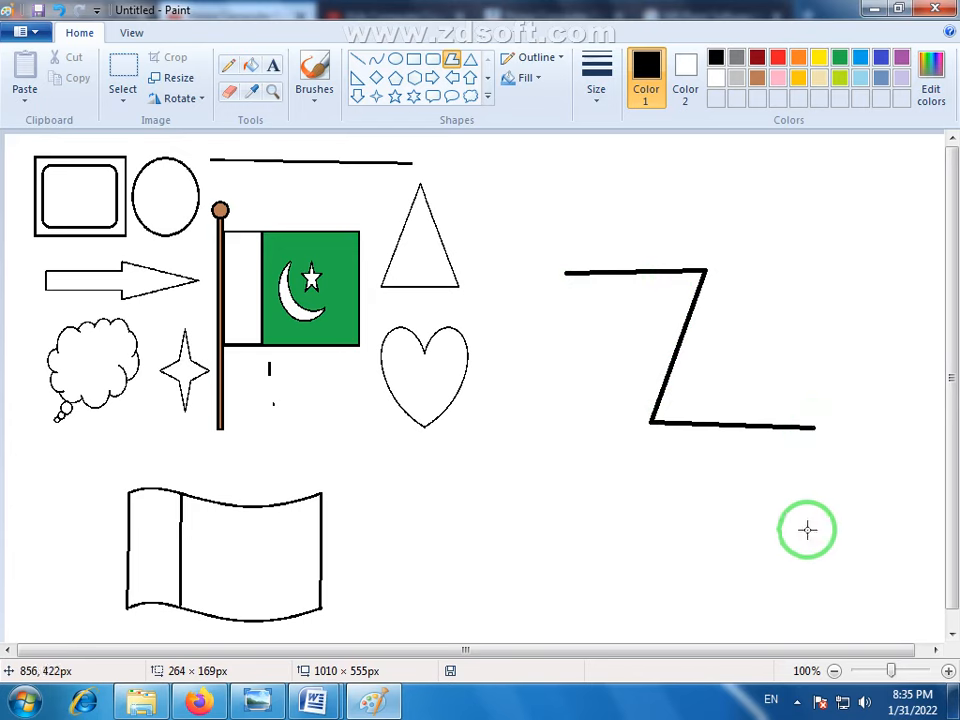
click(512, 491)
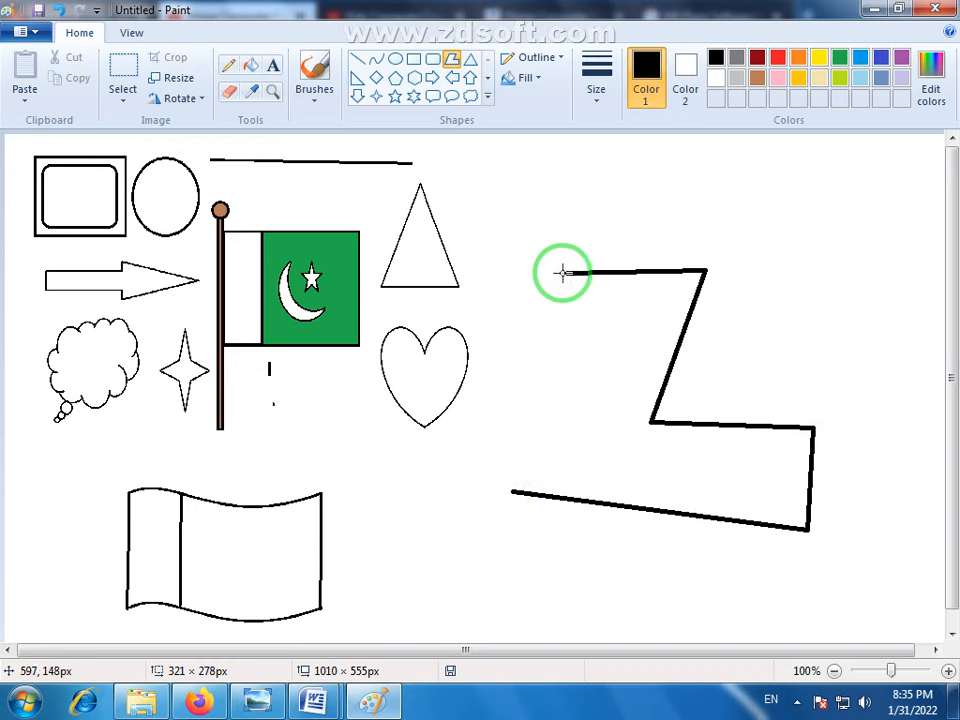
click(578, 407)
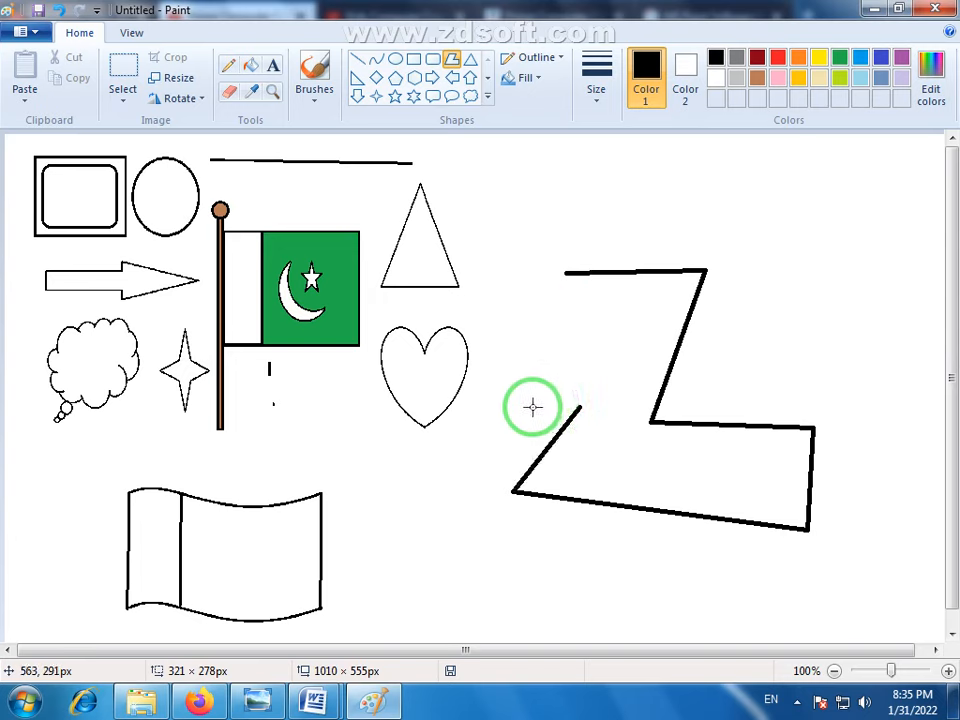
click(532, 406)
click(592, 363)
click(538, 360)
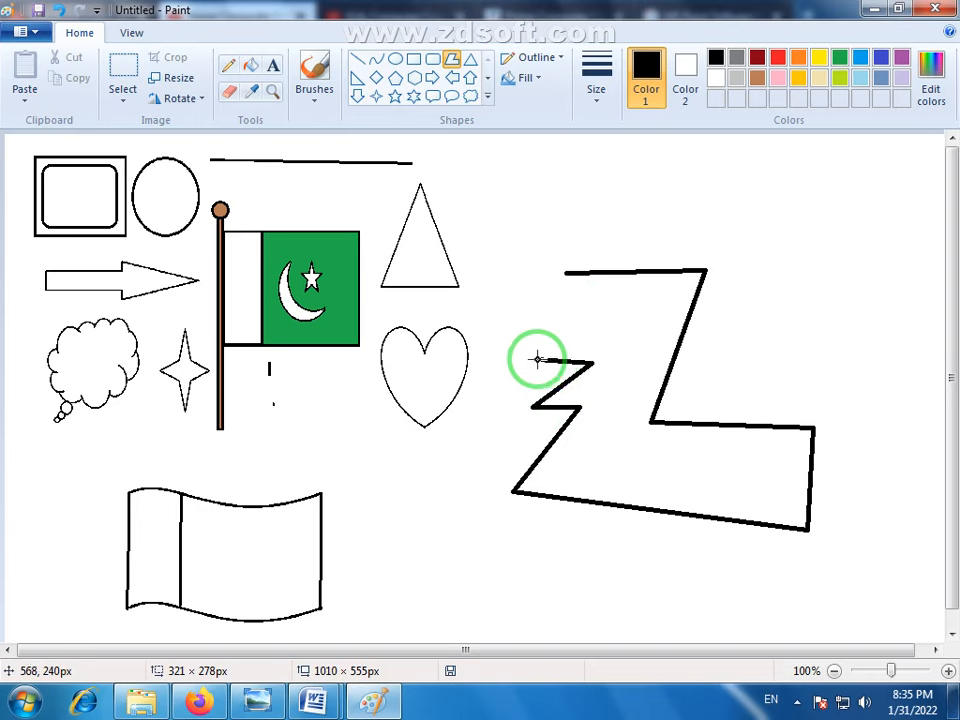
click(597, 316)
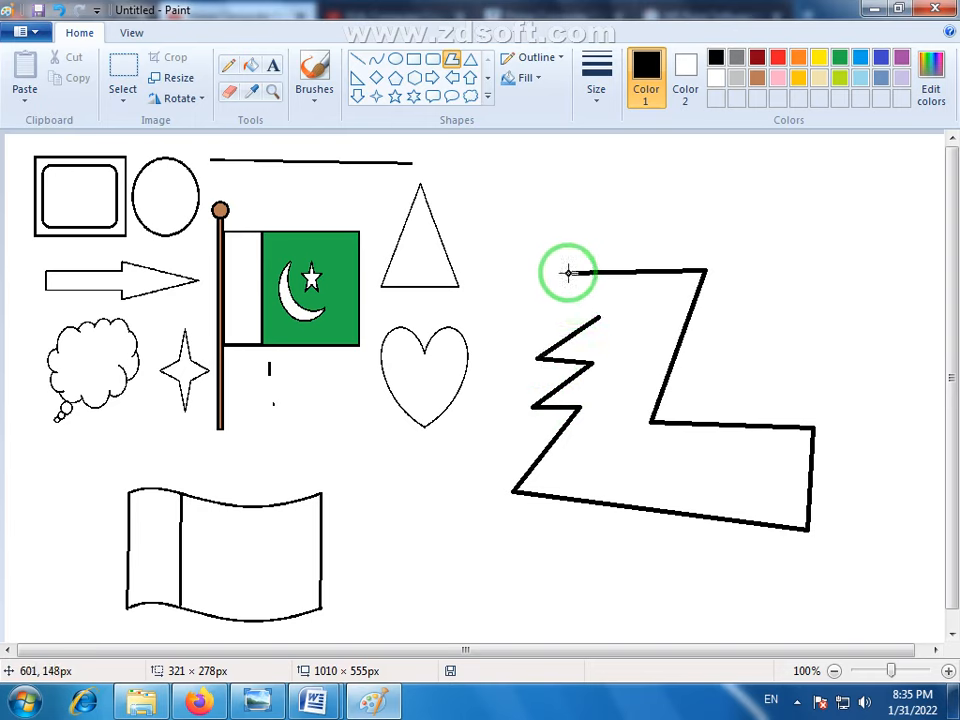
click(568, 272)
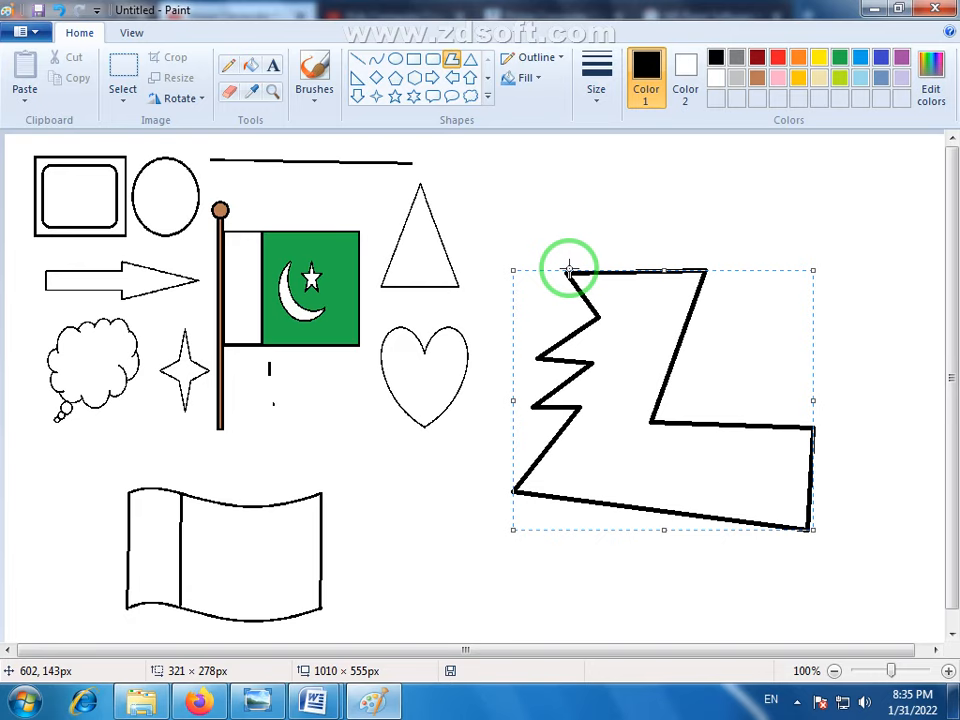
- Move the closed polygon down and left until it overlaps the heart, and deselect it
click(450, 60)
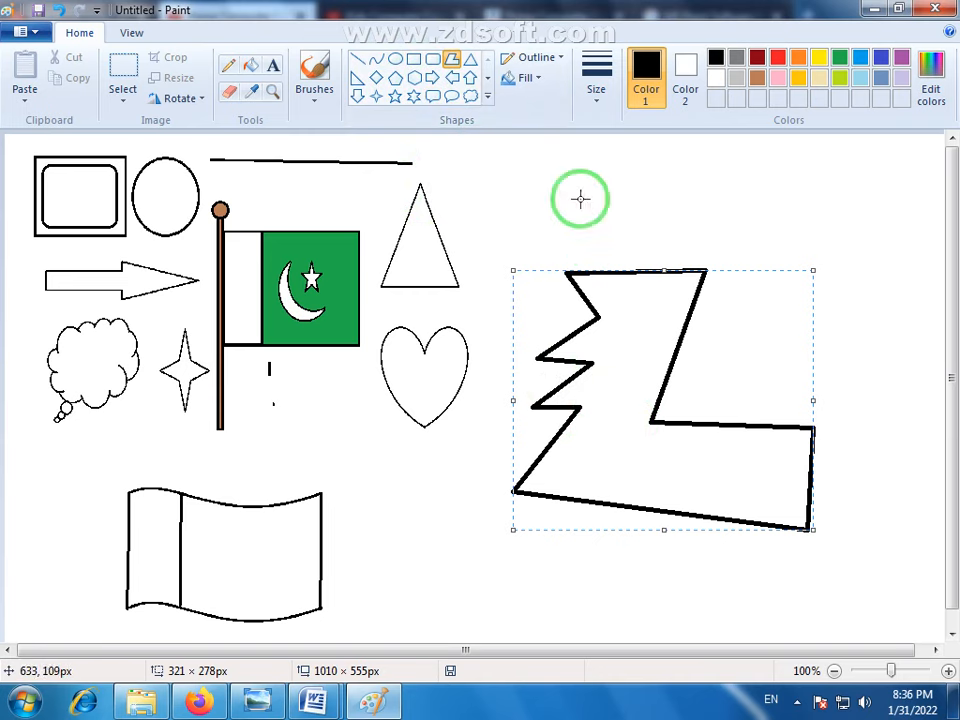
drag(657, 330, 671, 371)
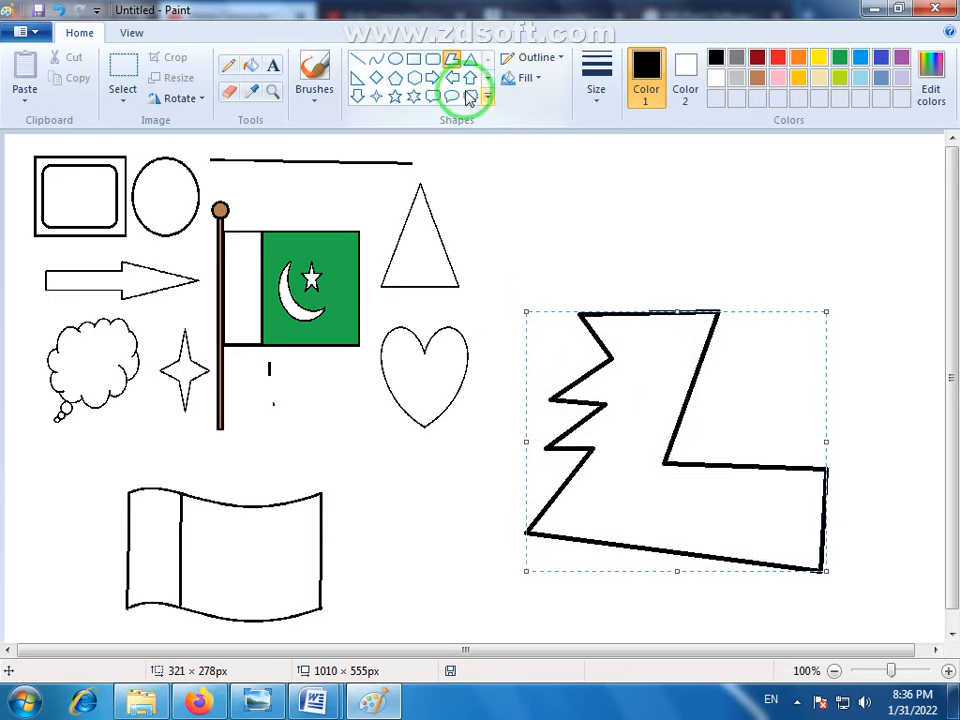
drag(617, 395, 438, 459)
click(692, 350)
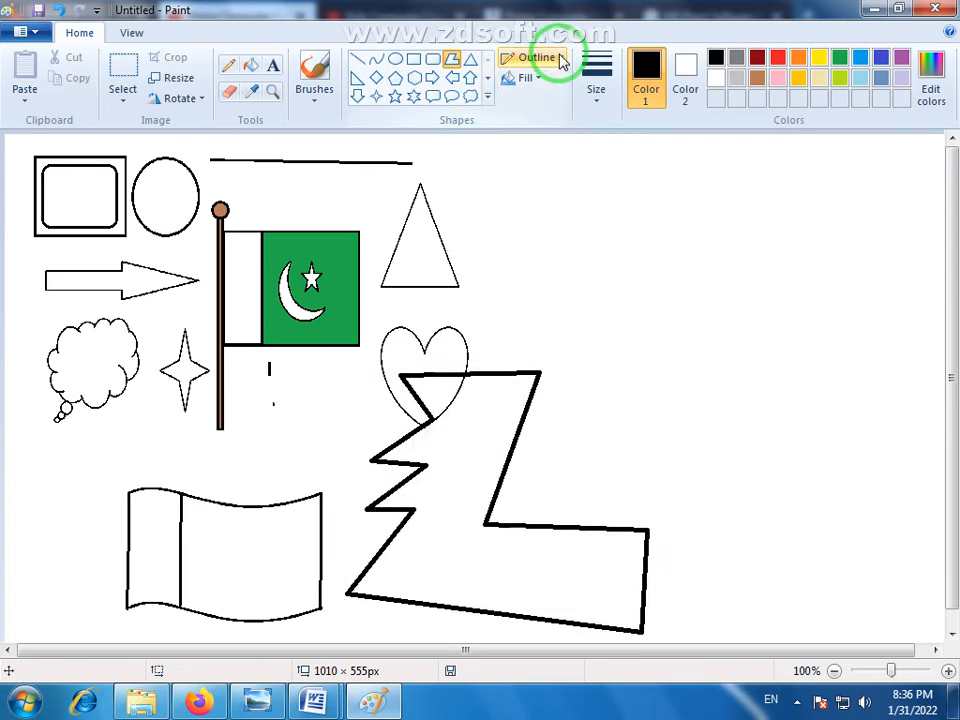
- Draw a near-circular ellipse about 256 × 264 px with the thickest line in the empty area, and shift it slightly left
click(396, 60)
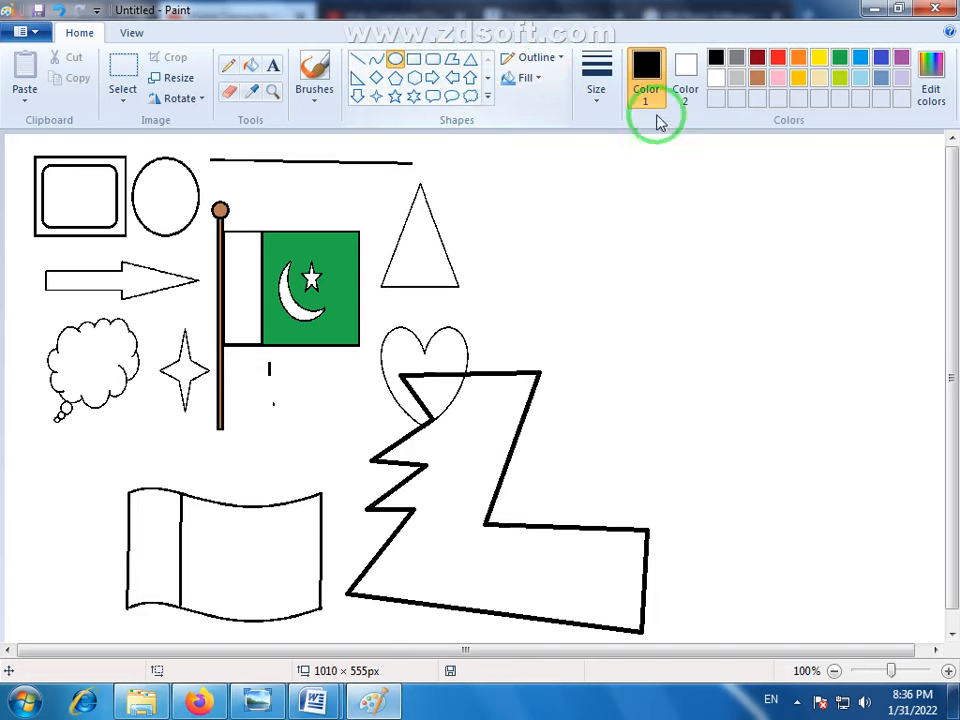
click(599, 104)
click(688, 281)
drag(630, 216, 870, 468)
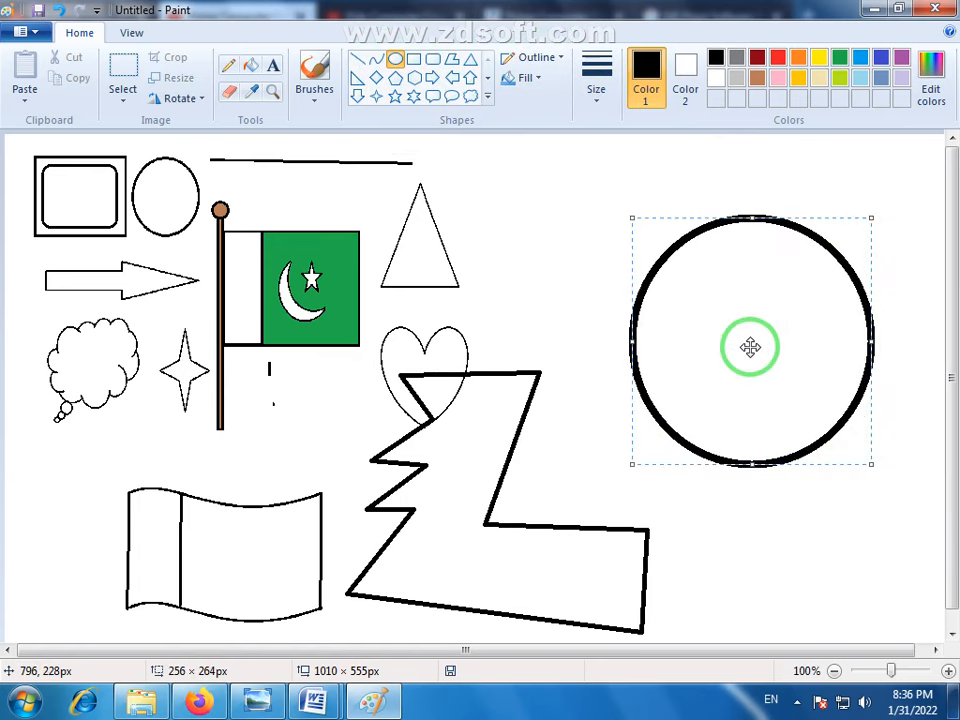
drag(748, 345, 712, 342)
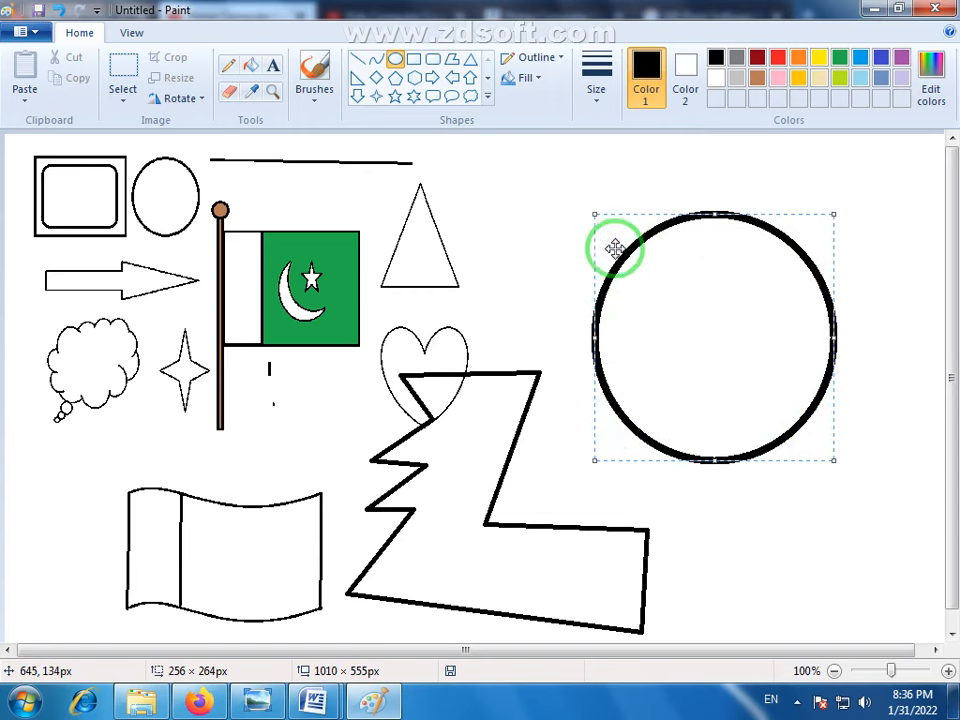
- Change the ellipse's outline style to Watercolor and move it slightly up and right
click(560, 60)
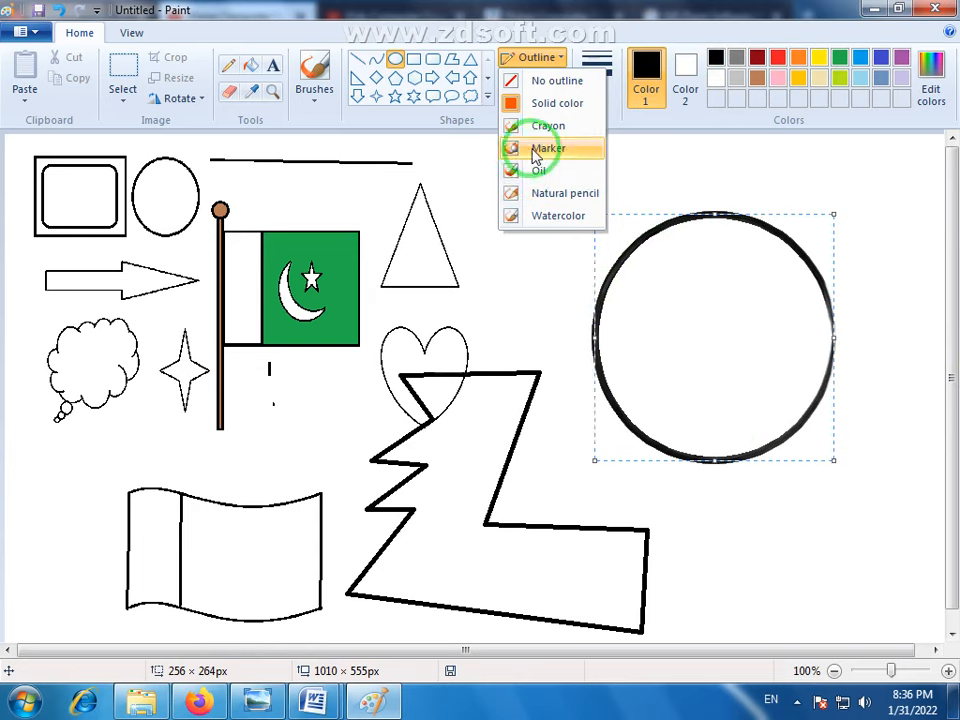
click(548, 220)
drag(724, 368, 747, 339)
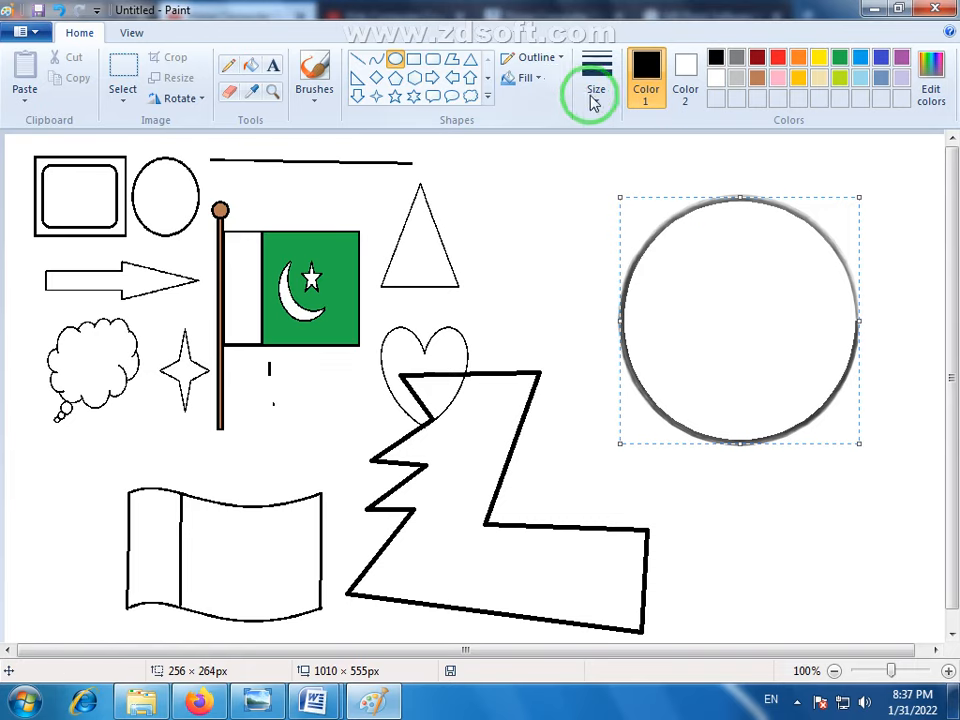
- Fill the ellipse's interior with red using the Fill with color tool, and undo the fill
click(540, 80)
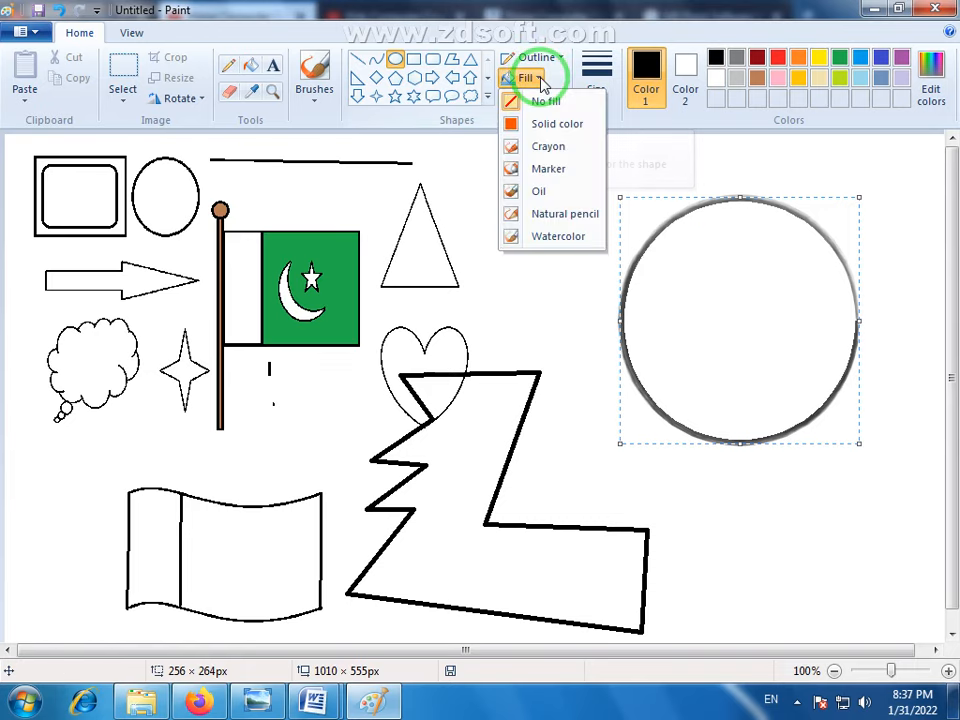
click(540, 80)
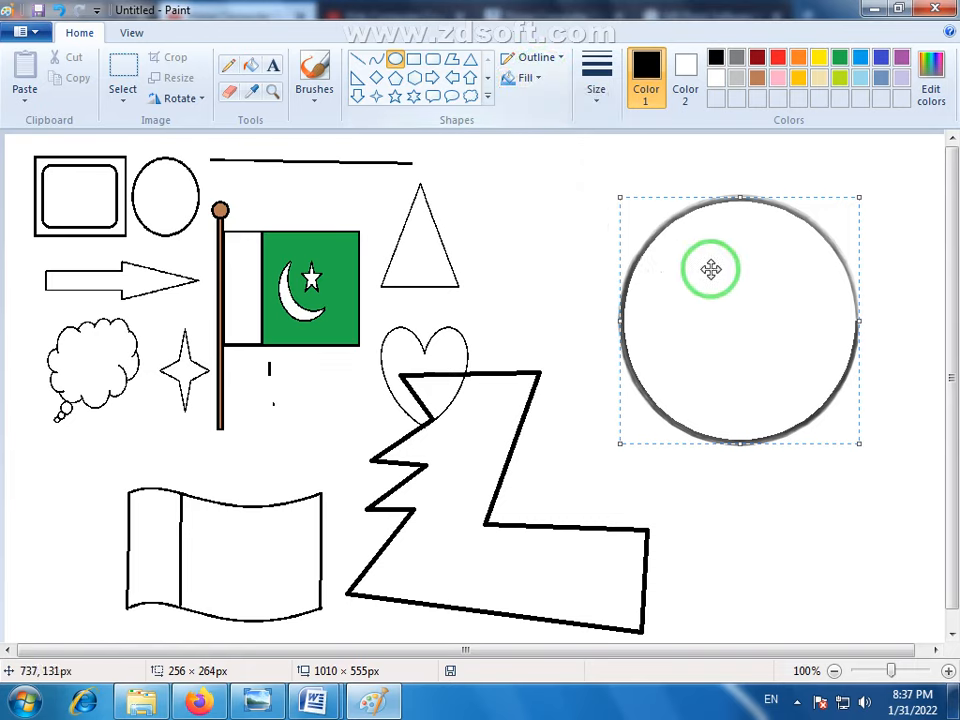
click(250, 65)
click(778, 58)
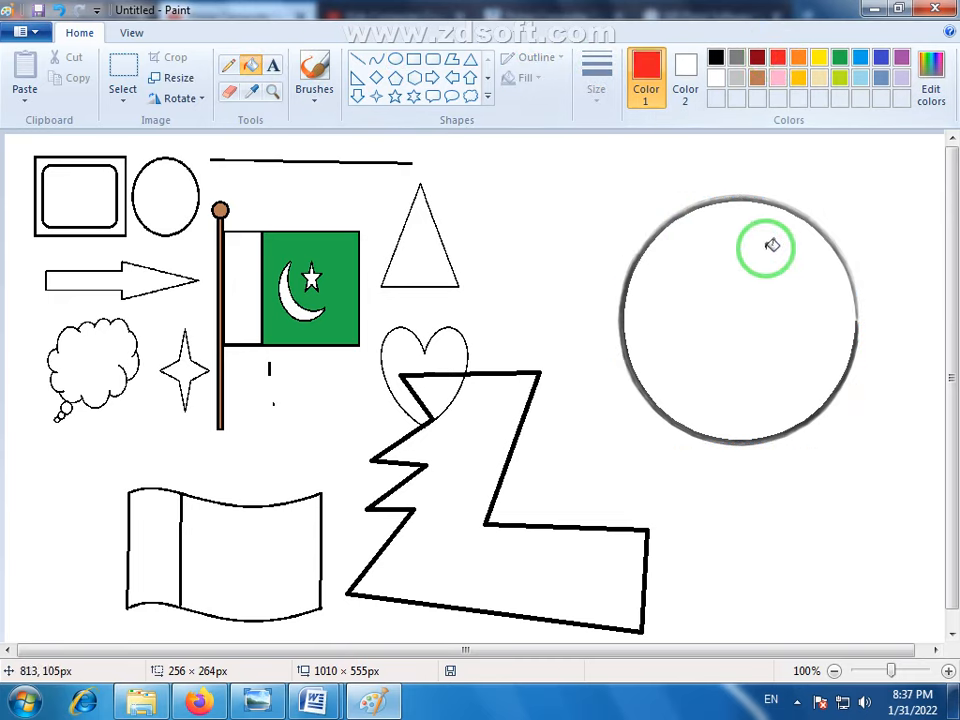
click(767, 322)
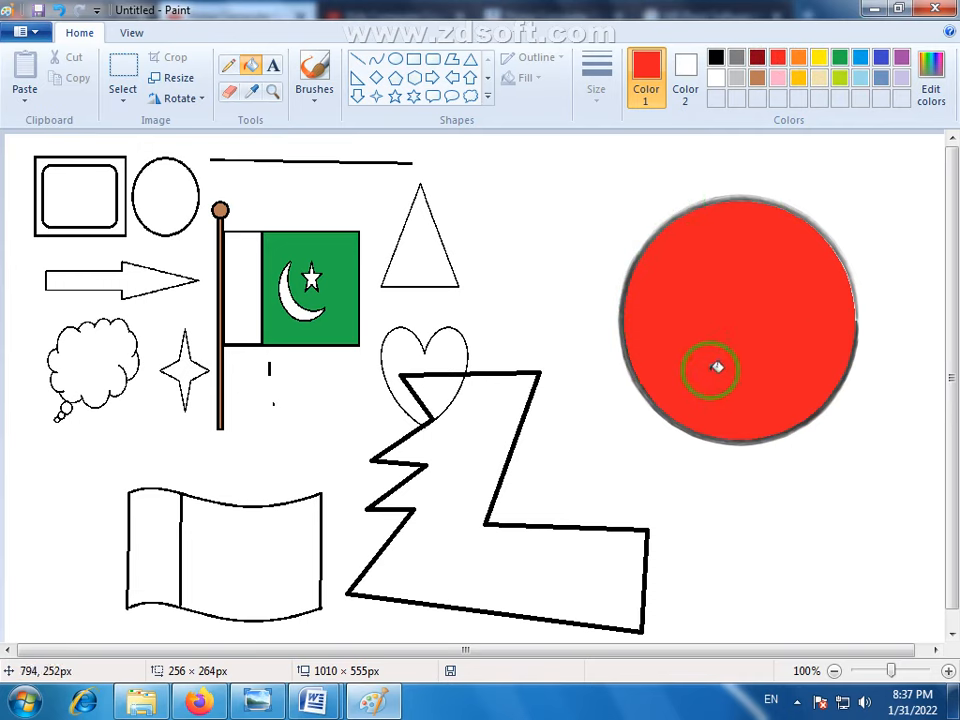
right_click(779, 268)
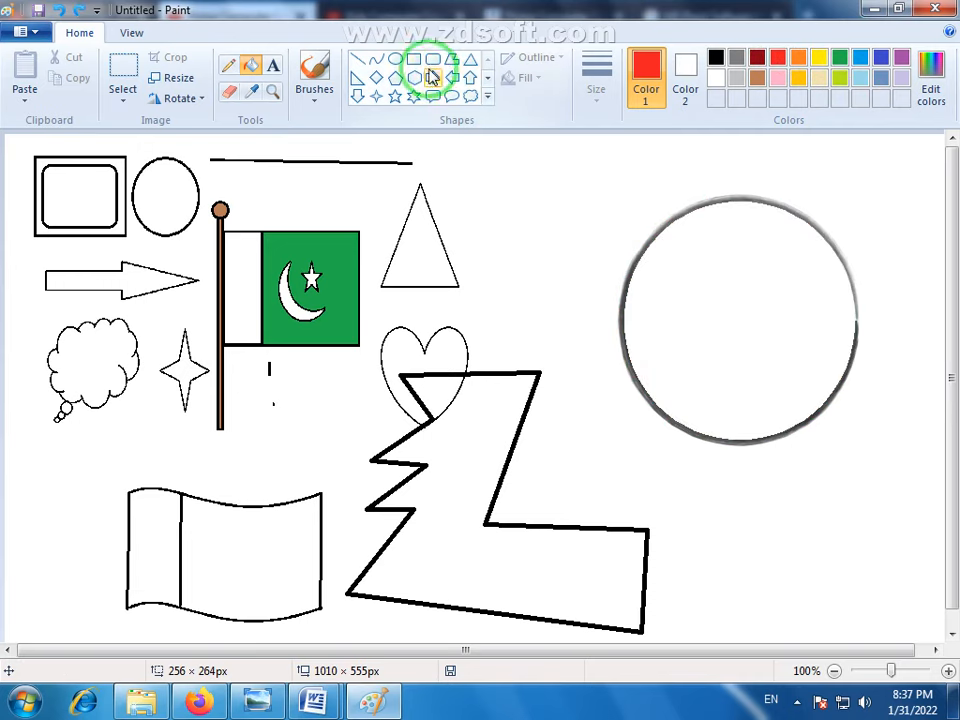
- Try a red diagonal Pencil line running from above the ellipse into its interior
click(231, 64)
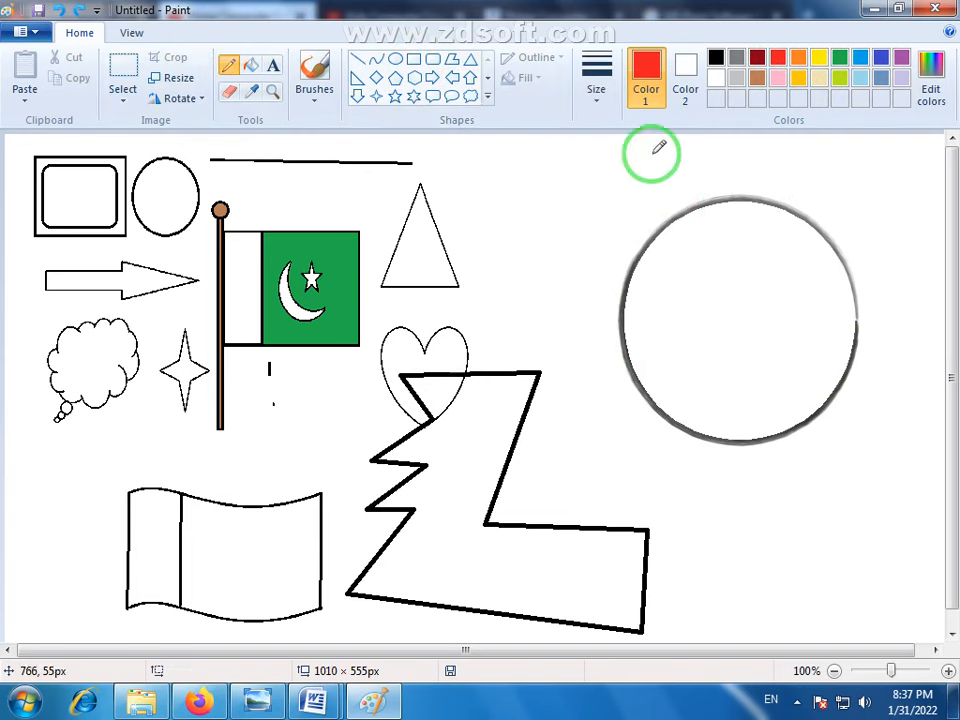
drag(585, 165, 703, 313)
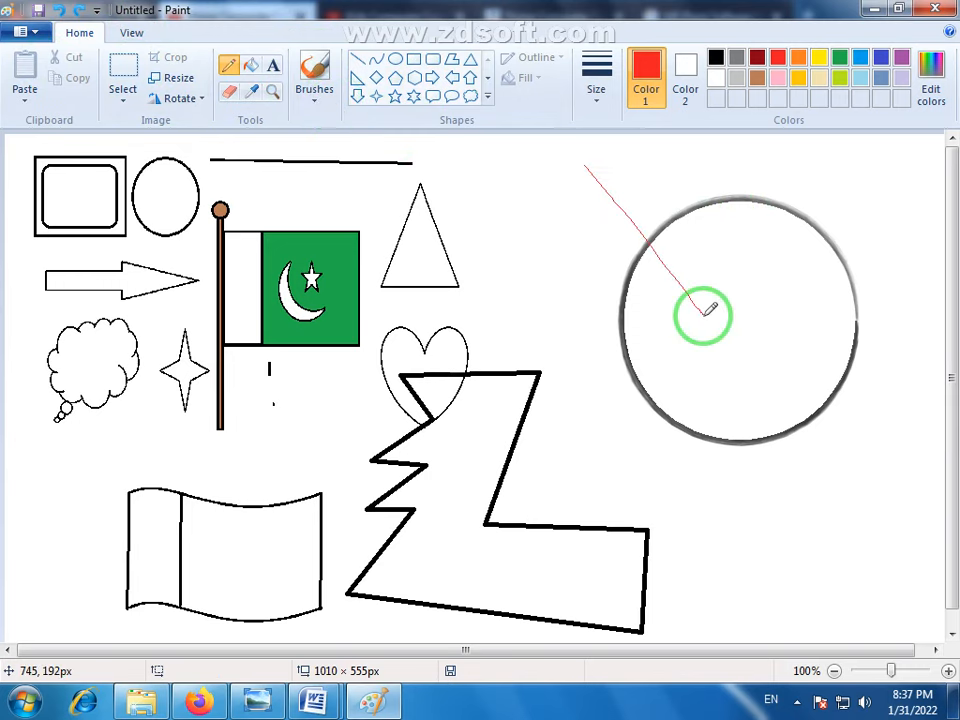
- Select the area around the ellipse, about 322 × 332 px, and delete it
click(122, 75)
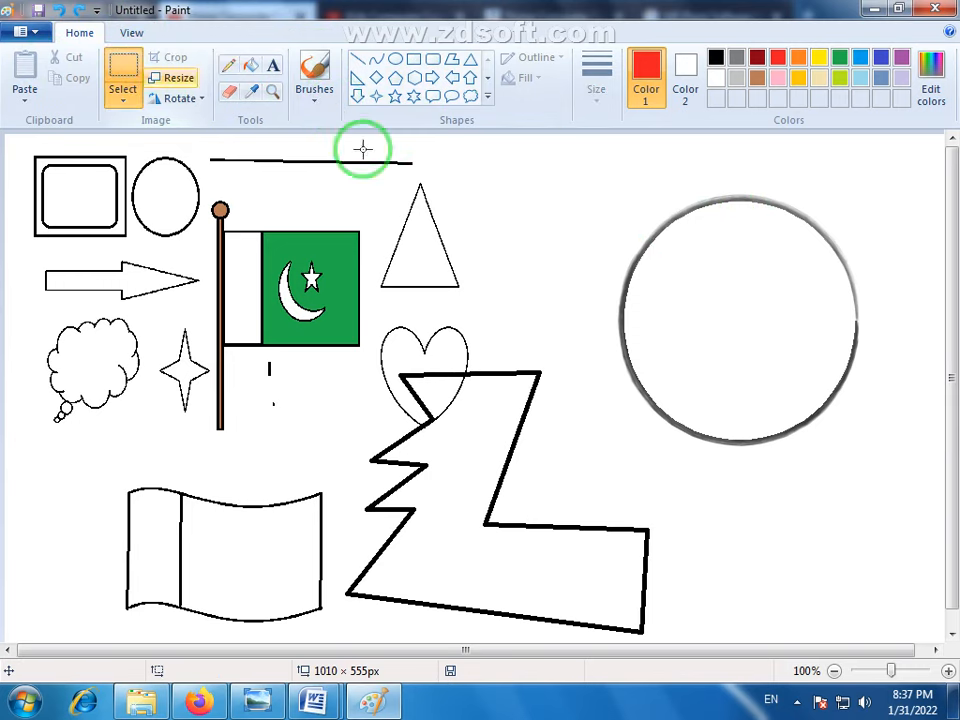
drag(585, 155, 876, 461)
key(Delete)
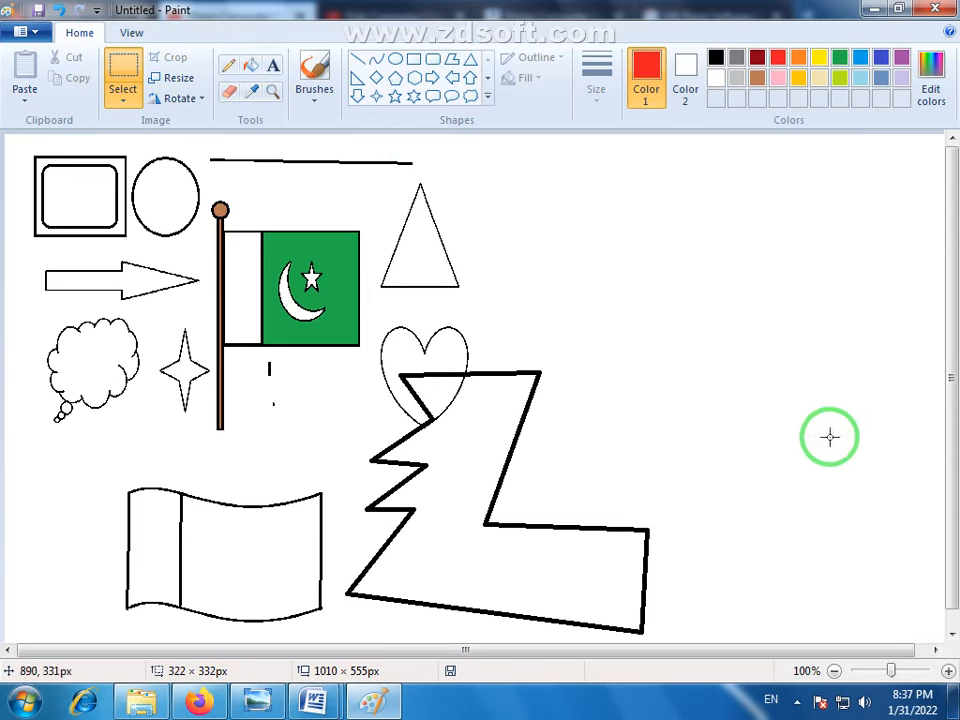
- Draw a new ellipse about 259 × 271 px in the cleared area and set its outline colour to black
click(395, 59)
drag(632, 201, 873, 457)
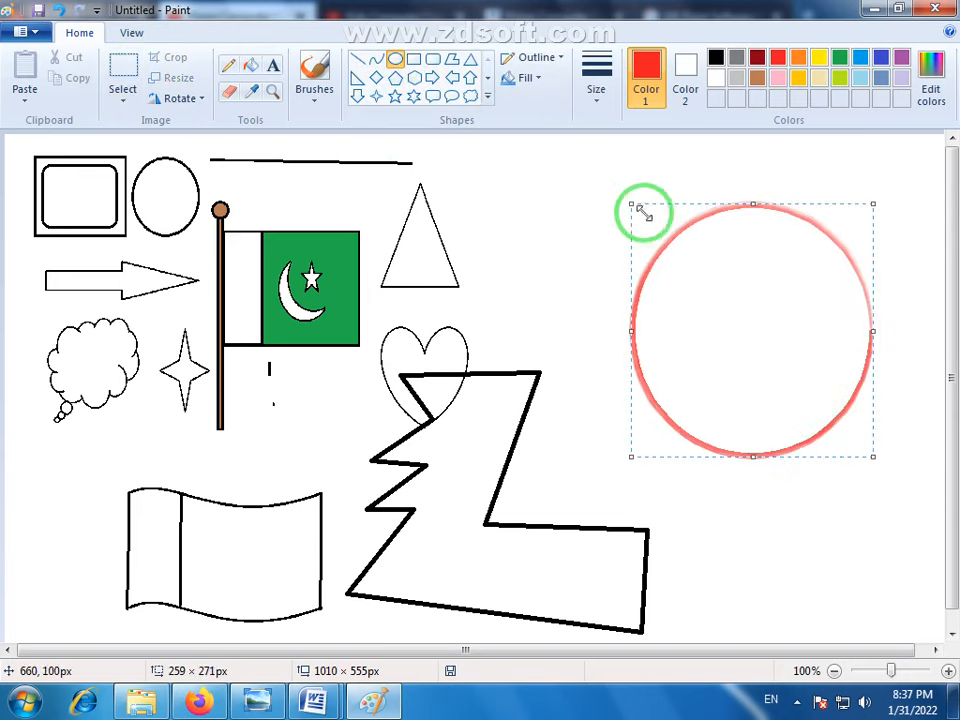
click(717, 58)
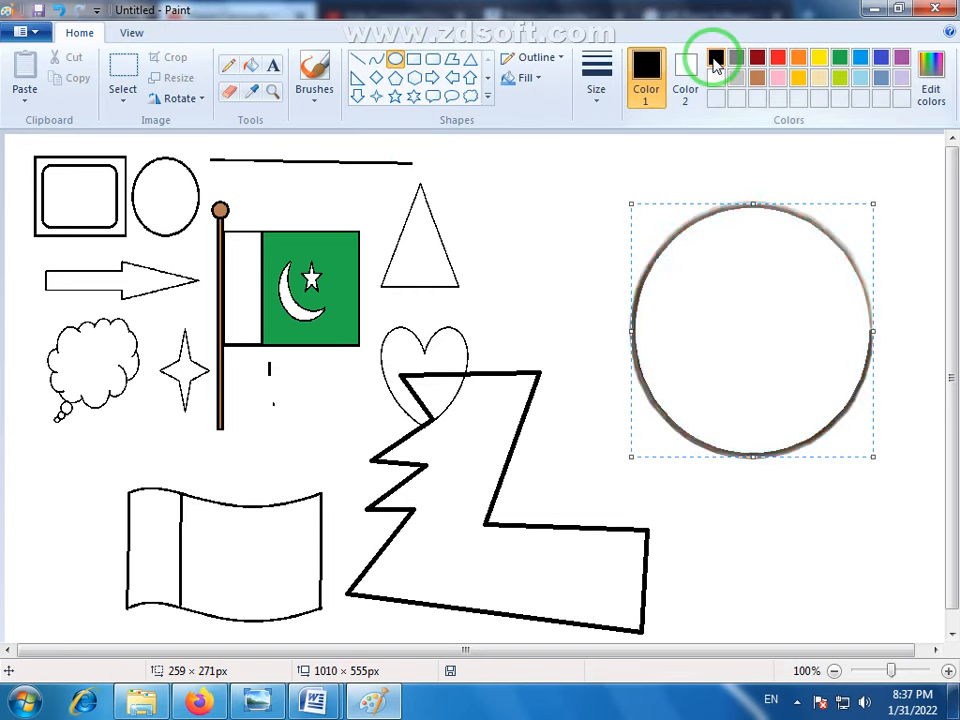
key(Delete)
click(717, 58)
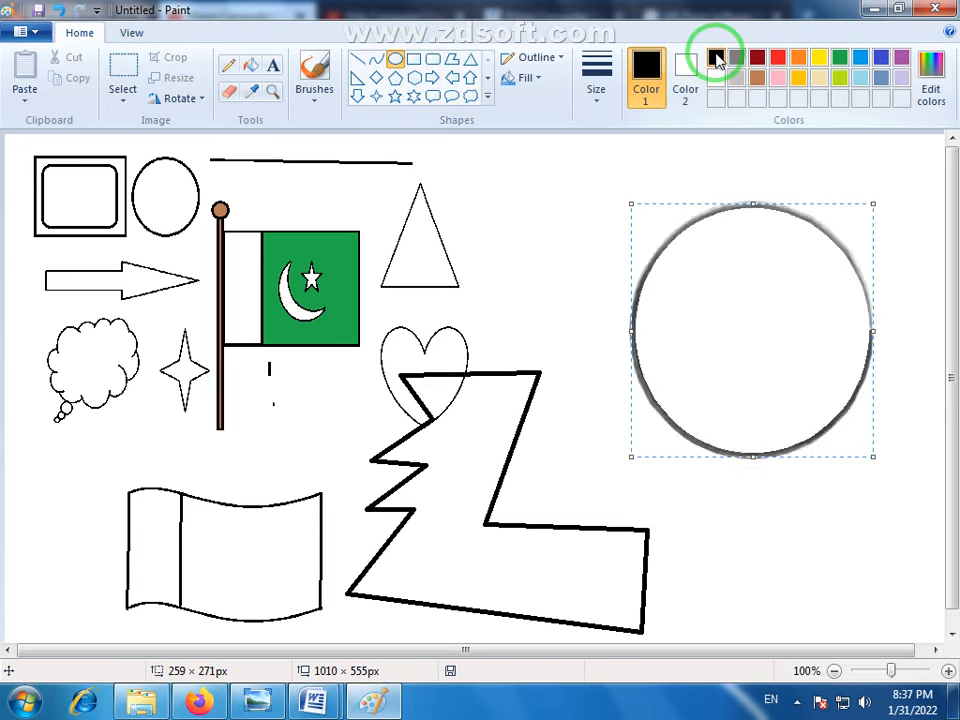
- Set the ellipse's shape fill to Watercolor and pour red over its interior with the Fill with color tool
click(538, 79)
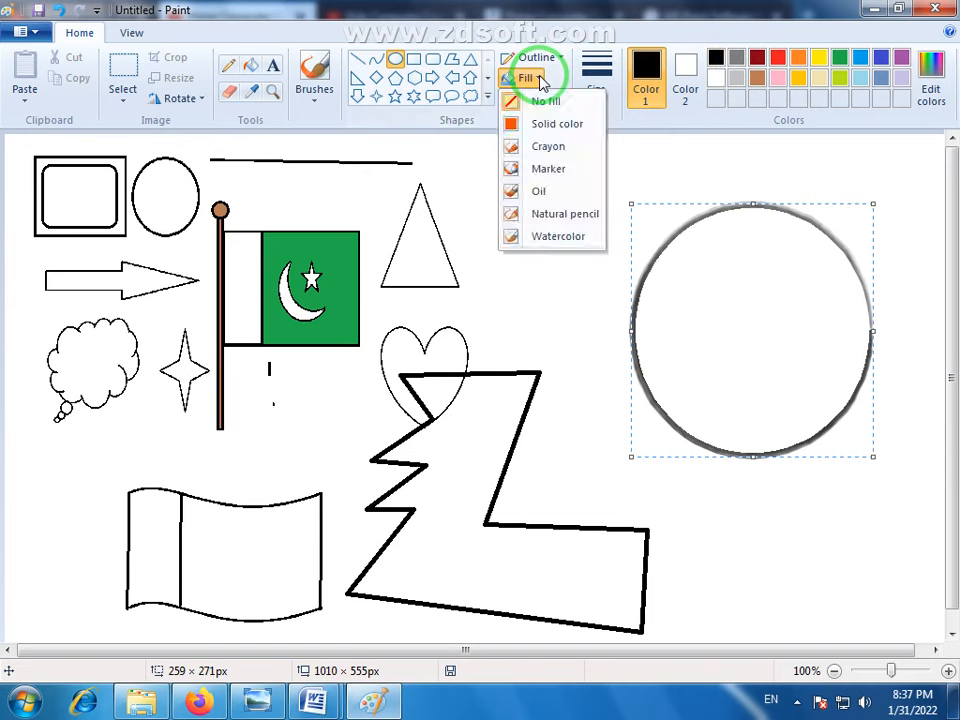
click(556, 238)
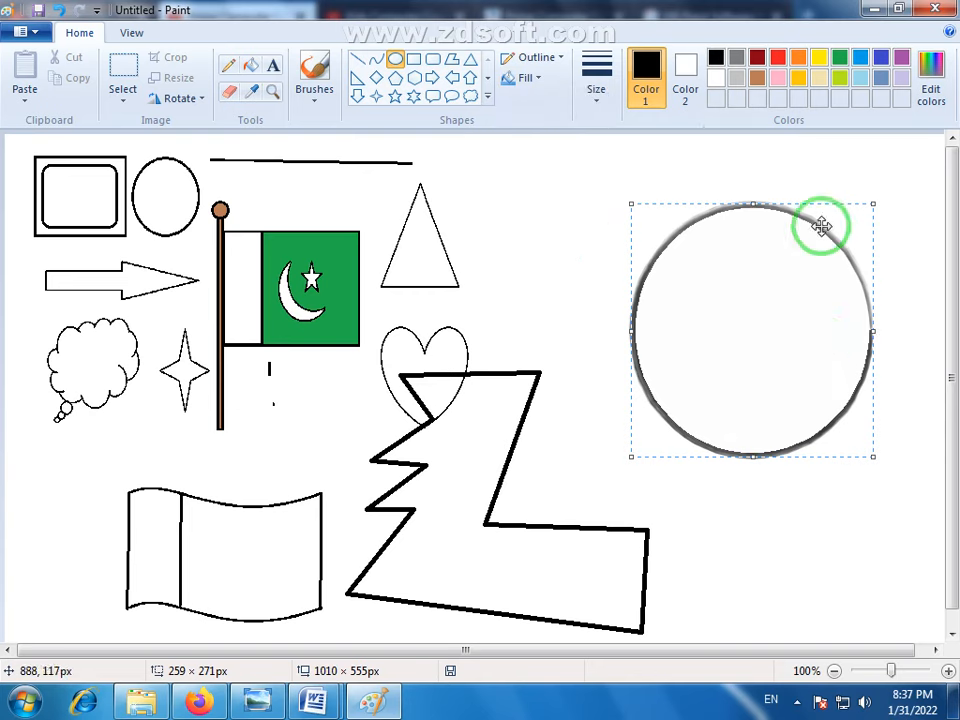
click(251, 65)
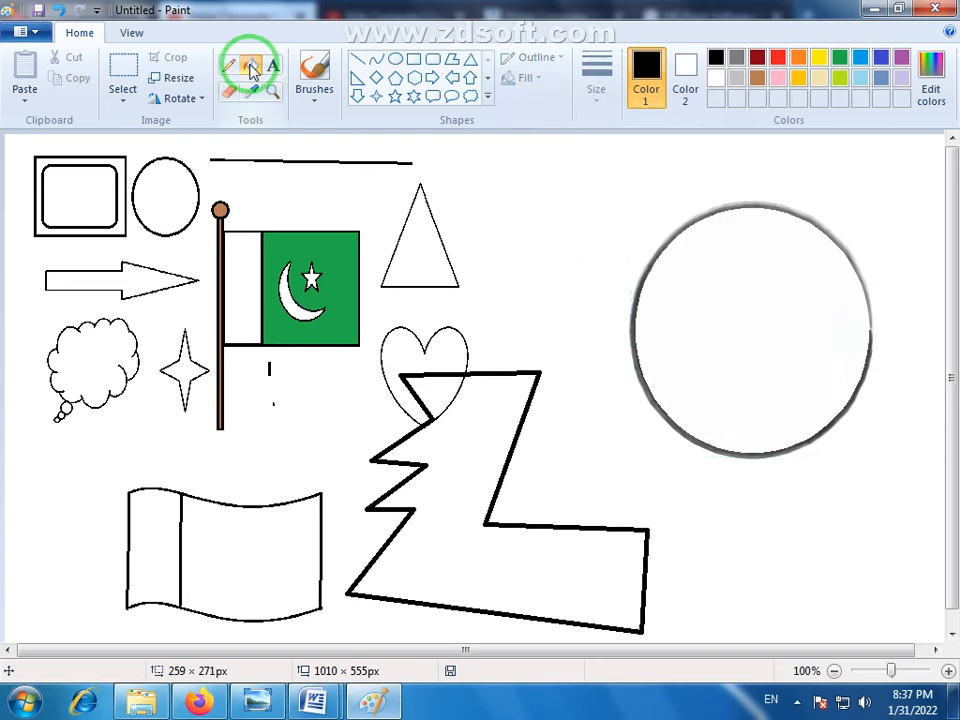
click(781, 59)
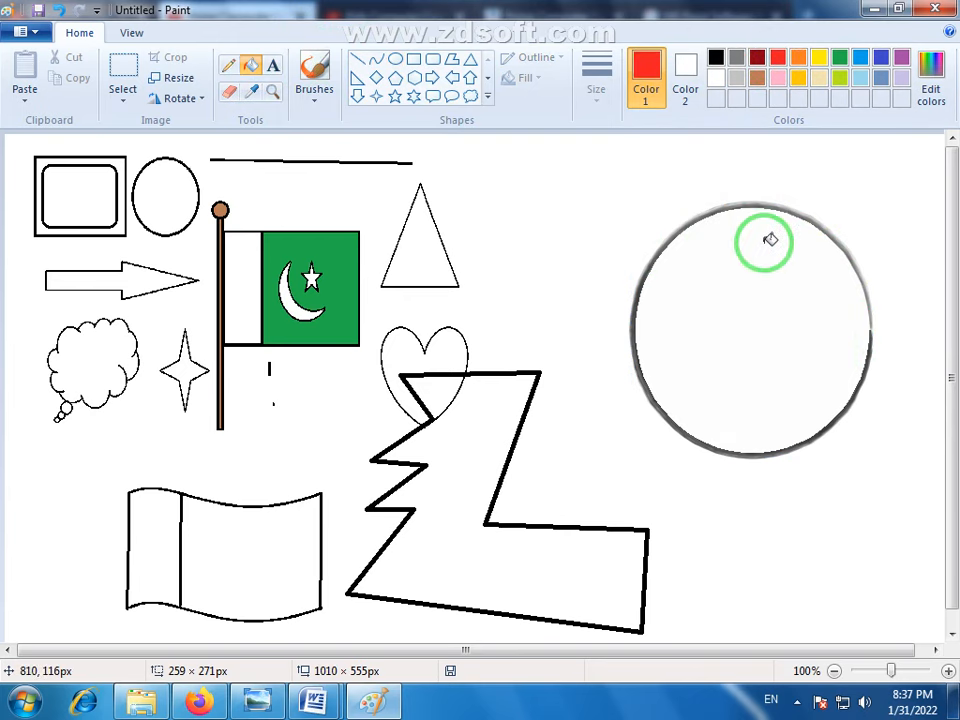
click(763, 230)
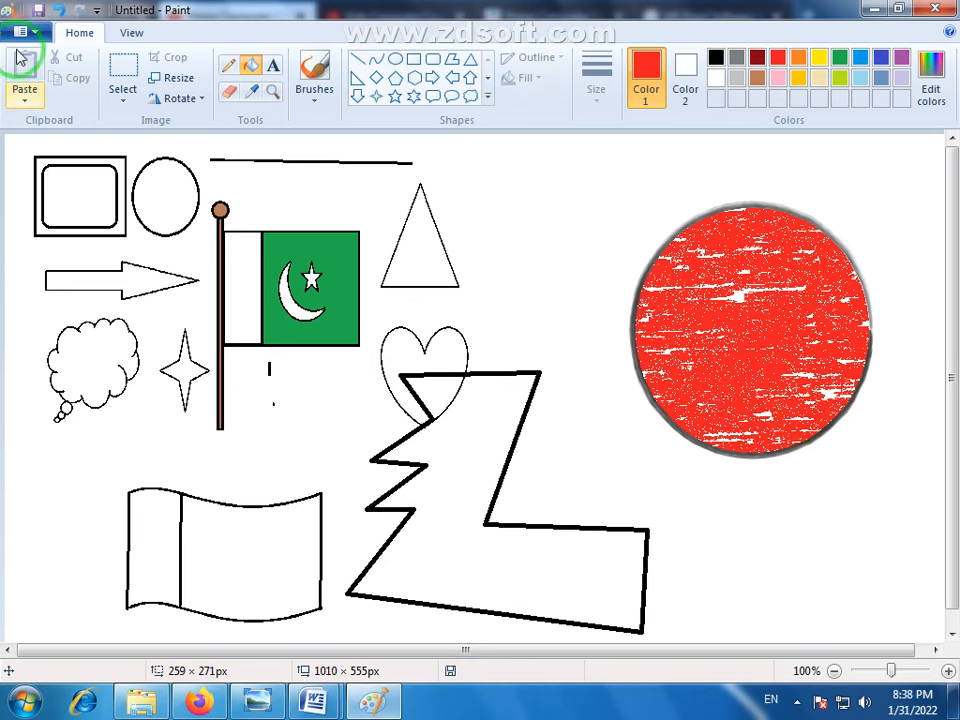
- Select the red-filled ellipse with a frame about 323 × 315 px and move it slightly up and left
click(118, 68)
drag(877, 187, 613, 480)
drag(797, 360, 734, 333)
drag(207, 148, 786, 355)
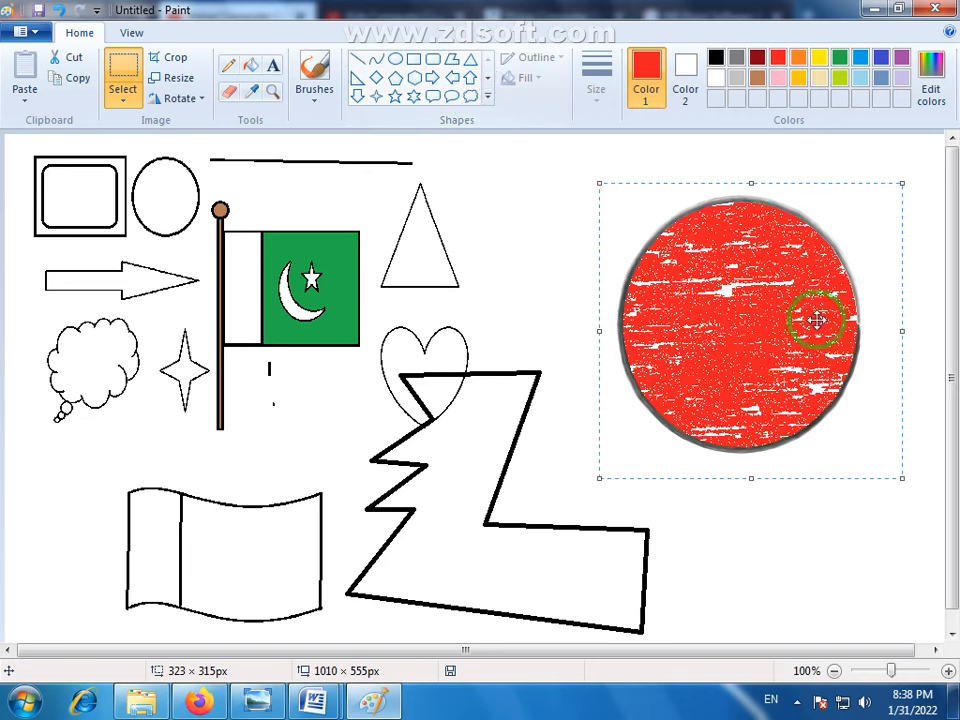
drag(816, 317, 770, 323)
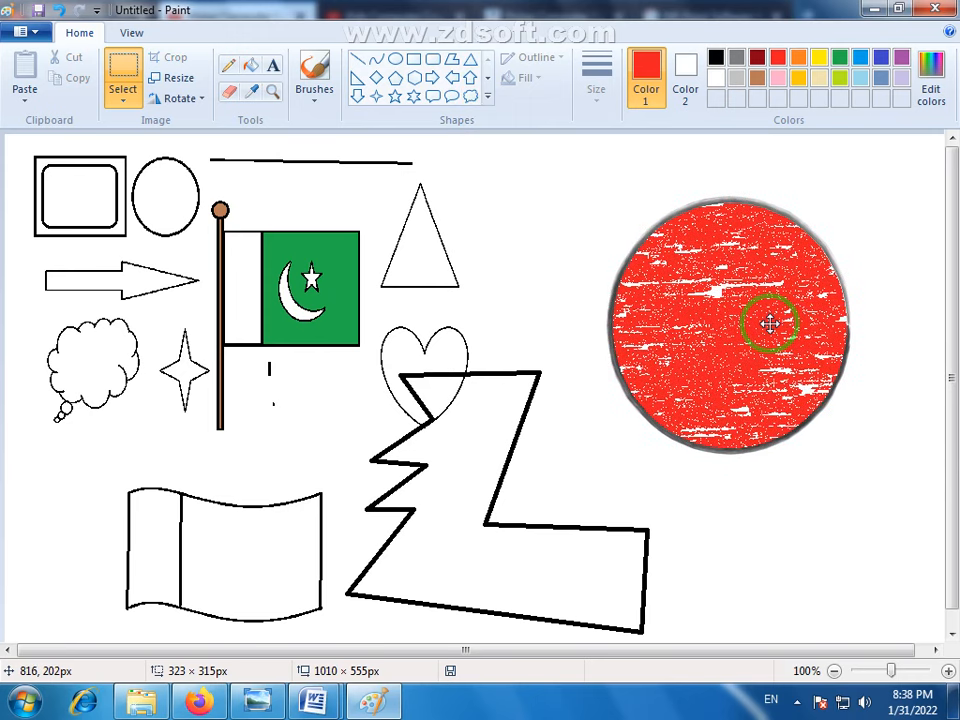
drag(770, 323, 770, 323)
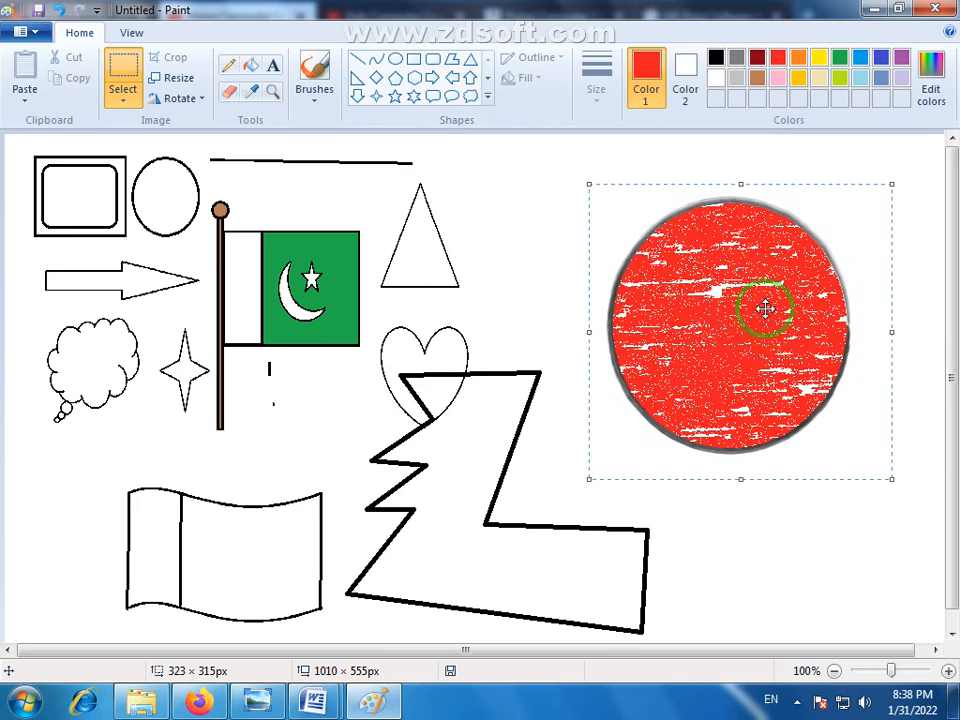
click(545, 62)
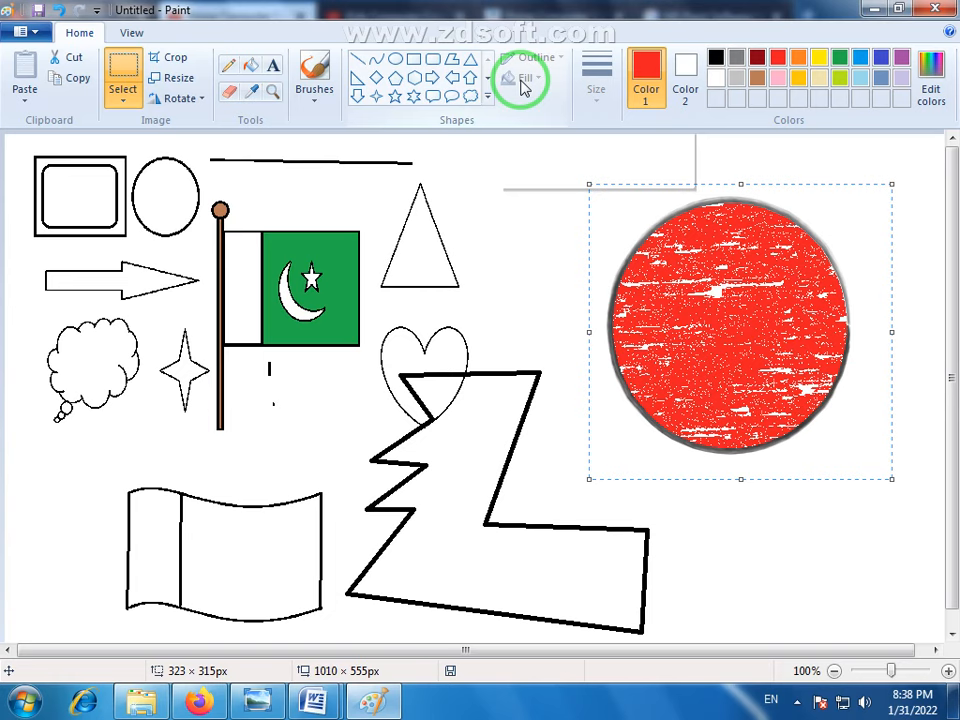
- Move the selected red-filled ellipse slightly left and view the full set of available shapes
drag(776, 309, 755, 311)
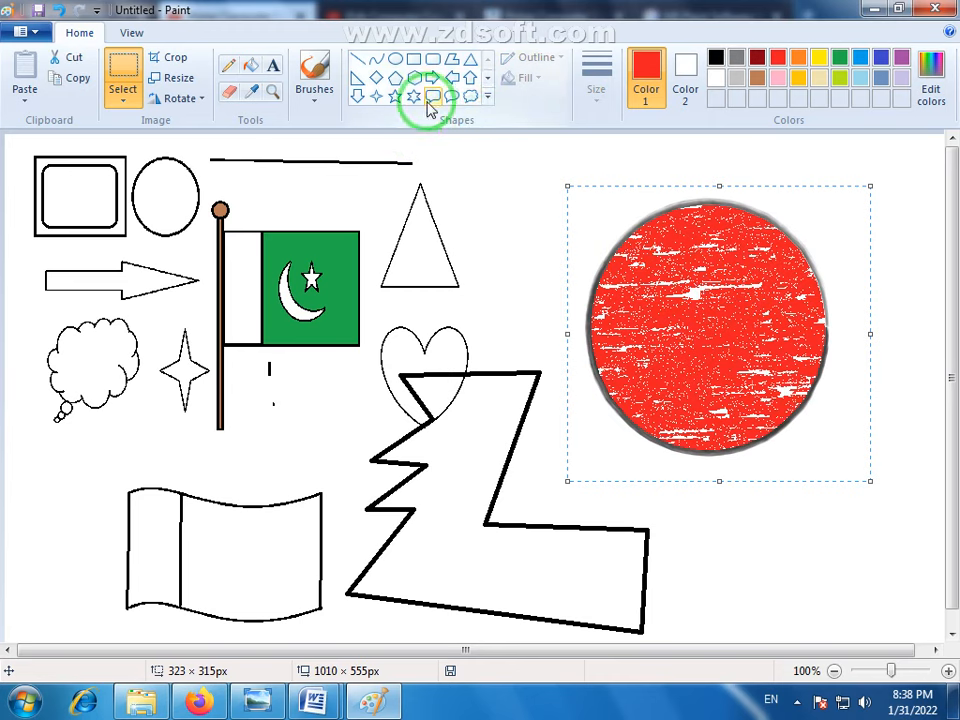
click(488, 97)
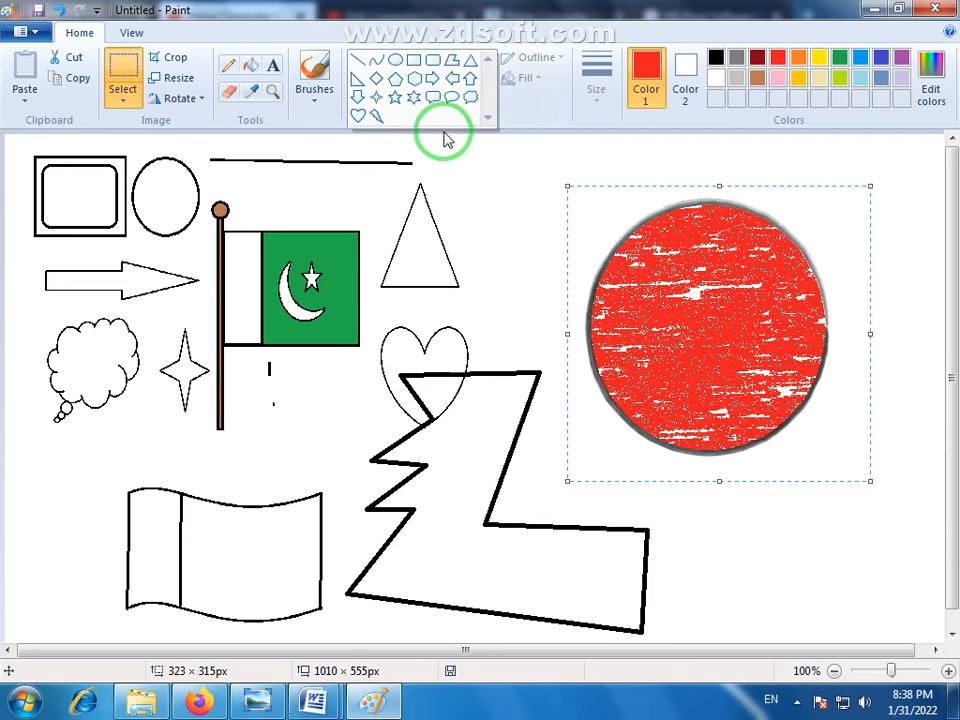
click(509, 121)
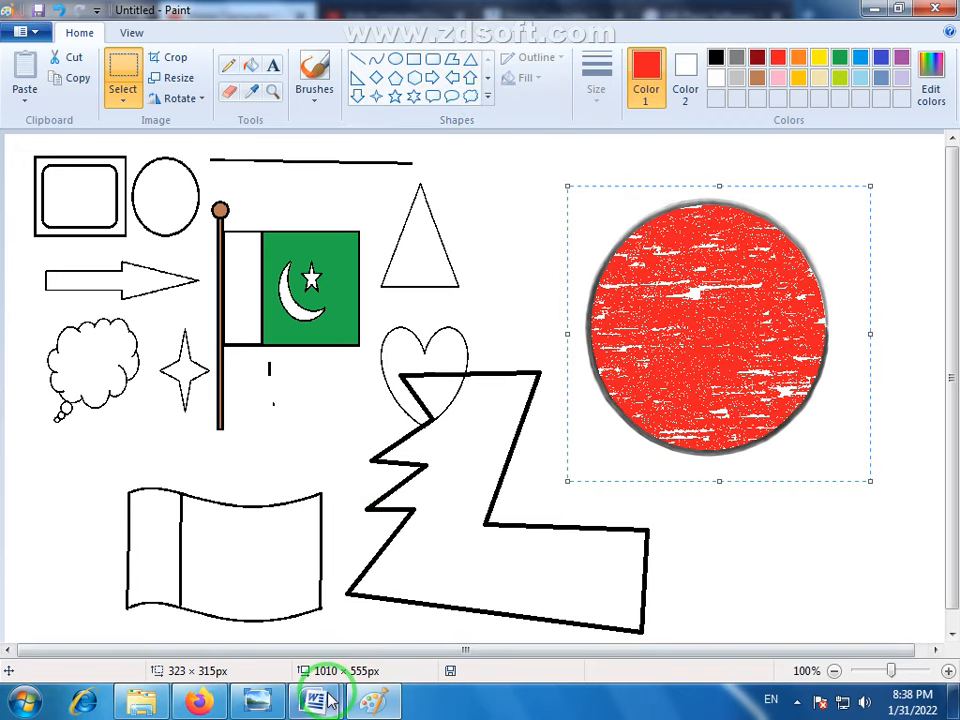
- Switch to Word and draw an ellipse about 1.79" high and 1.72" wide to the right of the hashtag list
mouse_move(318, 700)
click(375, 574)
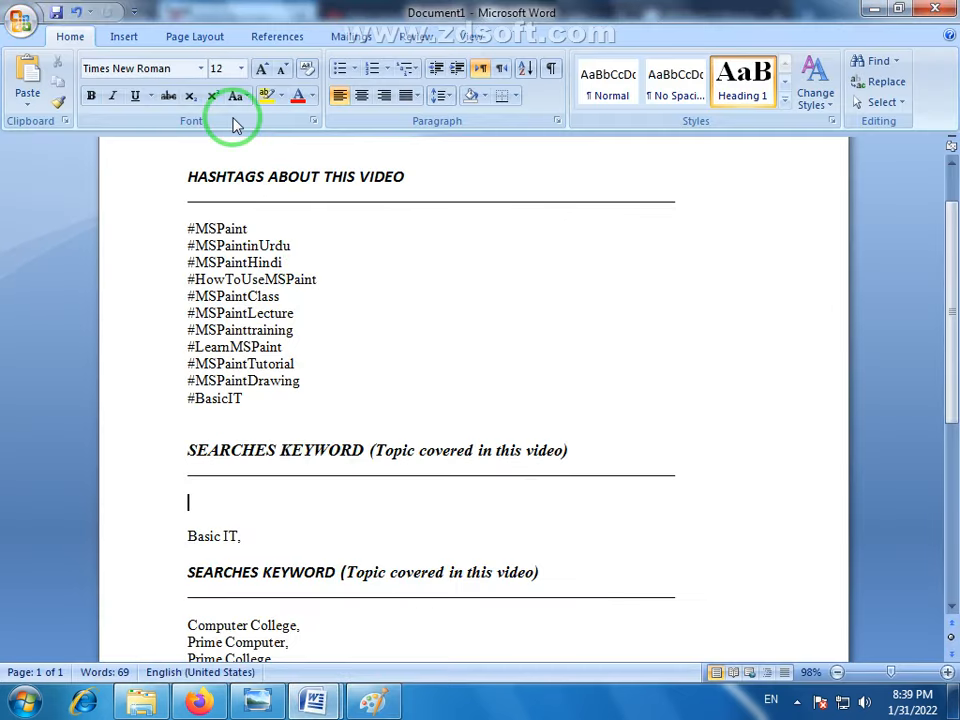
click(120, 38)
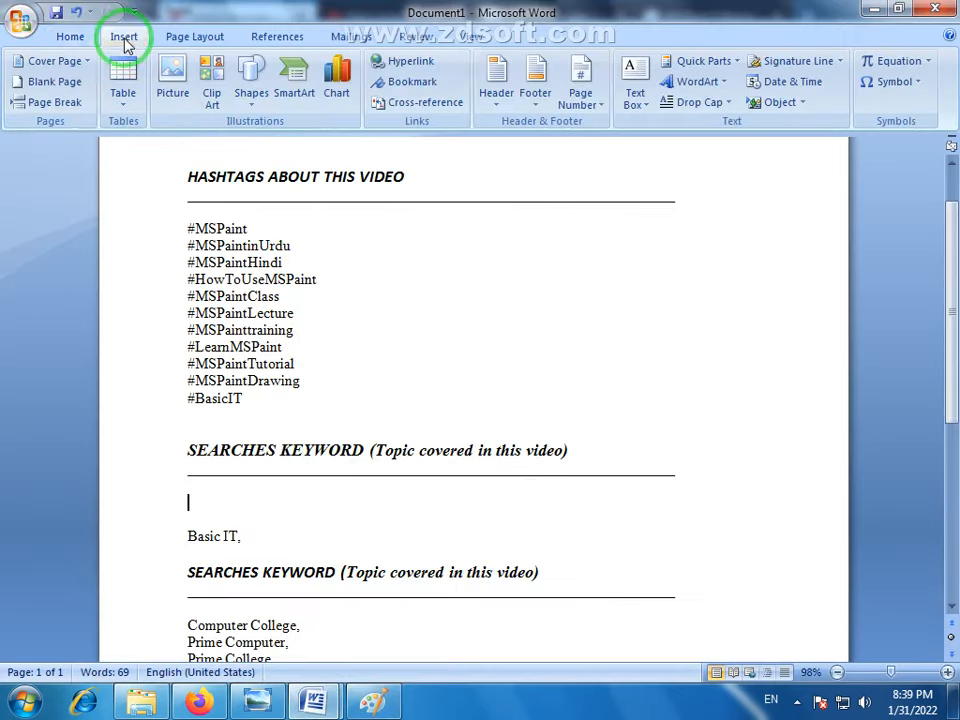
click(252, 110)
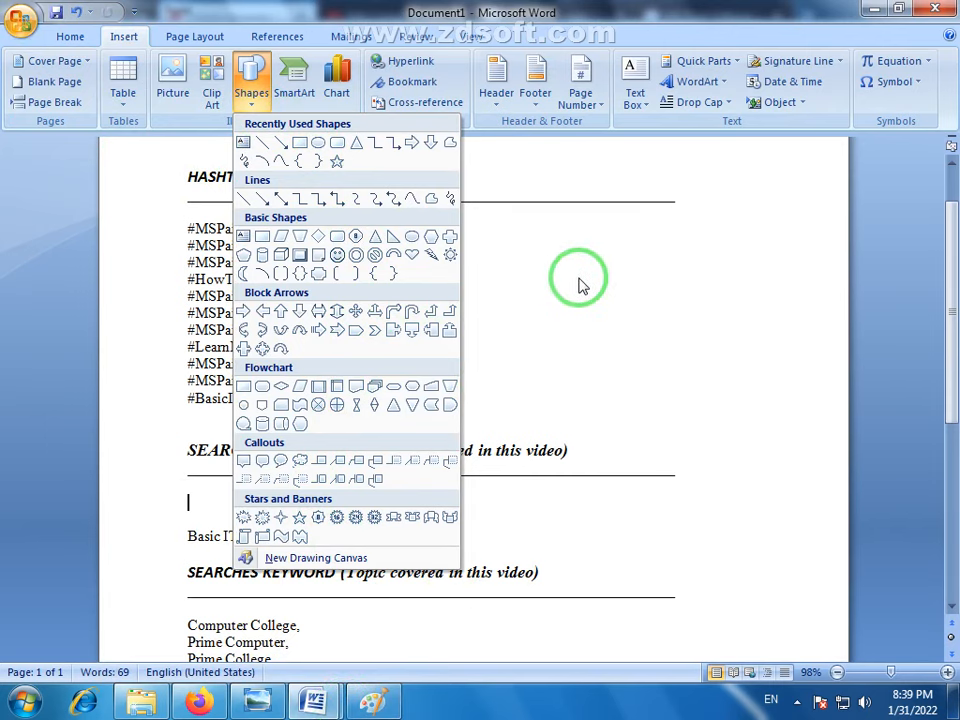
click(318, 143)
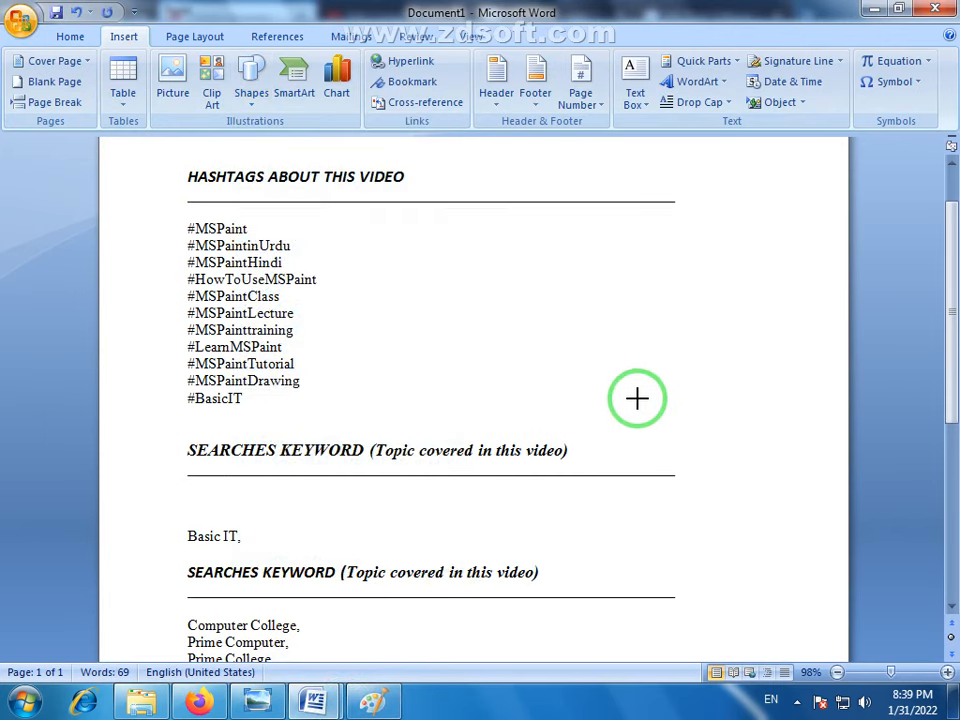
drag(487, 241, 639, 398)
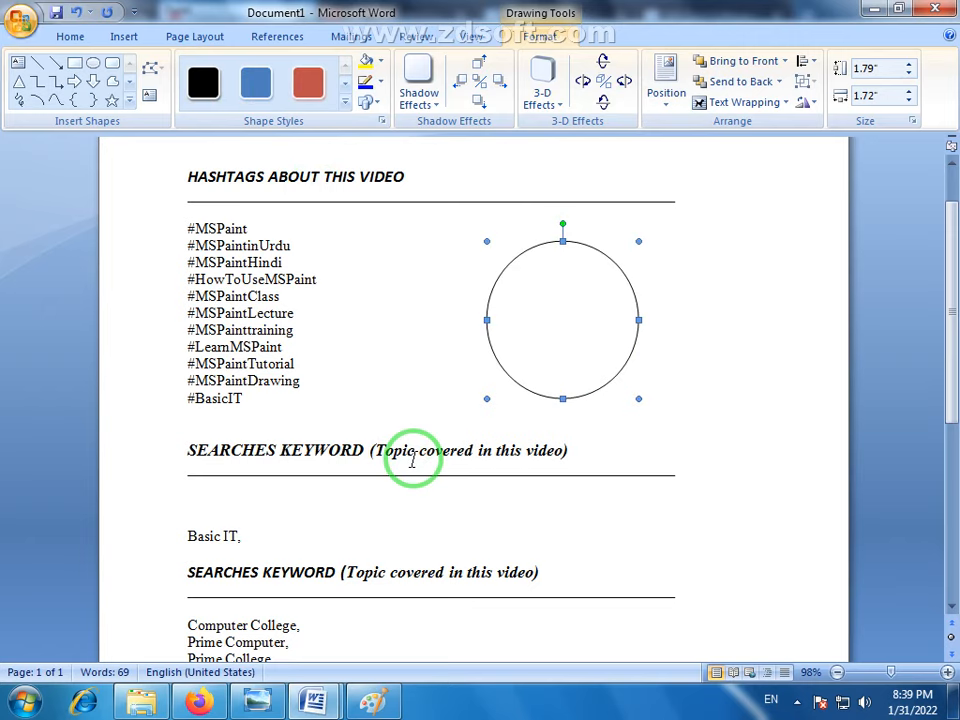
click(658, 514)
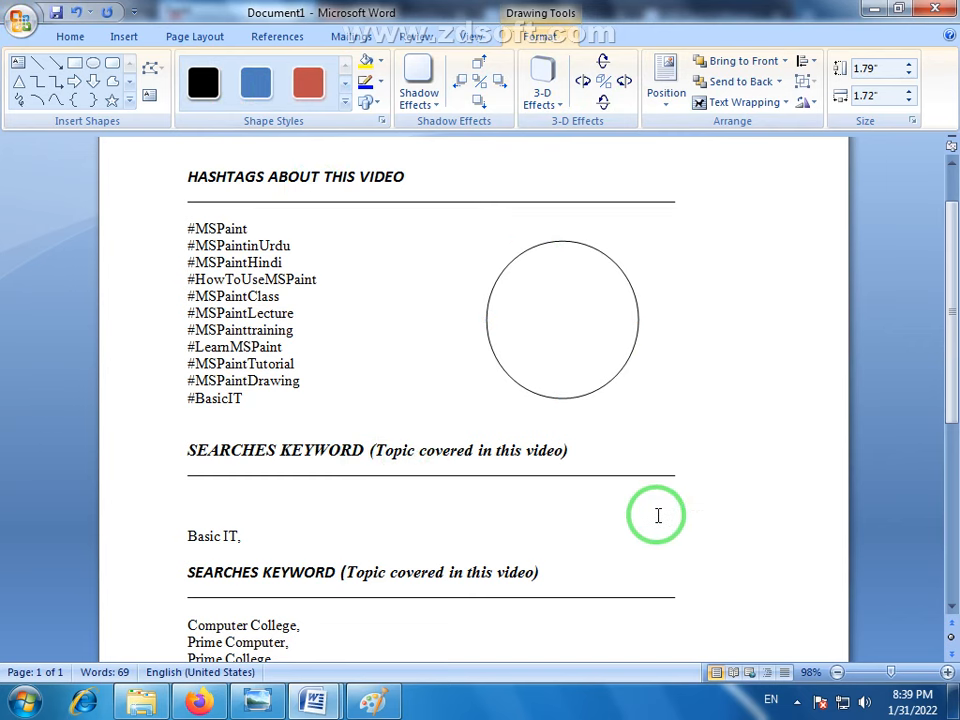
- Switch back to the Paint drawing
click(371, 701)
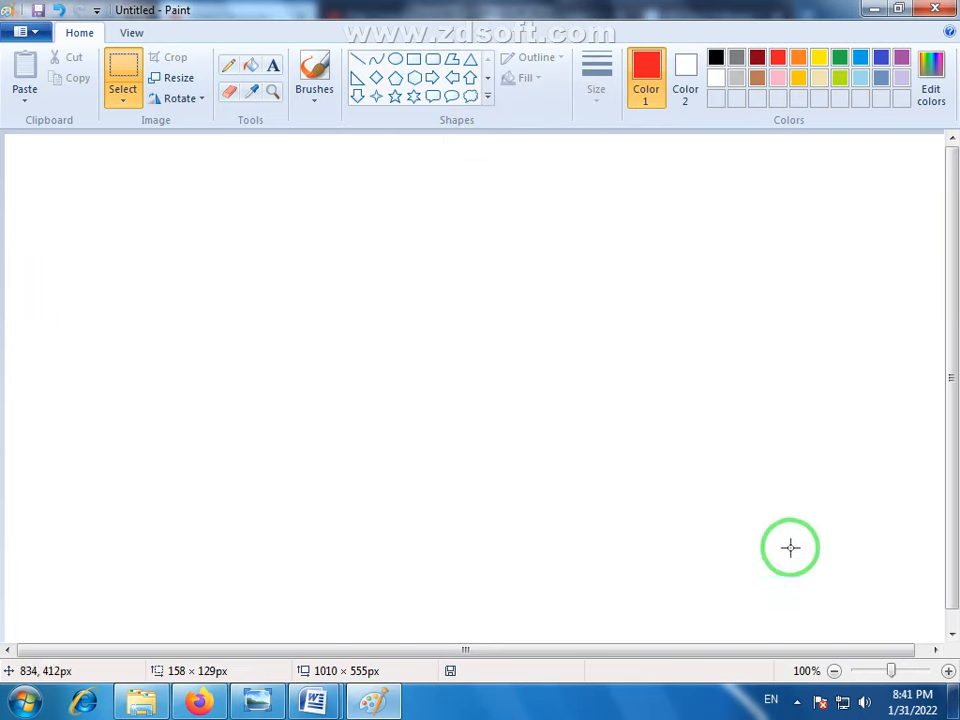
click(796, 700)
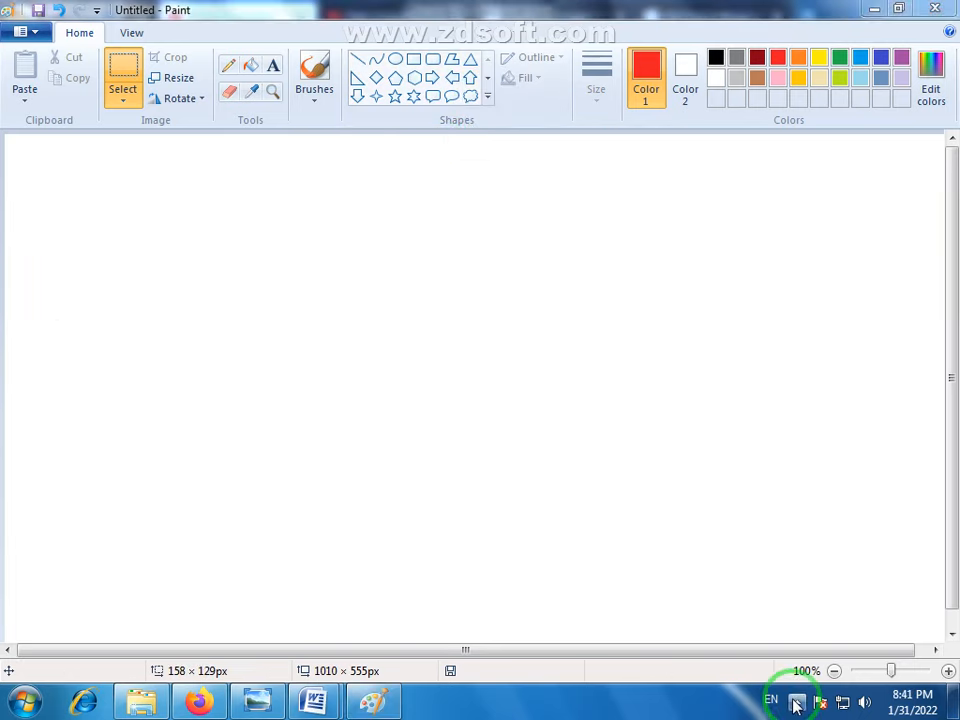
click(373, 286)
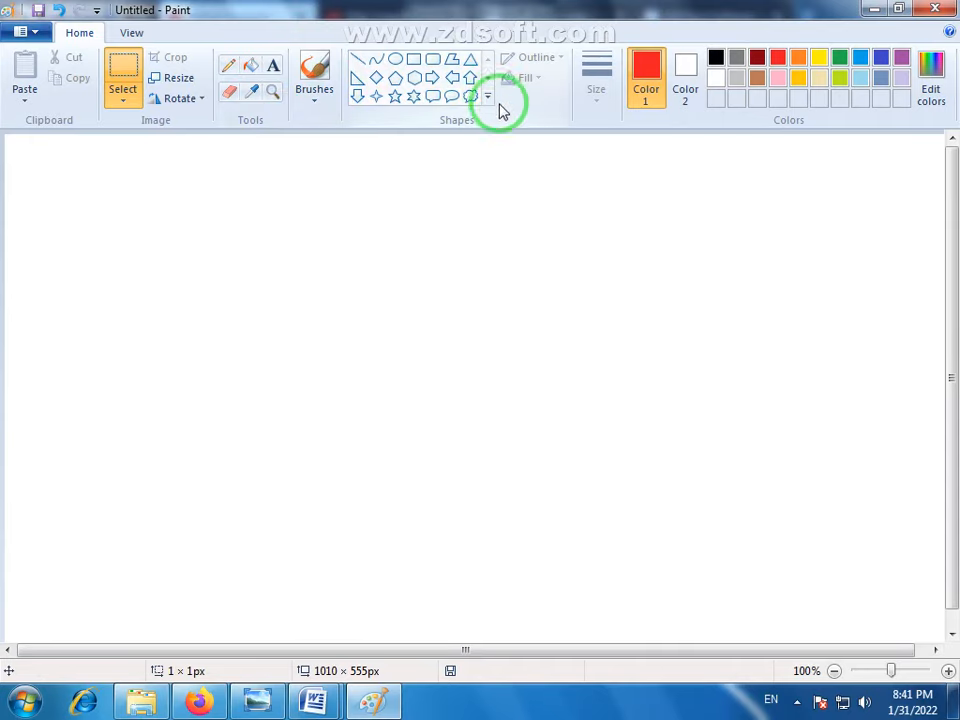
click(432, 77)
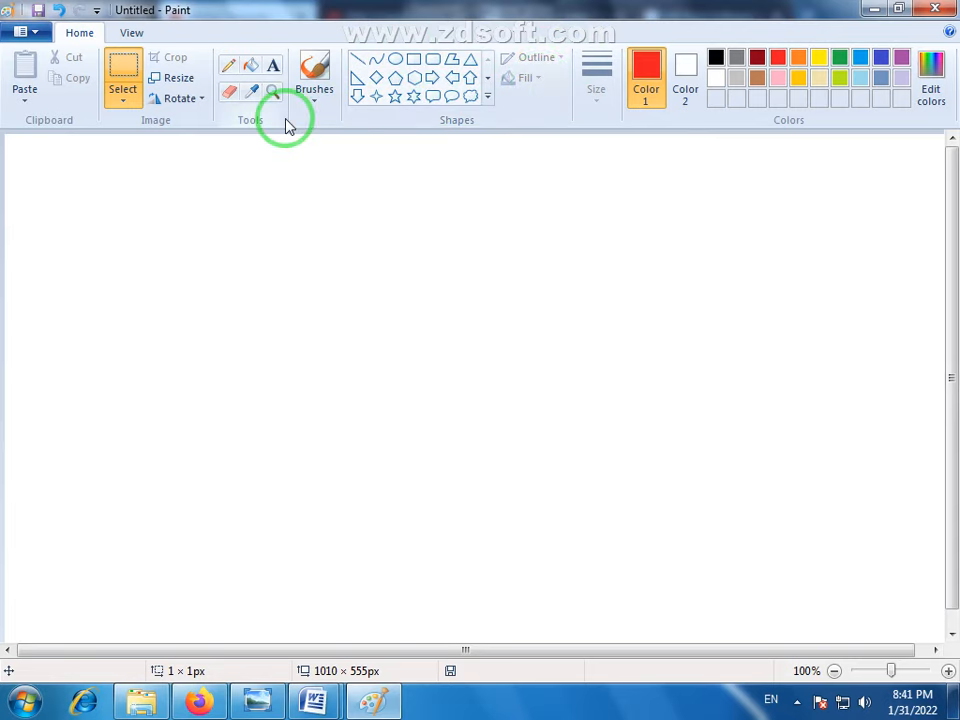
- Examine the selection shapes and selection options offered by the Select tool
click(121, 98)
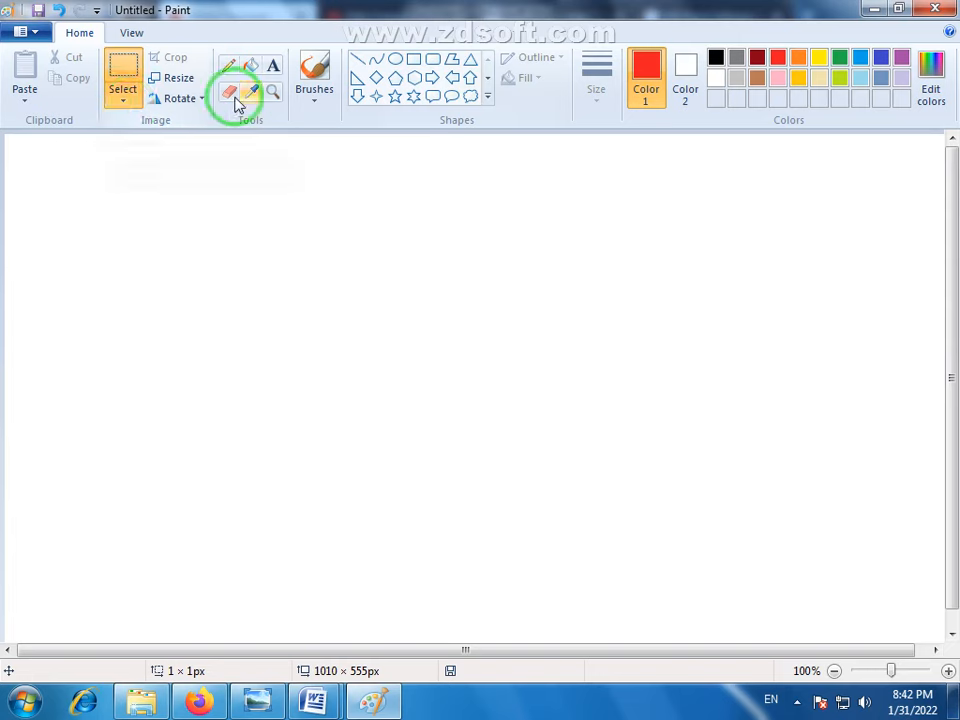
click(124, 100)
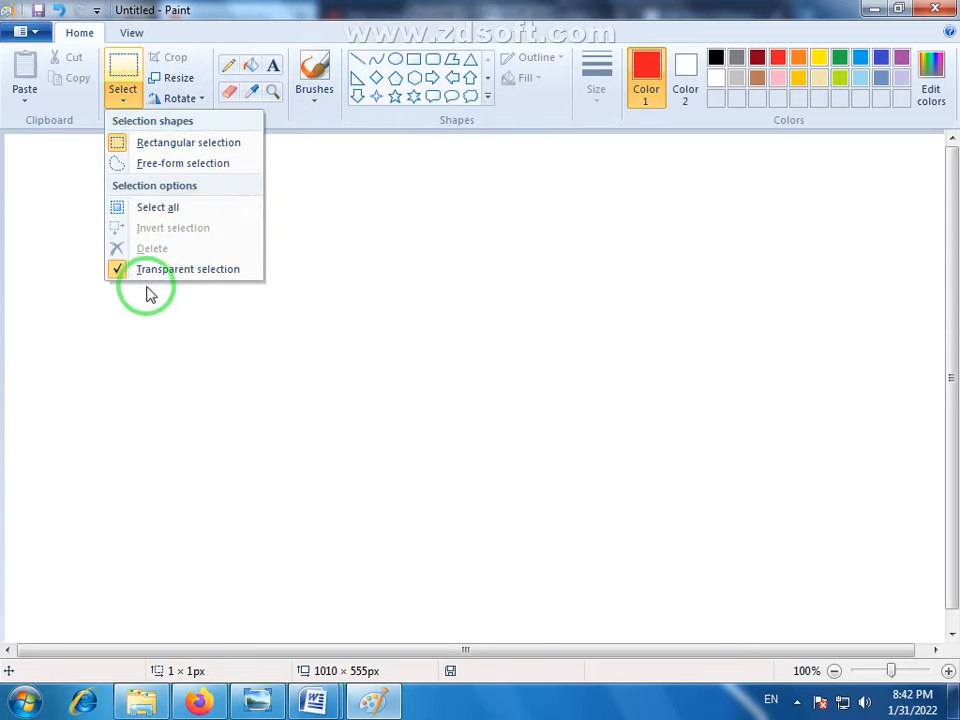
click(356, 230)
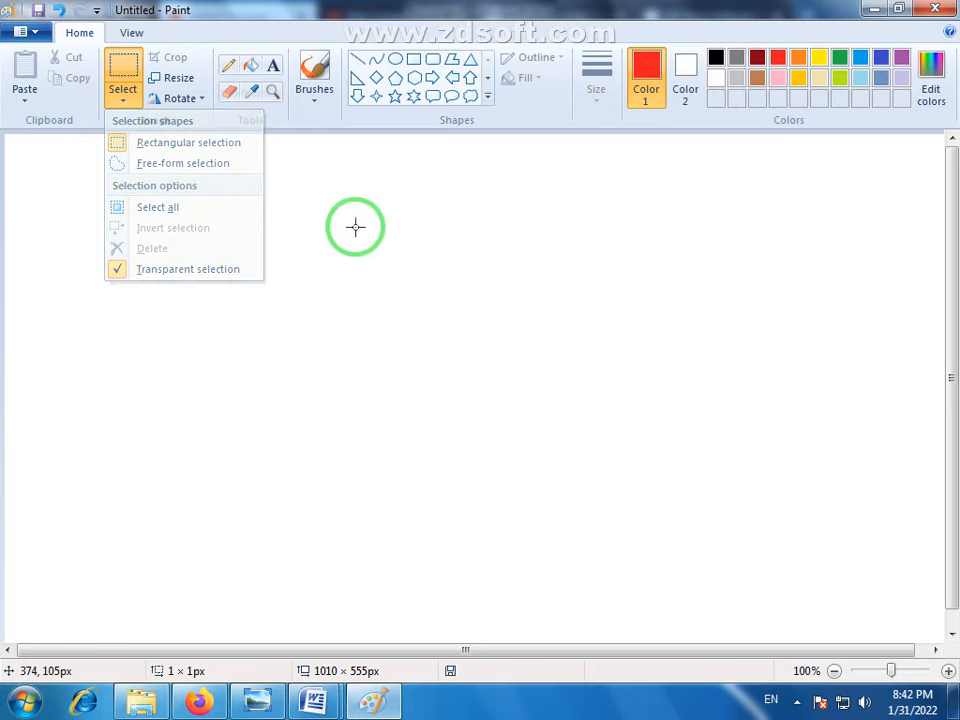
click(123, 102)
click(124, 306)
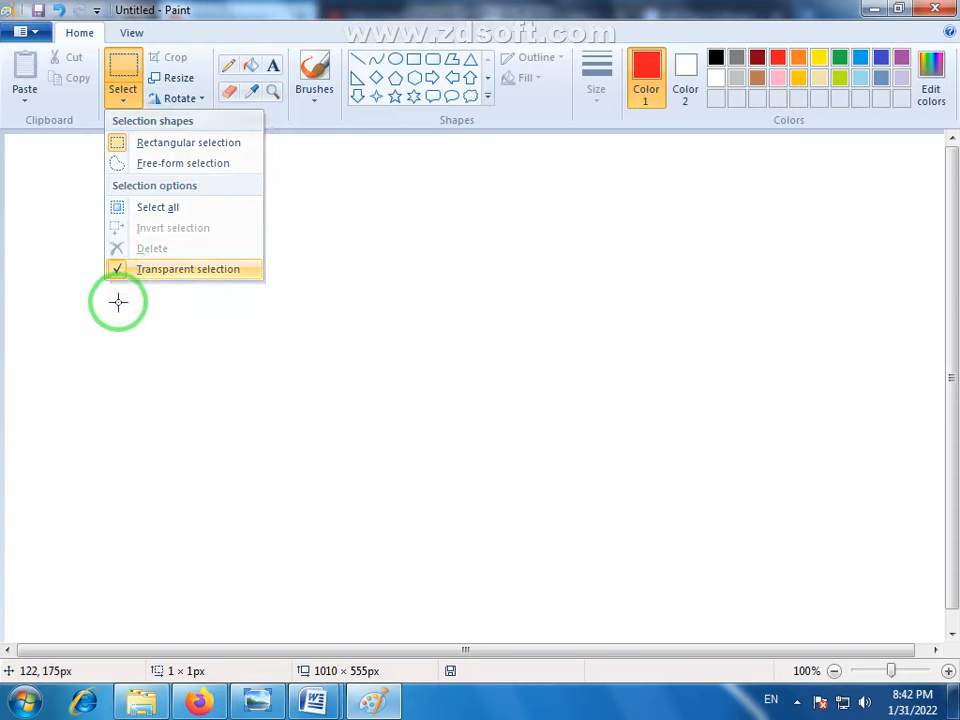
click(122, 104)
click(414, 289)
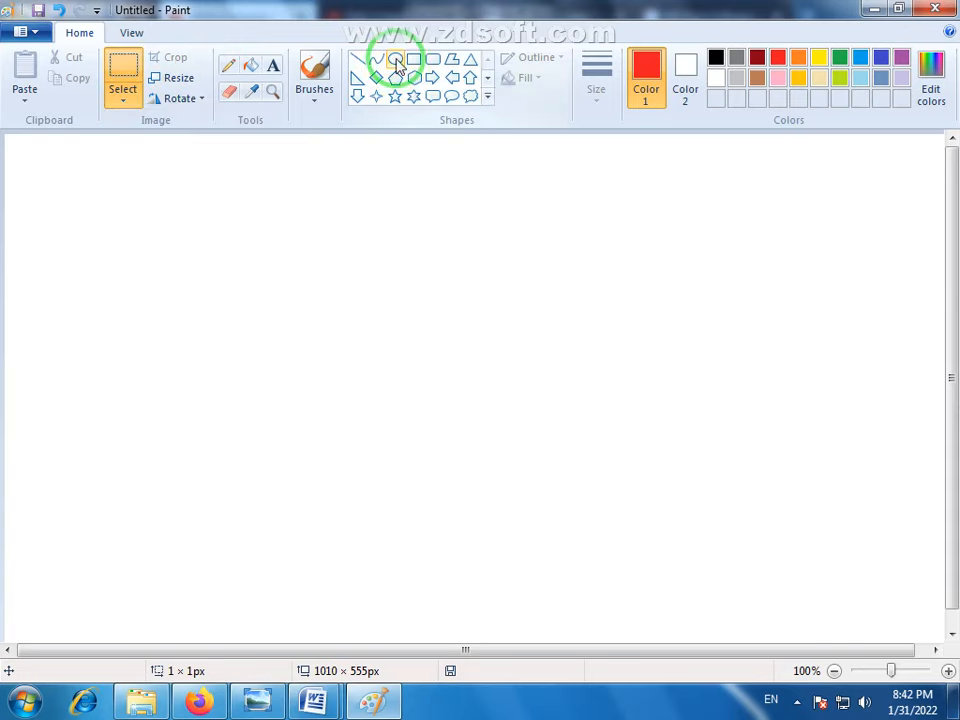
- Draw a black ellipse about 210 × 220 px in the middle of the canvas with the second-thickest line and a Solid color outline
click(395, 58)
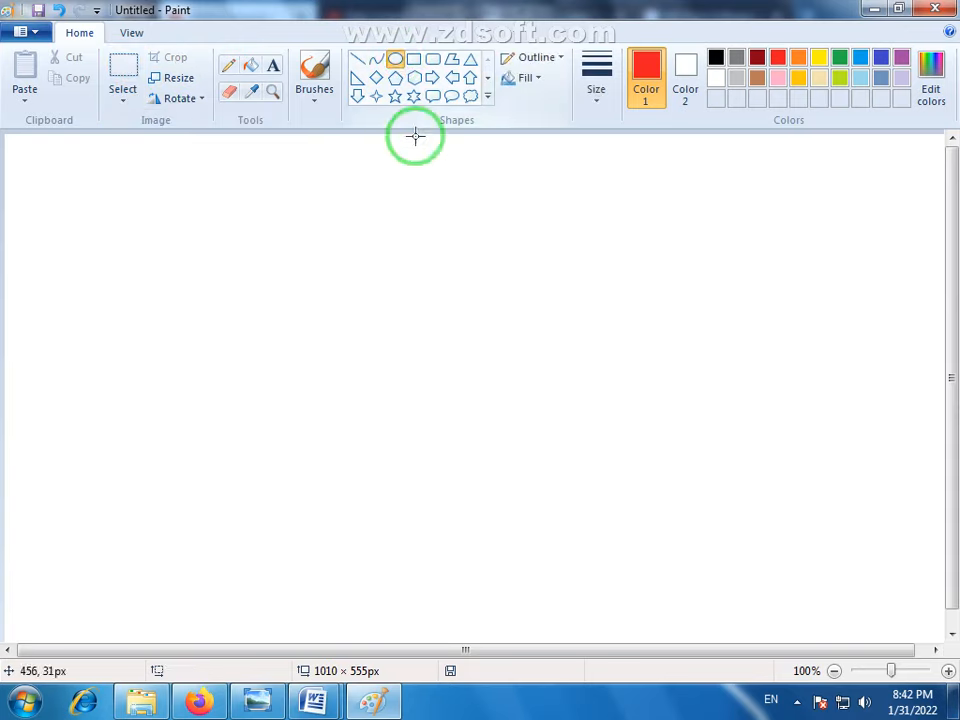
click(716, 57)
click(597, 98)
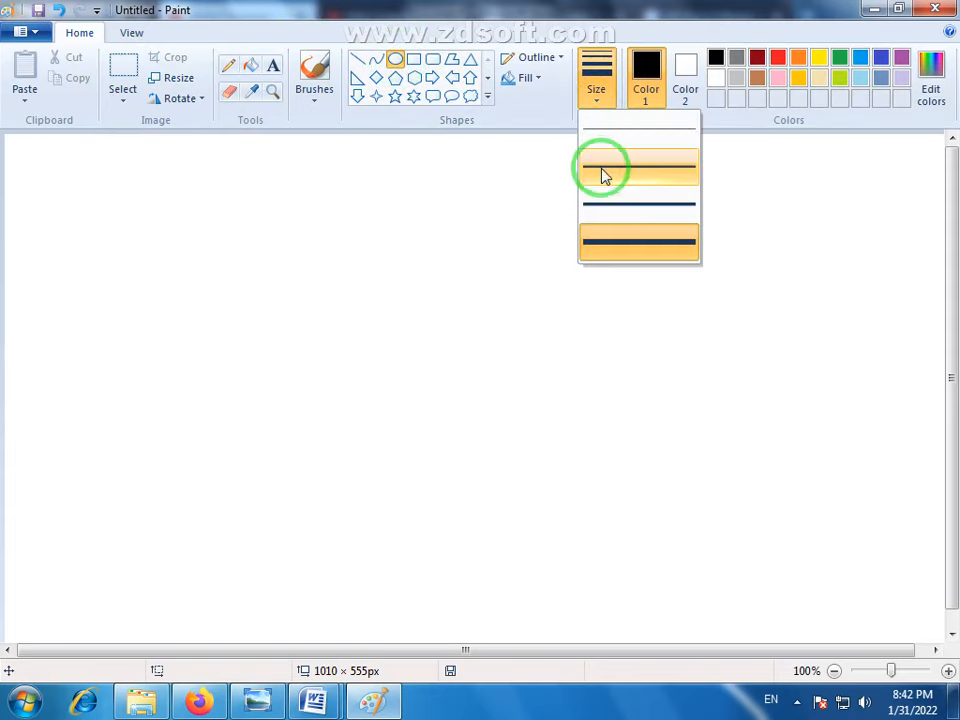
click(610, 195)
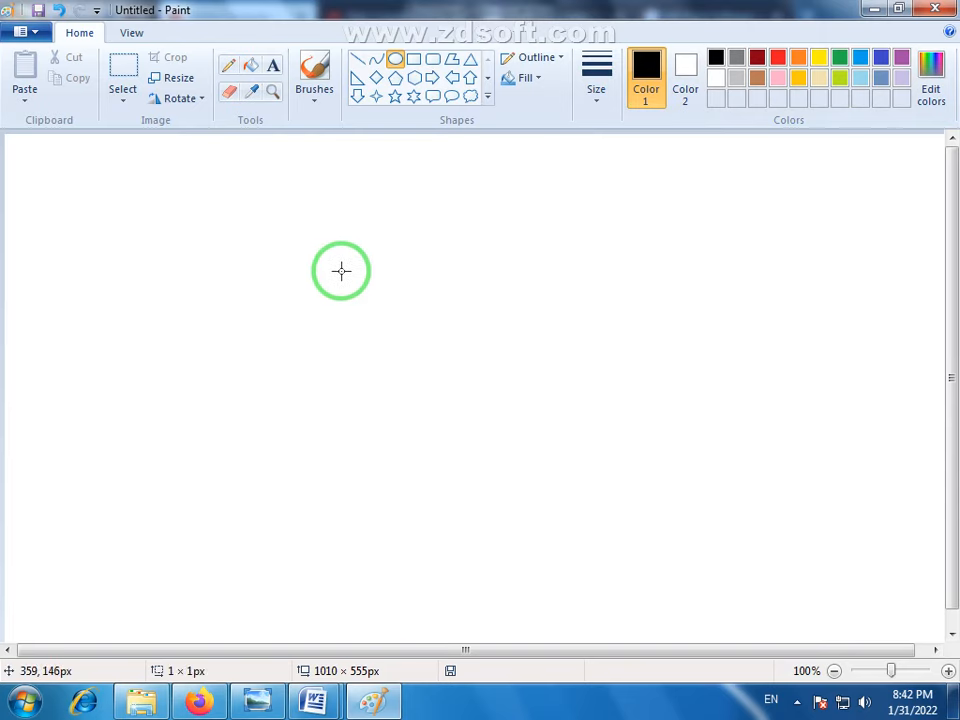
drag(341, 270, 538, 477)
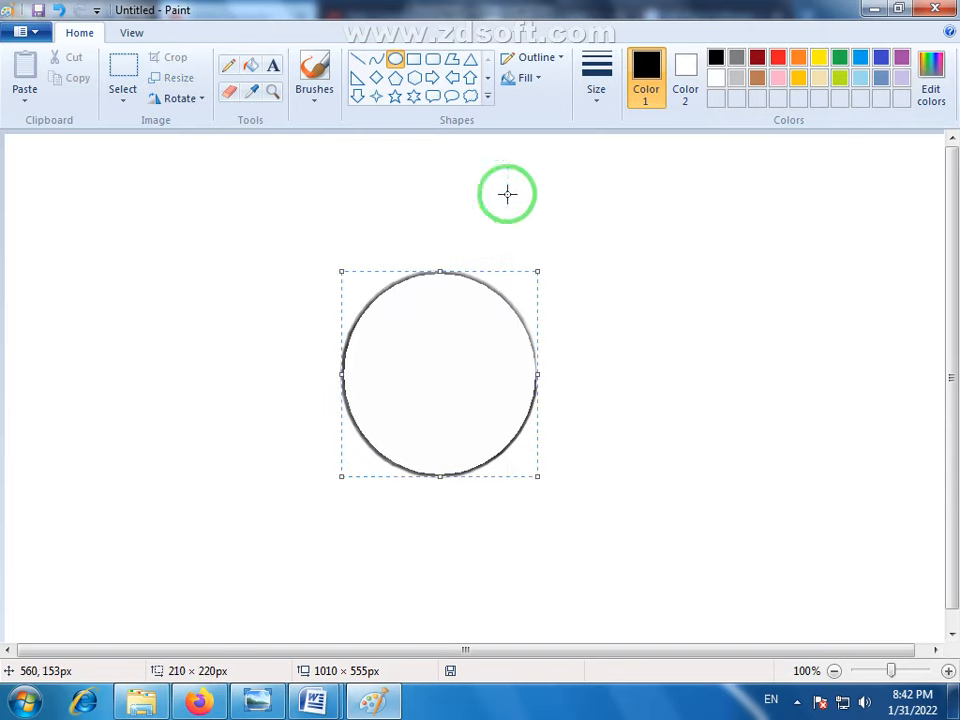
click(555, 58)
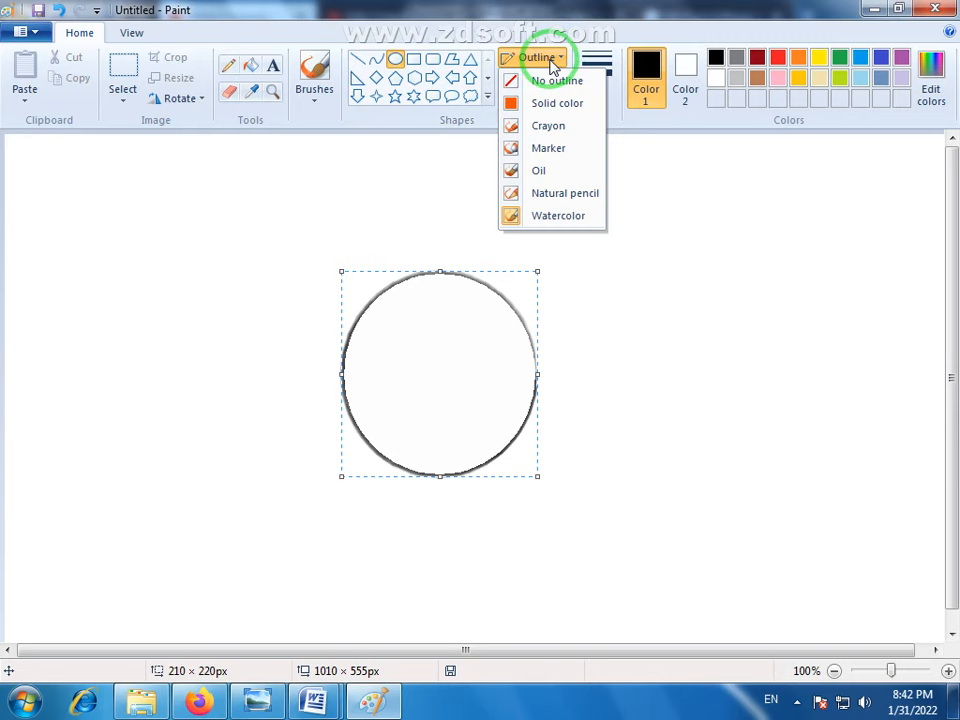
click(540, 104)
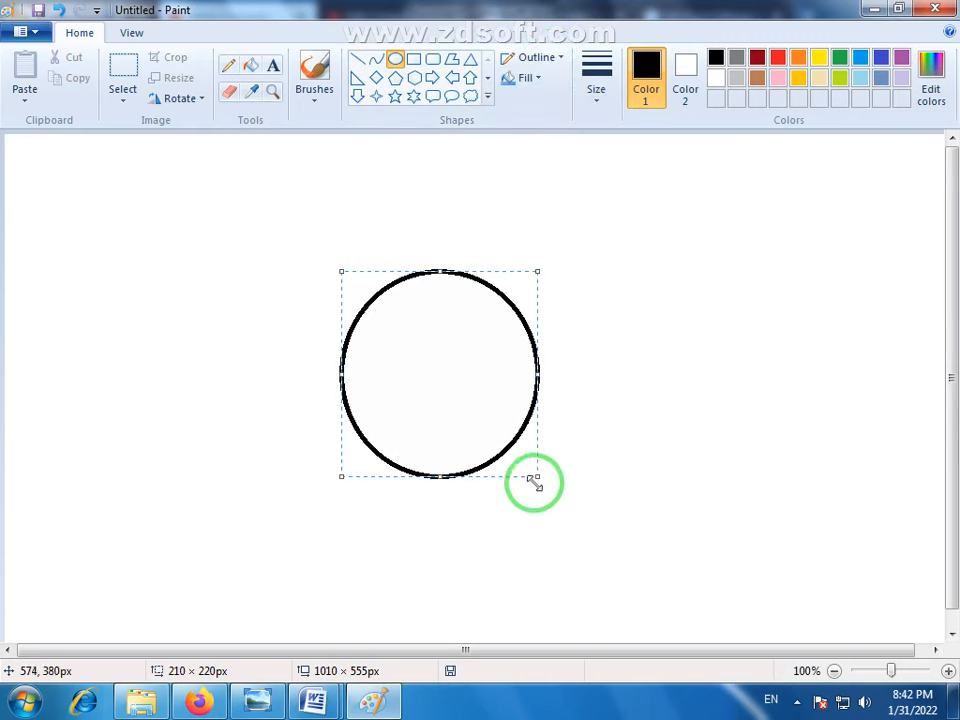
- Move the ellipse to the canvas's upper right area and back to a spot left of the middle
drag(459, 394, 816, 300)
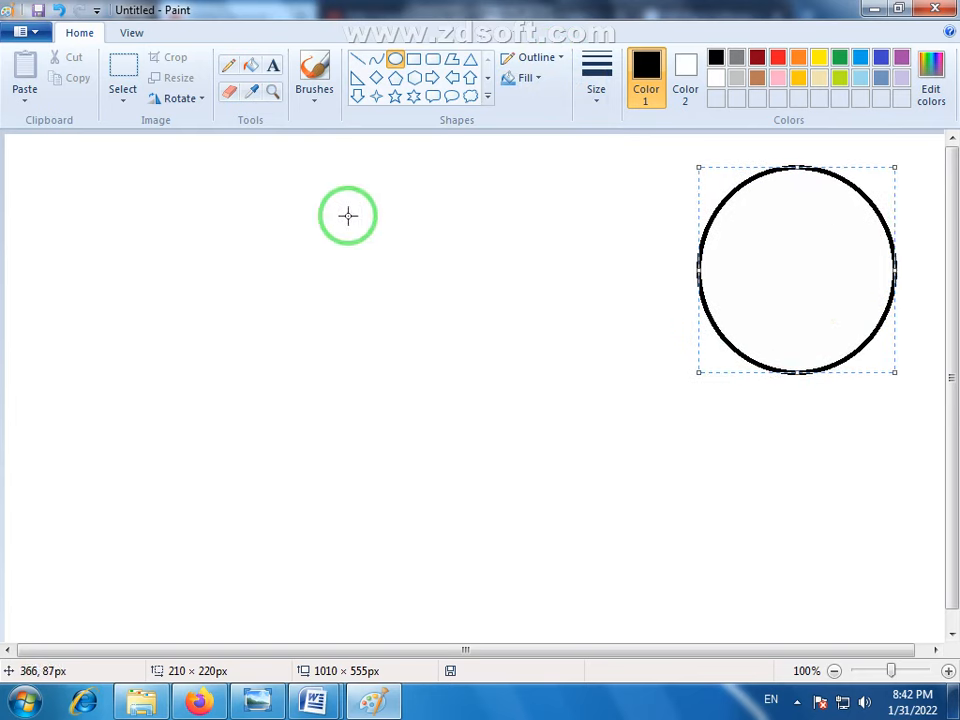
drag(840, 283, 864, 276)
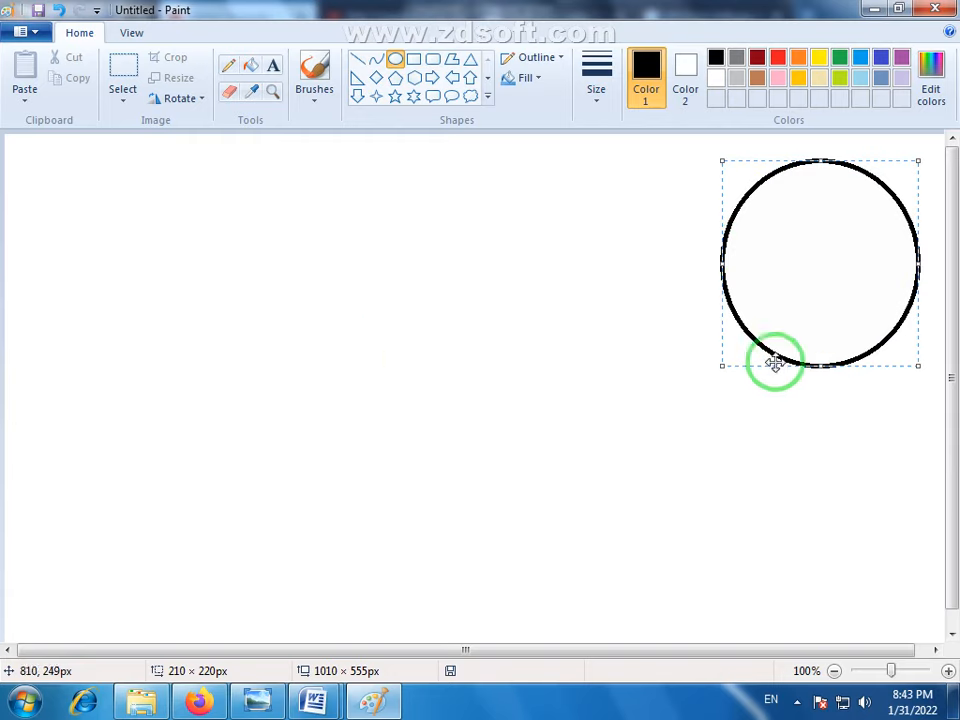
drag(776, 360, 377, 375)
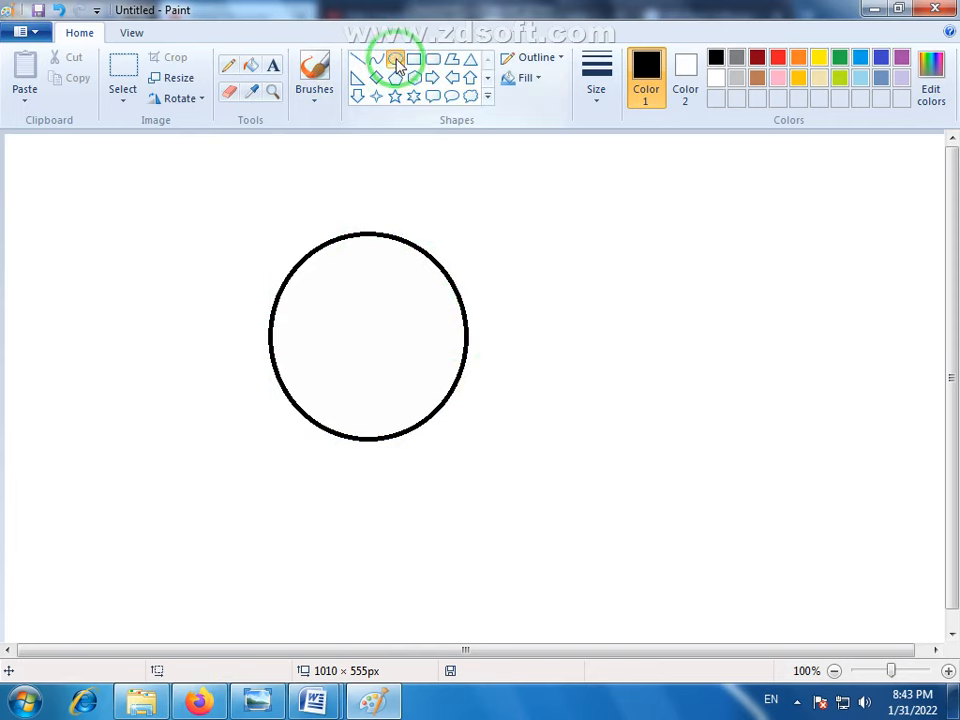
- Draw a second ellipse about 209 × 229 px beside the first one and undo both ellipses
mouse_move(486, 234)
mouse_down()
mouse_move(639, 390)
mouse_move(680, 447)
mouse_up()
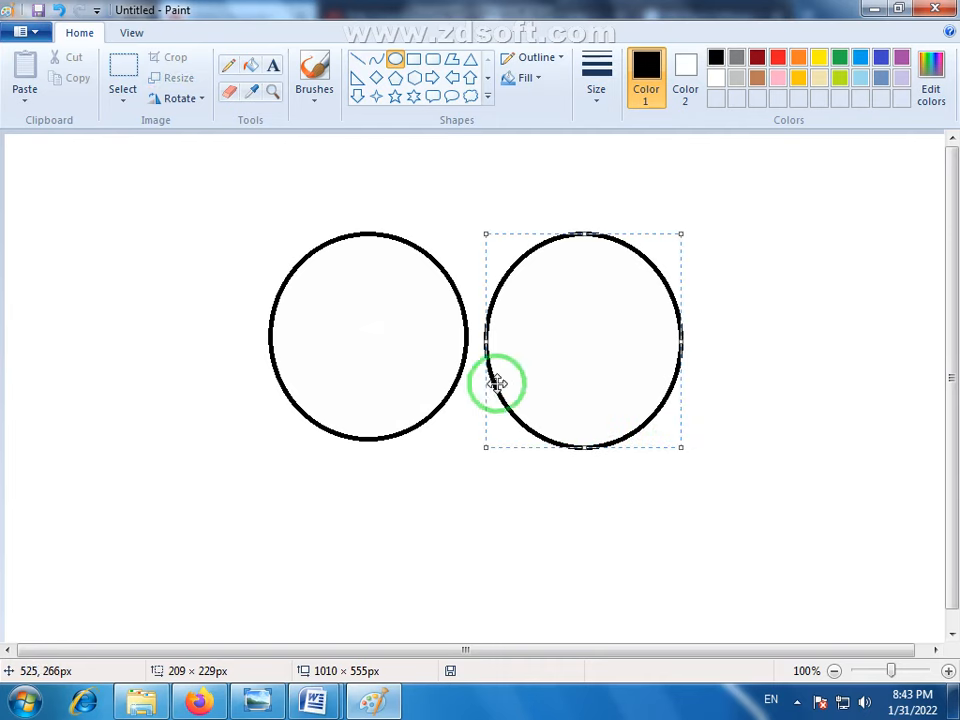
key(ctrl+z)
key(ctrl+z)
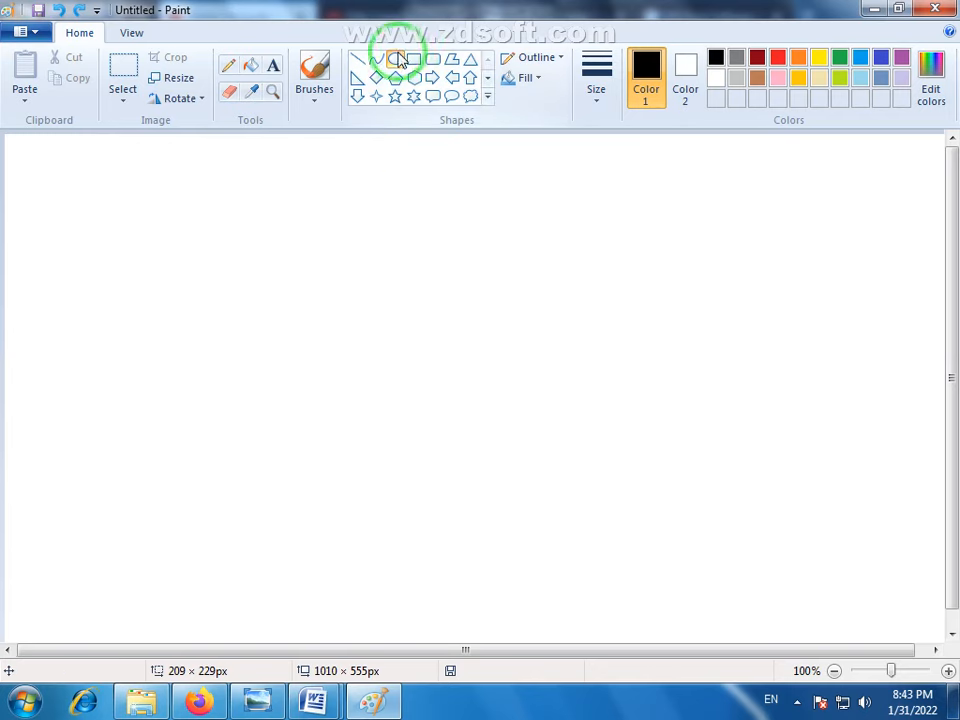
- Draw a new black ellipse about 212 × 215 px and place it in the canvas's upper right area
drag(379, 259, 577, 460)
drag(497, 362, 814, 272)
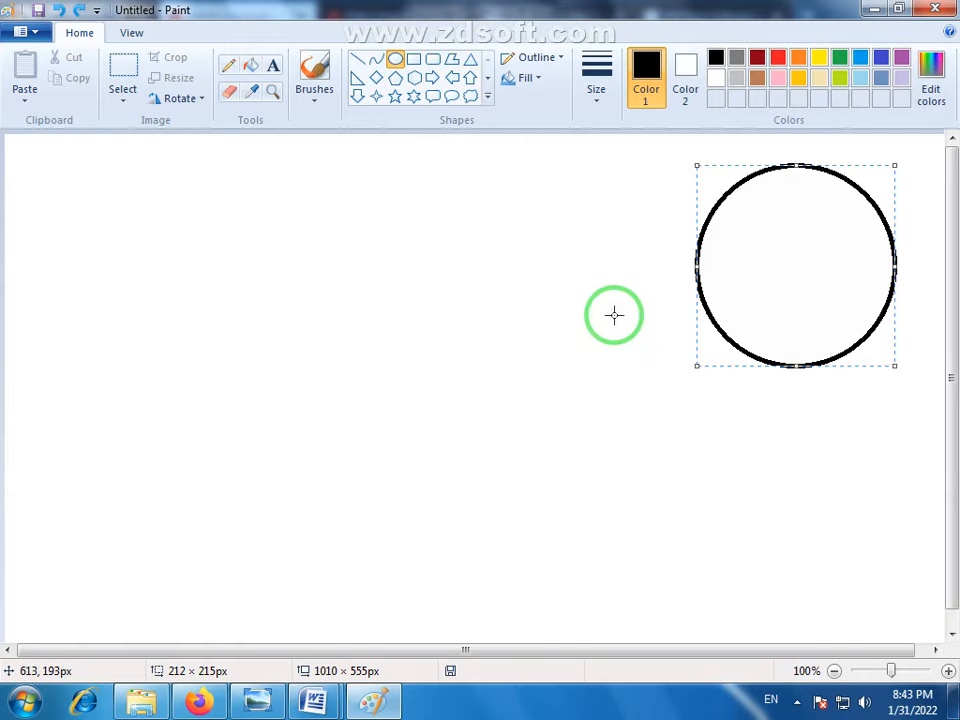
drag(777, 300, 782, 296)
click(784, 405)
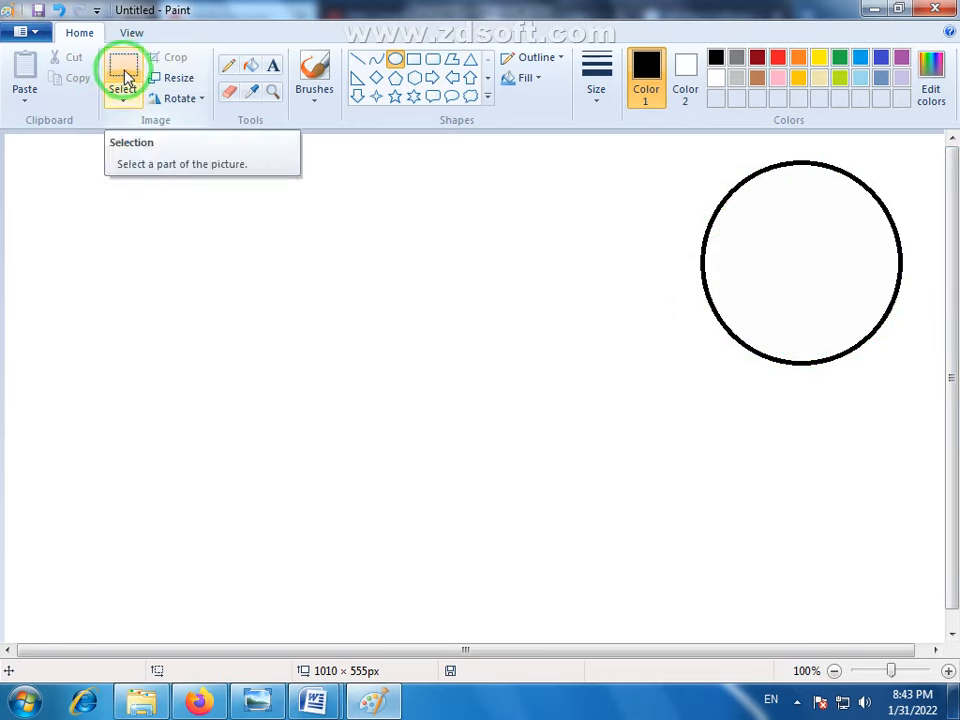
- Select the ellipse with a frame about 250 × 238 px, stretch it slightly from its lower right corner and undo the stretch
click(125, 70)
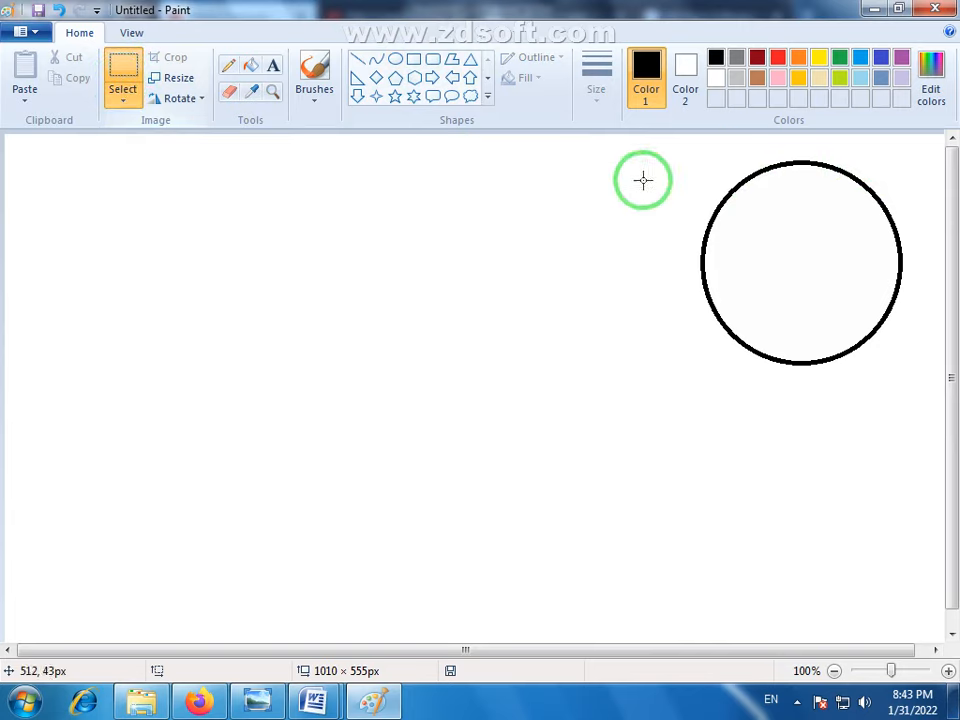
drag(911, 152, 677, 375)
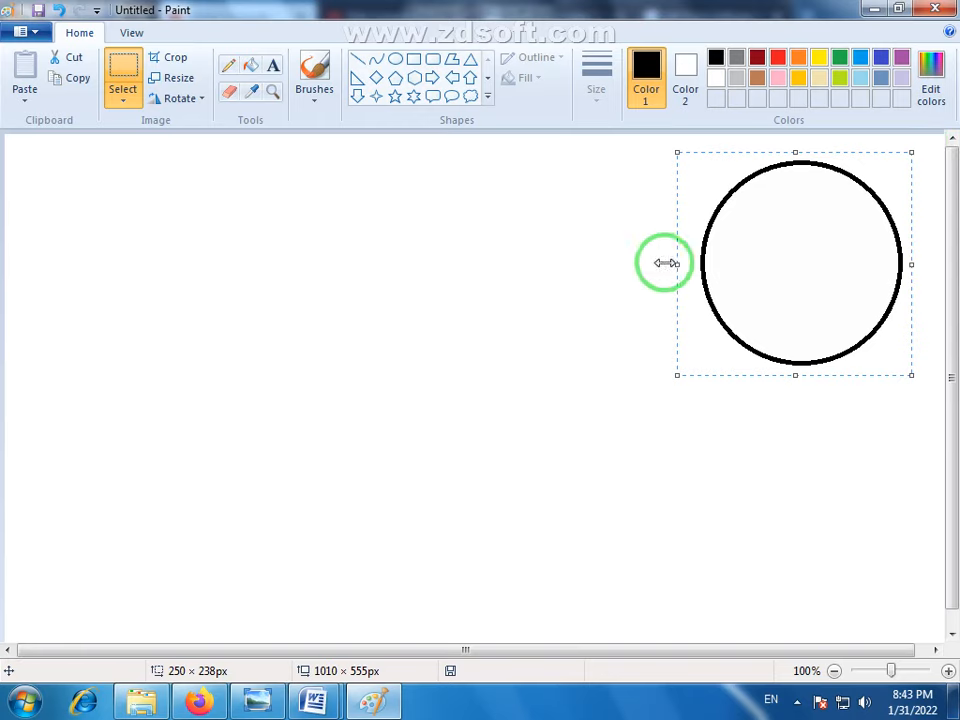
mouse_move(911, 375)
mouse_down()
mouse_move(904, 369)
mouse_move(912, 381)
mouse_up()
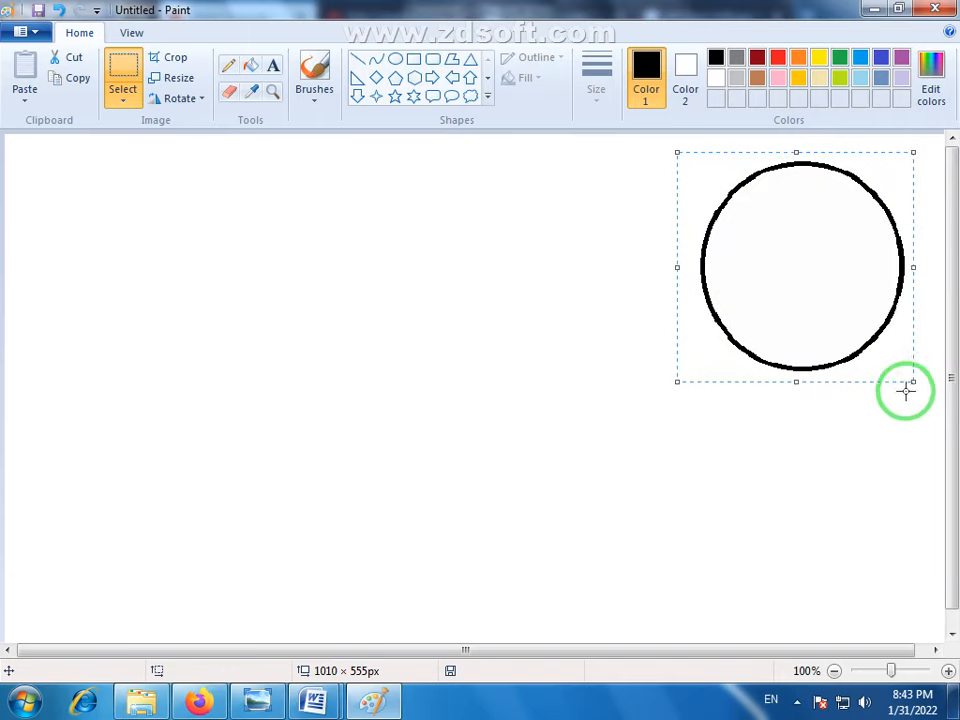
key(ctrl+z)
- Select the circle with a frame about 242 × 240 px, shift it slightly right and place three copies in a row to its left
click(151, 79)
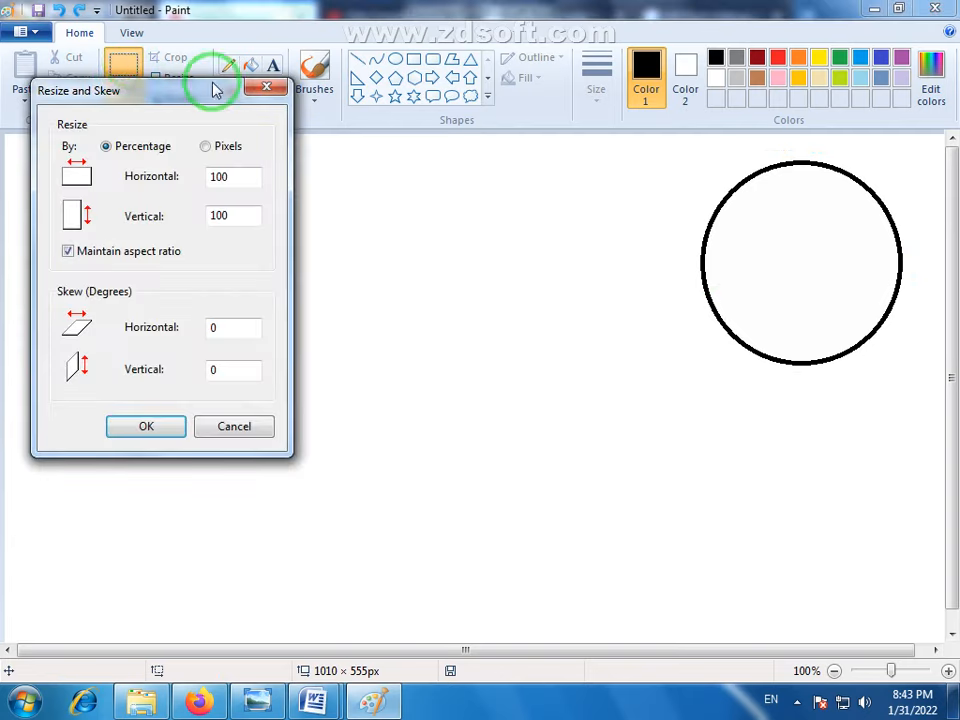
click(266, 87)
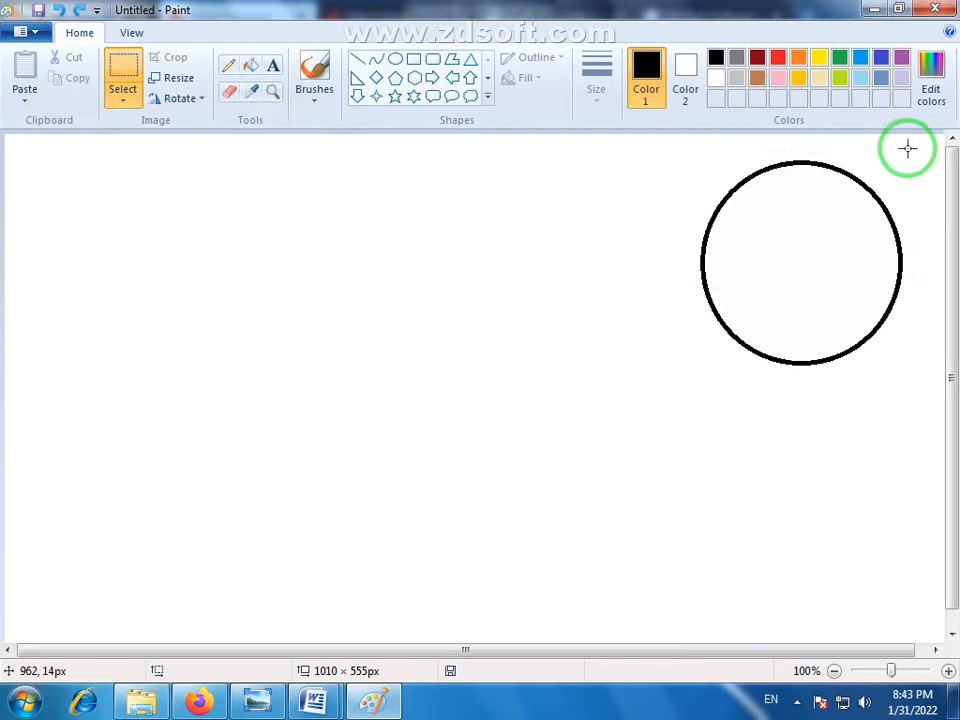
drag(907, 149, 683, 374)
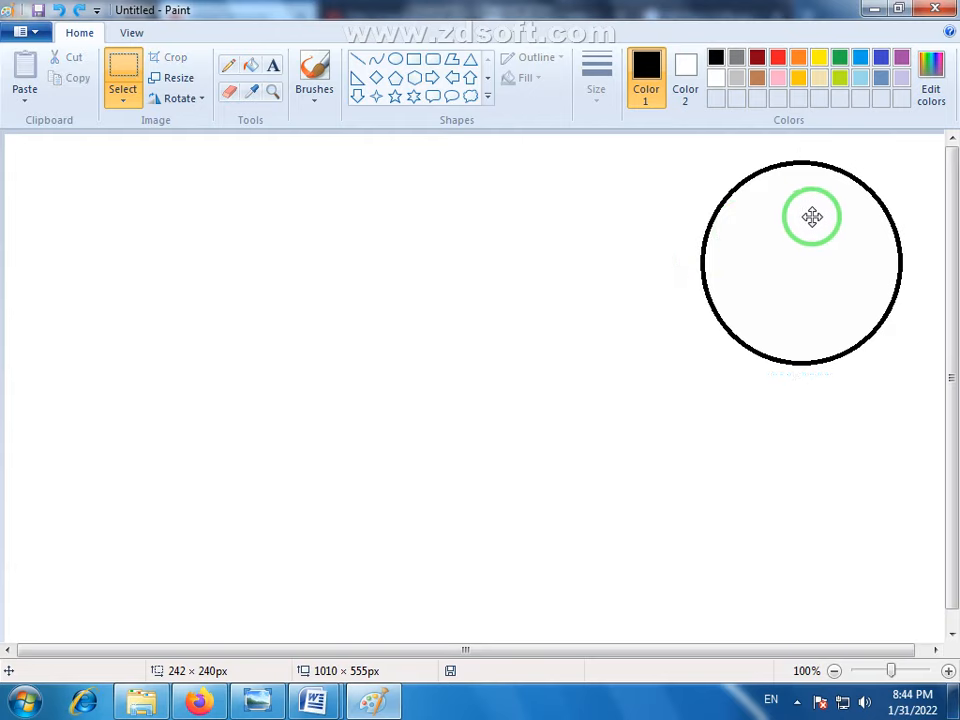
drag(812, 217, 837, 213)
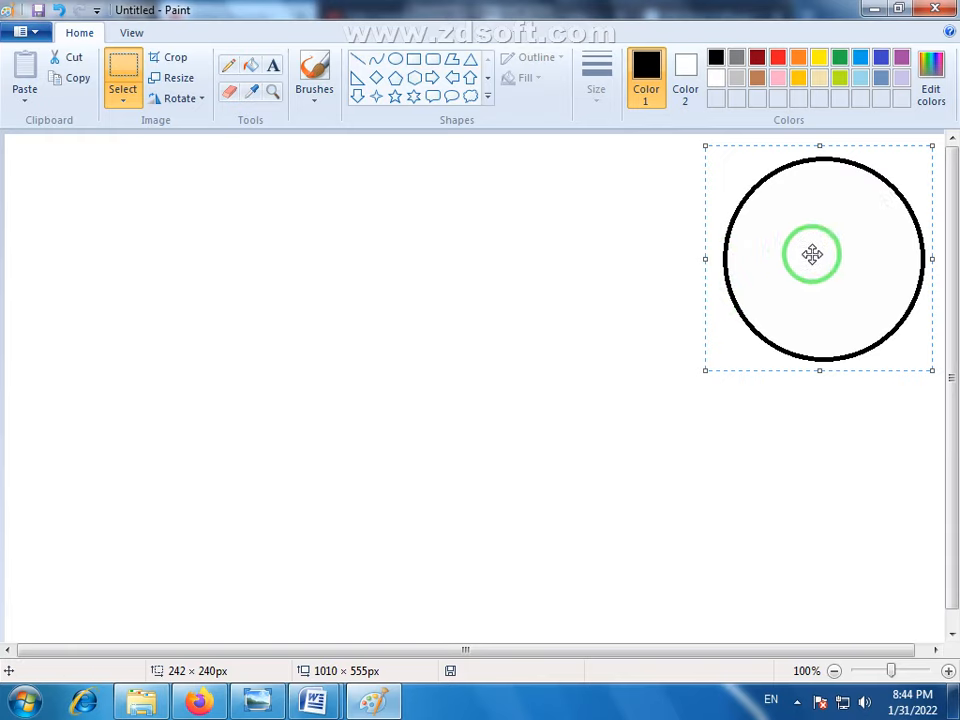
drag(841, 260, 610, 257)
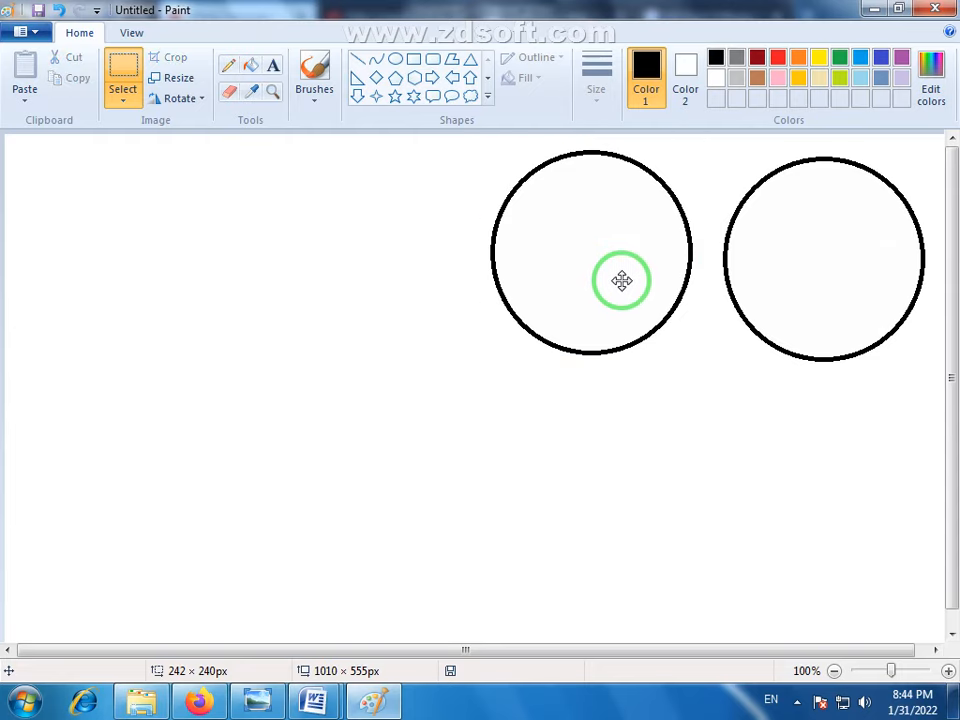
drag(622, 280, 193, 265)
click(357, 488)
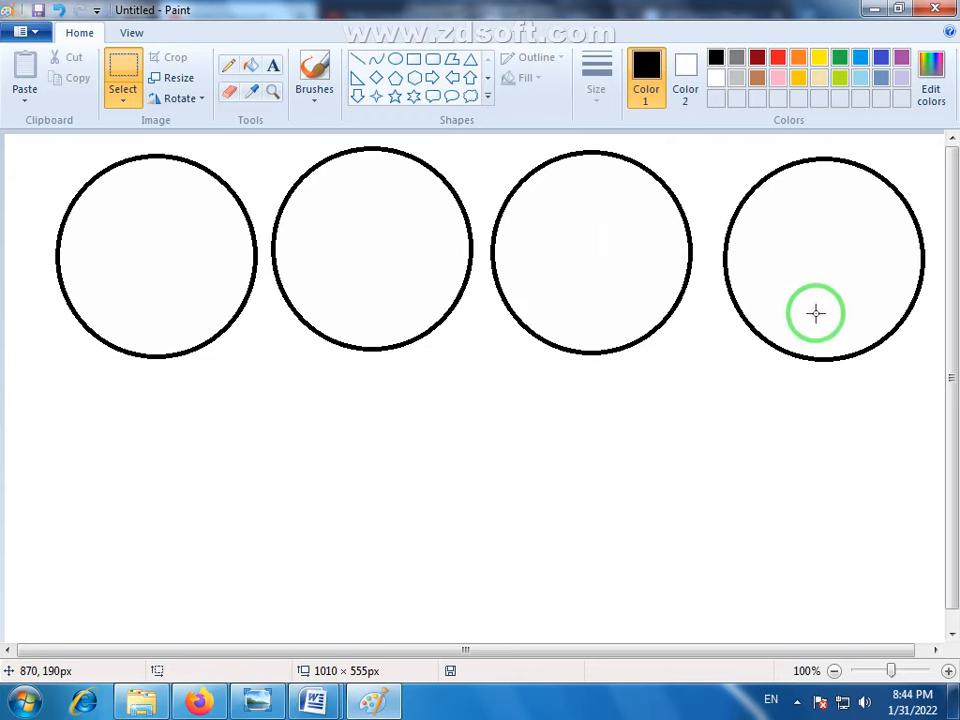
click(126, 108)
click(298, 265)
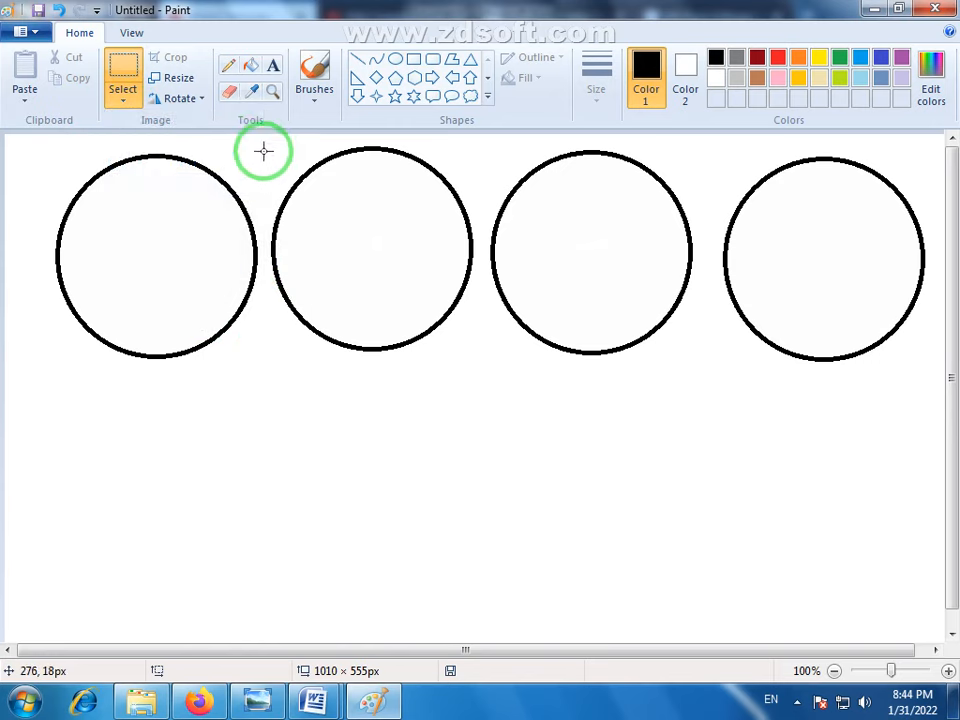
drag(263, 151, 141, 296)
click(294, 441)
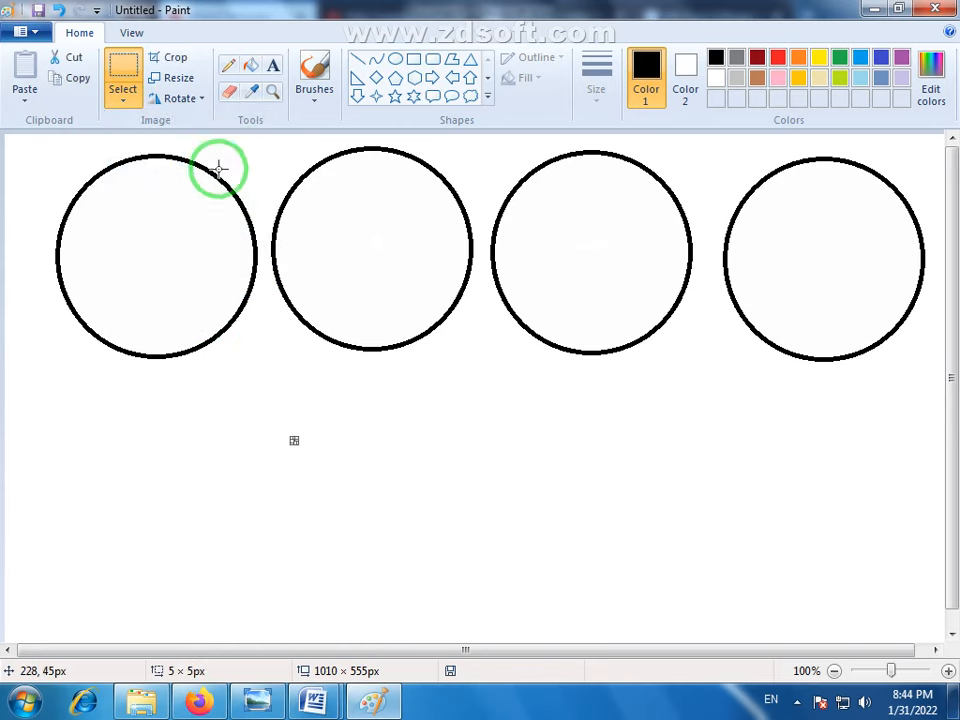
- Draw an ellipse about 182 × 175 px and place it below the gap between the second and third circles
click(395, 58)
drag(436, 341, 605, 512)
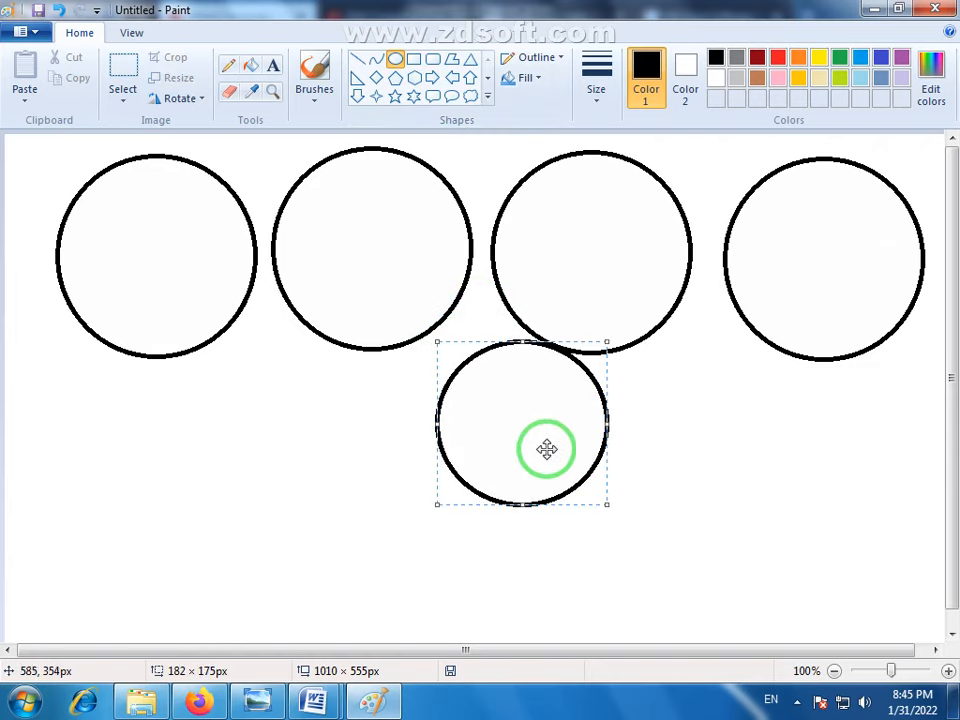
drag(546, 448, 492, 439)
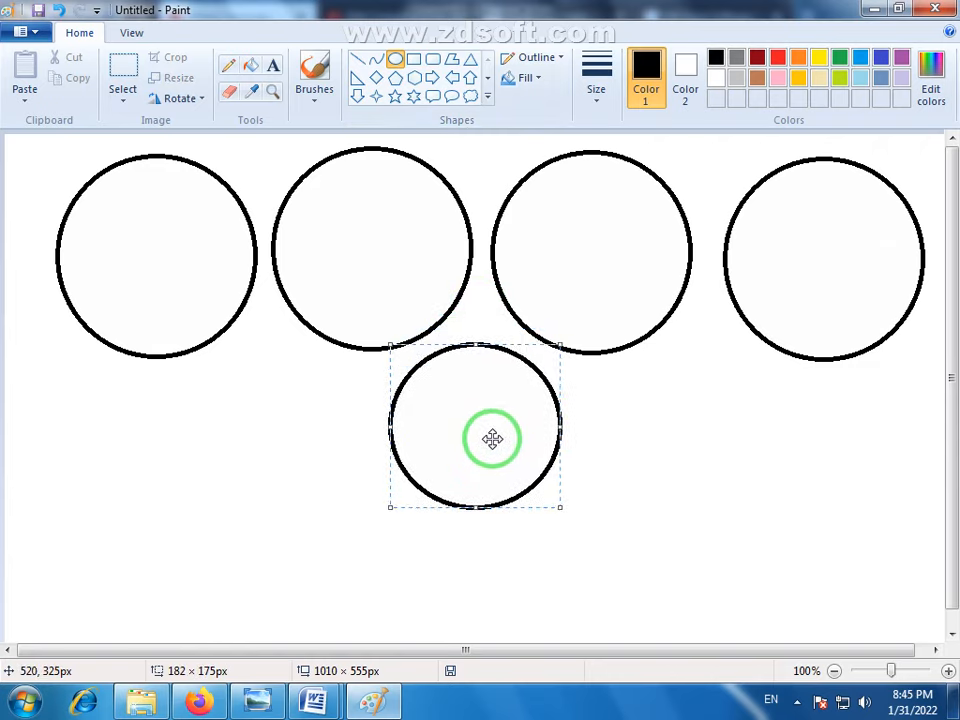
click(640, 428)
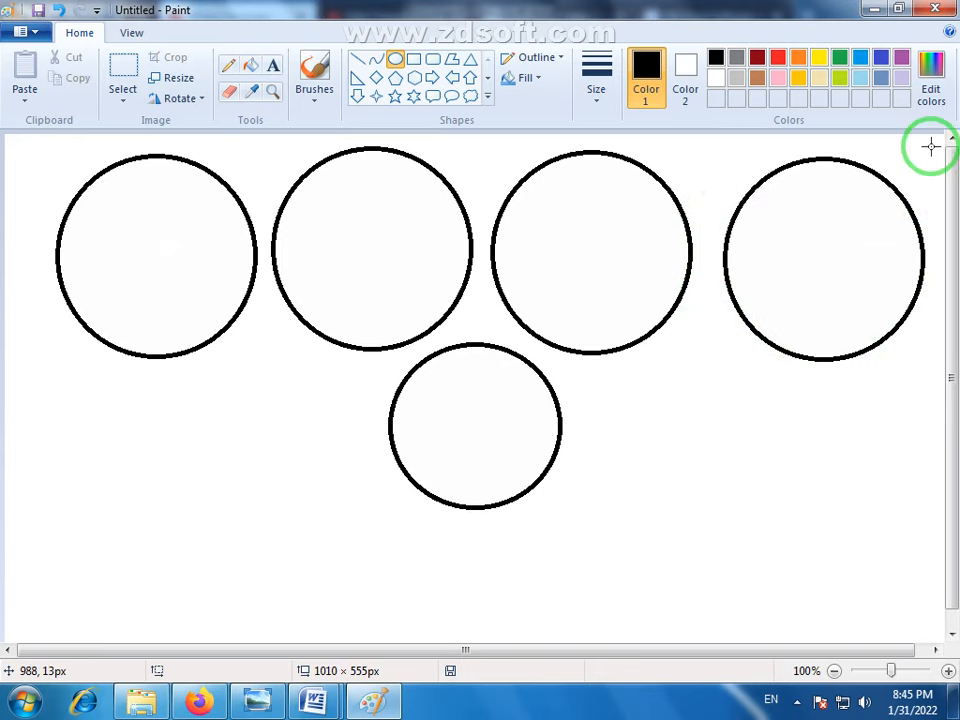
- Draw a narrow ellipse about 55 × 108 px over the rightmost circle's upper right edge and undo it
drag(927, 149, 881, 249)
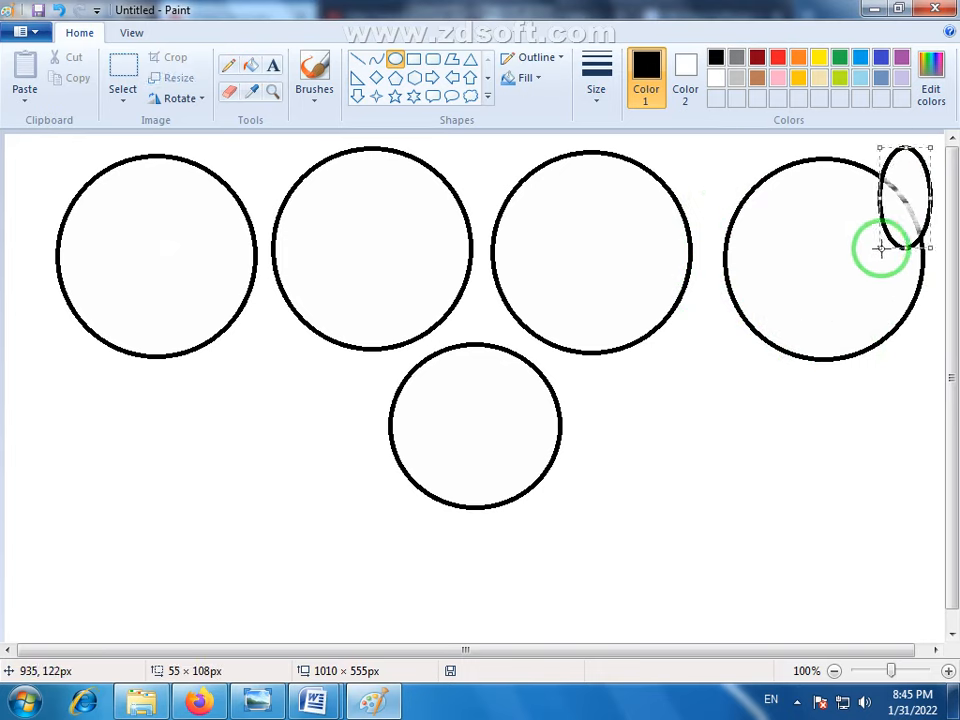
key(ctrl+z)
- Select the rightmost circle with a frame about 224 × 237 px and move it slightly closer to its neighbour in the row
click(122, 76)
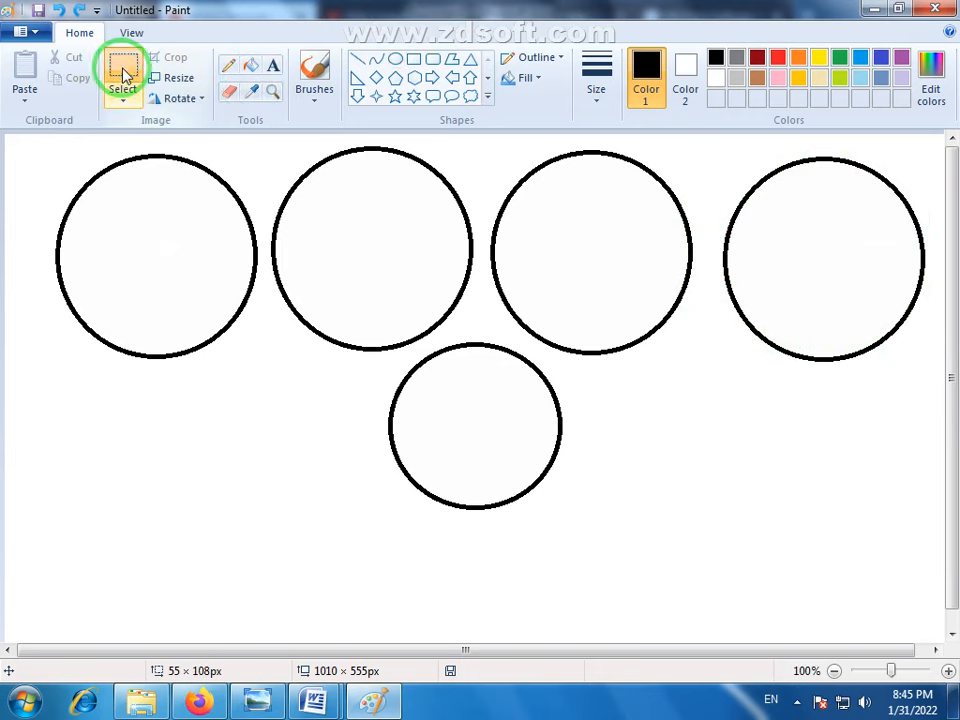
click(122, 90)
click(910, 148)
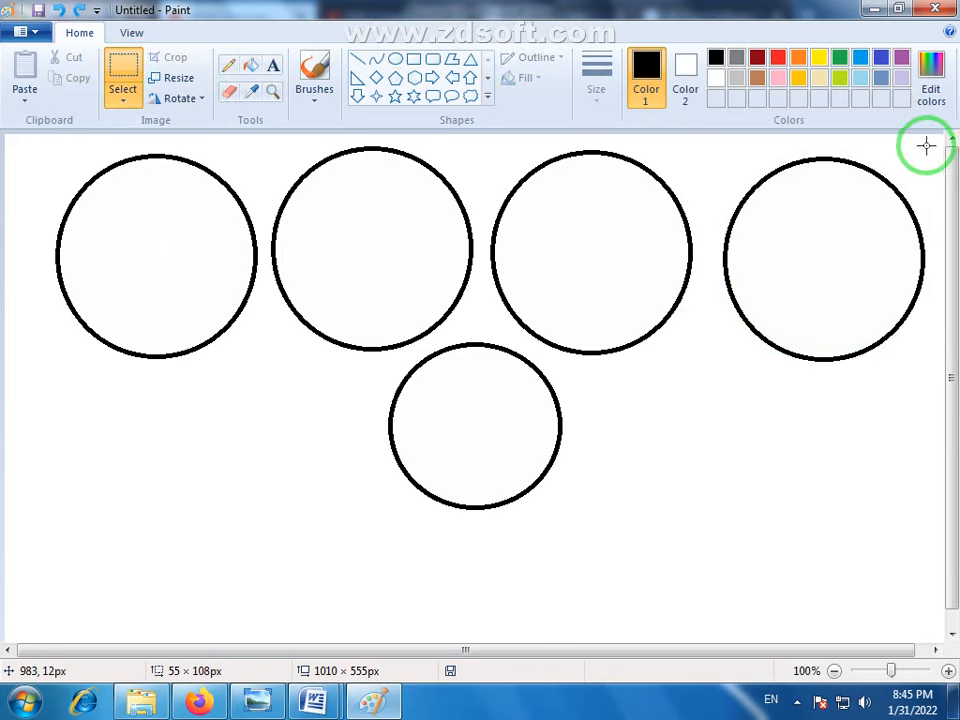
drag(926, 146, 716, 369)
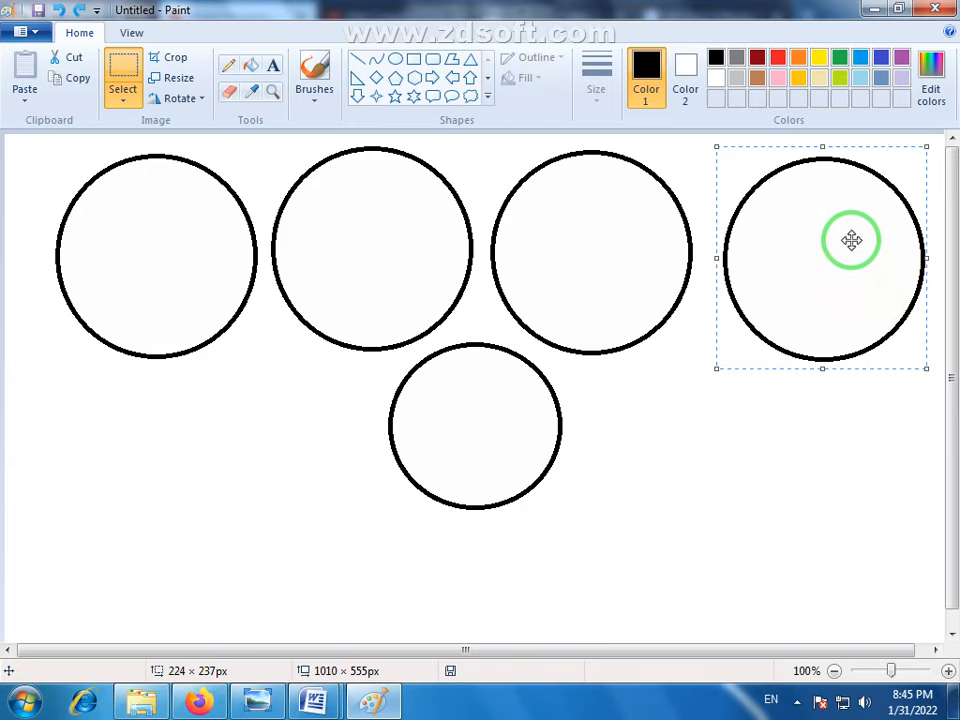
drag(851, 240, 836, 281)
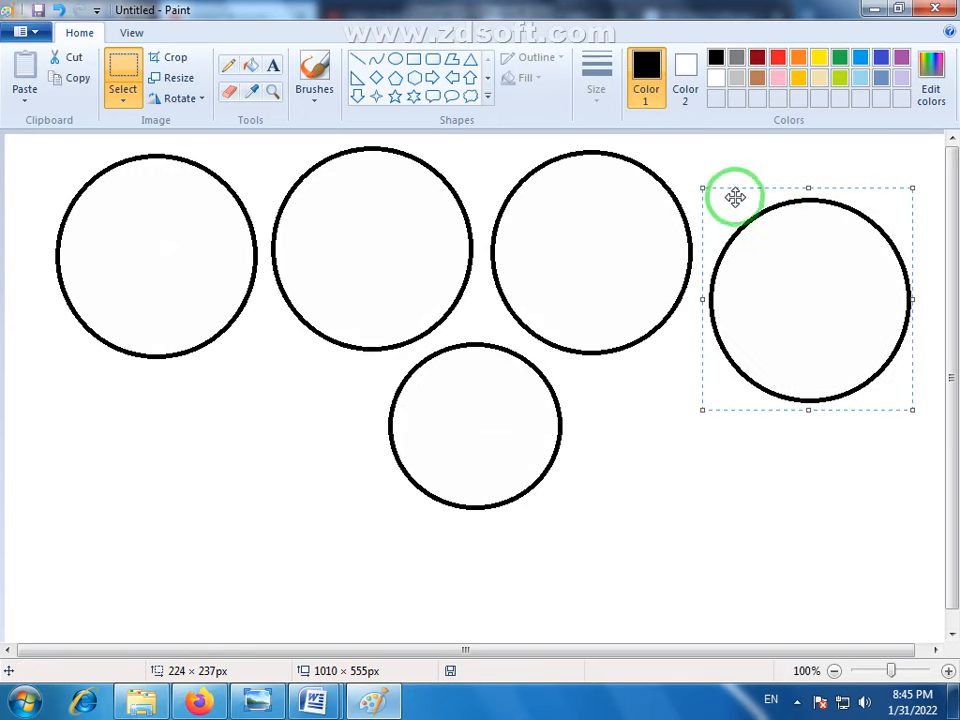
drag(866, 336, 879, 287)
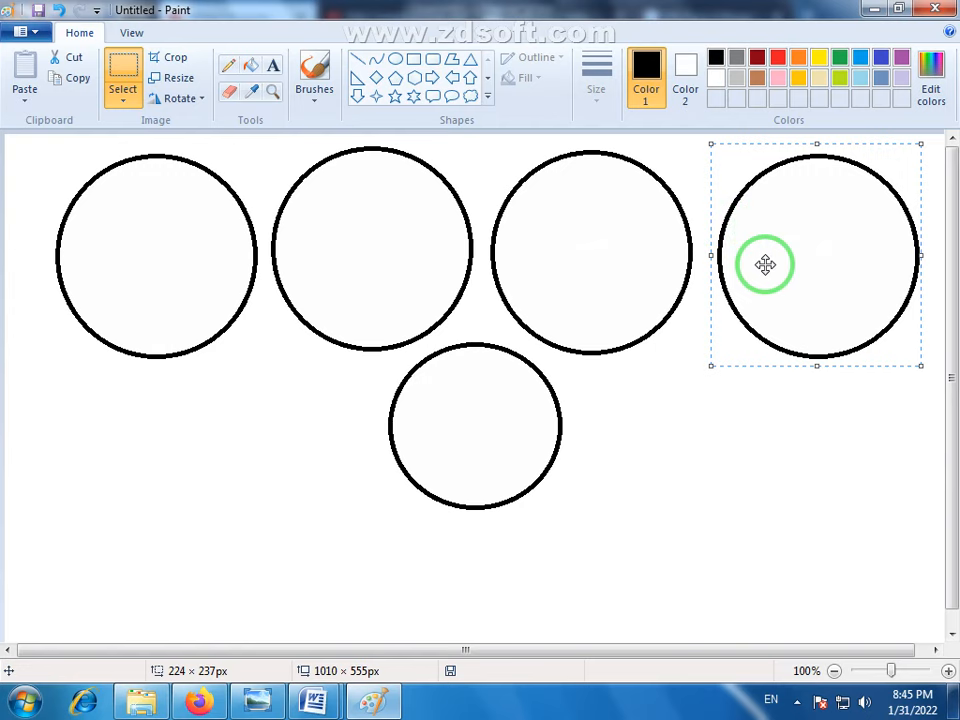
drag(811, 231, 788, 258)
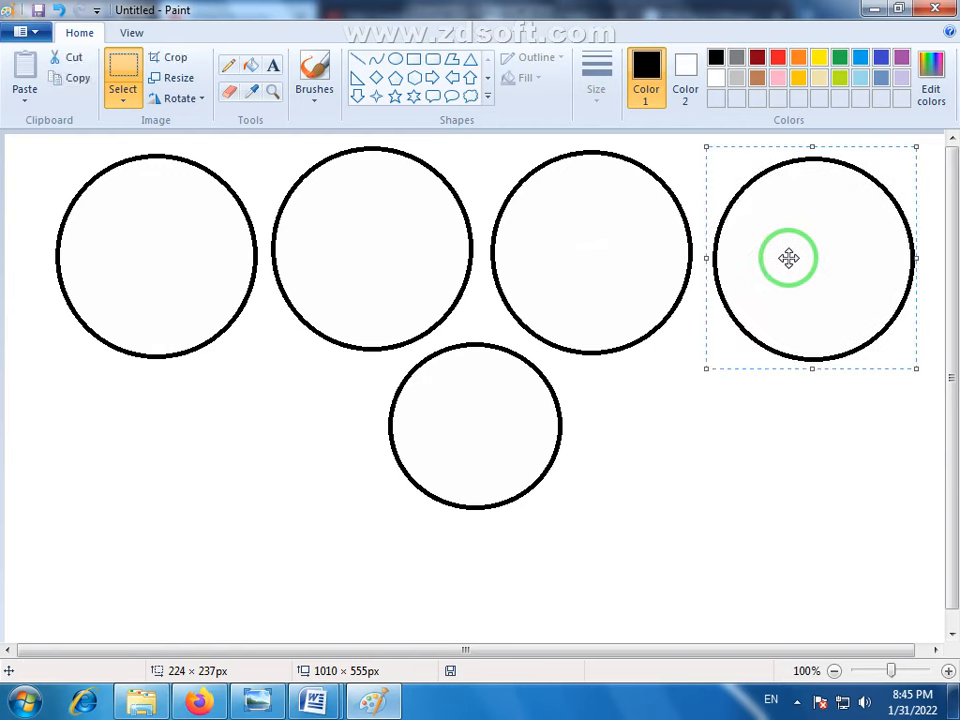
- Turn on transparent selection and shift the rightmost circle slightly left using a selection frame about 236 × 242 px
click(123, 99)
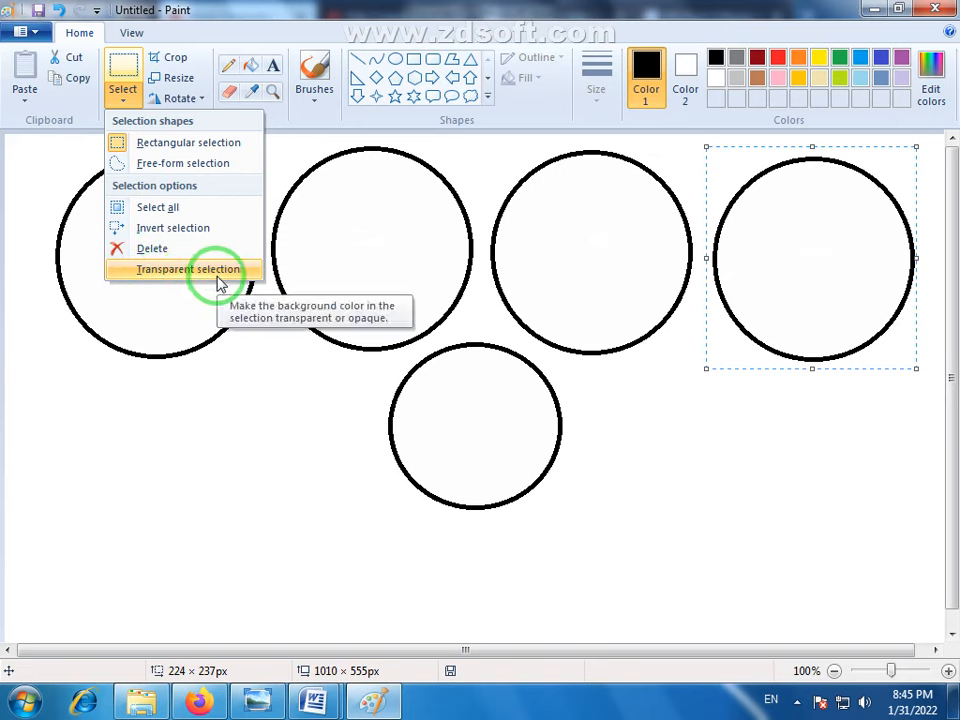
click(671, 510)
click(599, 461)
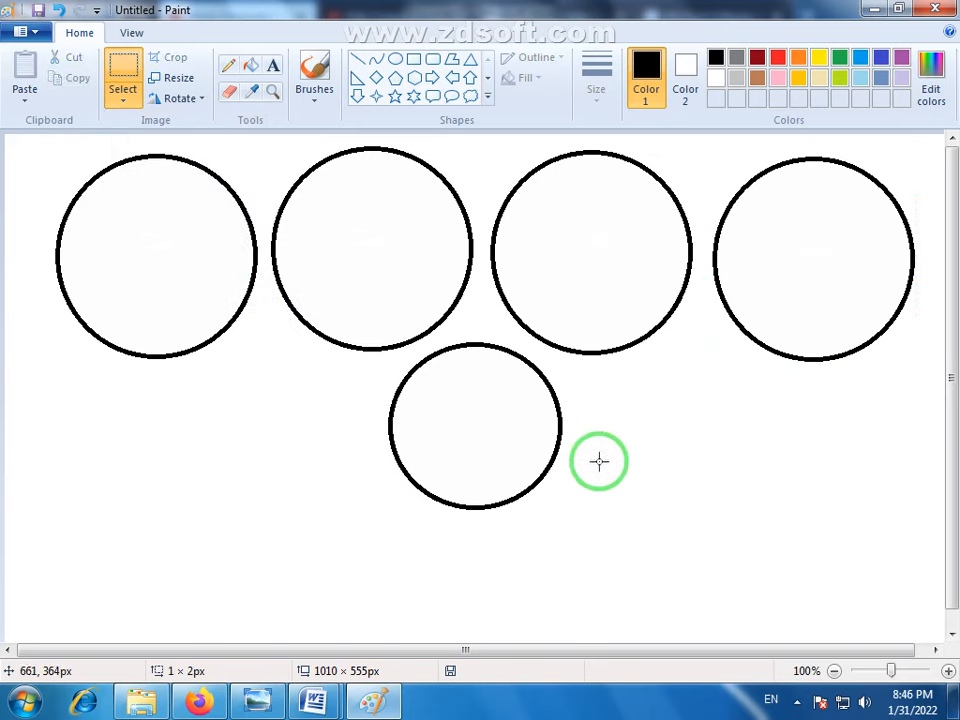
click(118, 104)
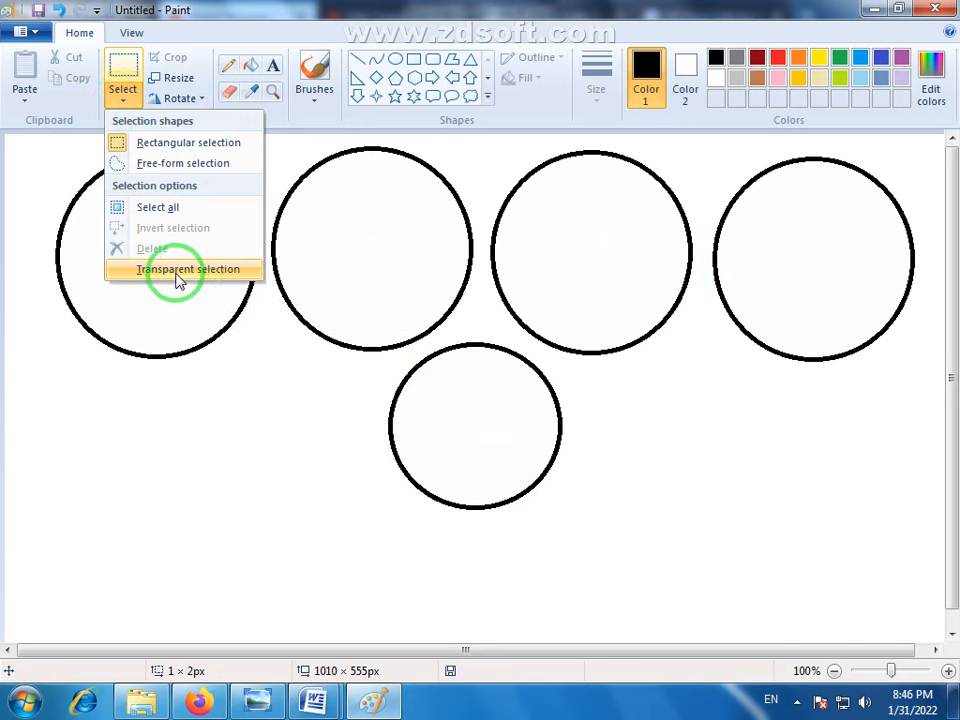
click(124, 272)
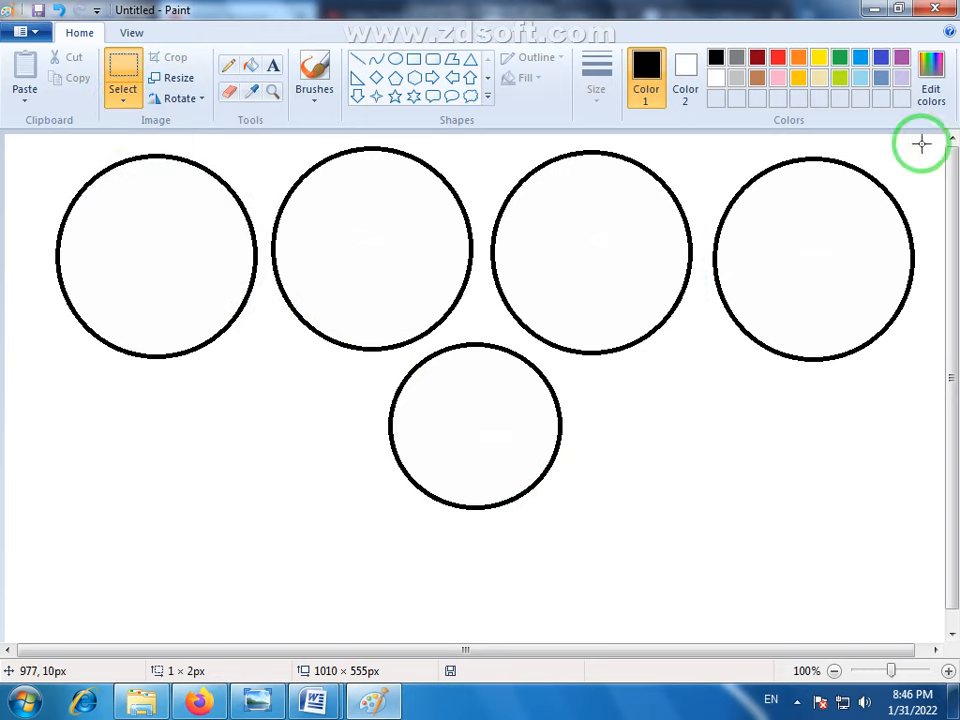
drag(921, 150, 702, 376)
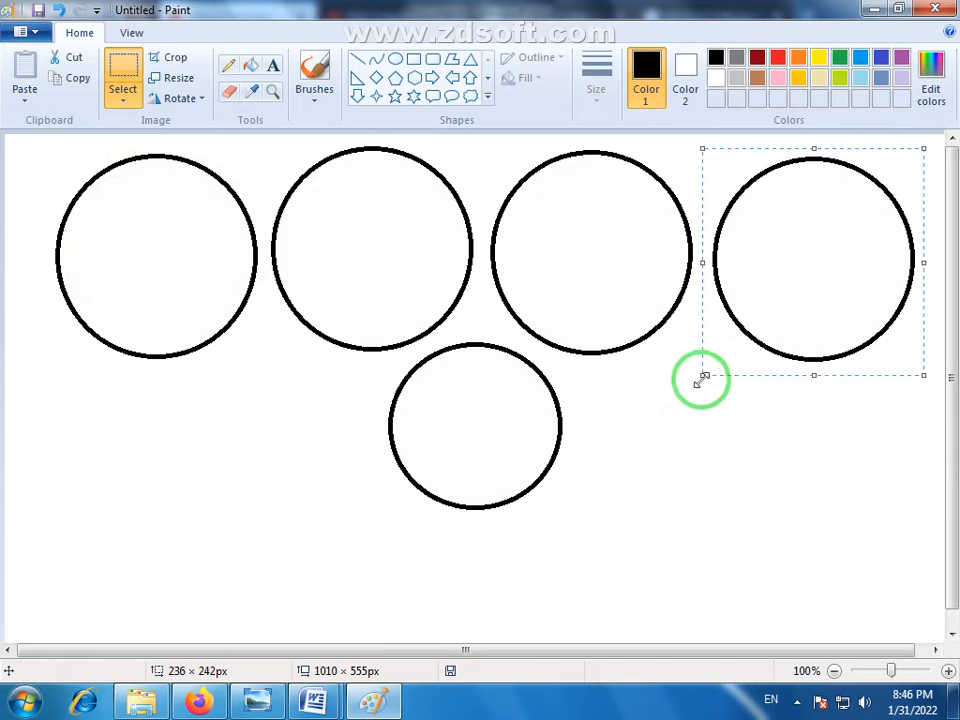
mouse_move(822, 245)
mouse_down()
mouse_move(585, 324)
mouse_move(290, 353)
mouse_move(330, 285)
mouse_move(831, 287)
mouse_move(828, 278)
mouse_move(531, 467)
mouse_move(343, 469)
mouse_move(193, 492)
mouse_move(519, 514)
mouse_move(746, 486)
mouse_move(798, 251)
mouse_move(771, 386)
mouse_move(821, 279)
mouse_move(808, 280)
mouse_up()
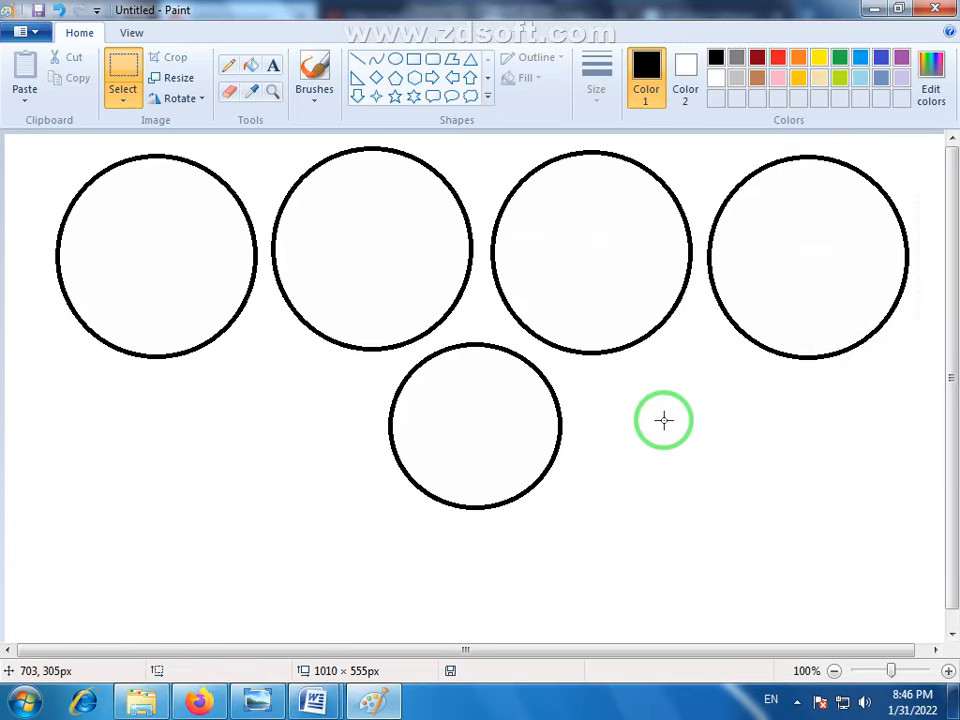
click(125, 104)
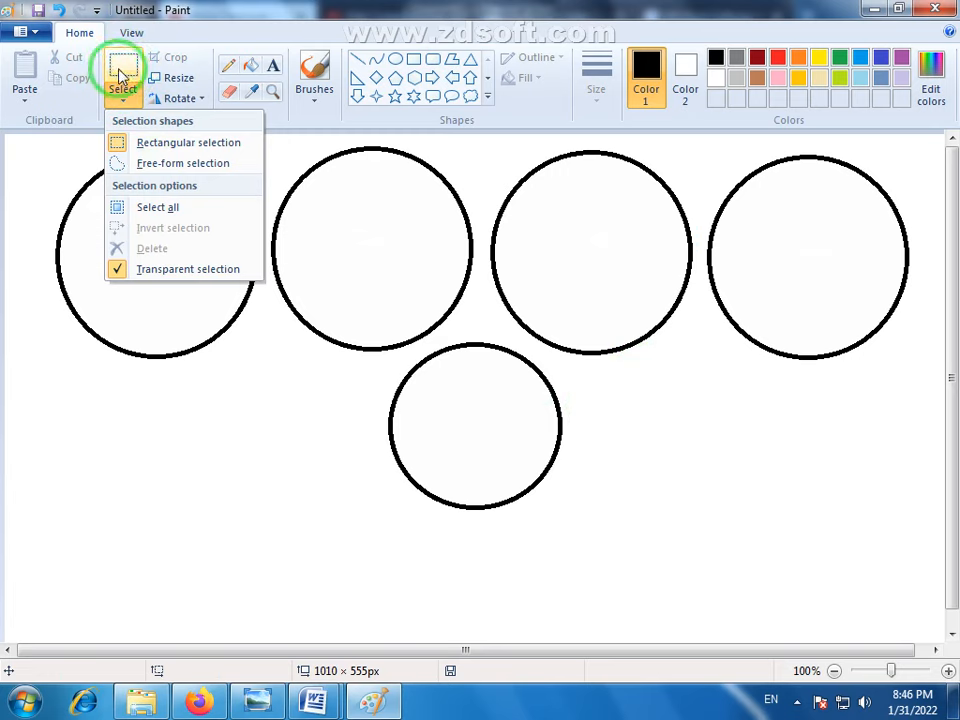
click(124, 168)
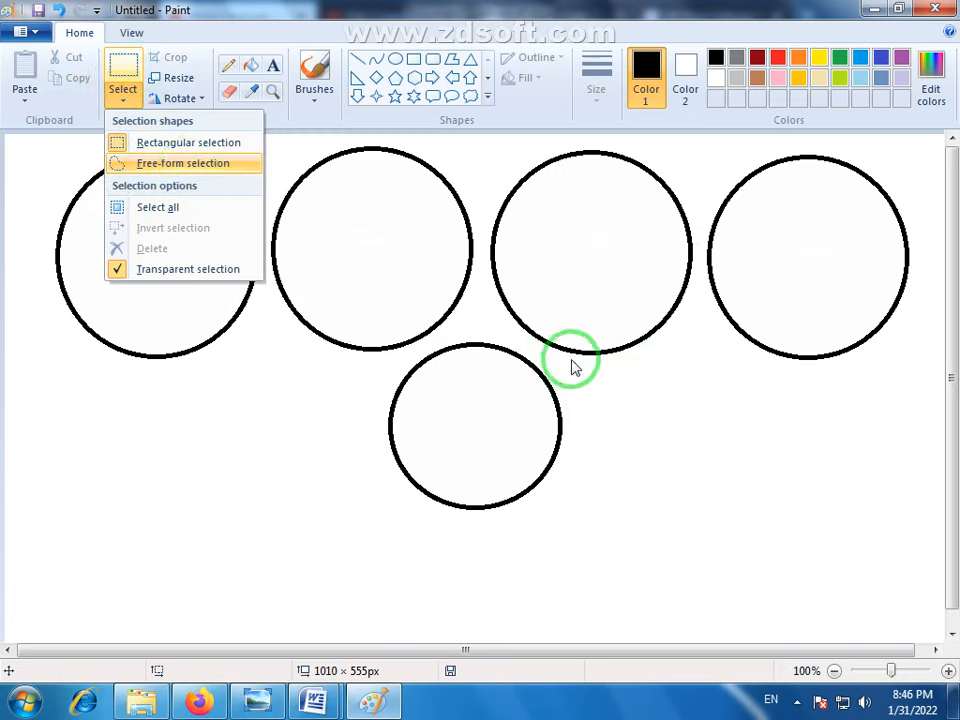
click(598, 422)
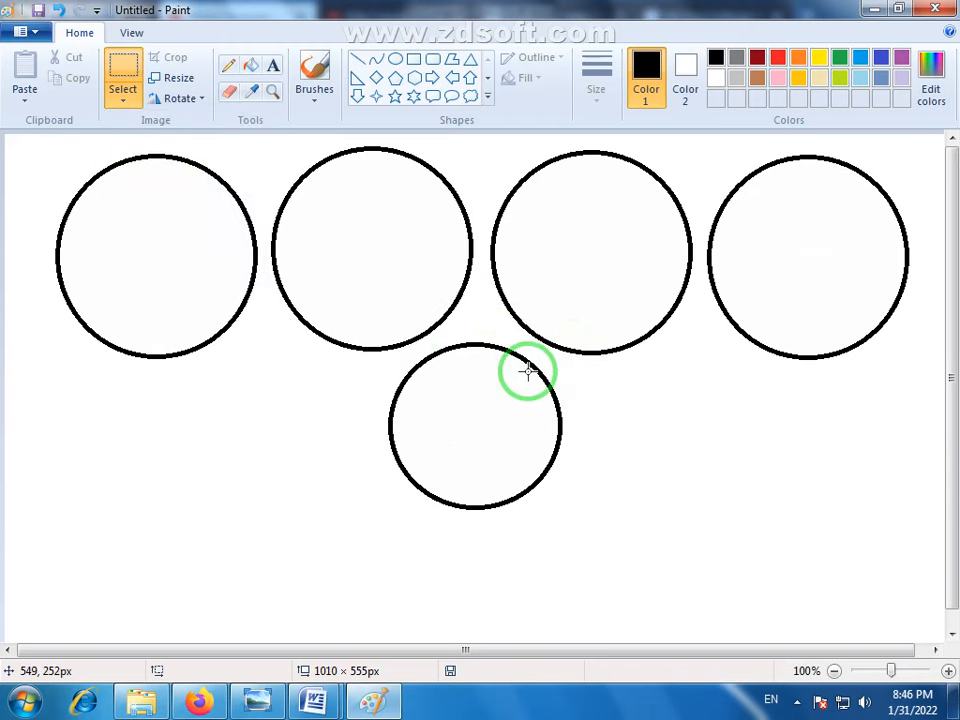
click(118, 106)
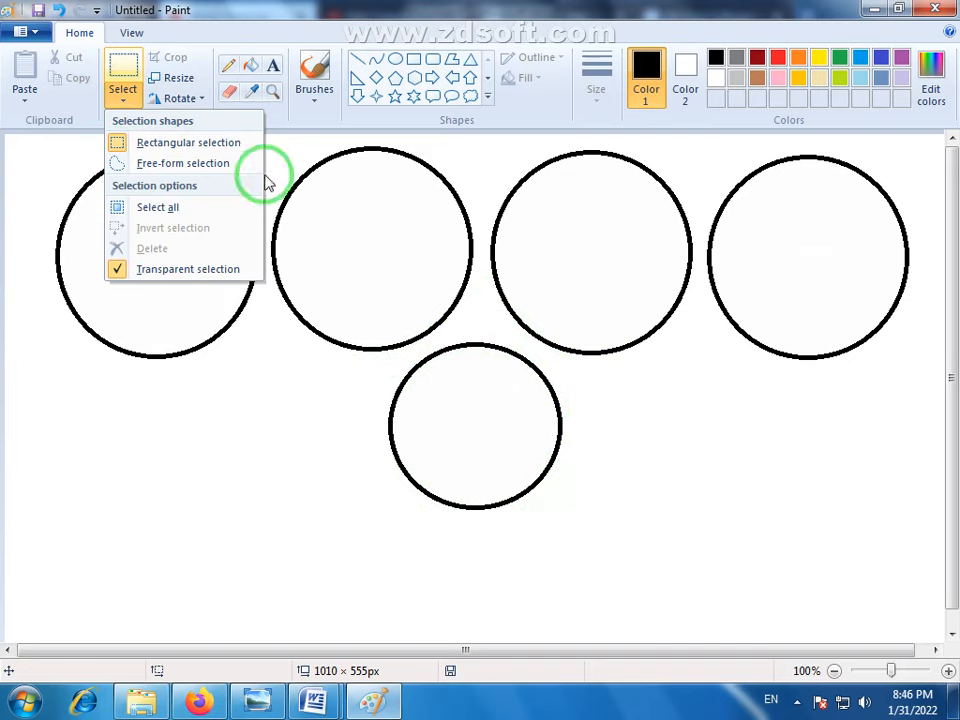
click(135, 82)
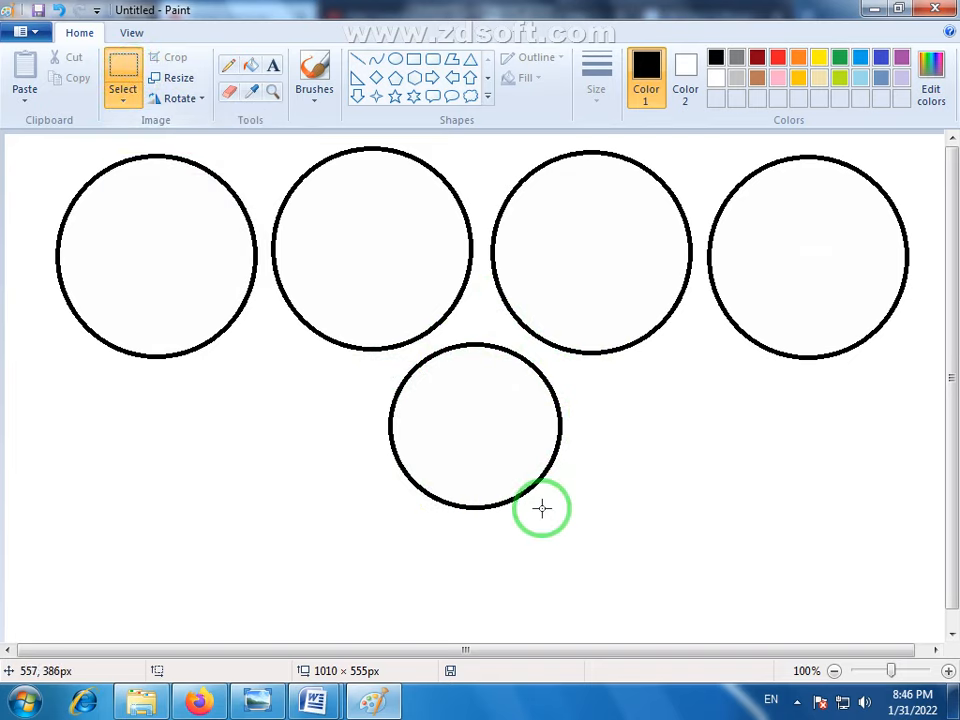
- Move the small lower circle down and to the right with a rectangular selection about 207 × 201 px, and undo the move
drag(574, 523, 380, 340)
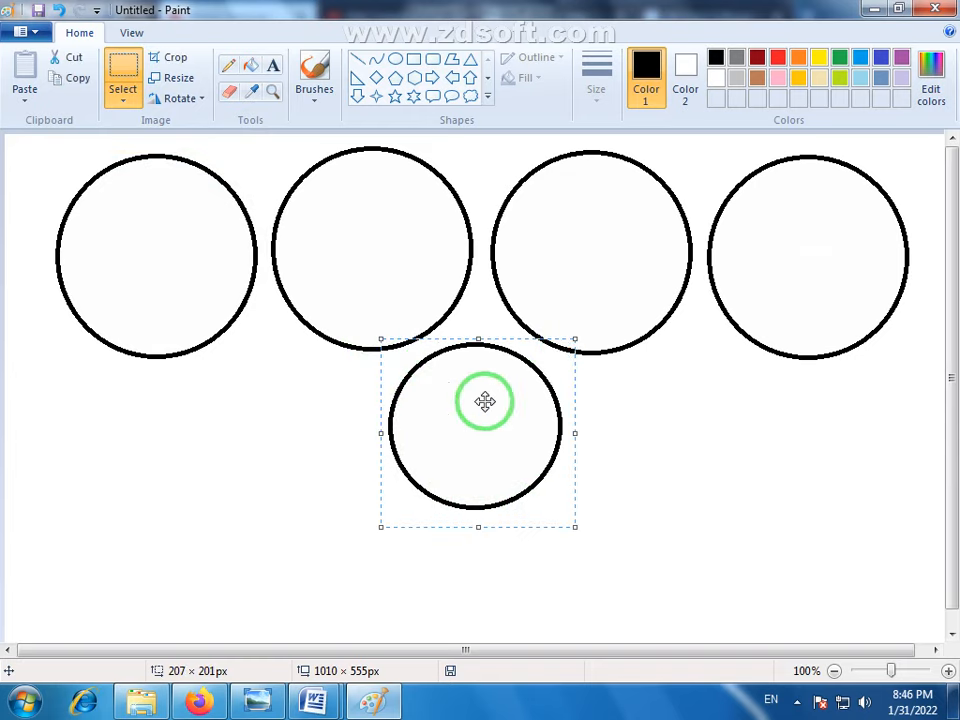
mouse_move(486, 401)
mouse_down()
mouse_move(465, 420)
mouse_move(238, 461)
mouse_move(703, 439)
mouse_move(755, 488)
mouse_move(613, 506)
mouse_up()
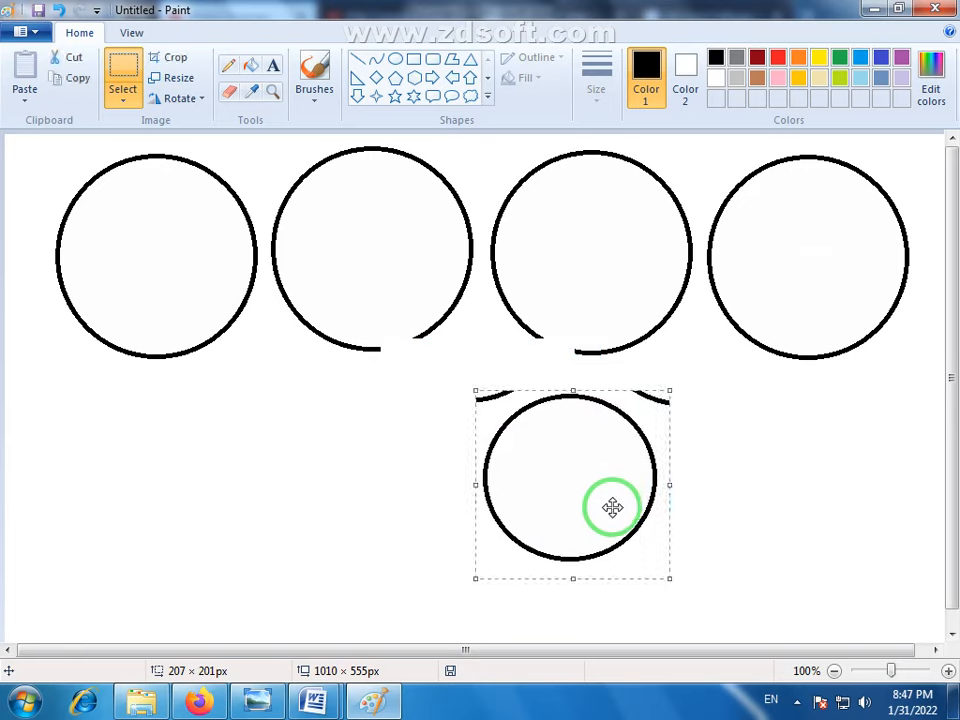
key(ctrl+z)
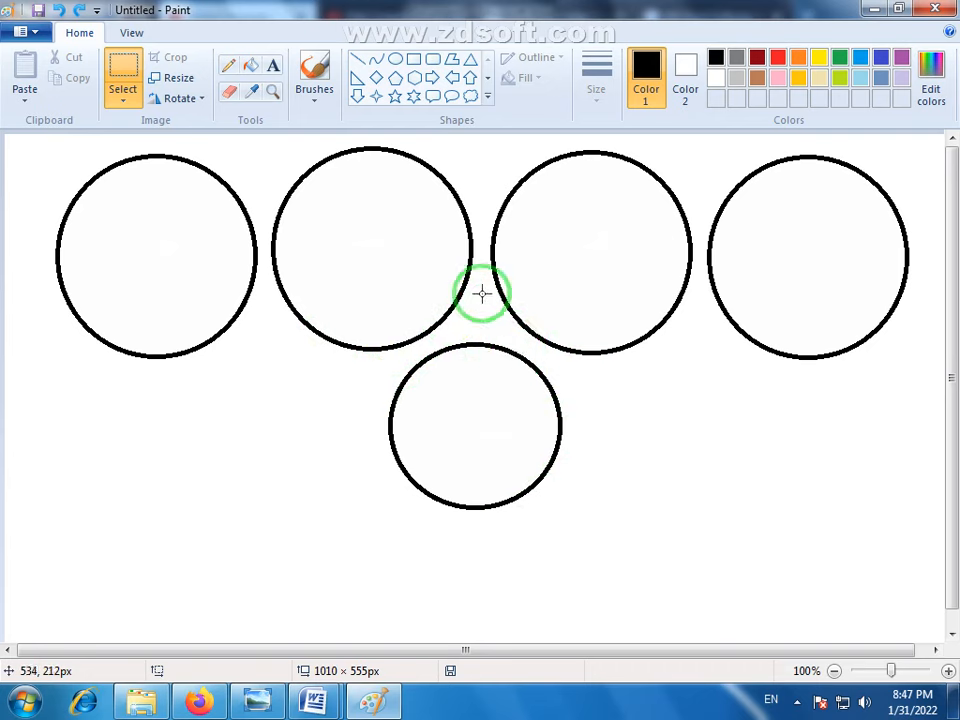
- Outline the small lower circle with a free-form selection, move it slightly up and to the right, and deselect it
click(124, 102)
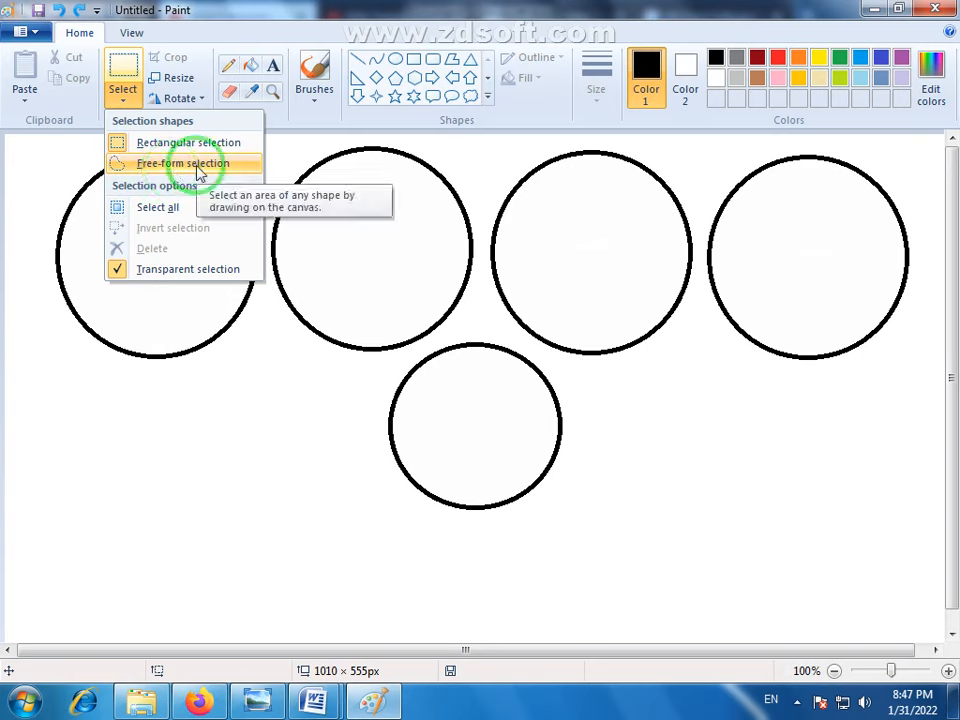
click(155, 166)
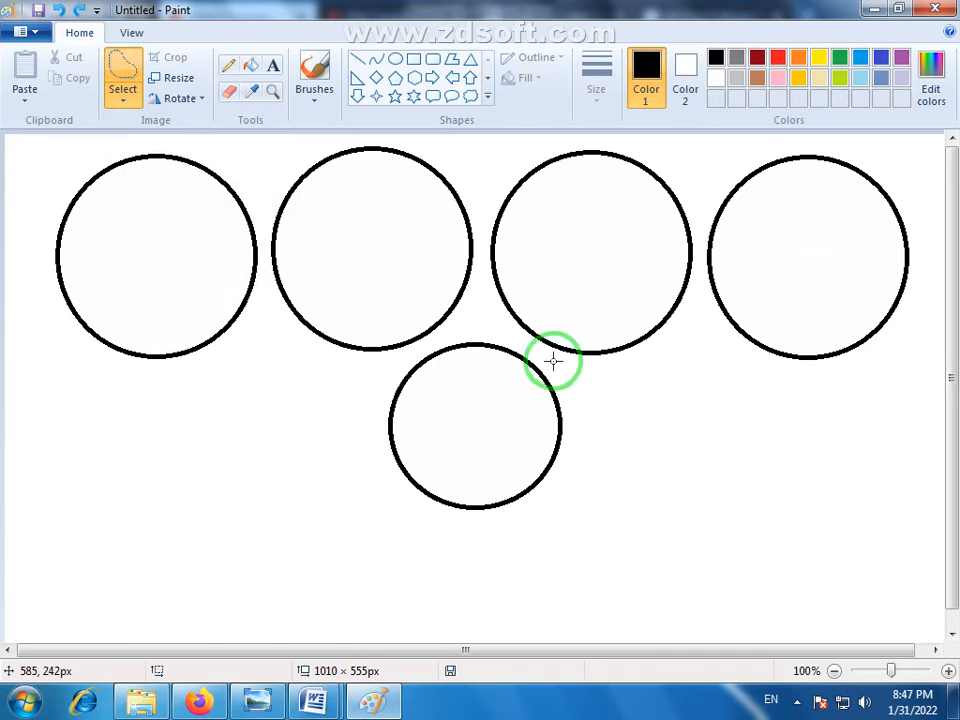
drag(557, 366, 544, 351)
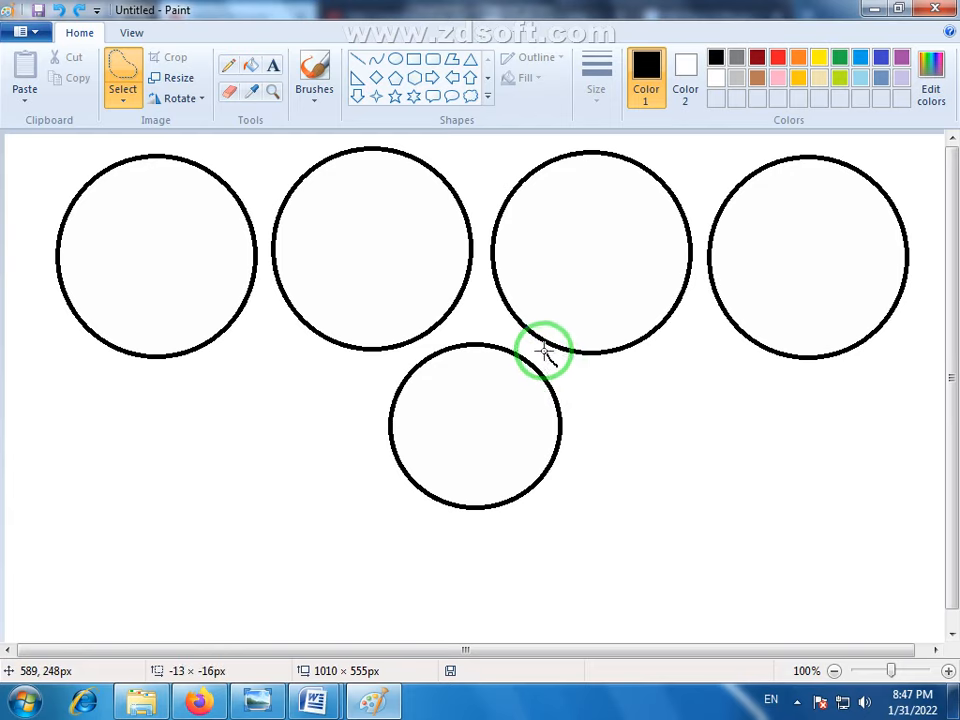
mouse_move(484, 330)
mouse_down()
mouse_move(422, 344)
mouse_move(394, 371)
mouse_move(372, 414)
mouse_move(381, 492)
mouse_move(444, 554)
mouse_move(541, 570)
mouse_move(630, 492)
mouse_move(604, 405)
mouse_move(553, 361)
mouse_up()
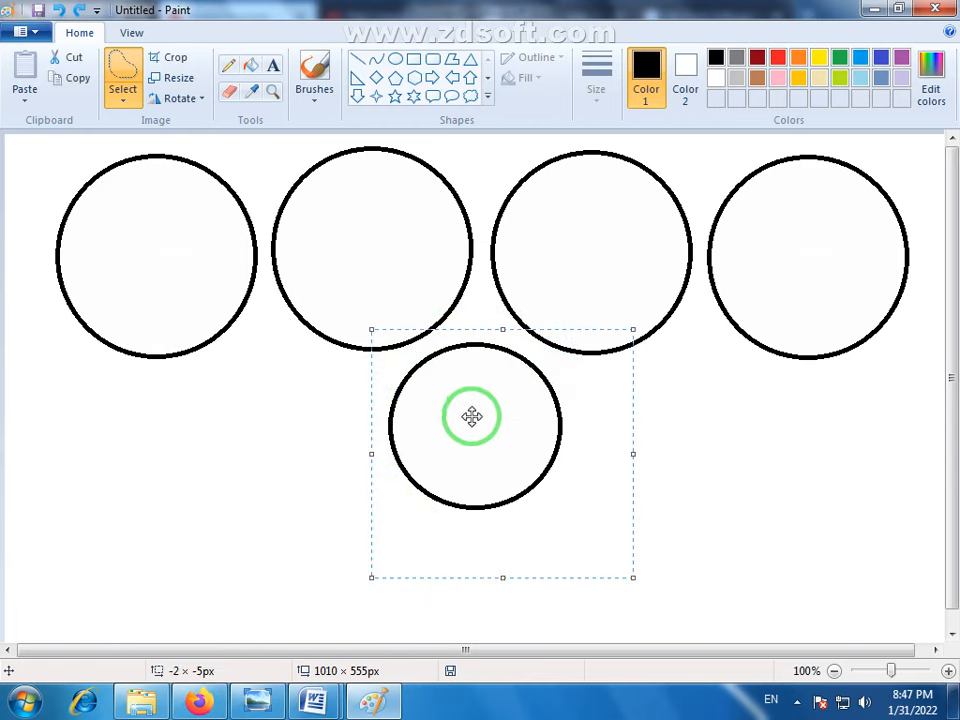
mouse_move(471, 414)
mouse_down()
mouse_move(274, 386)
mouse_move(278, 265)
mouse_move(418, 459)
mouse_move(540, 467)
mouse_move(463, 486)
mouse_move(433, 426)
mouse_move(471, 414)
mouse_up()
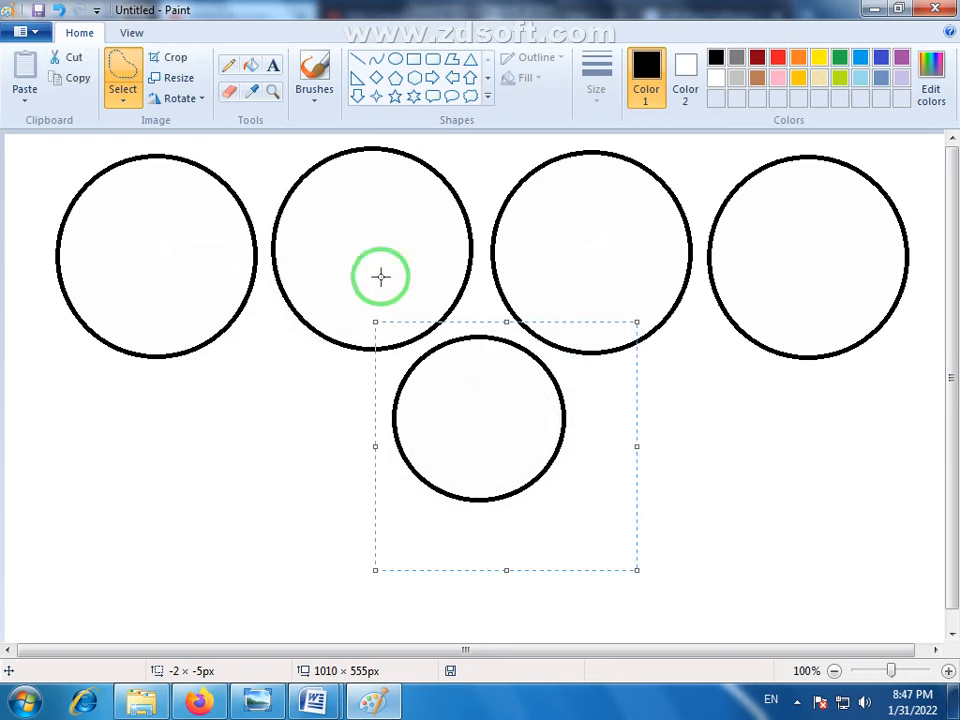
click(669, 491)
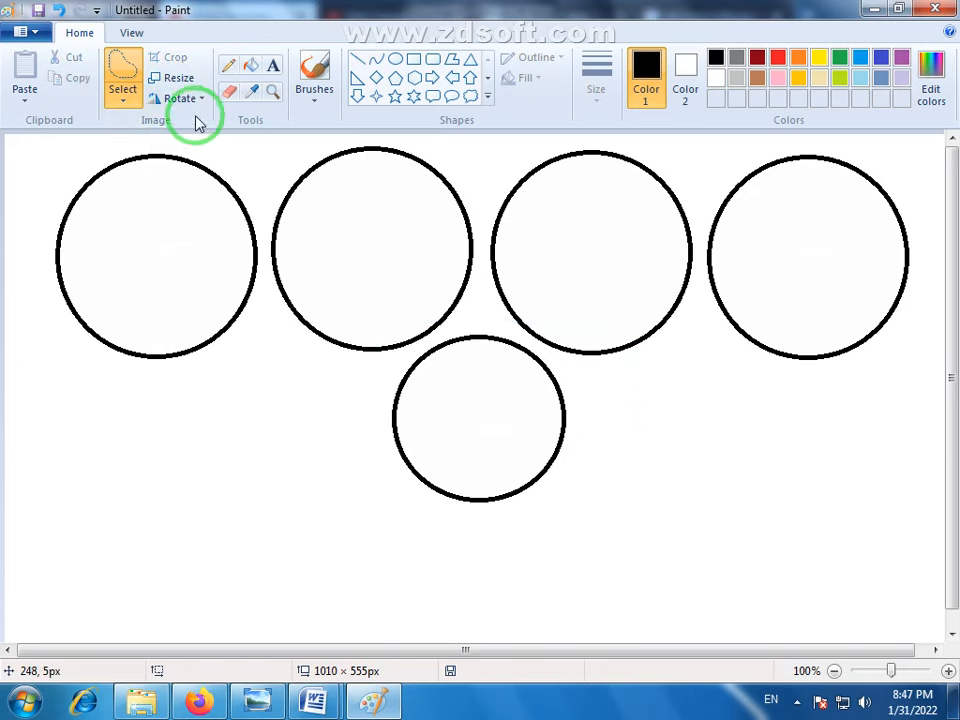
- Select the whole picture, stretch its upper edge slightly upward to 1010 × 559 px, and deselect it with rectangular selection active
click(126, 99)
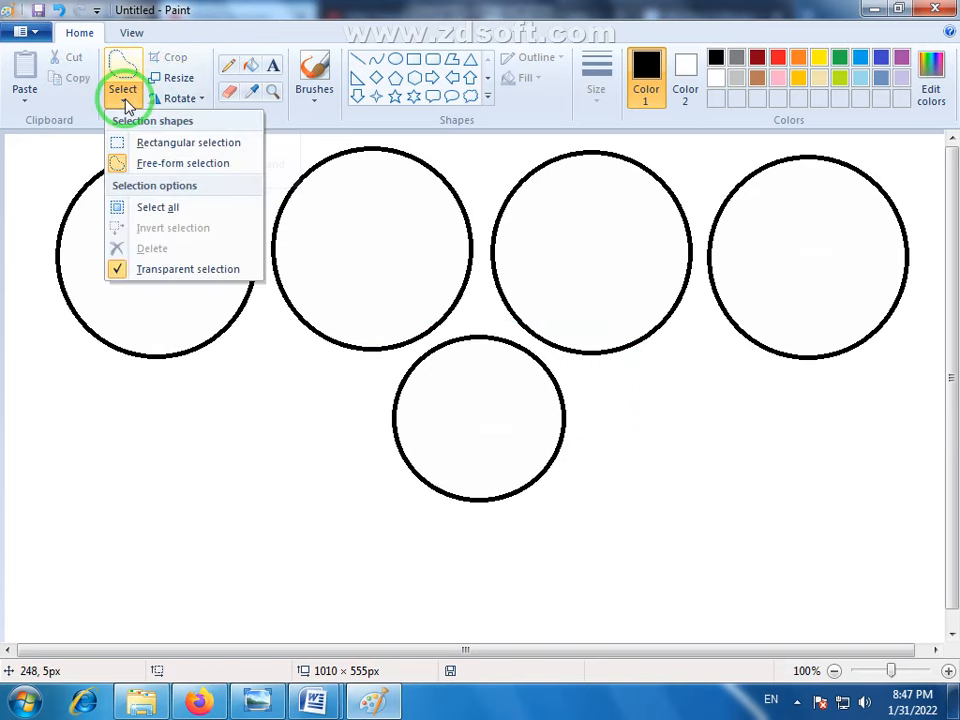
click(141, 214)
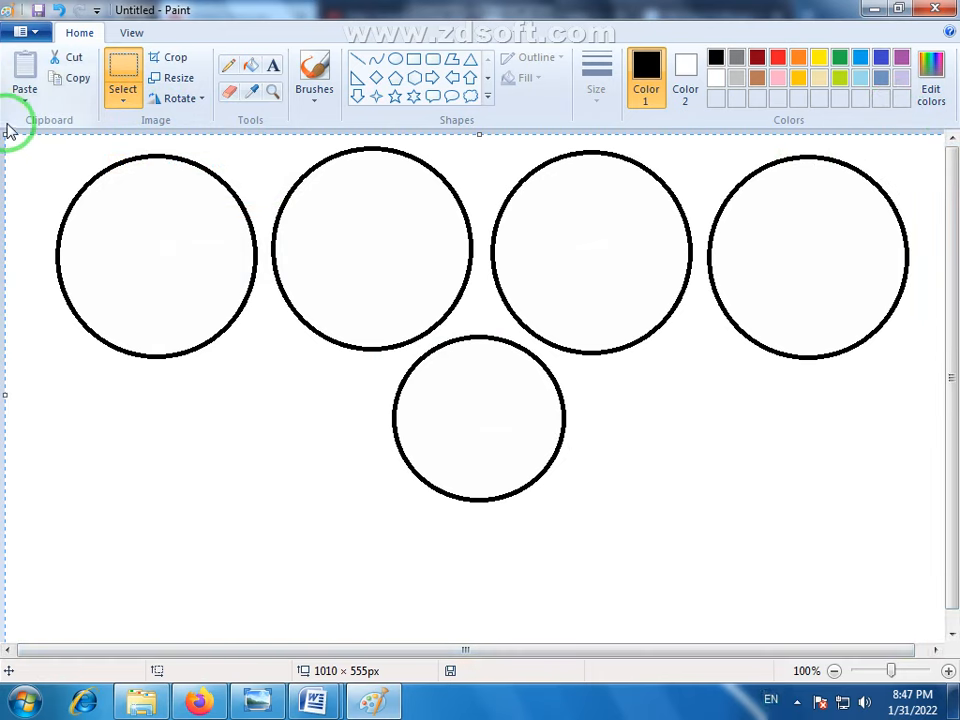
click(267, 186)
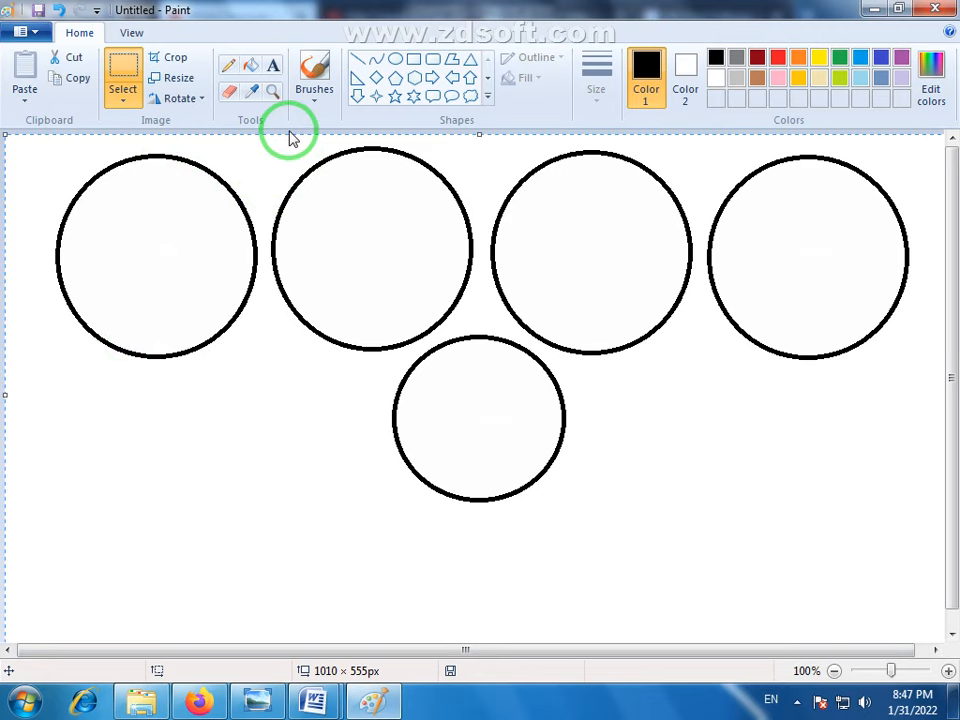
drag(291, 138, 289, 130)
click(123, 100)
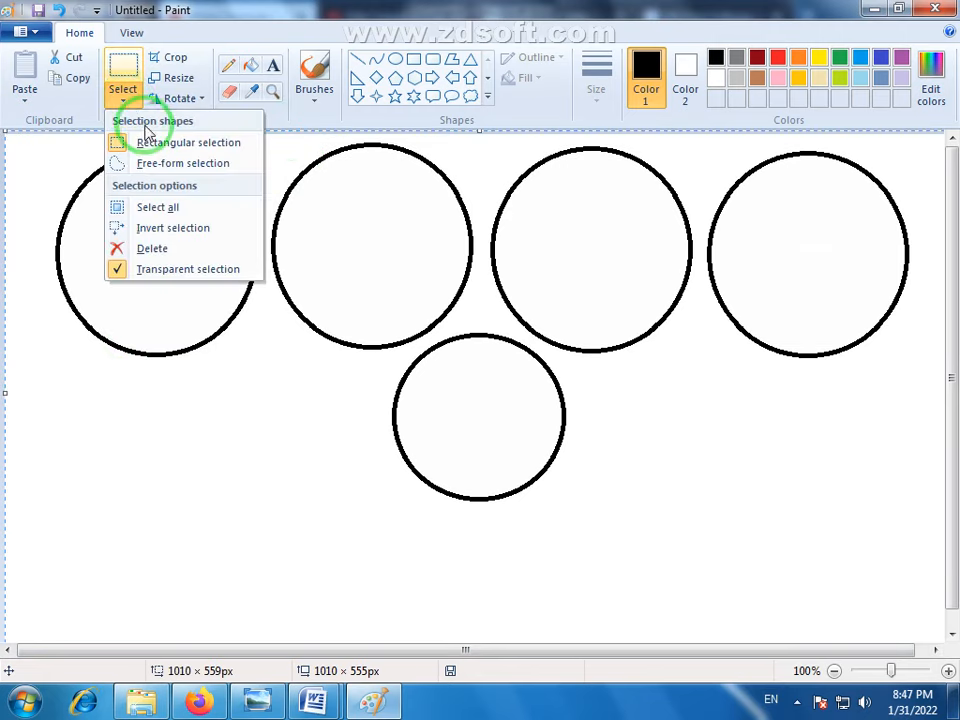
click(170, 152)
click(249, 336)
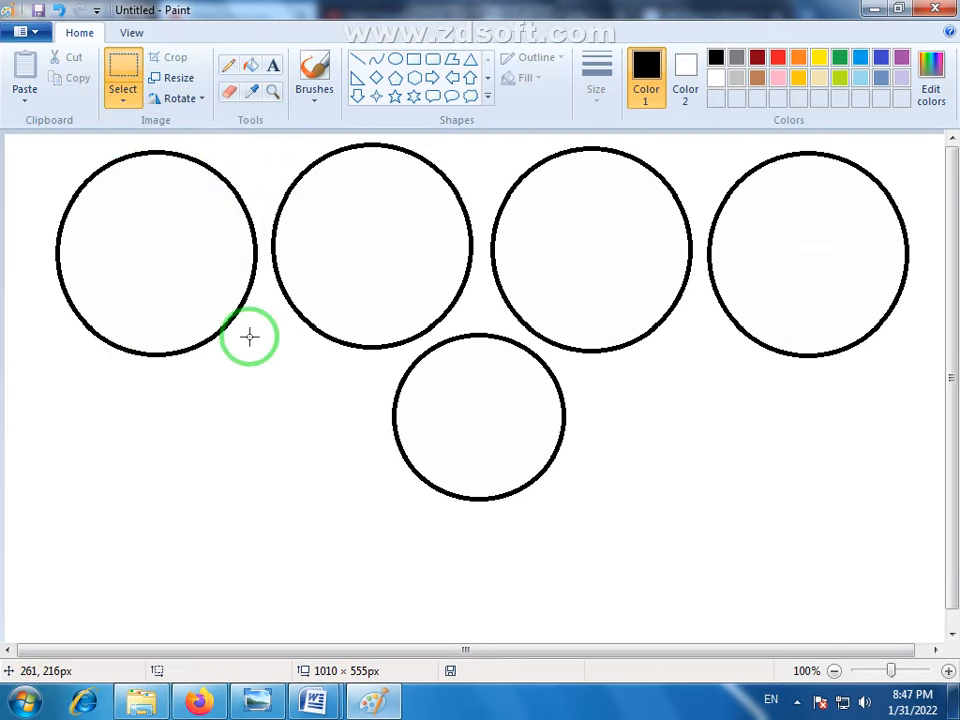
click(116, 94)
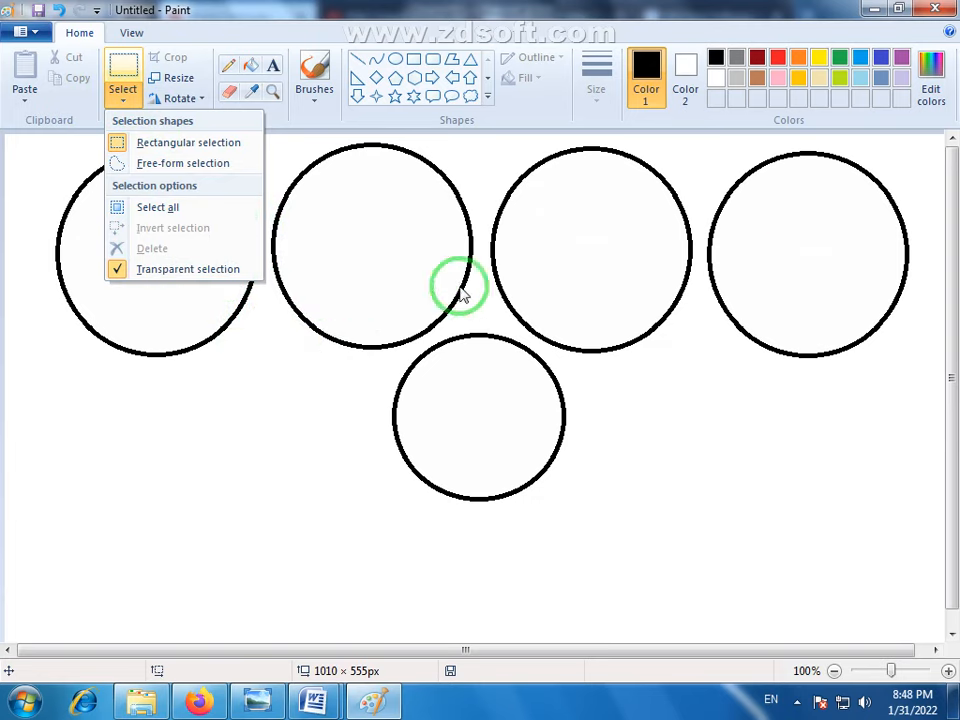
click(122, 71)
drag(919, 150, 699, 367)
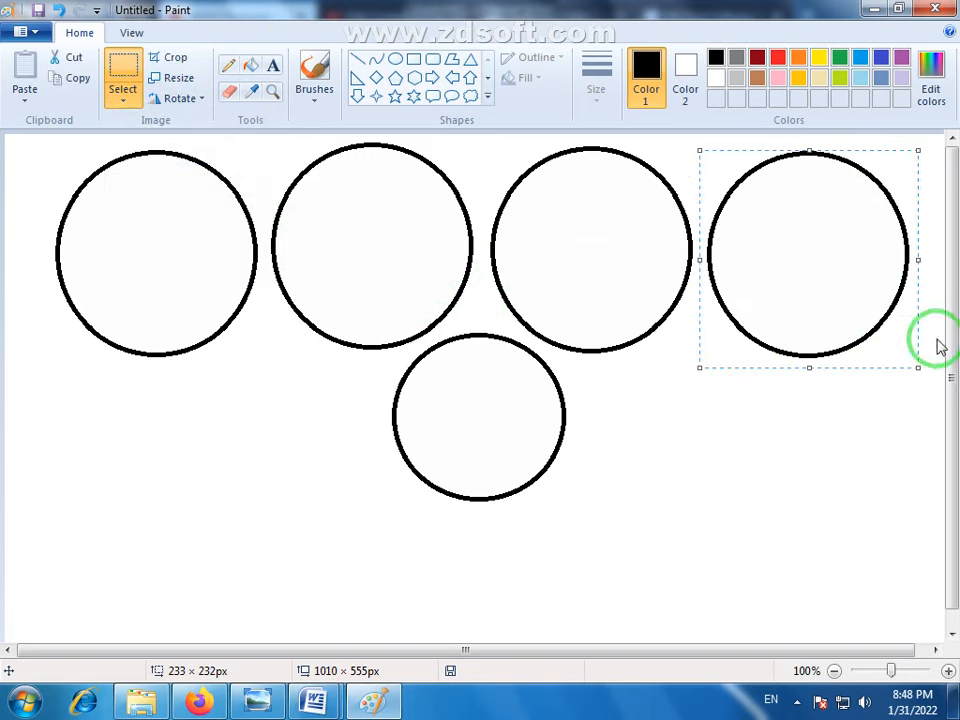
click(120, 102)
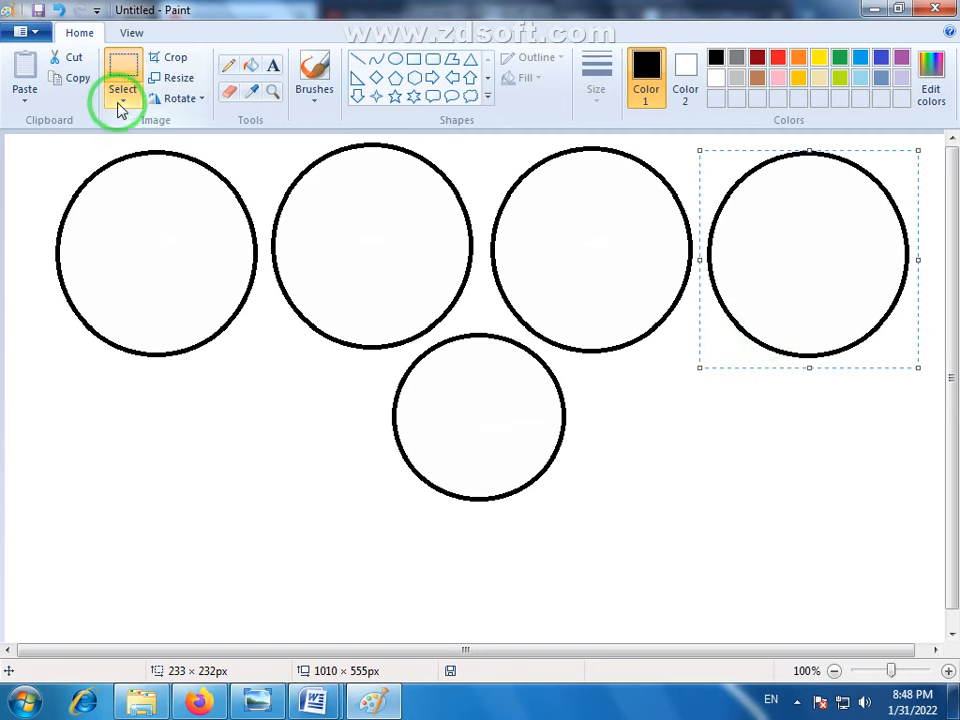
click(752, 480)
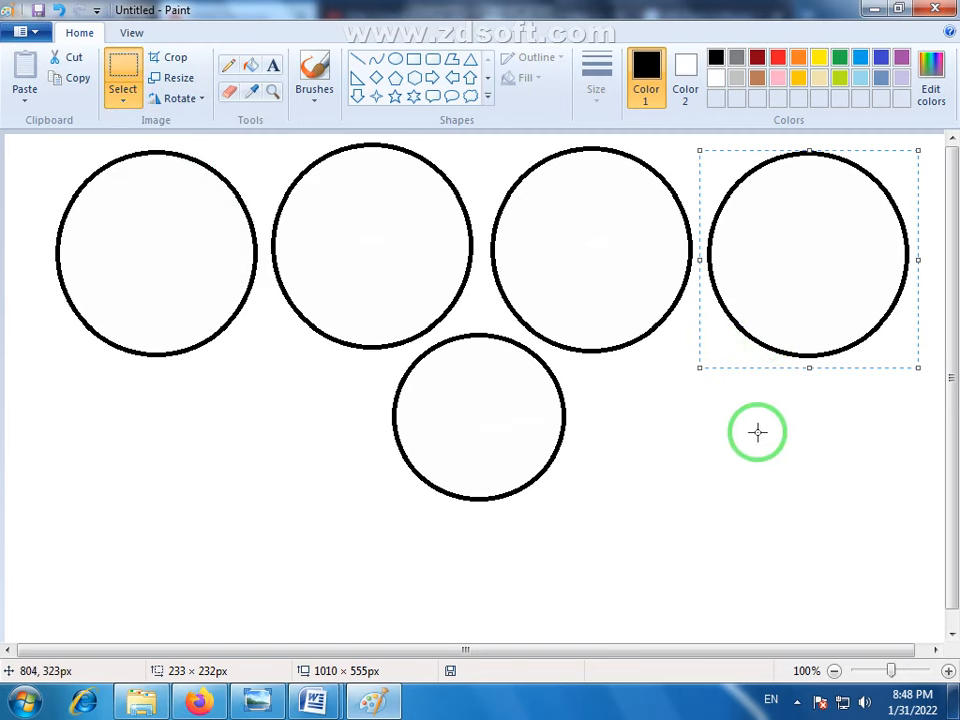
click(748, 412)
click(126, 110)
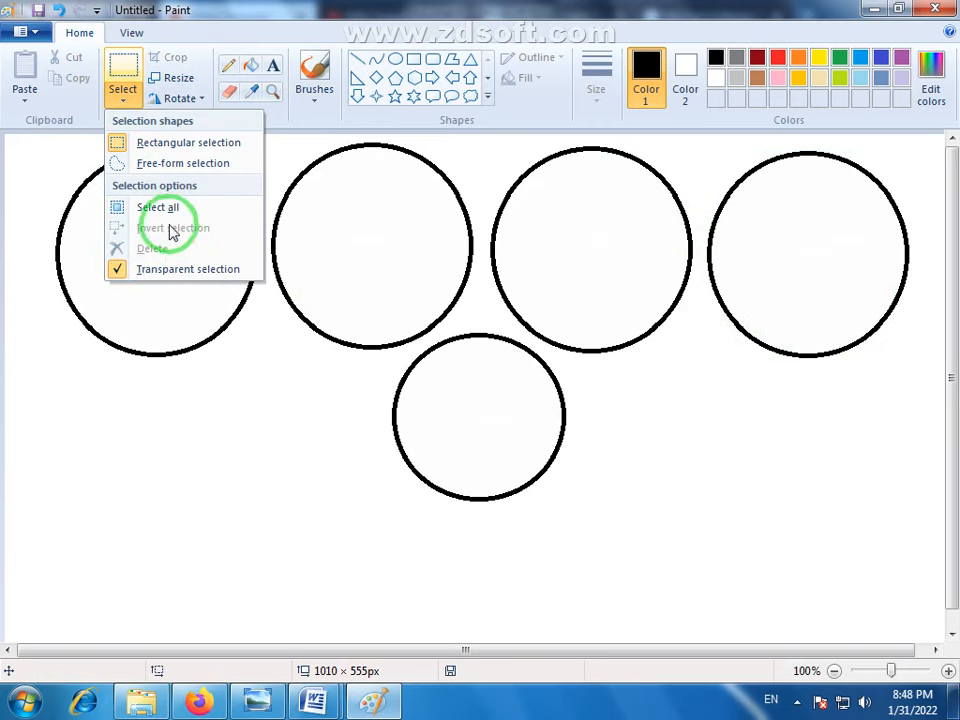
click(726, 446)
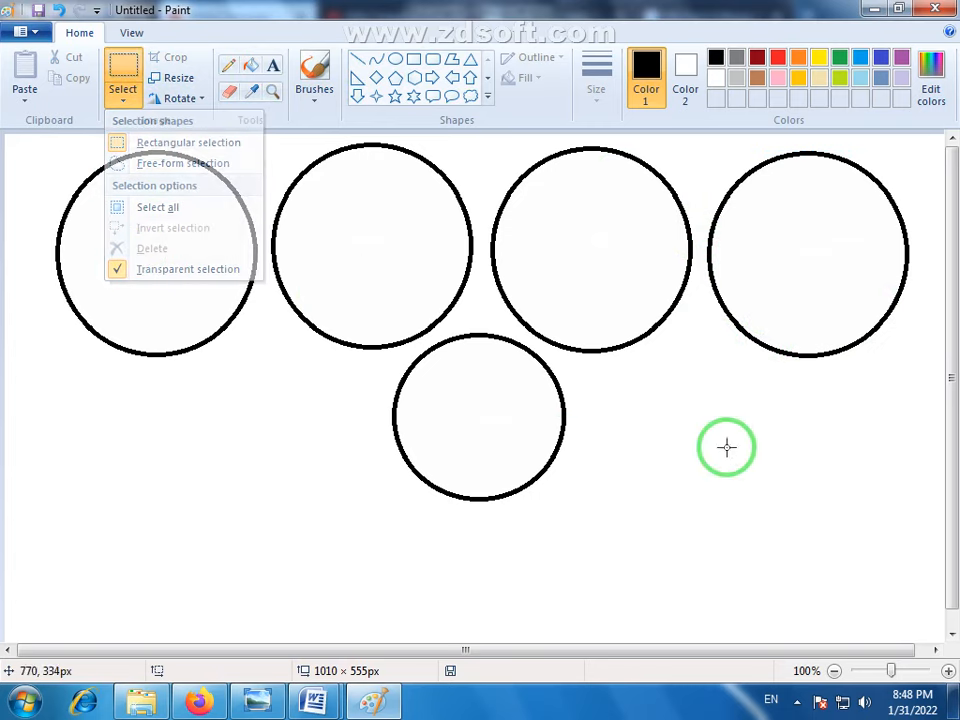
- Frame the rightmost circle with a rectangular selection about 231 × 229 px, invert the selection, and clear it
click(146, 74)
drag(914, 153, 699, 366)
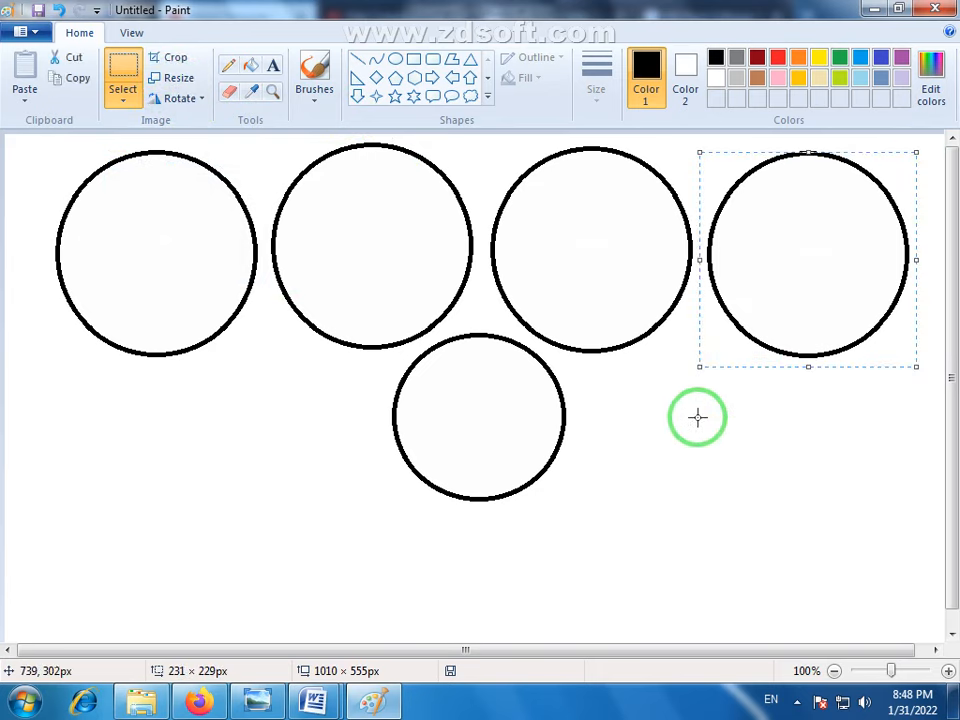
click(126, 99)
click(156, 232)
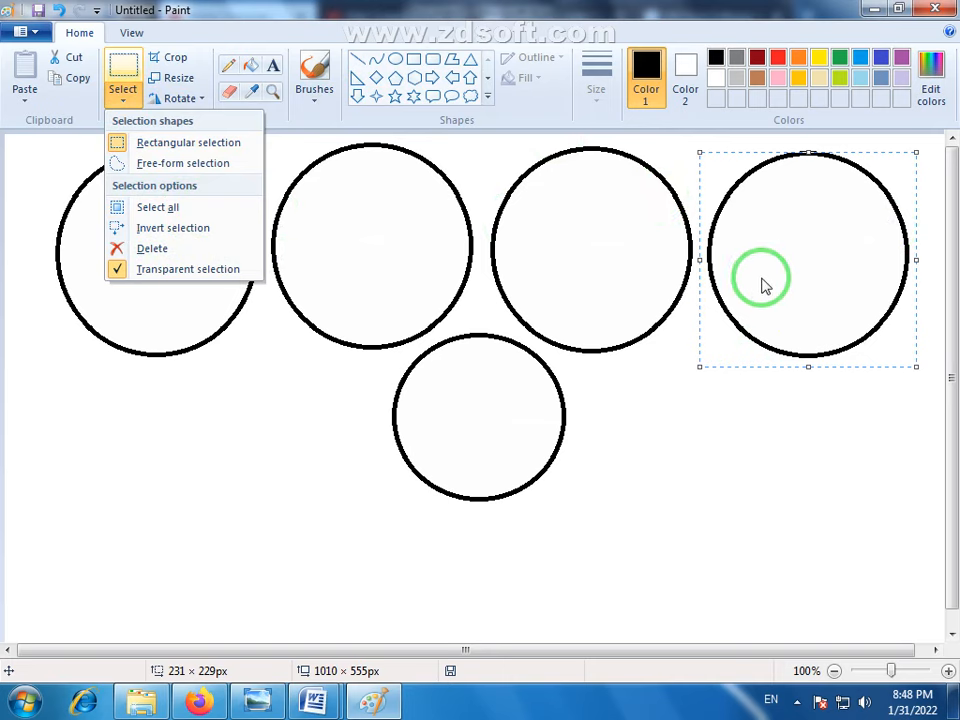
click(180, 229)
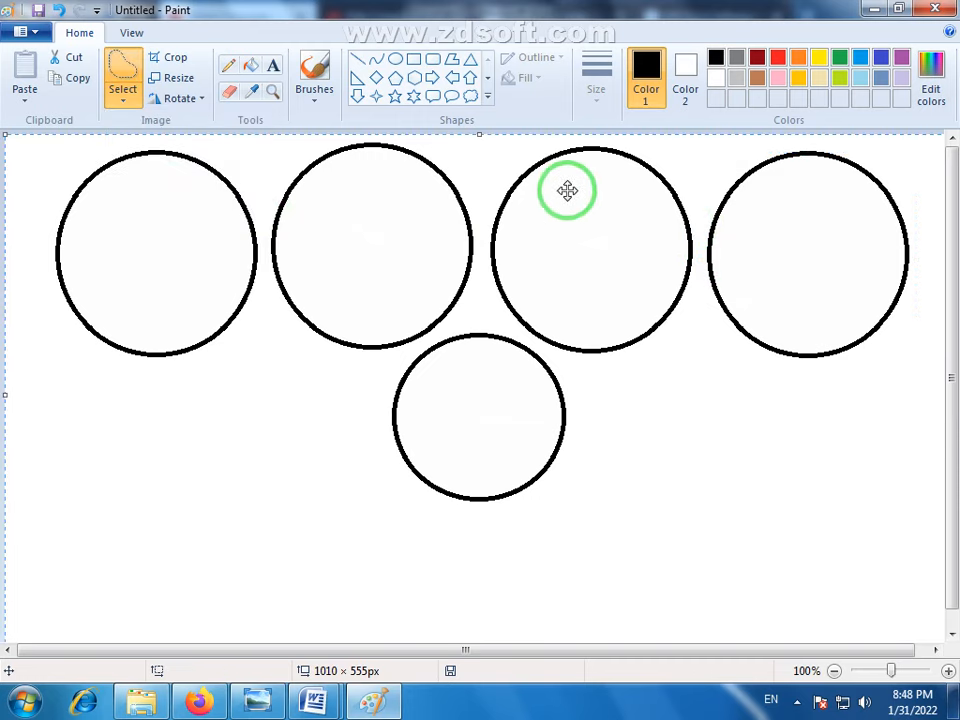
key(Delete)
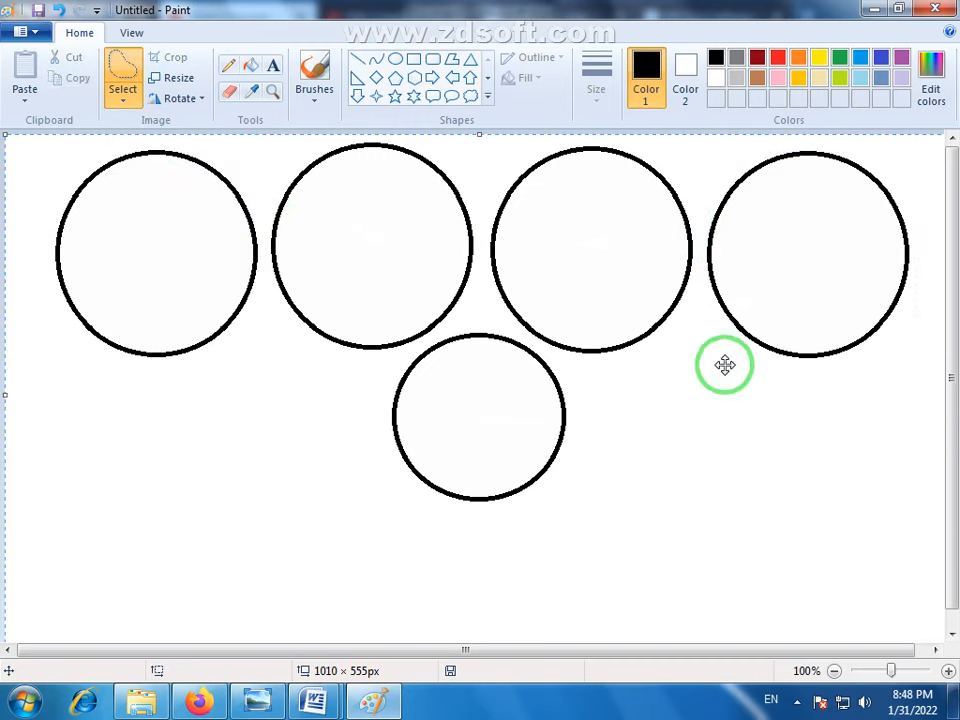
click(123, 77)
click(216, 149)
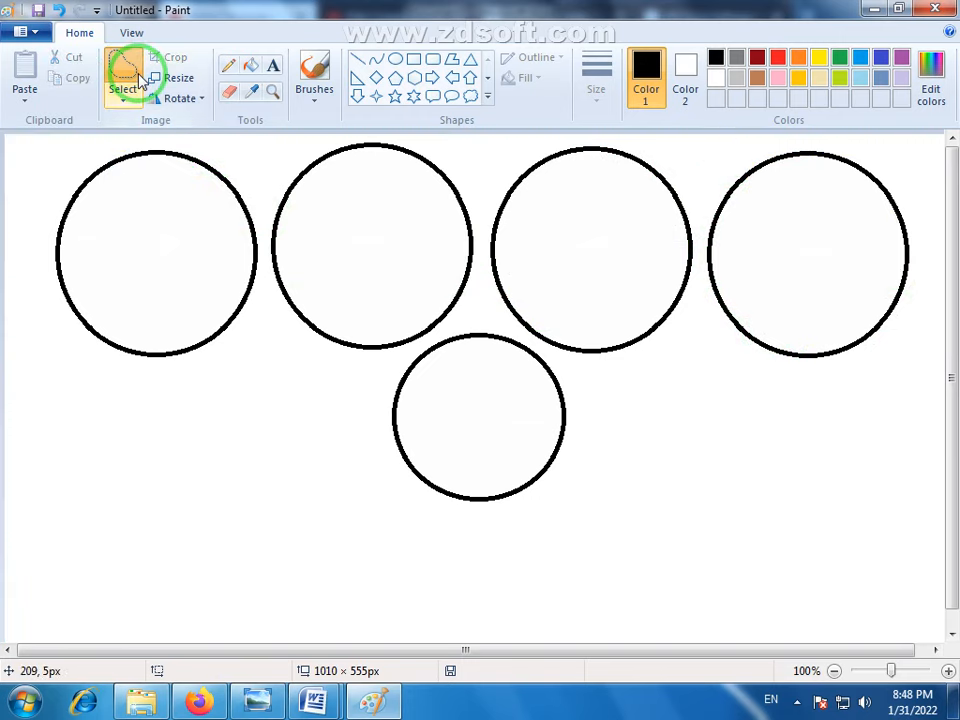
click(127, 104)
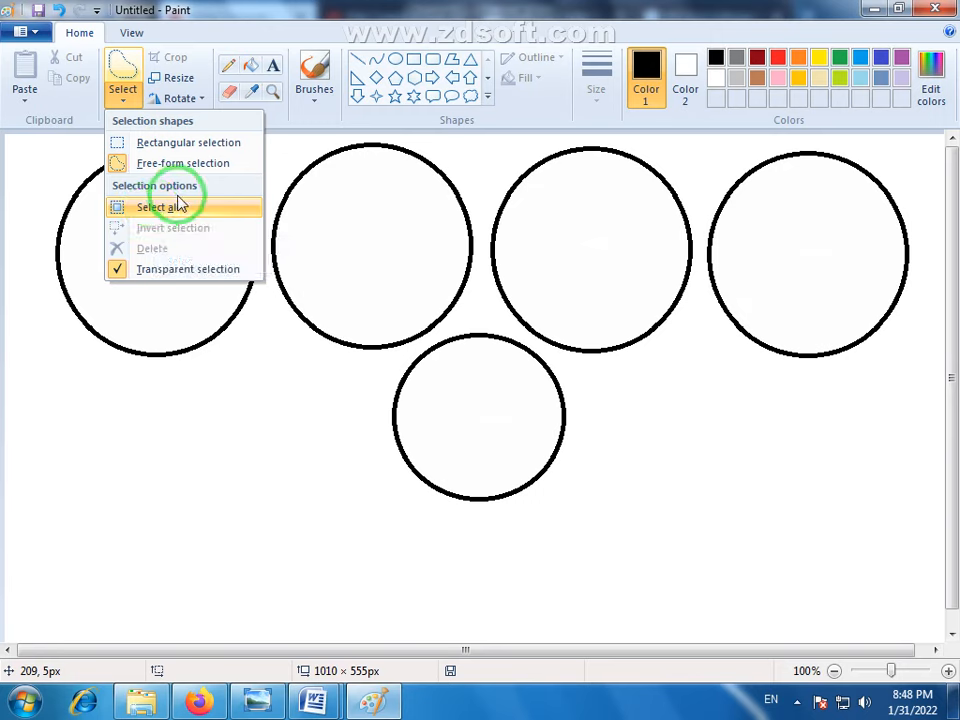
click(260, 295)
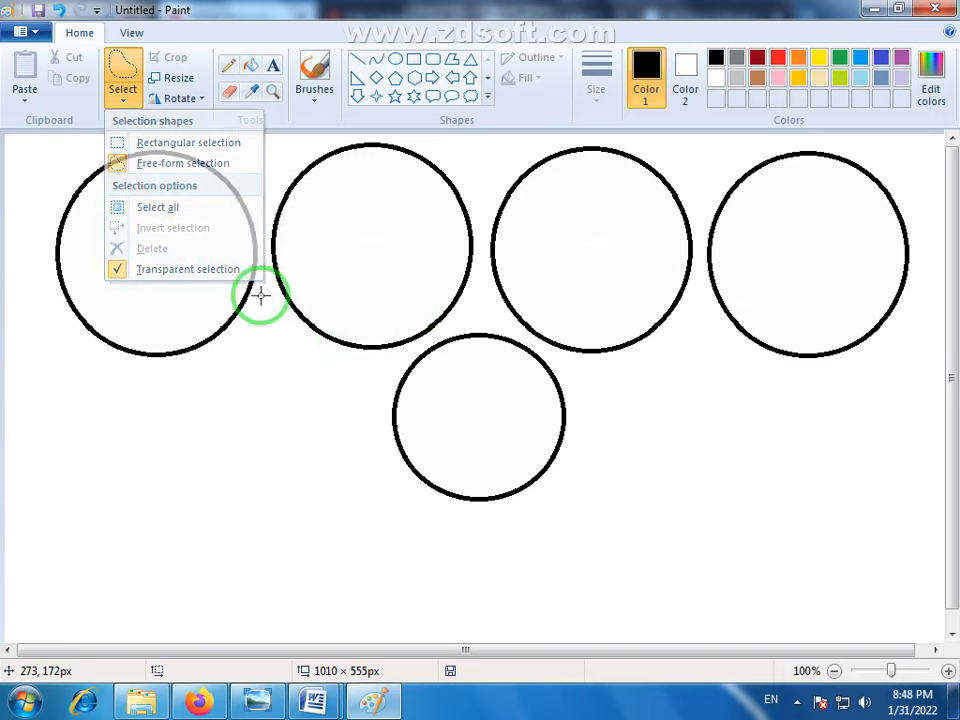
click(123, 92)
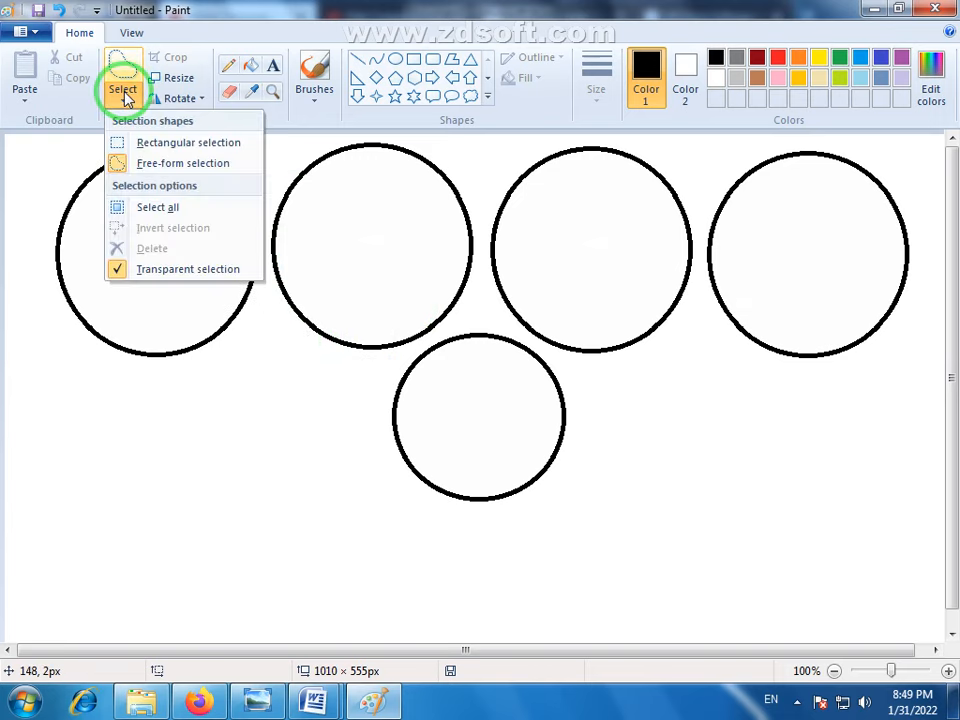
click(140, 207)
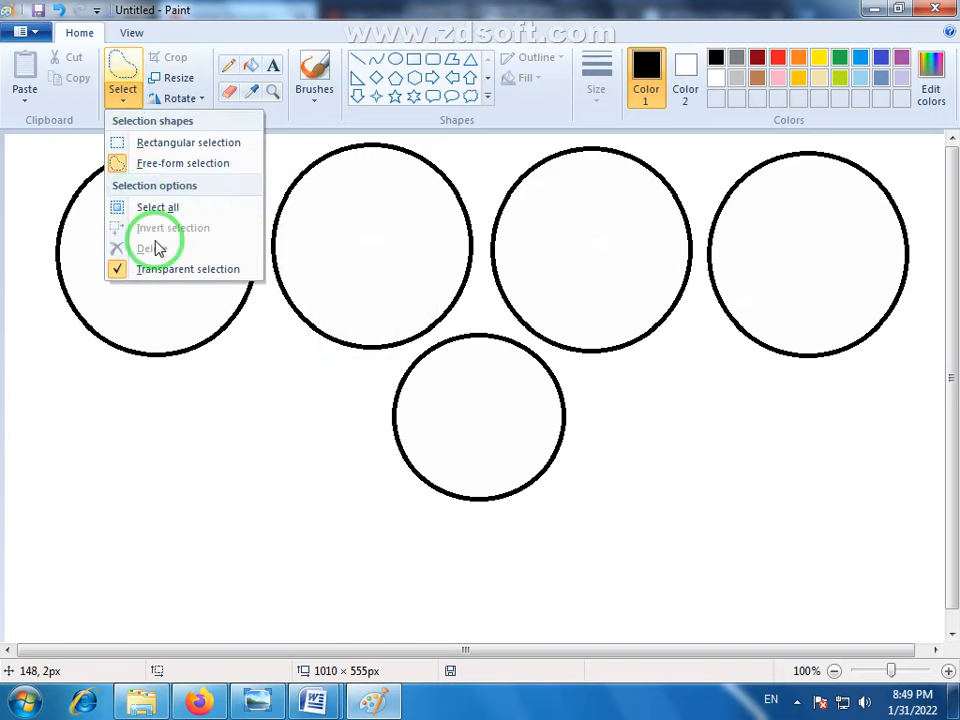
click(731, 351)
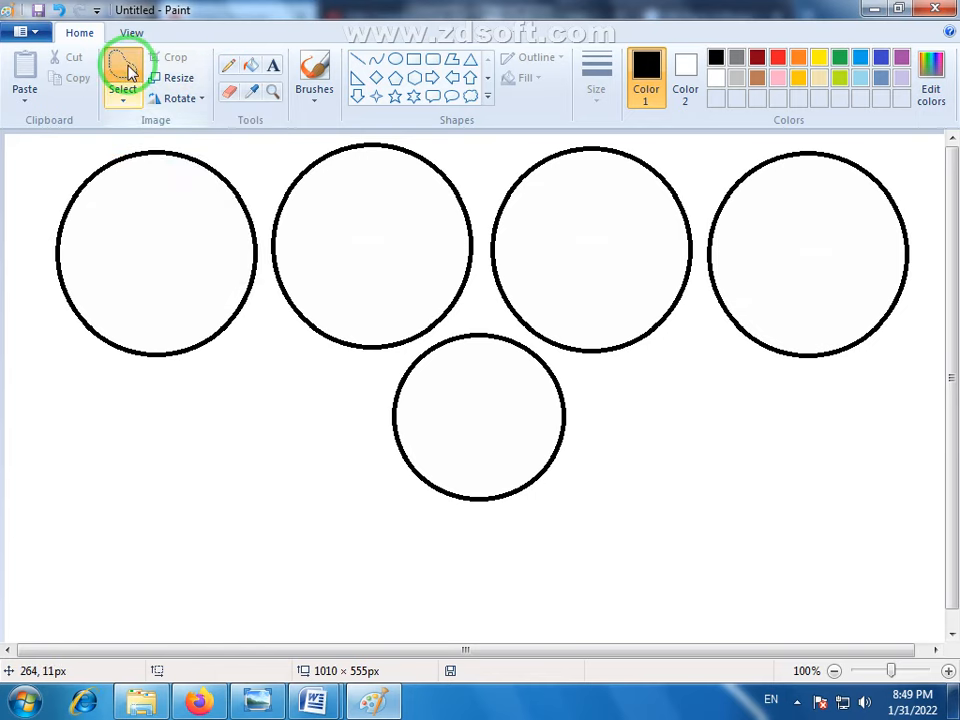
right_click(128, 72)
- Delete the rightmost circle using a rectangular selection about 230 × 237 px, and undo the deletion
click(122, 103)
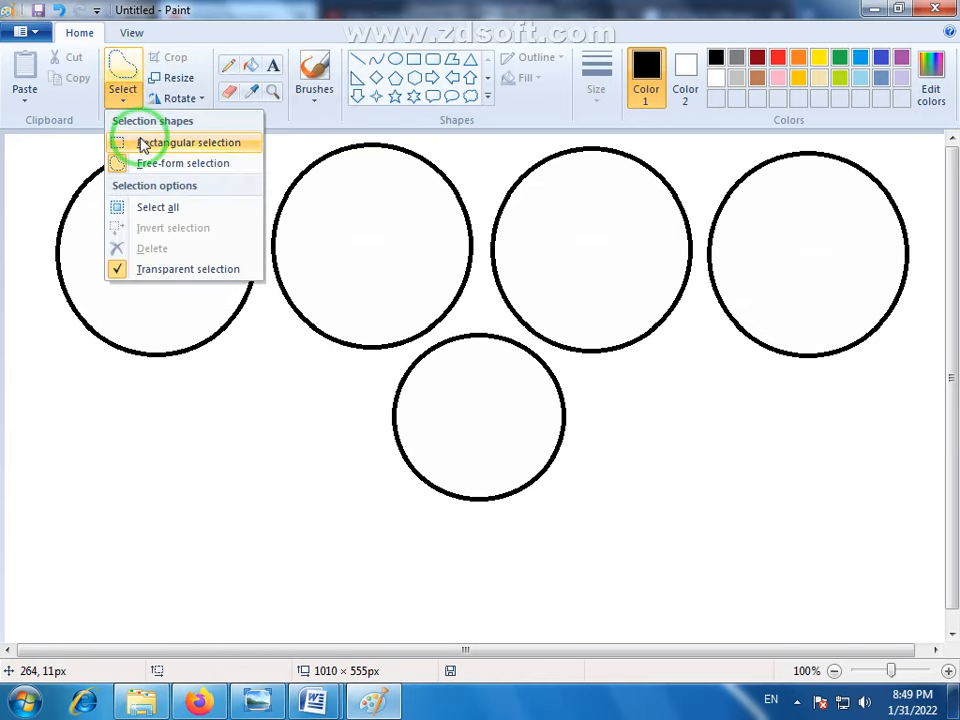
click(141, 143)
drag(913, 149, 697, 371)
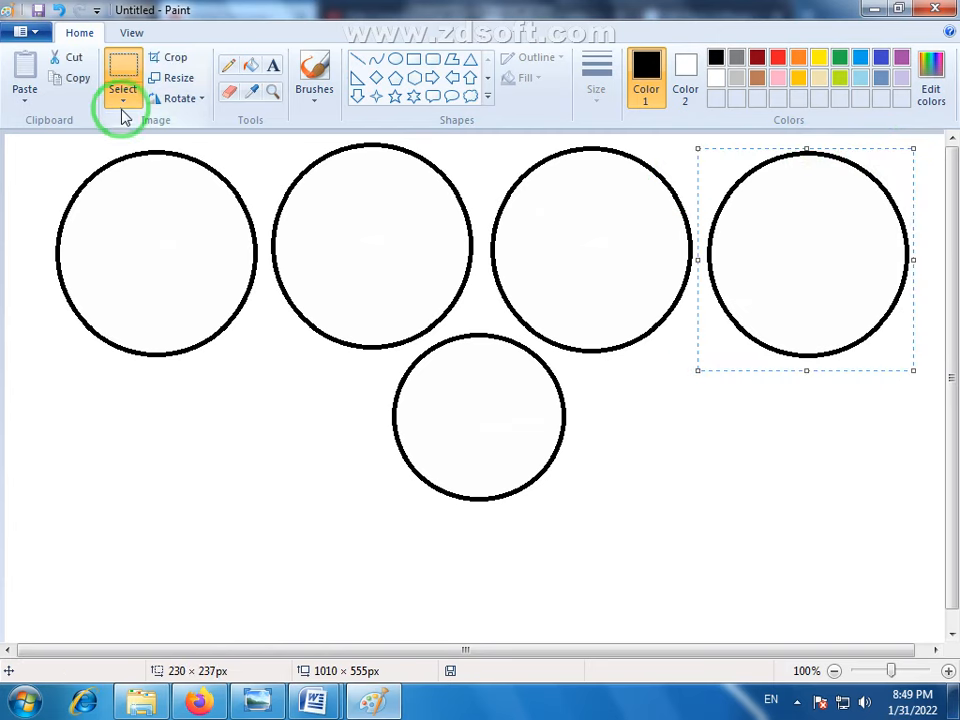
click(123, 113)
click(152, 249)
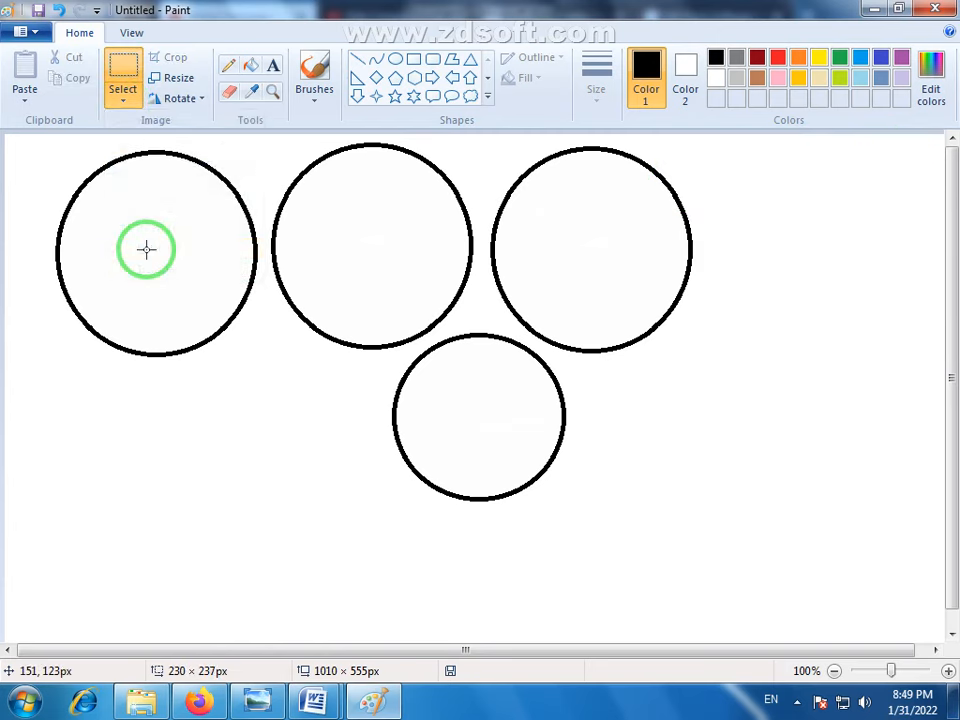
key(ctrl+z)
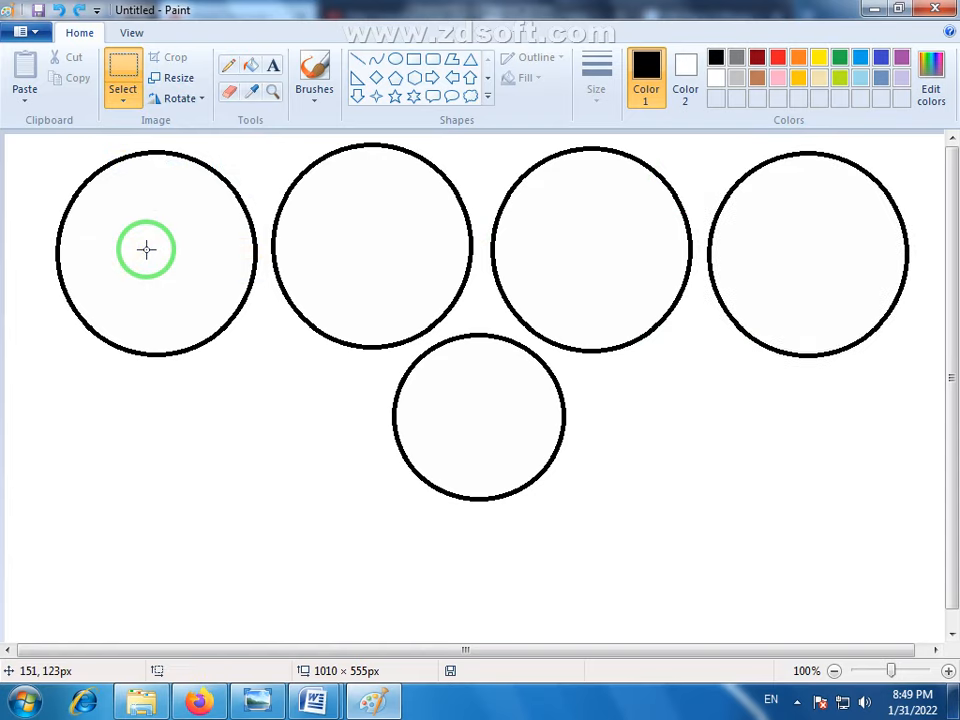
- Select the rightmost circle with a rectangular frame about 237 × 243 px and delete it
click(137, 85)
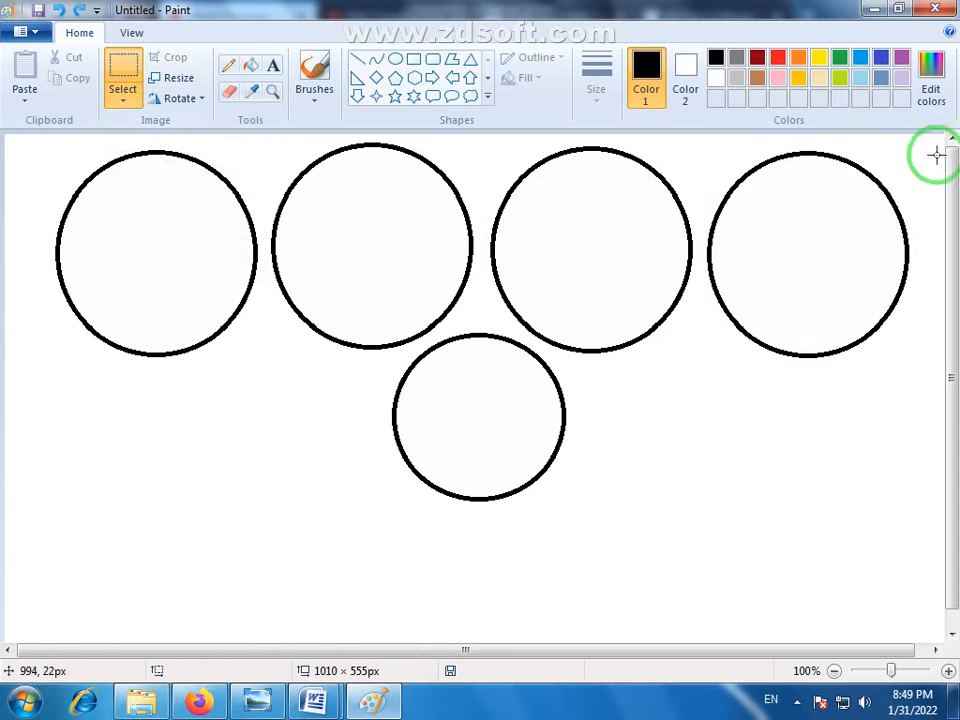
drag(921, 151, 702, 375)
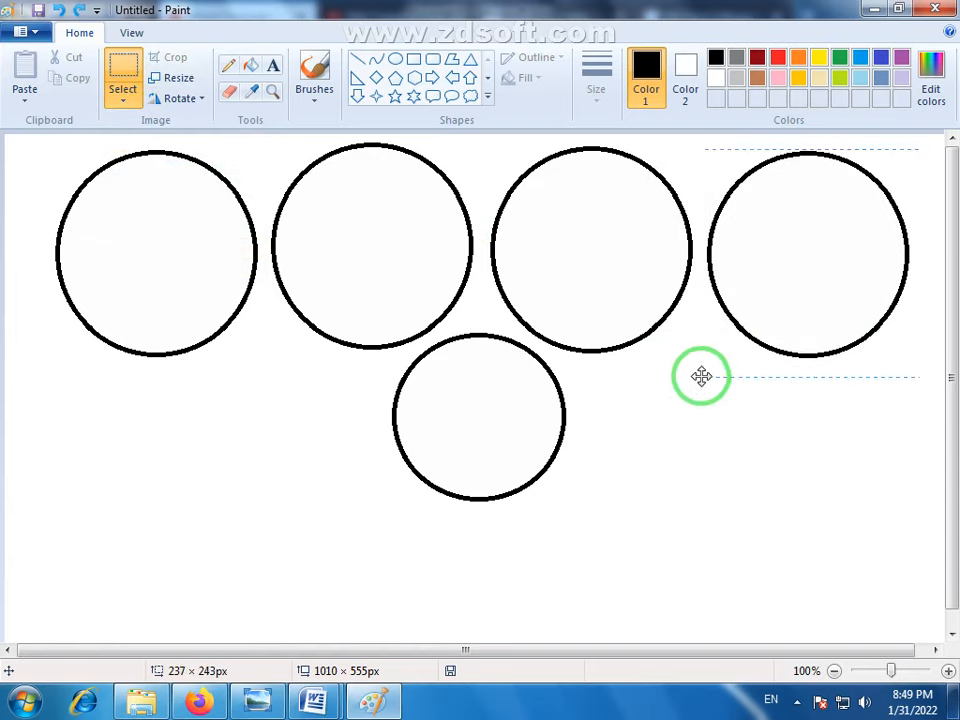
key(Delete)
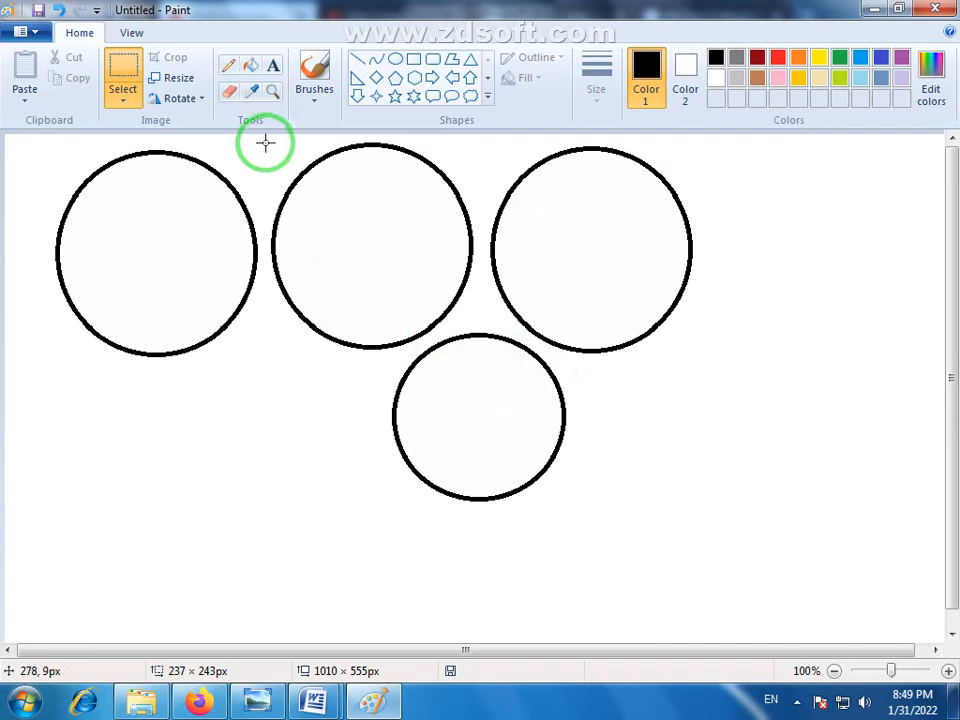
- Frame the leftmost circle with a rectangular selection about 237 × 242 px, cut it, paste it back, and move it near the canvas's left edge
drag(265, 142, 42, 369)
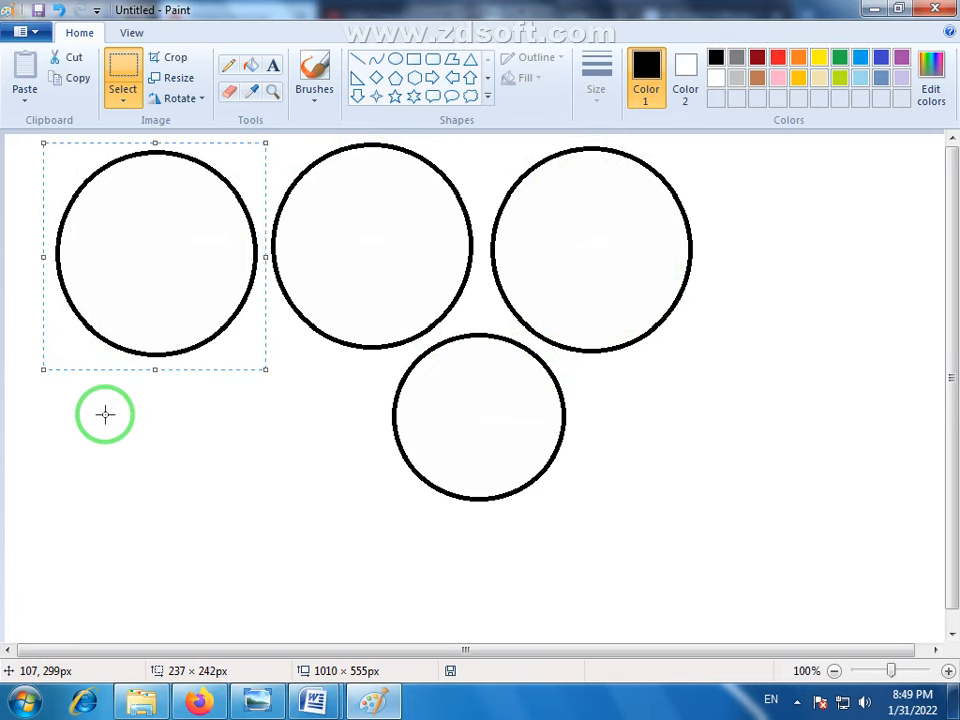
mouse_move(157, 229)
mouse_down()
mouse_move(553, 319)
mouse_move(808, 223)
mouse_move(84, 231)
mouse_move(955, 252)
mouse_move(154, 242)
mouse_move(163, 219)
mouse_move(146, 223)
mouse_move(593, 246)
mouse_move(150, 221)
mouse_up()
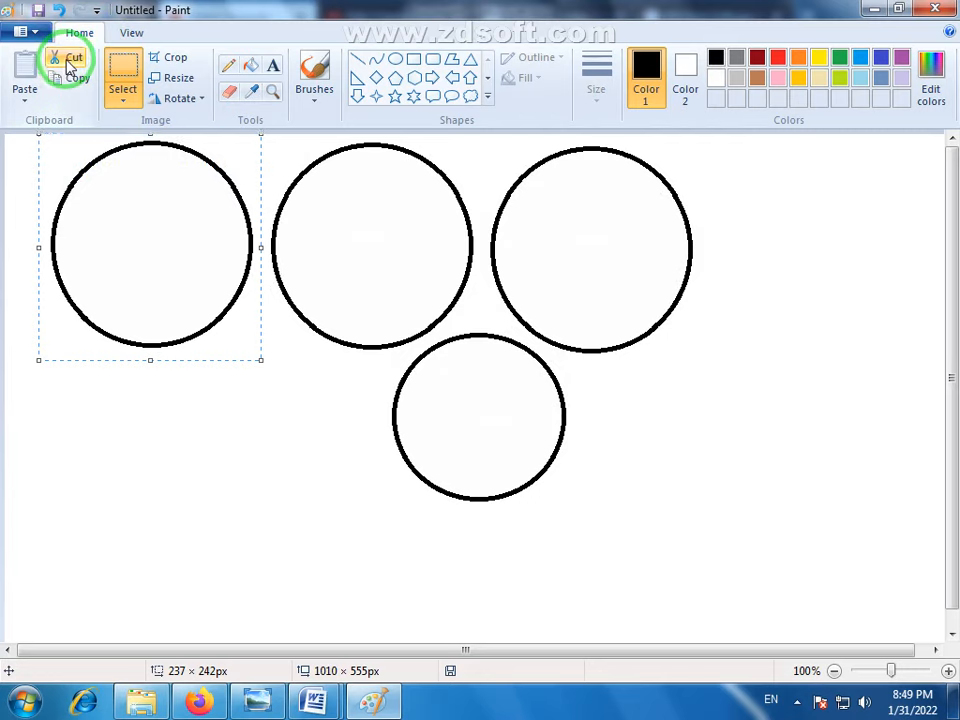
click(70, 66)
right_click(840, 327)
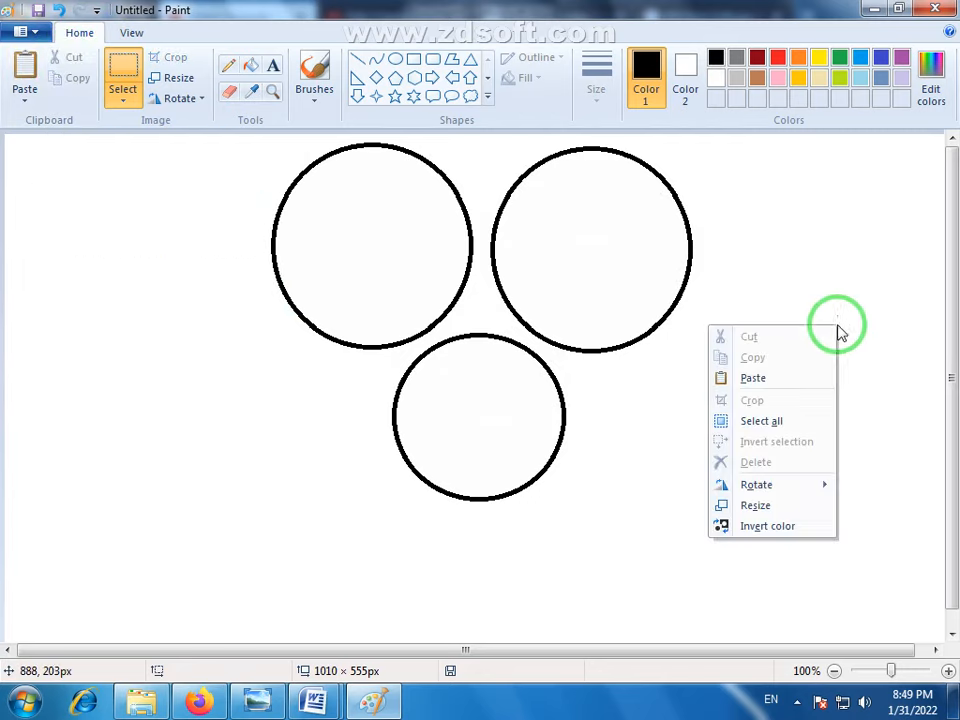
click(748, 380)
drag(94, 276, 71, 244)
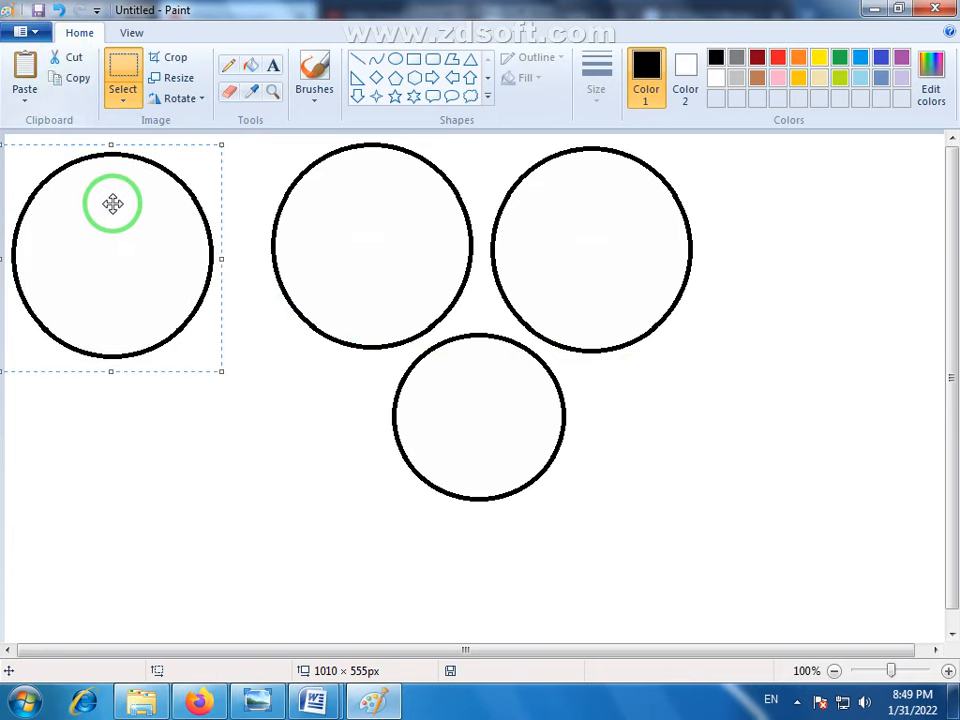
- Copy the leftmost circle, paste a duplicate, and place it in the lower row beside the smaller circle
right_click(112, 205)
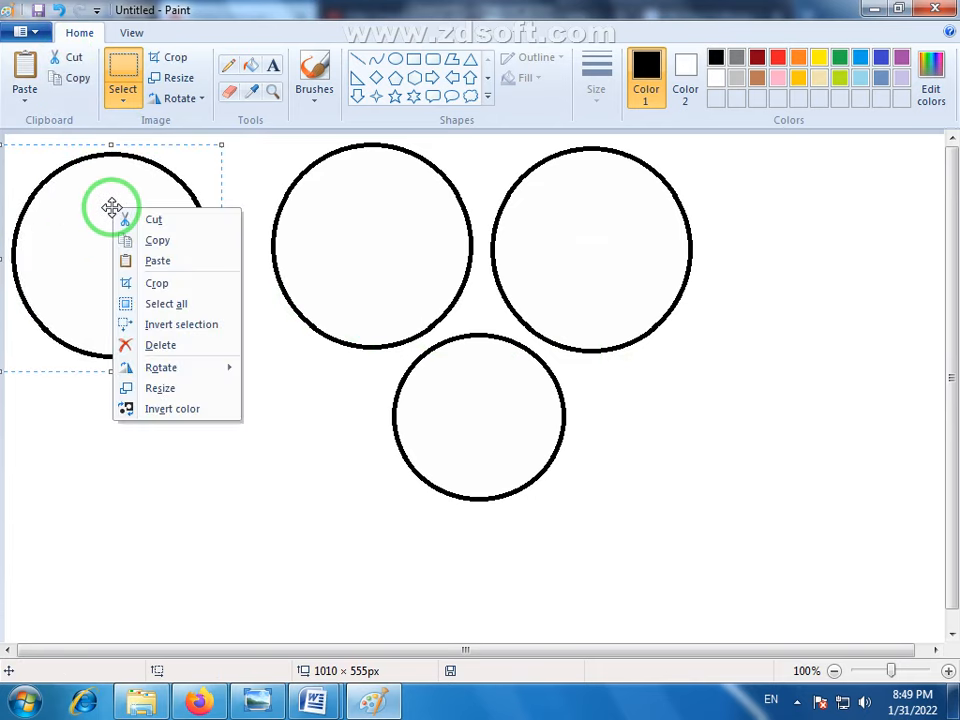
click(73, 76)
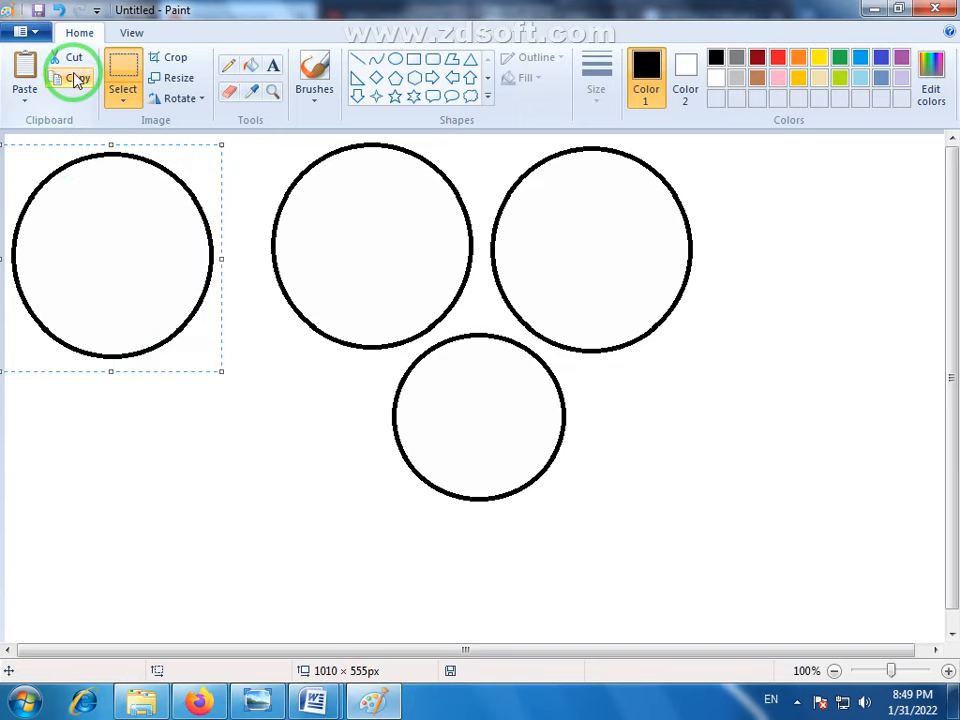
right_click(636, 393)
click(699, 450)
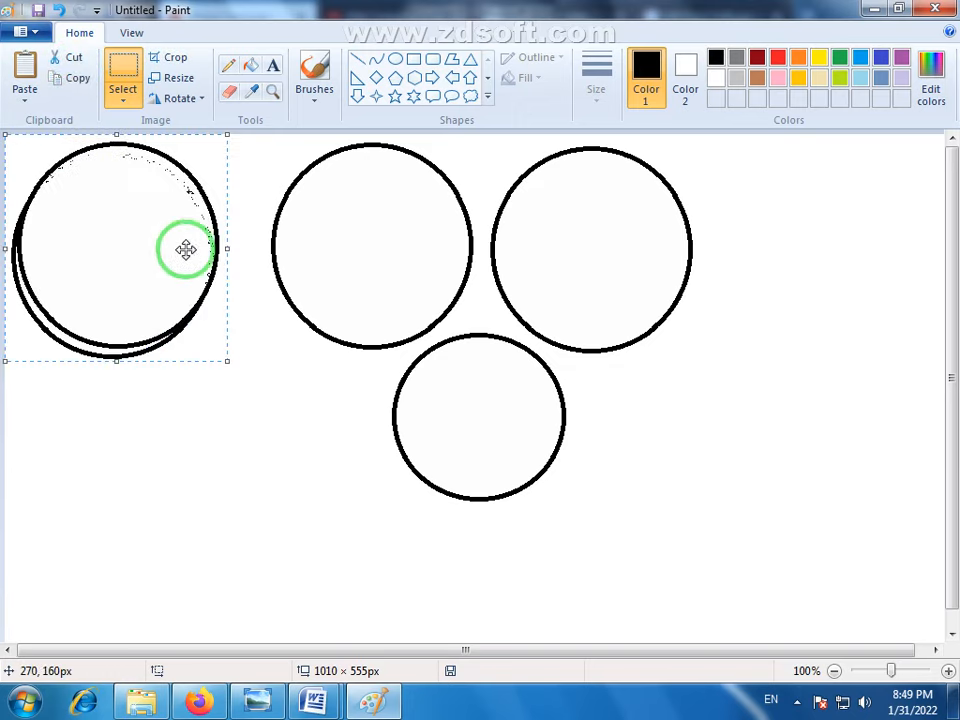
drag(122, 253, 603, 421)
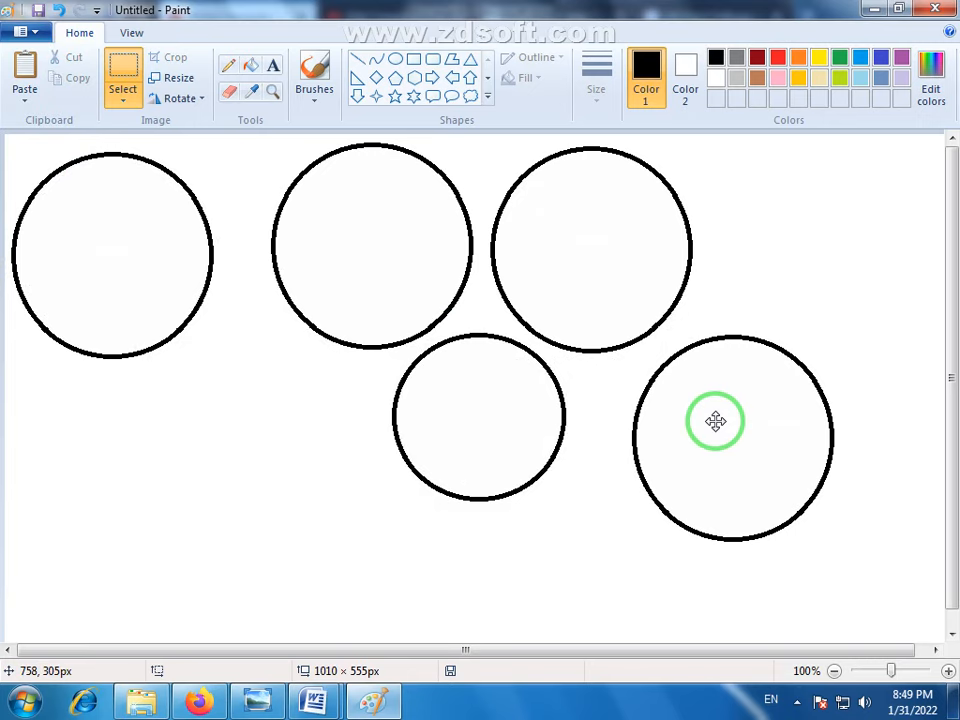
drag(715, 421, 735, 485)
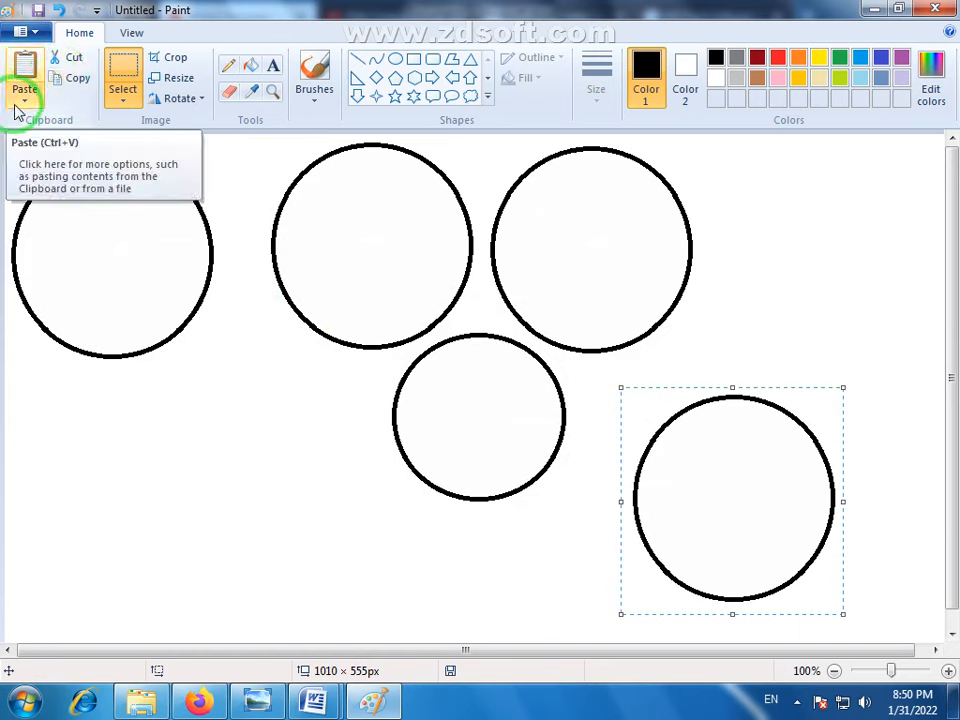
drag(767, 480, 274, 418)
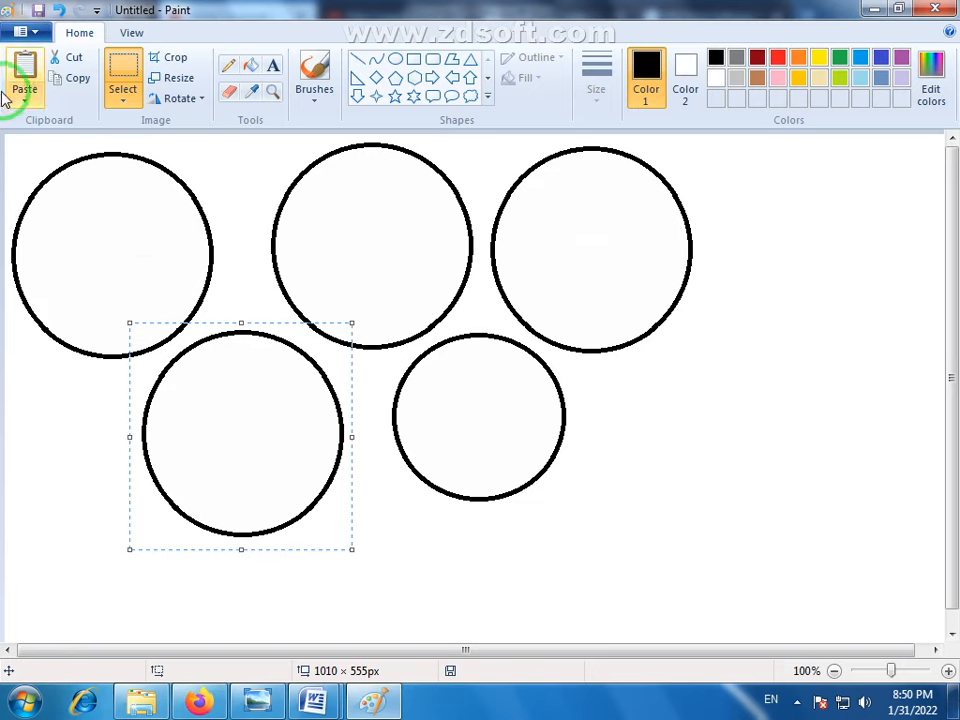
- Examine the Paste From dialog for inserting a picture file, and cancel it without choosing a file
click(123, 104)
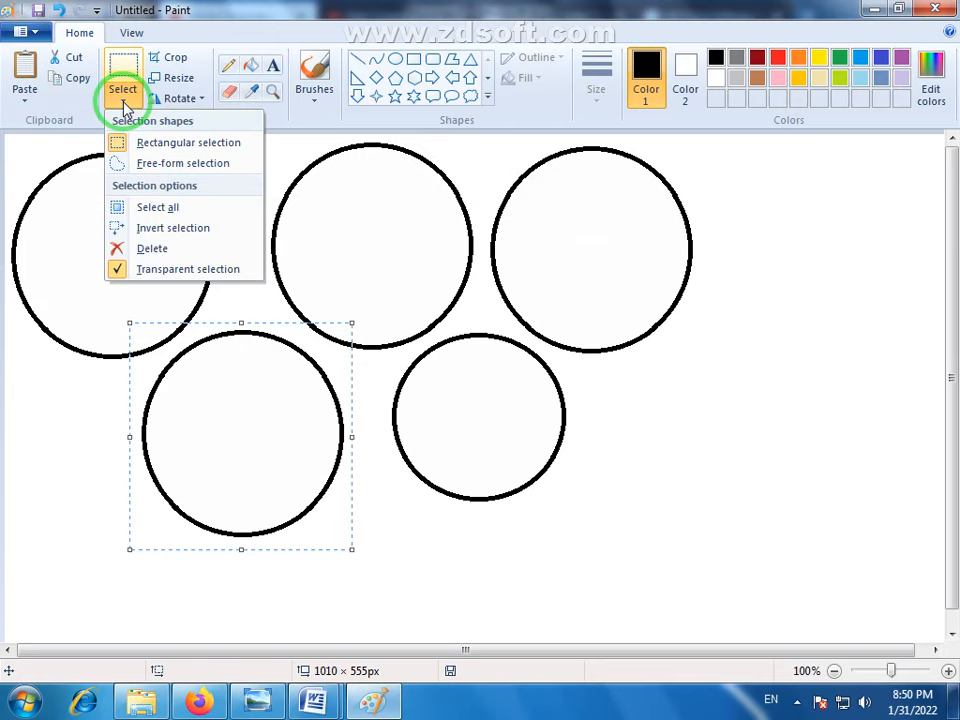
click(25, 106)
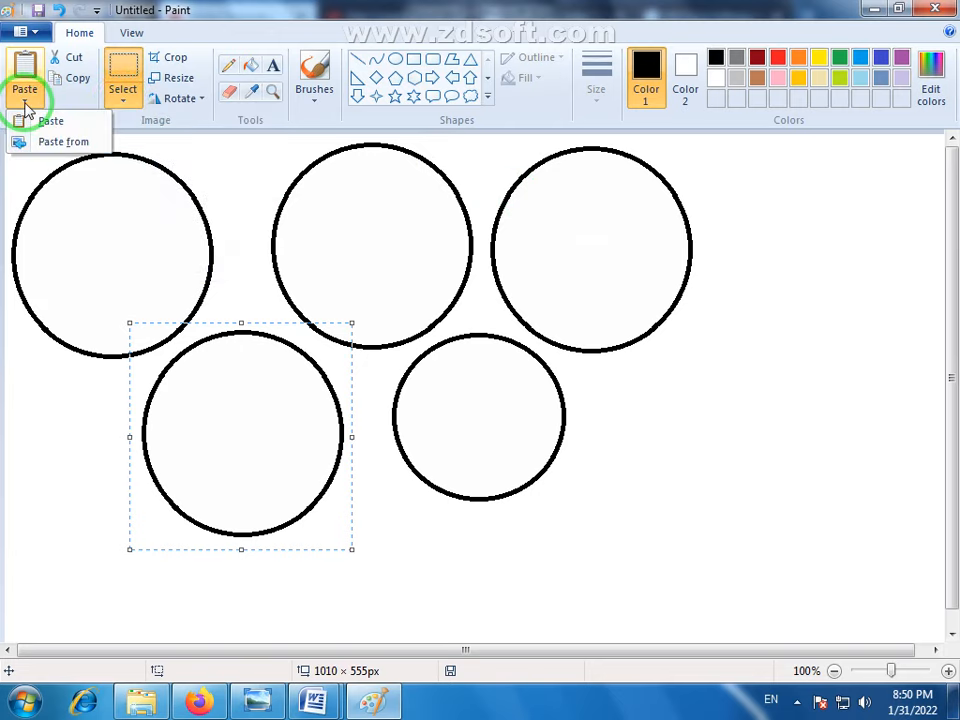
click(70, 143)
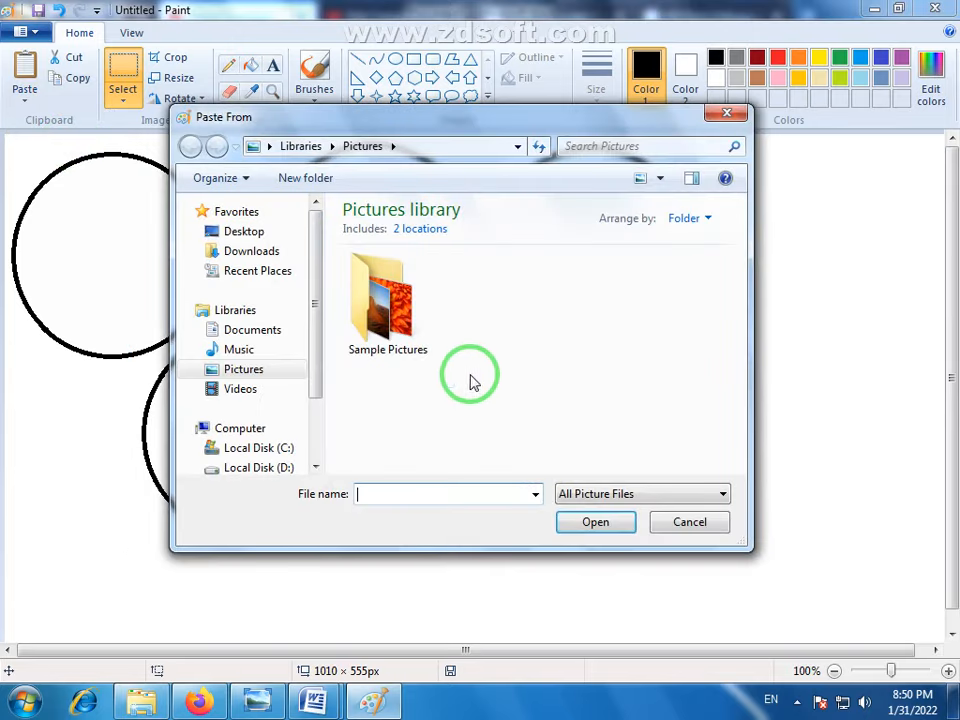
drag(425, 120, 600, 134)
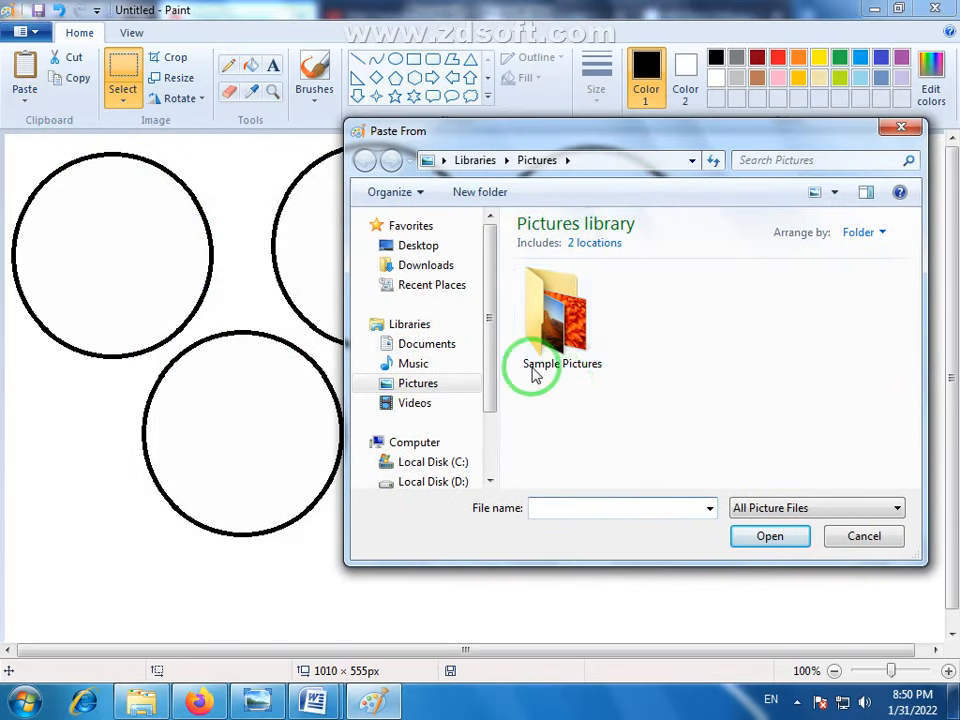
click(866, 539)
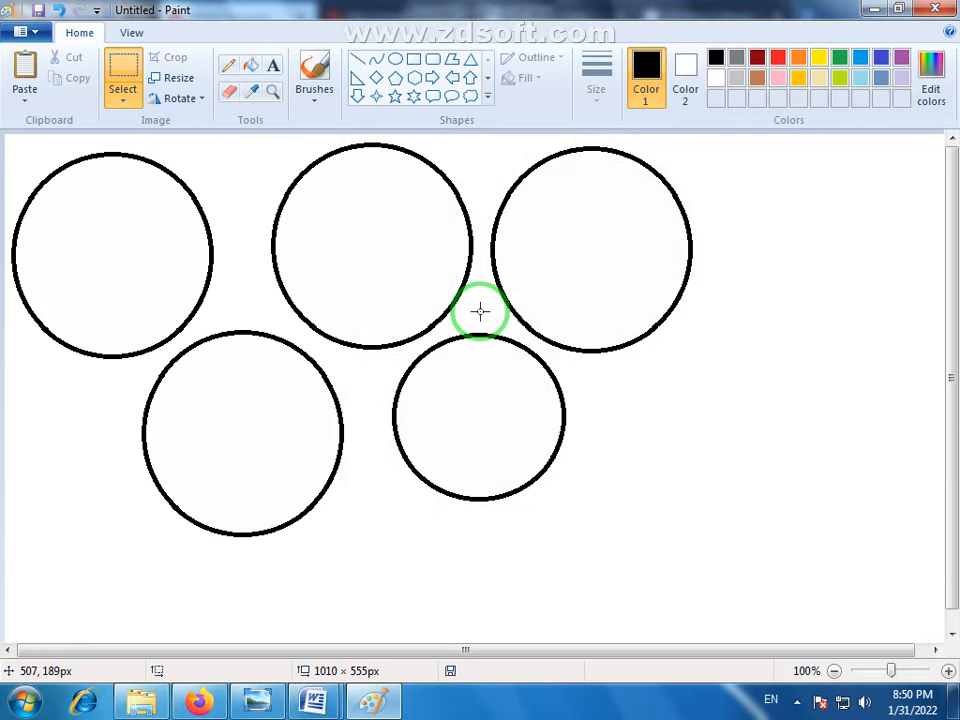
click(30, 106)
click(68, 77)
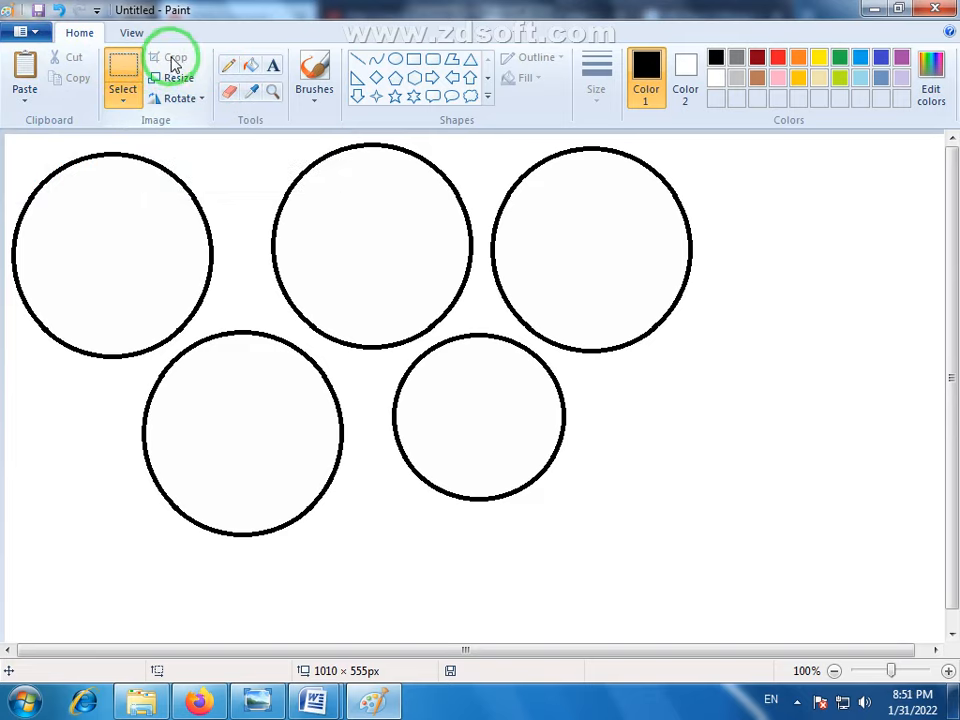
- Start a new blank picture and discard the changes to the circle drawing
click(34, 32)
click(48, 63)
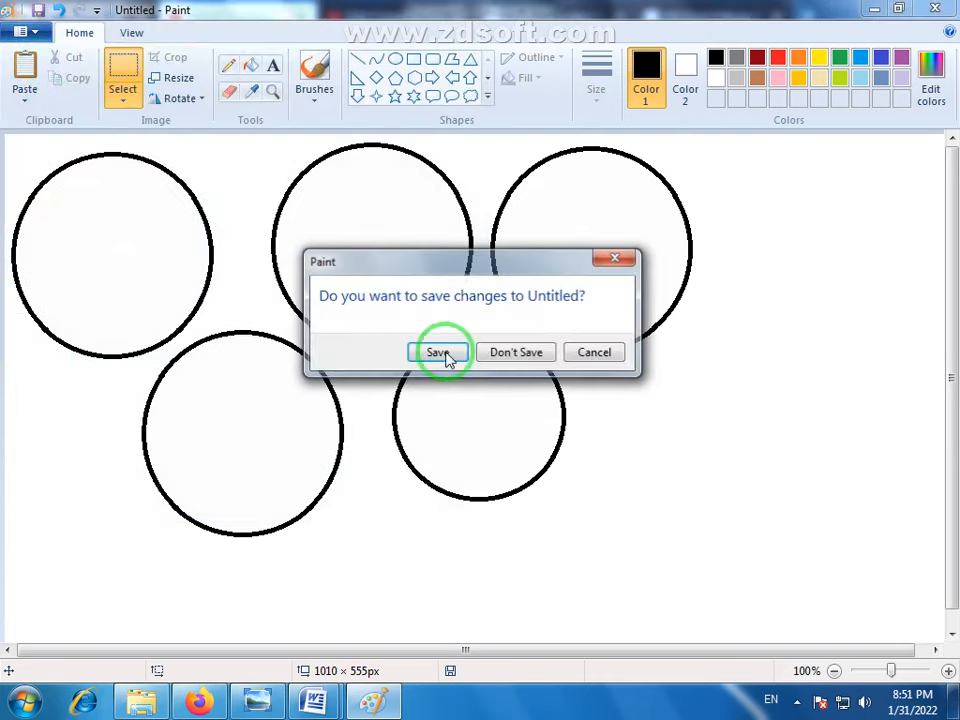
click(512, 354)
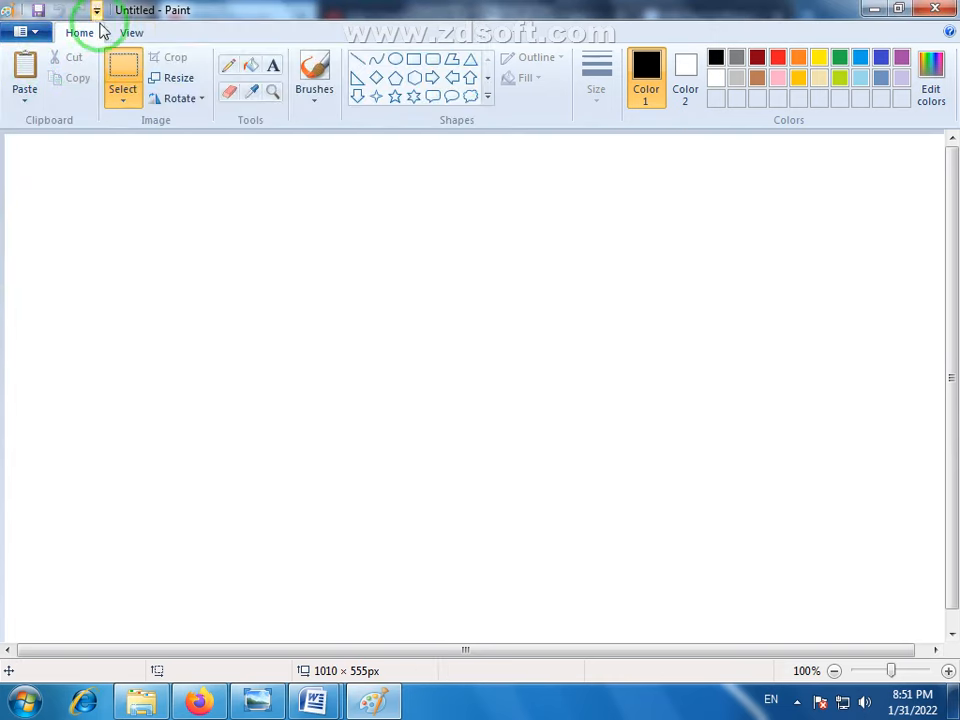
- Switch to Windows Explorer, go to Sample Pictures in the Pictures library, and open the Penguins picture in Paint
click(143, 703)
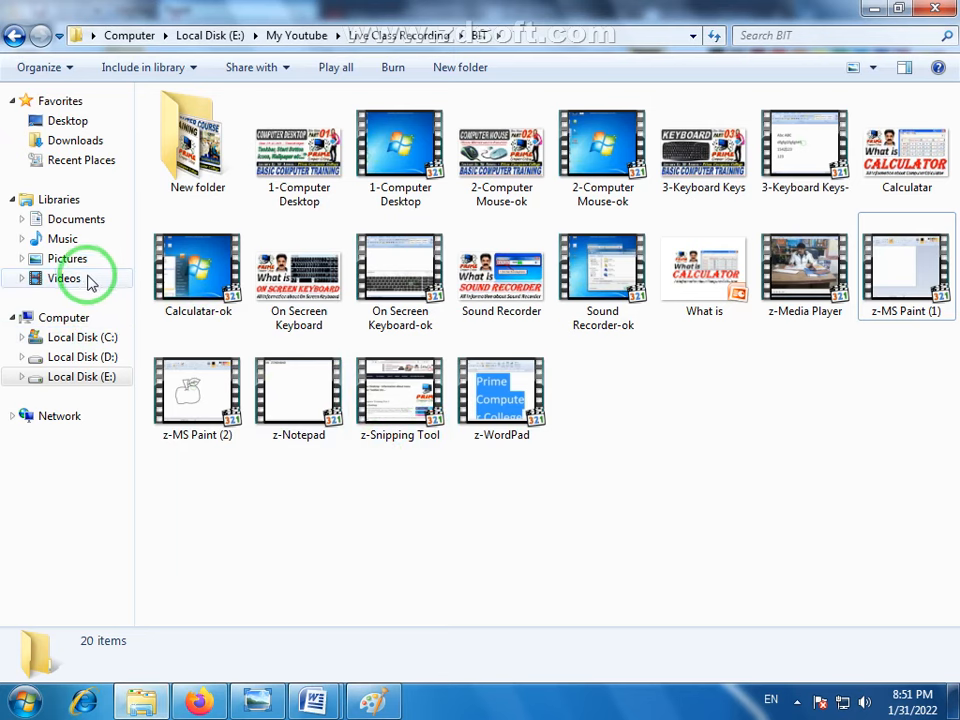
click(60, 258)
double_click(217, 223)
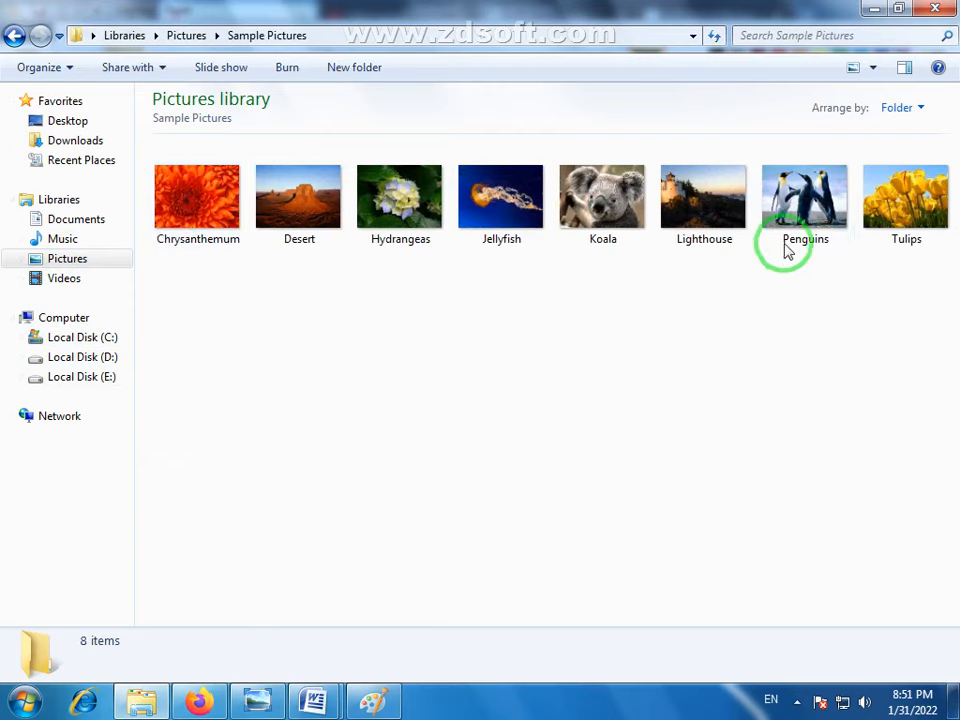
mouse_move(810, 195)
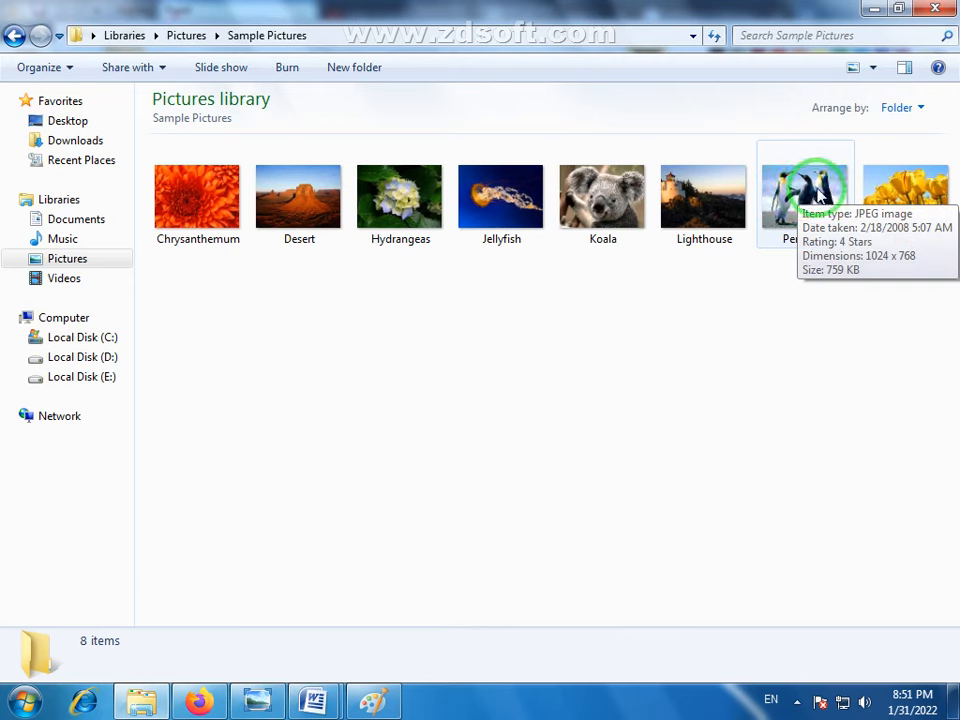
mouse_move(815, 190)
mouse_down()
mouse_move(552, 450)
mouse_move(639, 392)
mouse_move(814, 214)
mouse_move(806, 208)
mouse_move(703, 340)
mouse_move(407, 557)
mouse_move(390, 710)
mouse_move(396, 636)
mouse_move(347, 340)
mouse_up()
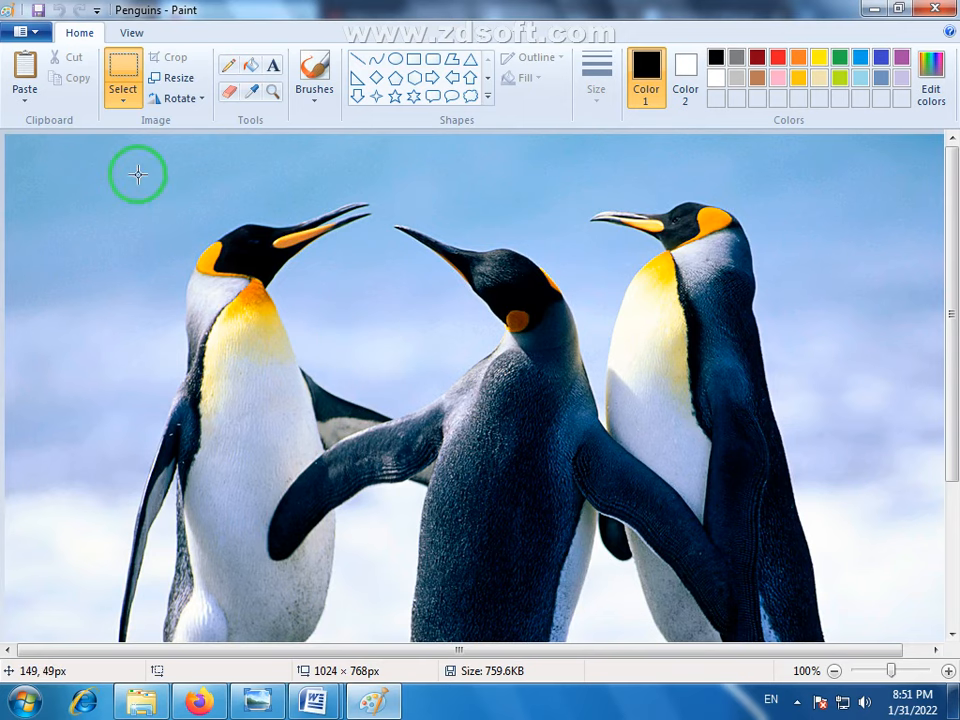
click(28, 32)
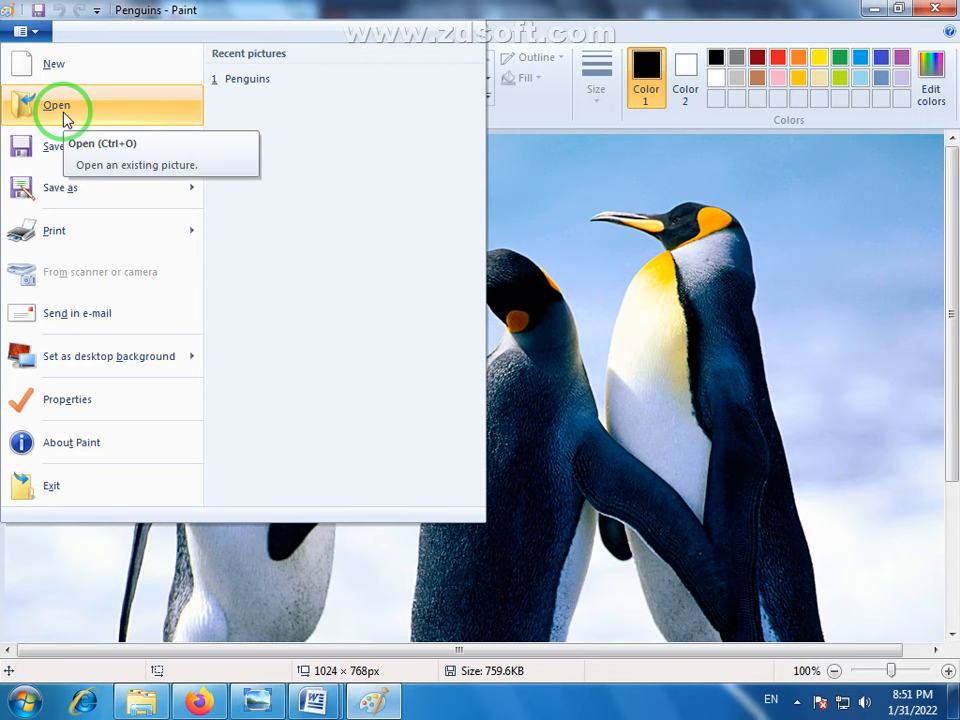
click(665, 9)
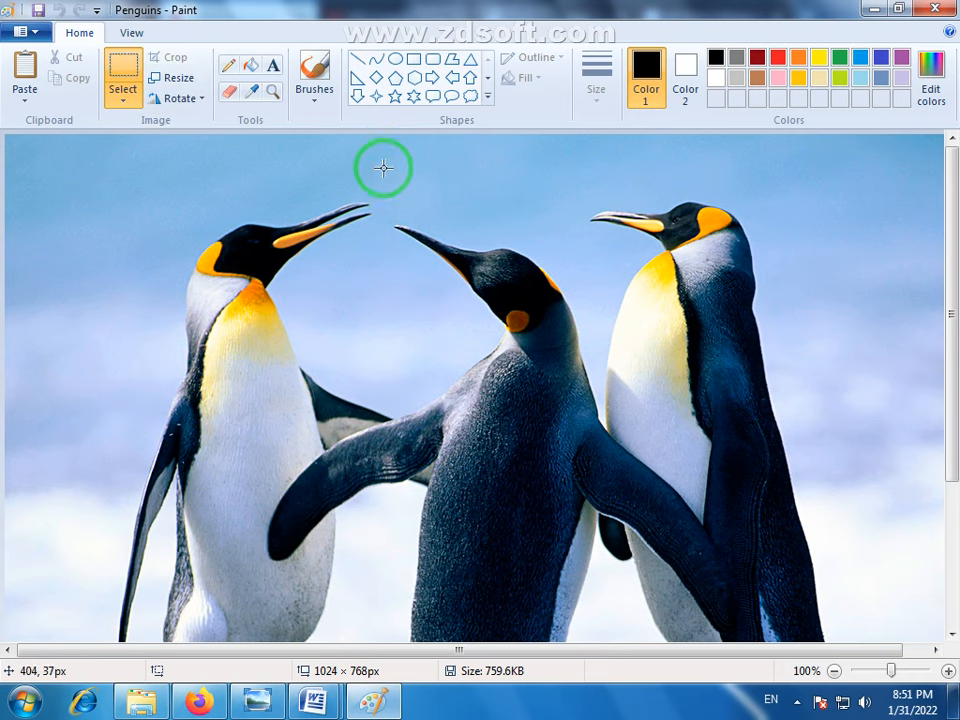
- Frame the left penguin's head and upper body with a rectangular selection about 289 × 335 px and crop the picture to it
drag(383, 168, 114, 482)
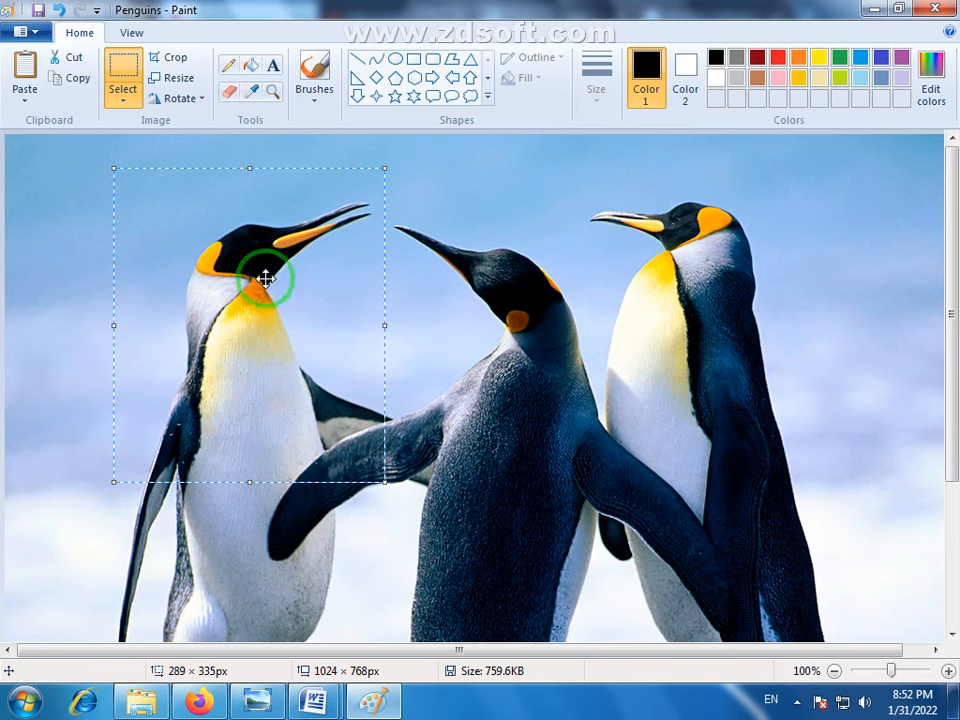
click(173, 62)
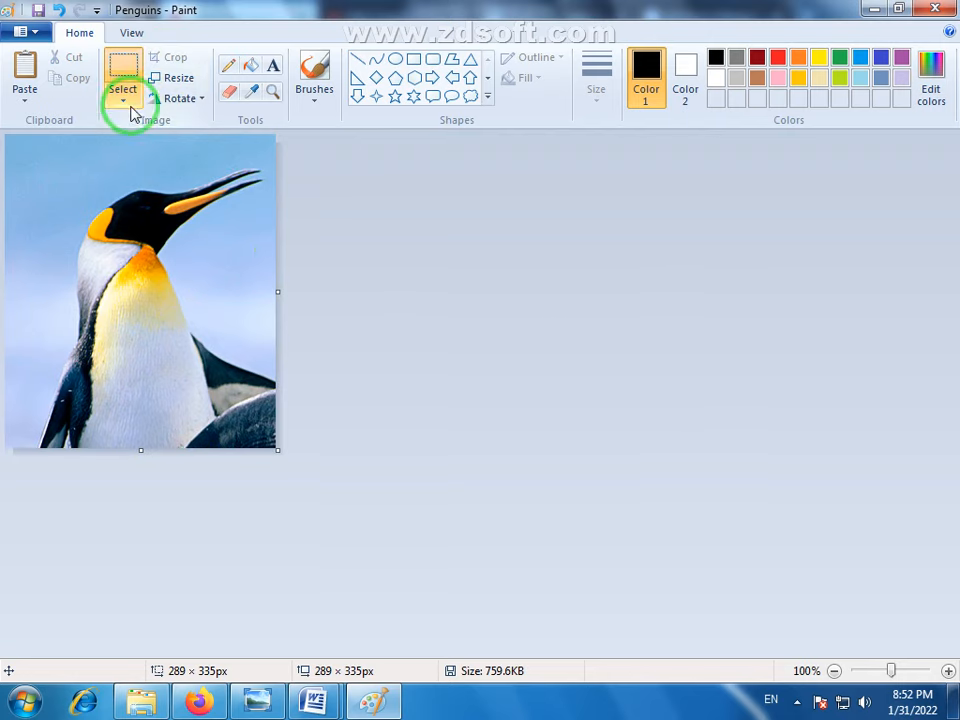
- Save the cropped picture as a separate JPEG named "Penguins-" in the Sample Pictures folder
click(36, 32)
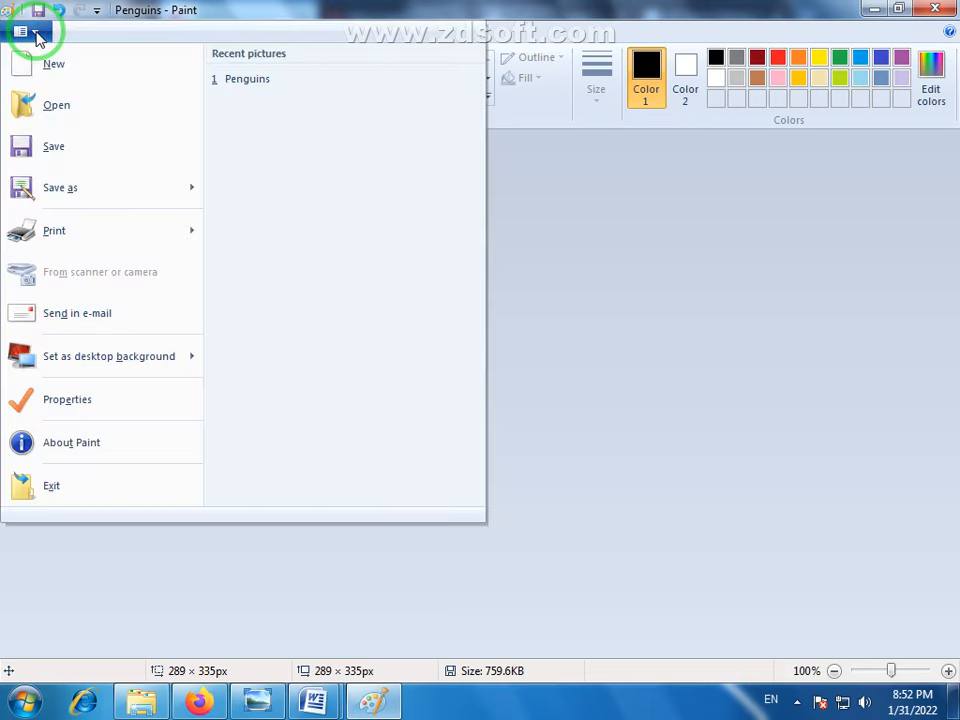
mouse_move(88, 198)
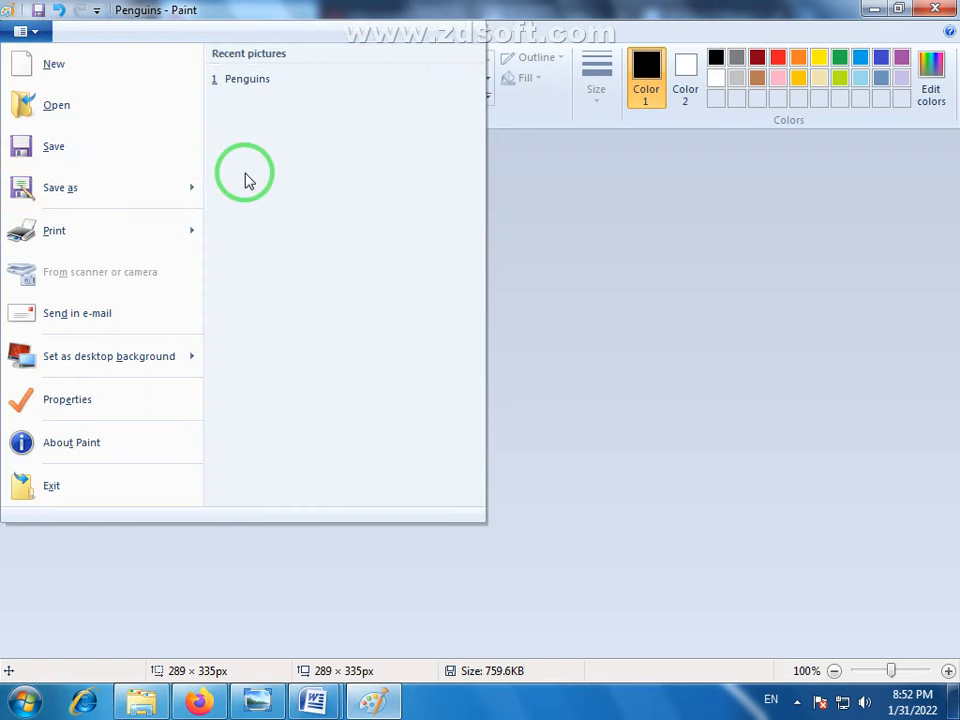
mouse_move(176, 191)
click(266, 154)
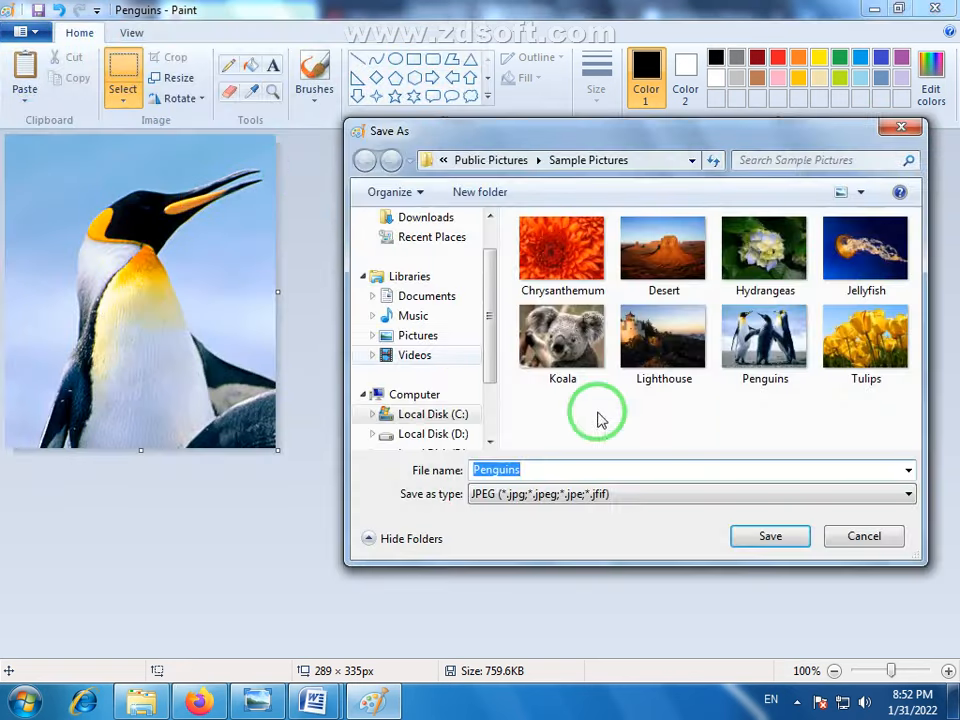
click(767, 347)
click(586, 467)
click(588, 468)
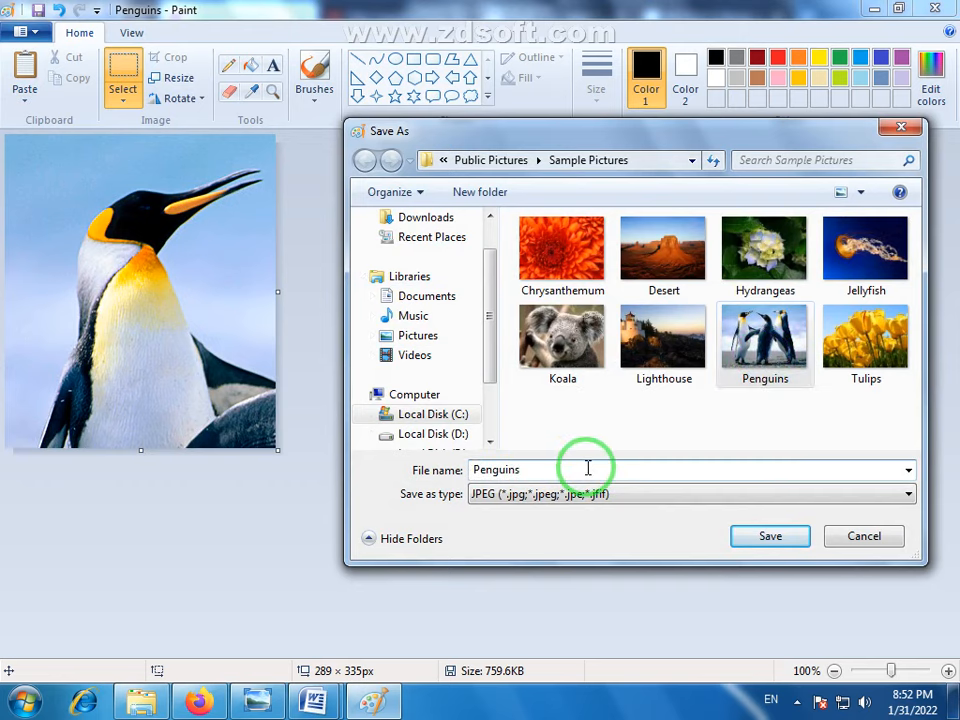
click(765, 536)
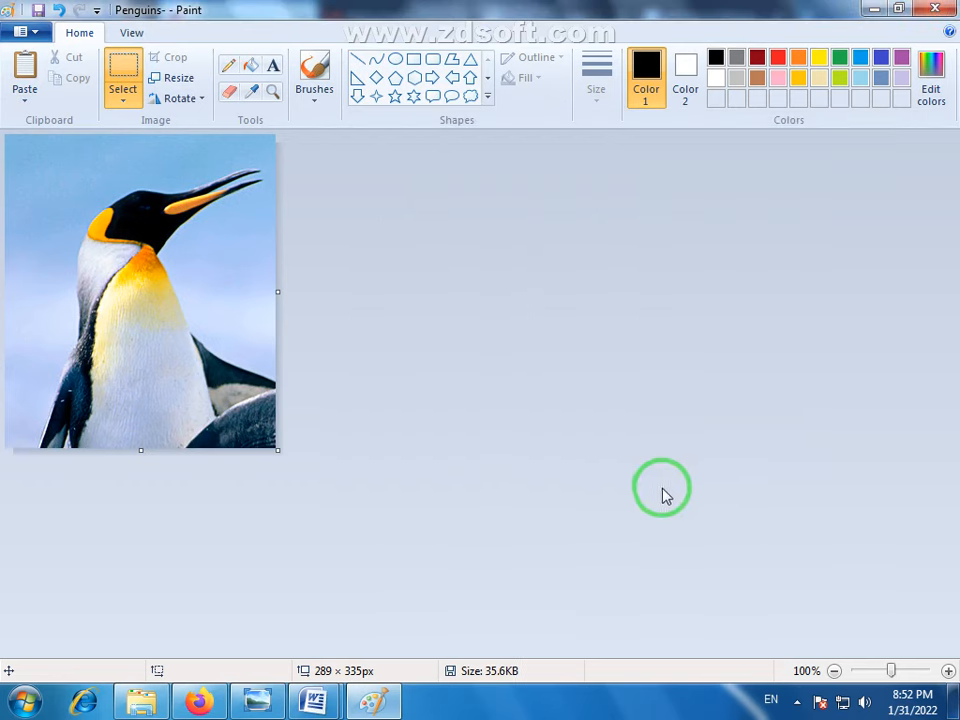
- Switch to Windows Explorer and compare the original Penguins picture with the cropped Penguins- copy in Windows Photo Viewer
click(145, 706)
click(849, 326)
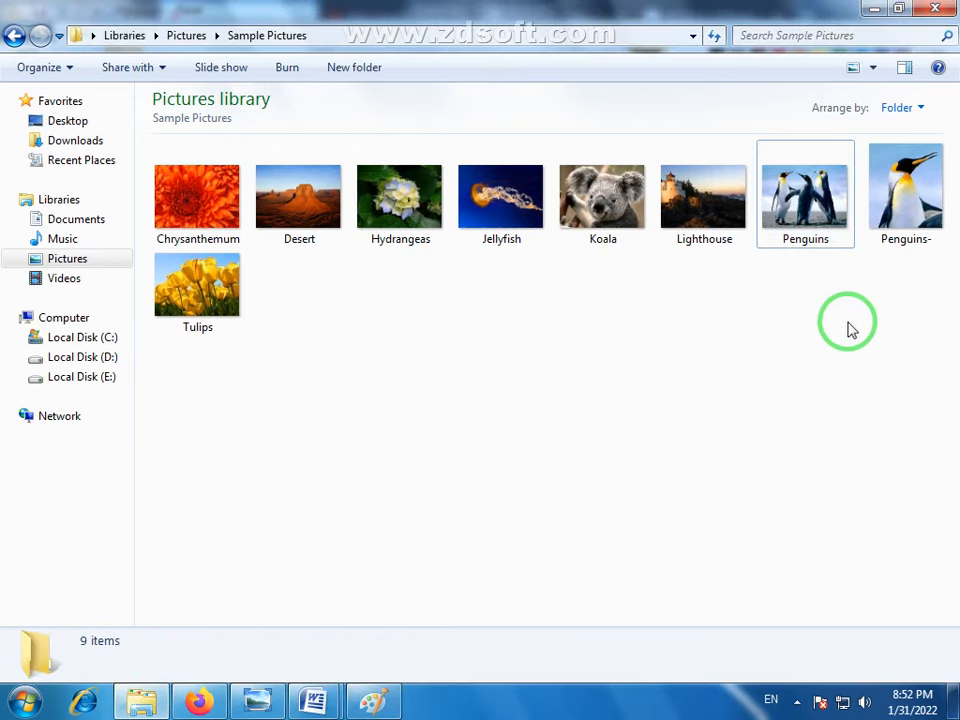
double_click(808, 203)
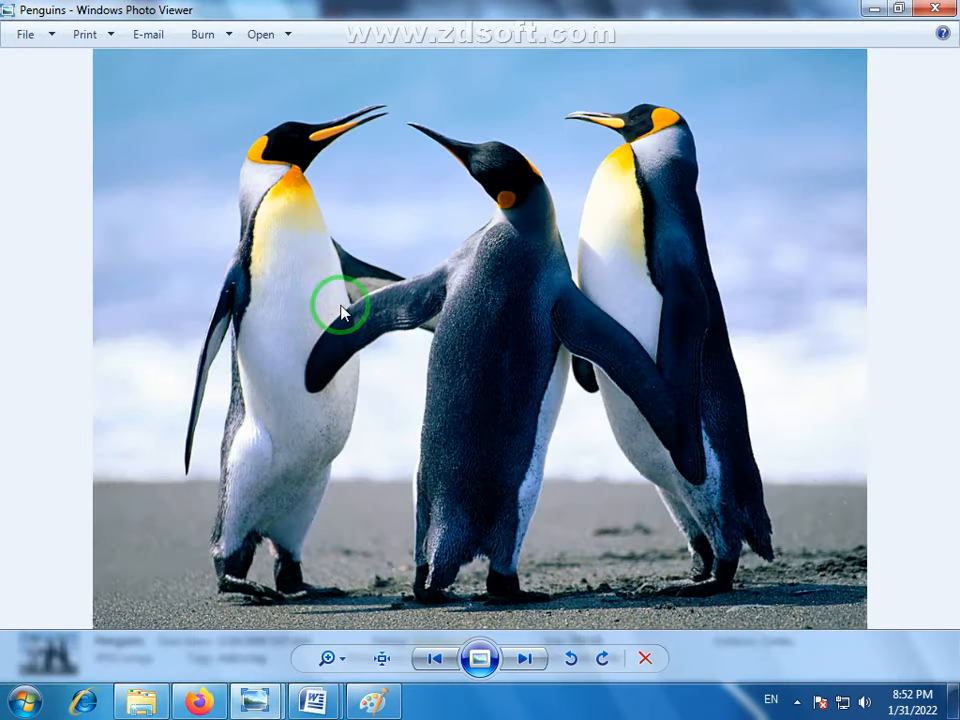
click(518, 664)
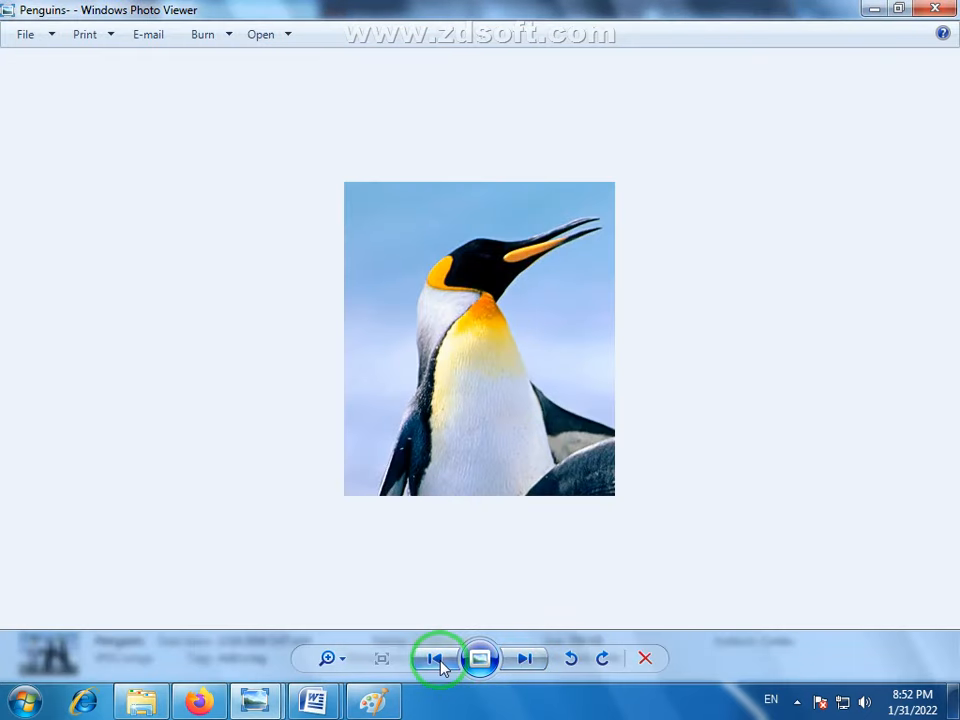
click(440, 660)
click(526, 662)
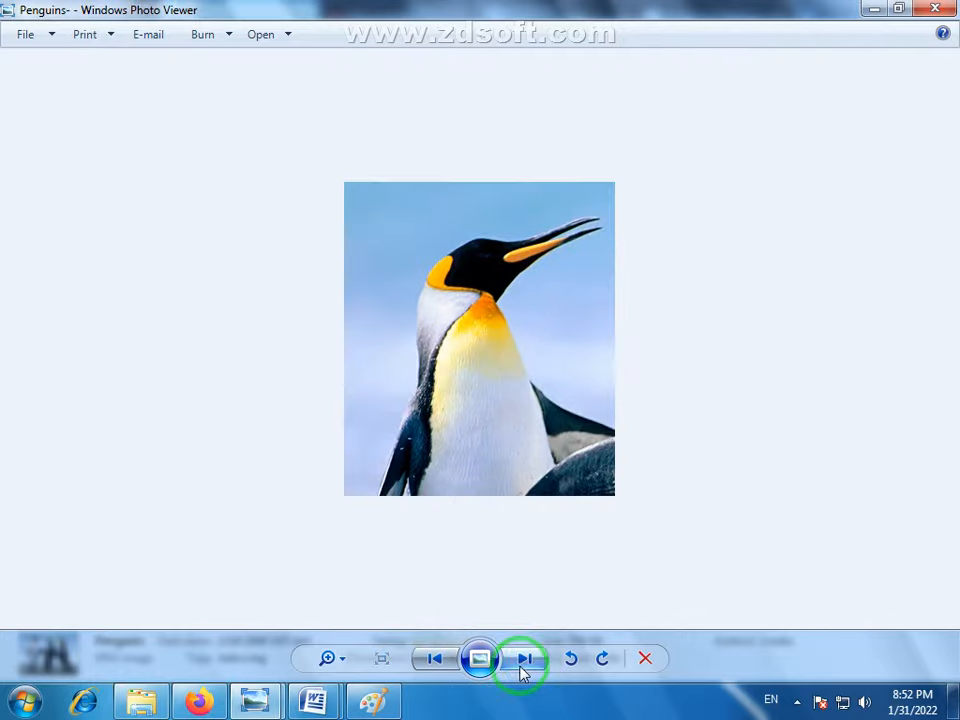
- Close Windows Photo Viewer and check the file details of the cropped Penguins- picture in the Sample Pictures folder
click(935, 9)
click(621, 446)
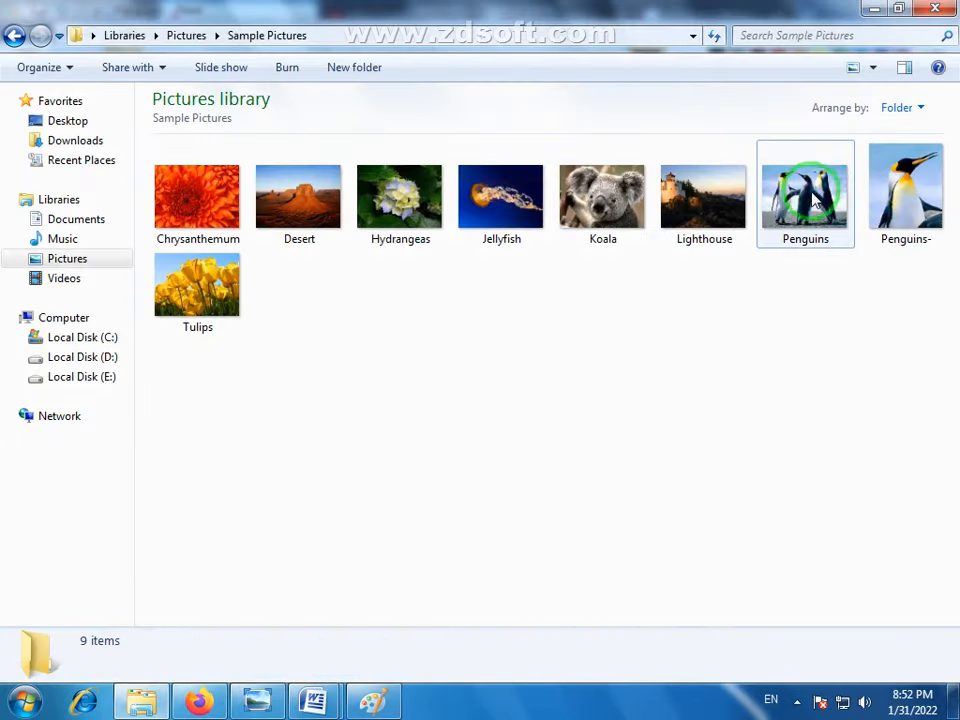
click(897, 207)
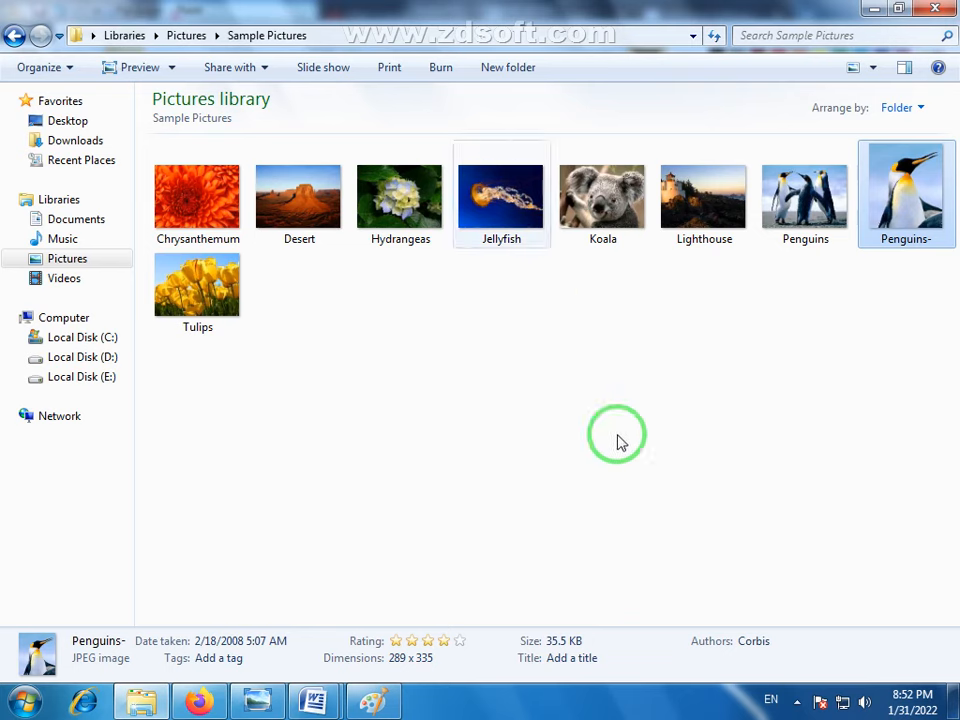
mouse_move(563, 255)
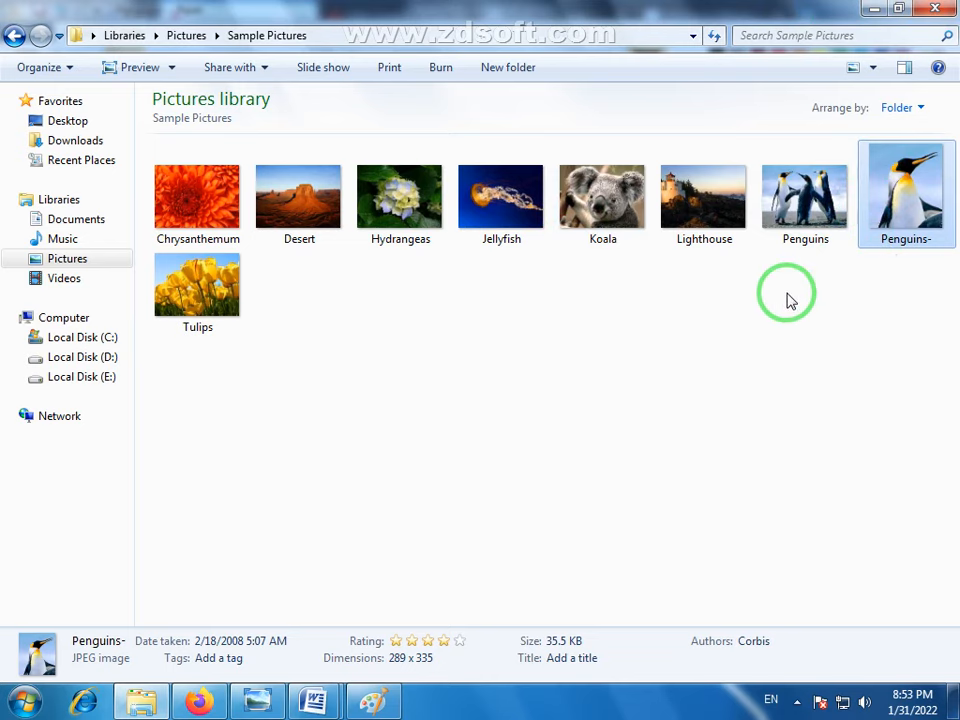
click(876, 268)
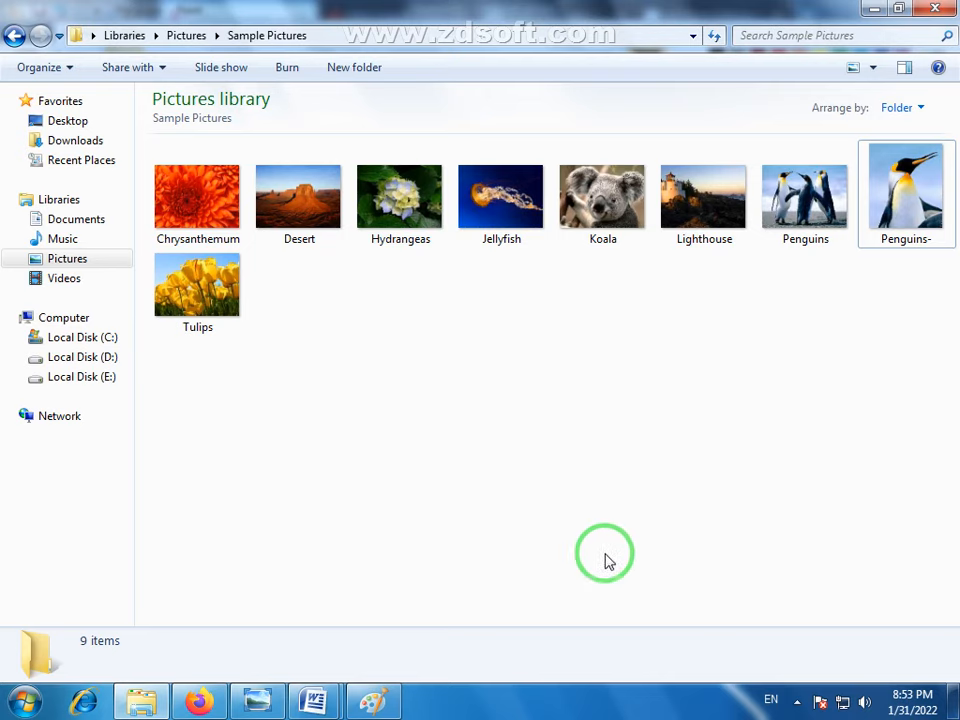
- Switch to Paint and enlarge the canvas around the cropped penguin picture to about 425 × 478 px
click(373, 700)
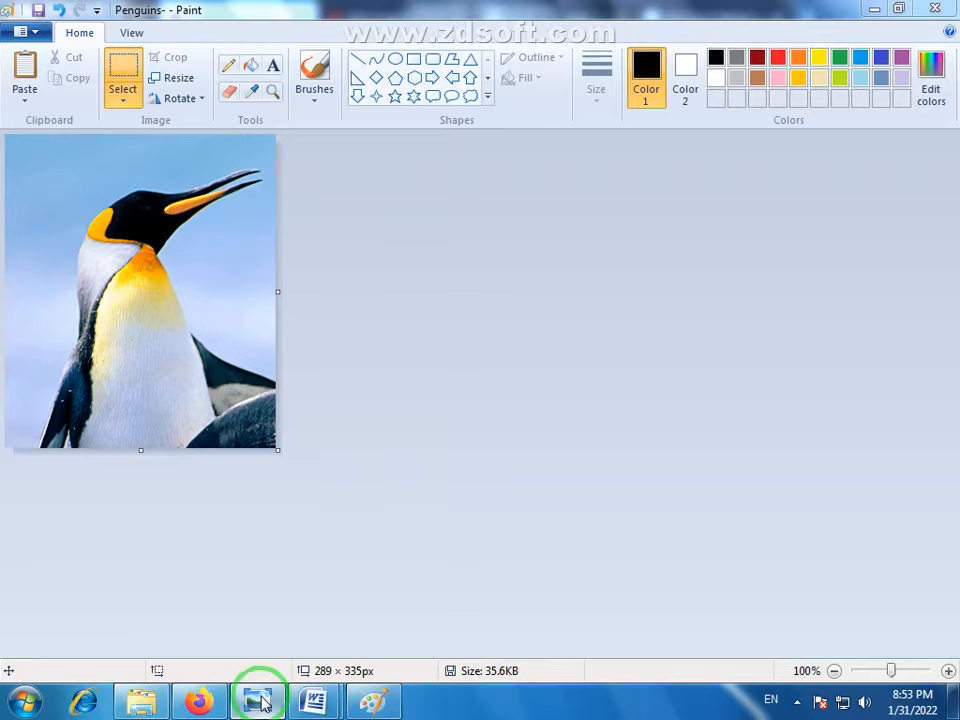
click(257, 700)
click(375, 702)
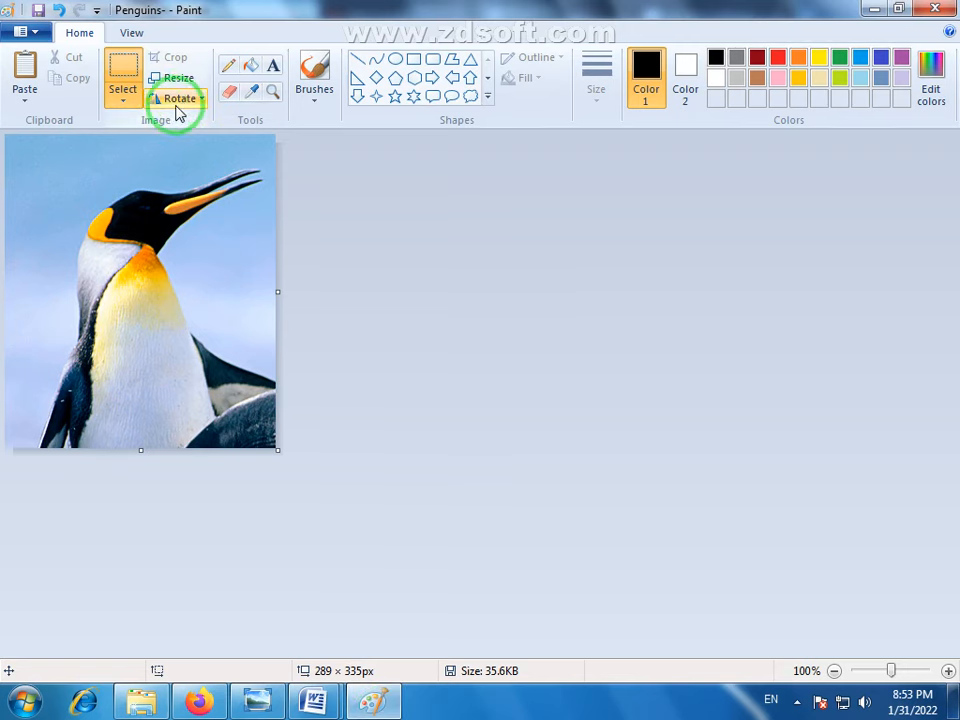
click(183, 85)
click(263, 90)
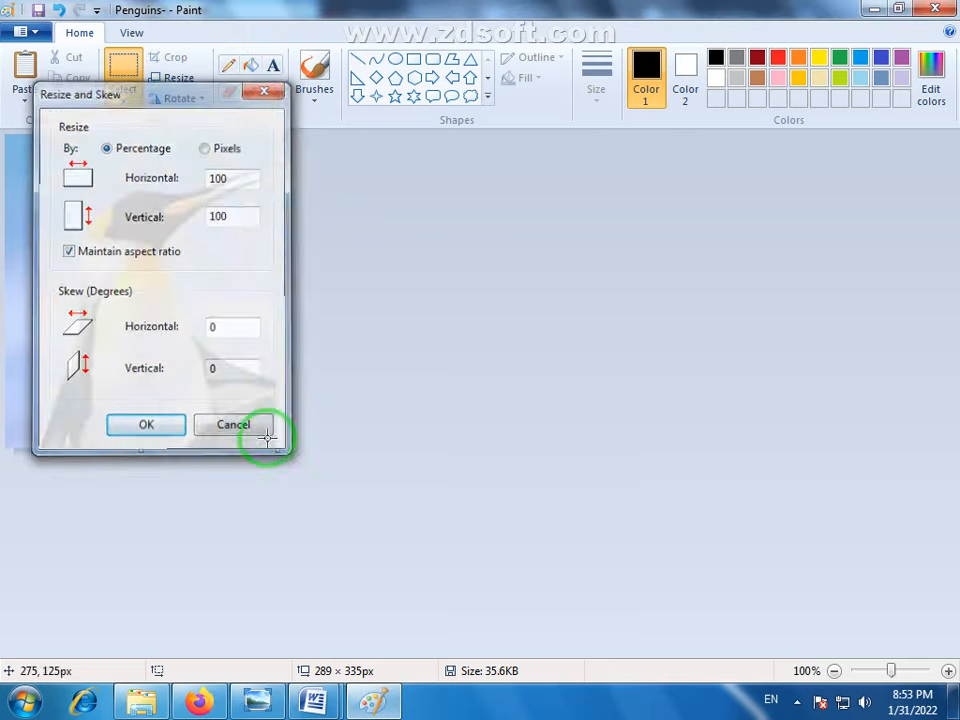
drag(276, 449, 404, 584)
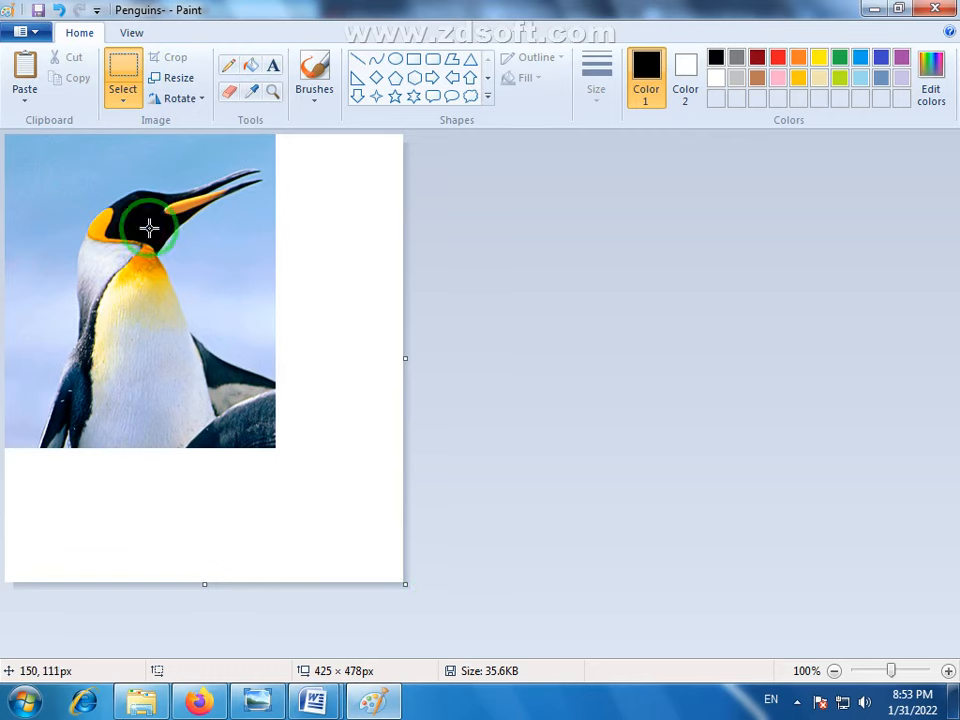
- Resize the whole picture to 200 percent horizontally and vertically, maintaining the aspect ratio
click(190, 79)
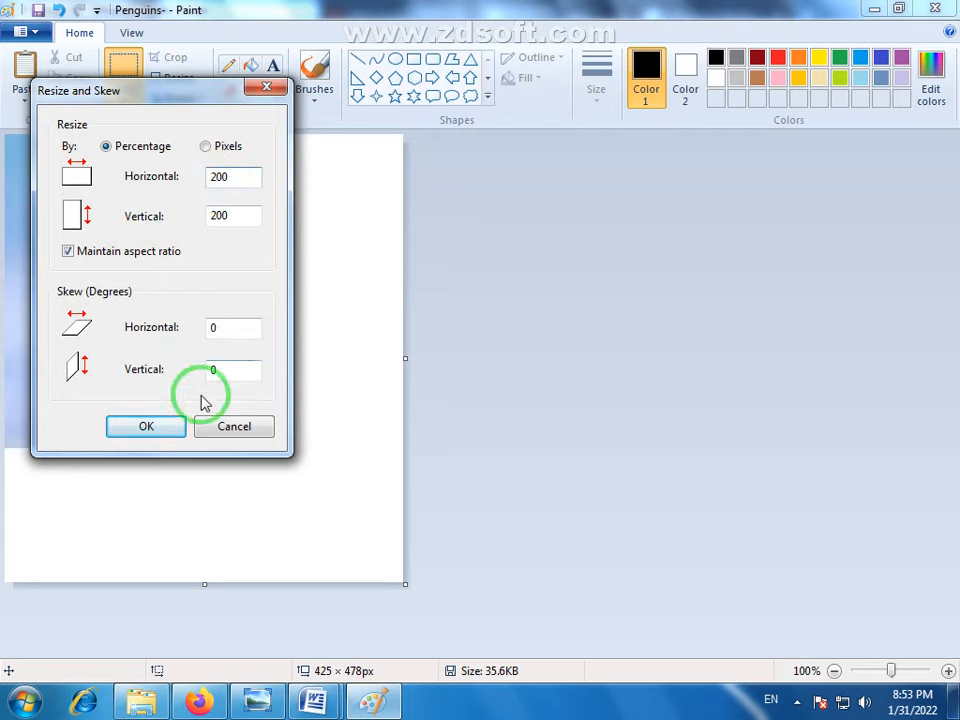
click(147, 426)
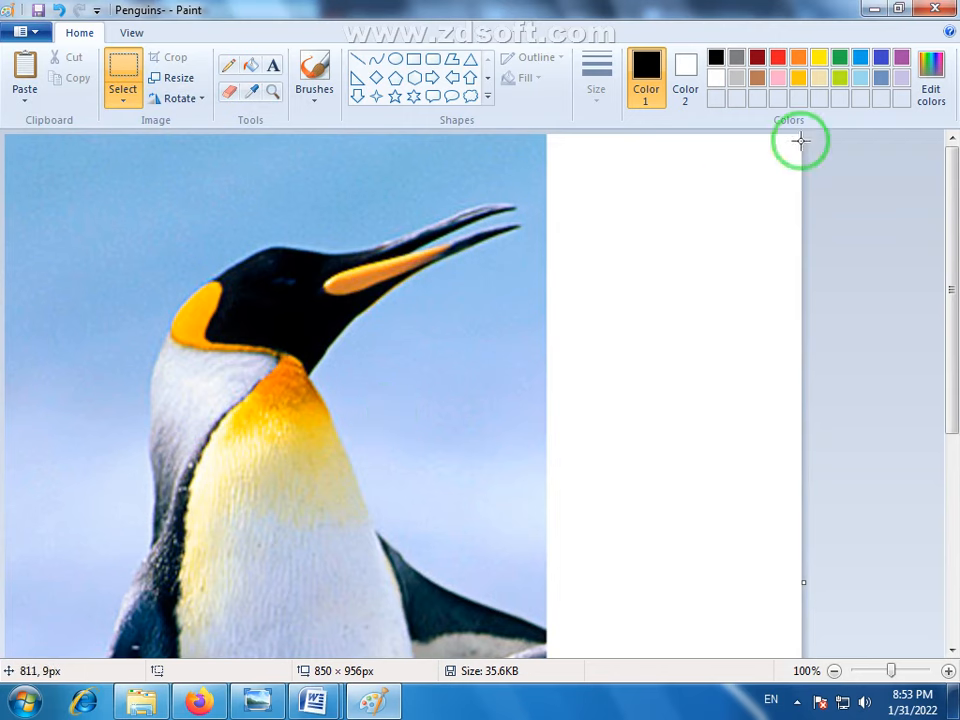
drag(952, 312, 947, 349)
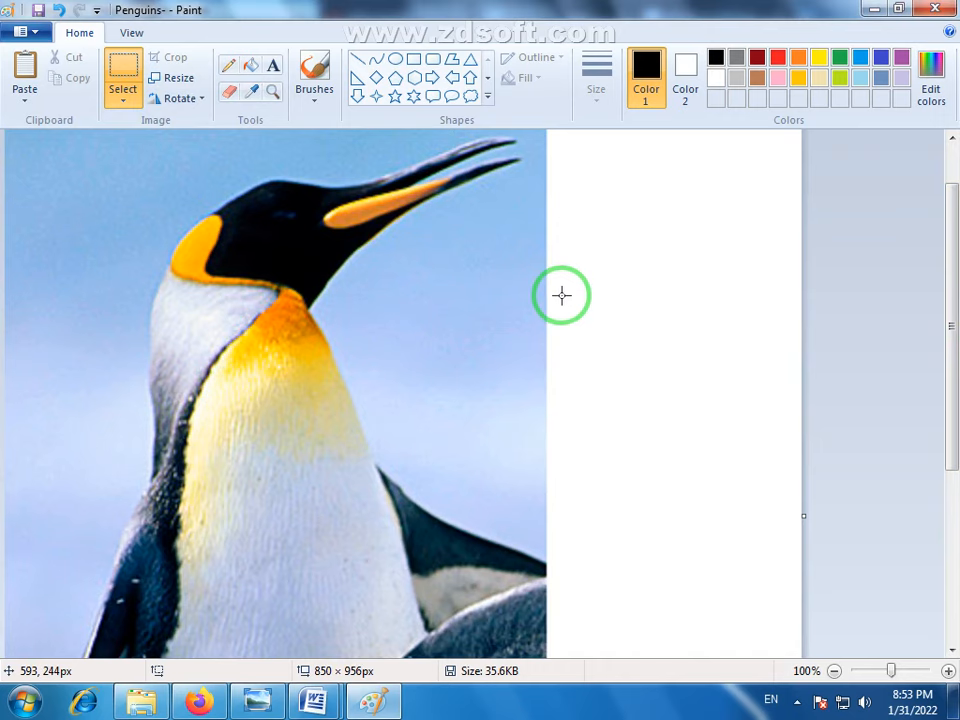
click(195, 88)
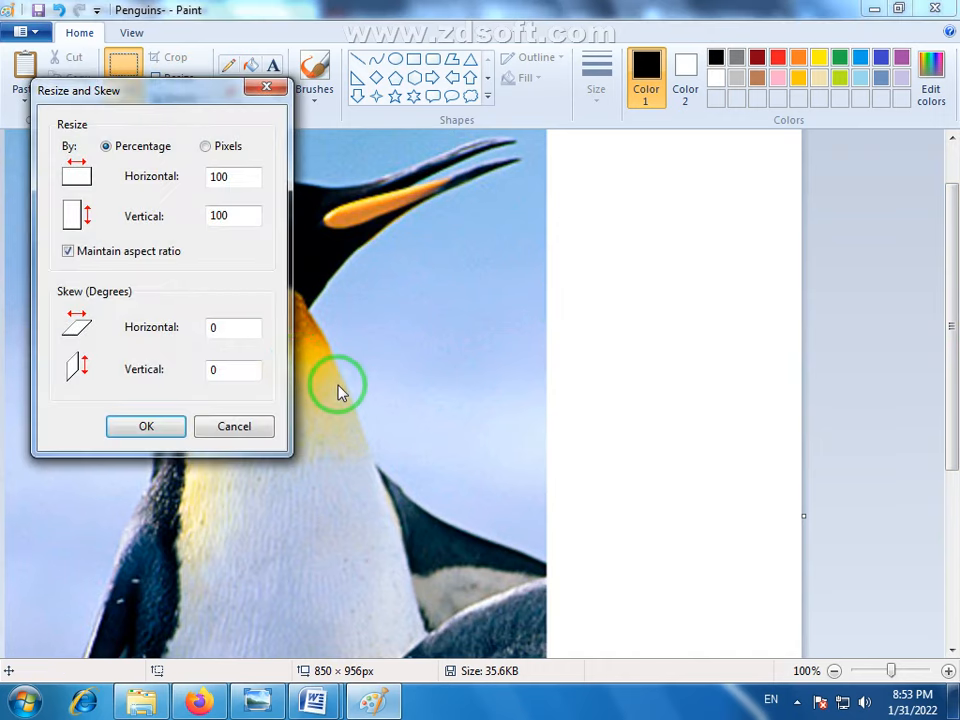
click(231, 428)
click(834, 670)
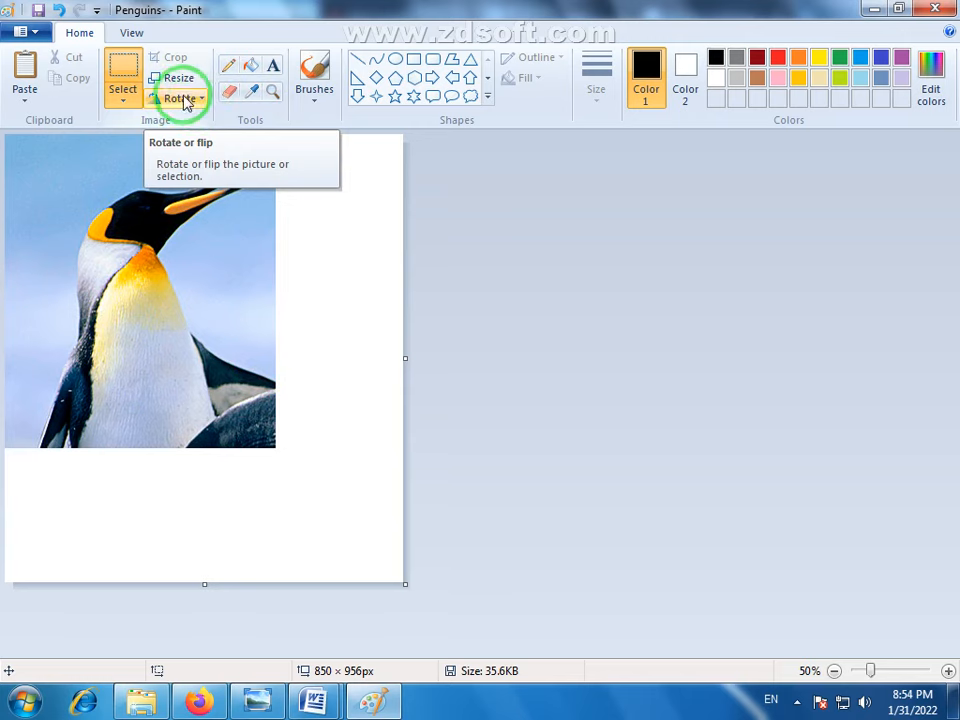
- Start a new picture without saving the changes to Penguins-, and widen the blank canvas to about 973 px
click(22, 32)
click(60, 68)
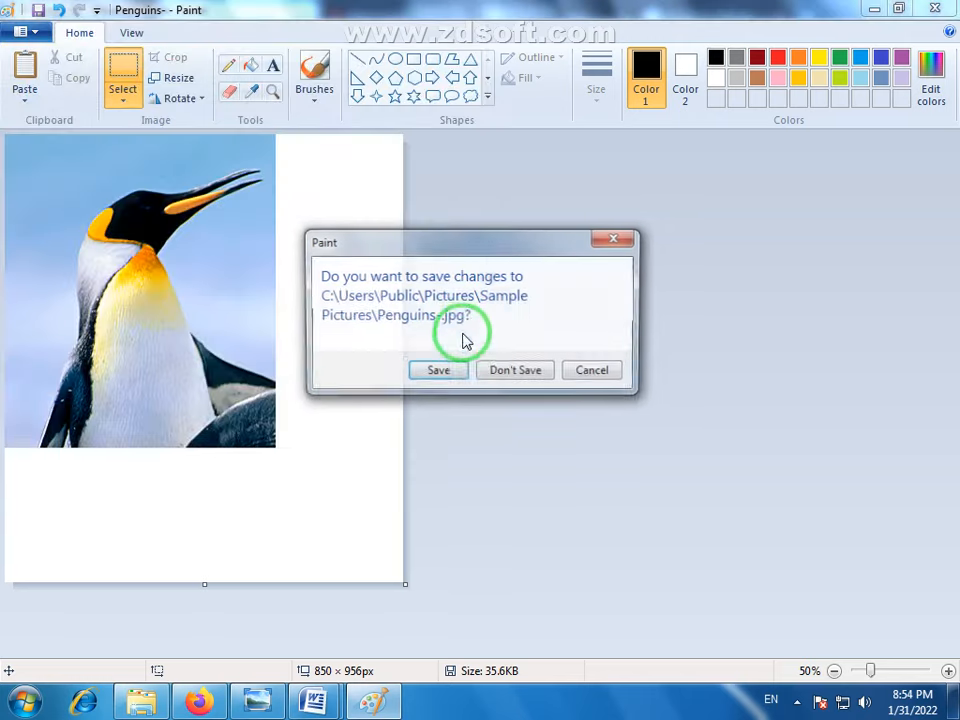
click(517, 377)
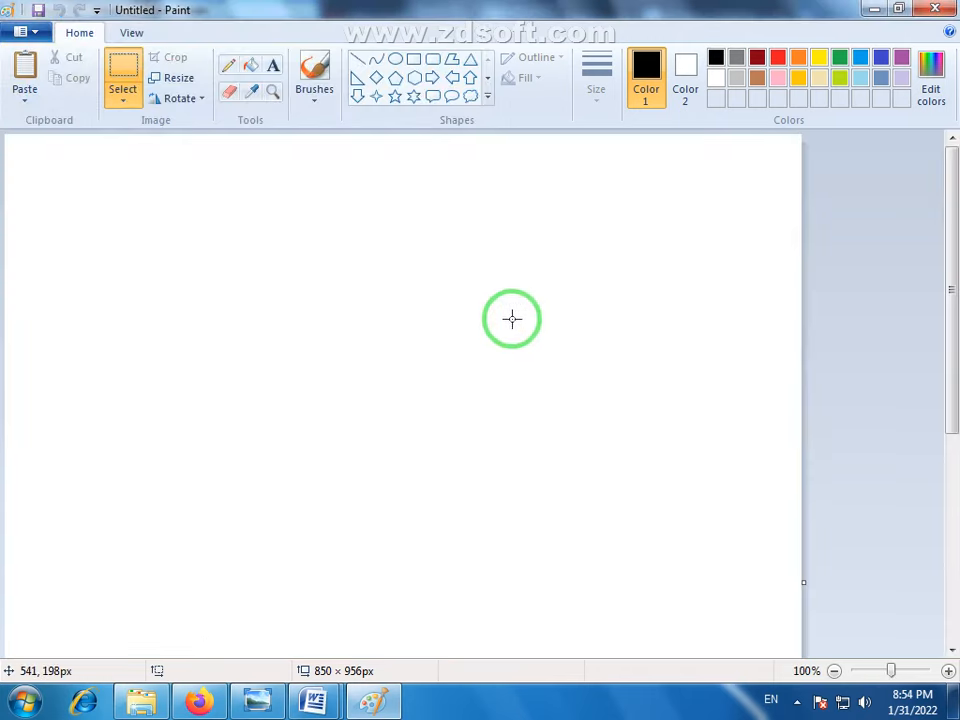
drag(803, 583, 918, 583)
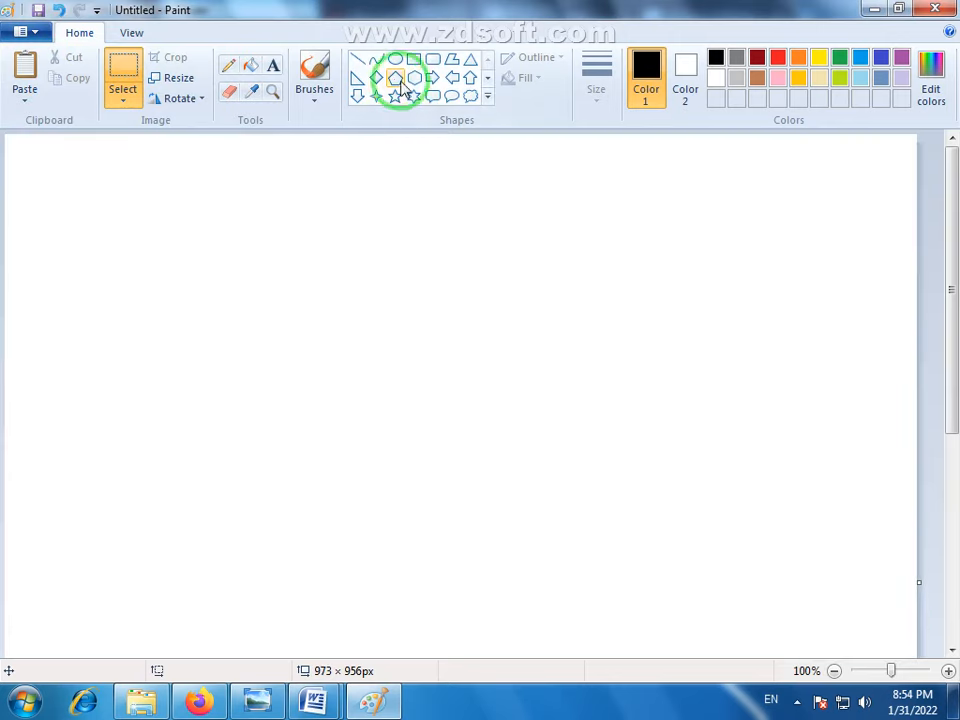
click(200, 100)
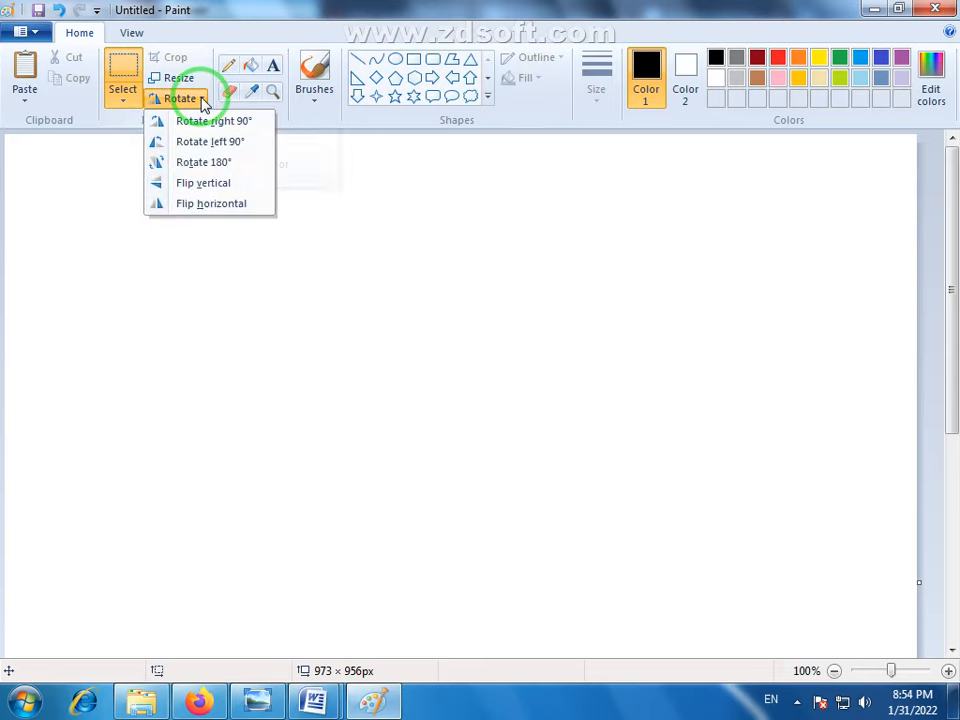
click(199, 100)
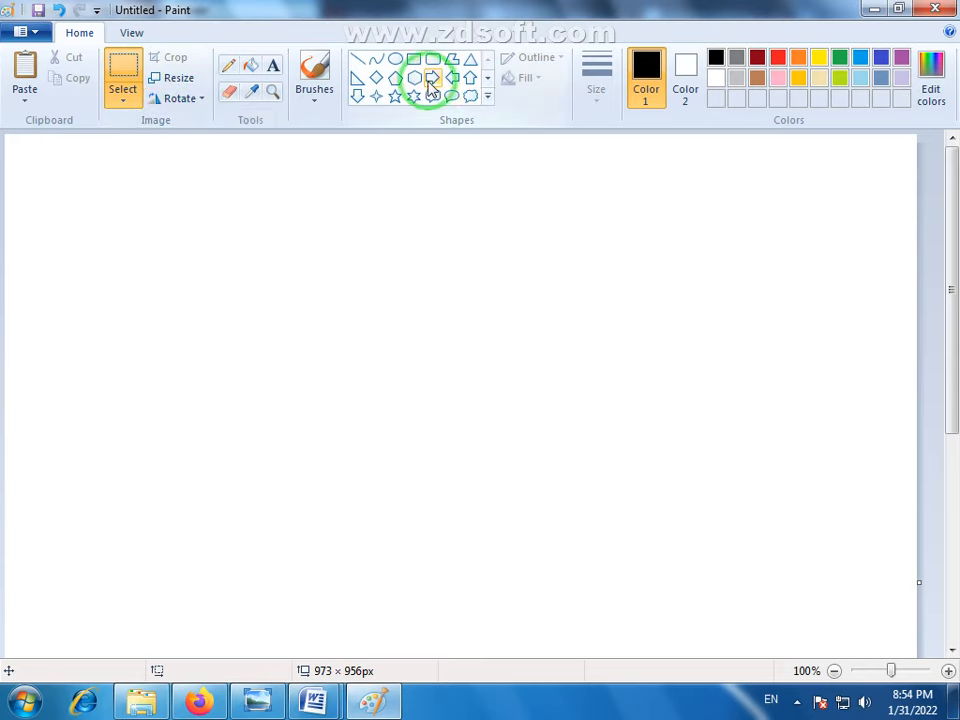
- Draw a cloud callout about 211 × 191 px and move it to the canvas's upper-right corner
click(474, 101)
drag(208, 250, 405, 428)
drag(296, 347, 793, 265)
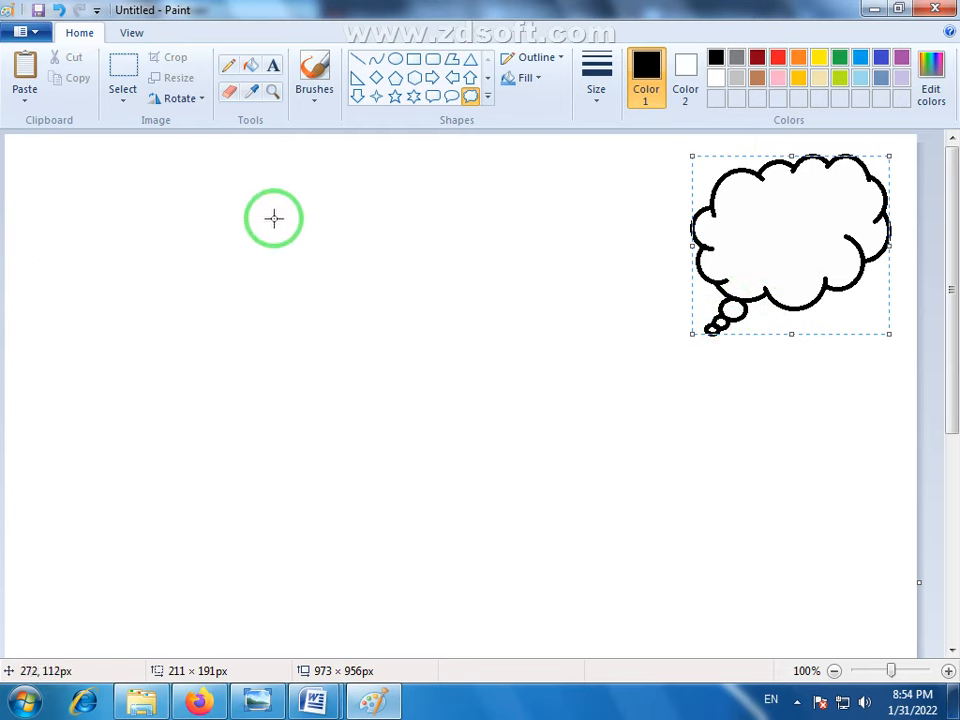
click(488, 100)
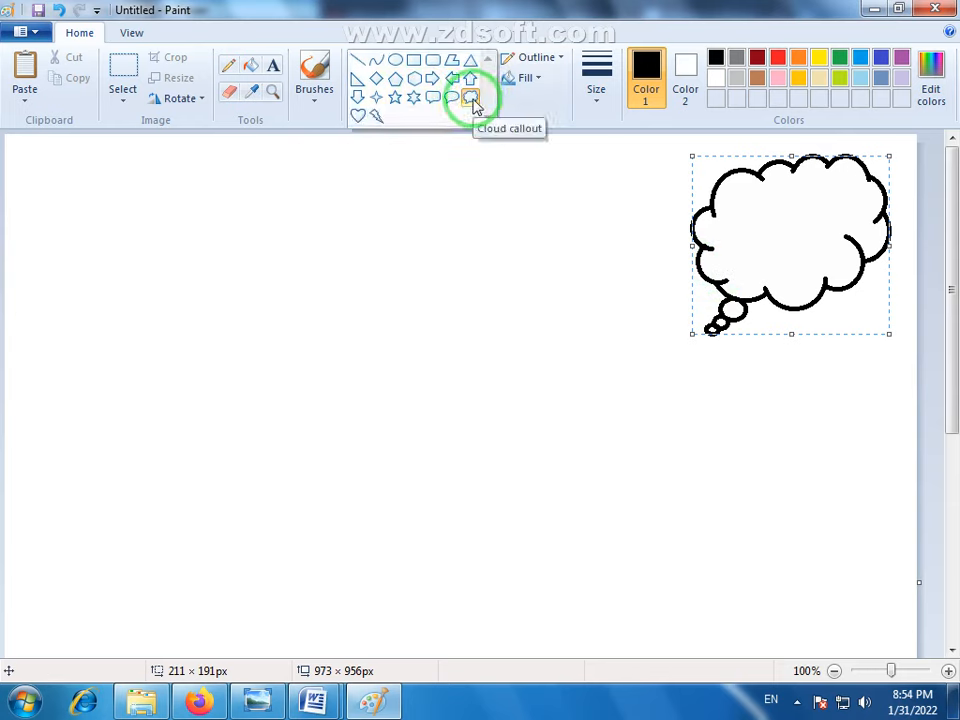
click(470, 98)
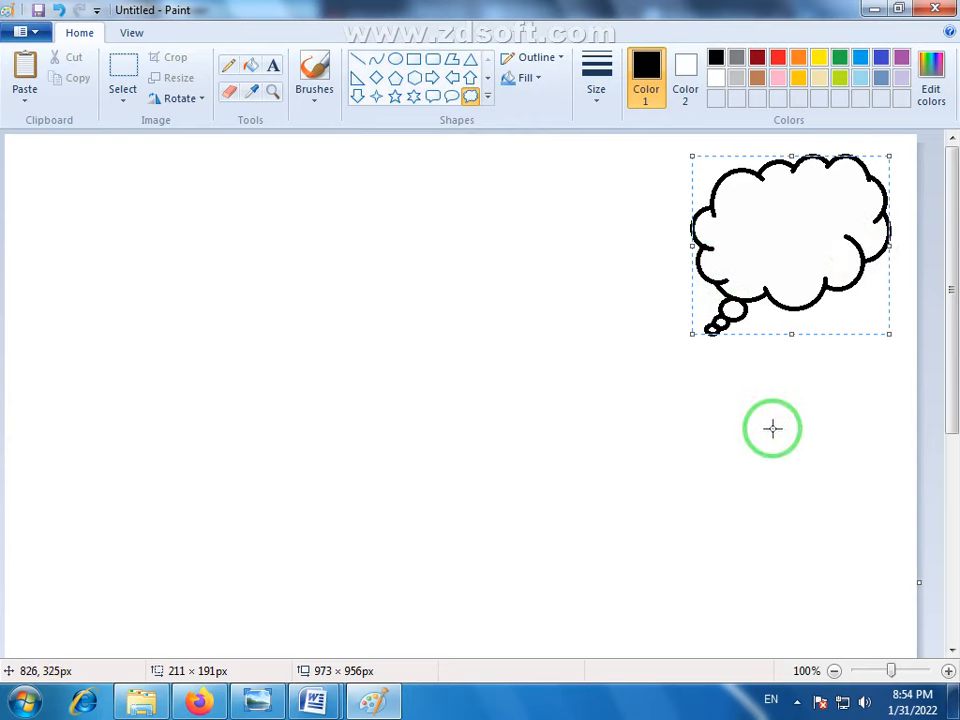
click(768, 427)
- Frame the cloud callout with a rectangular selection about 239 × 220 px
click(121, 74)
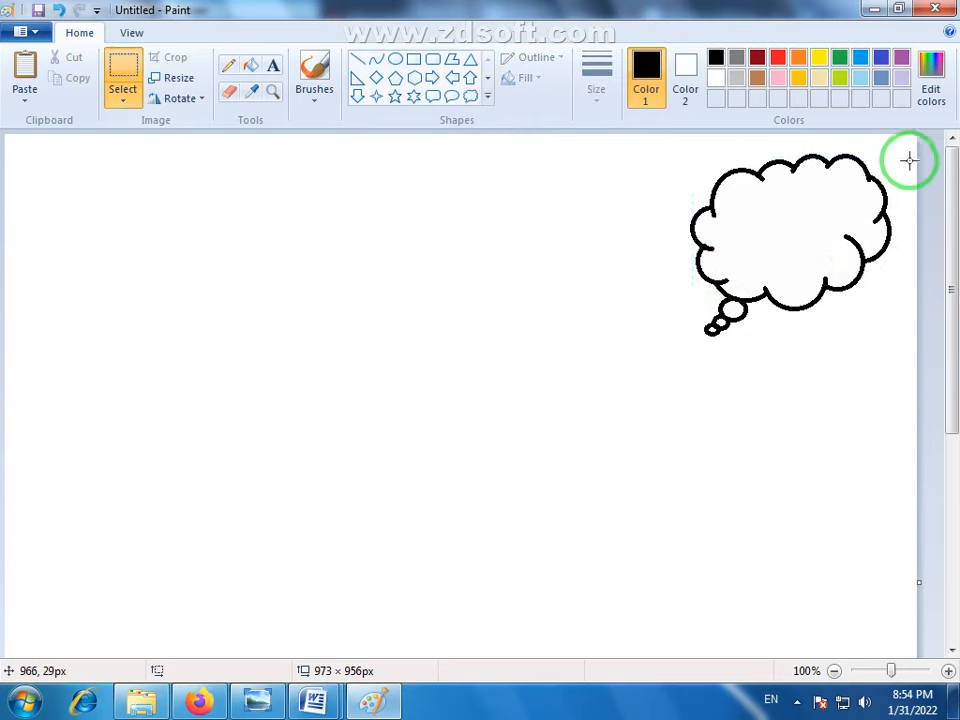
drag(899, 147, 676, 352)
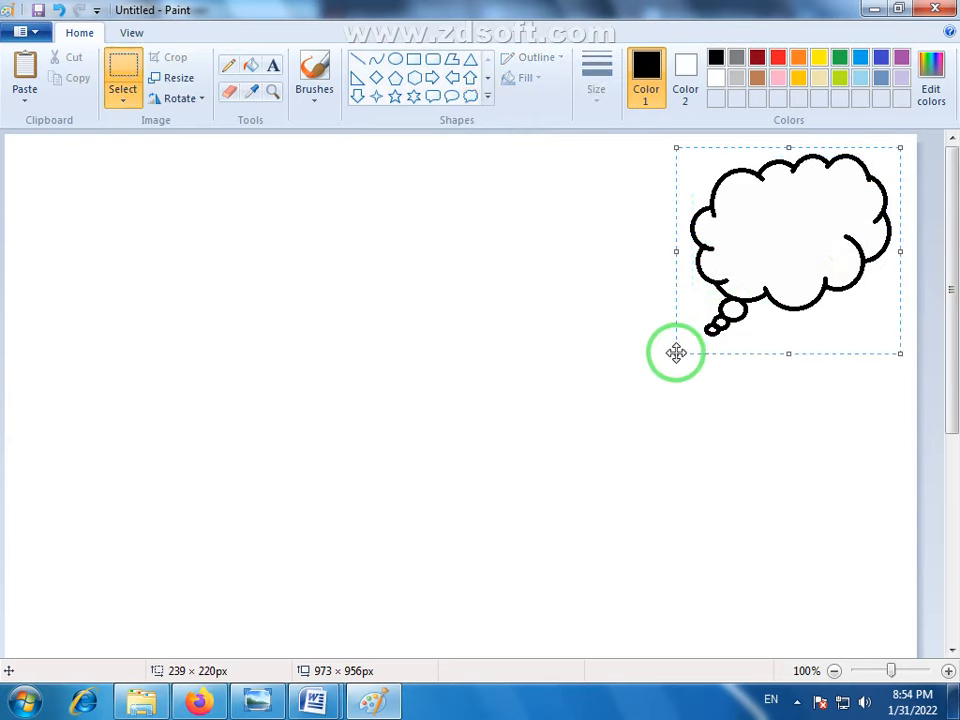
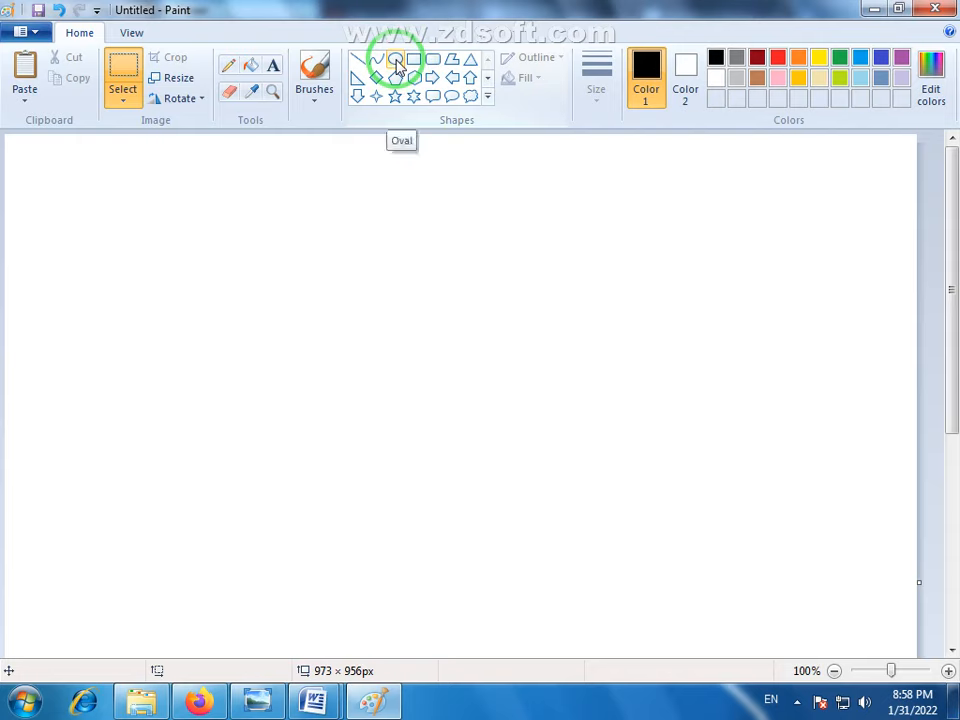
- Draw a large black-outlined circle in the middle of the canvas and shift it slightly to the left
click(397, 64)
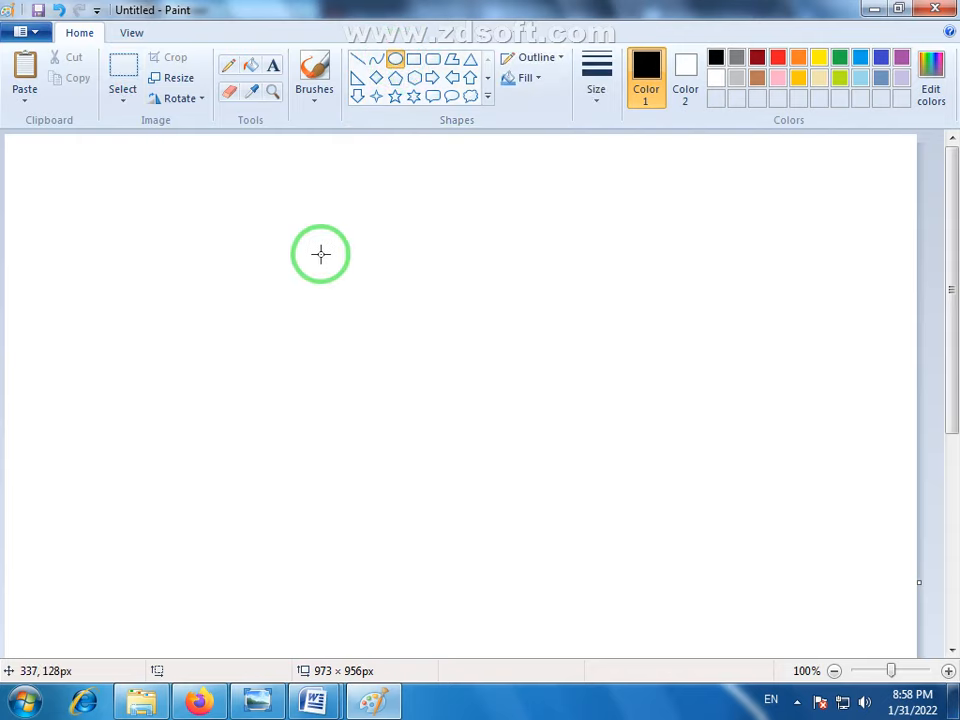
drag(319, 253, 570, 506)
mouse_move(478, 407)
mouse_down()
mouse_move(452, 407)
mouse_move(461, 407)
mouse_up()
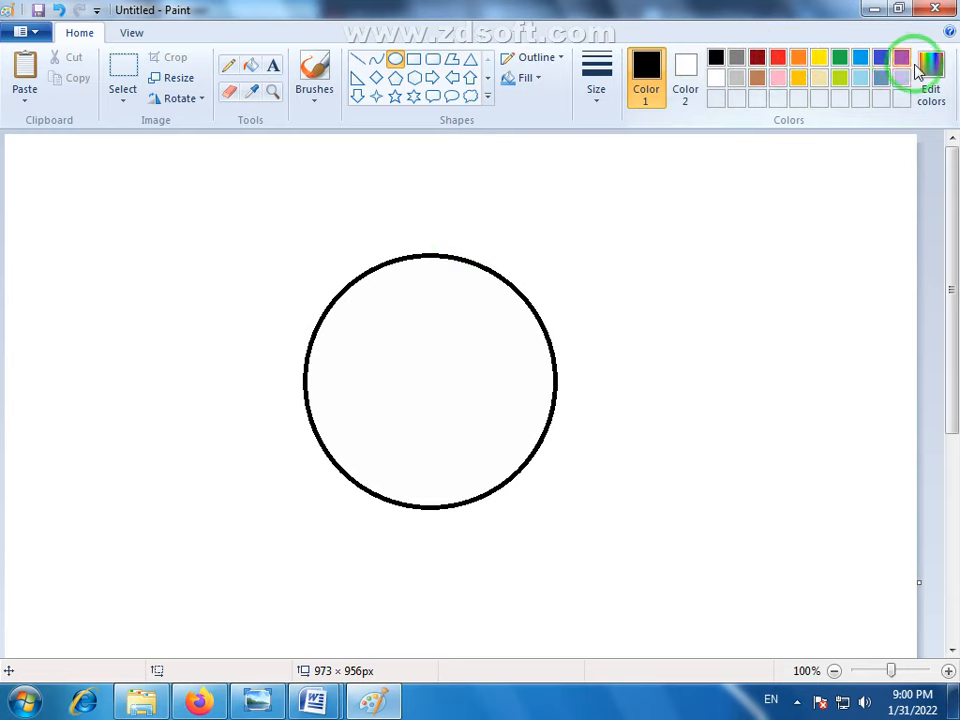
- Draw a red oval about 203 × 227 px and an overlapping green oval about 228 × 243 px to the right of the black circle
click(779, 60)
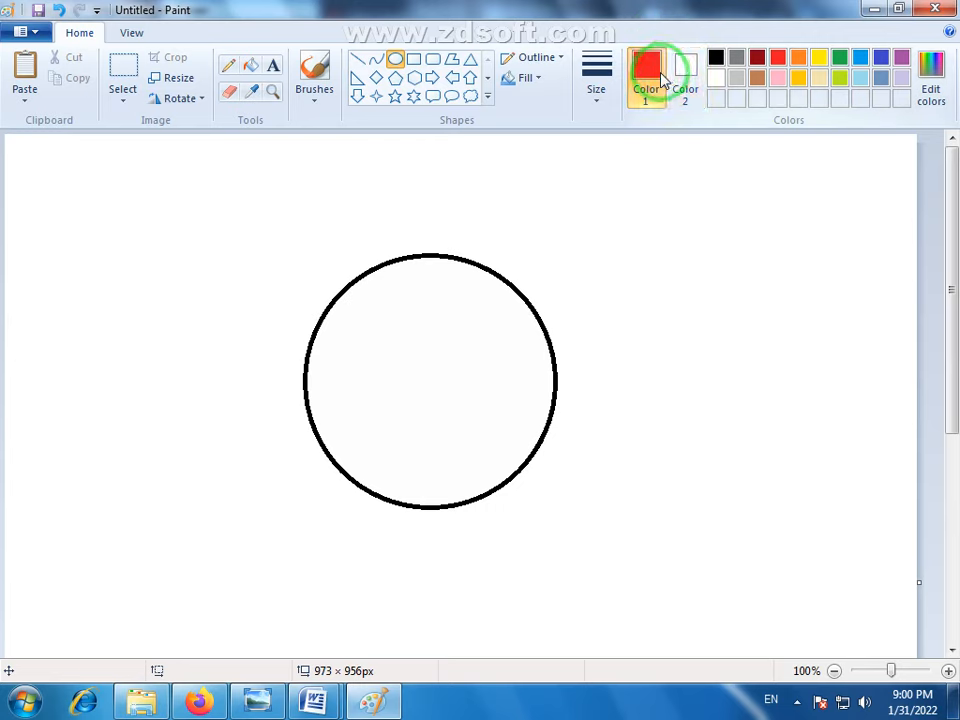
click(839, 58)
click(780, 58)
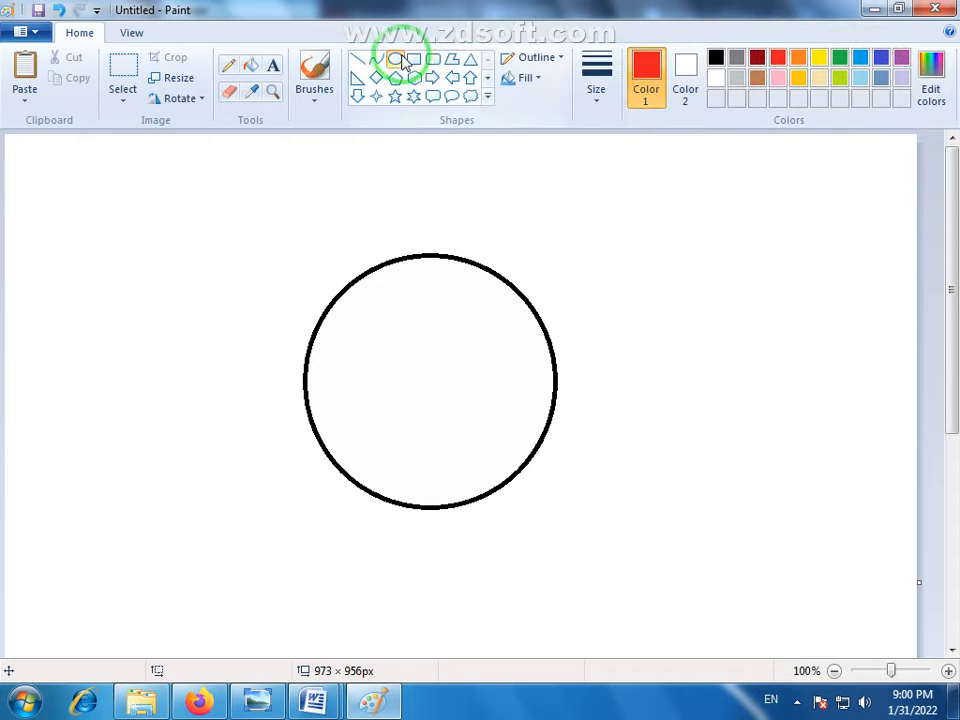
mouse_move(614, 197)
mouse_down()
mouse_move(649, 221)
mouse_move(806, 407)
mouse_up()
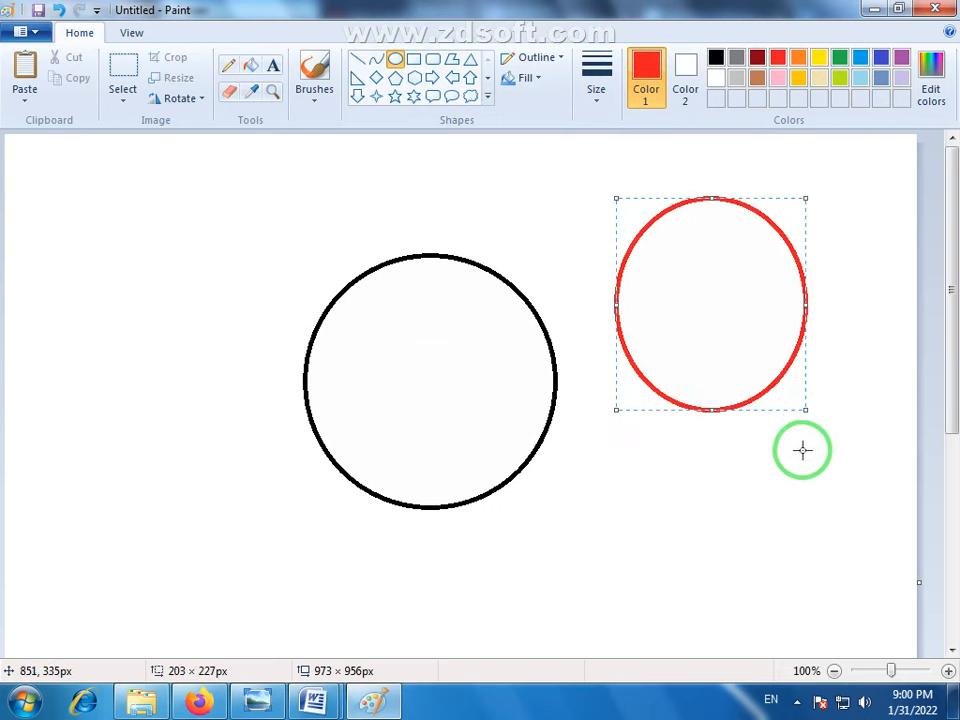
click(847, 435)
click(839, 57)
drag(590, 338, 802, 565)
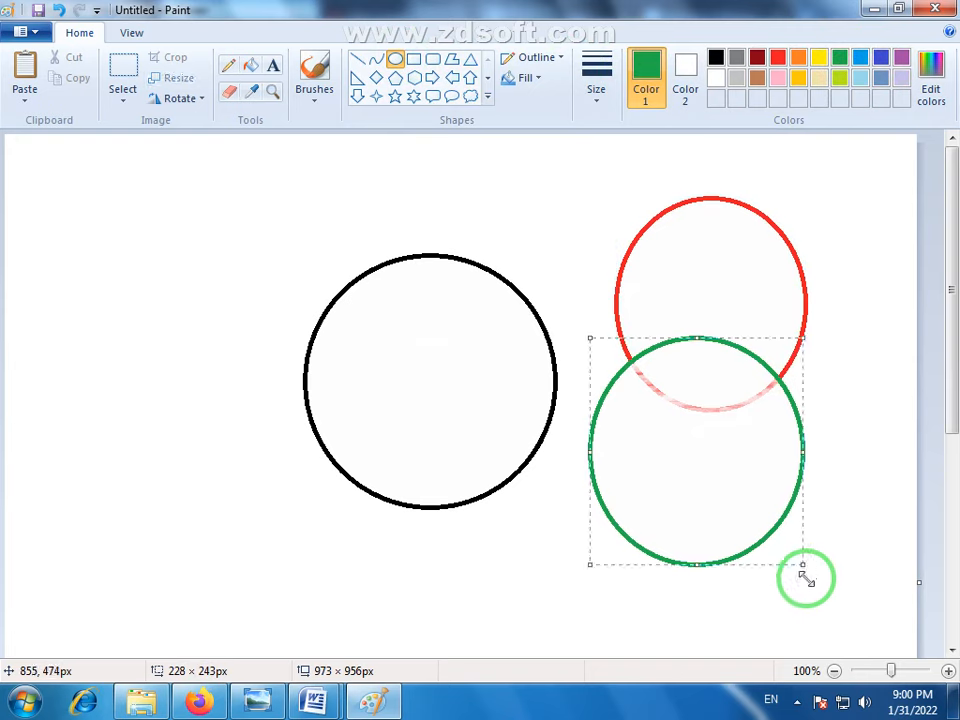
- Undo the green and red ovals, and delete the black circle to clear the canvas
key(ctrl+z)
key(ctrl+z)
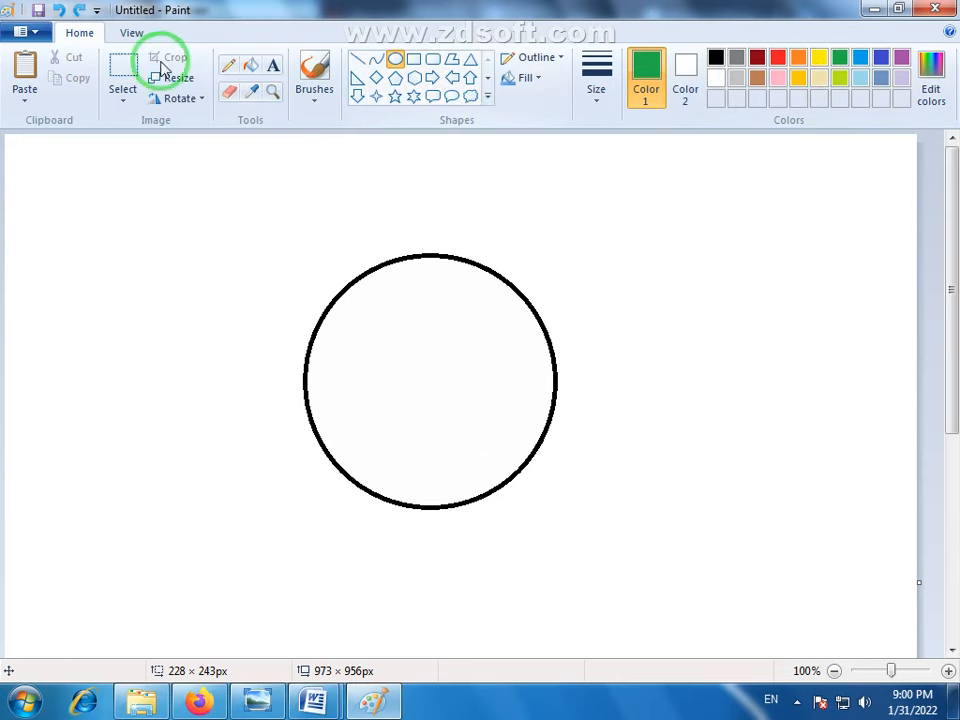
click(122, 72)
drag(259, 216, 585, 563)
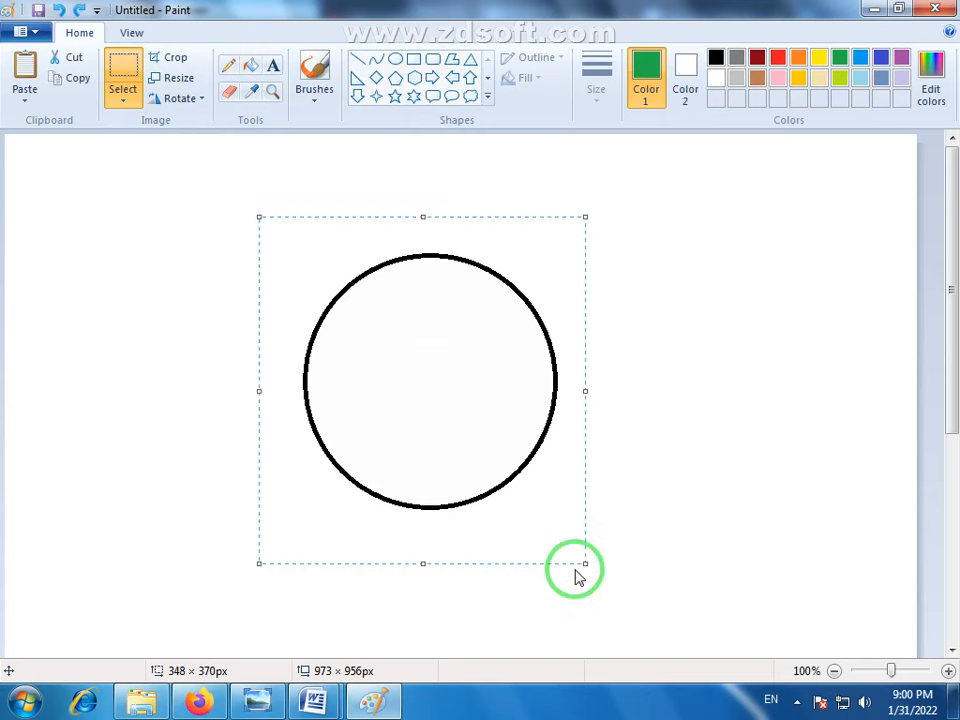
key(Delete)
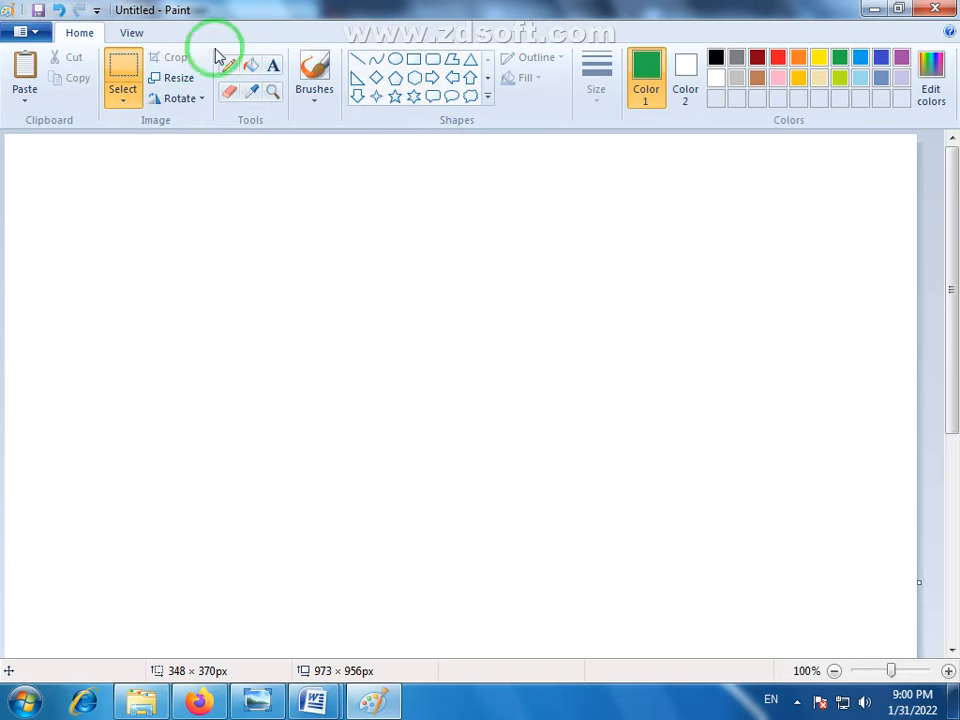
- Draw a circle with a black outline and solid color fill, and place it near the middle of the visible canvas
click(394, 58)
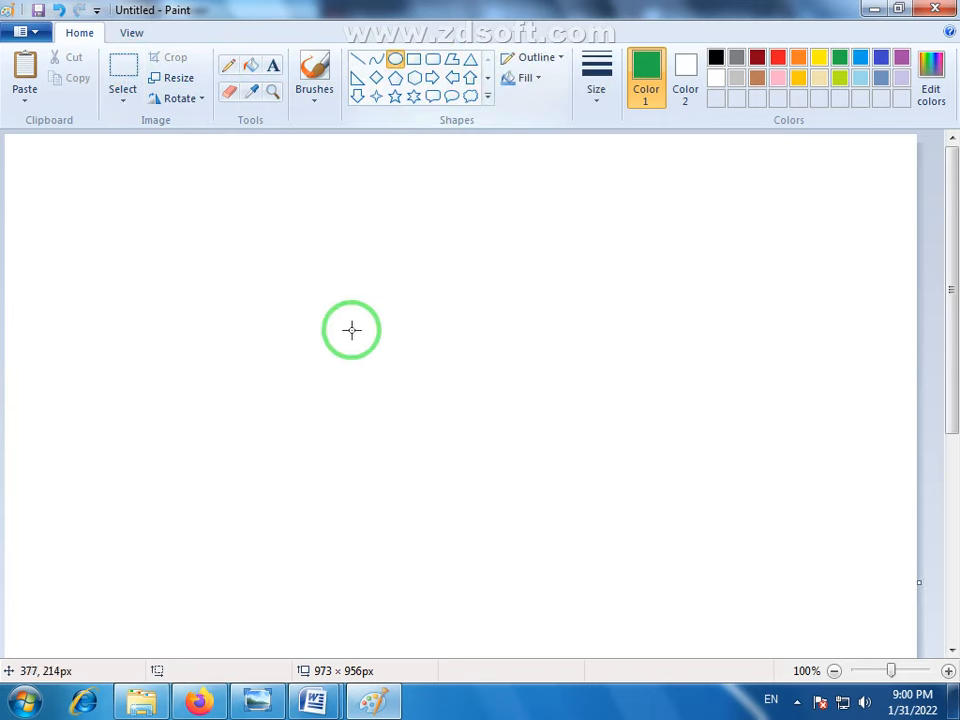
click(715, 58)
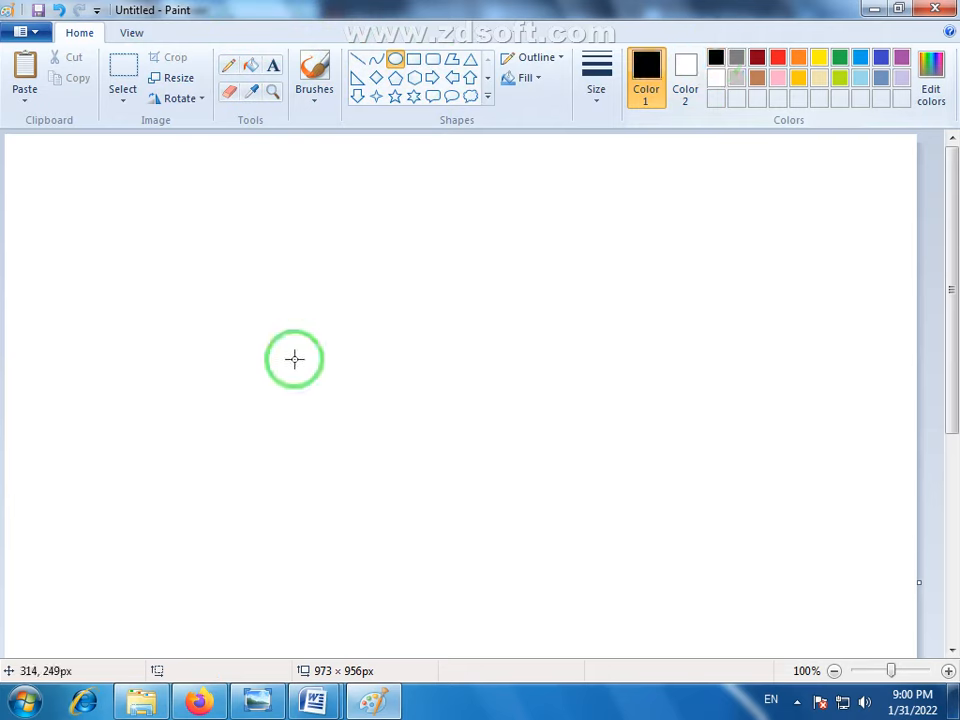
click(538, 79)
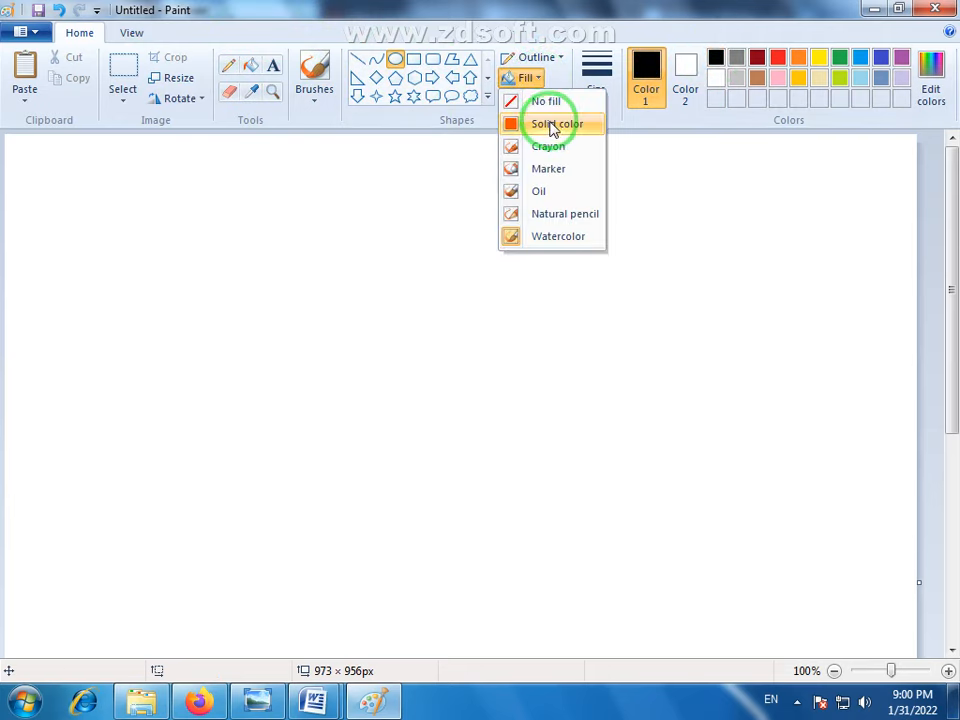
click(553, 124)
mouse_move(317, 291)
mouse_down()
mouse_move(498, 493)
mouse_move(547, 525)
mouse_up()
mouse_move(433, 433)
mouse_down()
mouse_move(418, 399)
mouse_move(387, 380)
mouse_up()
click(578, 399)
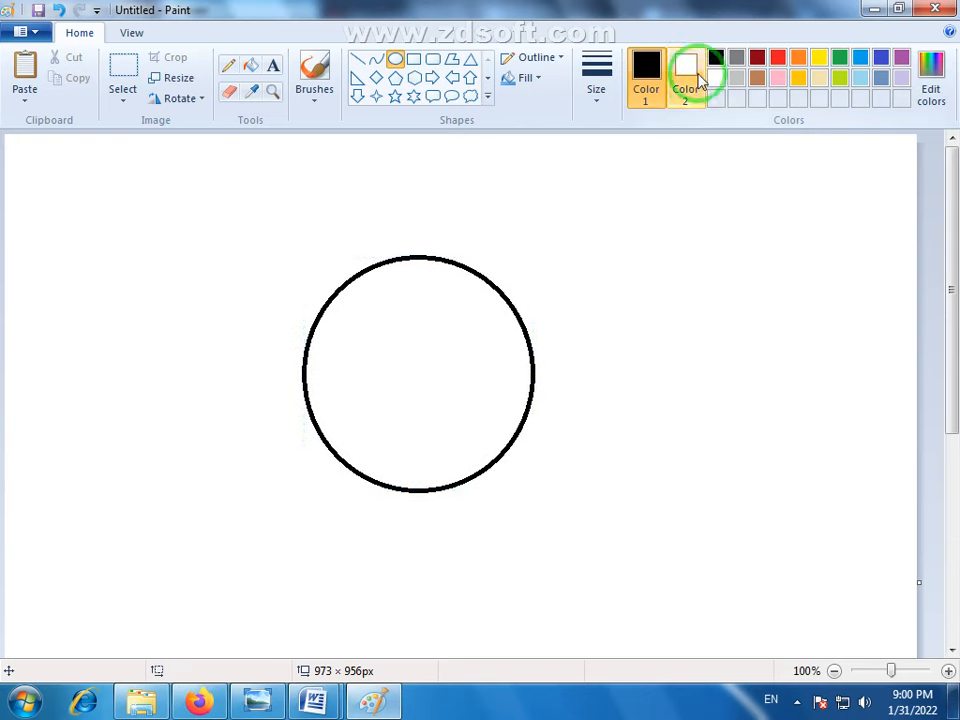
- Fill the inside of the circle with red
click(779, 58)
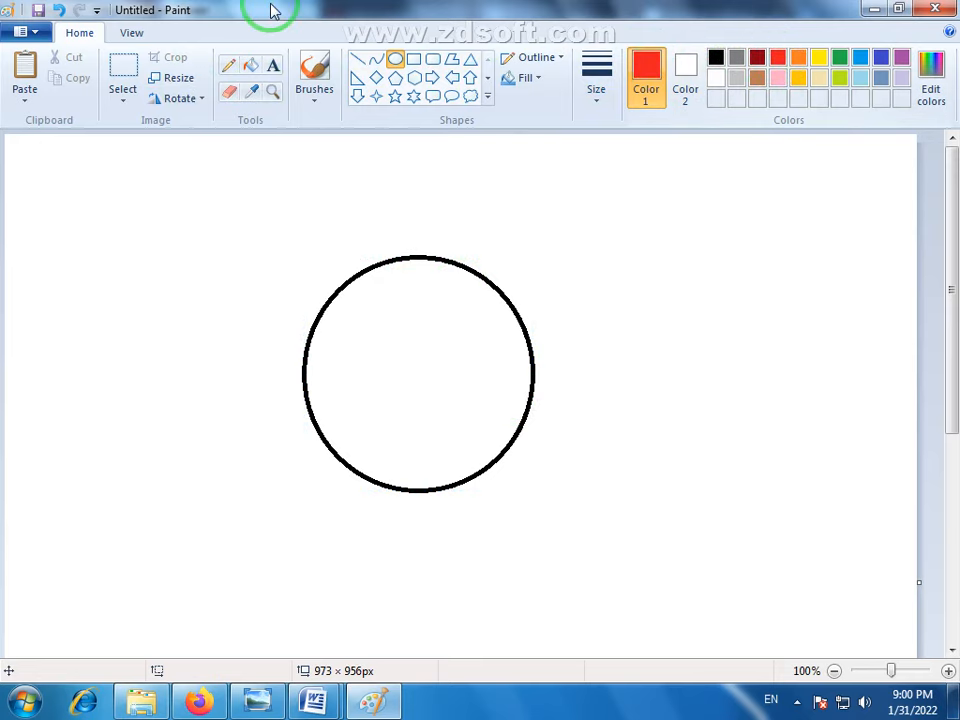
click(252, 67)
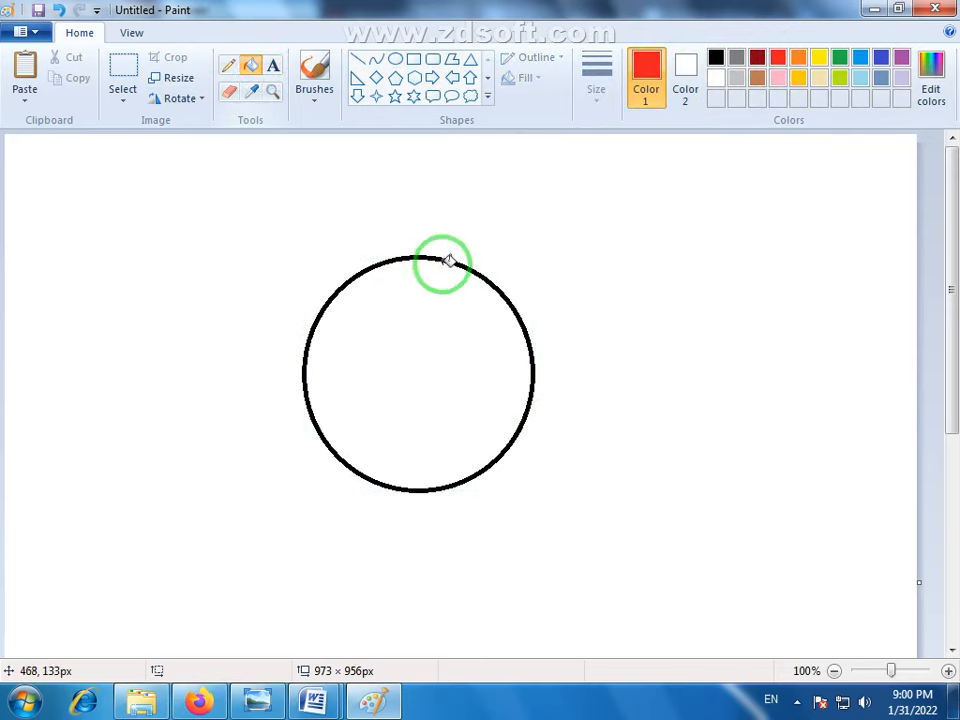
click(427, 295)
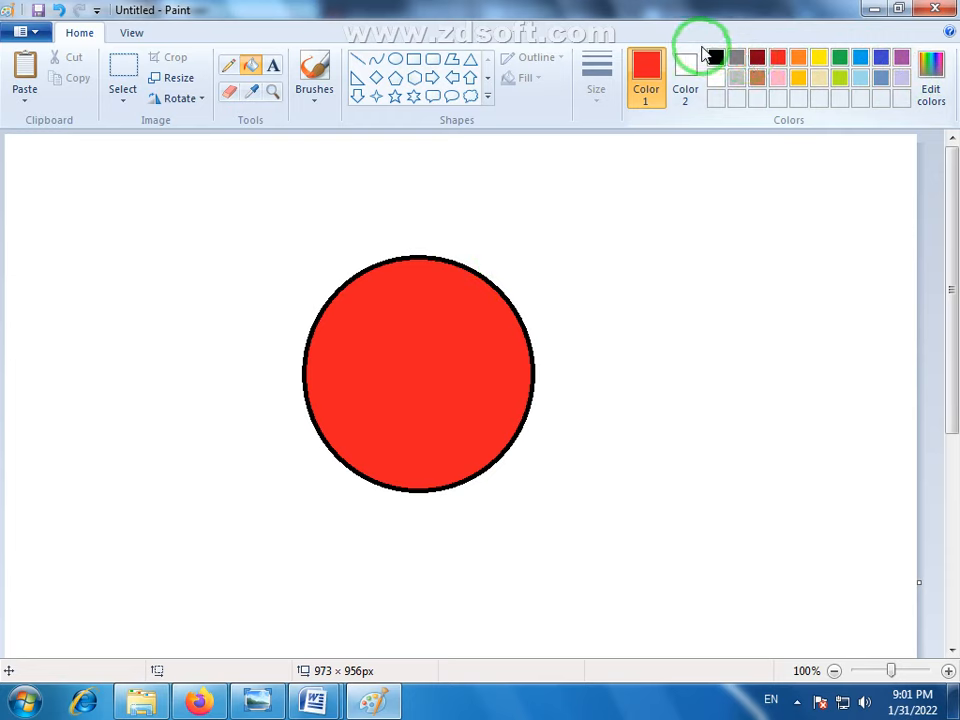
- Add the light violet-blue basic color (RGB 128, 128, 255) to the palette as the foreground color
click(698, 89)
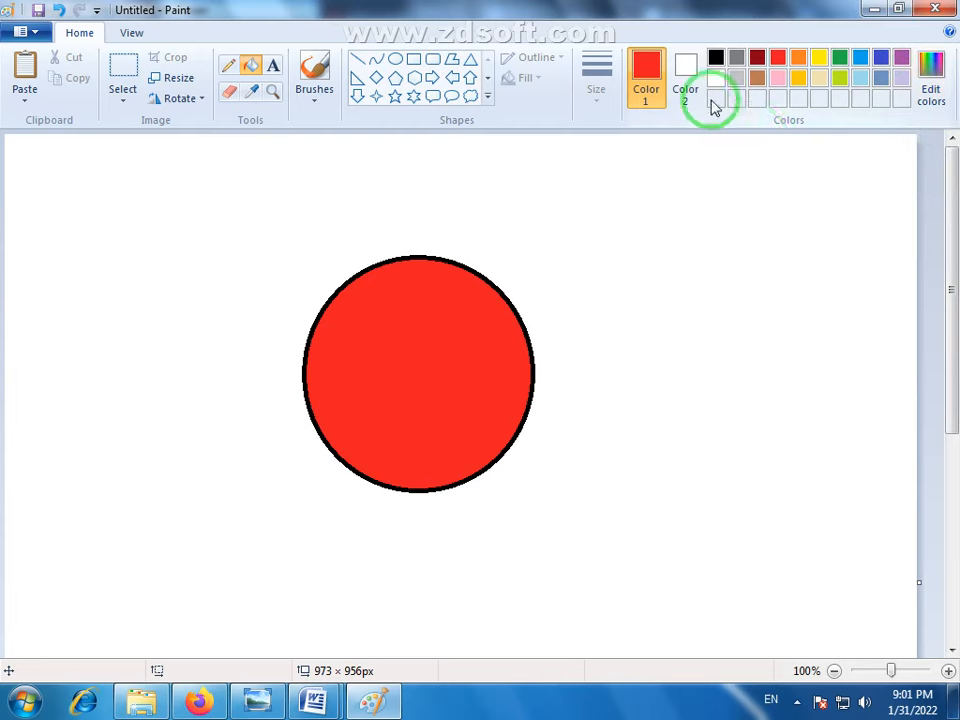
click(934, 67)
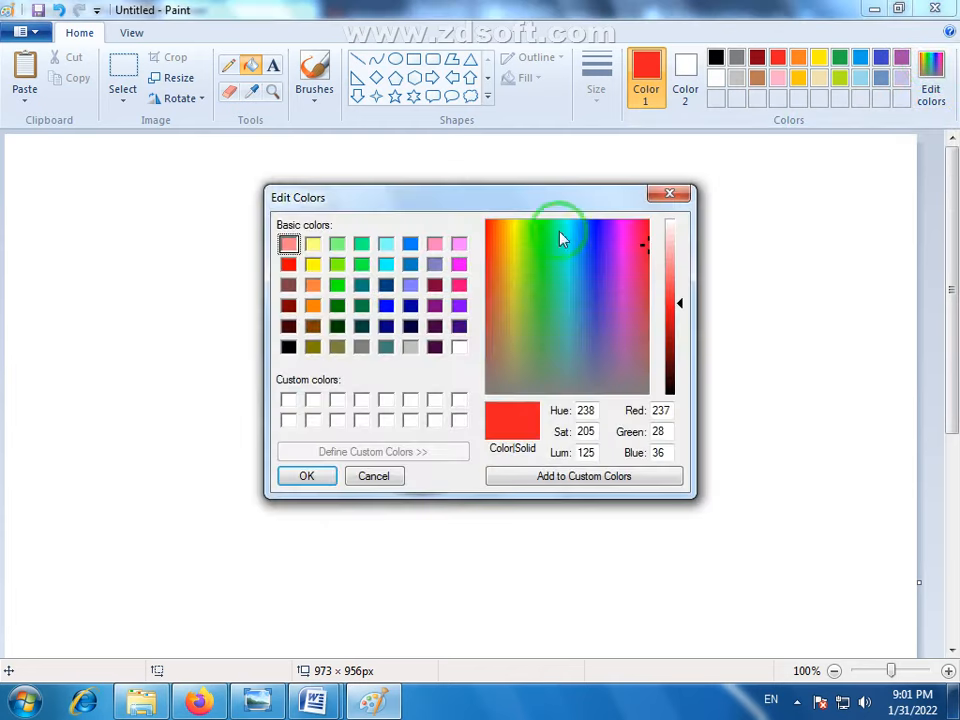
mouse_move(497, 193)
mouse_down()
mouse_move(639, 209)
mouse_move(739, 176)
mouse_move(680, 197)
mouse_move(495, 214)
mouse_up()
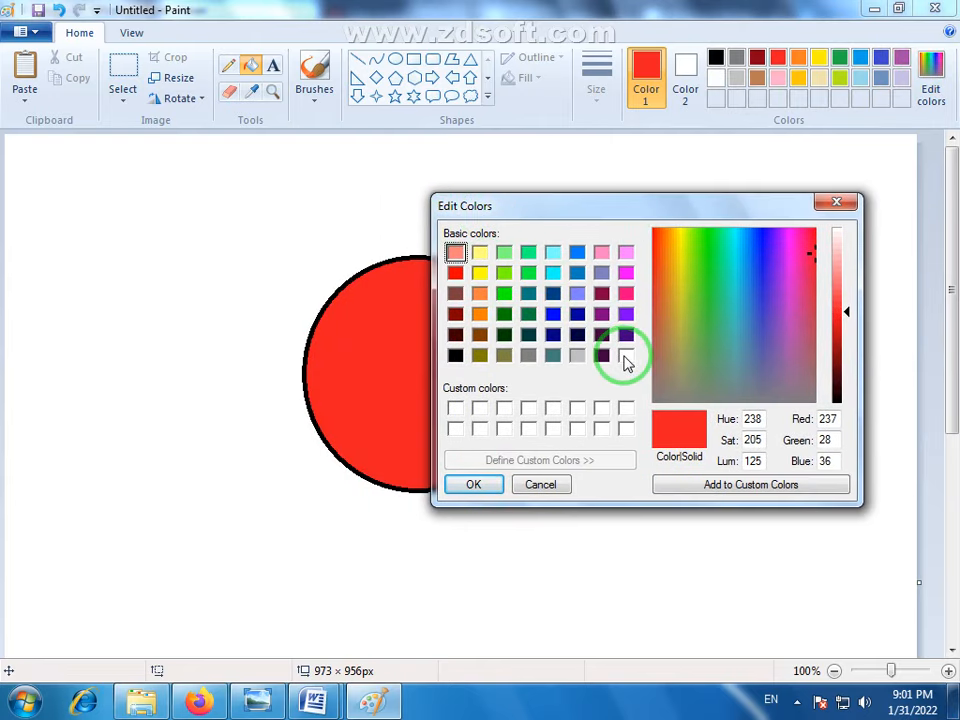
click(625, 252)
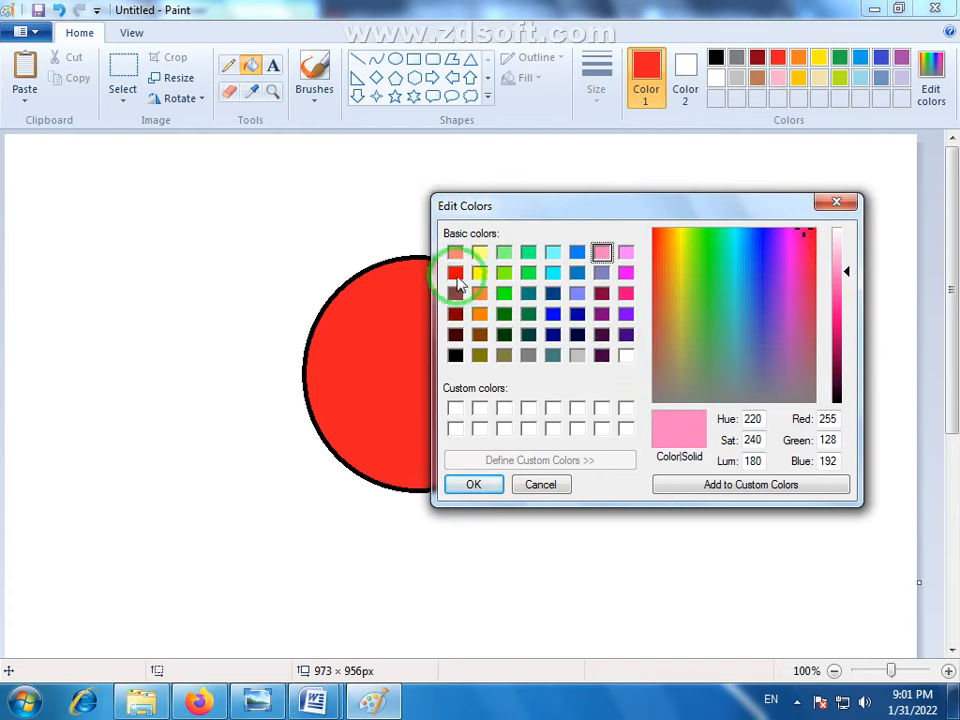
click(455, 278)
click(601, 293)
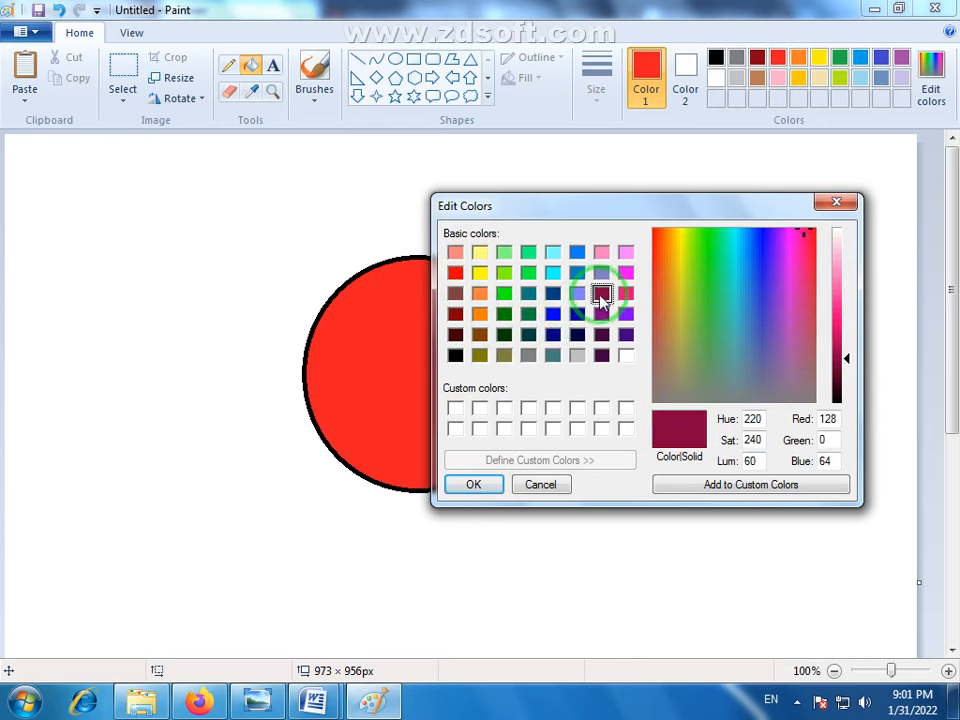
click(454, 274)
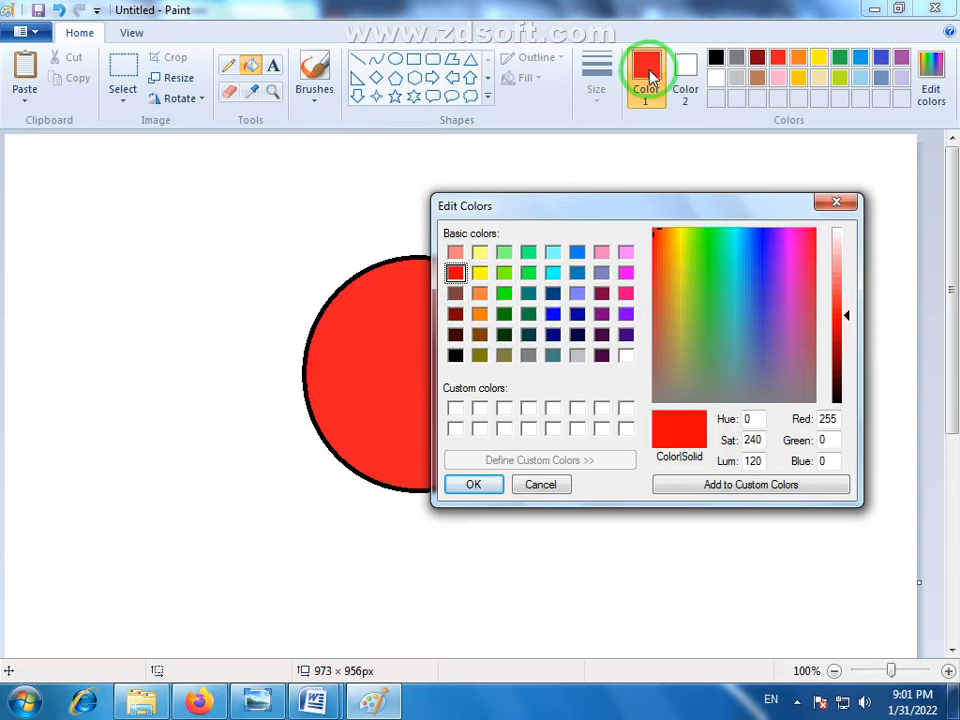
drag(729, 208, 631, 227)
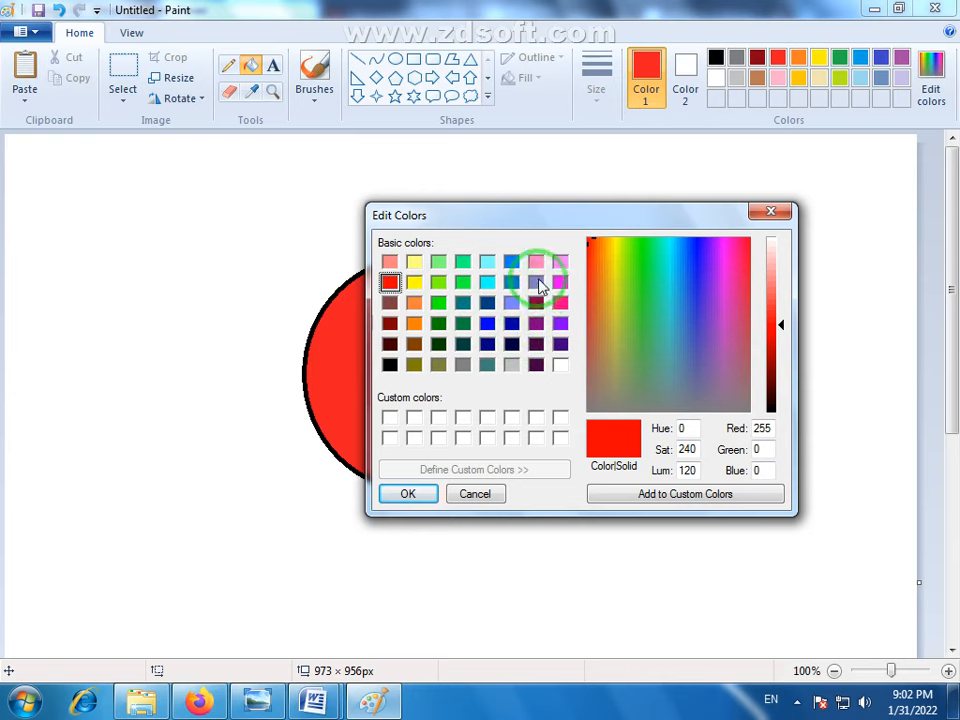
click(537, 282)
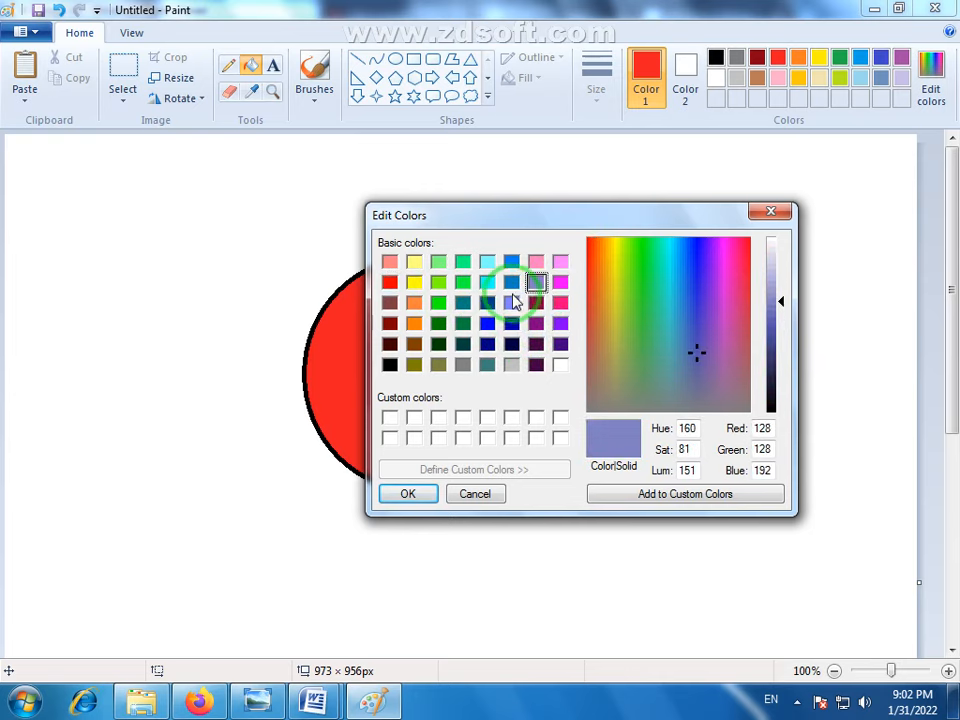
click(513, 304)
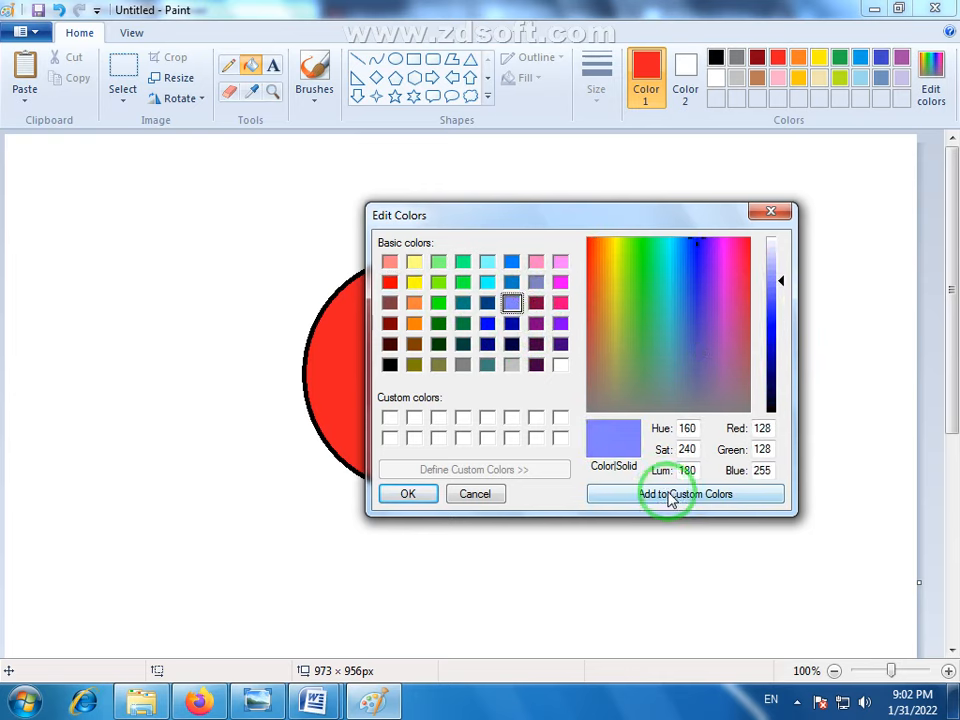
click(410, 495)
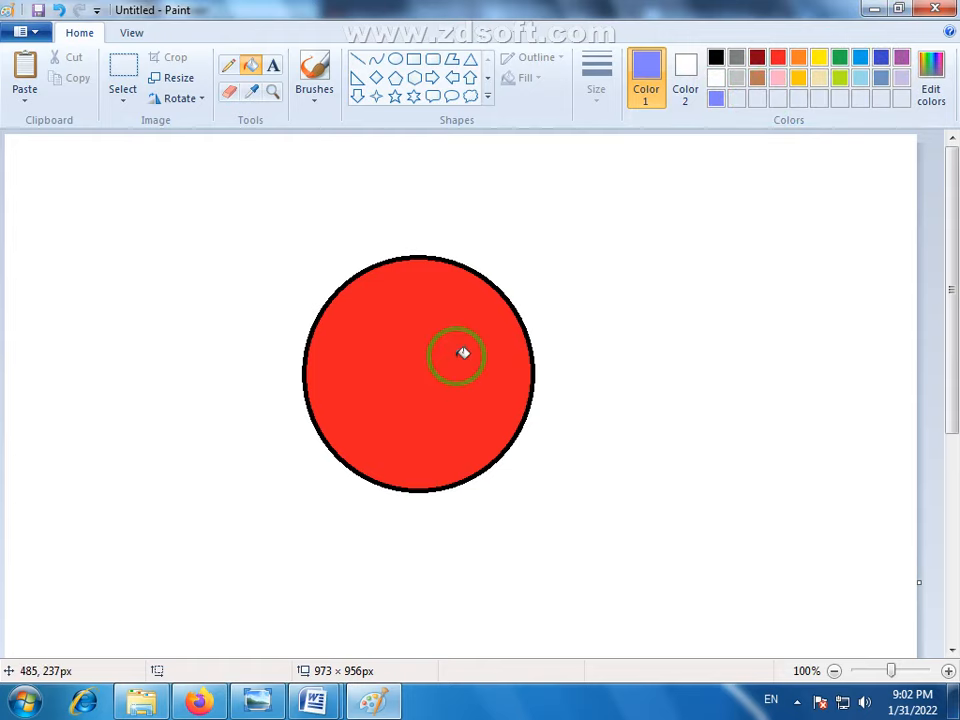
- Create a lighter red from basic red with luminosity 140 (RGB 255, 43, 43), and make it the foreground color
click(781, 63)
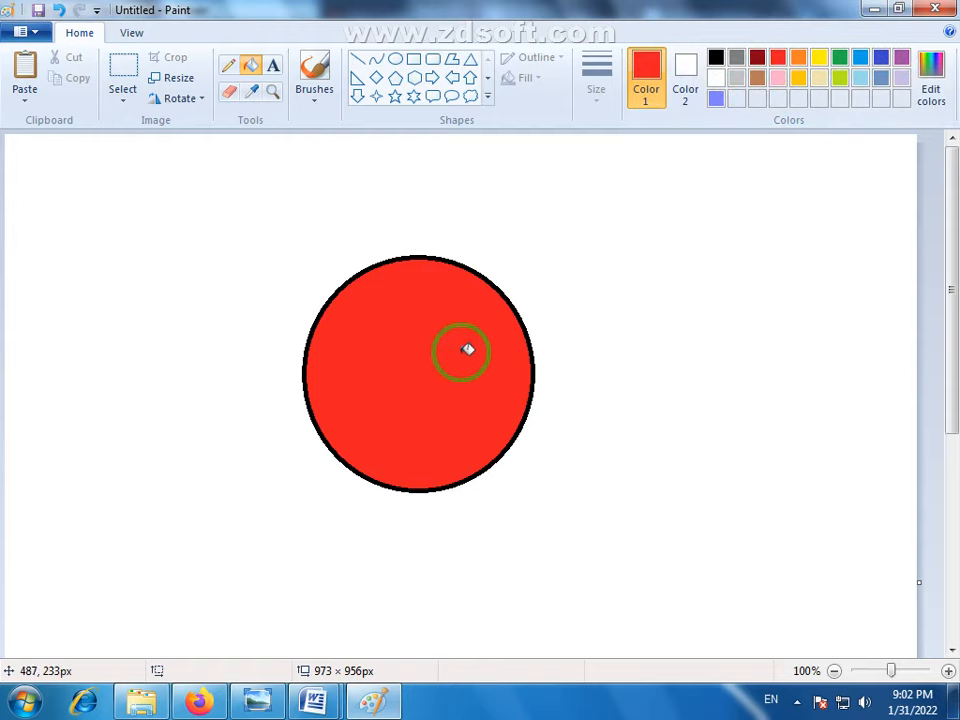
click(935, 70)
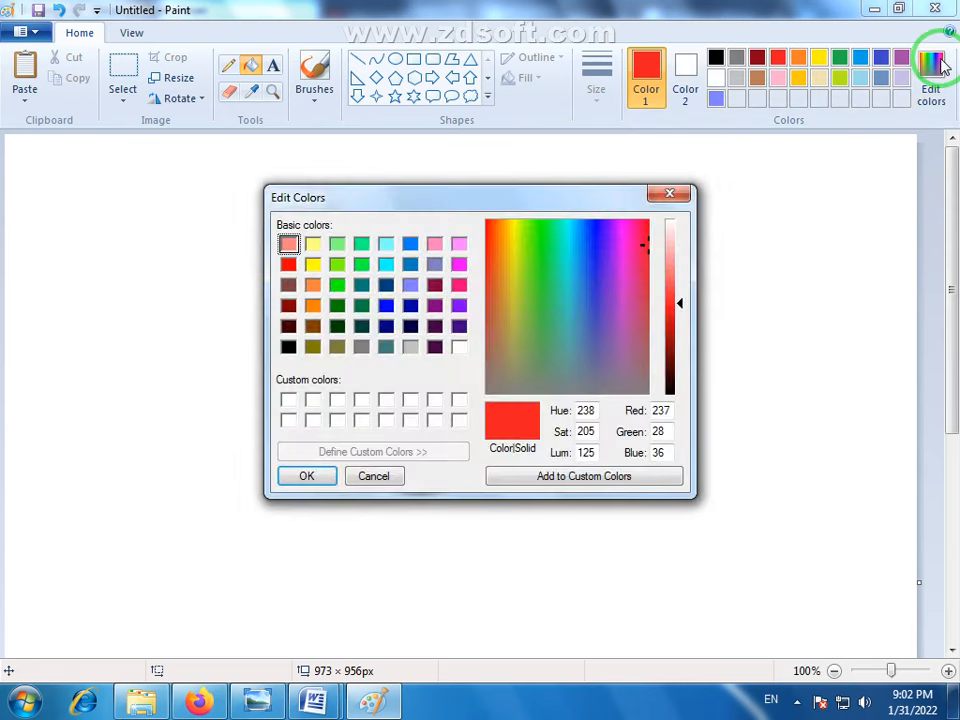
click(291, 262)
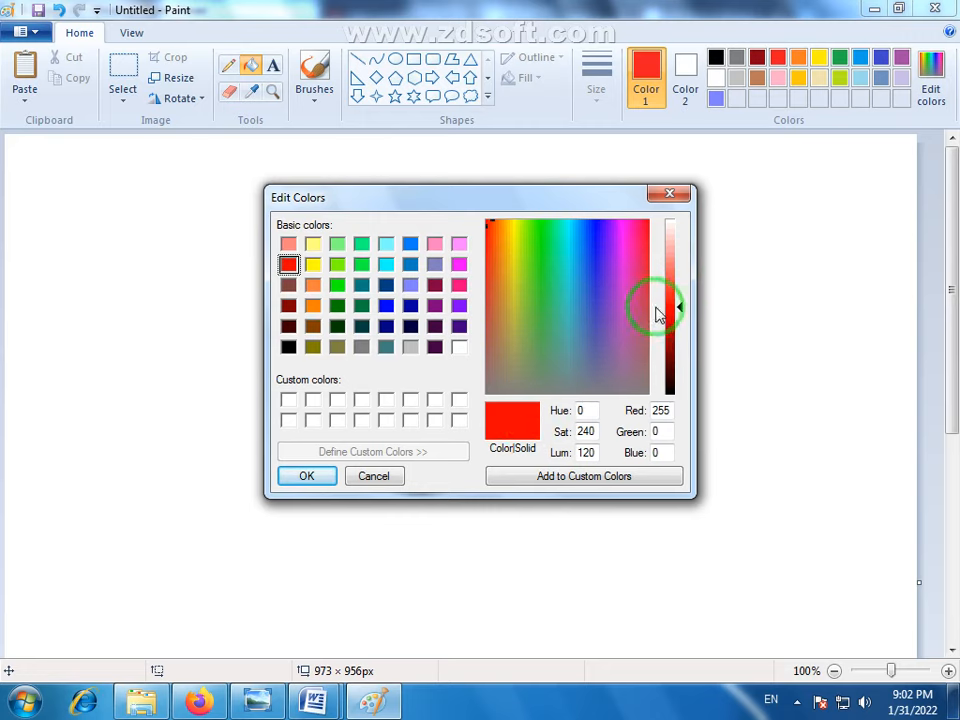
drag(683, 310, 683, 328)
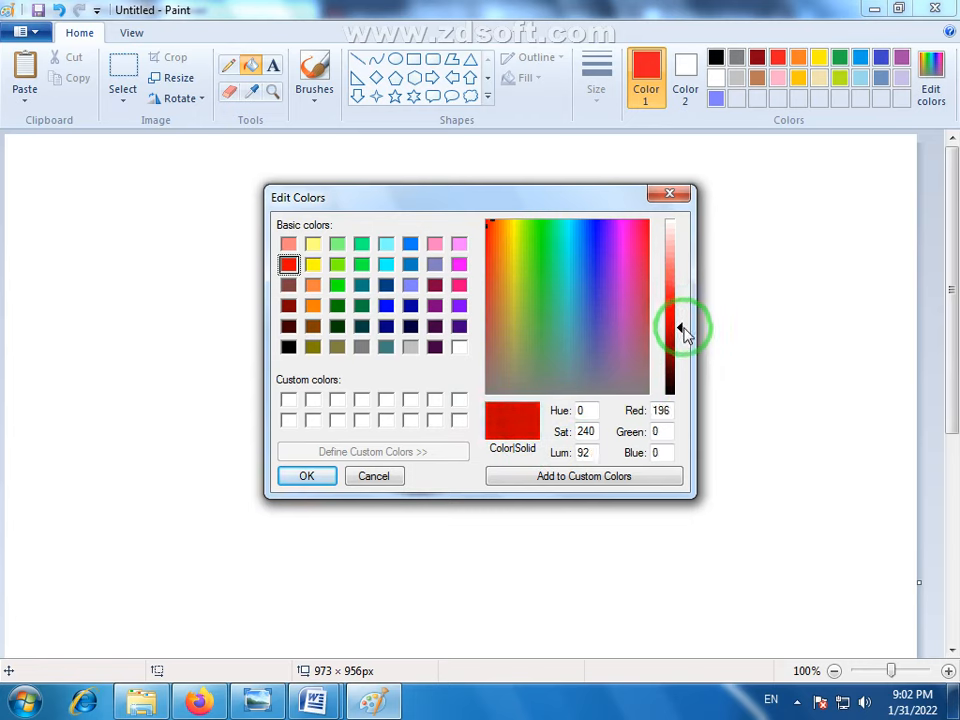
drag(684, 333, 686, 297)
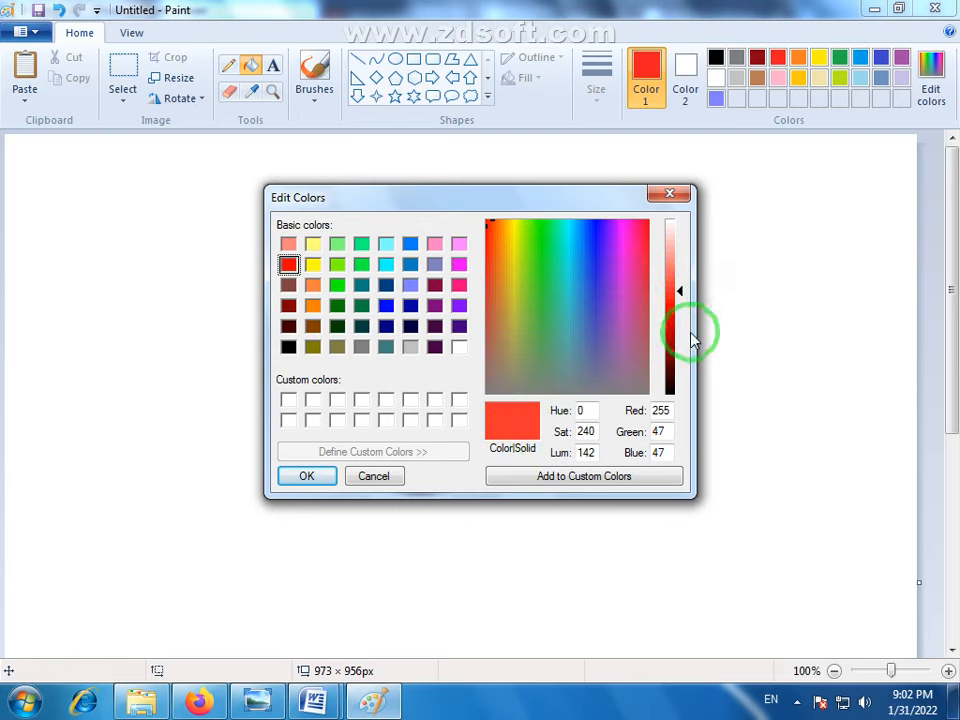
drag(681, 294, 685, 302)
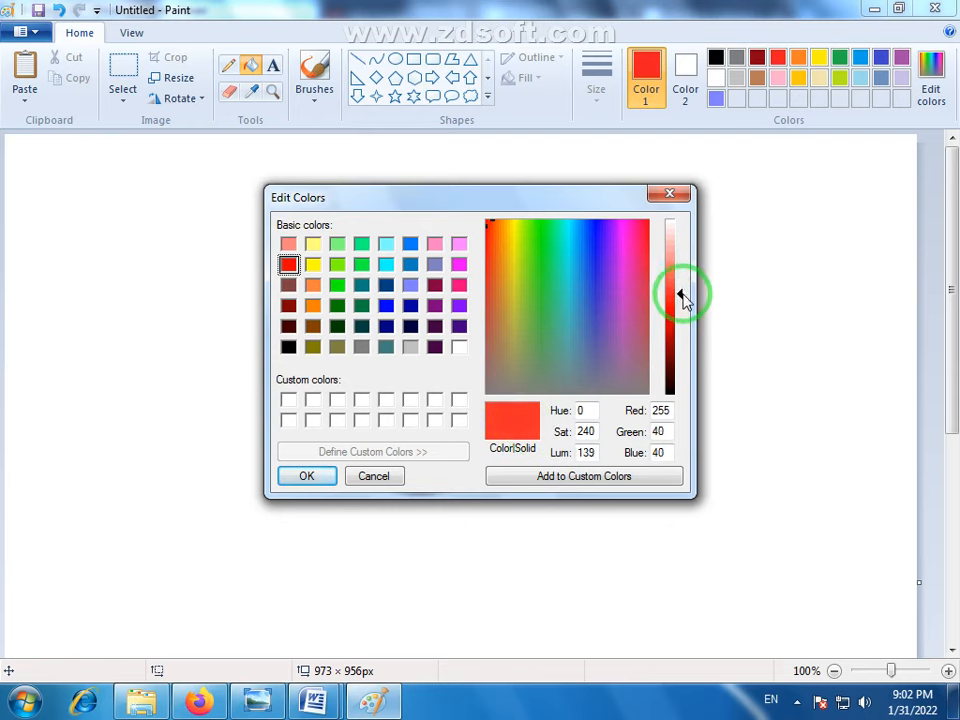
click(306, 476)
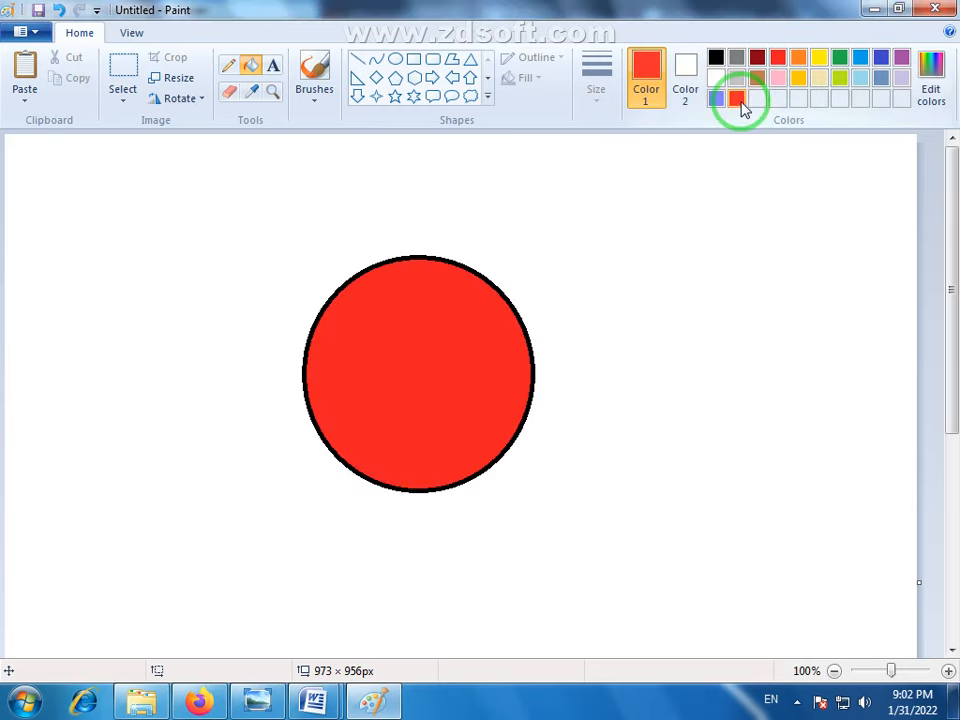
click(779, 60)
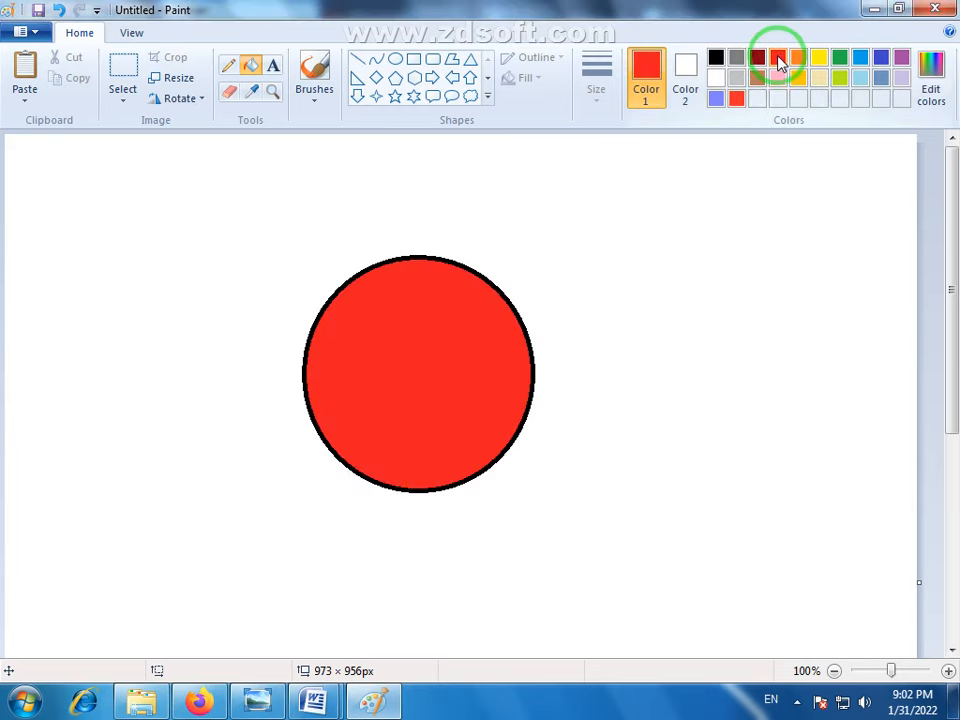
click(739, 100)
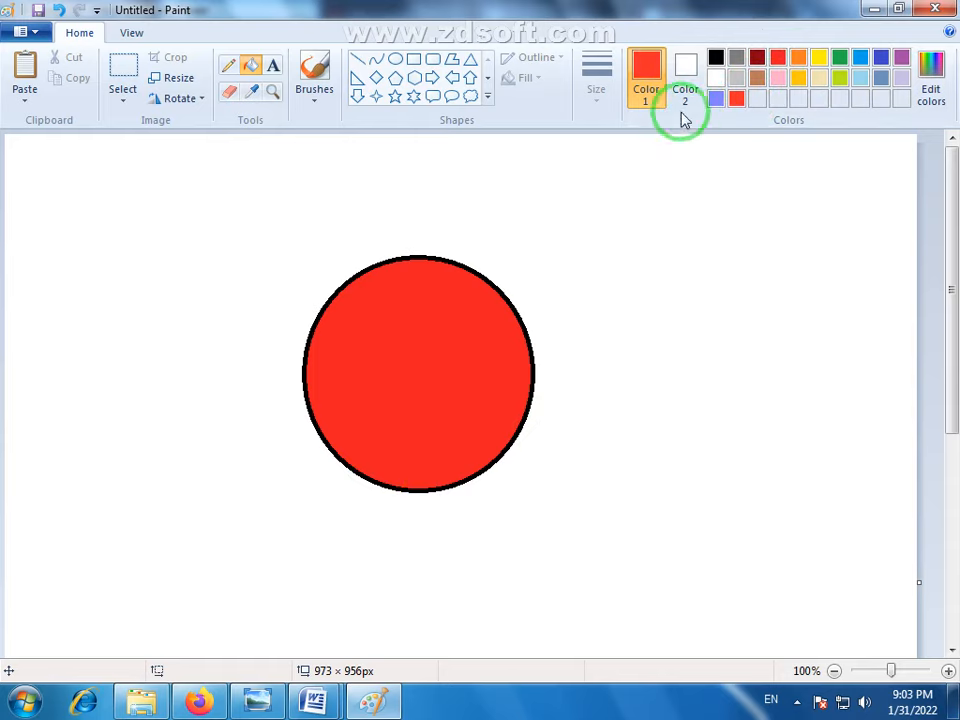
- Fill the circle with the current red, lighten the foreground color to luminosity 179 (RGB 255, 125, 125), and refill the circle with it
click(423, 276)
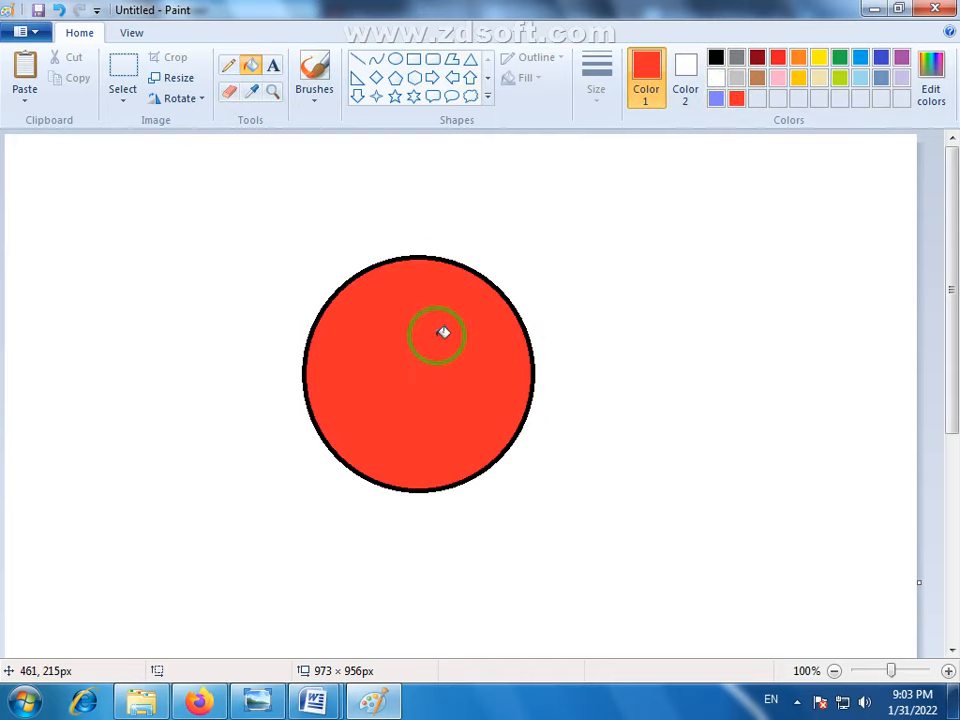
click(930, 78)
drag(680, 302, 681, 262)
click(315, 478)
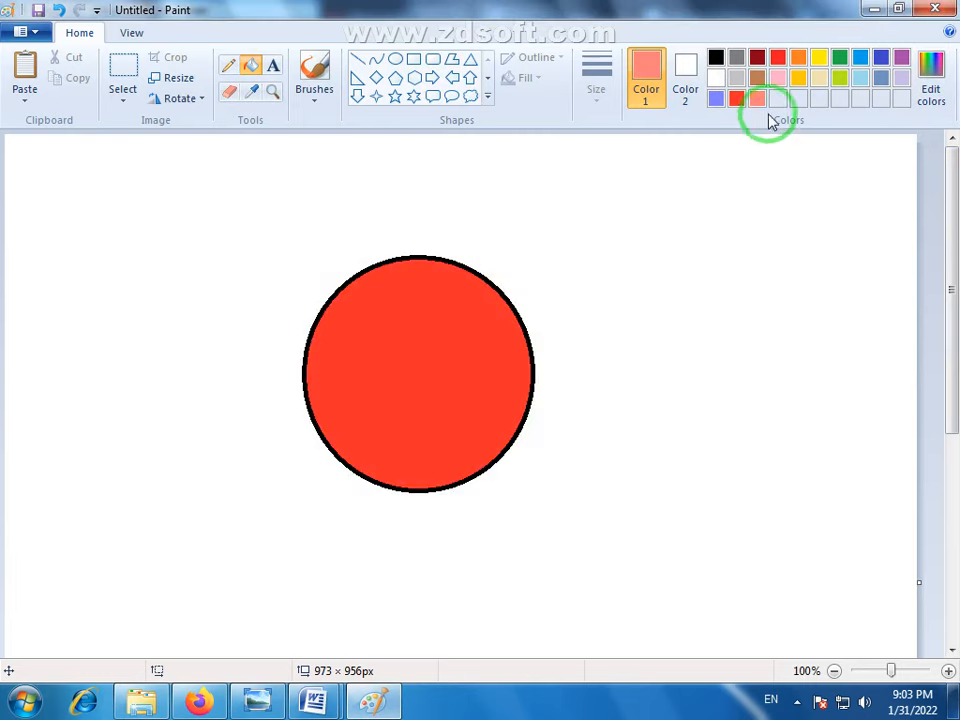
click(388, 358)
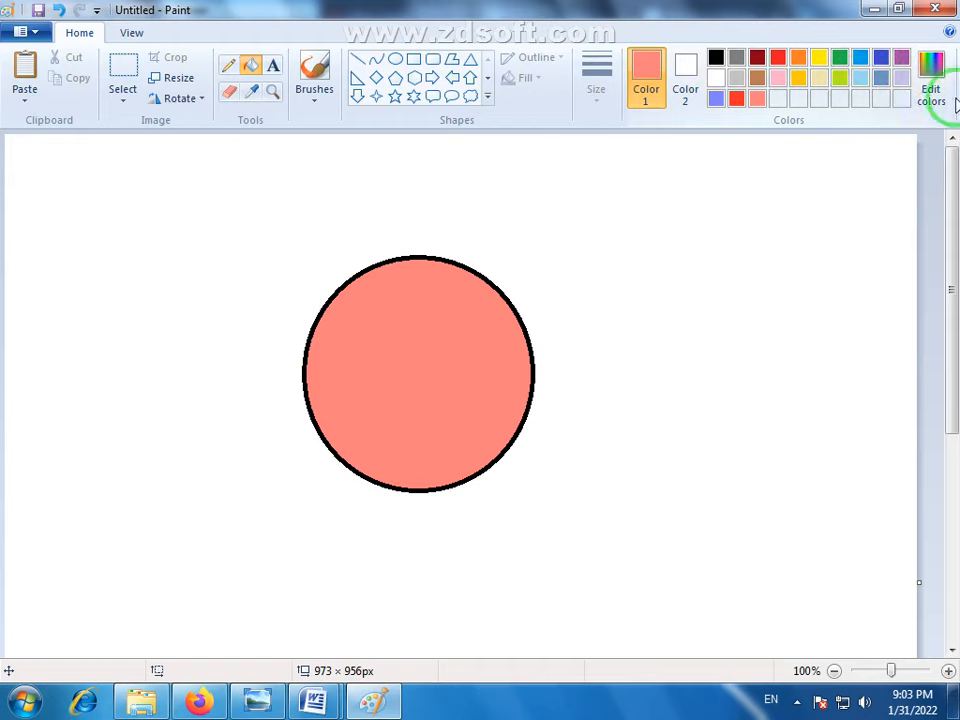
- Save the light red and a light green (RGB 167, 224, 156) as custom colors, making the green the foreground color
click(940, 68)
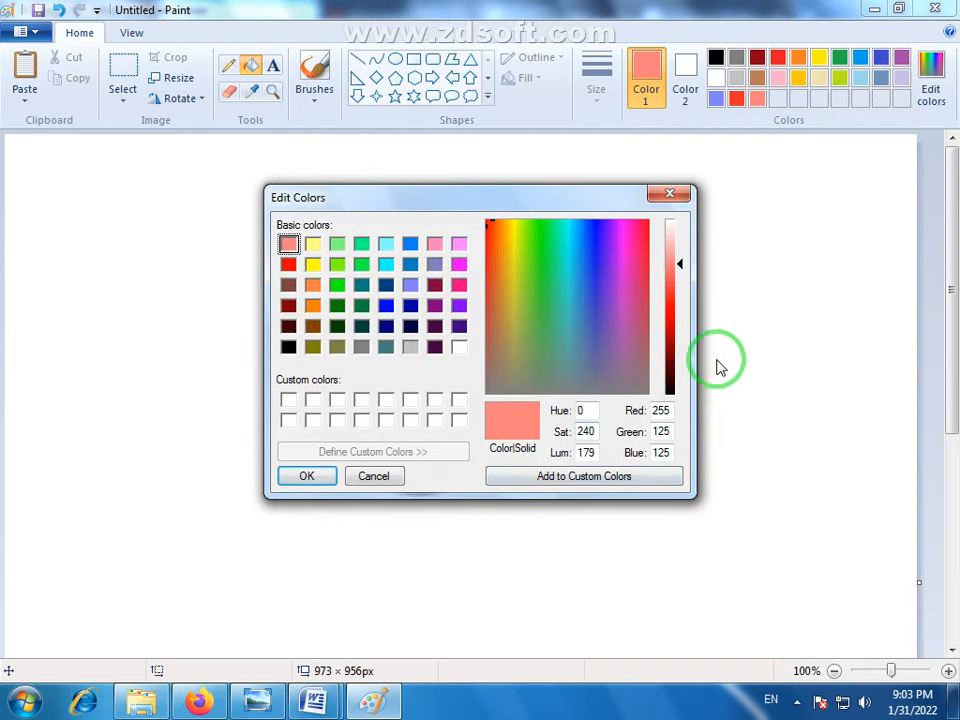
click(598, 478)
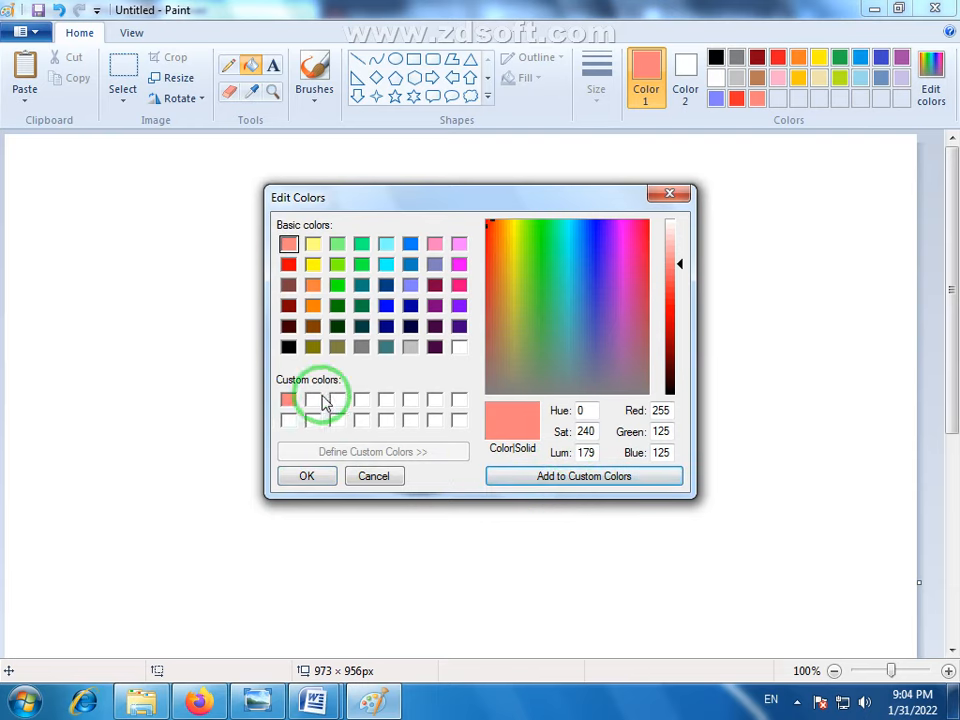
click(540, 289)
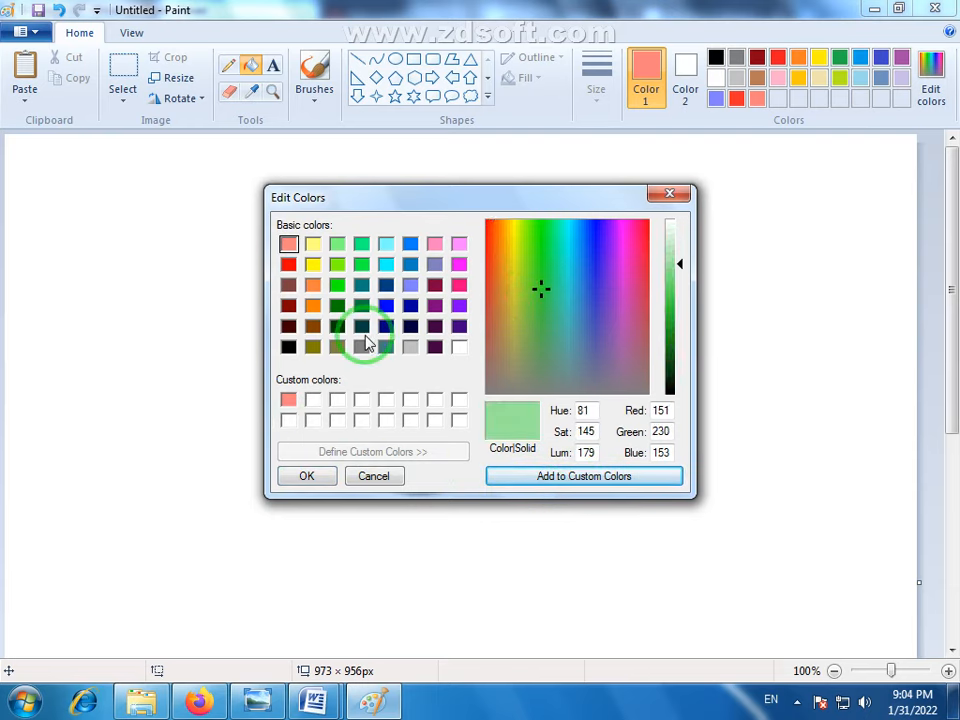
click(537, 304)
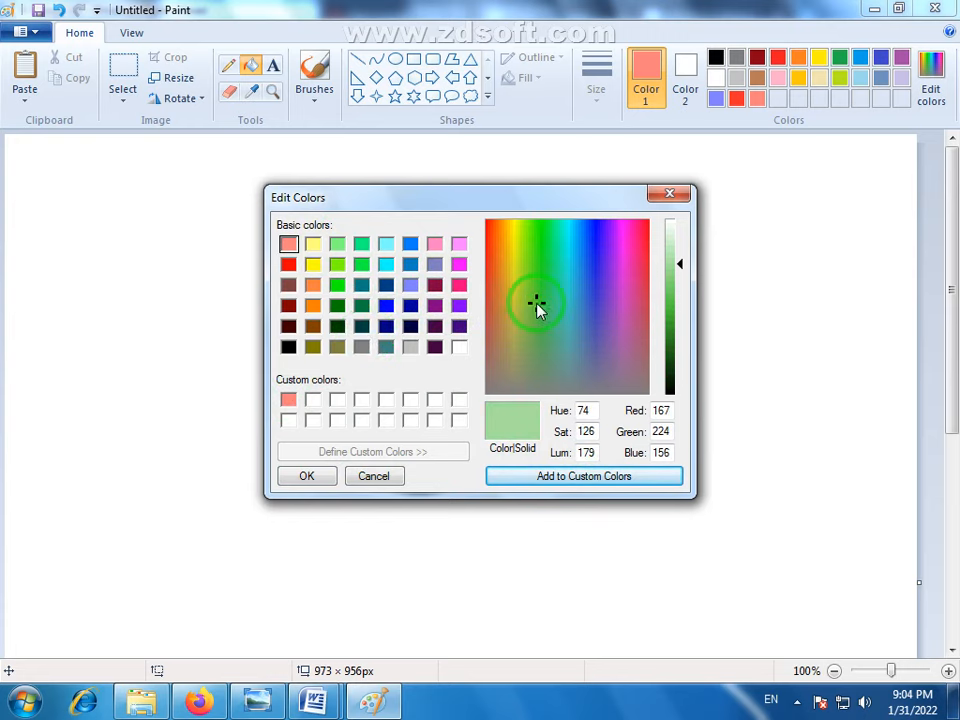
click(579, 476)
click(288, 419)
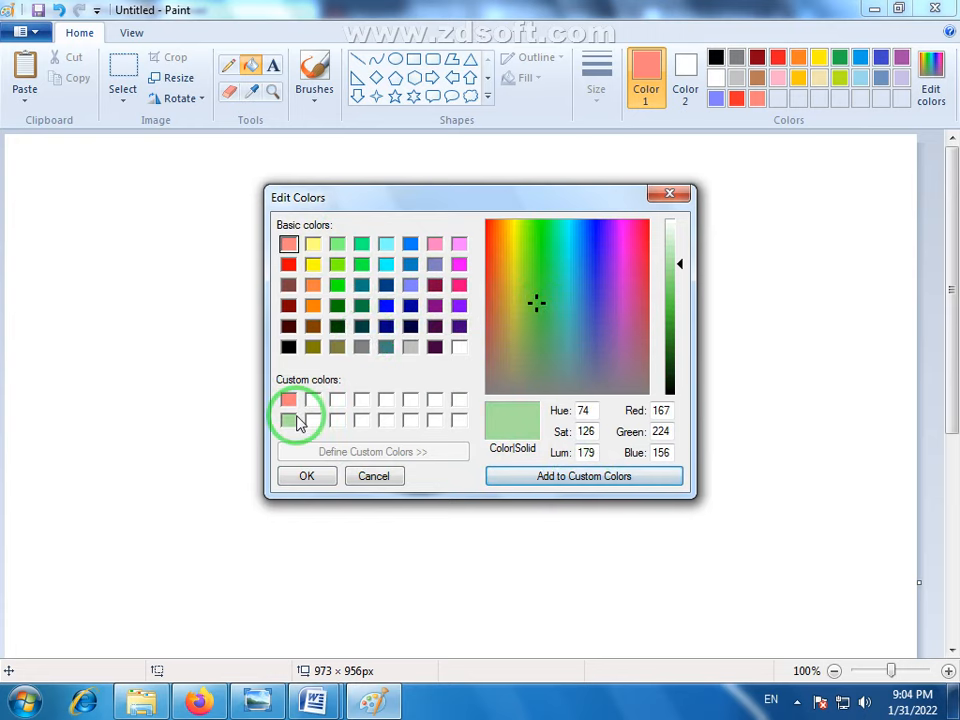
click(307, 477)
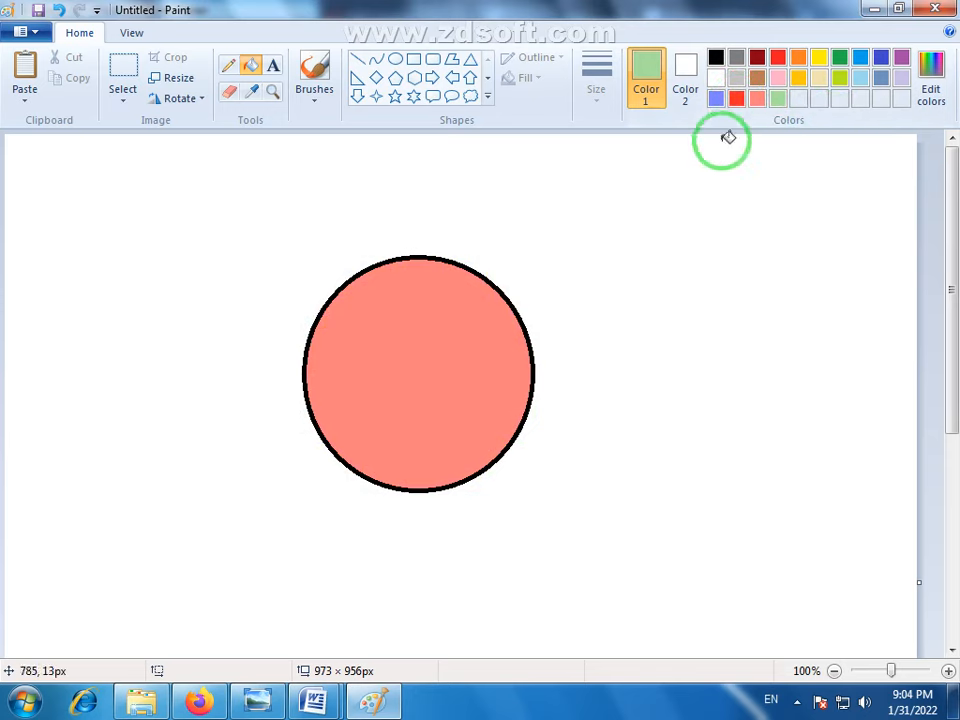
- Fill the inside of the circle with the standard palette green
click(838, 55)
click(250, 66)
click(377, 328)
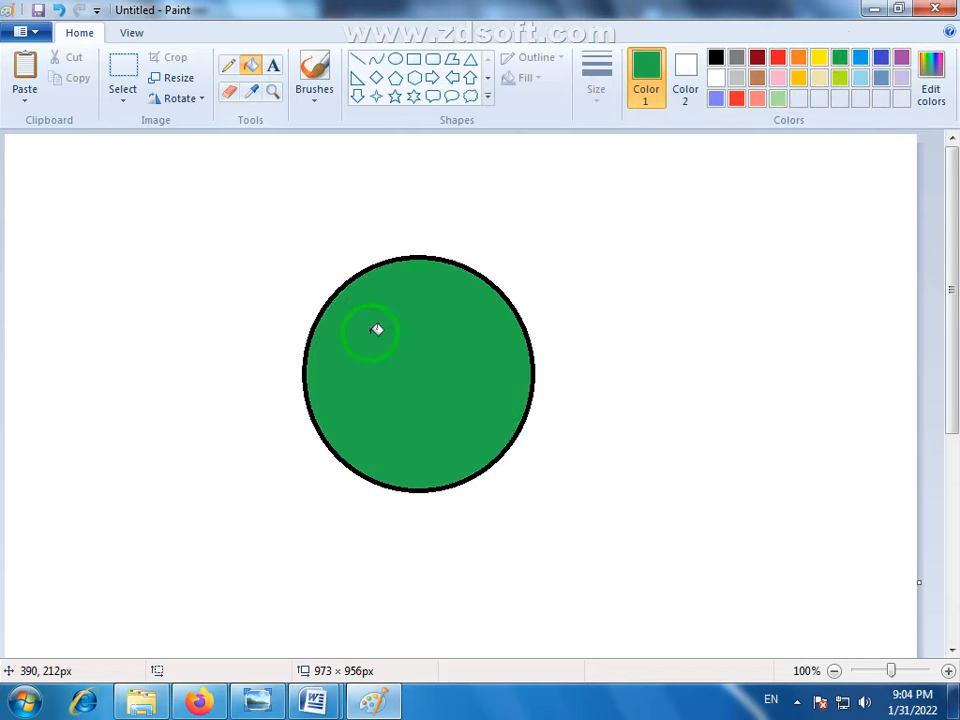
- Try lightening the green to luminosity 140 and mixing a golden tan (RGB 214, 171, 82), and discard the color edits
click(930, 88)
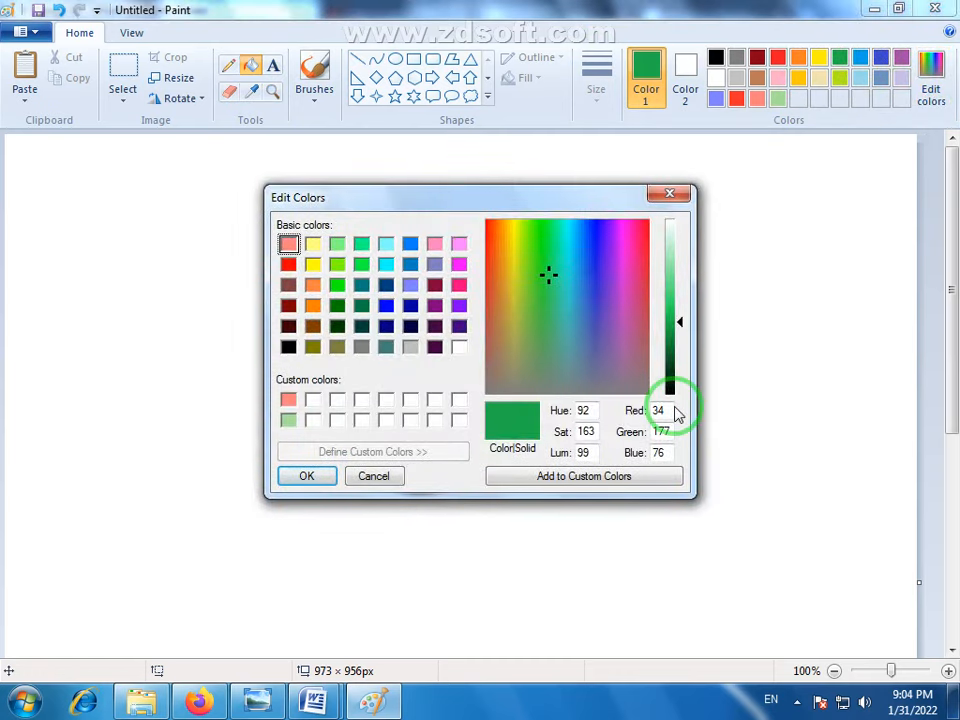
click(677, 195)
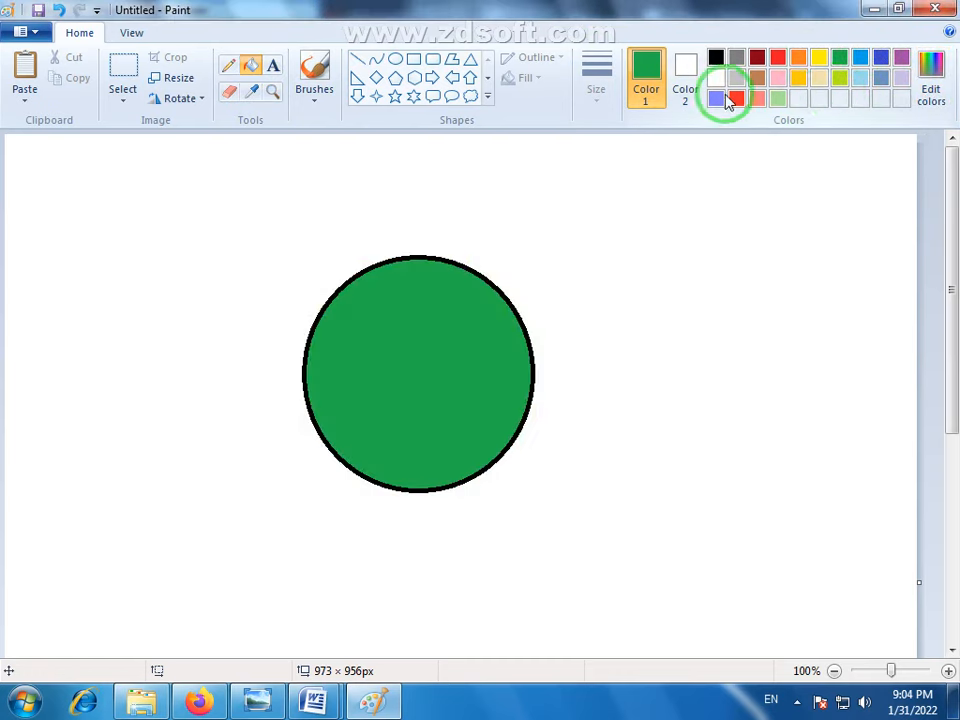
click(931, 80)
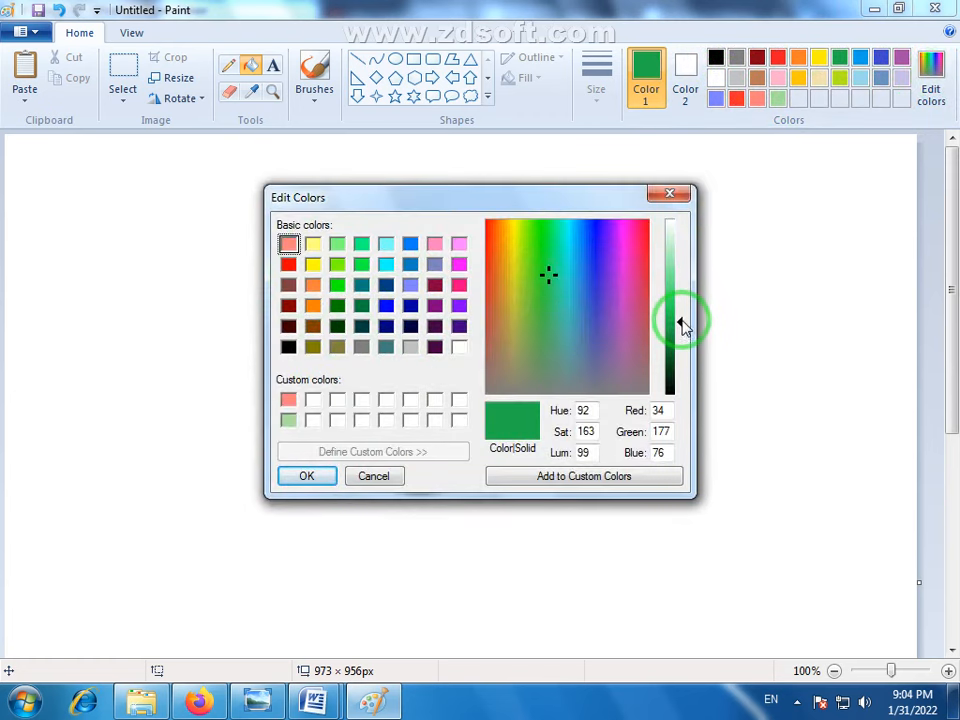
mouse_move(681, 324)
mouse_down()
mouse_move(681, 279)
mouse_move(684, 300)
mouse_up()
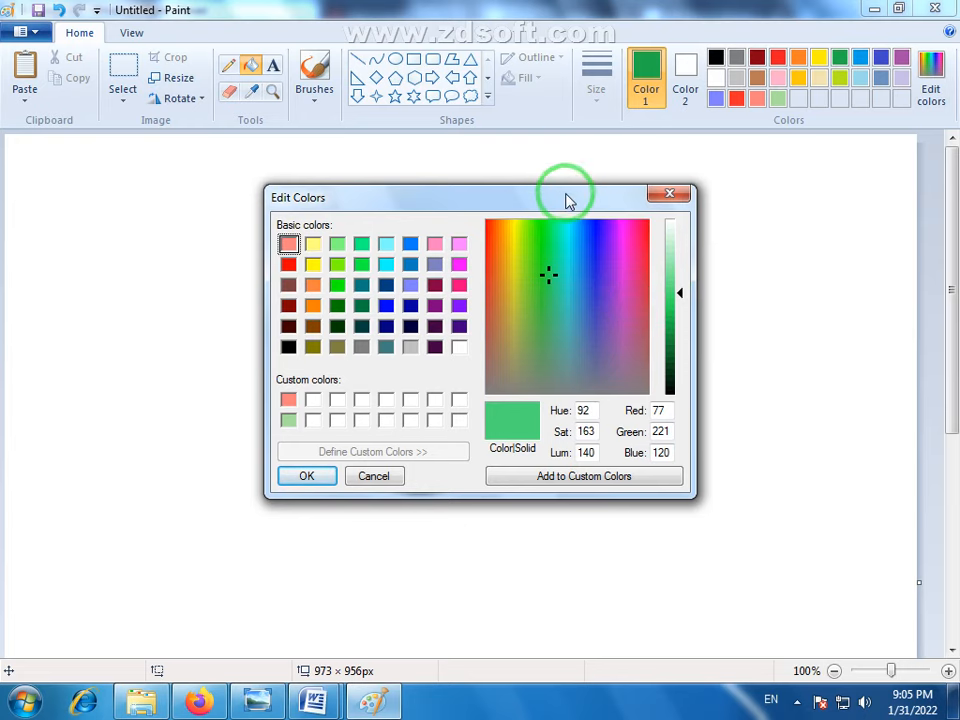
drag(568, 199, 565, 208)
click(509, 304)
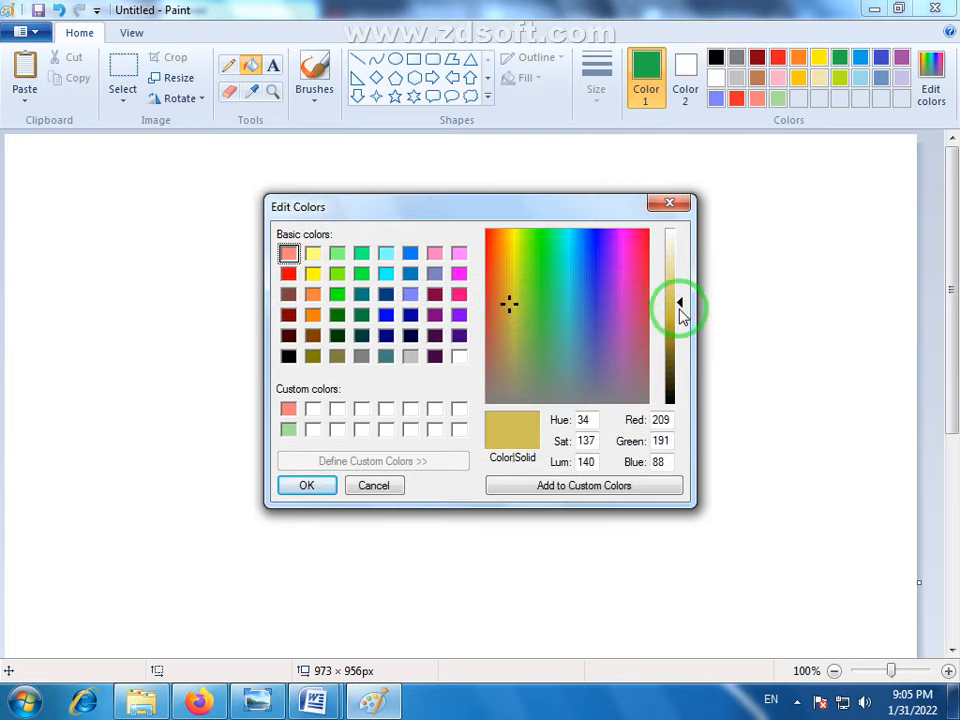
mouse_move(680, 309)
mouse_down()
mouse_move(682, 337)
mouse_move(677, 303)
mouse_up()
click(506, 298)
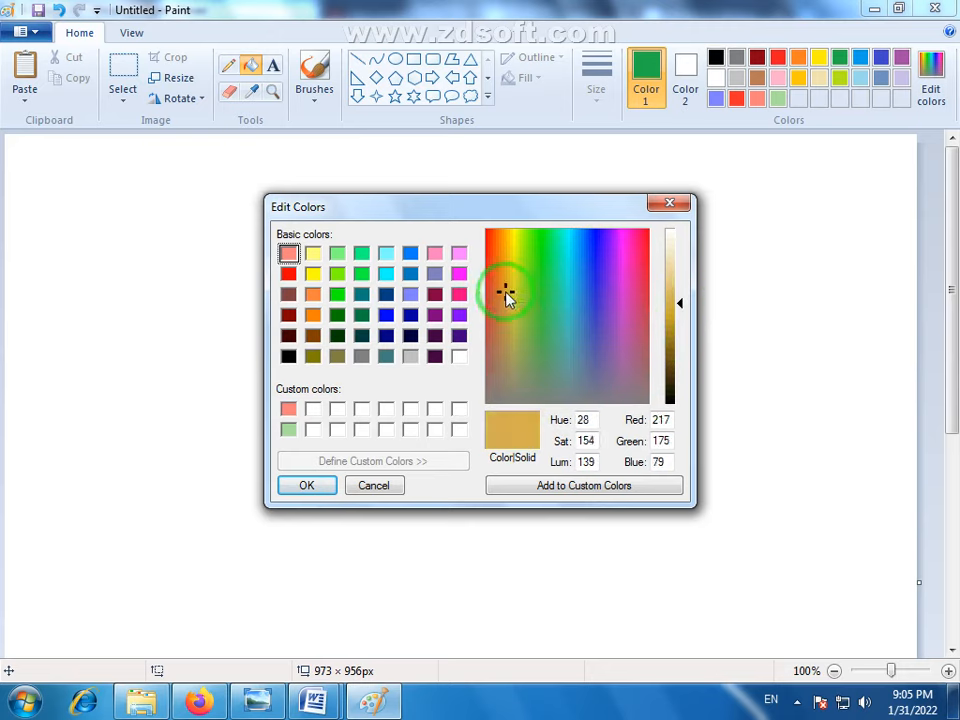
drag(505, 290, 505, 297)
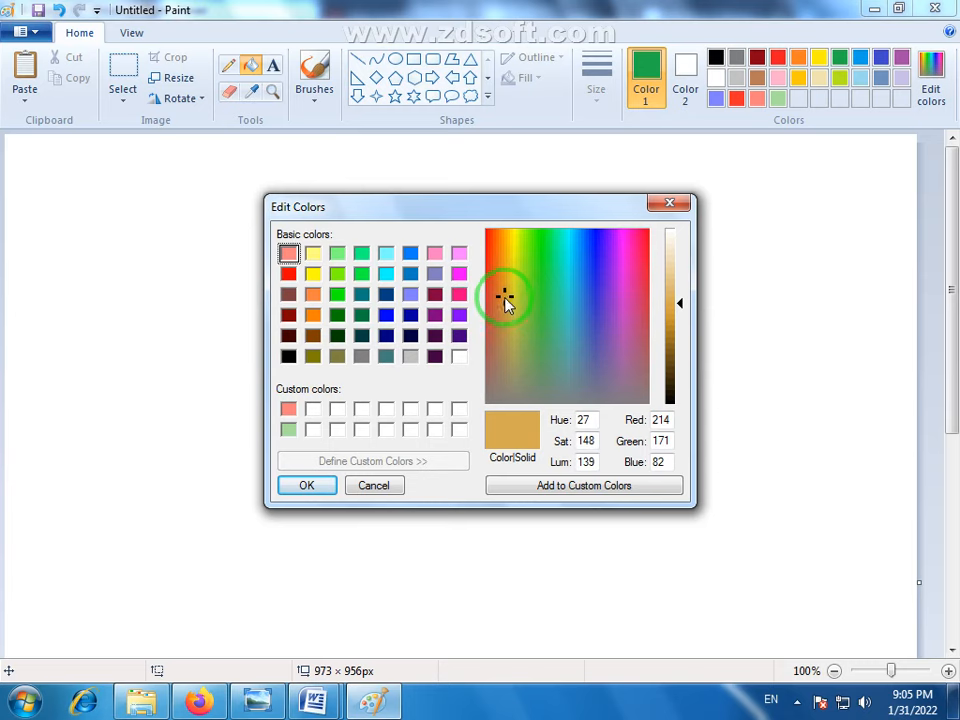
drag(568, 208, 590, 256)
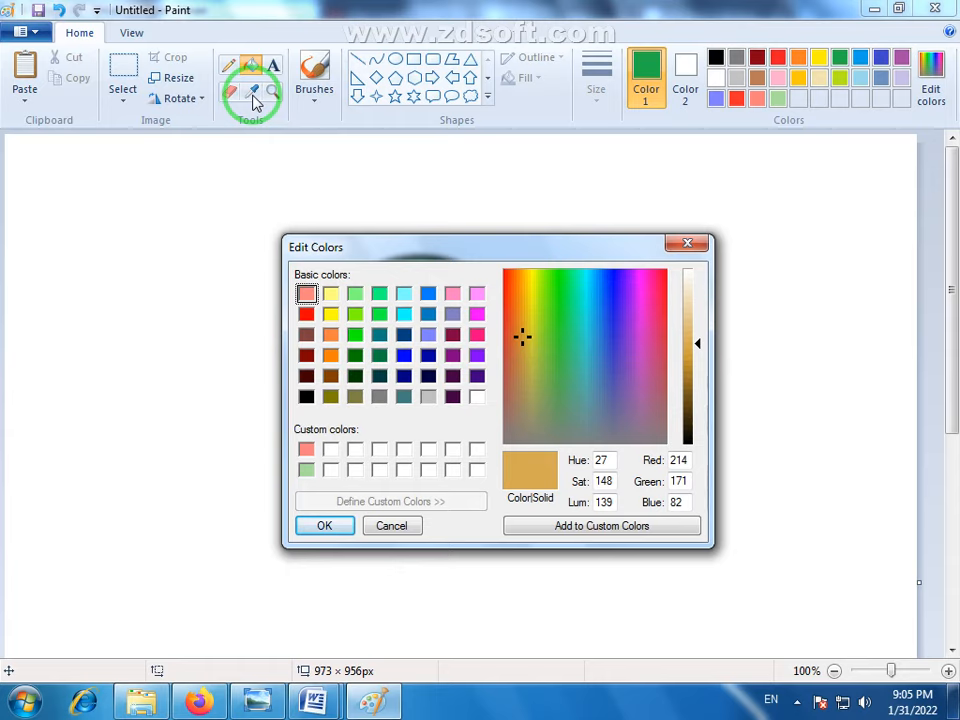
click(383, 524)
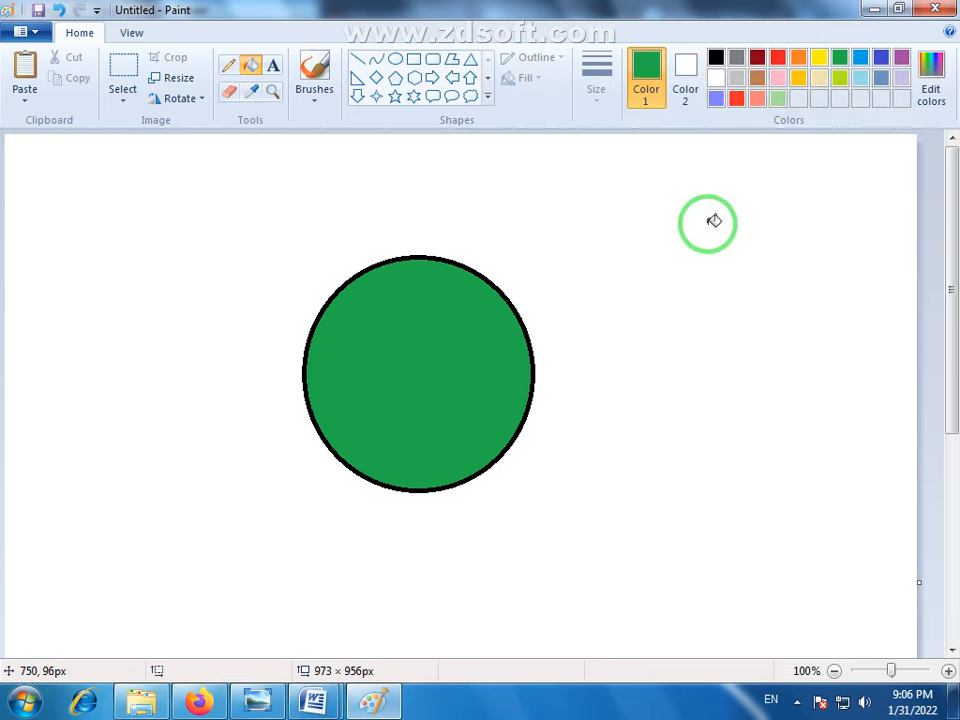
- Undo the green fill and delete the whole circle from the canvas
key(ctrl+z)
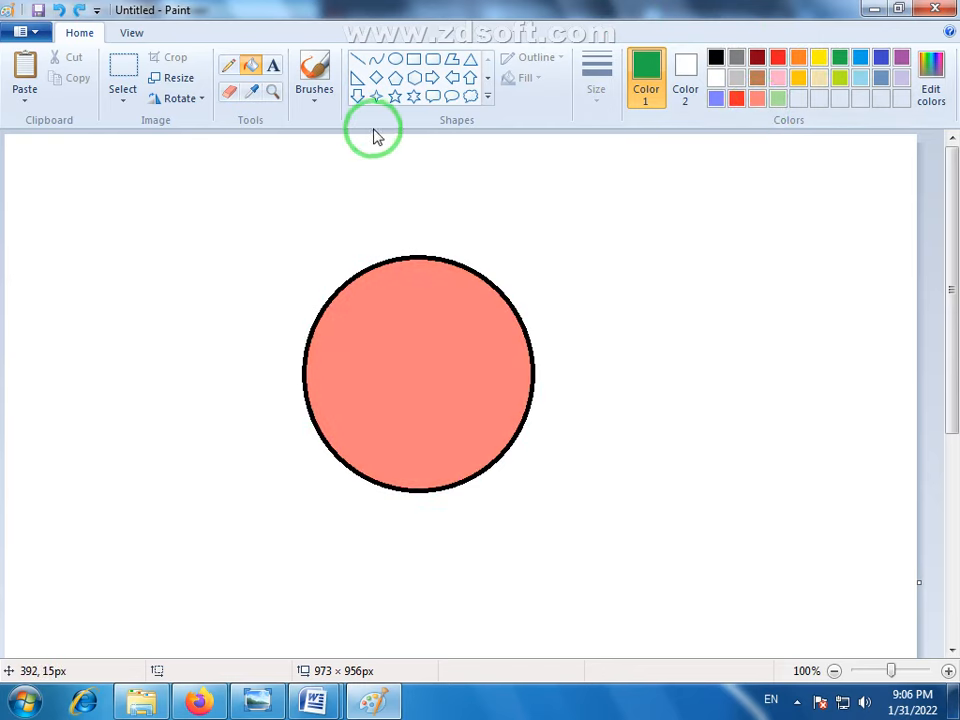
click(124, 70)
drag(266, 221, 570, 536)
key(Delete)
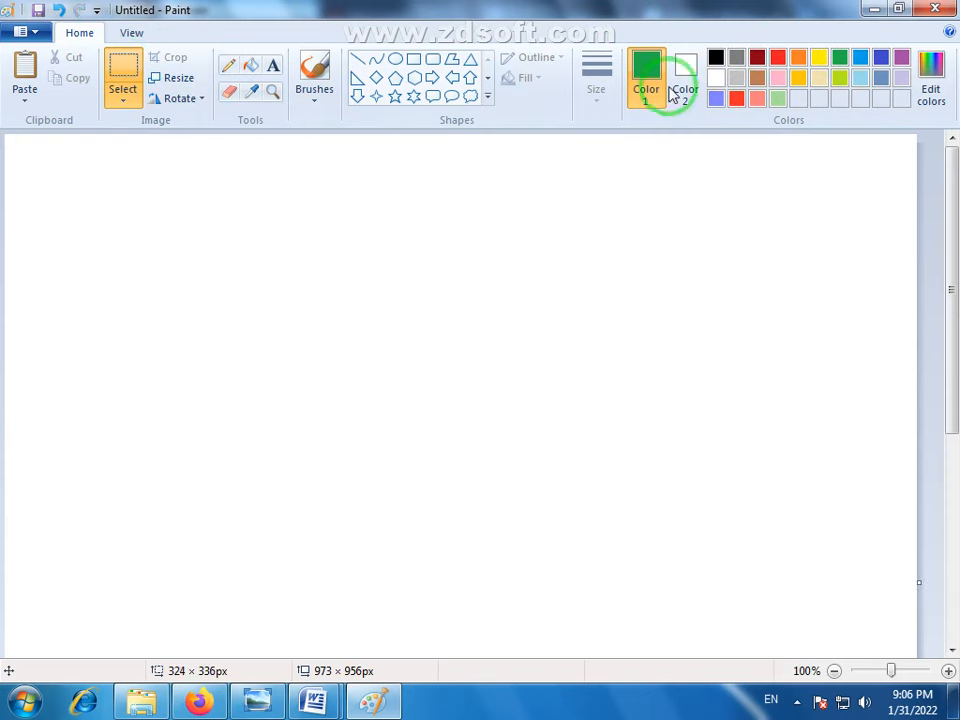
- Draw a new black-outlined circle and place it near the middle of the visible canvas
click(715, 58)
click(396, 59)
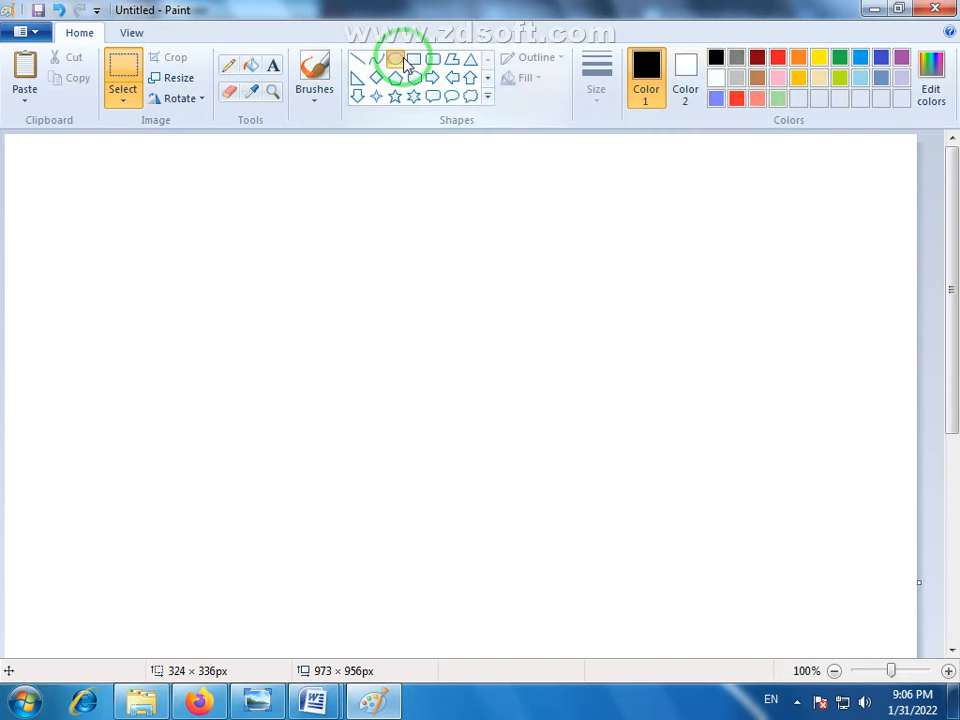
mouse_move(343, 294)
mouse_down()
mouse_move(446, 437)
mouse_move(542, 499)
mouse_up()
drag(447, 413, 428, 399)
click(628, 433)
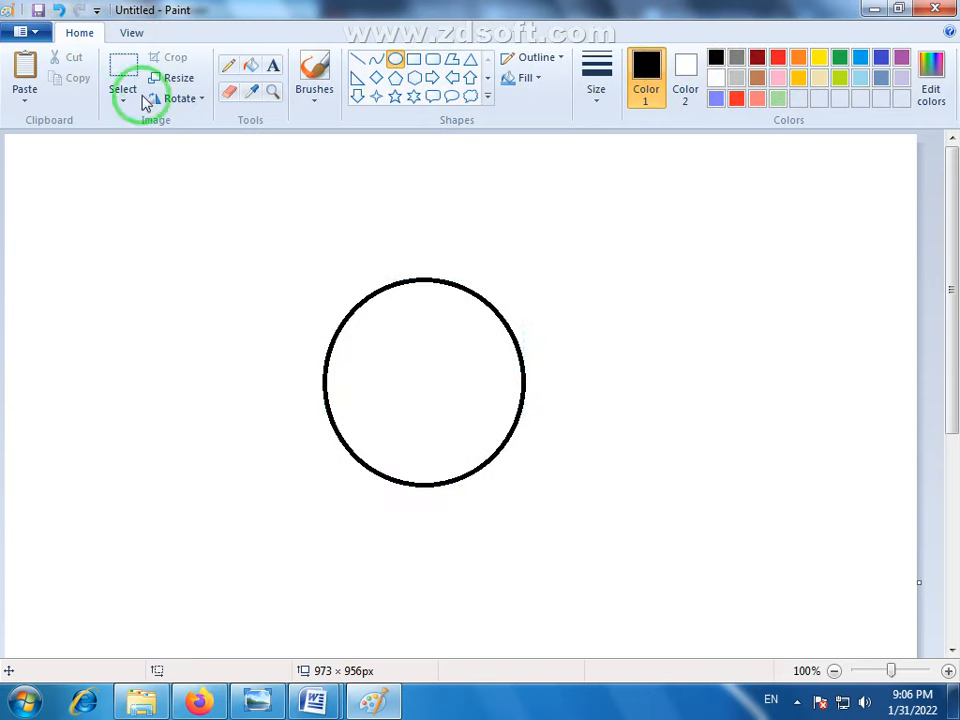
- Place four copies of the circle above, below and on both sides of the original, each overlapping its edge
click(128, 85)
drag(305, 254, 549, 504)
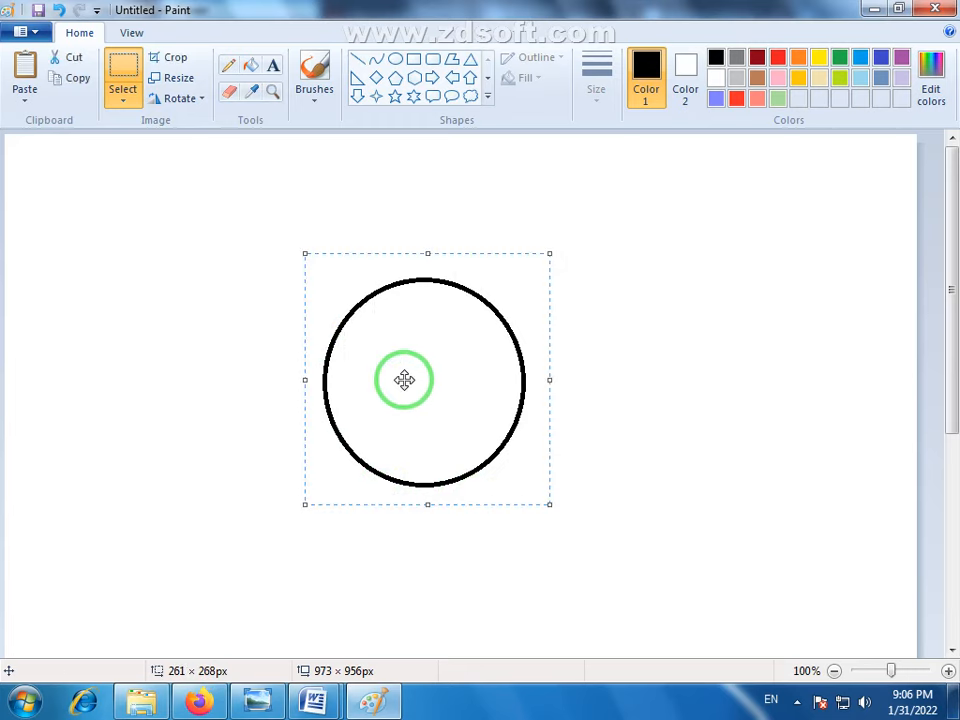
ctrl+drag(403, 381, 429, 214)
click(693, 428)
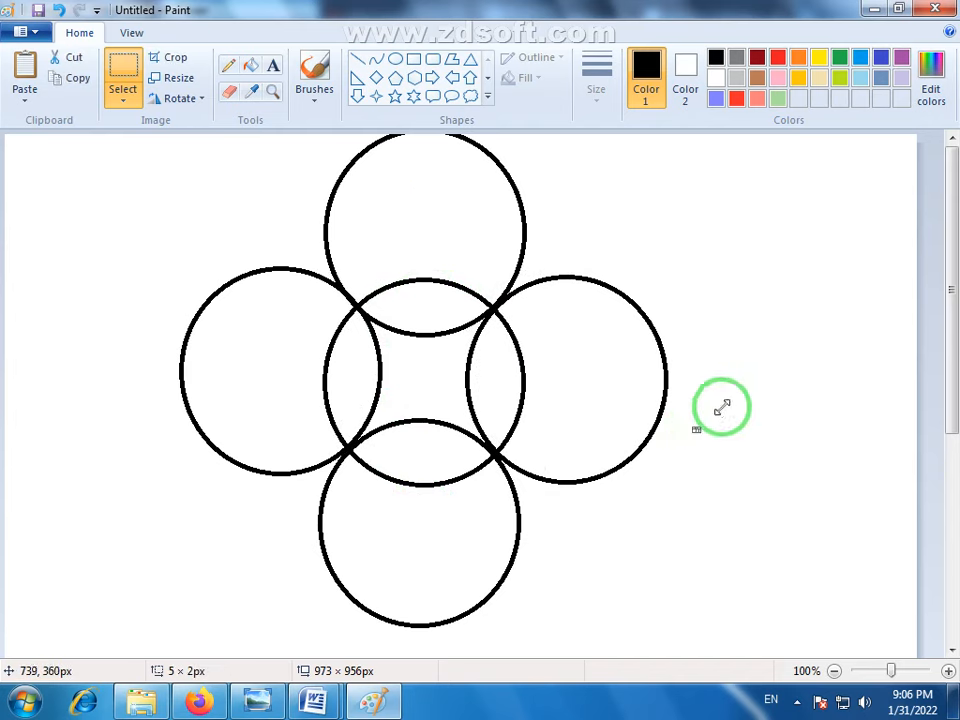
- Fill the outer parts of the four surrounding circles with the custom light red (RGB 255, 43, 43)
click(251, 67)
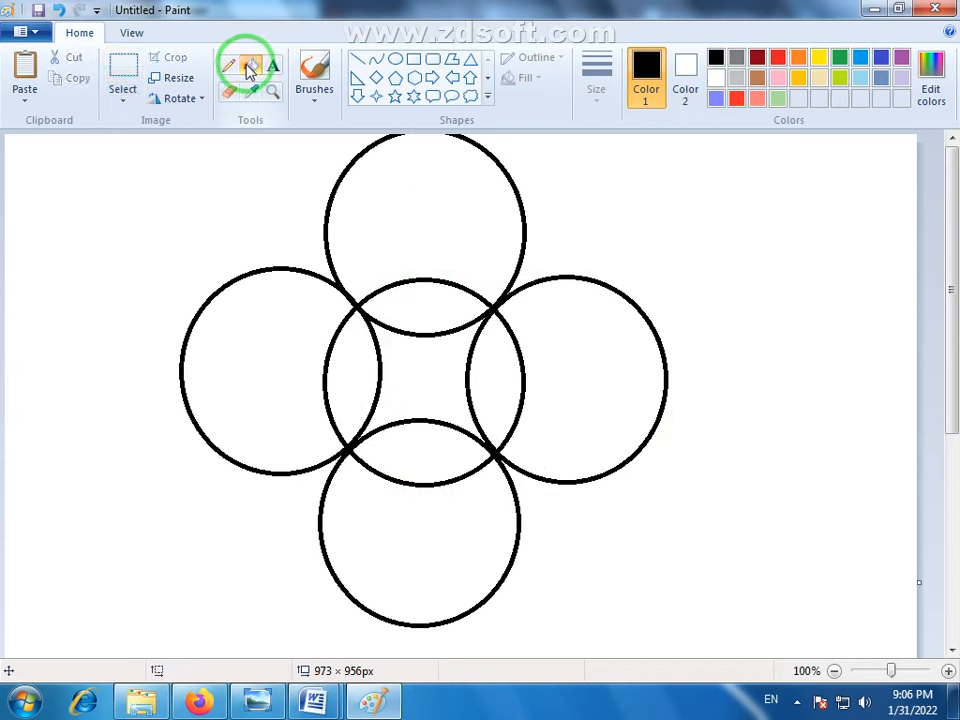
click(736, 98)
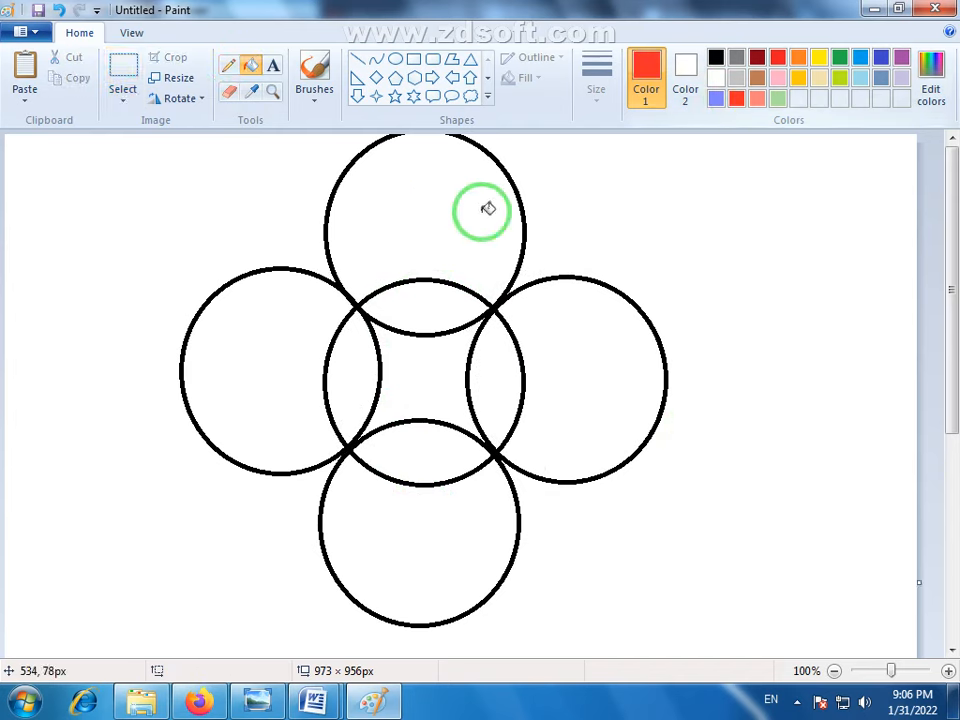
click(350, 276)
click(275, 421)
click(378, 507)
click(577, 425)
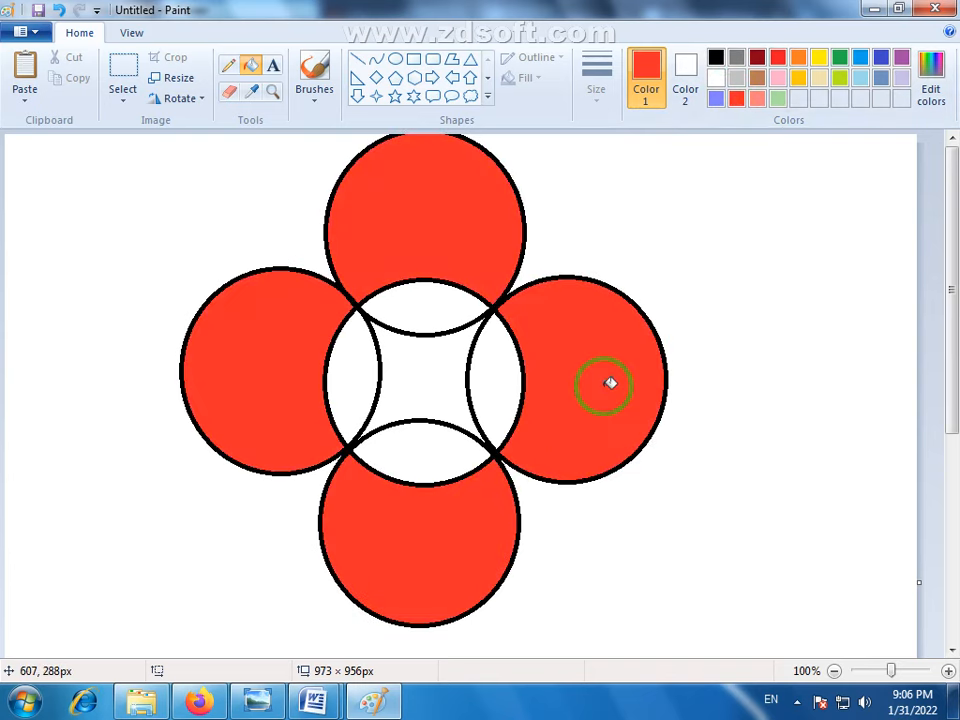
- Fill the four overlapping segments inside the central circle with indigo blue
click(881, 57)
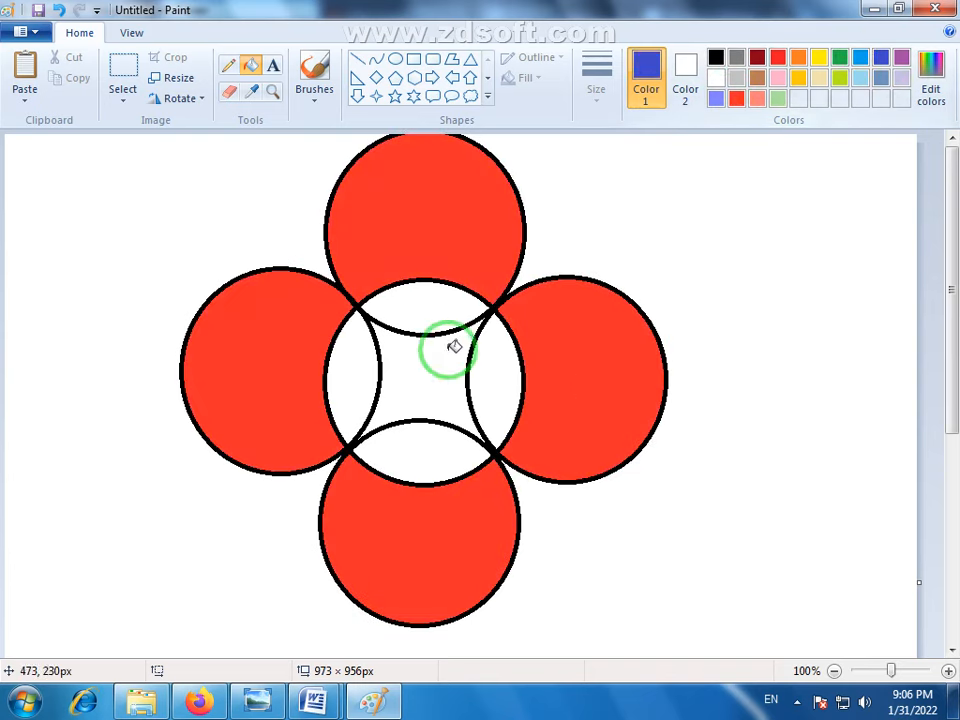
click(418, 312)
click(368, 348)
click(418, 429)
click(489, 379)
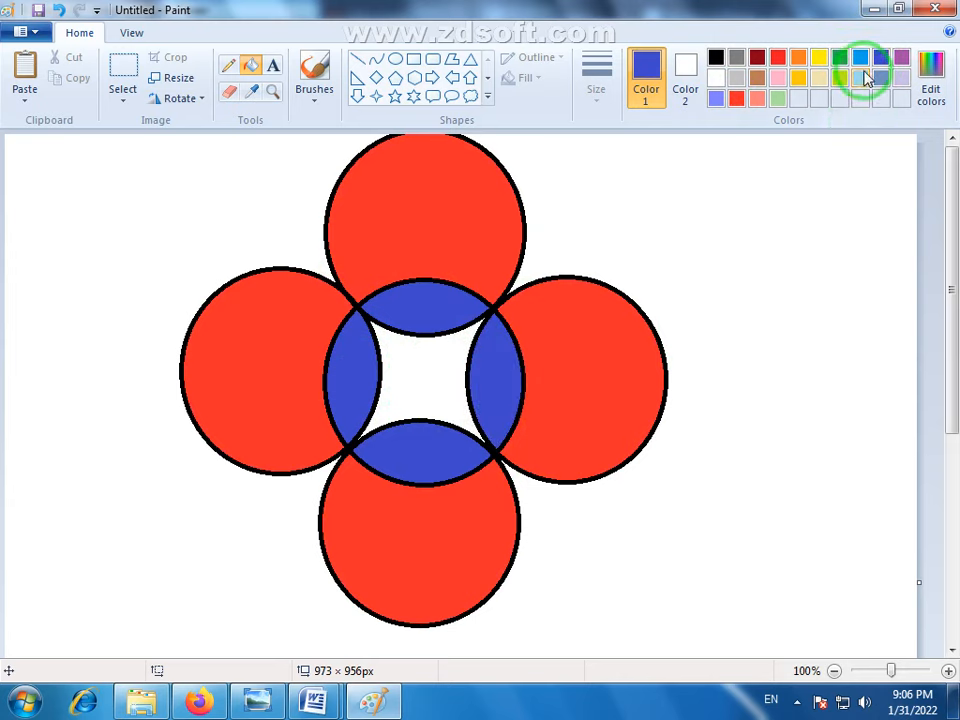
- Fill the central area of the flower with green and its four overlapping segments with yellow
click(841, 57)
click(439, 358)
click(819, 57)
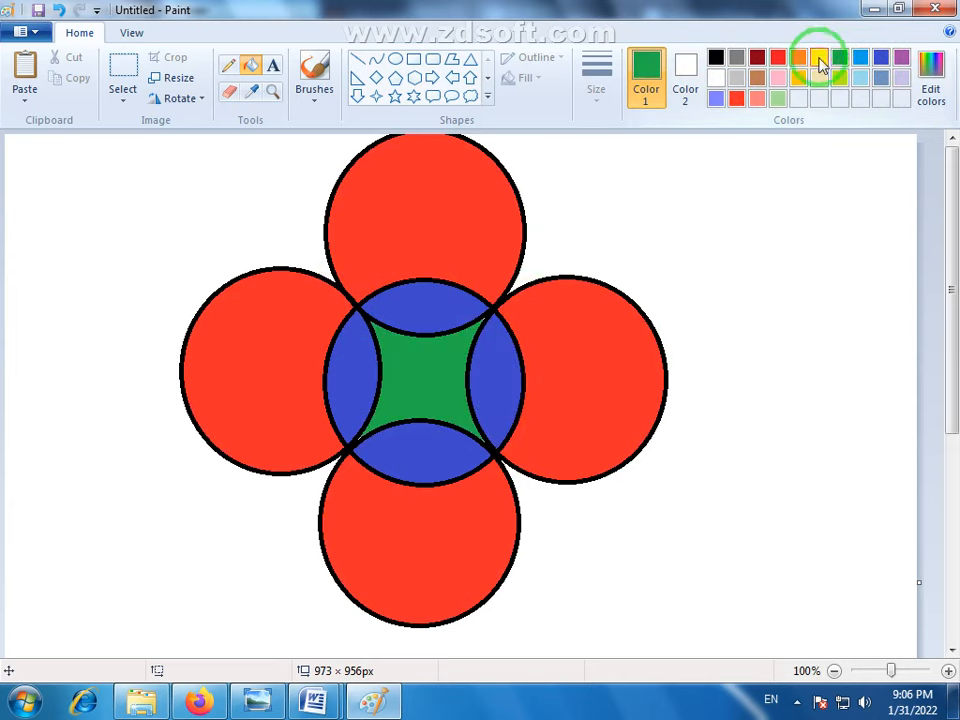
click(421, 301)
click(370, 385)
click(418, 440)
click(489, 390)
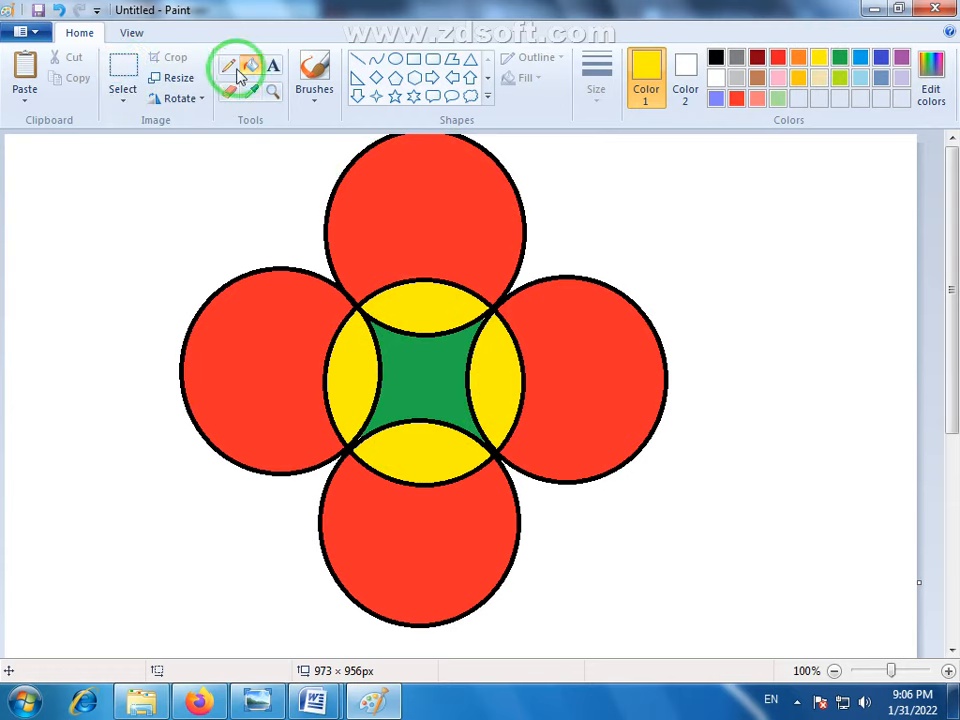
- Select the flower figure and shrink it to about 241 × 218 px from its lower-right corner
click(119, 78)
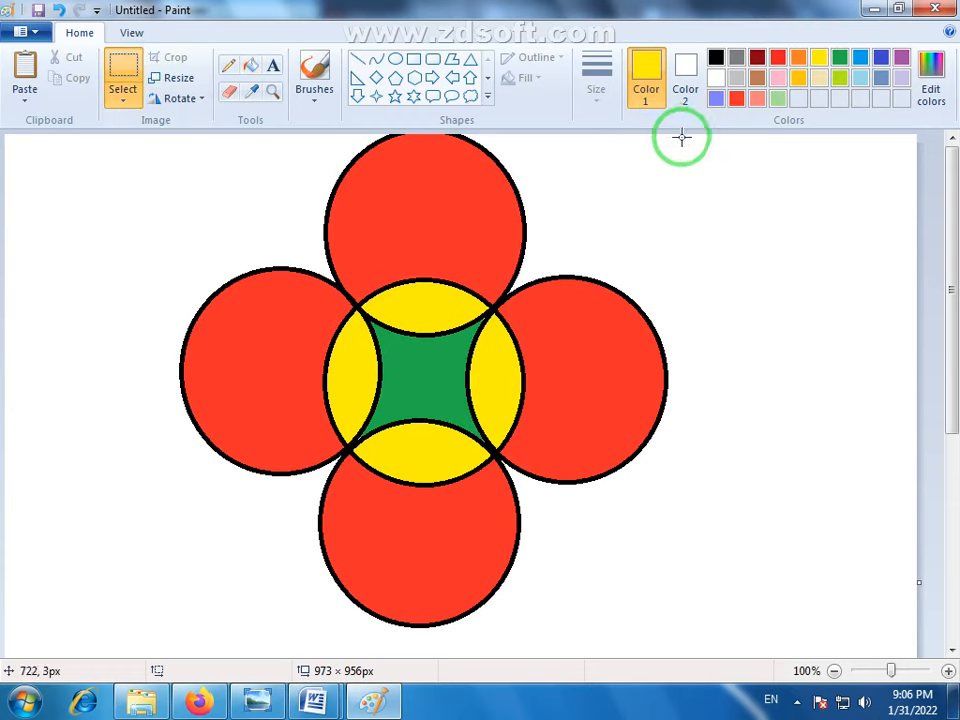
drag(688, 137, 160, 640)
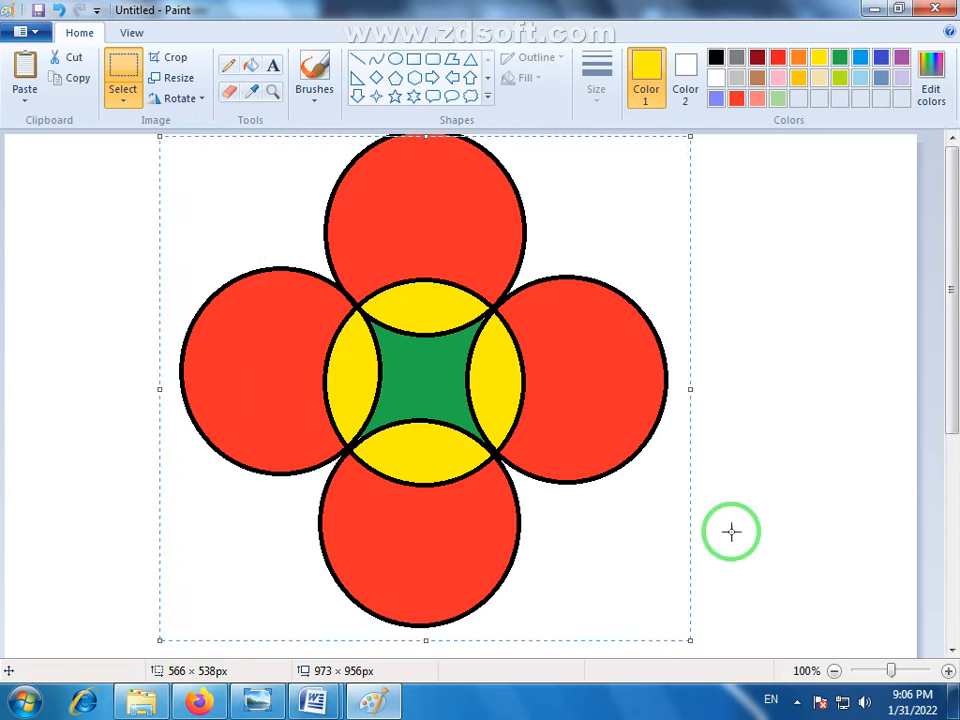
drag(690, 639, 381, 338)
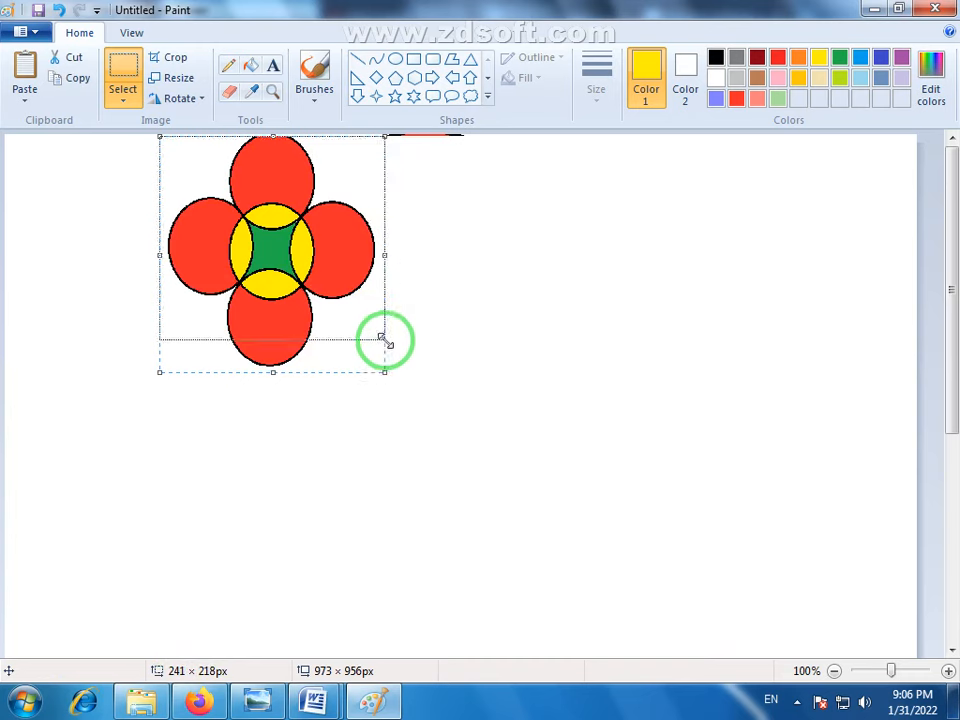
- Duplicate the small flower into five flowers, three above two, and select the whole group with an area about 693 × 384 px
drag(304, 223, 720, 367)
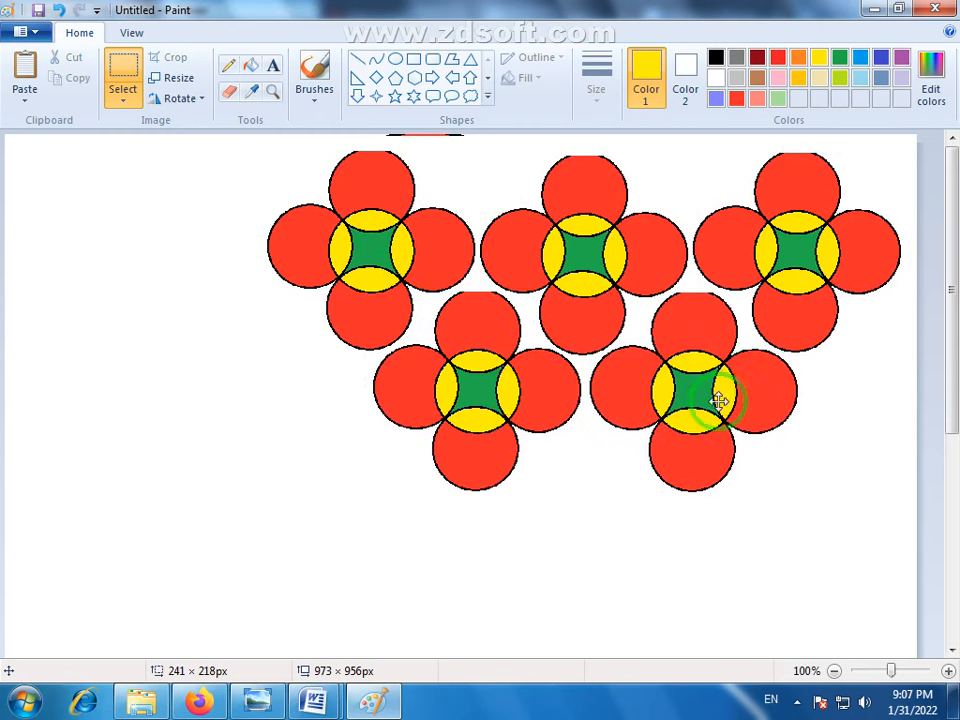
click(758, 551)
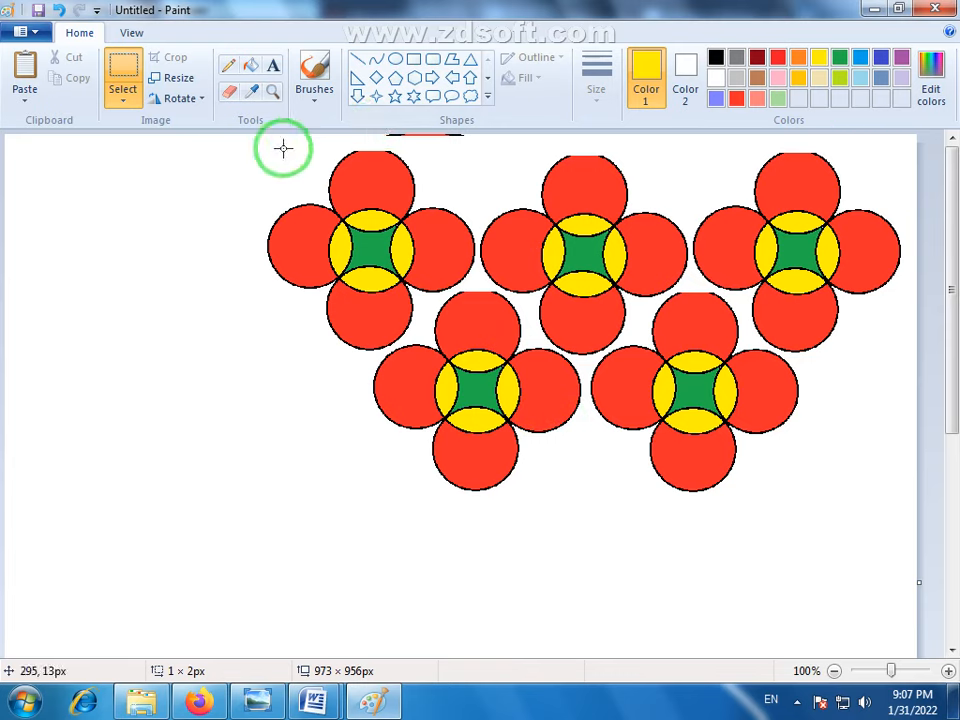
drag(263, 141, 913, 500)
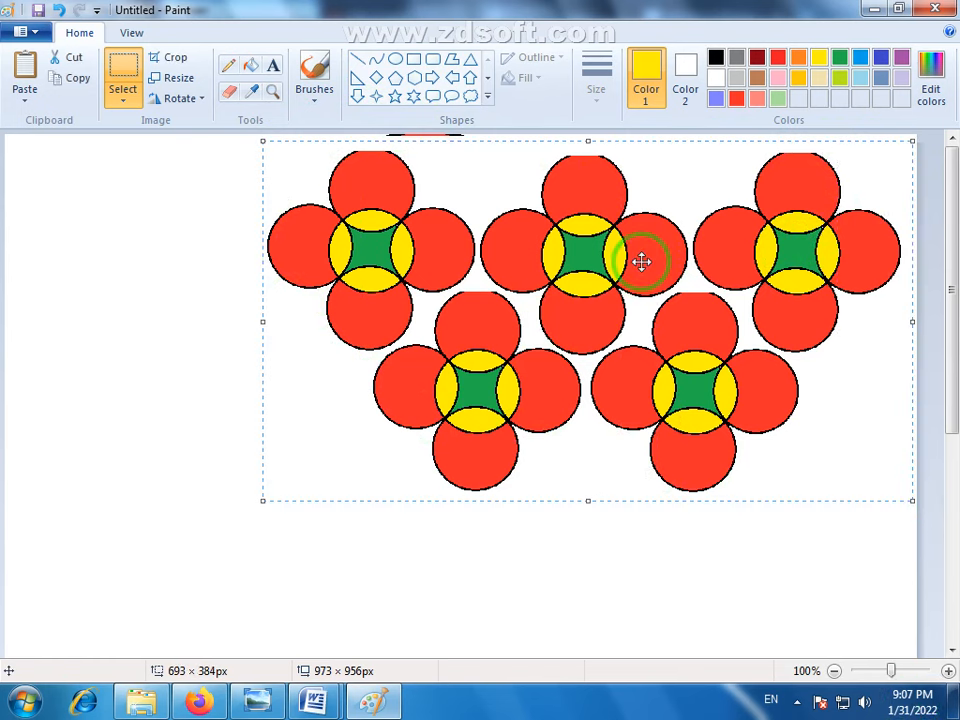
- Switch to Firefox, look through the YouTube channel's MS Paint assignment videos, and return to Paint
click(200, 703)
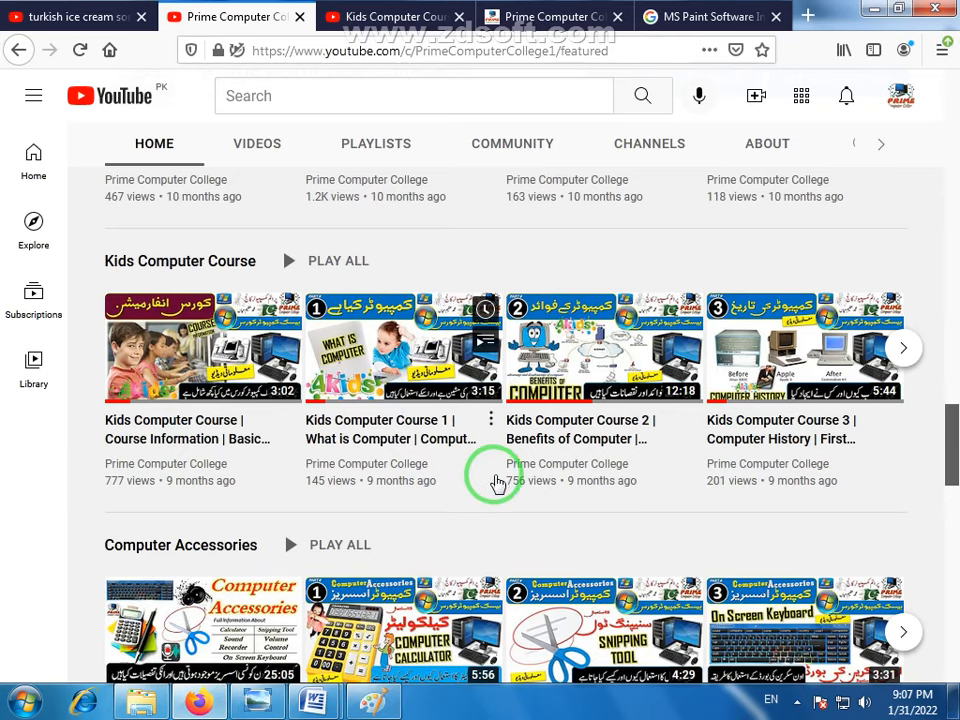
scroll(505, 490, up, 3)
scroll(517, 500, down, 7)
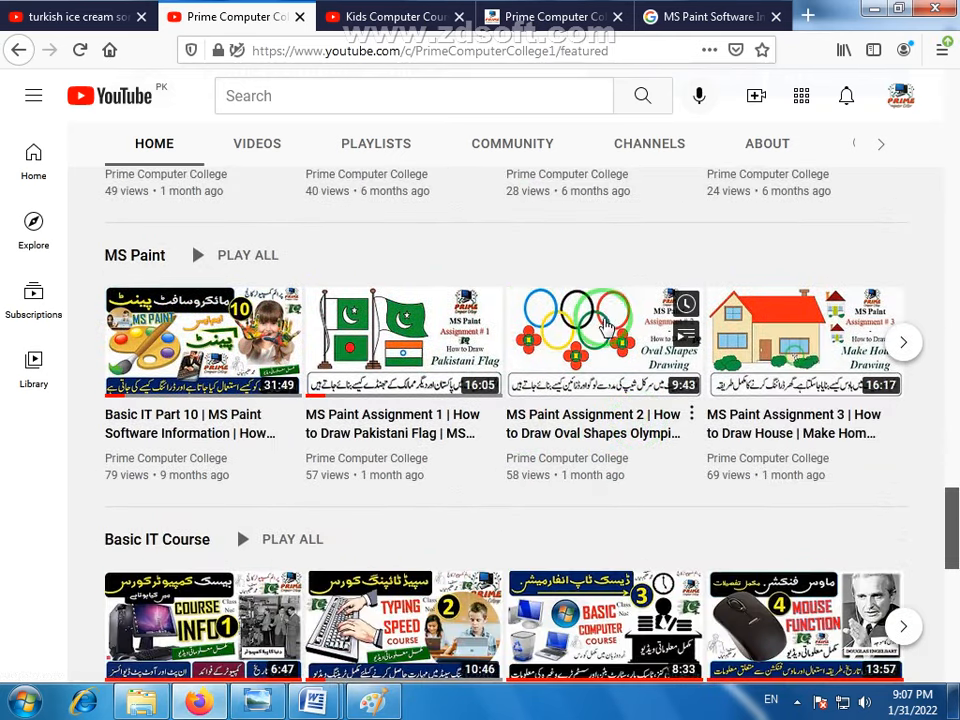
mouse_move(605, 325)
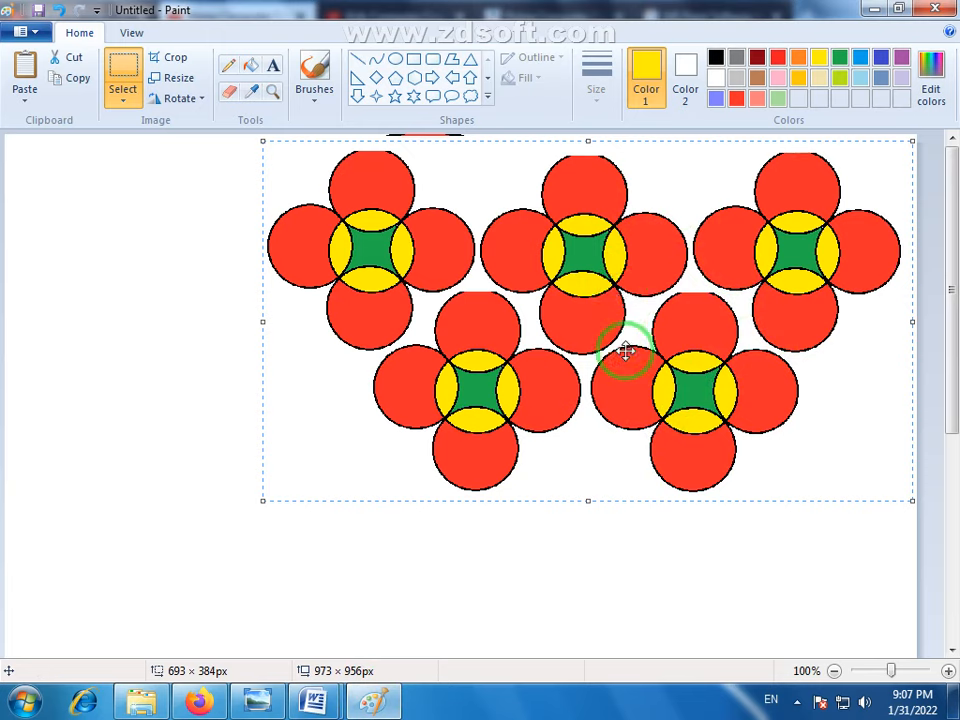
click(375, 700)
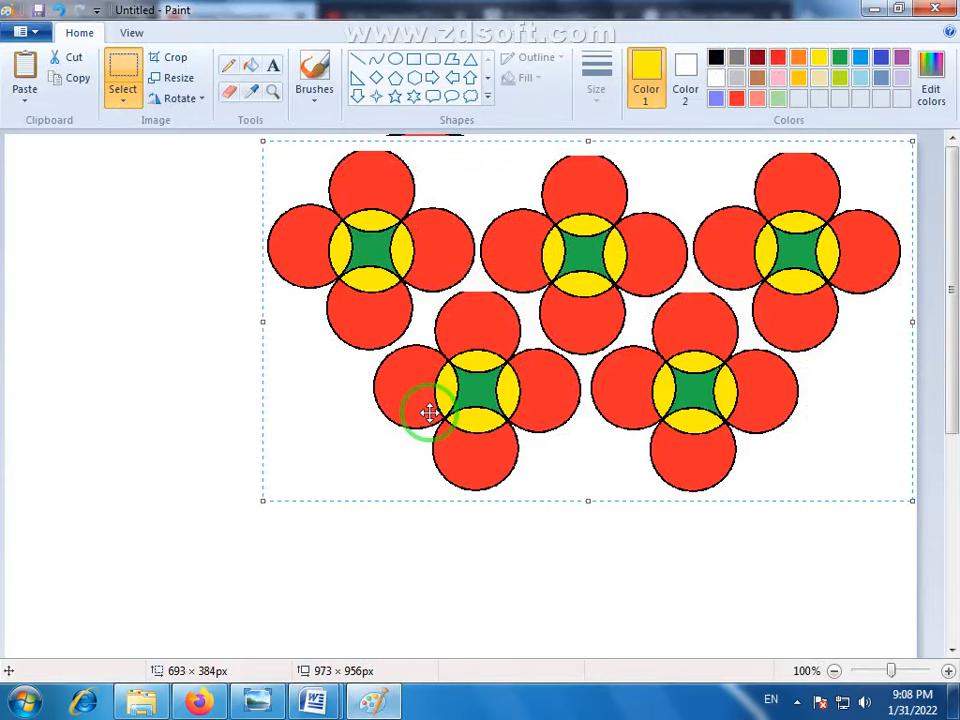
- Move the selected group of five flowers left and slightly down toward the middle of the canvas, and deselect it
mouse_move(429, 412)
mouse_down()
mouse_move(531, 386)
mouse_move(400, 422)
mouse_move(453, 410)
mouse_up()
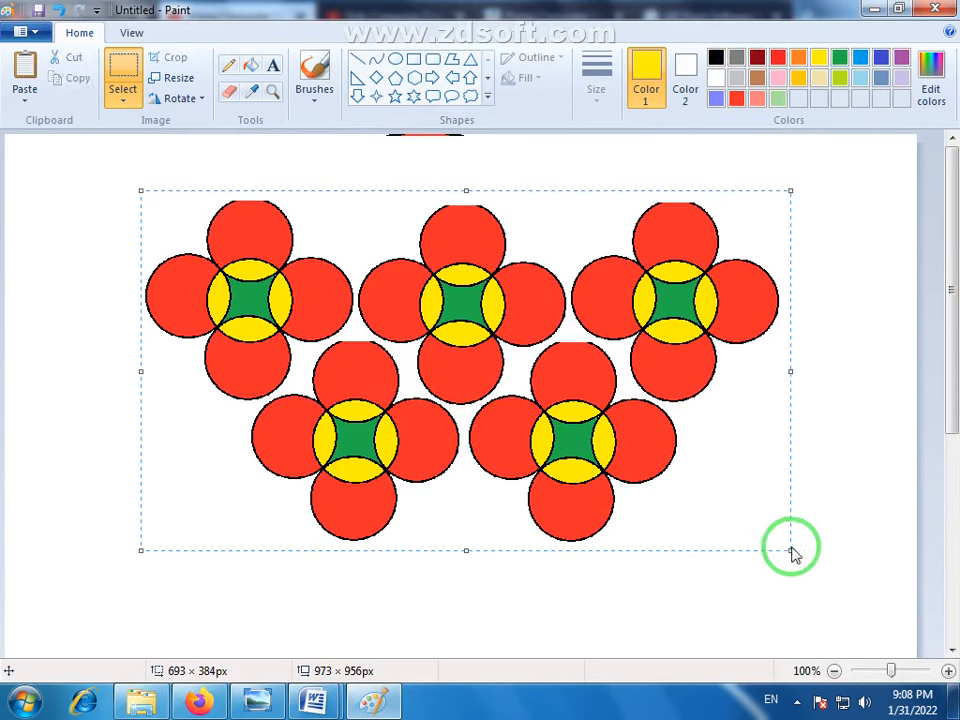
click(793, 553)
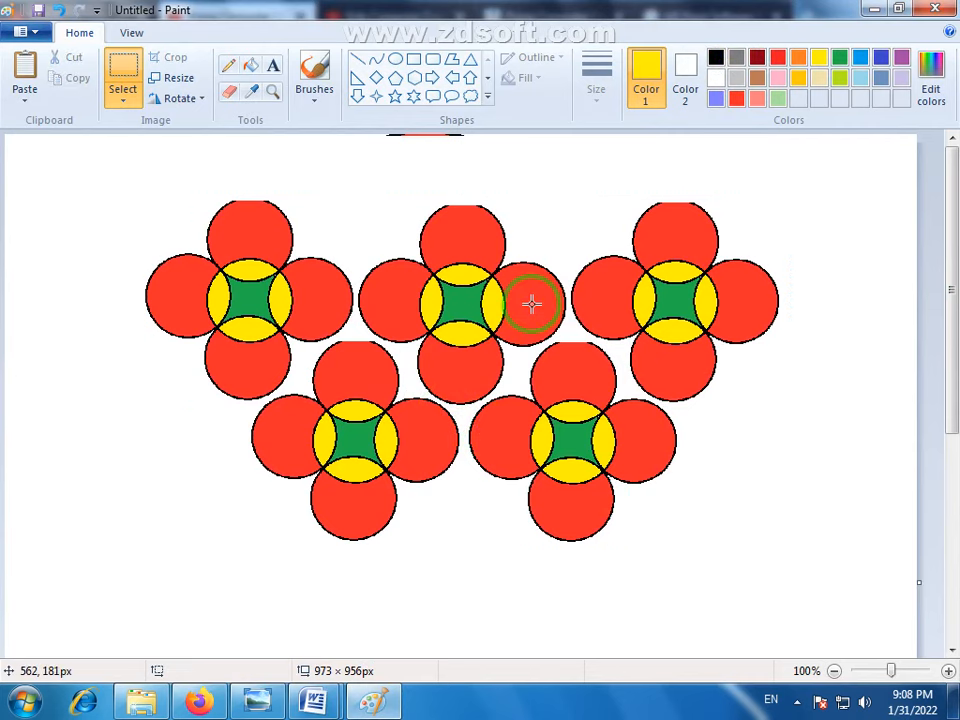
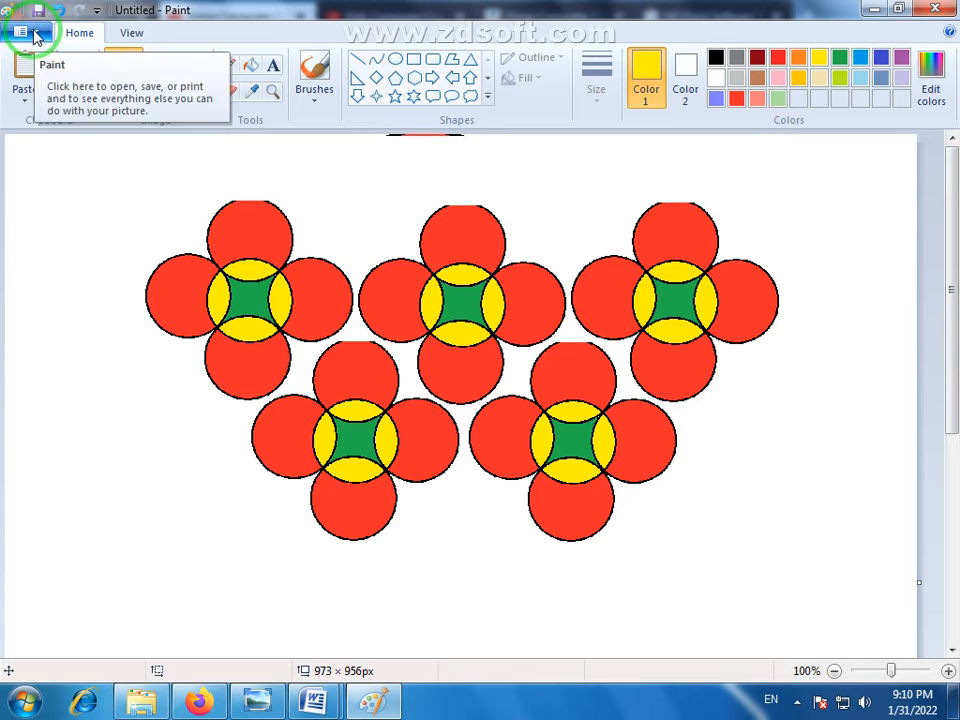
click(36, 36)
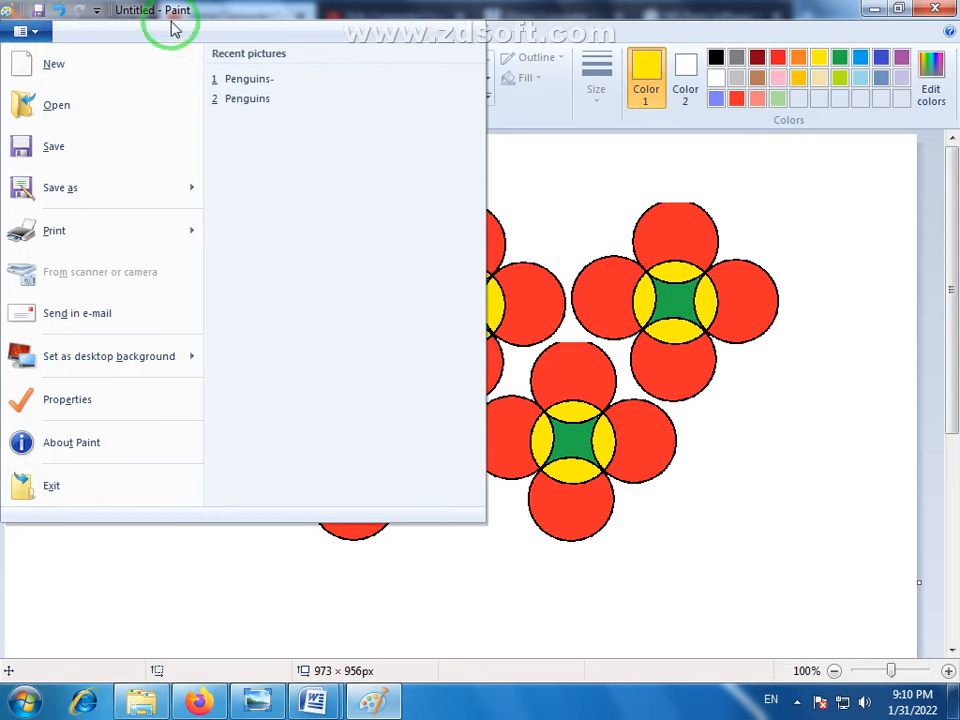
click(272, 12)
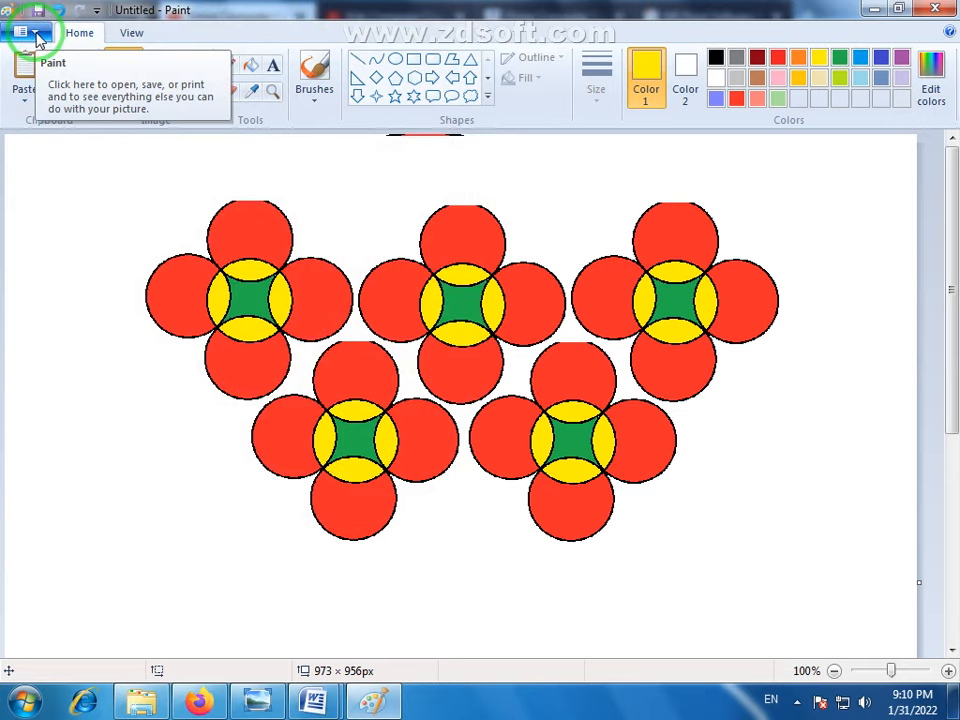
click(36, 36)
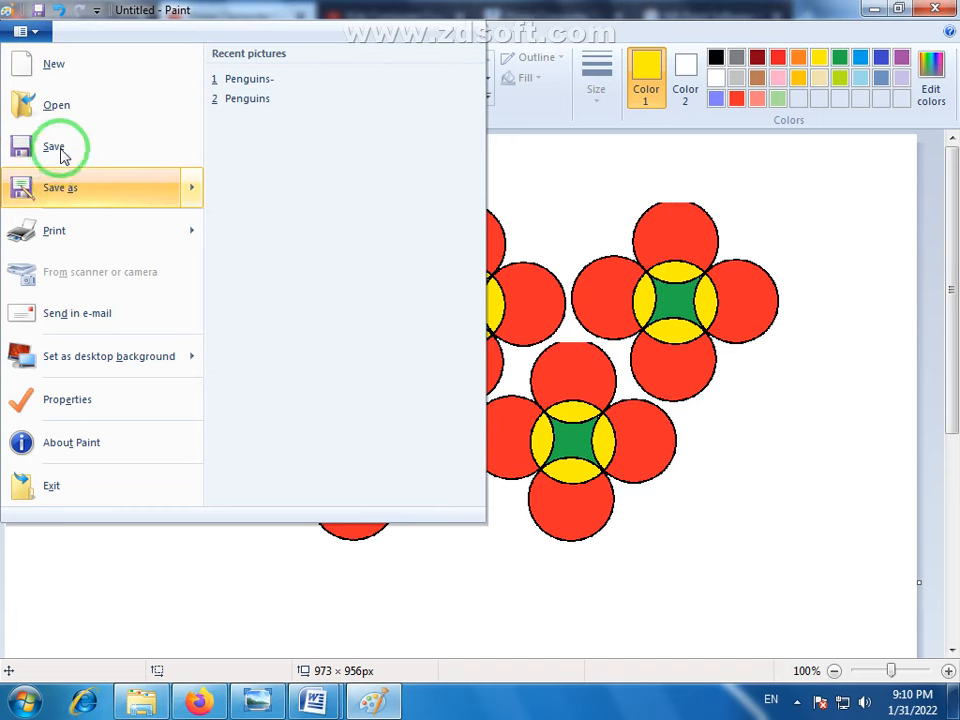
mouse_move(51, 186)
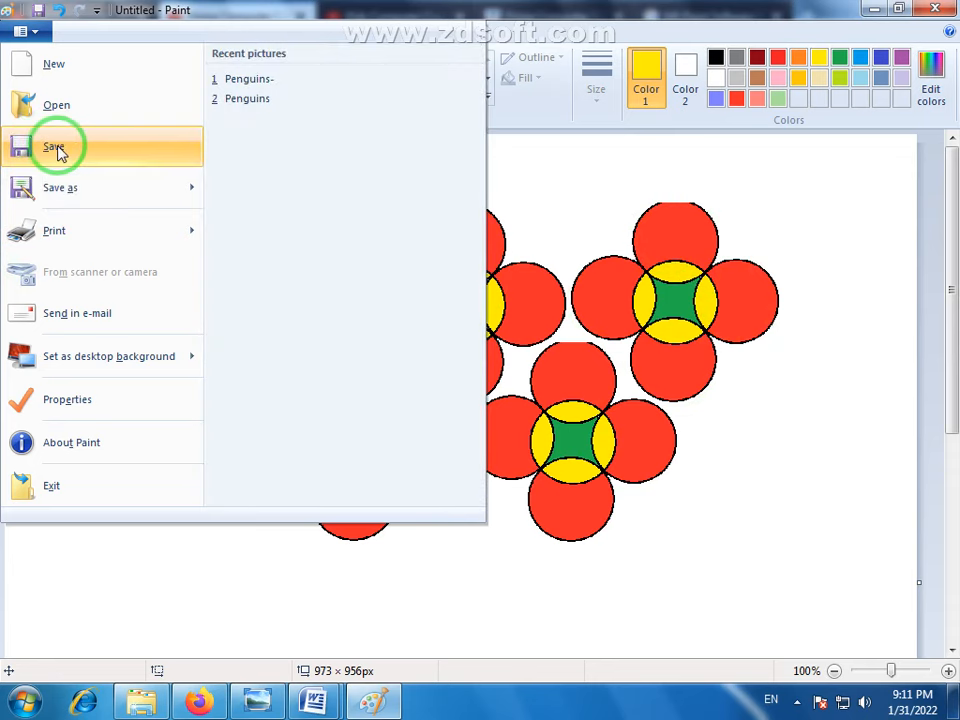
click(57, 149)
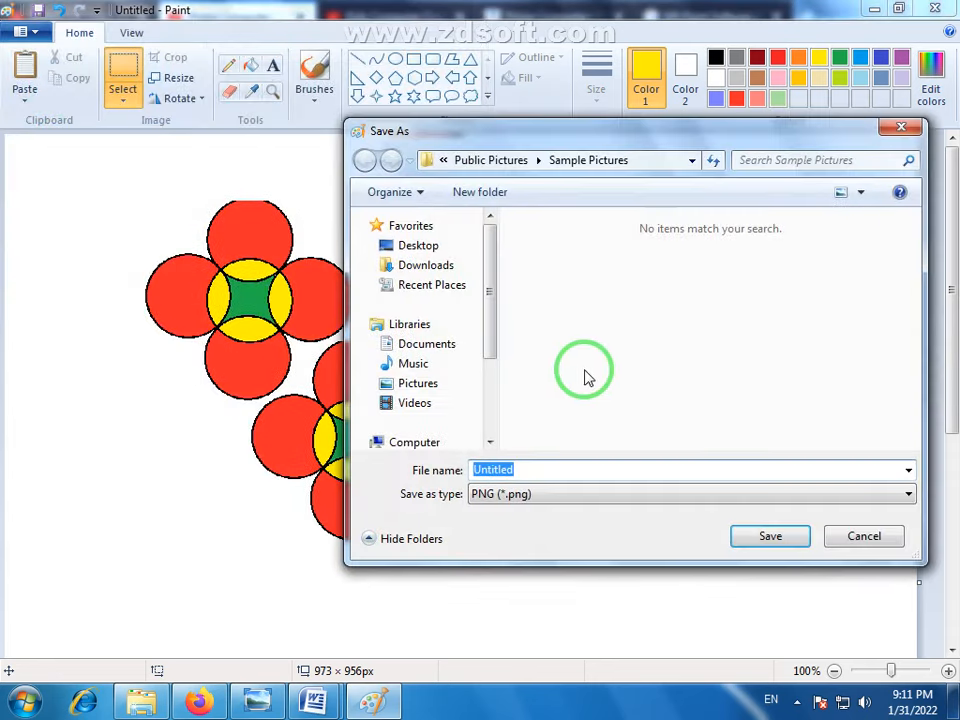
click(866, 537)
click(28, 32)
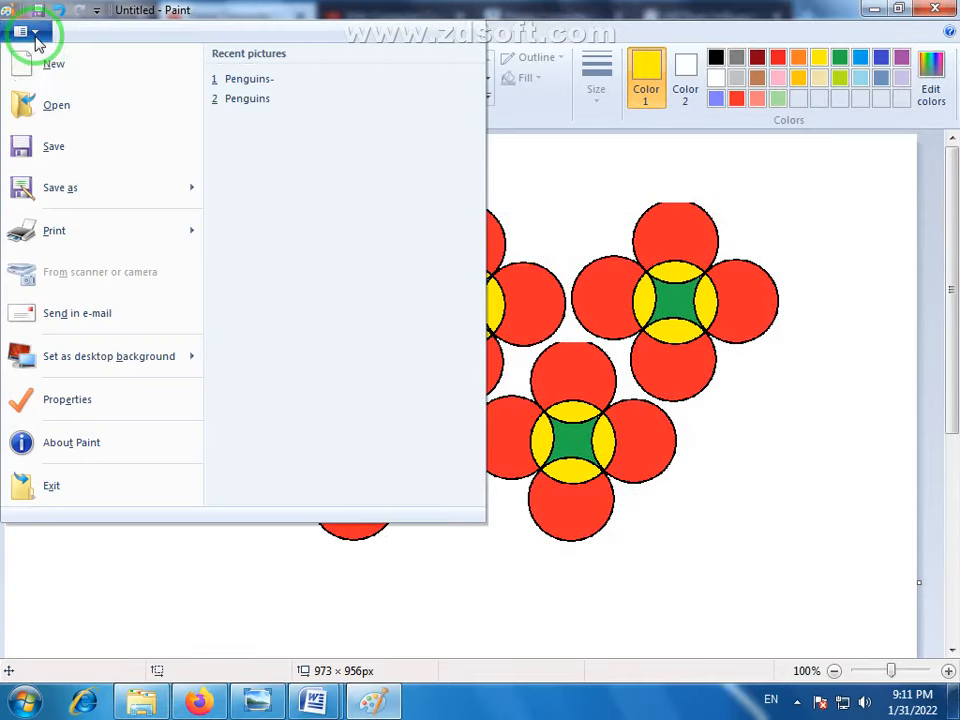
click(64, 190)
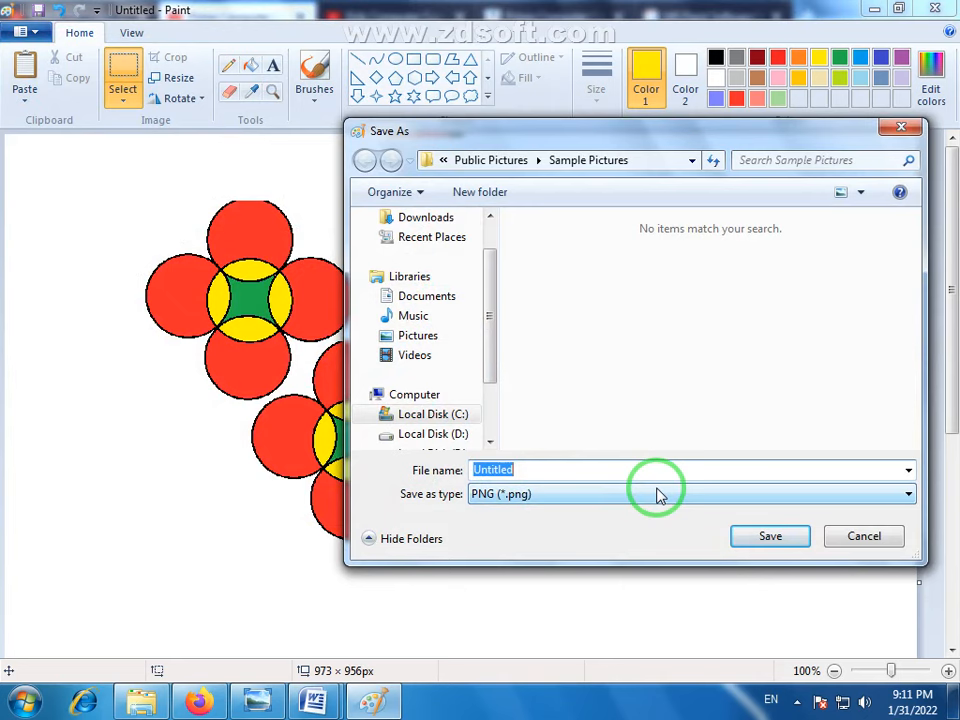
click(866, 536)
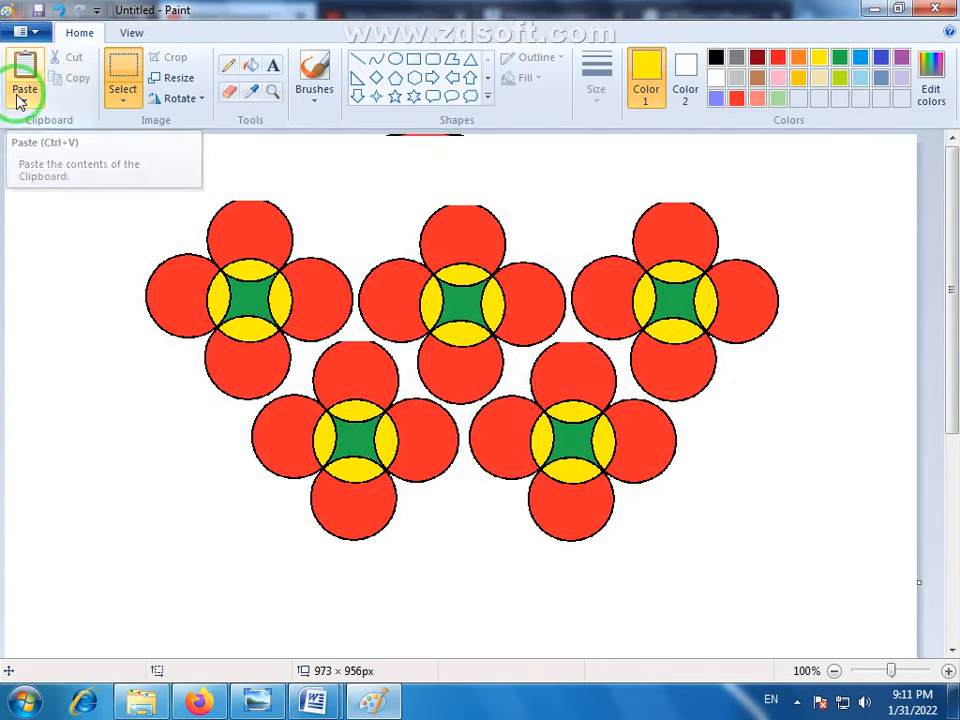
click(30, 31)
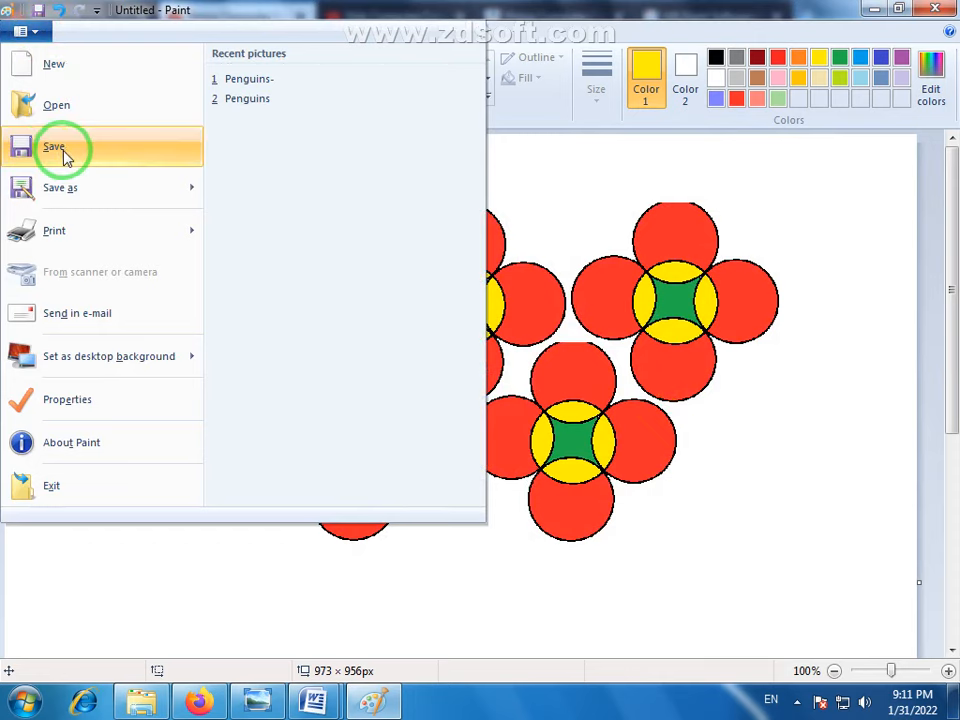
mouse_move(70, 203)
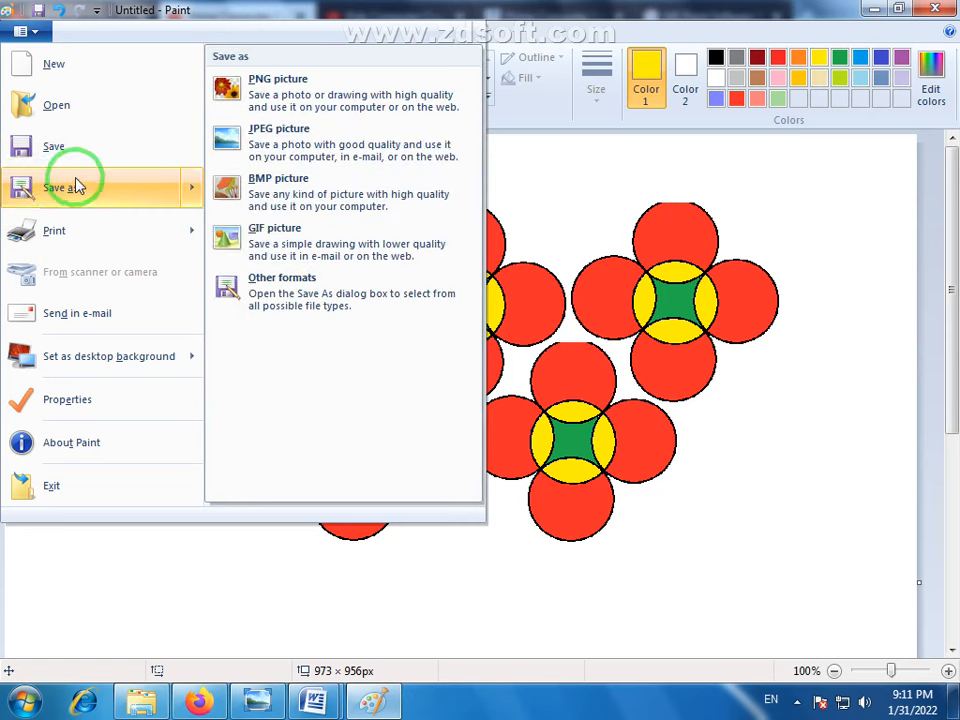
click(72, 189)
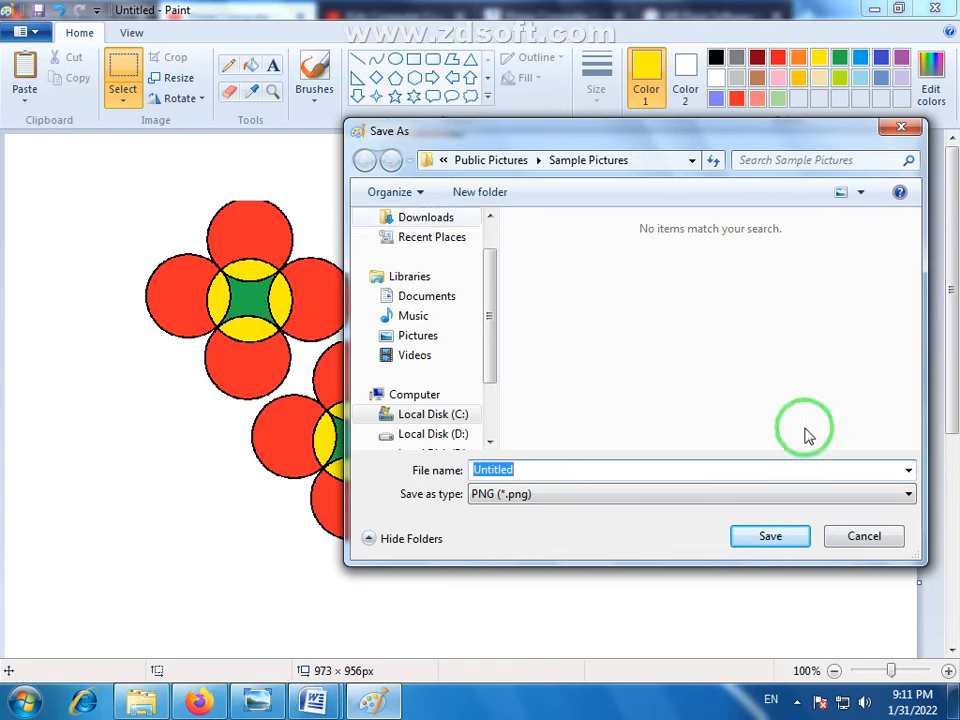
click(864, 537)
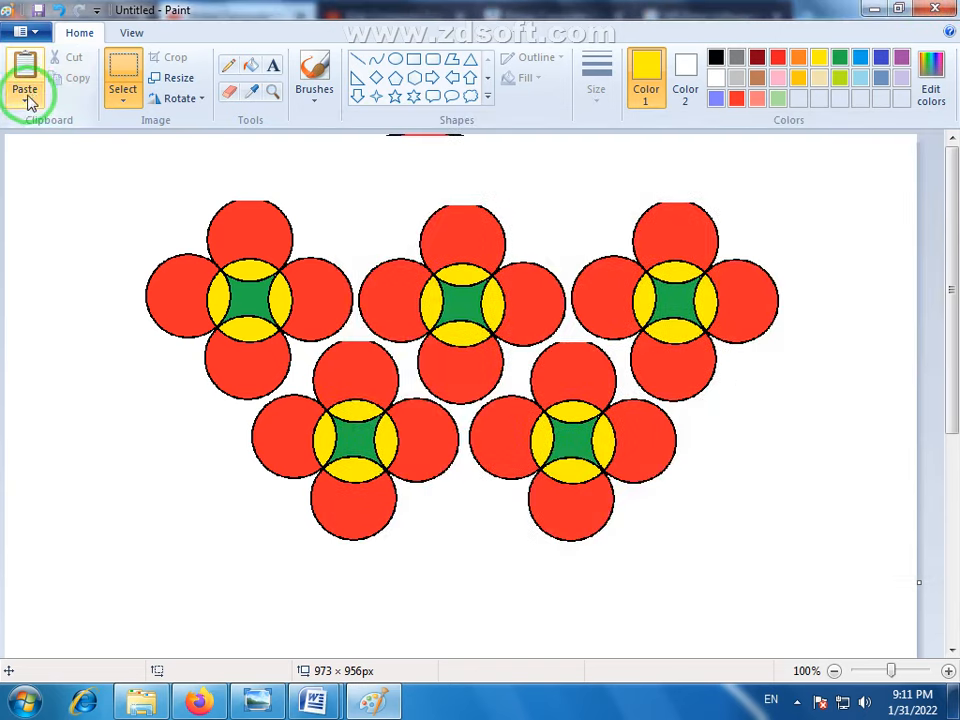
- Save the flower drawing to the Desktop as a JPEG picture named "Paint Ms"
click(33, 32)
mouse_move(69, 200)
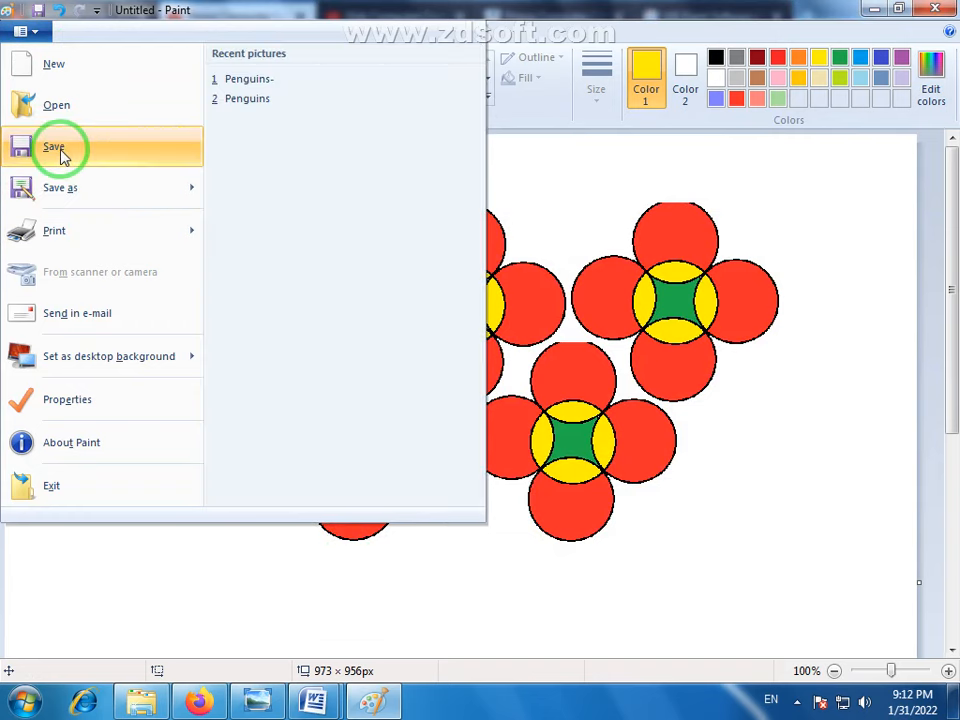
mouse_move(118, 200)
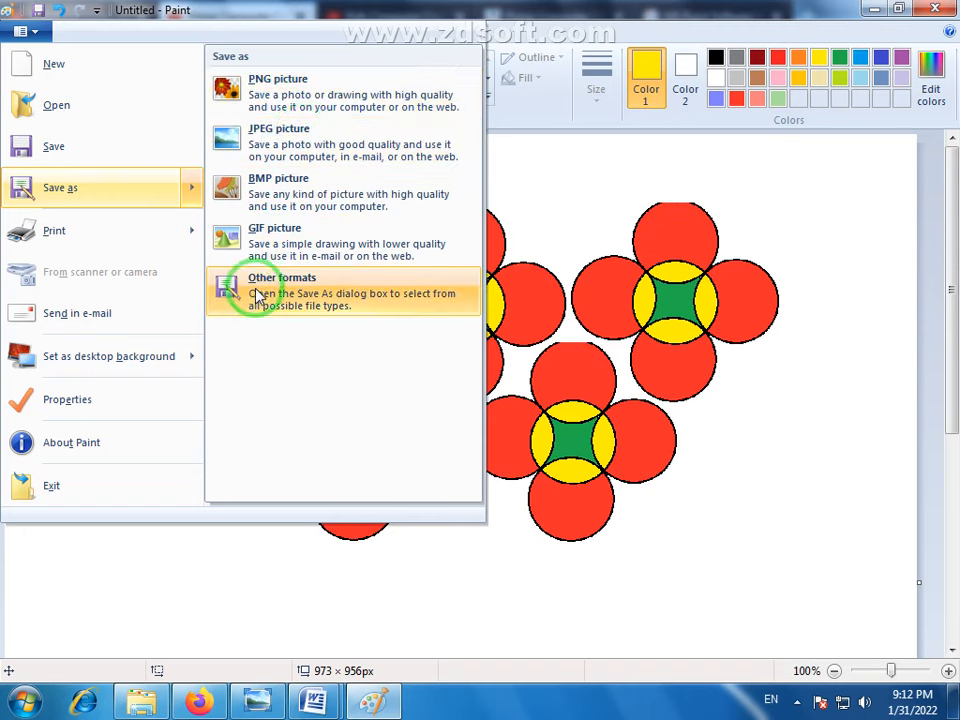
click(233, 140)
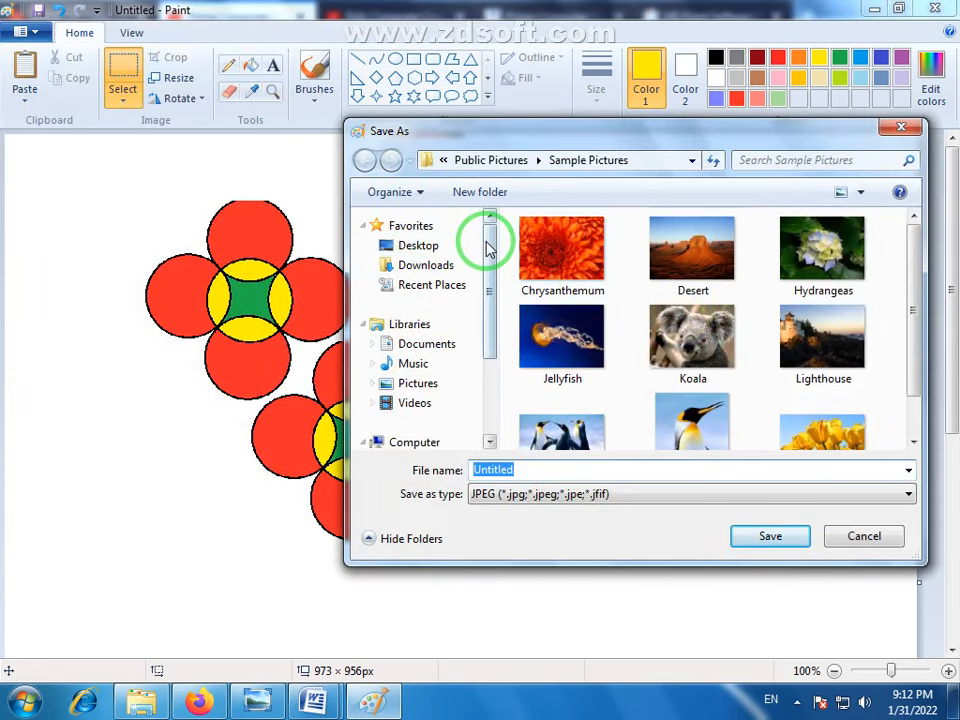
click(415, 245)
click(783, 533)
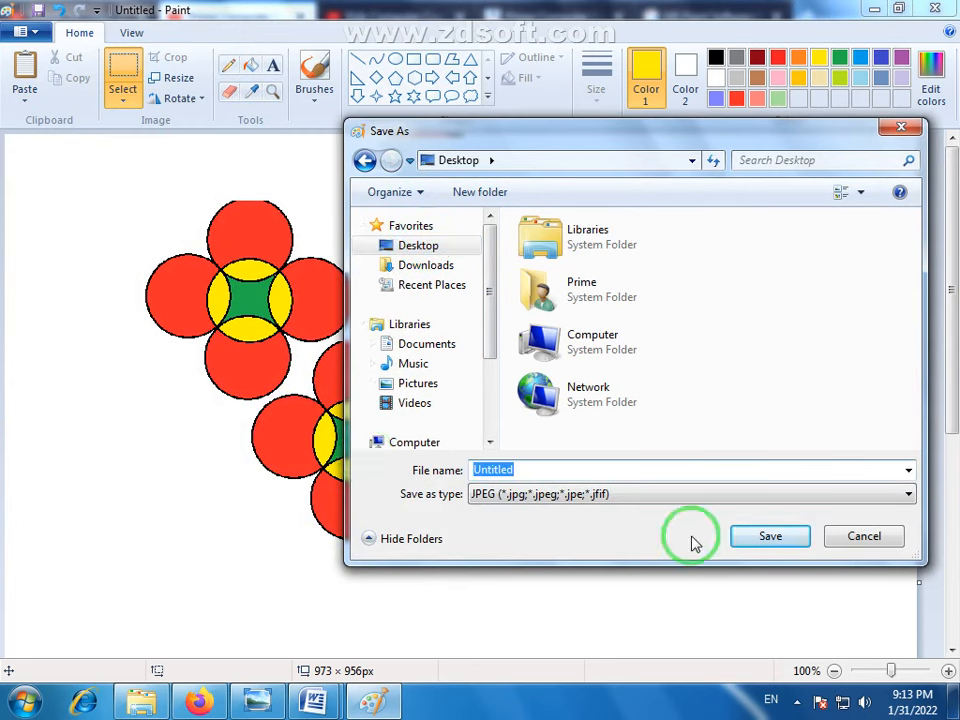
text(Paint Ms)
click(774, 543)
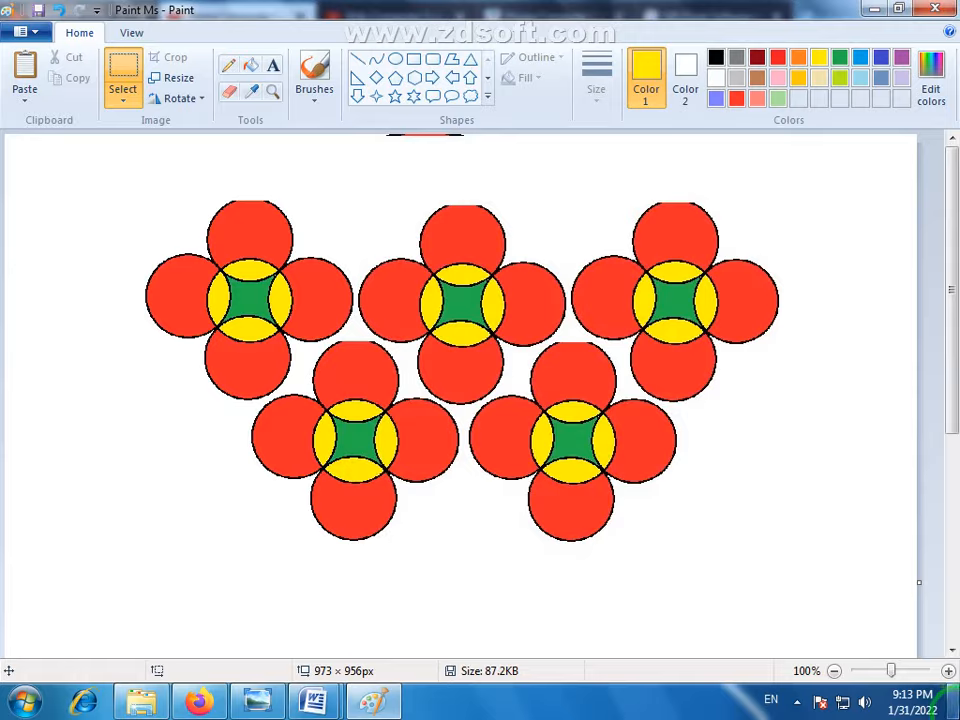
- Show the desktop, view the saved "Paint Ms" picture in Windows Photo Viewer, close it and return to Paint
click(953, 701)
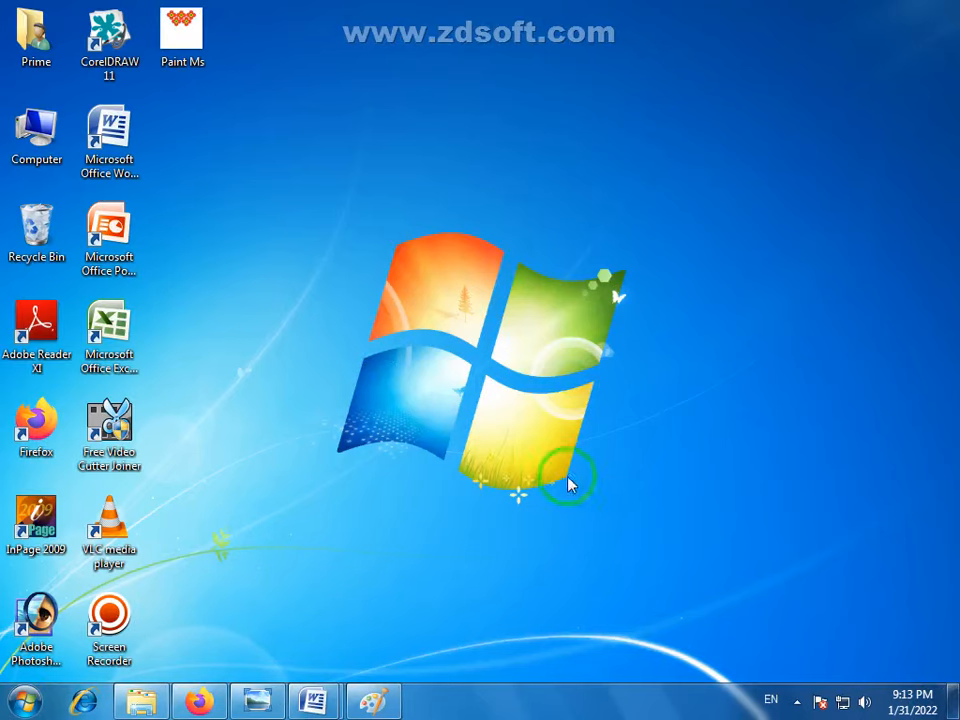
double_click(175, 38)
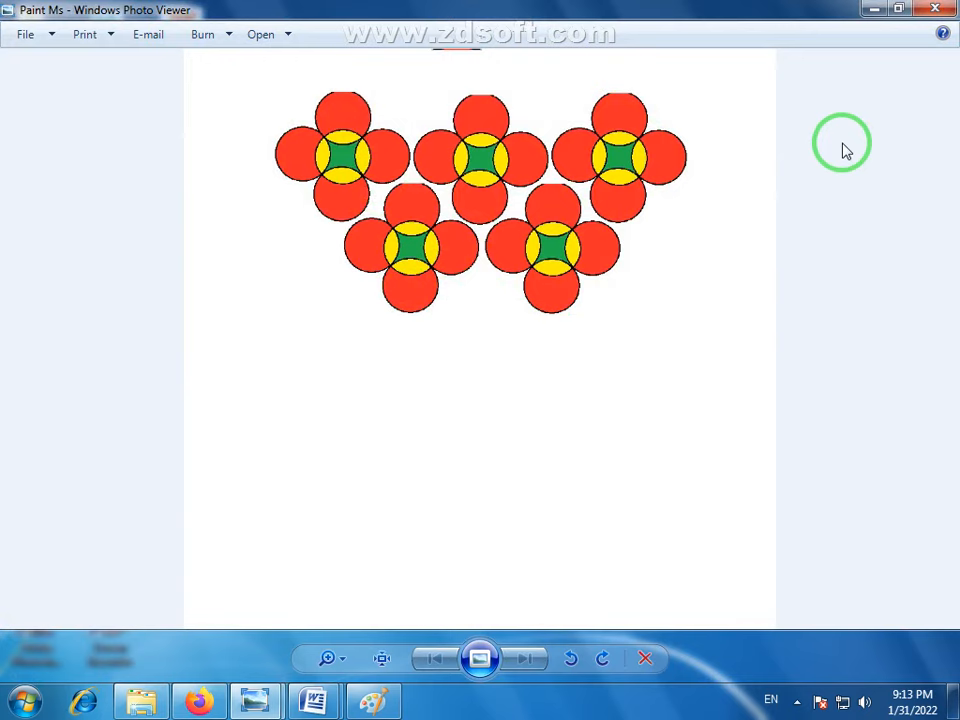
click(946, 12)
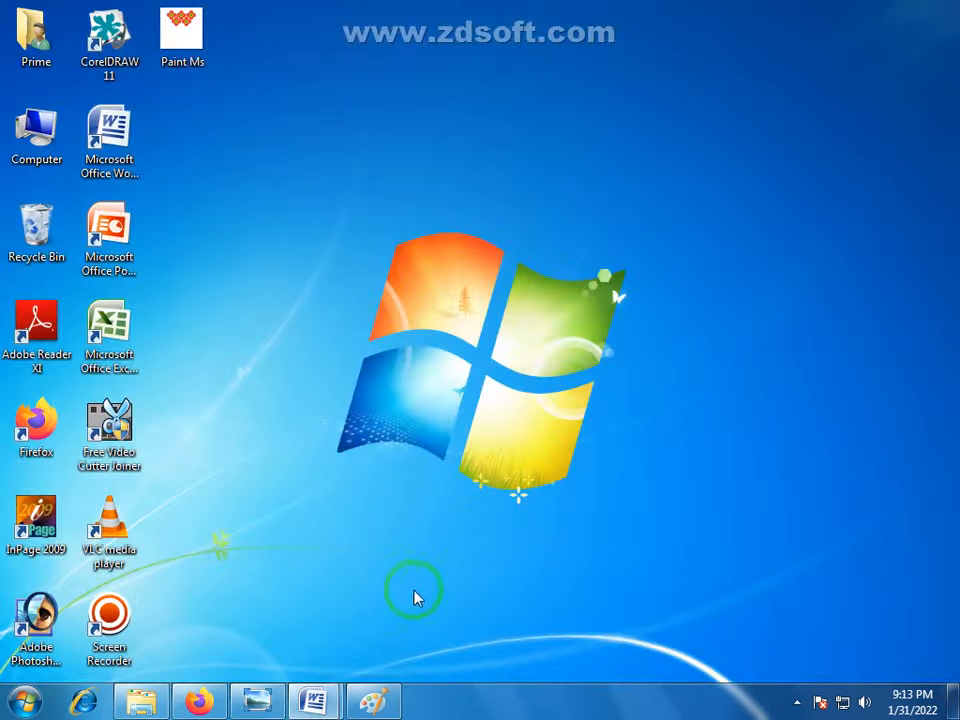
click(373, 700)
click(25, 100)
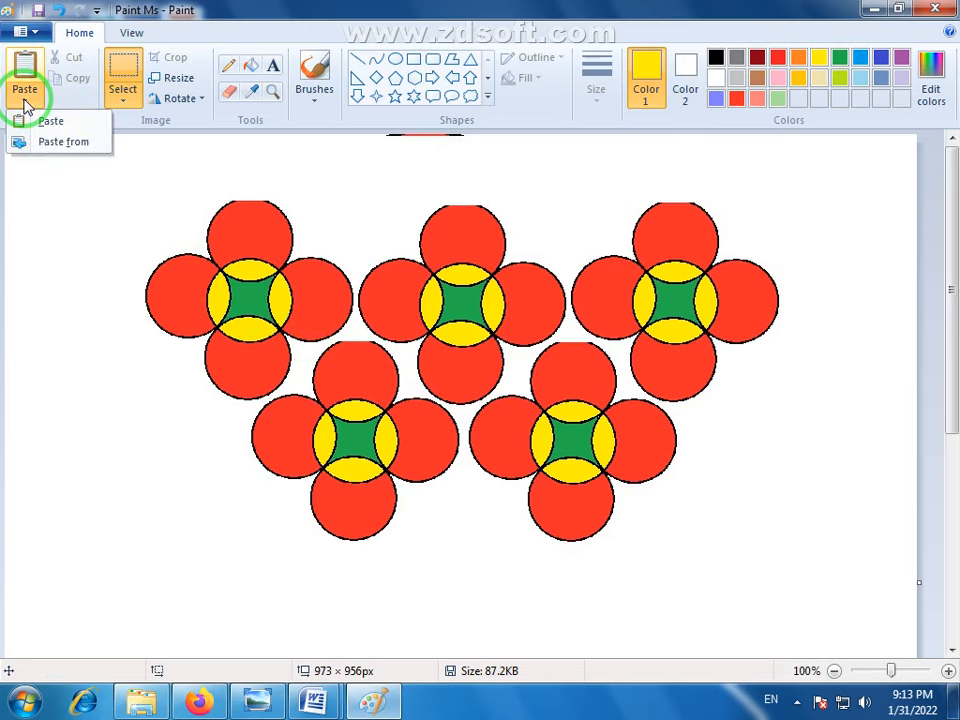
click(30, 33)
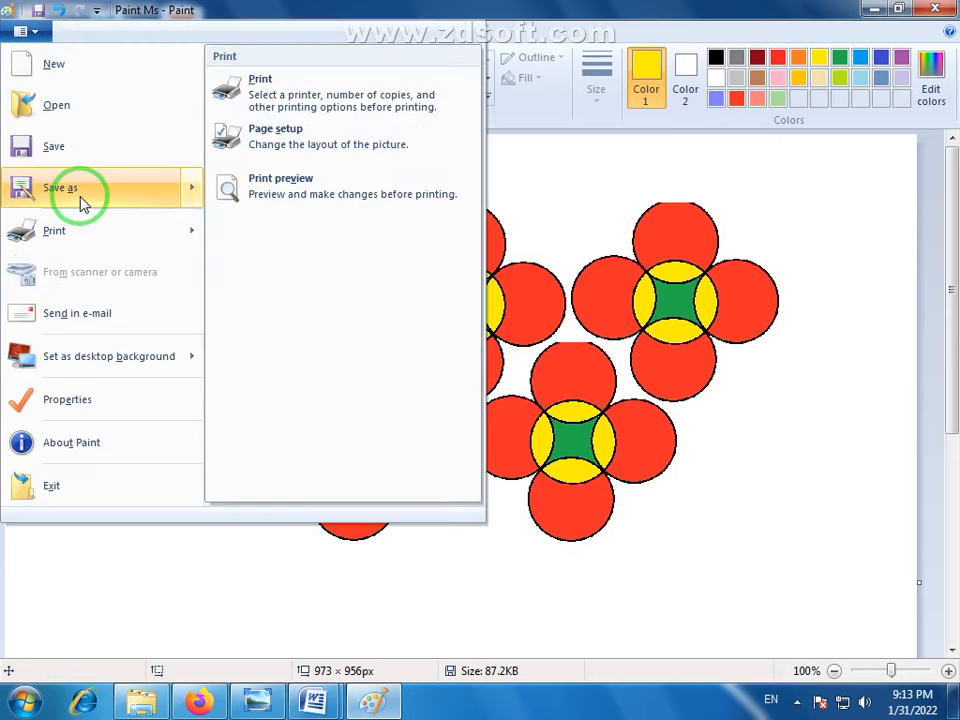
mouse_move(80, 187)
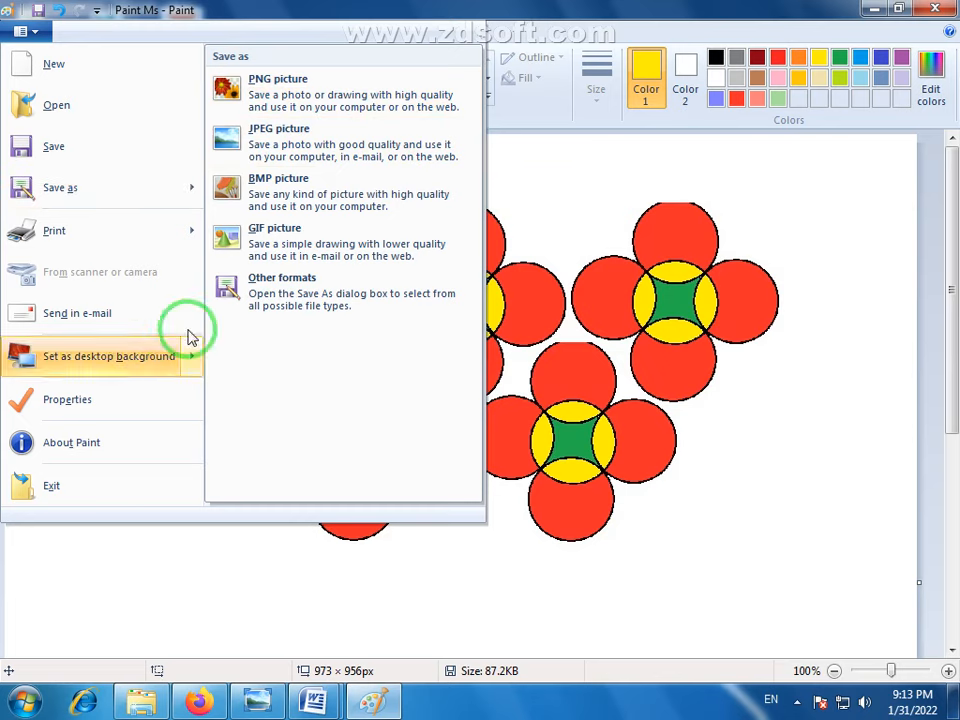
click(279, 91)
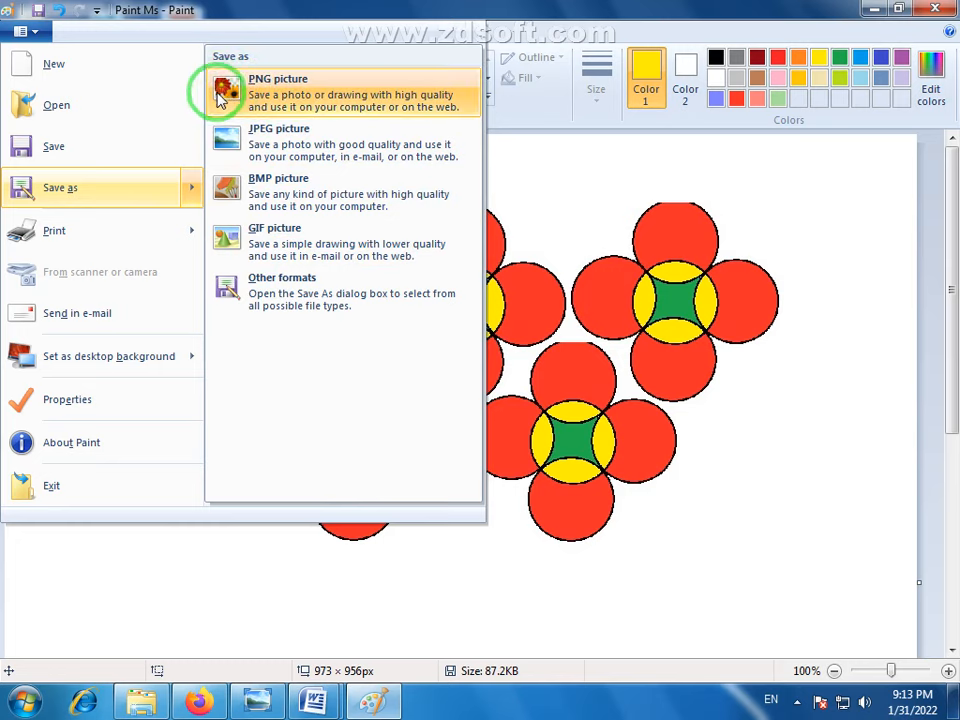
click(238, 88)
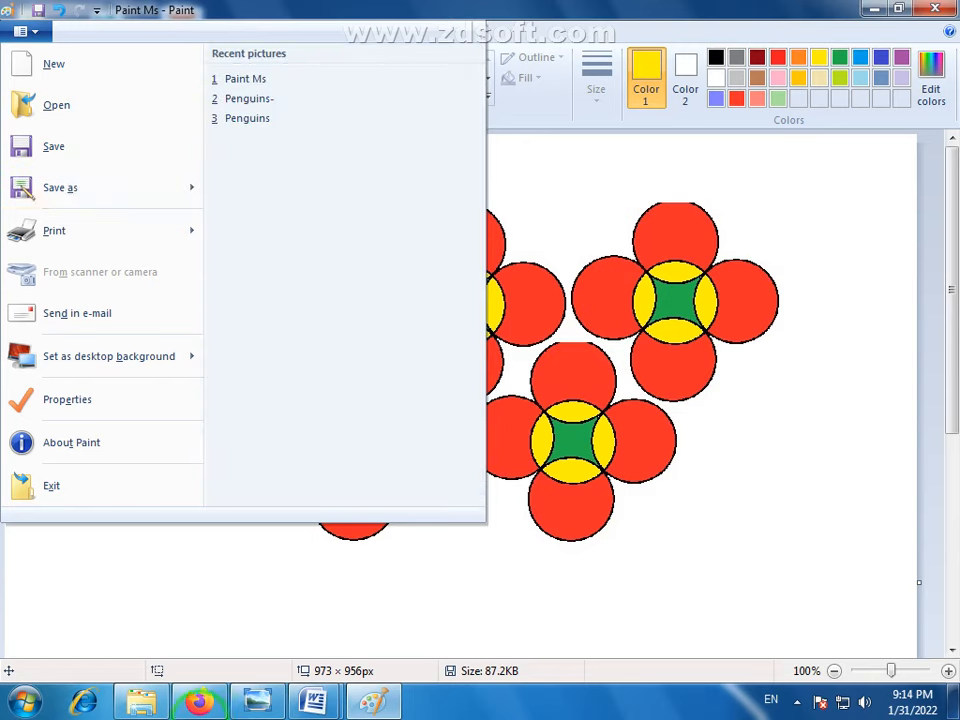
mouse_move(131, 242)
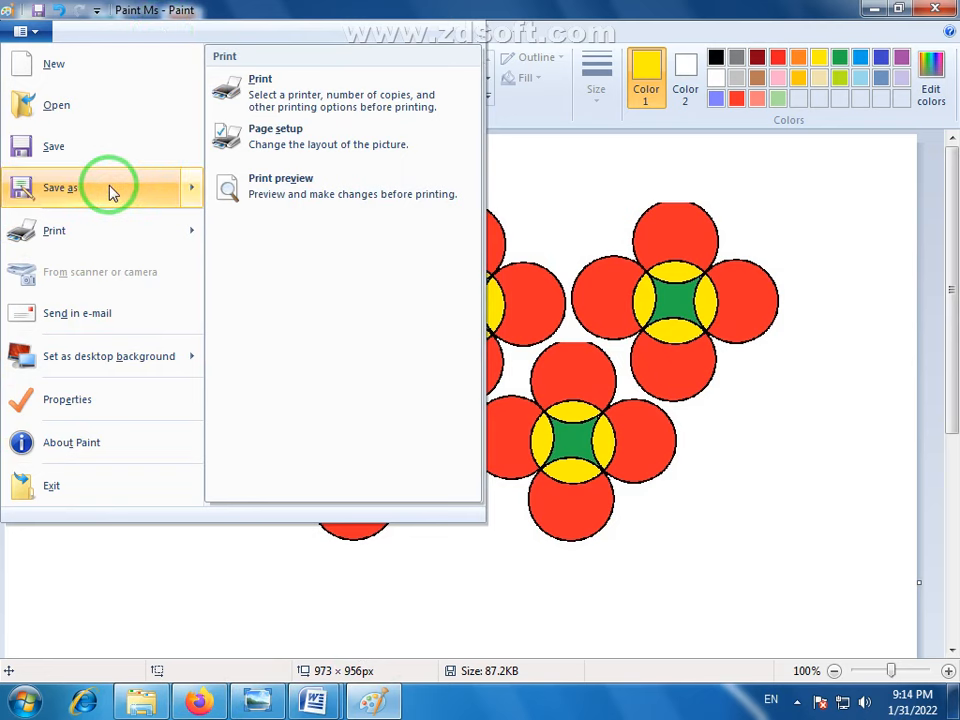
mouse_move(155, 192)
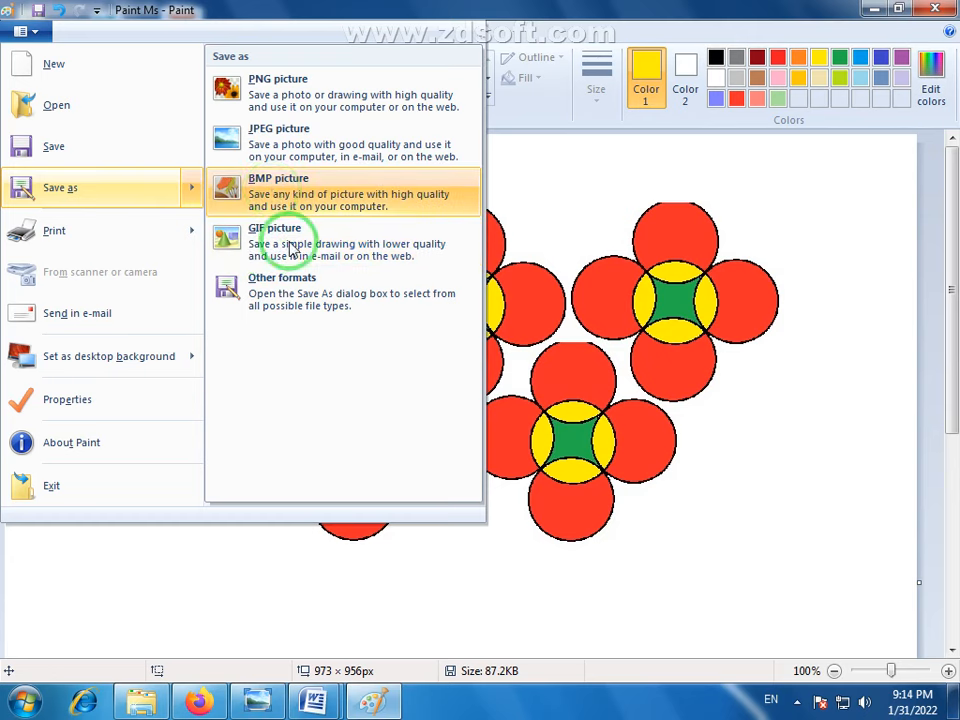
- Switch to Firefox and open the Prime Computer College blog (primecomputercollege.blogspot.com) from the top sites in a separate tab
click(199, 702)
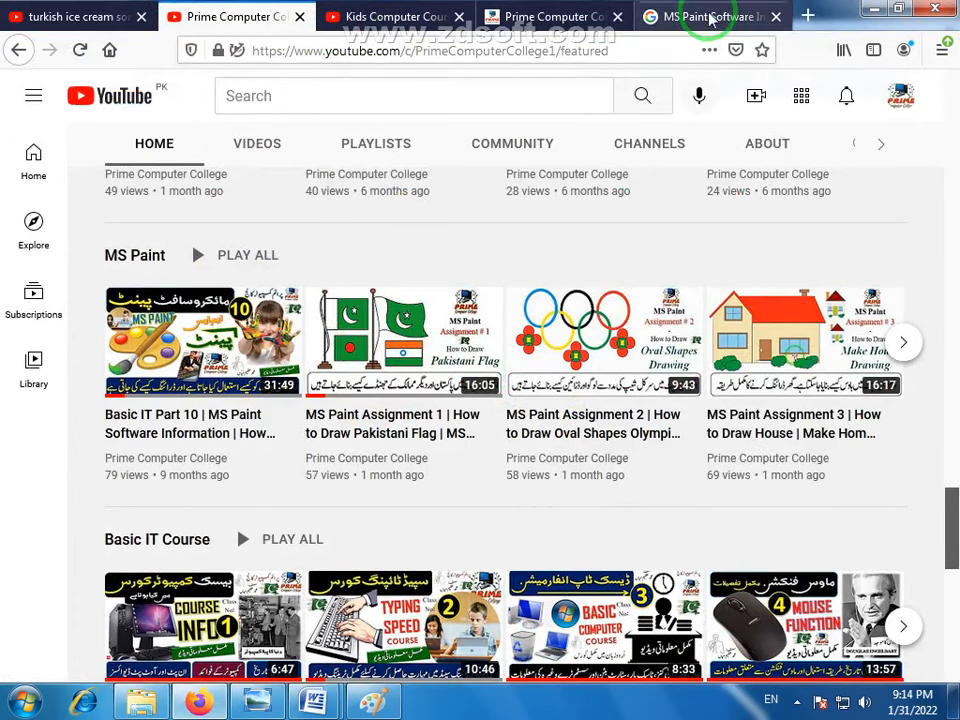
click(808, 16)
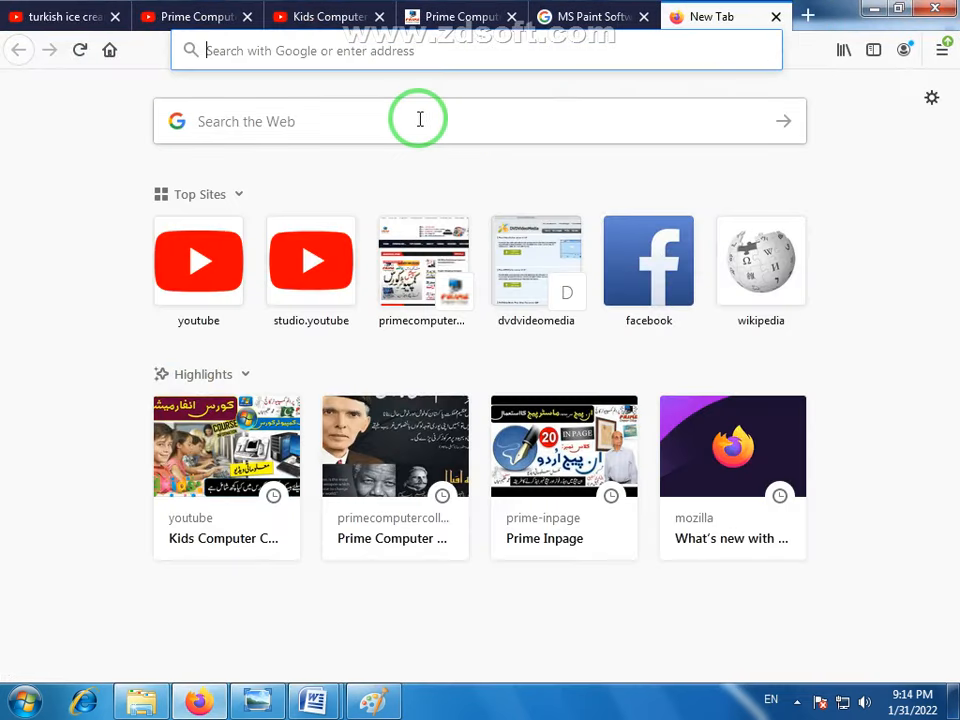
right_click(444, 283)
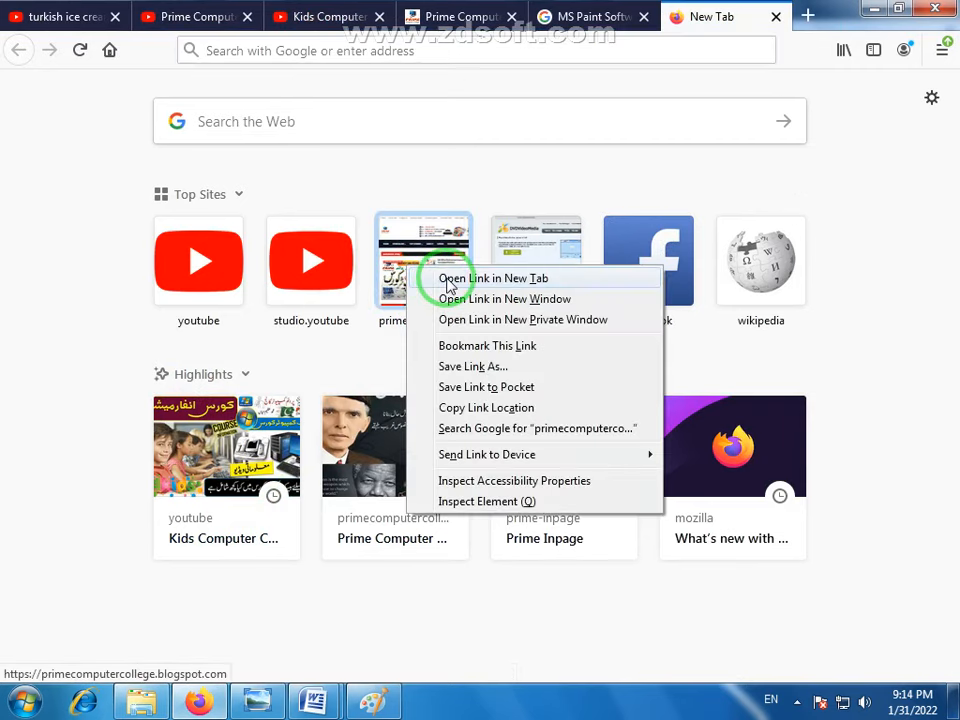
click(493, 278)
click(714, 17)
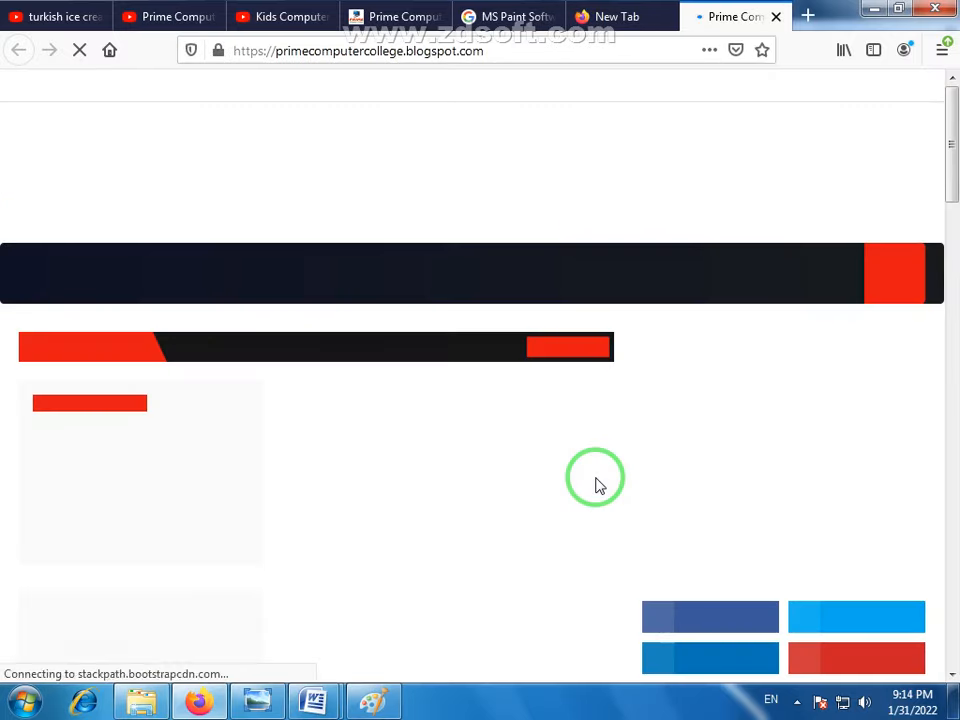
- Look through the blog's home page, open the author's Blogger profile and view the list of blogs
scroll(921, 360, down, 15)
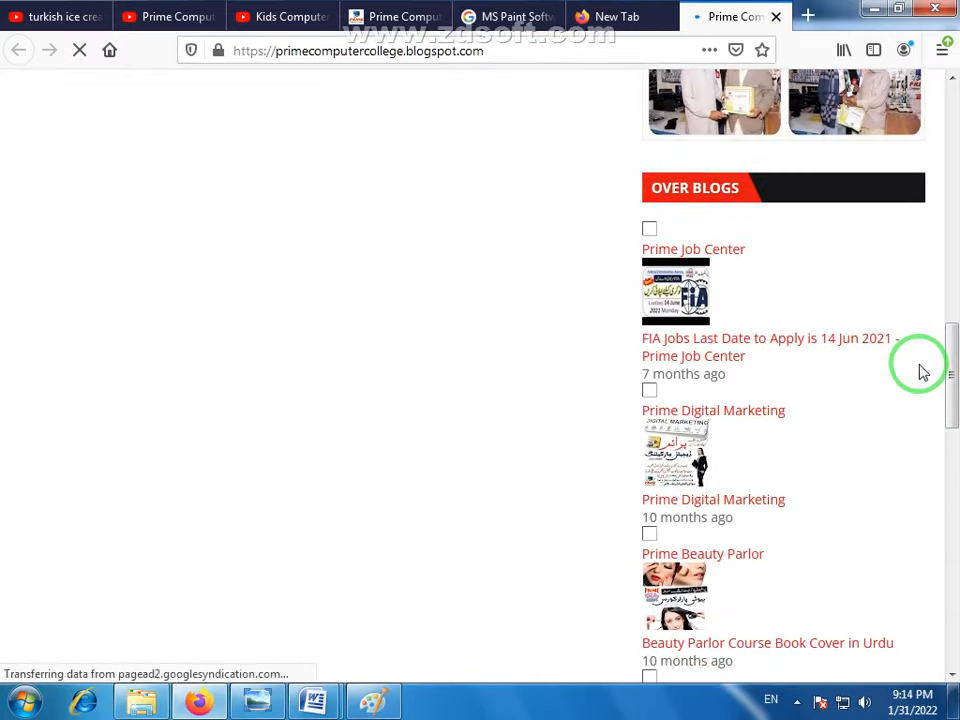
scroll(921, 372, down, 10)
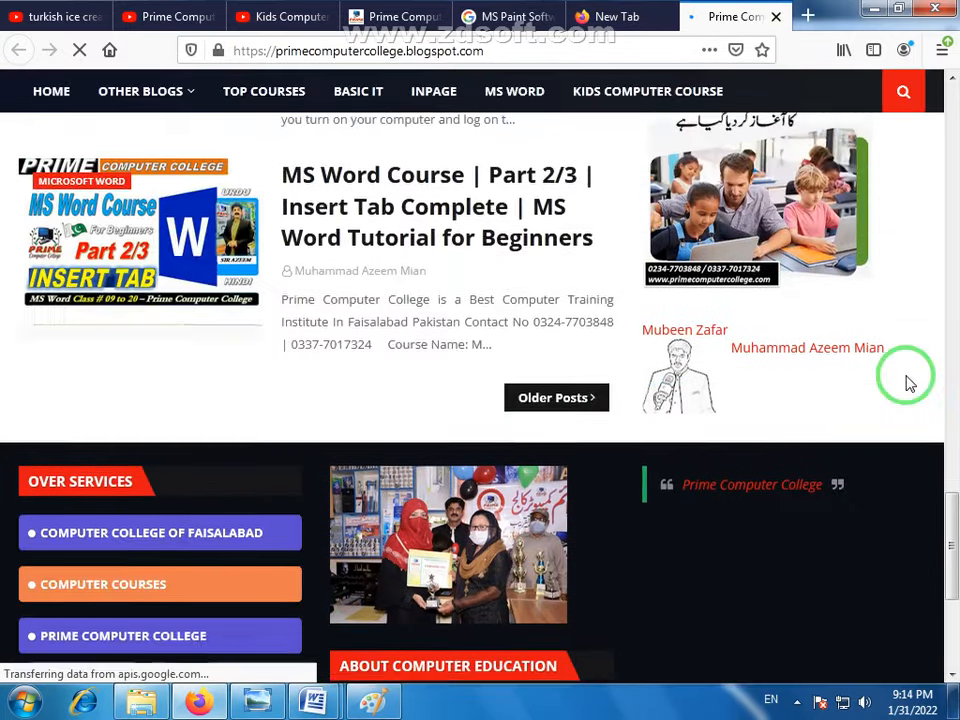
scroll(906, 380, up, 3)
scroll(797, 465, down, 2)
scroll(518, 311, up, 5)
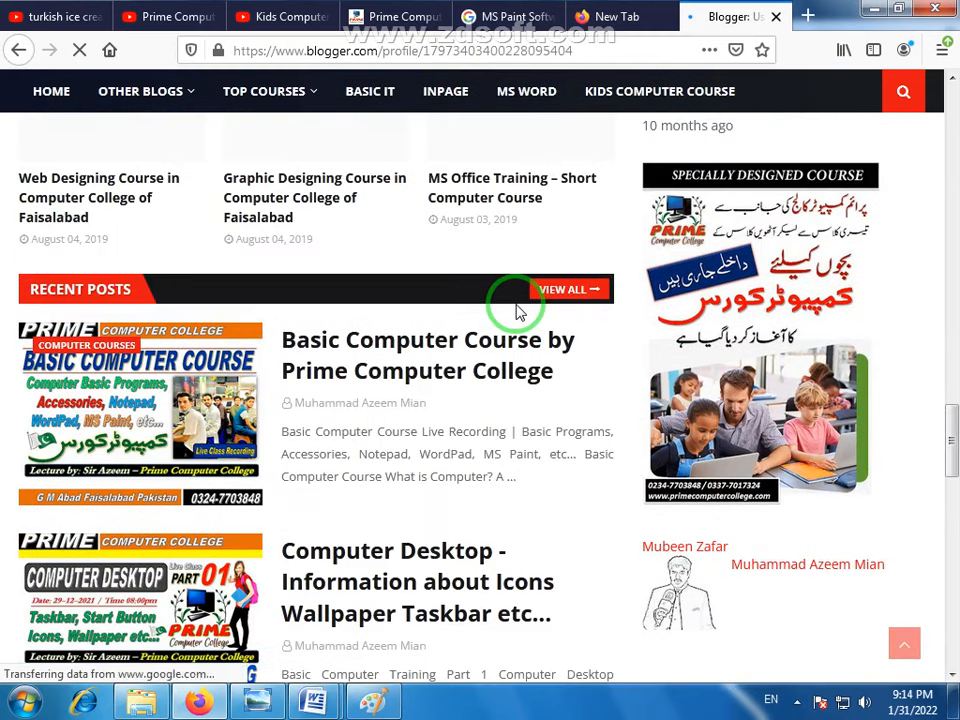
scroll(514, 289, down, 4)
scroll(450, 292, up, 2)
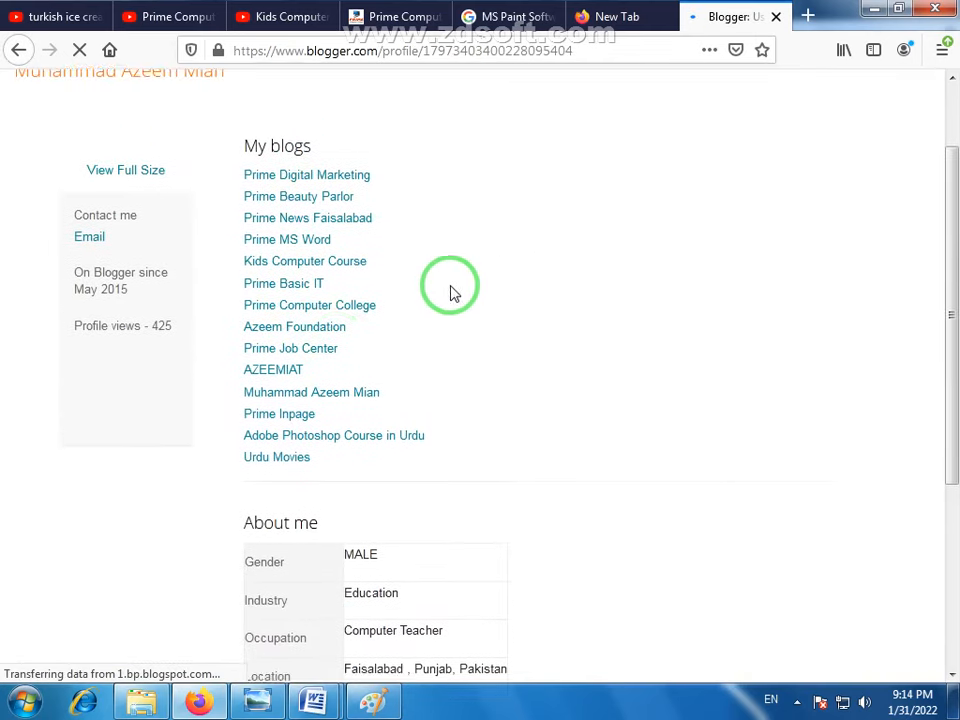
- Open the author's personal blog from the profile's blog list and look through its home page to the horse rider picture
click(316, 394)
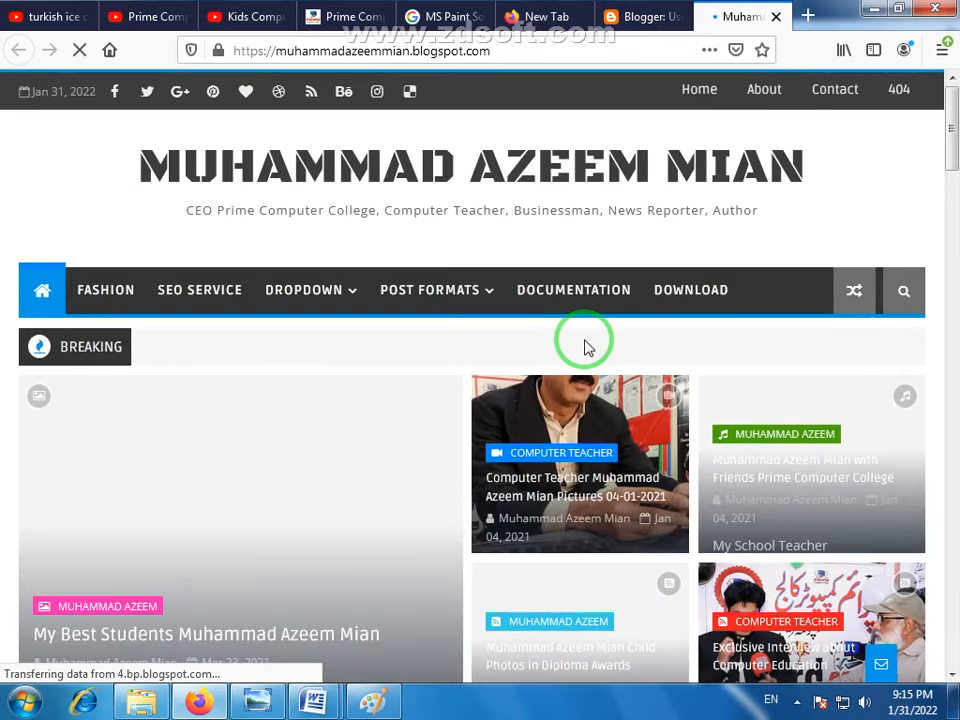
scroll(574, 343, down, 5)
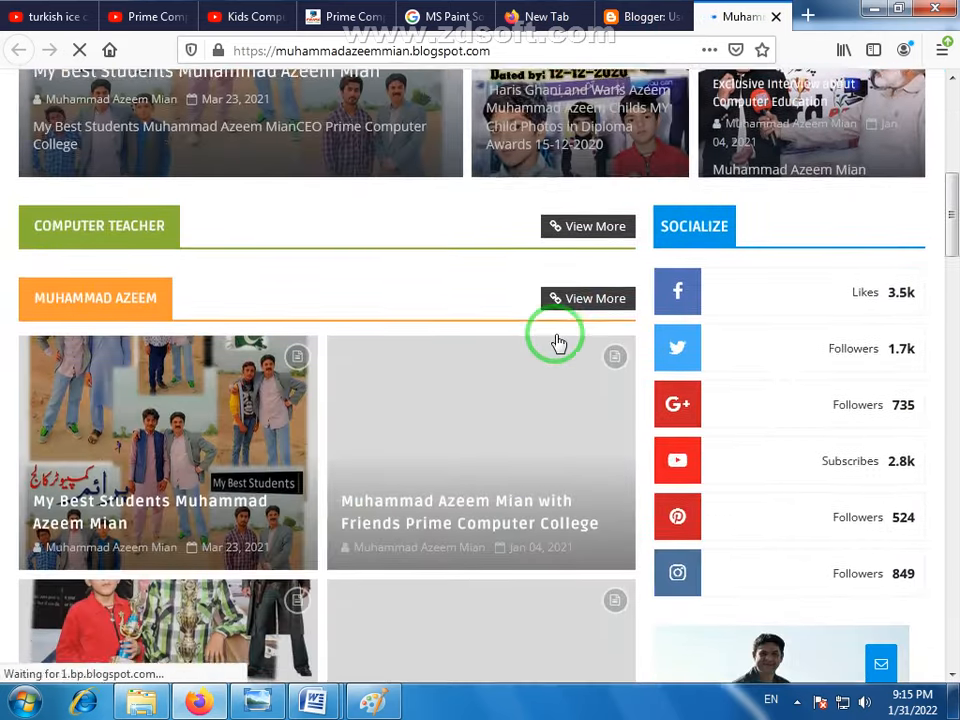
scroll(558, 343, down, 5)
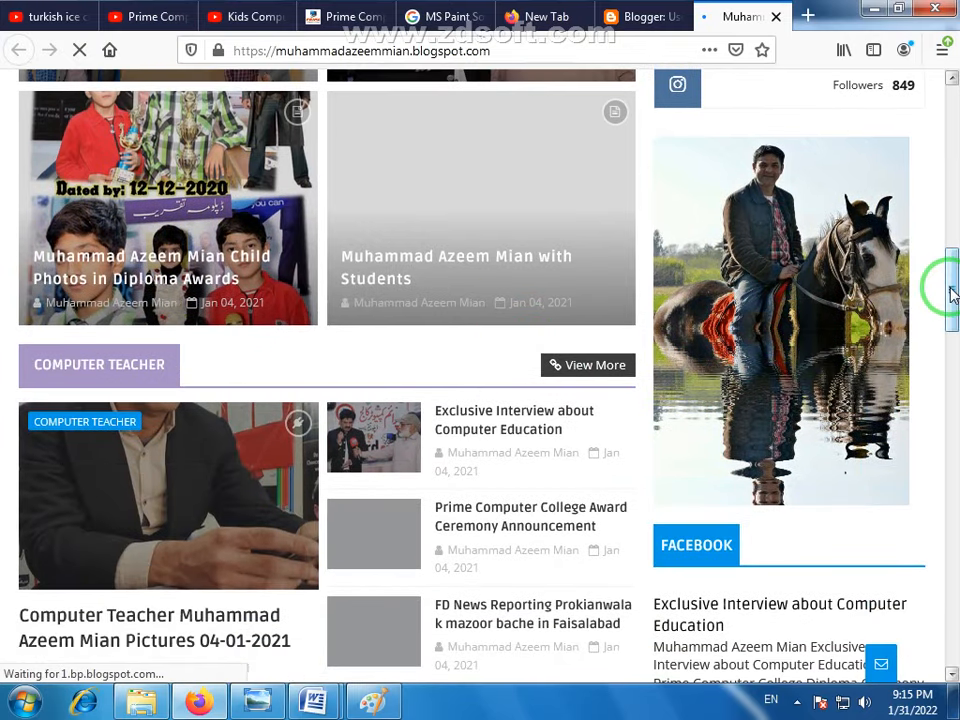
mouse_move(952, 291)
mouse_down()
mouse_move(952, 316)
mouse_move(952, 290)
mouse_up()
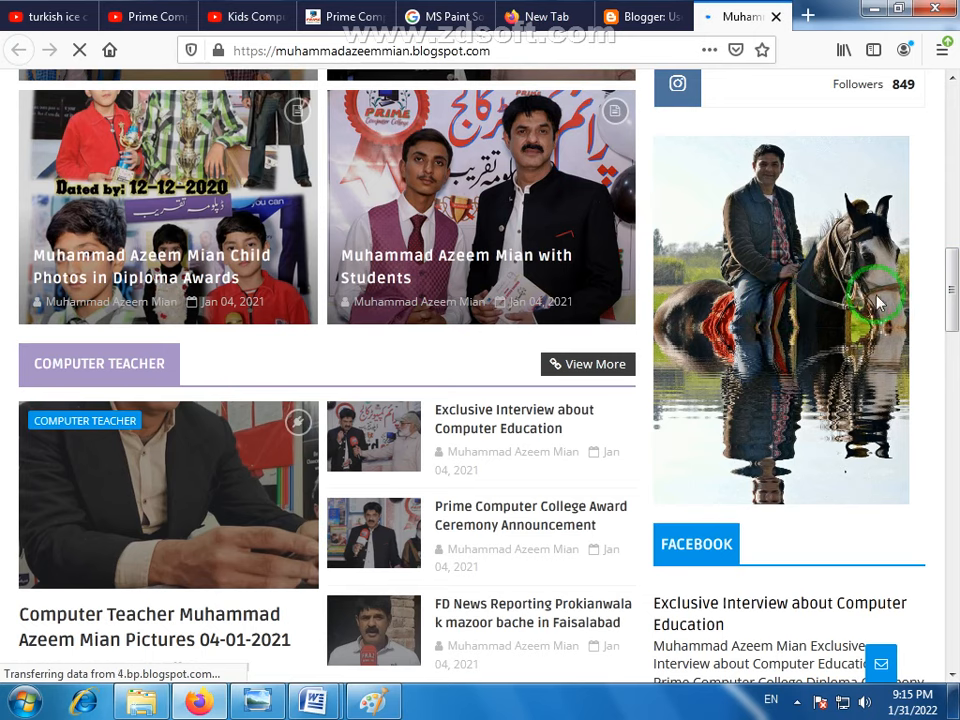
- Switch to Paint and look at the GIF picture option among the Save as formats
click(366, 706)
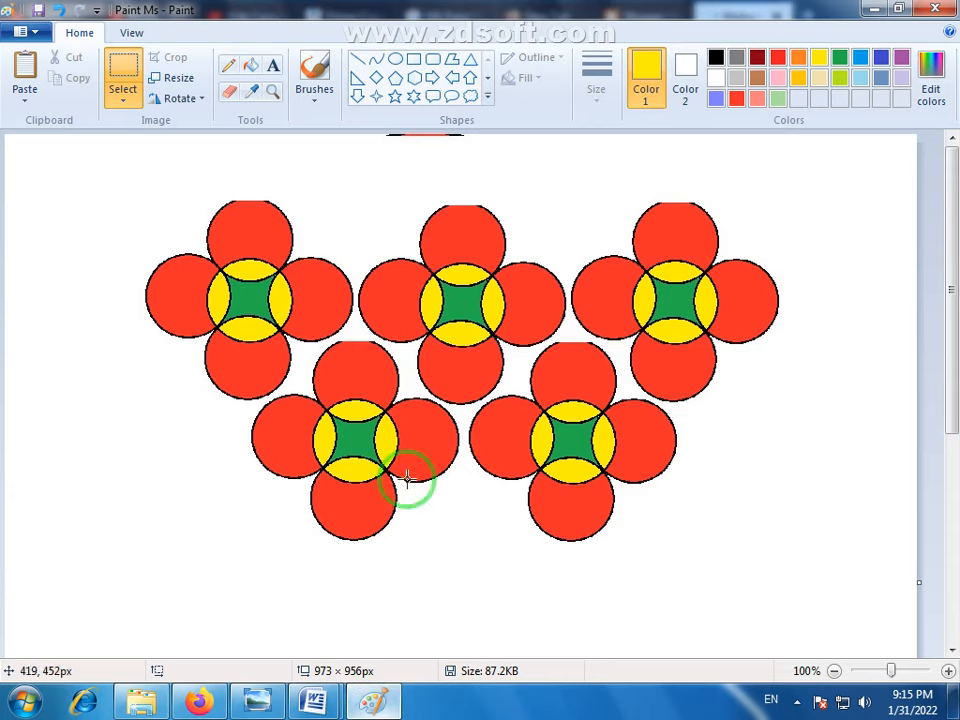
click(40, 32)
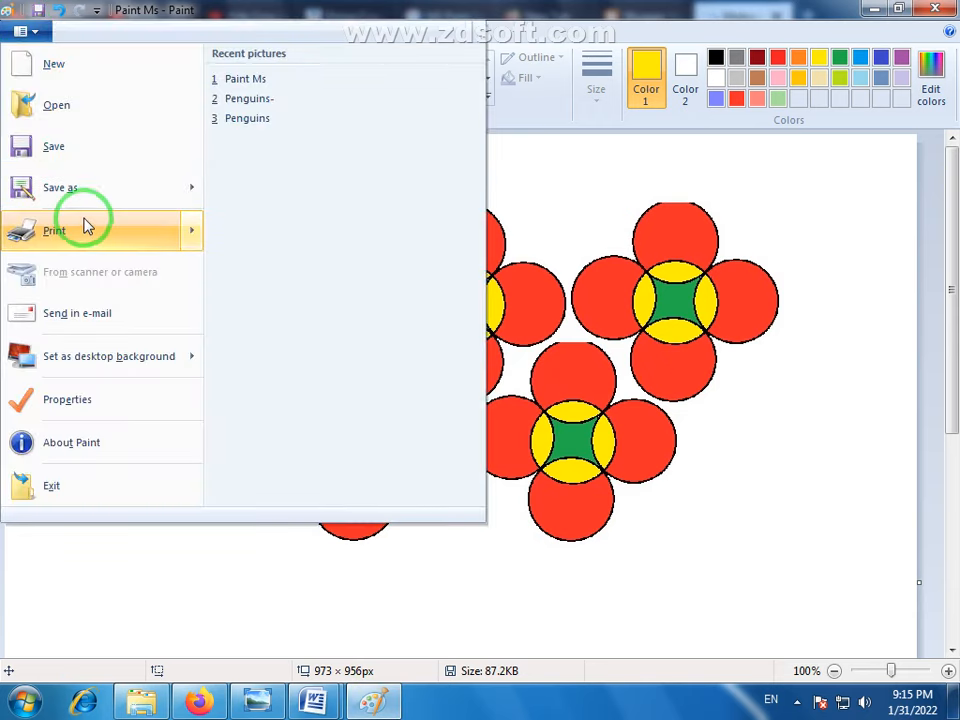
mouse_move(94, 195)
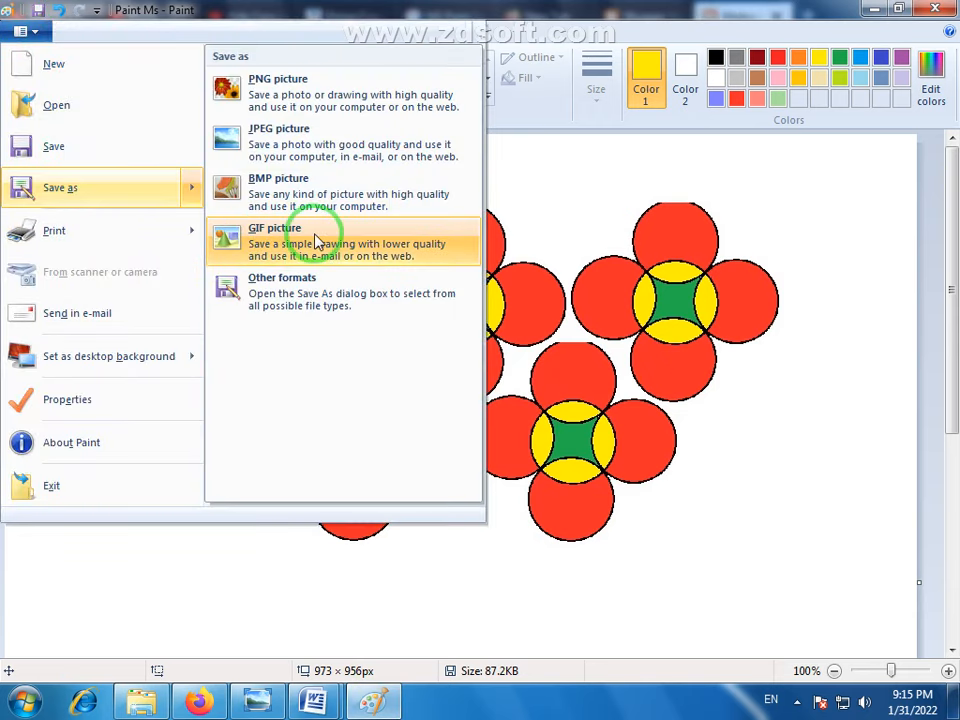
- Return to the blog in Firefox and save the horse-and-water-reflection picture to the Desktop
click(210, 700)
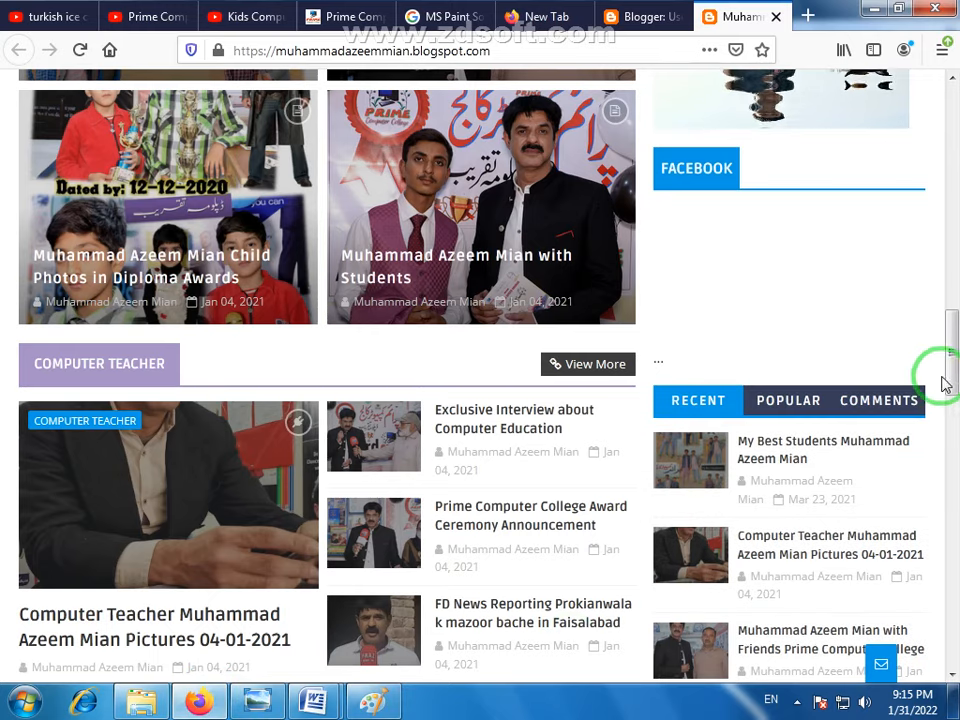
scroll(943, 386, up, 5)
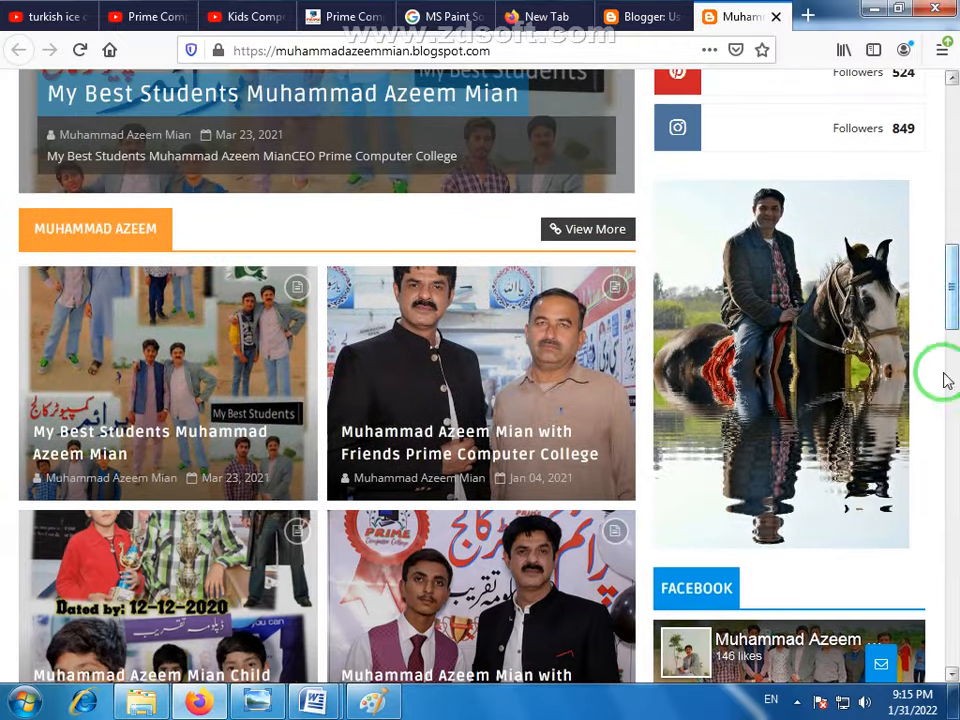
right_click(782, 391)
click(814, 443)
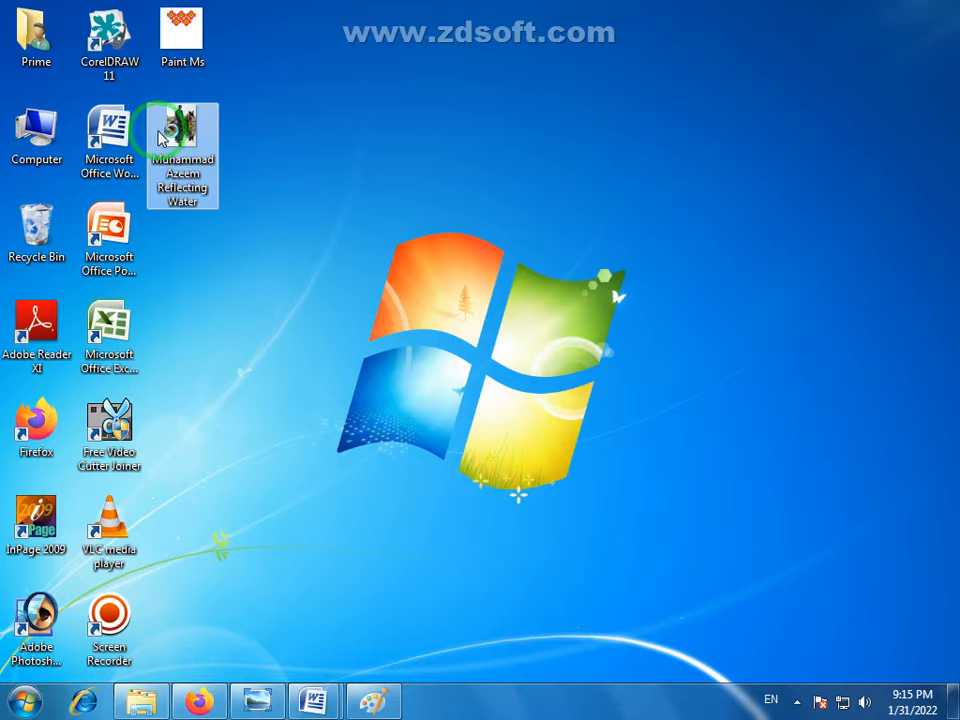
- View the saved water-reflection GIF from the Desktop in Internet Explorer, postponing the browser setup and maximizing the window
double_click(199, 154)
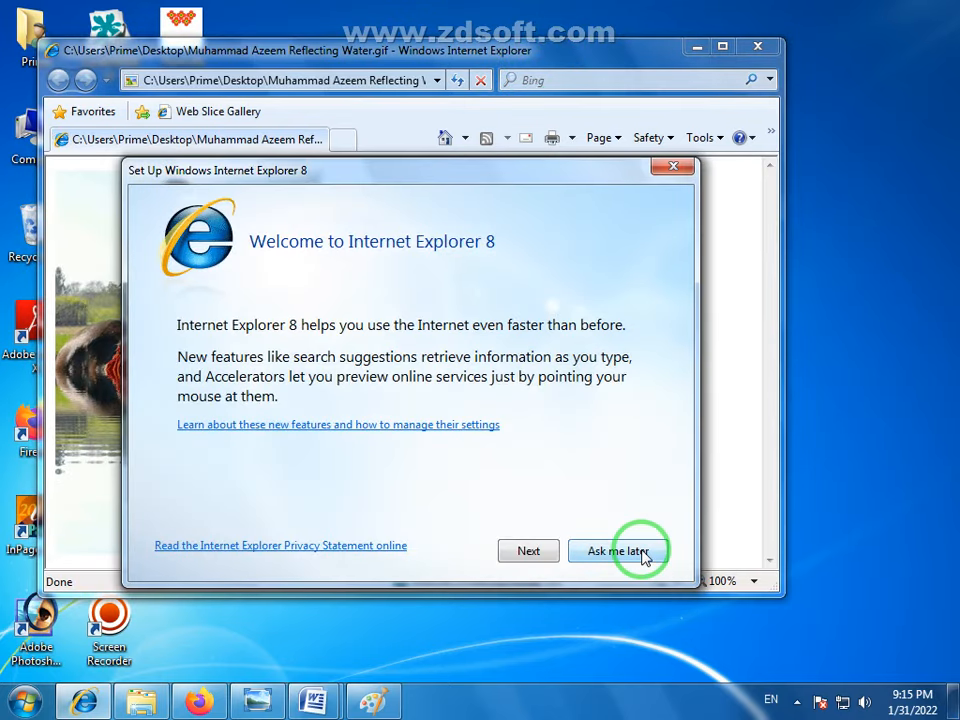
click(636, 552)
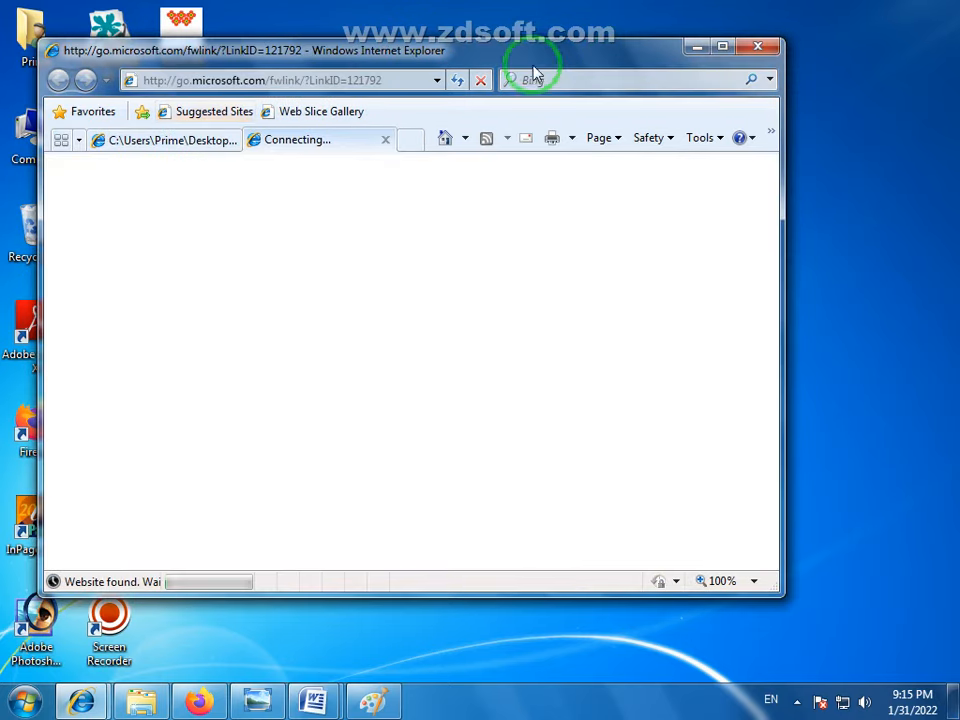
click(211, 146)
double_click(567, 50)
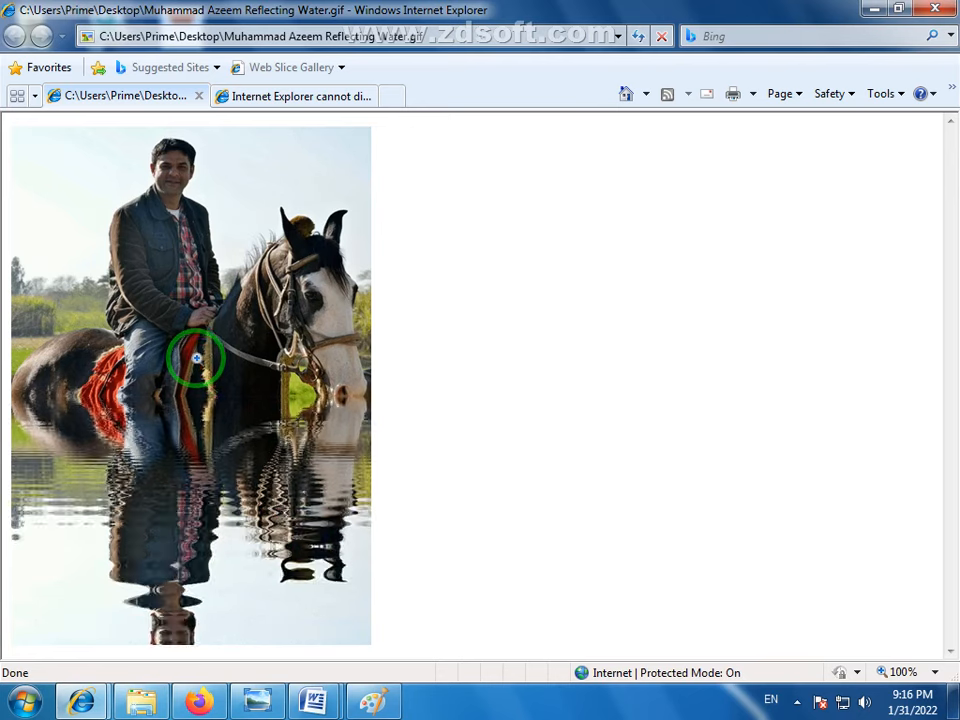
- Switch to Paint and examine the PNG, JPEG, BMP and GIF formats available for saving the drawing
click(373, 702)
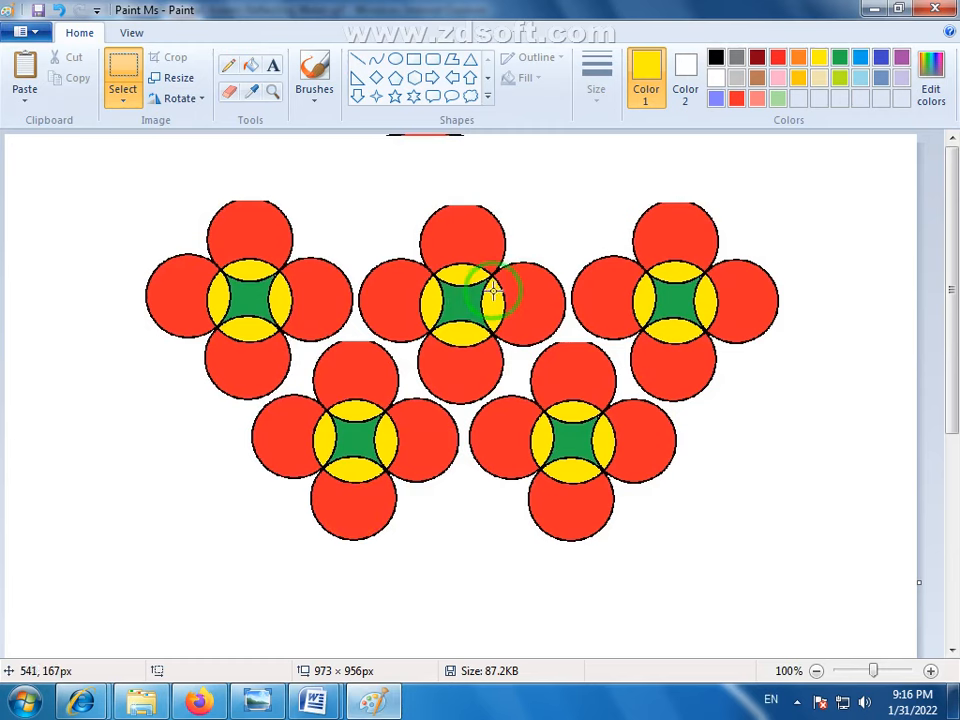
click(45, 33)
mouse_move(58, 186)
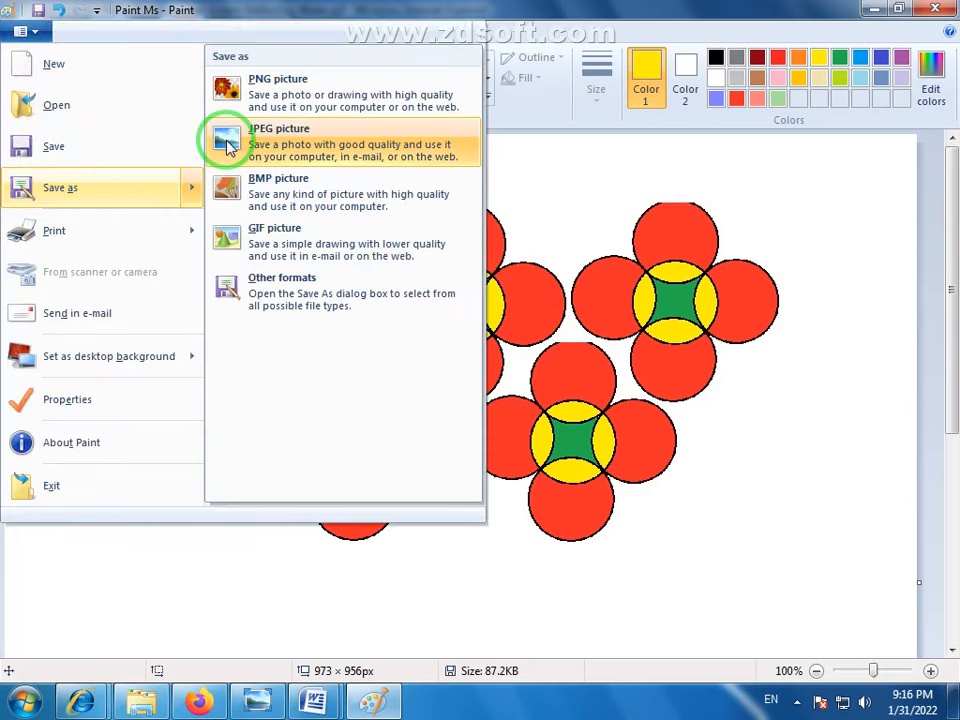
click(540, 408)
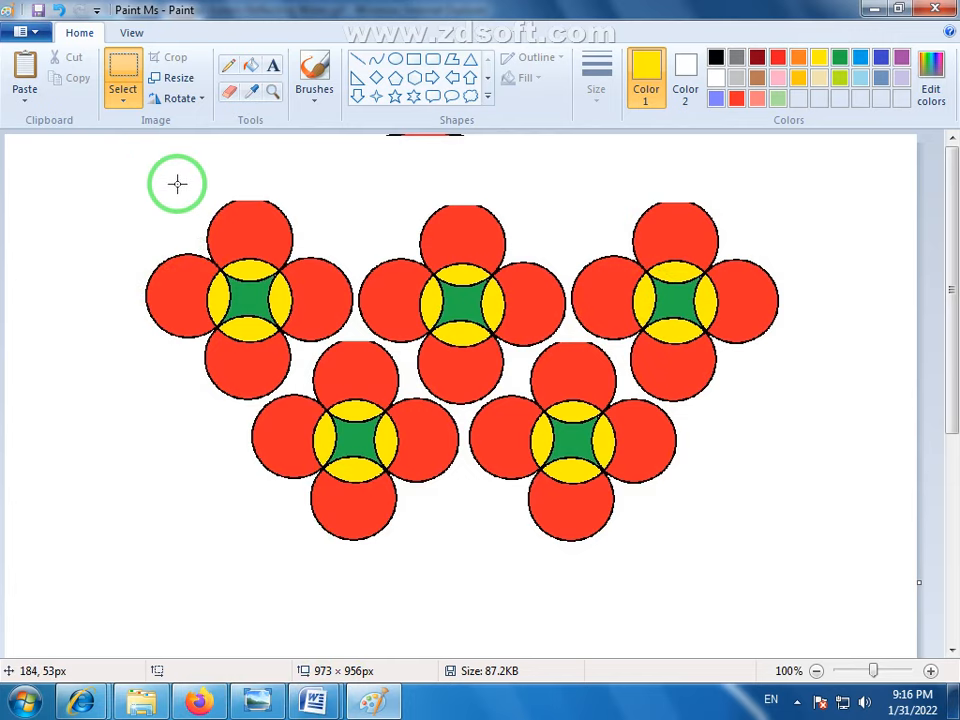
click(30, 102)
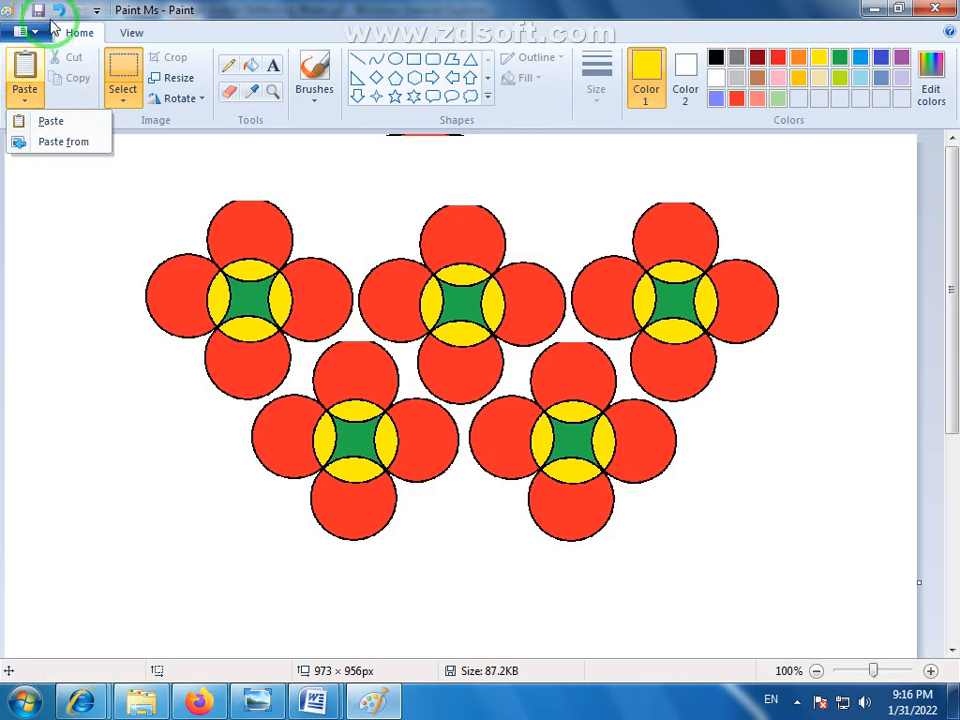
click(32, 31)
mouse_move(43, 193)
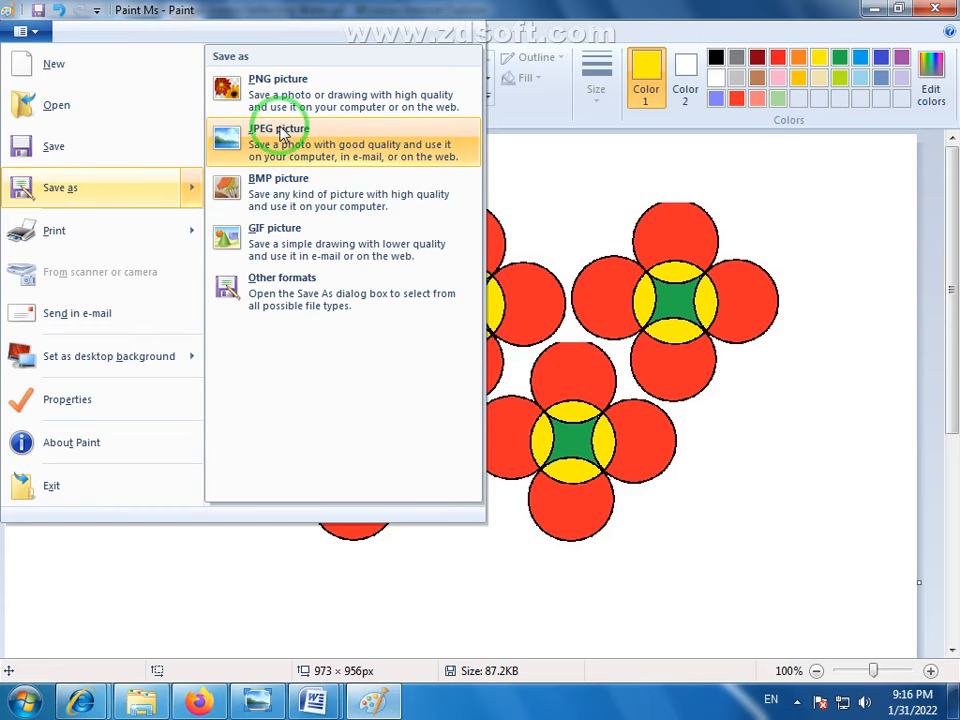
click(595, 380)
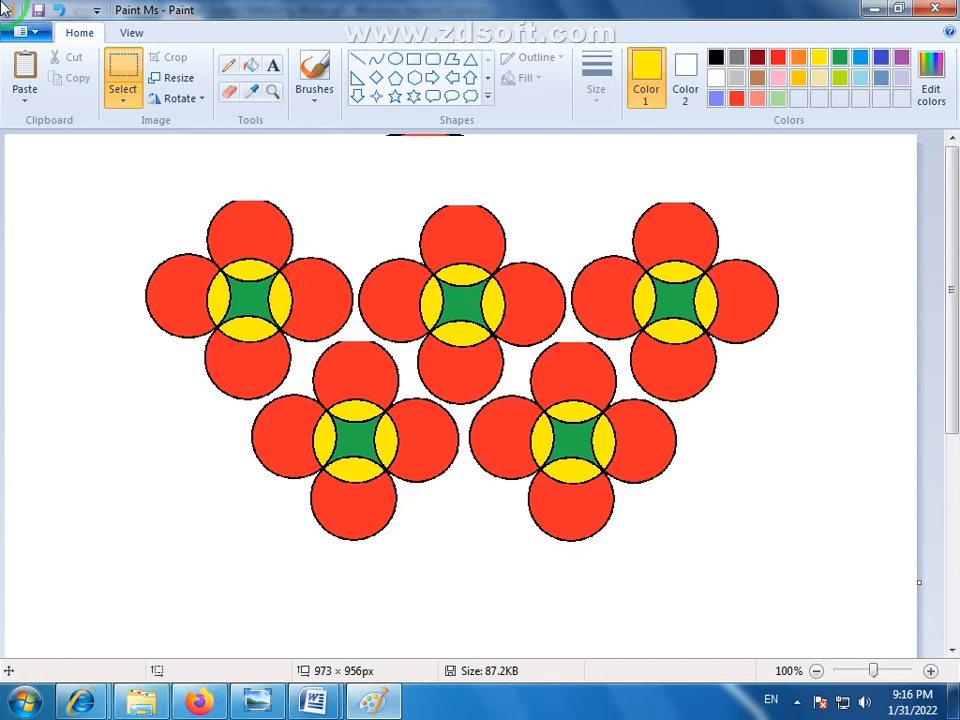
- Show the print preview of the flower drawing
click(30, 31)
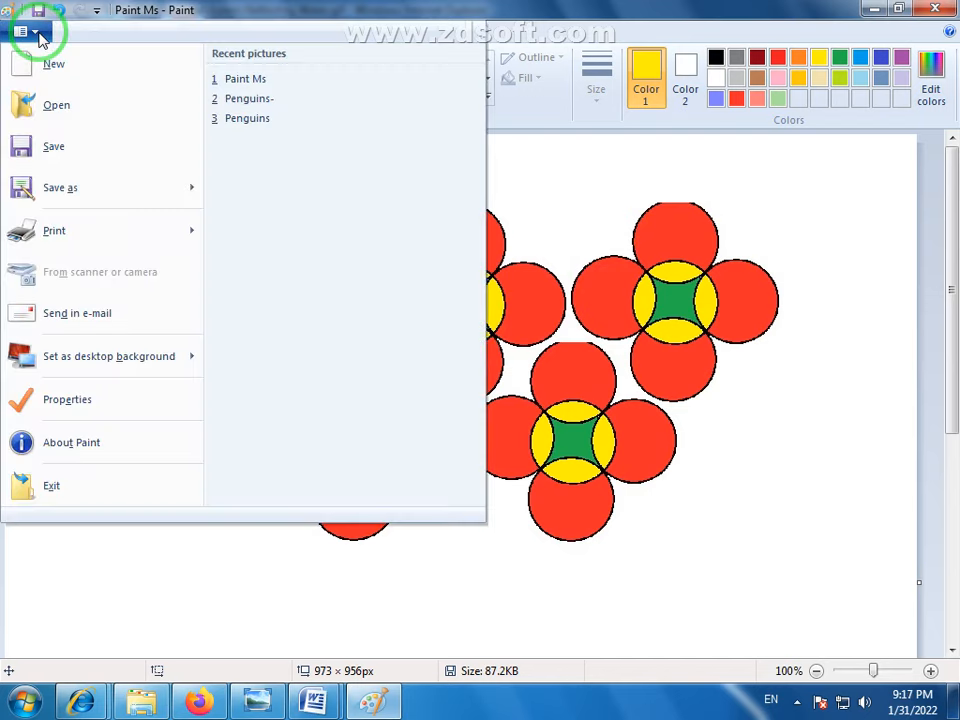
click(74, 194)
mouse_move(68, 250)
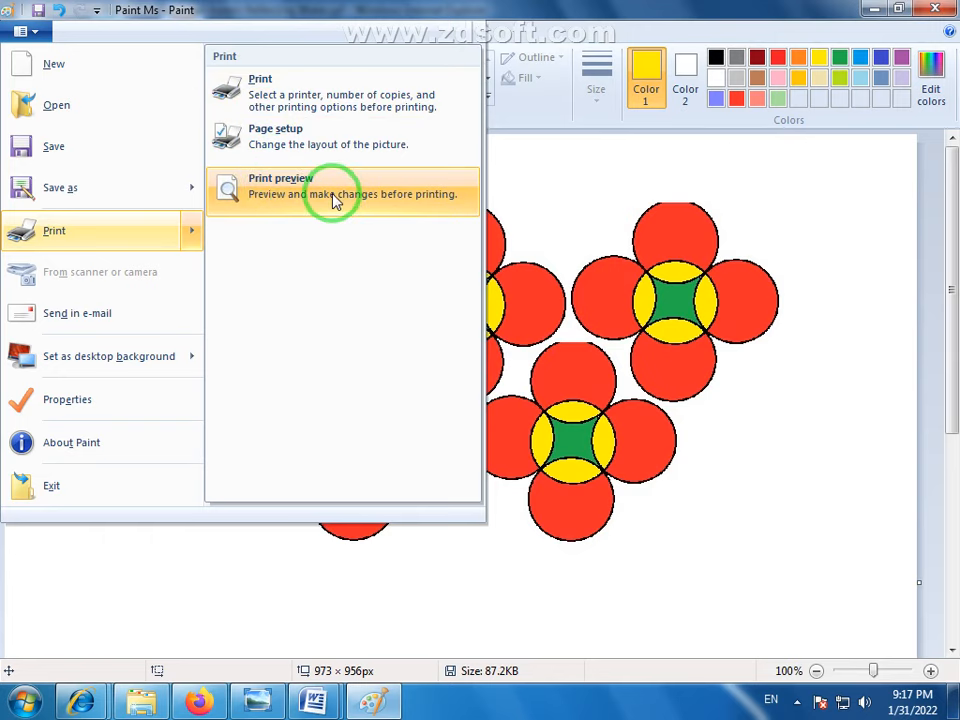
click(281, 188)
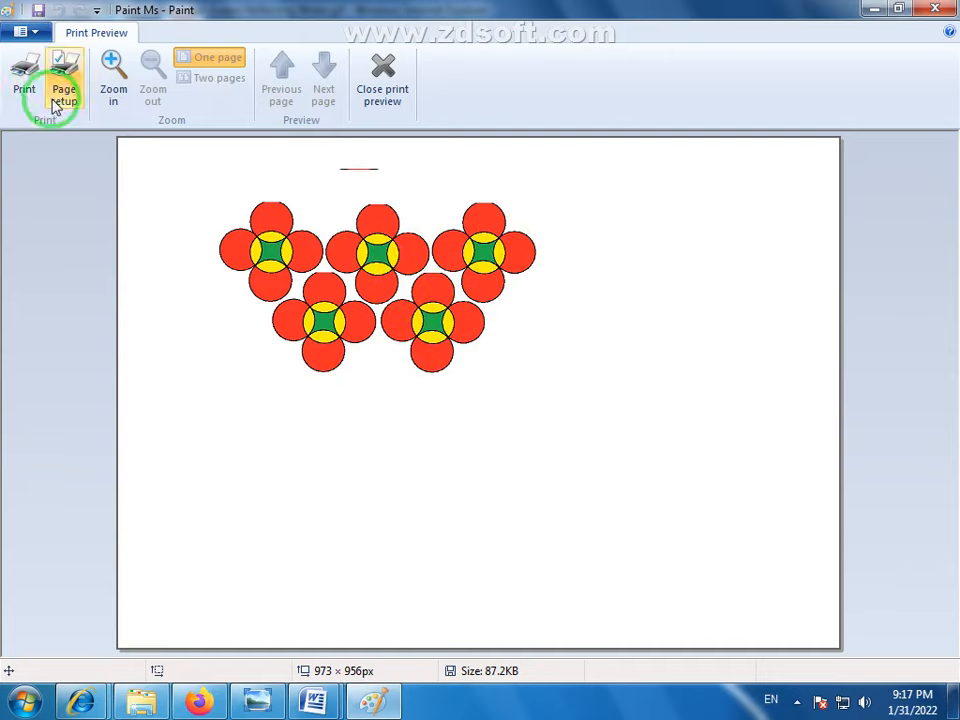
- Look at the page setup's paper sizes, cancel the page setup and close the print preview
click(60, 64)
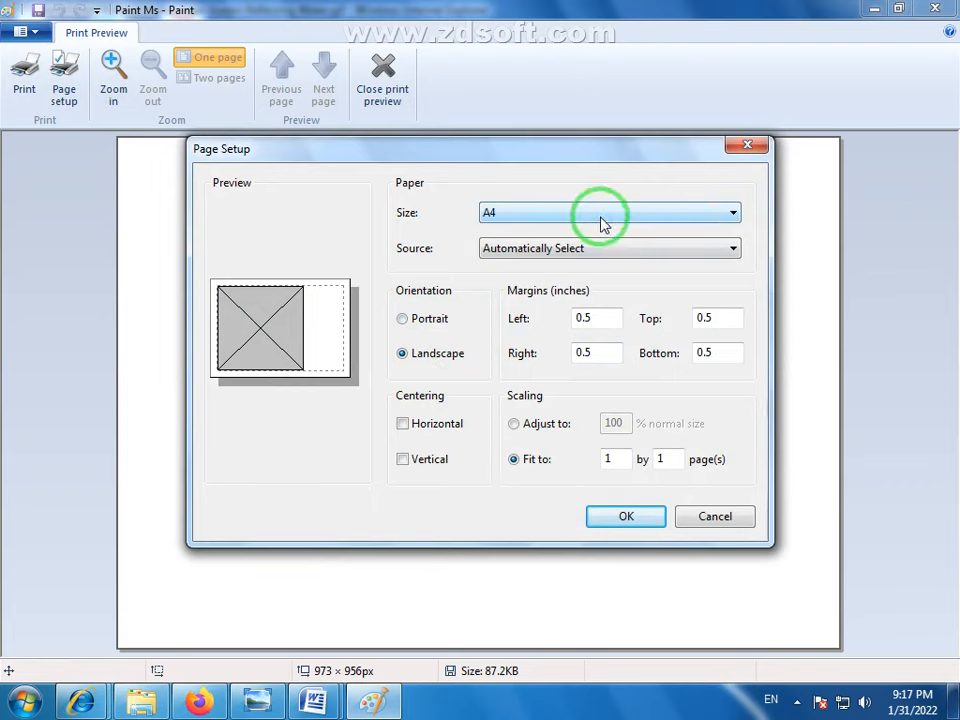
click(735, 218)
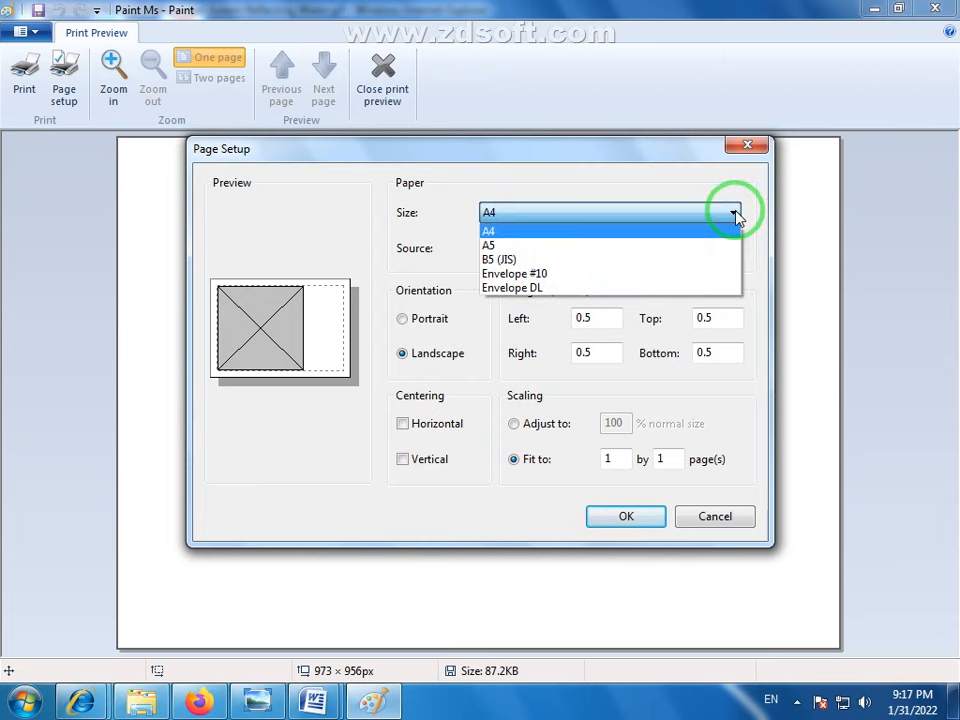
click(737, 218)
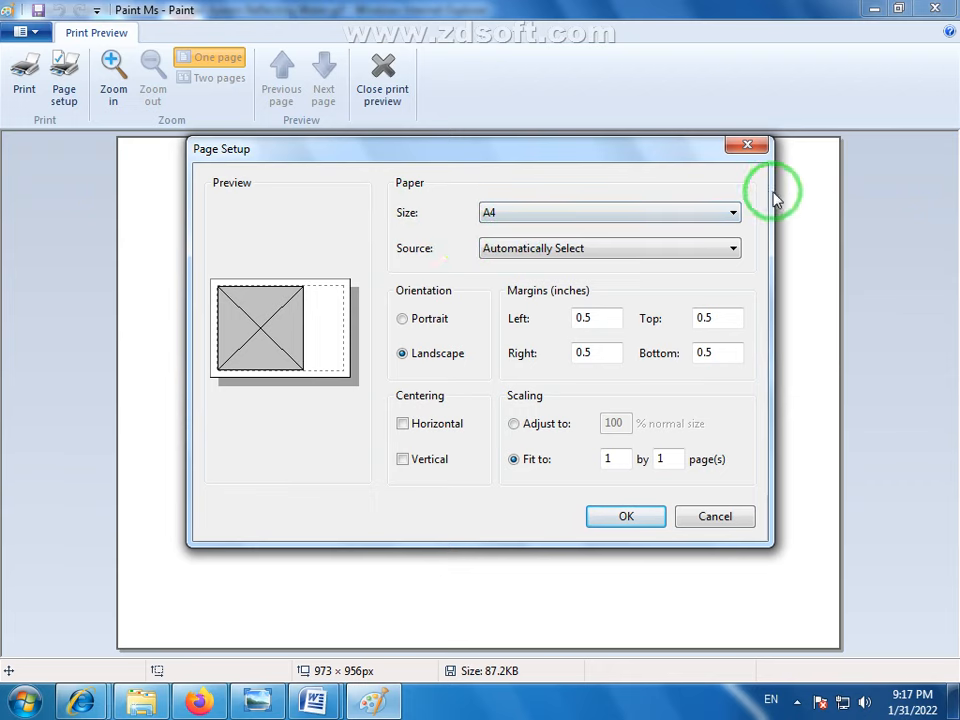
click(716, 515)
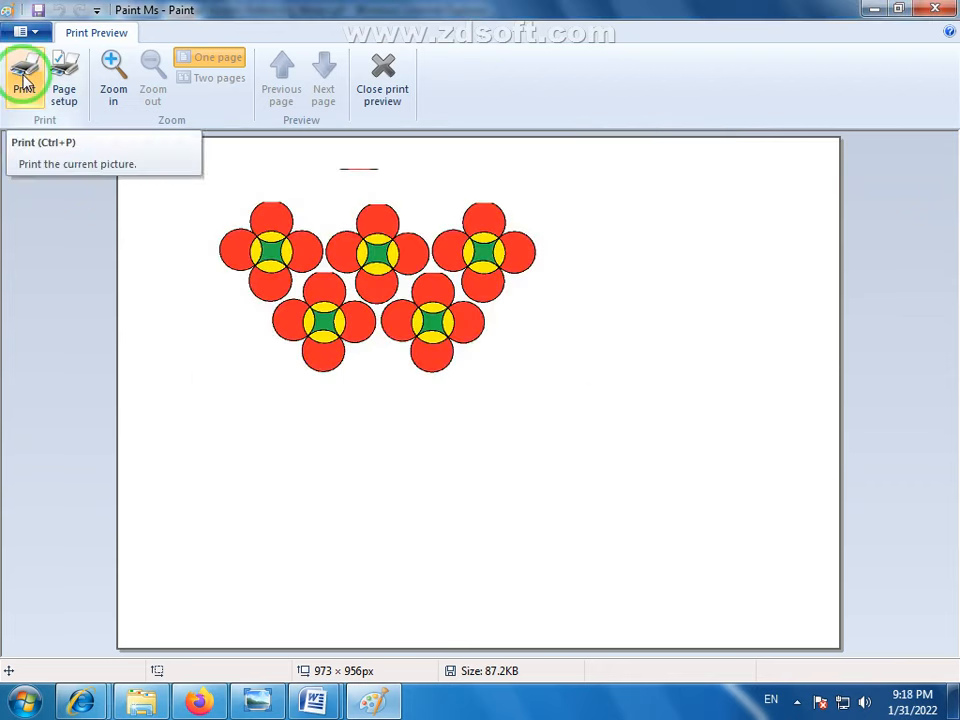
click(383, 70)
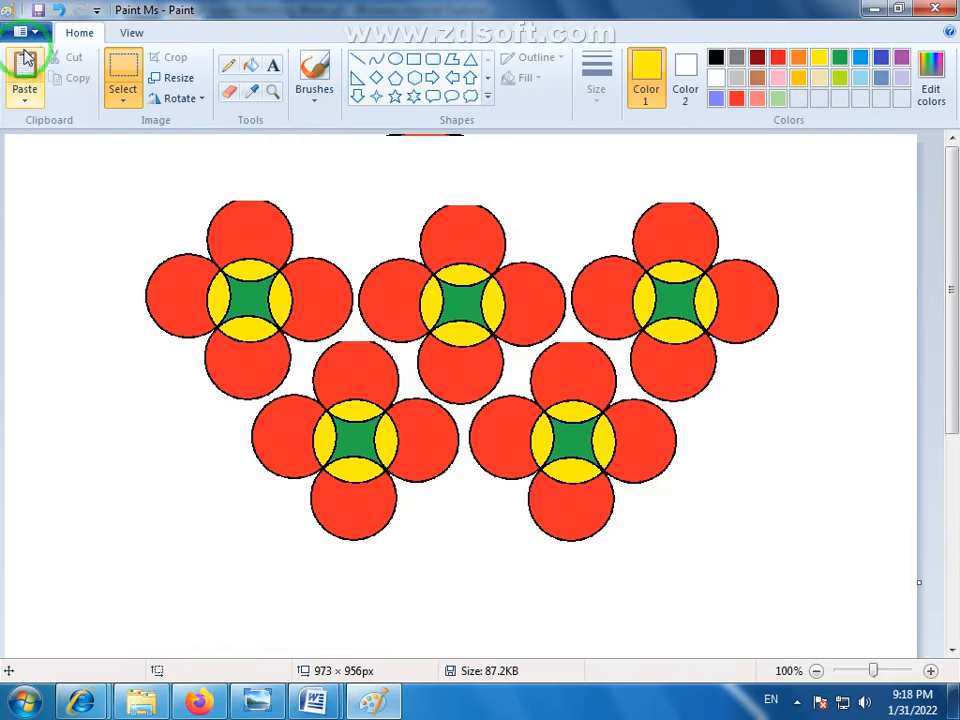
- Examine the print options for the drawing with the Canon LBP6330K PCL5e (Copy 1) printer, then cancel without printing
click(34, 36)
mouse_move(80, 236)
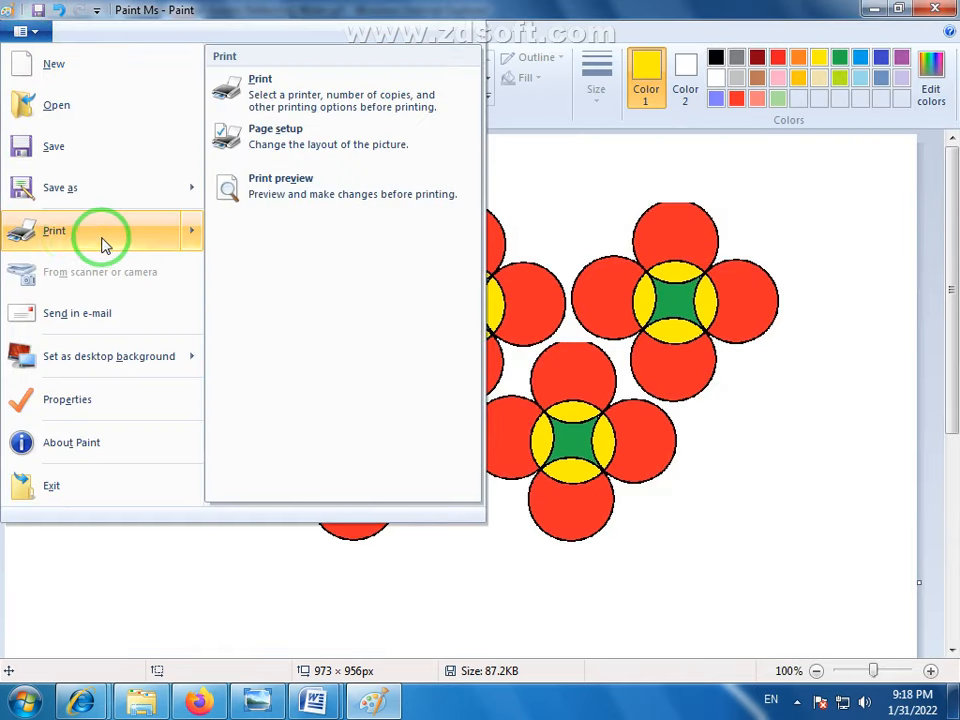
click(268, 88)
drag(298, 36, 602, 154)
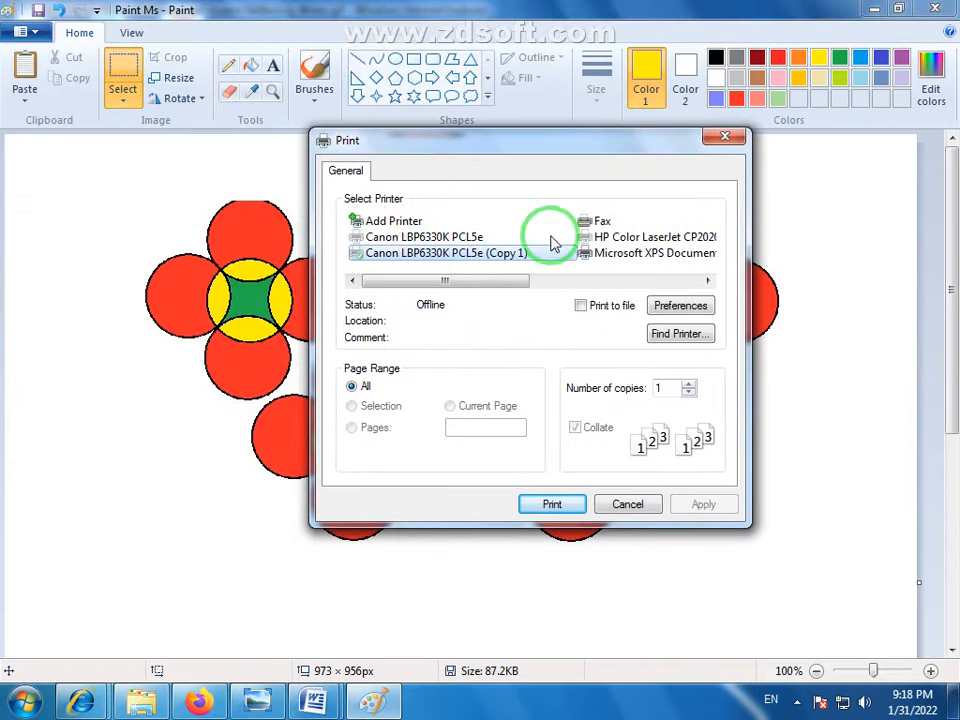
click(448, 260)
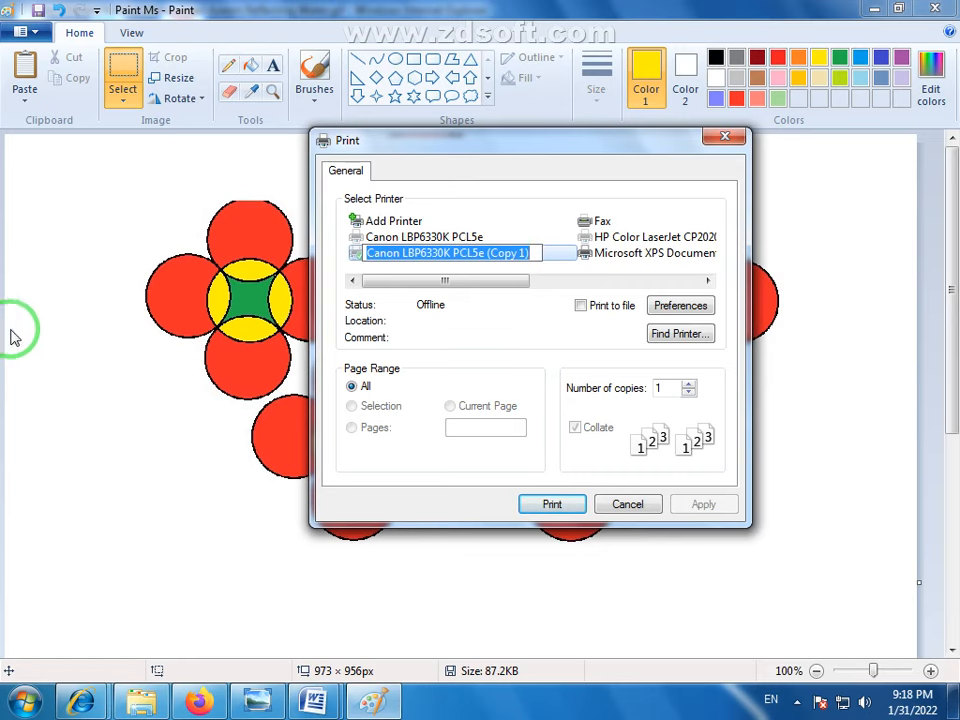
click(628, 505)
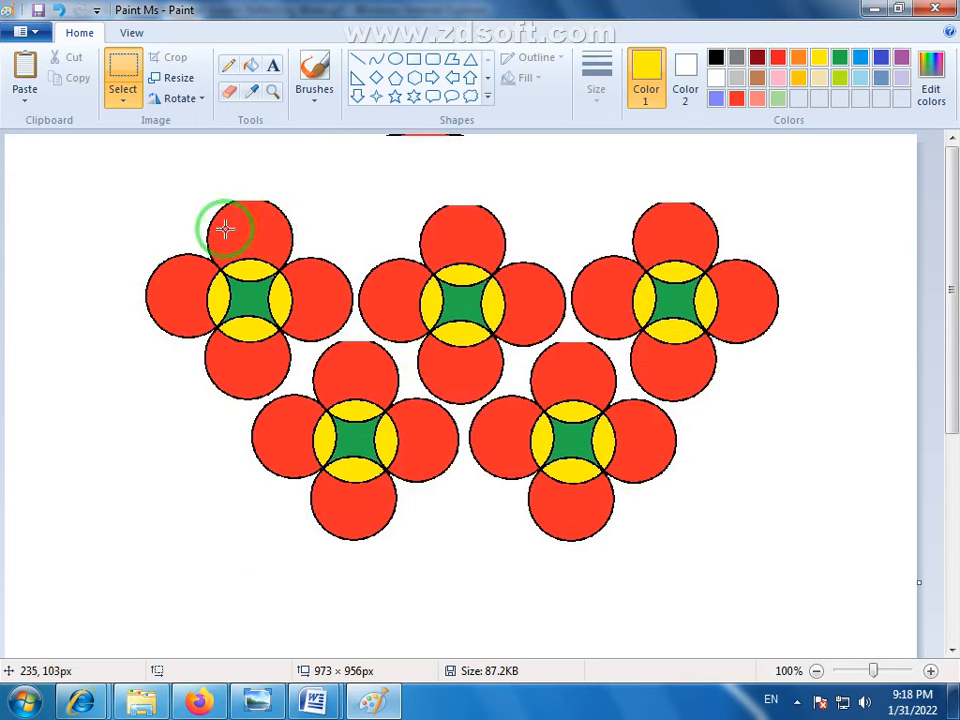
drag(231, 213, 270, 245)
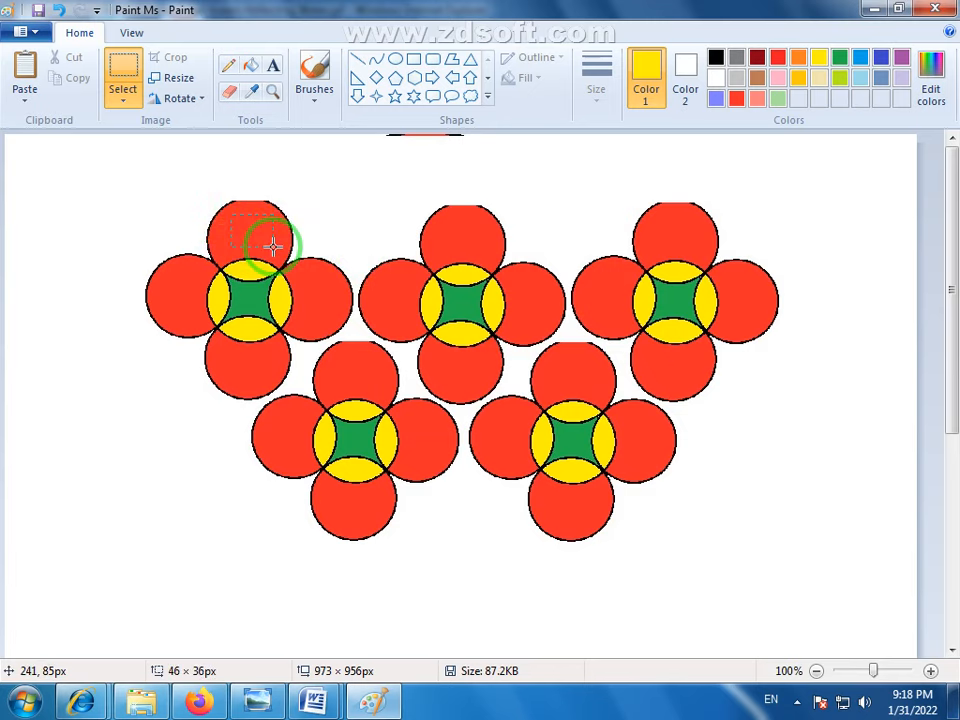
click(340, 219)
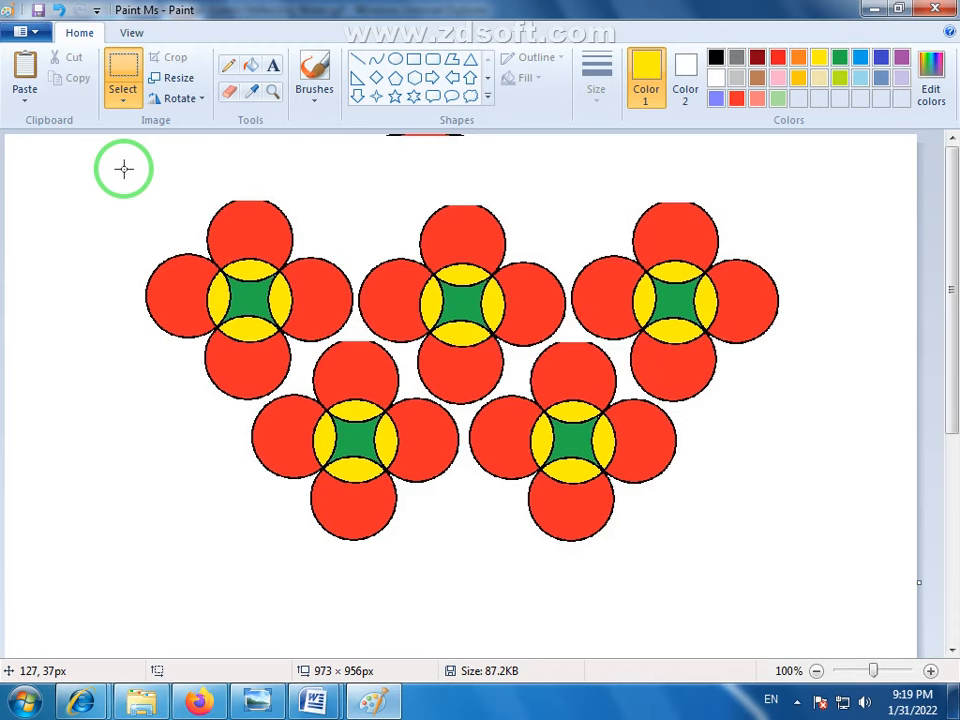
click(38, 33)
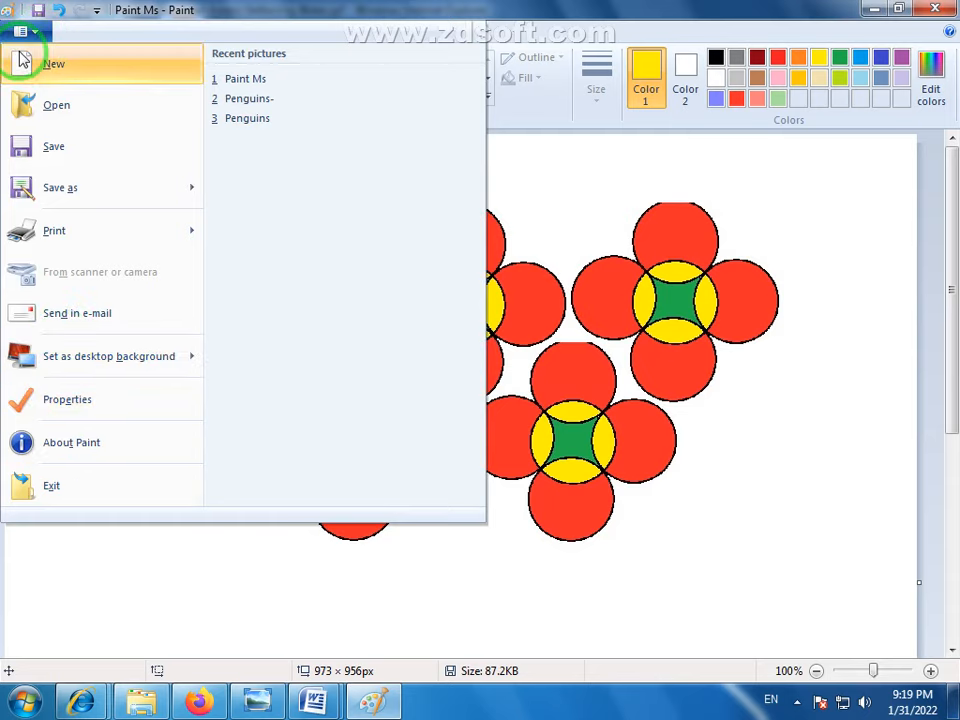
- Compare the file menu of Document1 in Word with the file menu in Paint, then close the menu
click(314, 702)
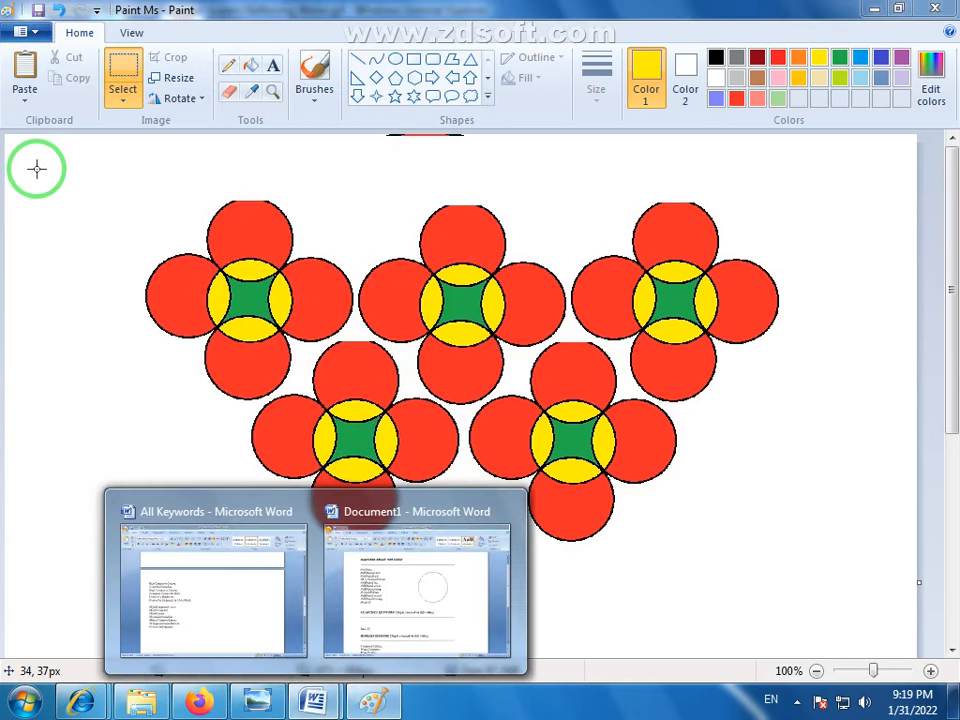
click(385, 582)
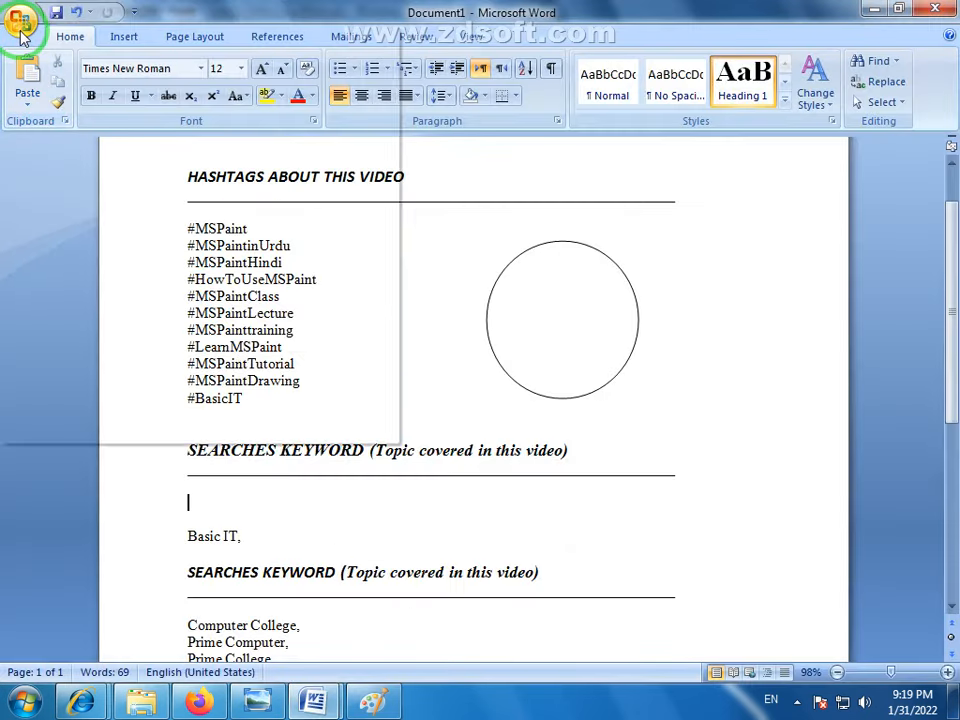
click(20, 20)
click(373, 702)
click(40, 33)
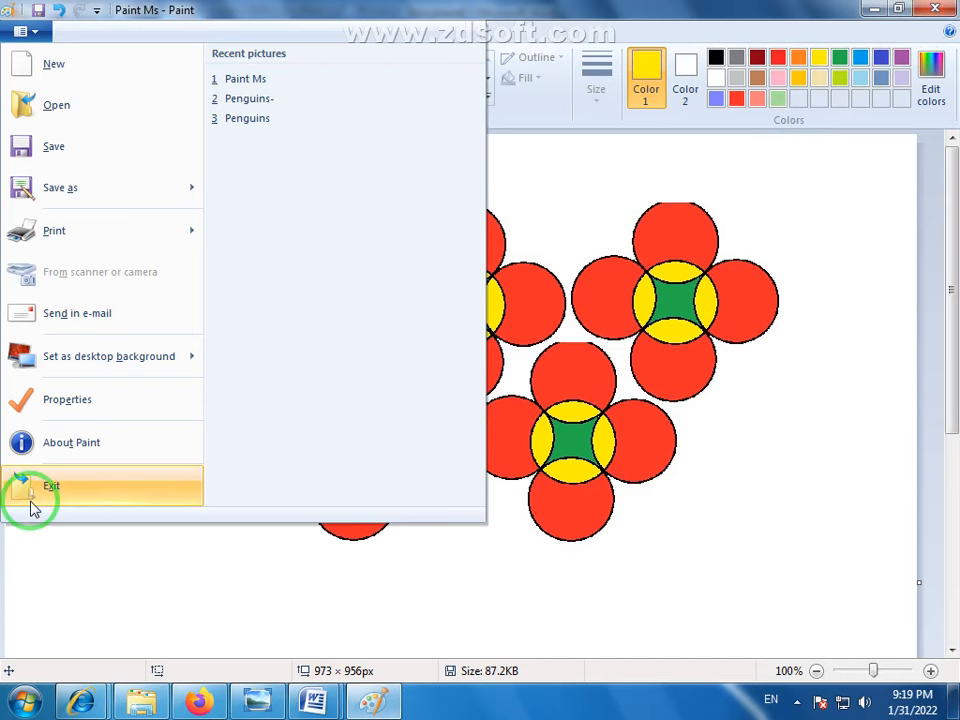
click(576, 568)
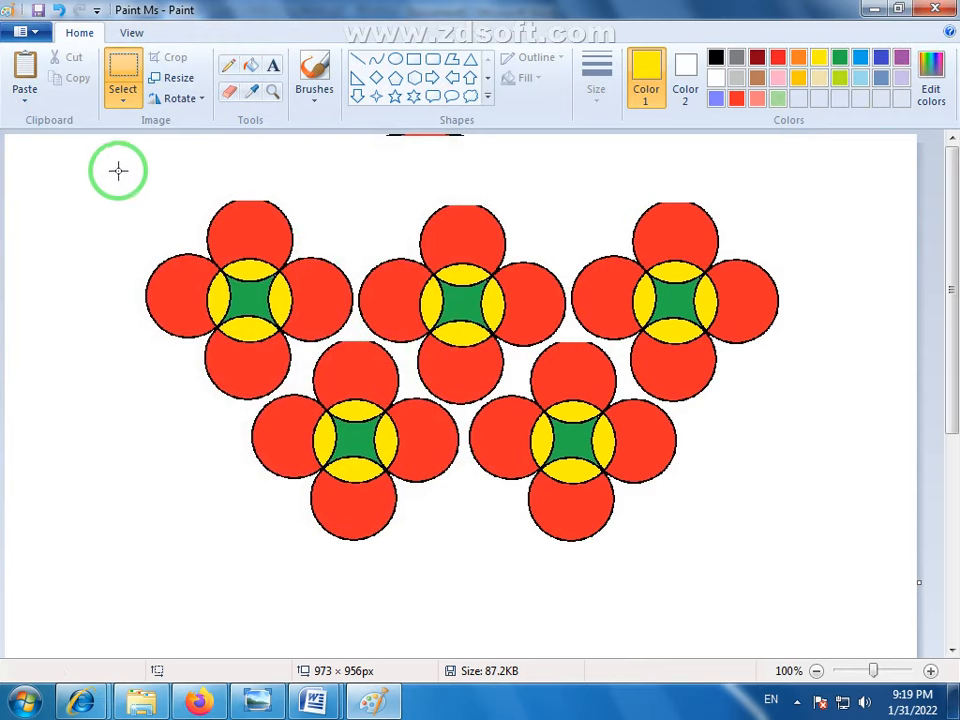
- Switch to Firefox and open the "MS Paint Assignment 1" Pakistani flag video from the Prime Computer College YouTube channel in a new tab
click(209, 709)
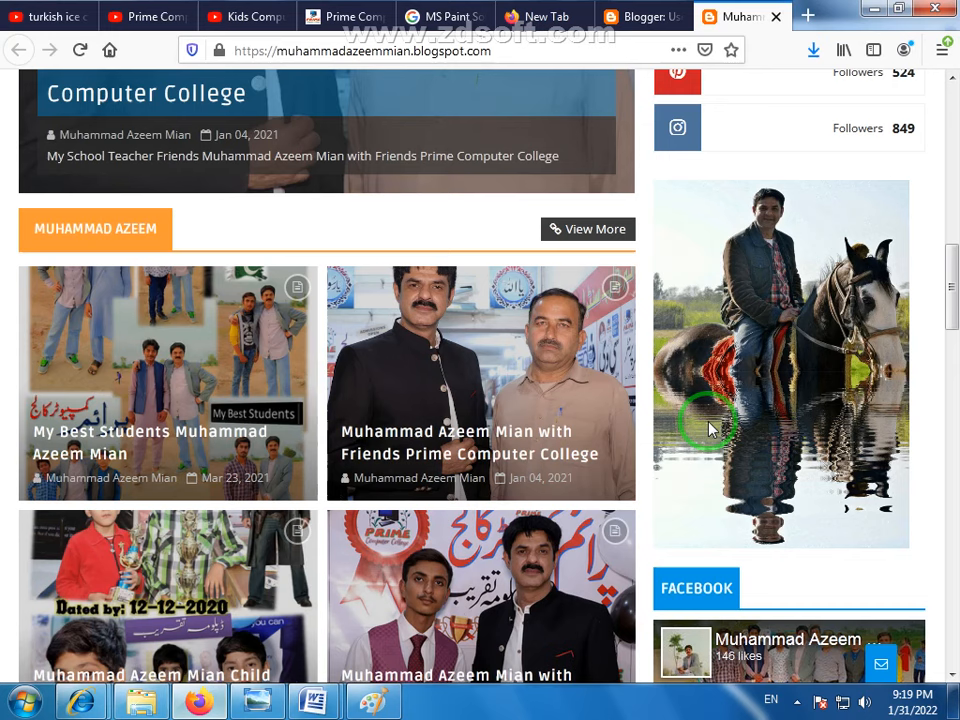
click(528, 17)
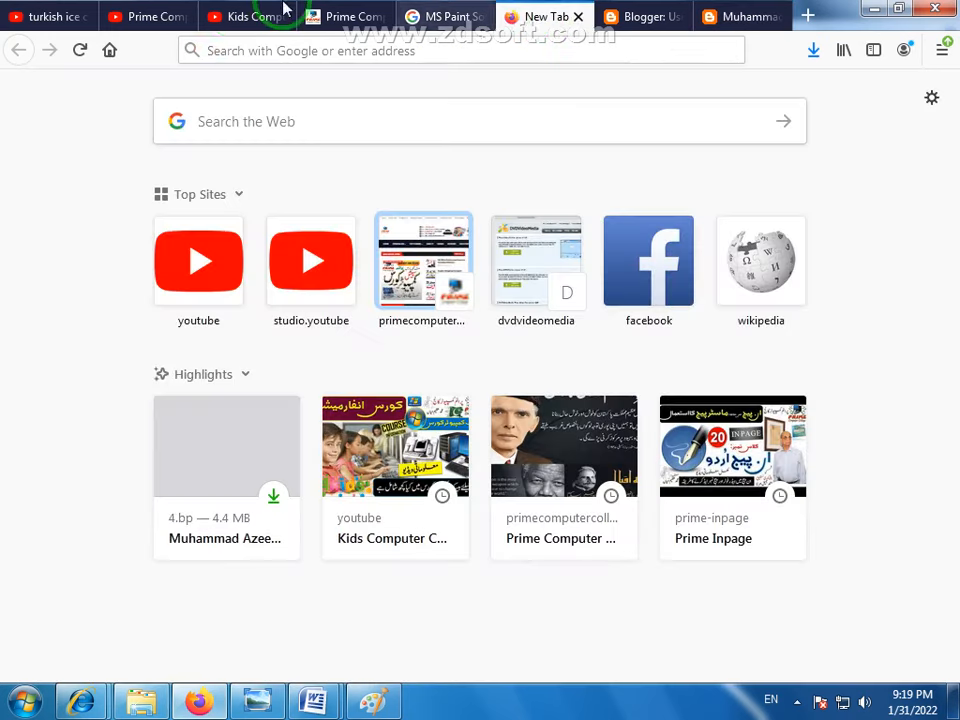
click(240, 17)
click(146, 14)
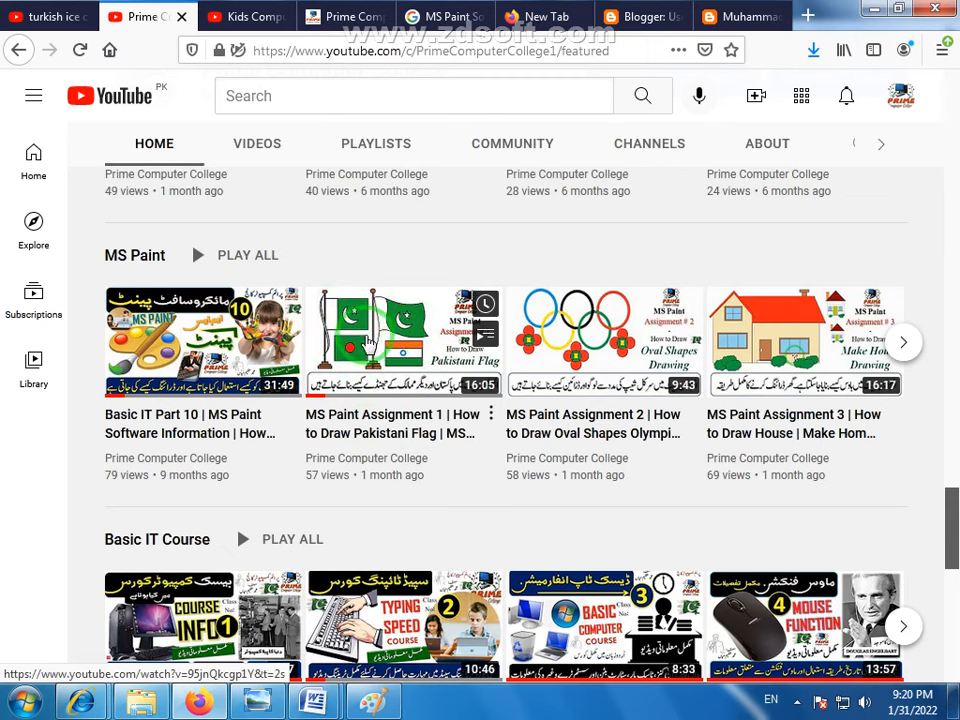
right_click(412, 425)
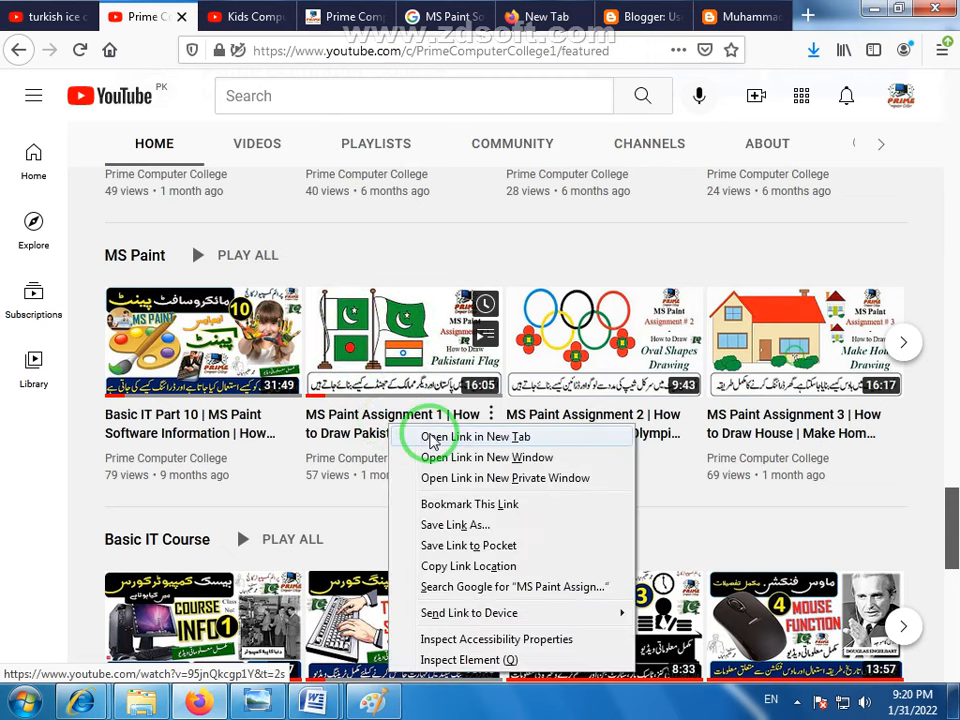
click(435, 437)
- Play the MS Paint Assignment 1 video, skip ahead to the flag drawing at about 2:43, and return to the channel page
click(225, 18)
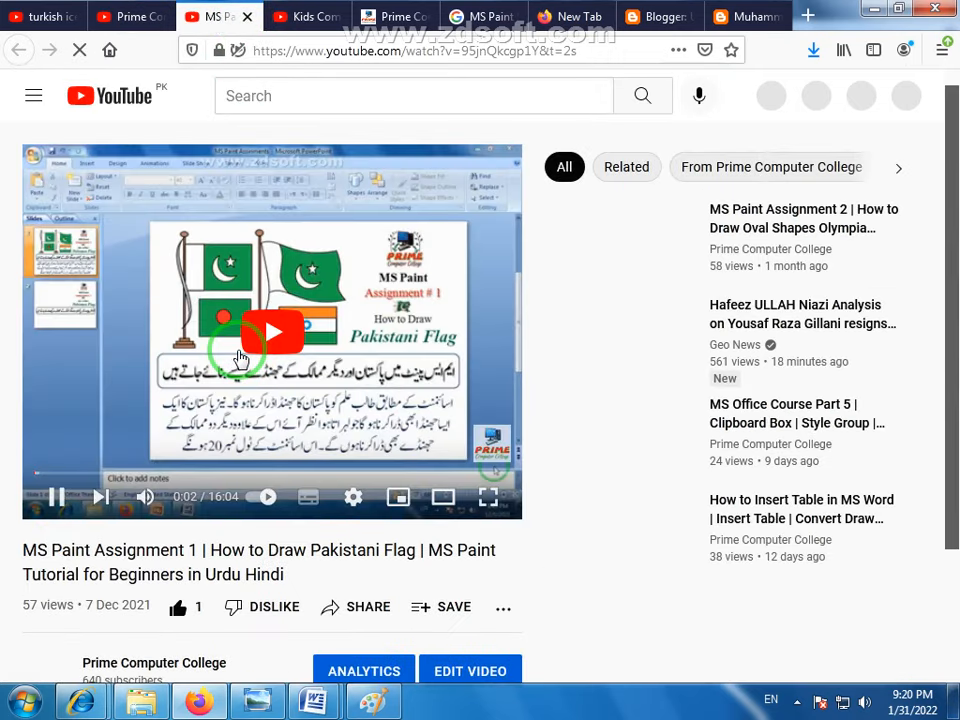
click(294, 330)
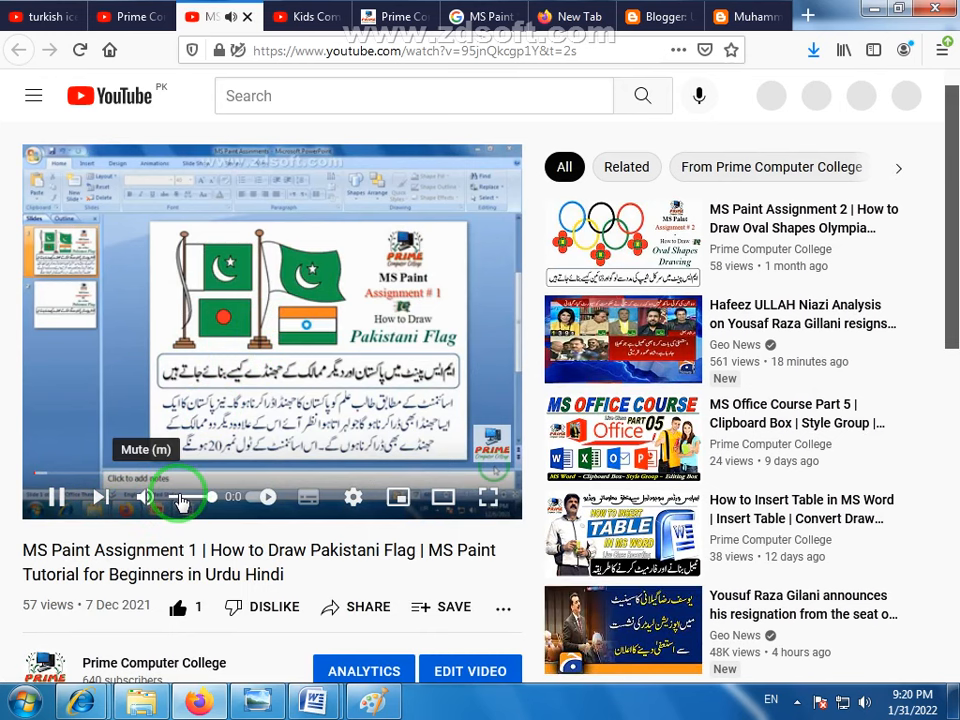
click(110, 470)
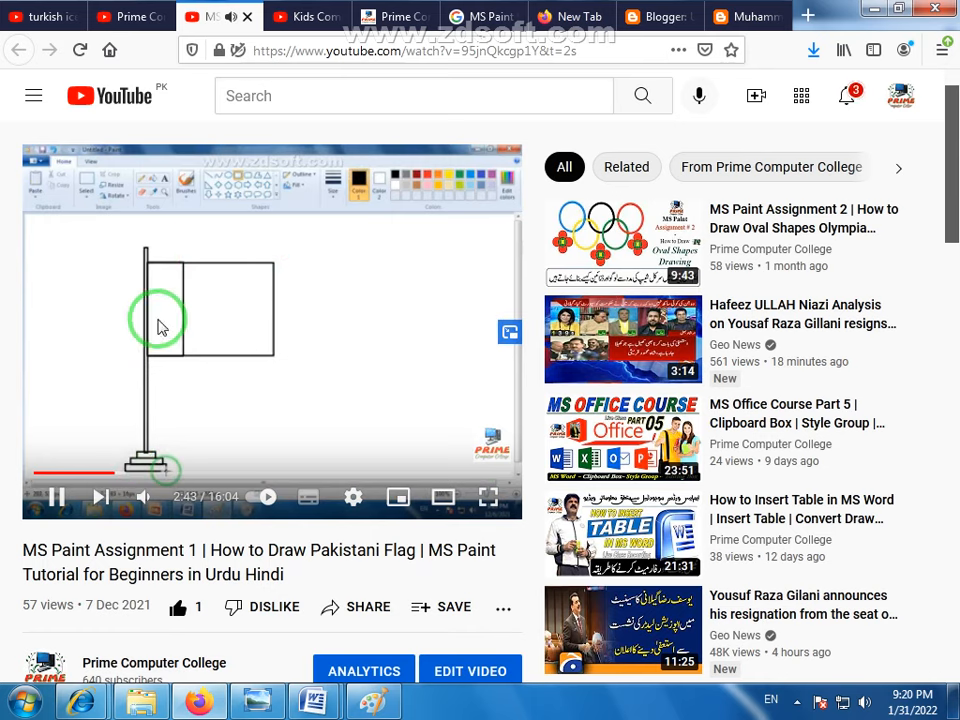
click(105, 16)
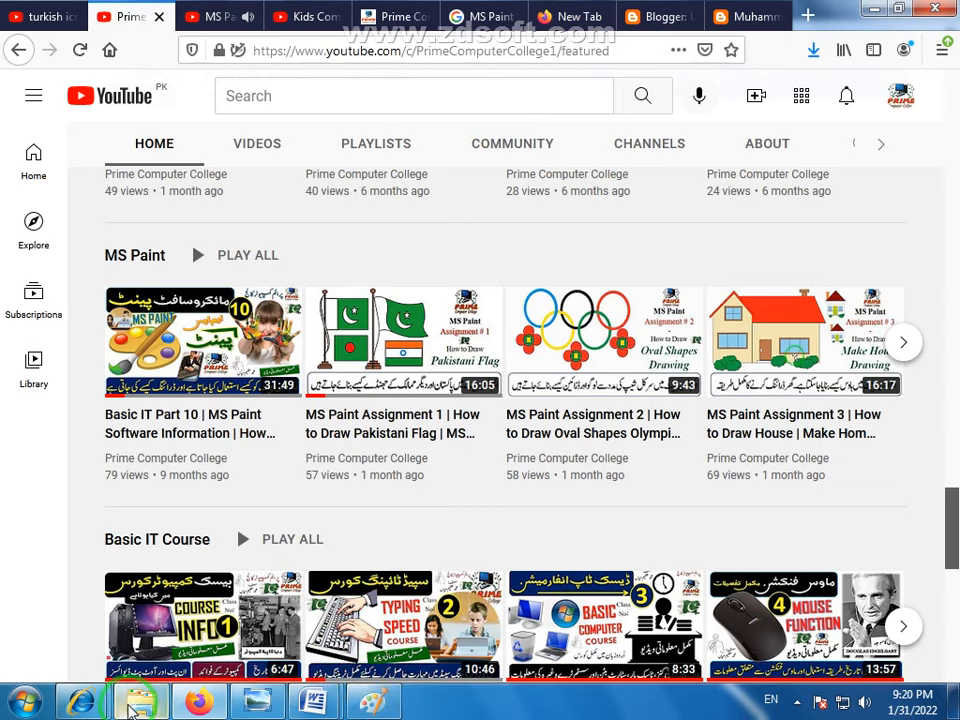
- Switch to Windows Explorer and look through the Local Disk (E:) and Local Disk (D:) contents
click(138, 703)
click(103, 377)
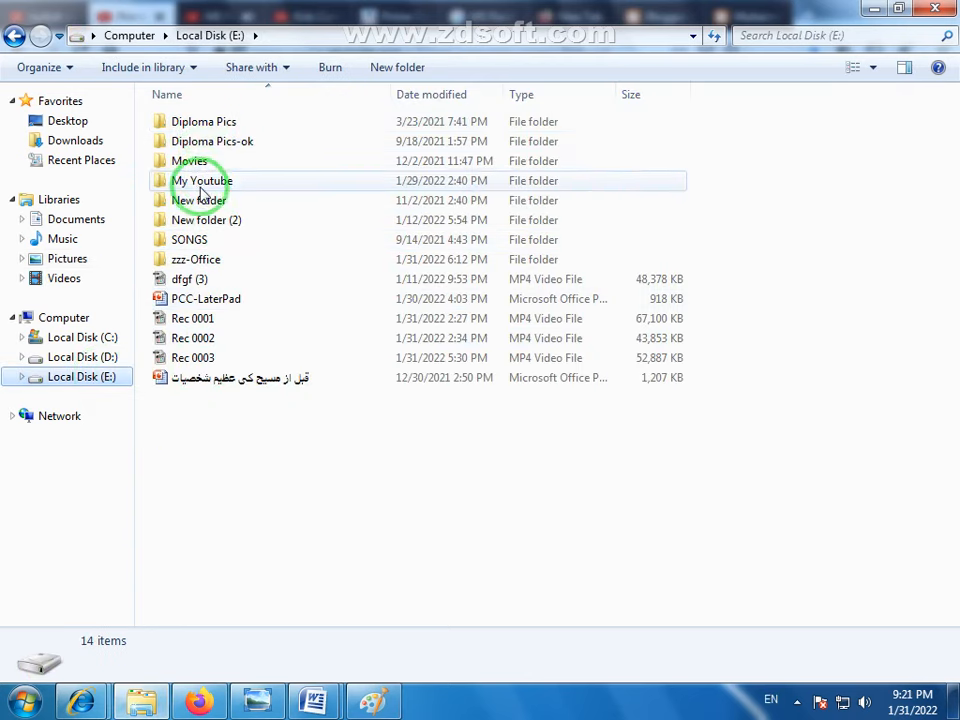
click(104, 358)
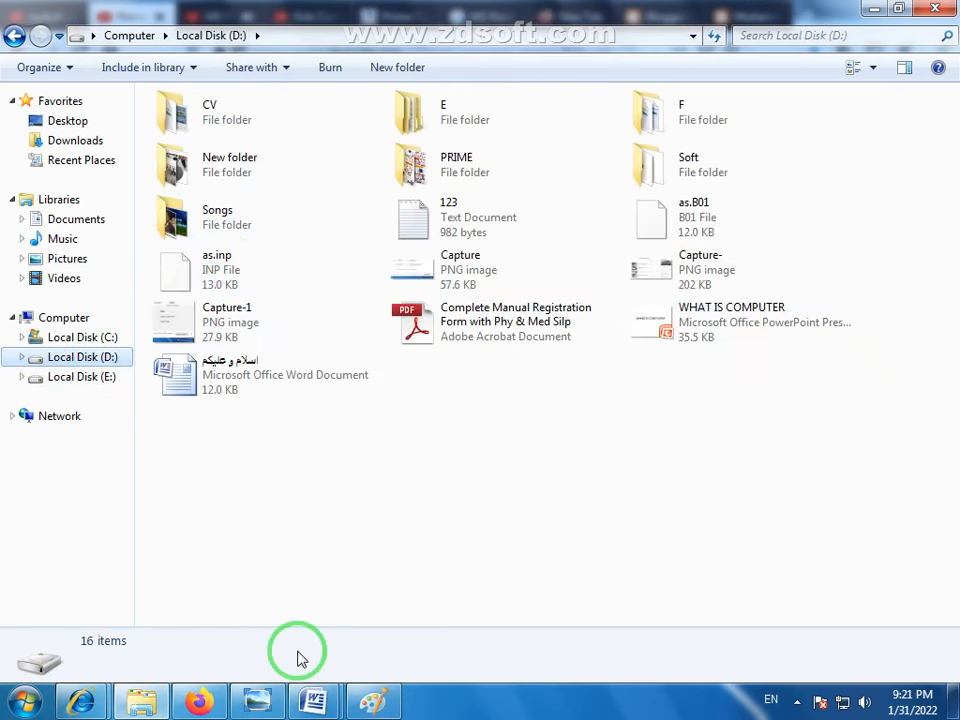
- Return to Firefox and close the tab playing the MS Paint Assignment 1 video
click(199, 698)
click(290, 17)
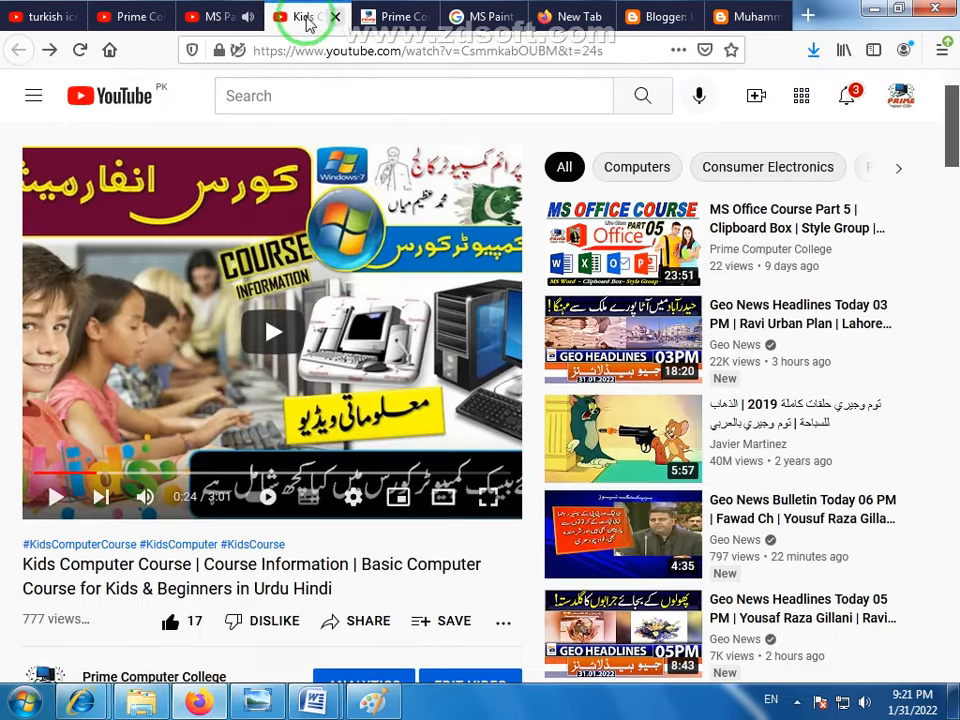
click(236, 20)
click(248, 17)
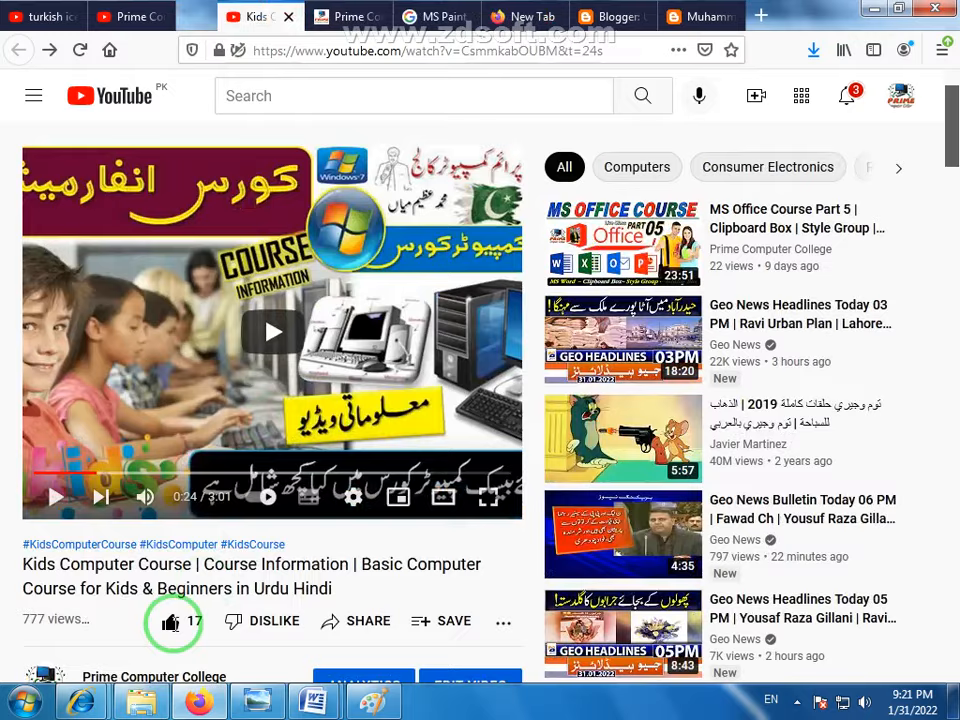
- In Windows Explorer, open page image 60 from the Full Book folder under PRIME > Prime Computer College on drive D
click(141, 700)
double_click(456, 160)
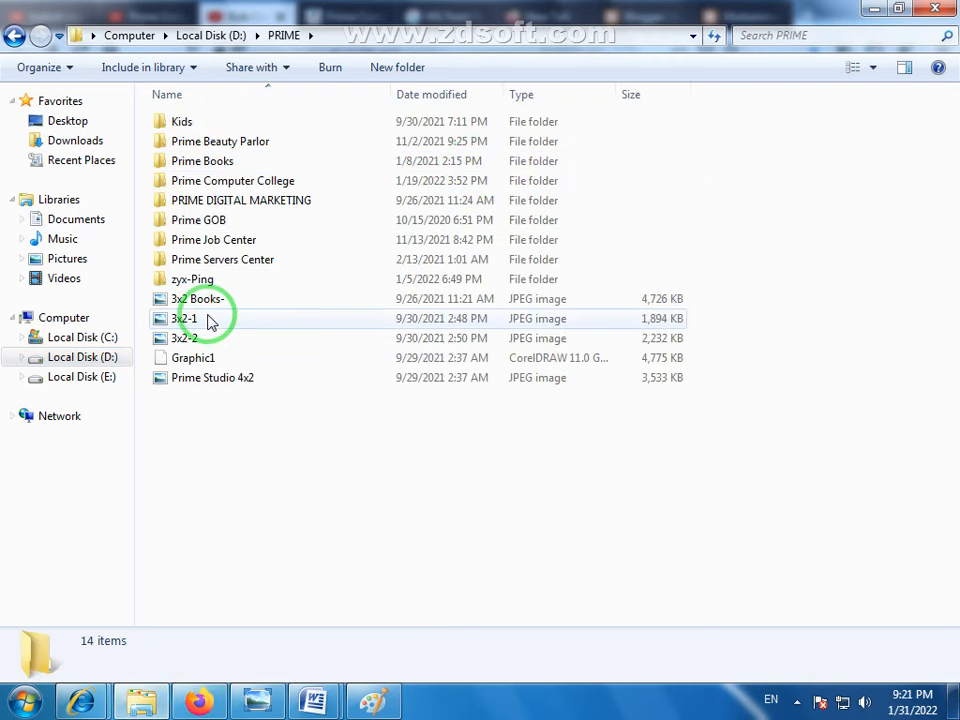
double_click(230, 187)
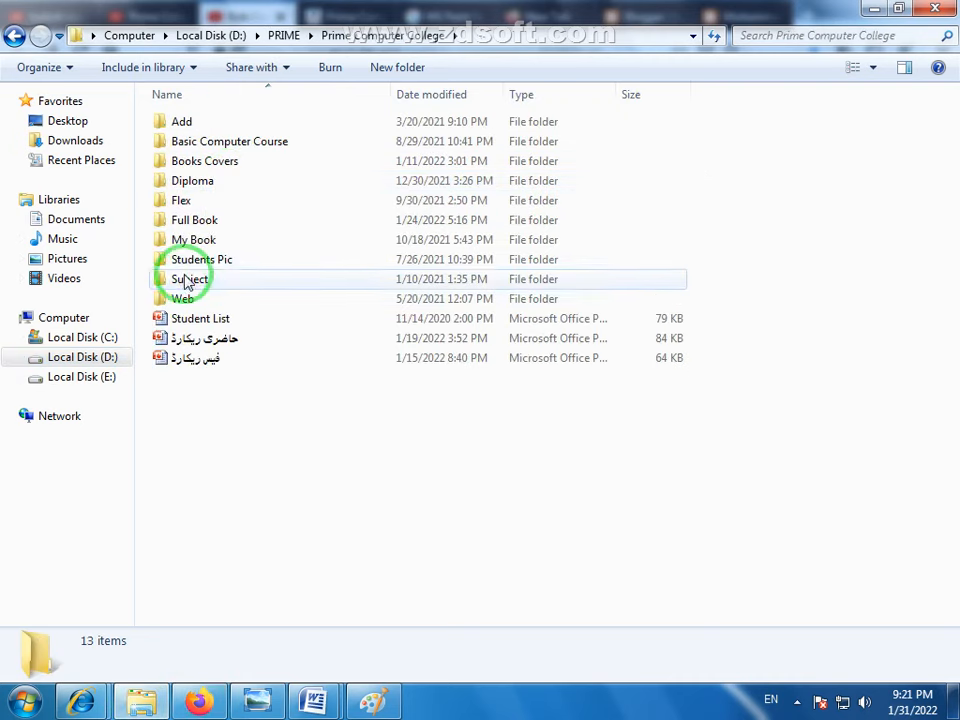
click(197, 243)
double_click(197, 243)
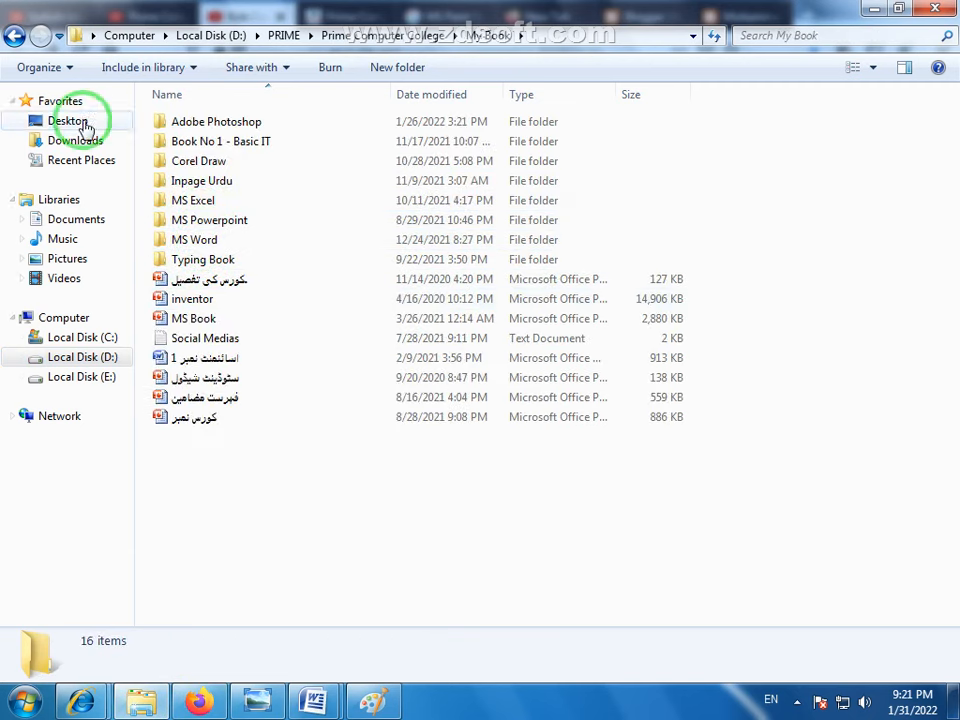
click(15, 36)
double_click(193, 222)
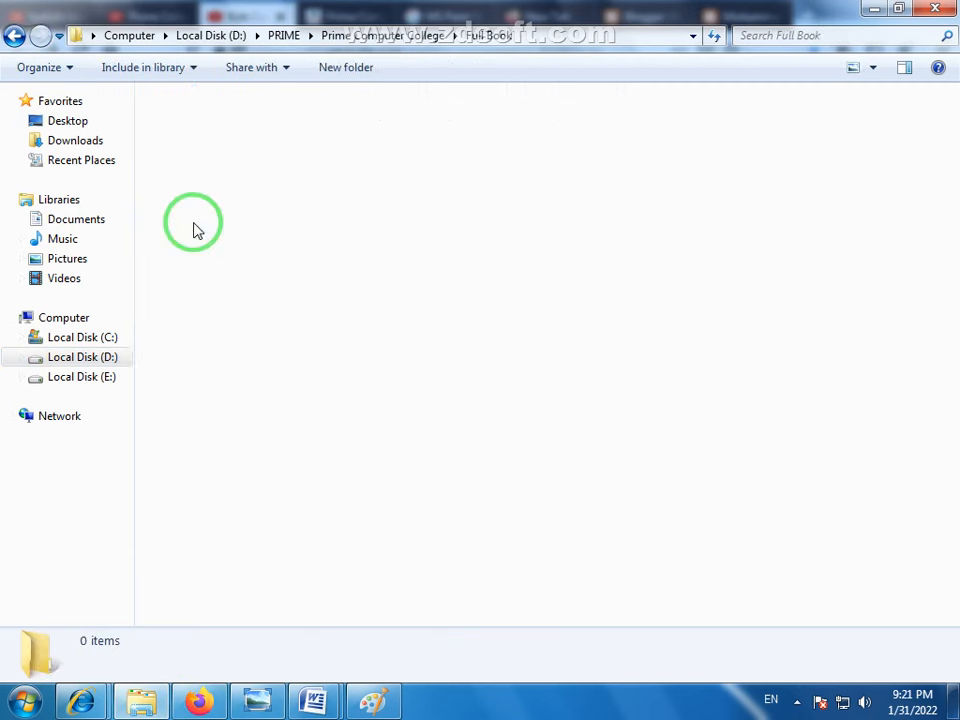
drag(952, 258, 949, 396)
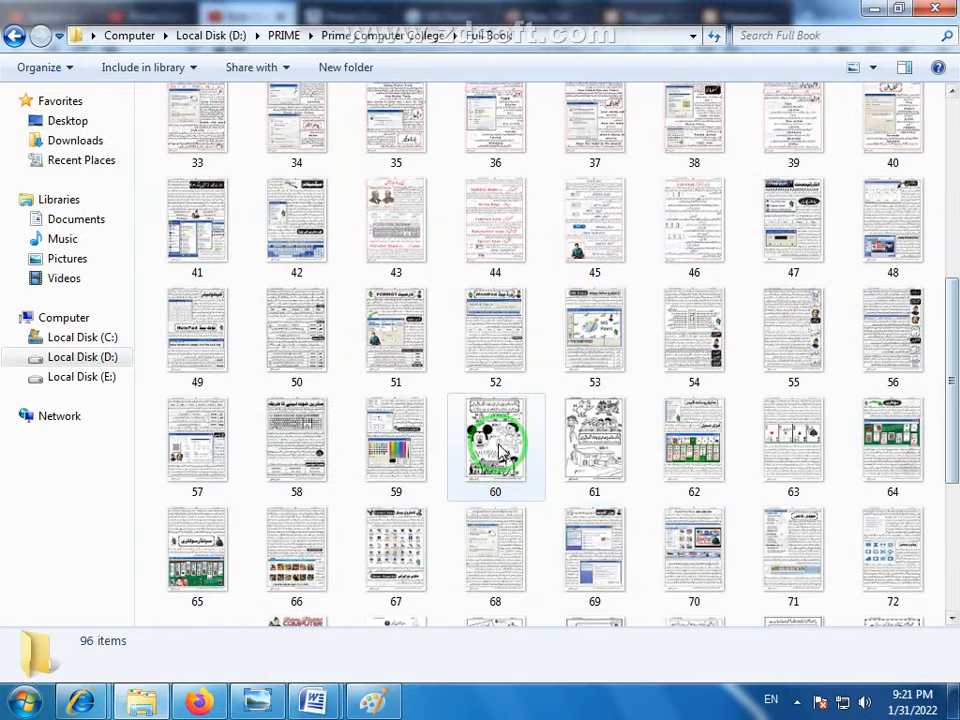
double_click(497, 443)
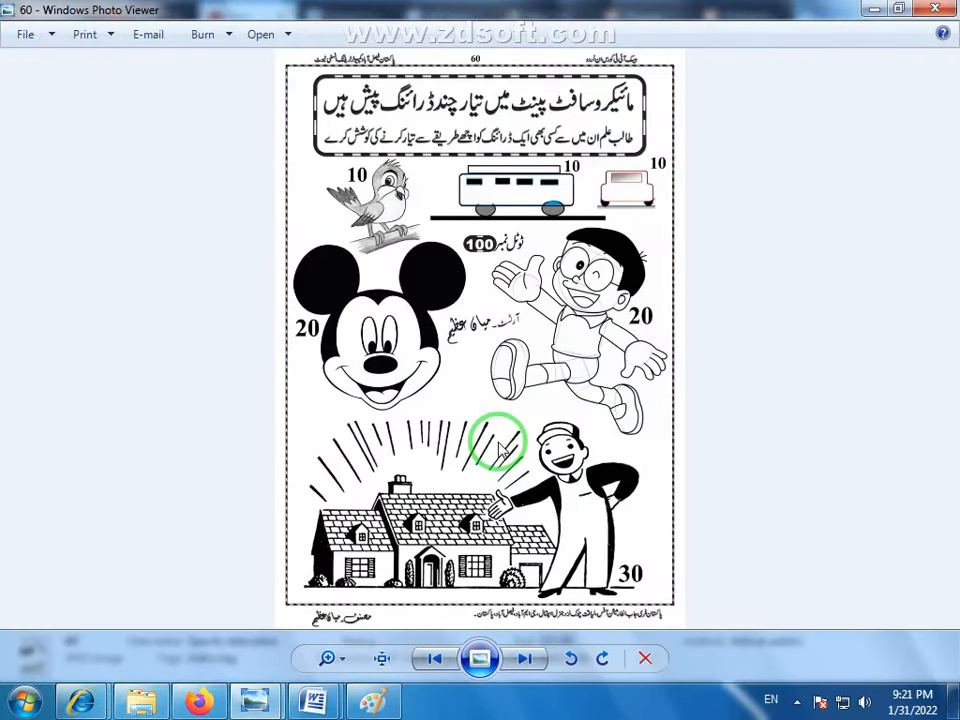
- Examine the sample Paint drawings on page 60, including the bird, bus, cartoon characters and house, with their marks
scroll(498, 442, up, 5)
drag(430, 290, 553, 401)
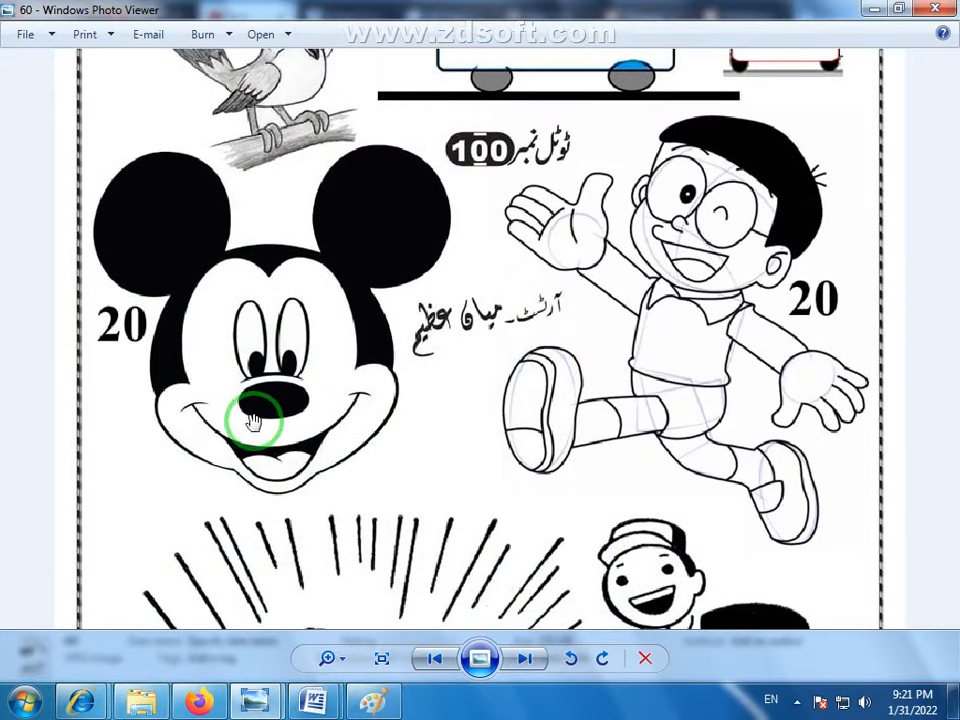
drag(254, 421, 263, 395)
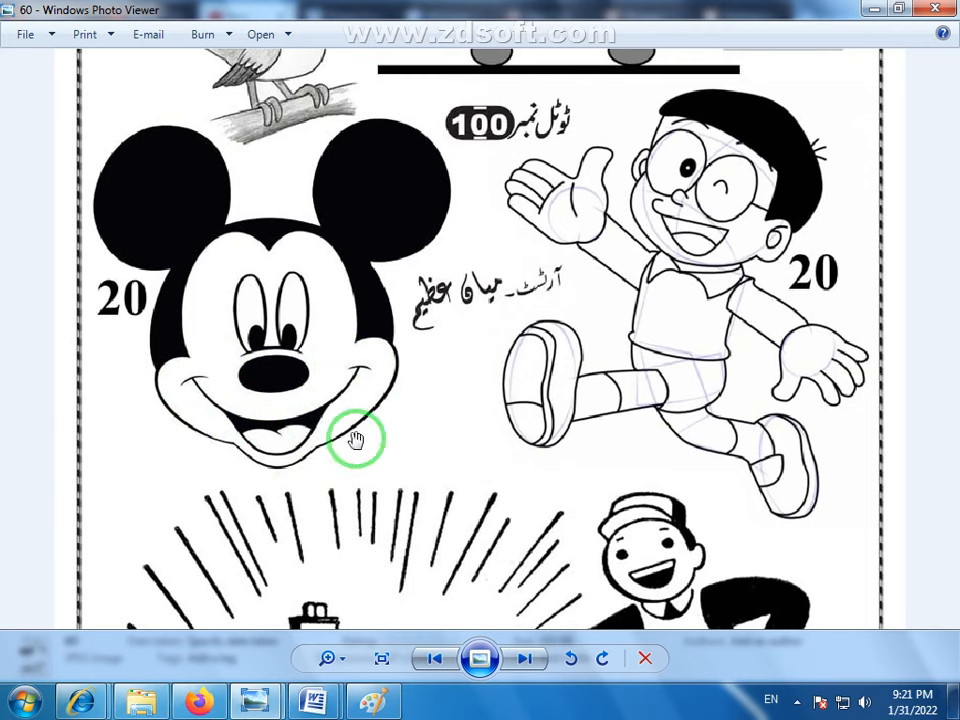
drag(537, 385, 420, 244)
drag(440, 398, 452, 263)
drag(443, 344, 468, 297)
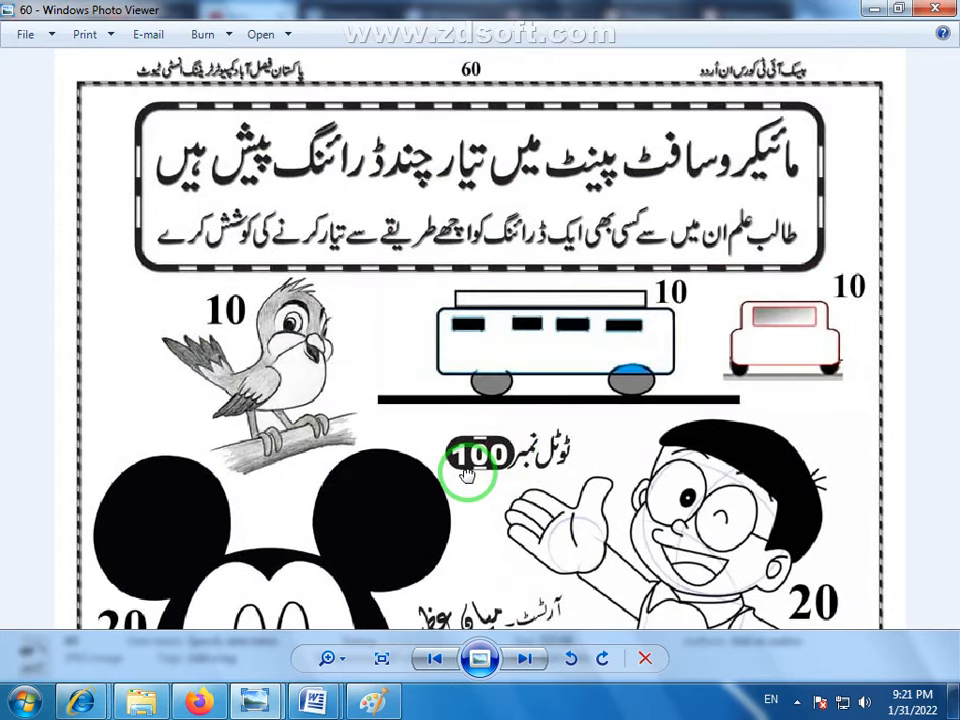
drag(447, 345, 454, 258)
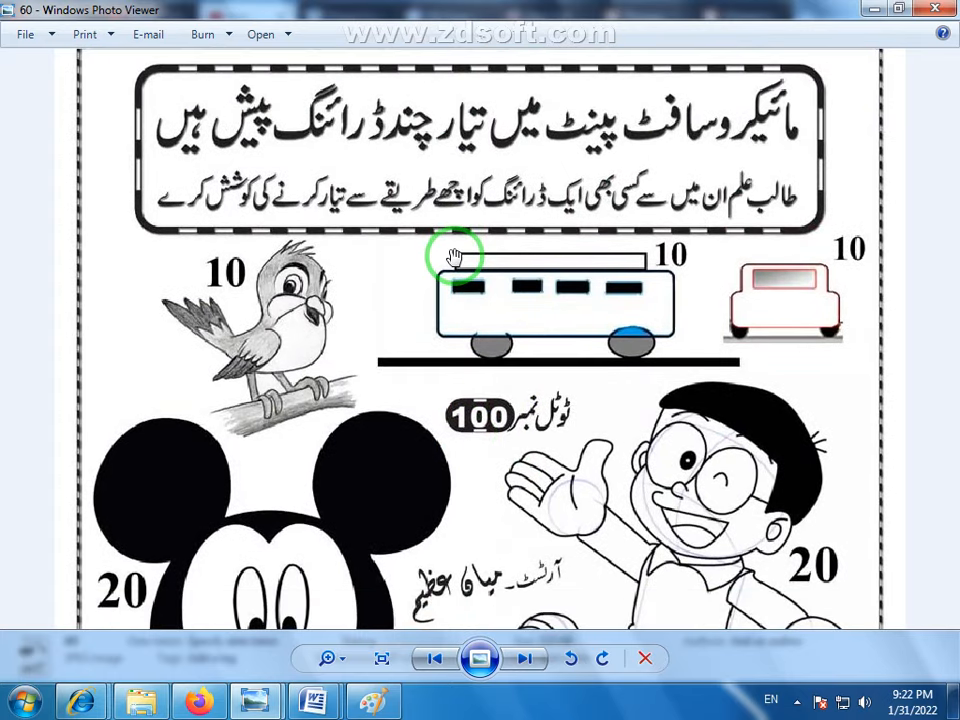
drag(438, 340, 435, 242)
drag(761, 210, 761, 178)
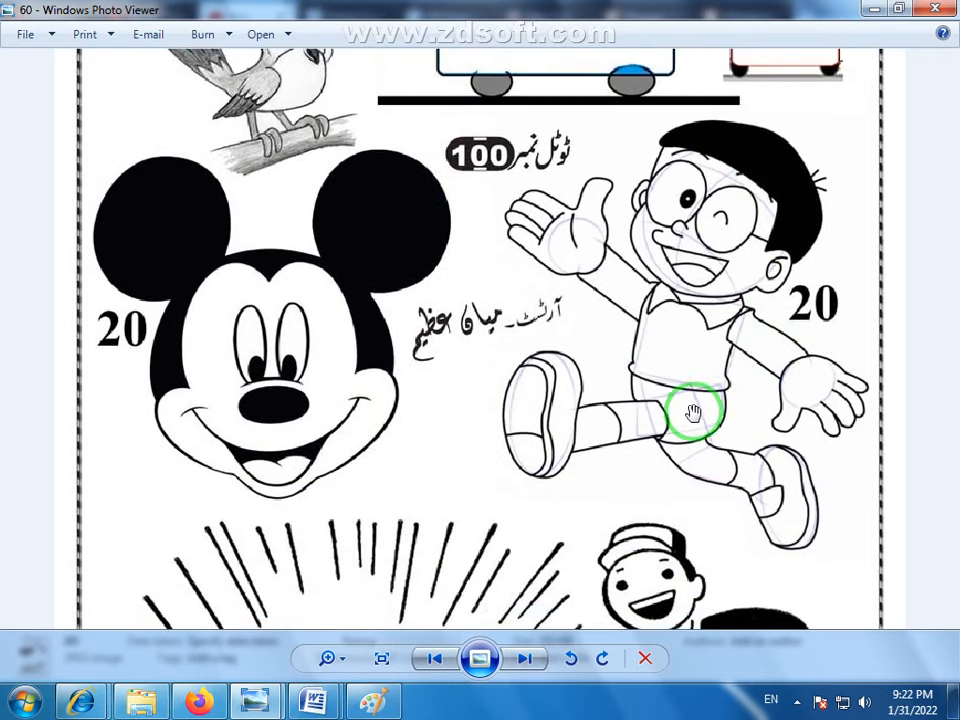
drag(536, 506, 536, 388)
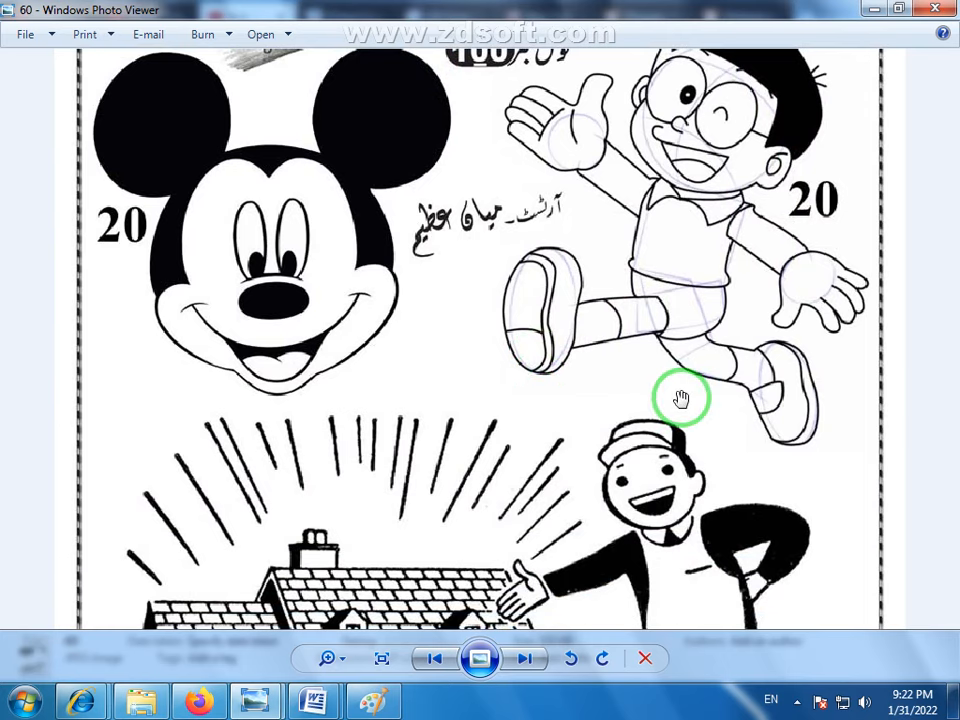
- Show page 61 and examine its elephant, squirrel, woman and scooter drawings up close
click(525, 662)
scroll(488, 485, up, 5)
drag(471, 253, 488, 402)
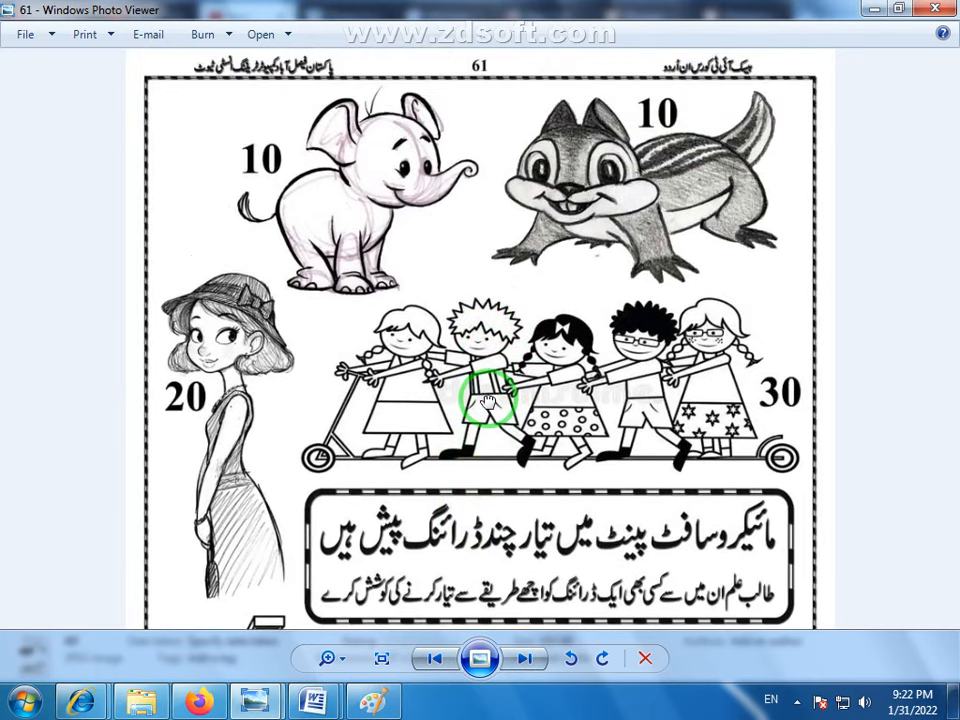
scroll(484, 393, up, 1)
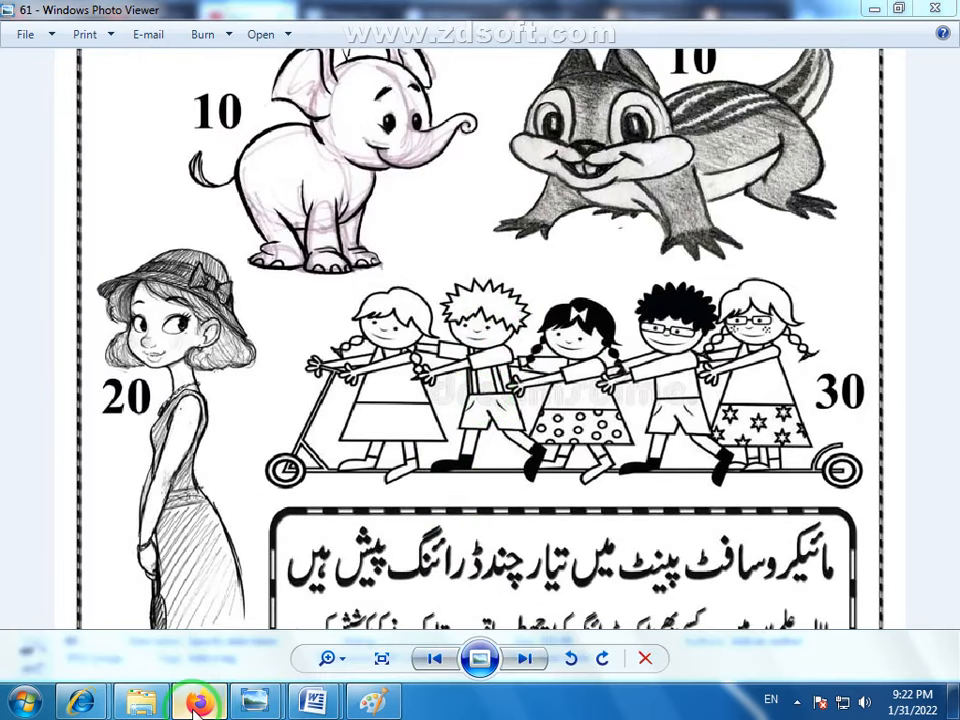
- Switch to Firefox and, in the YouTube tab with the Turkish ice cream results, search for "ms paint drawing" instead
click(198, 704)
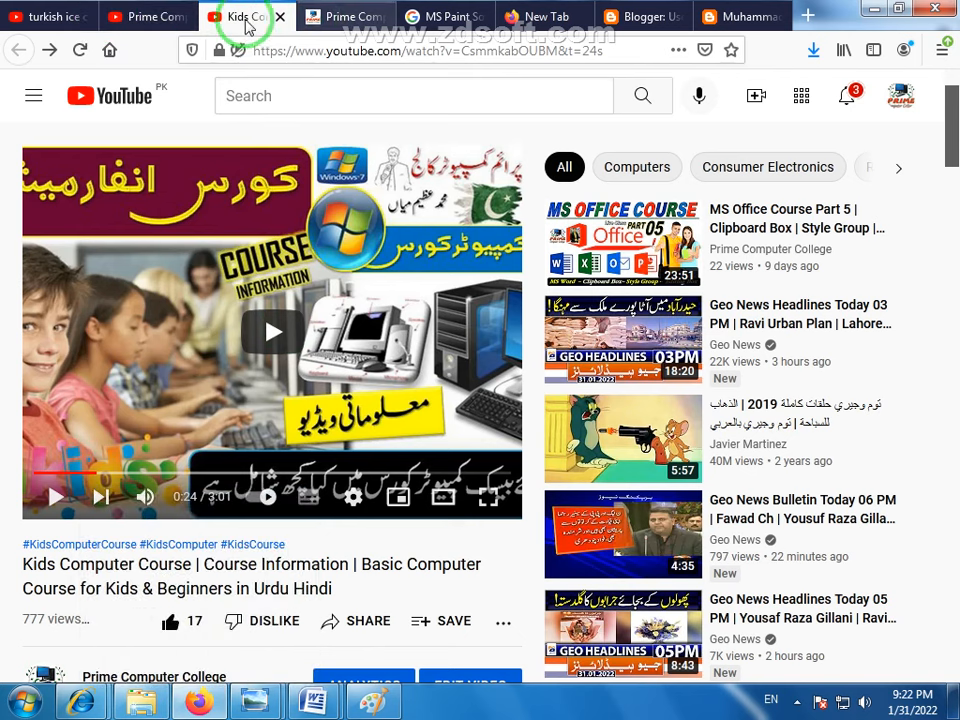
click(171, 26)
click(42, 18)
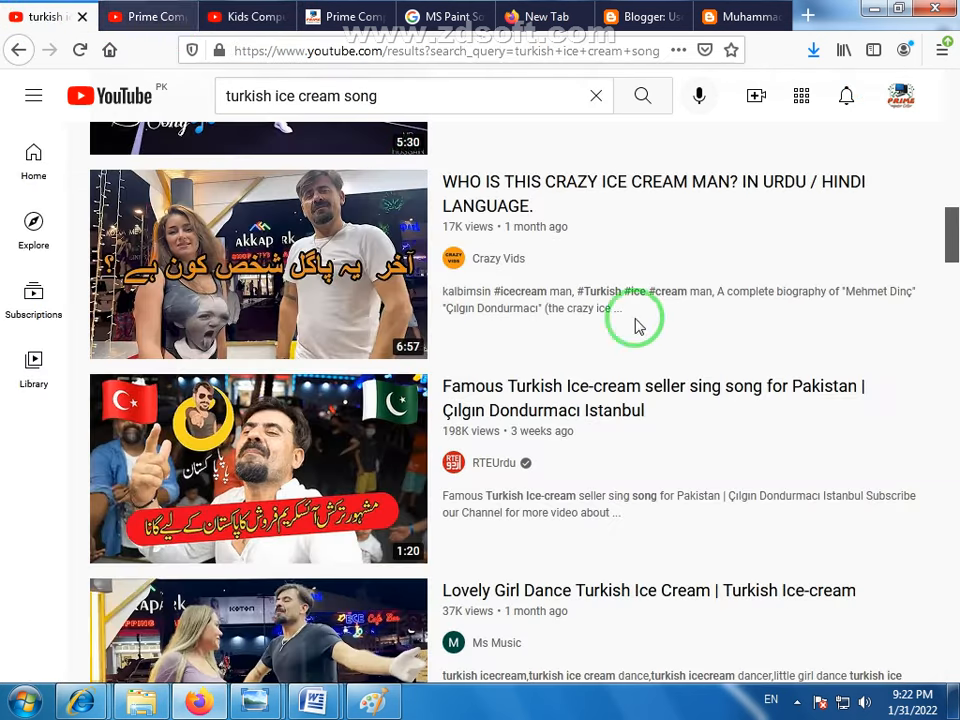
drag(950, 235, 945, 100)
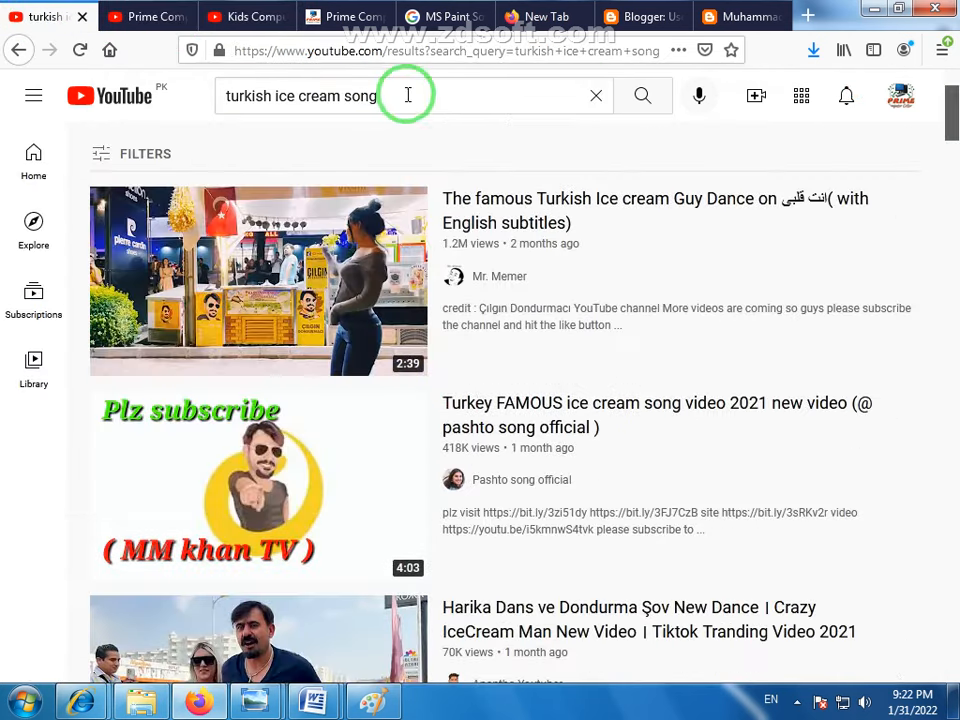
drag(408, 95, 166, 100)
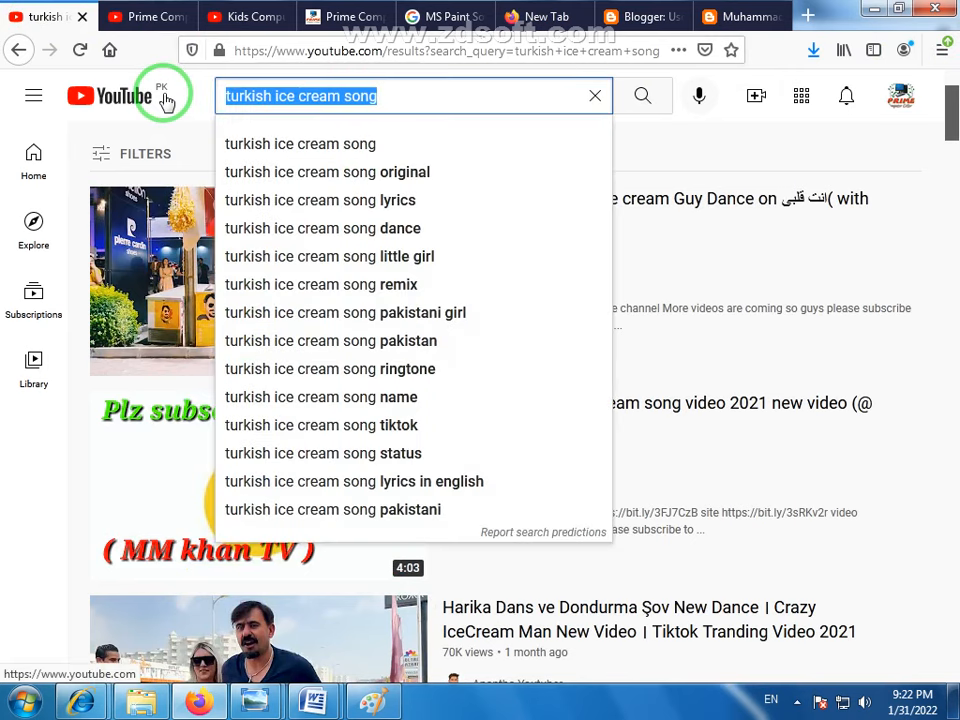
text(ms pa)
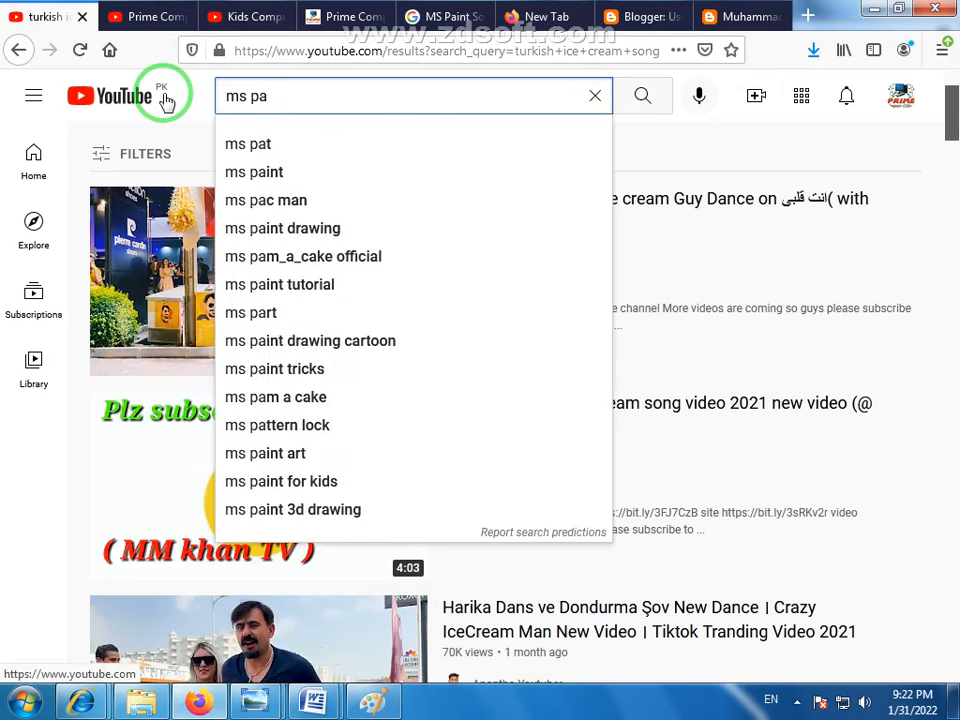
text(int d)
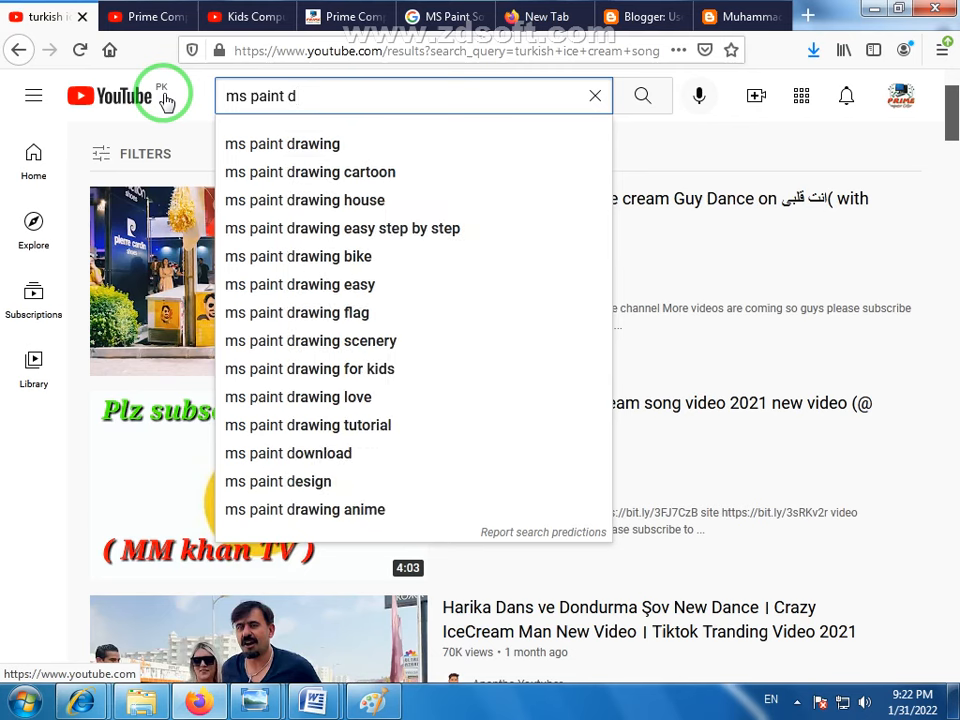
key(Down)
key(Return)
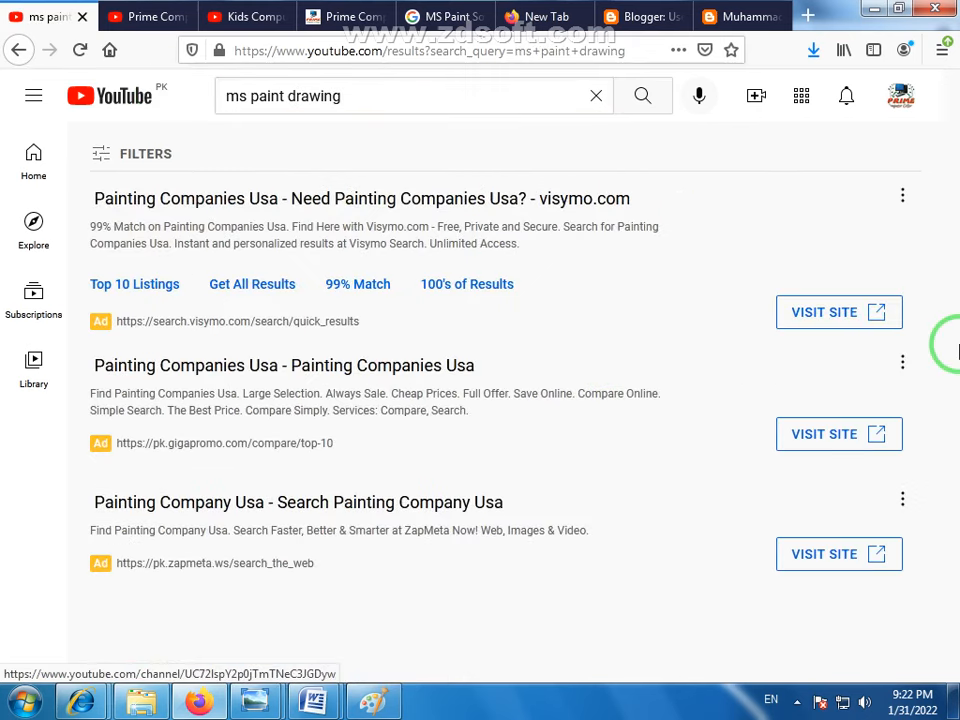
- Browse the YouTube results for MS Paint tutorials, looking over the scenery, house and cartoon drawing videos
drag(951, 113, 952, 135)
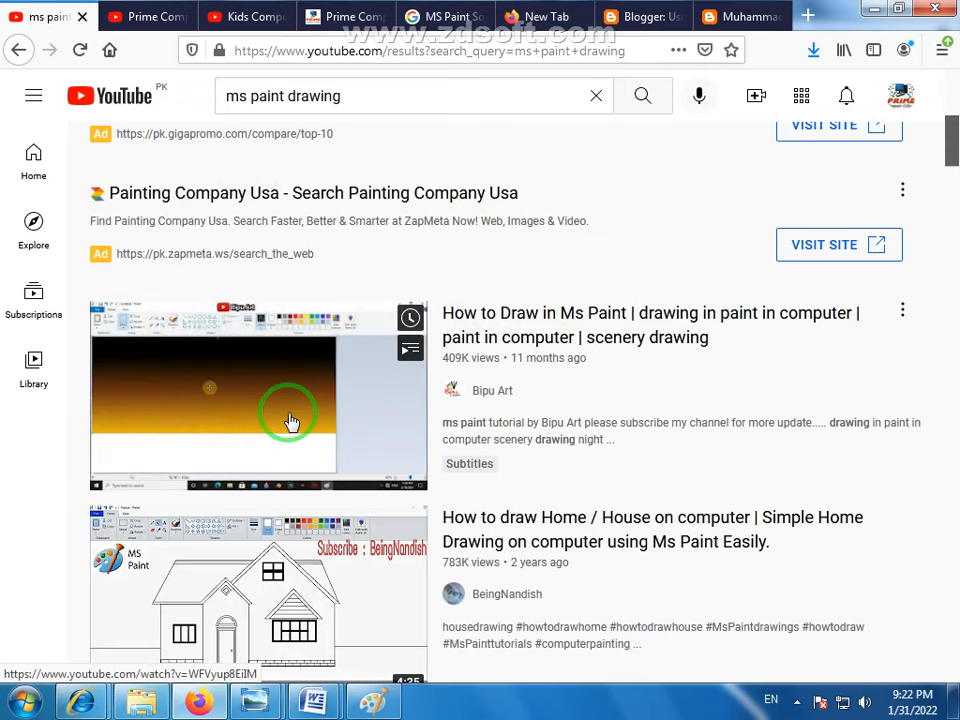
scroll(288, 420, down, 6)
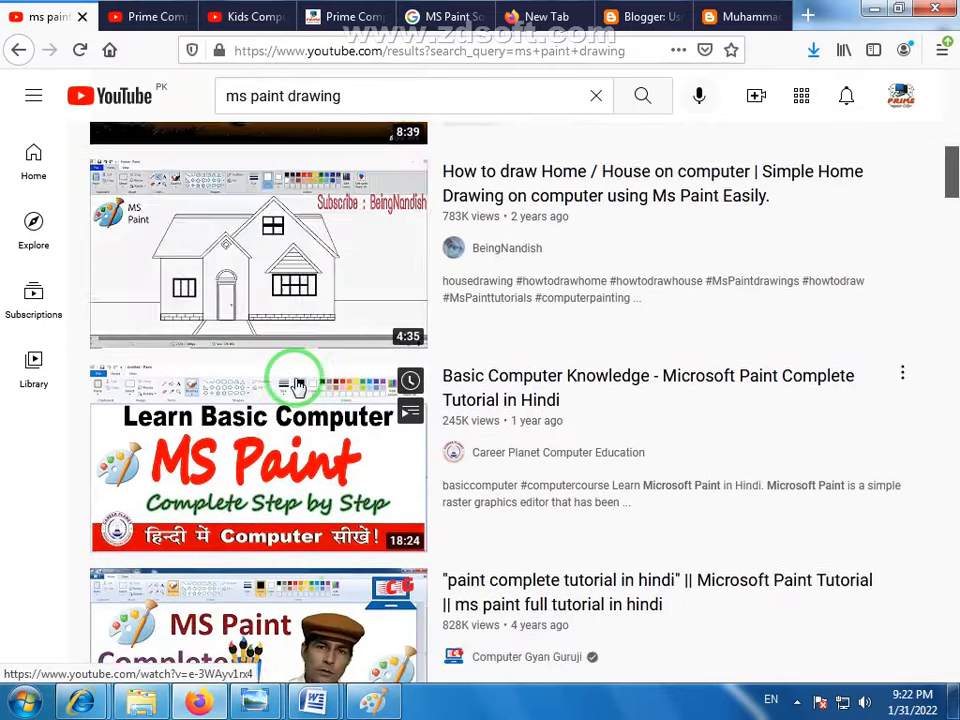
scroll(297, 385, down, 2)
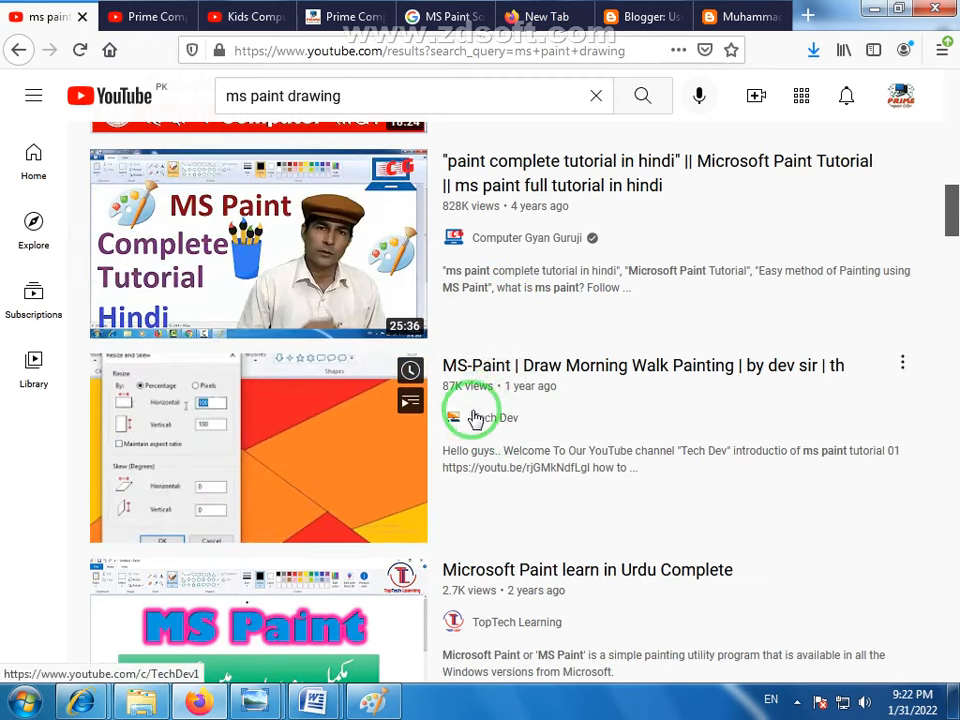
scroll(497, 428, up, 3)
scroll(500, 428, up, 2)
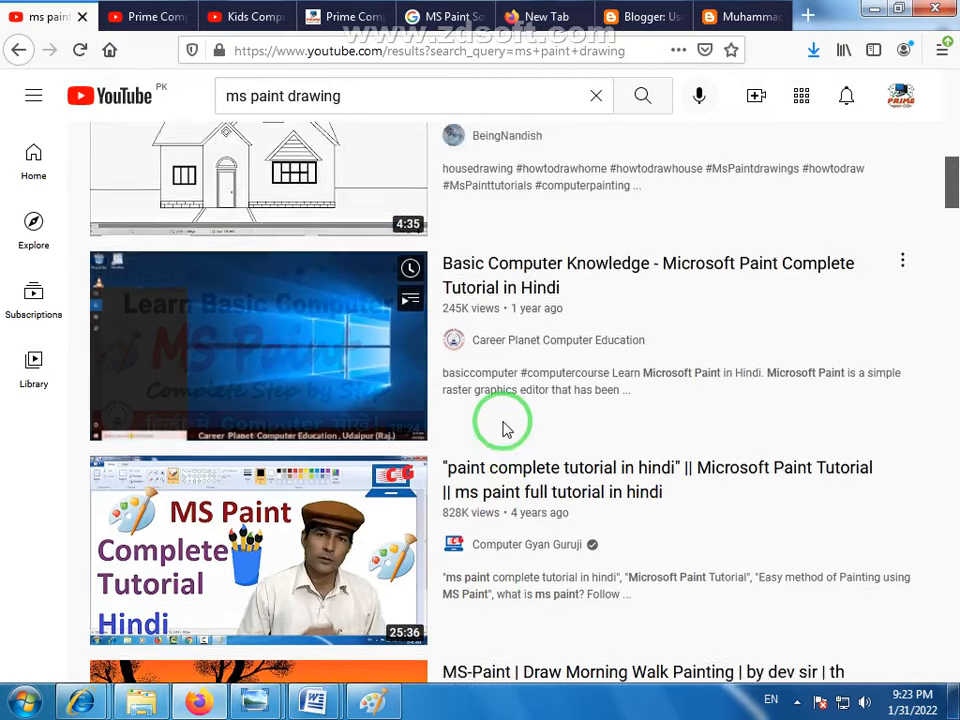
scroll(580, 270, up, 2)
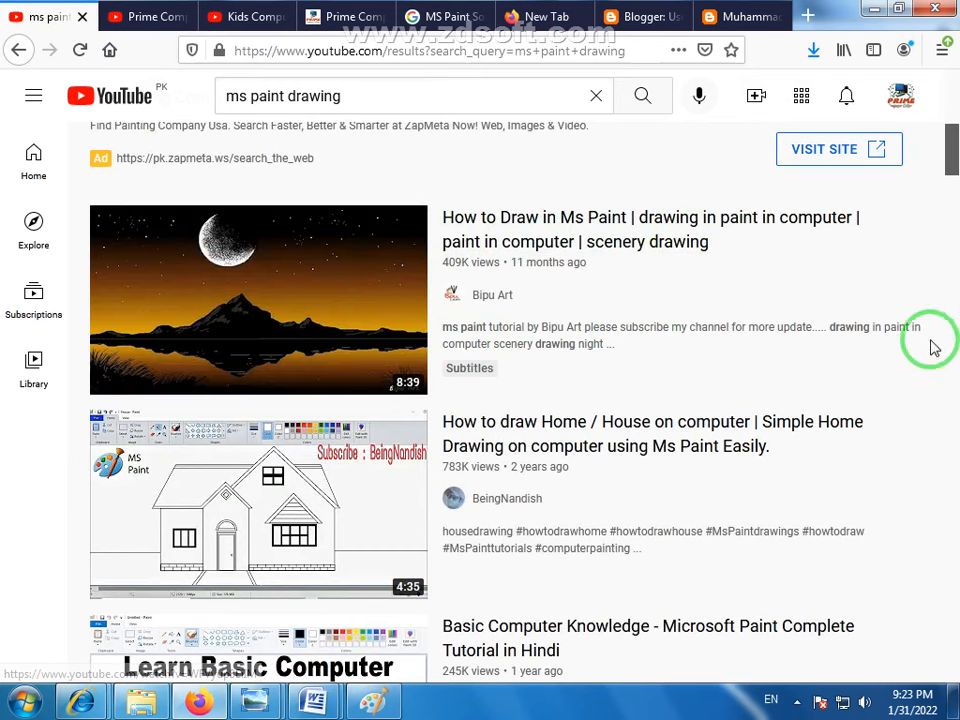
scroll(943, 349, down, 4)
scroll(957, 362, up, 4)
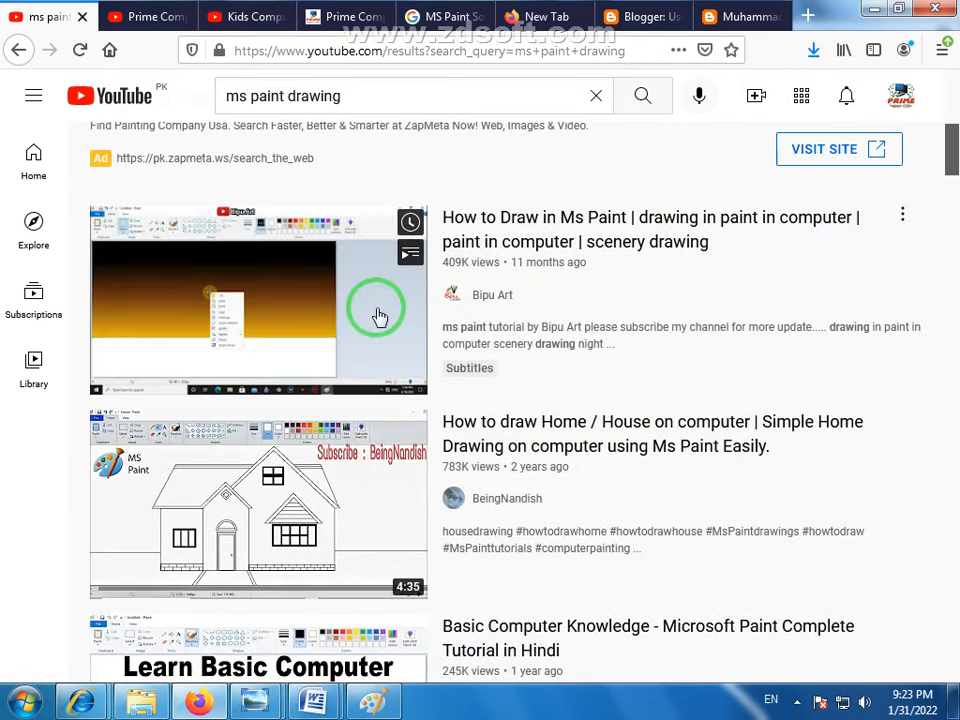
scroll(955, 335, down, 7)
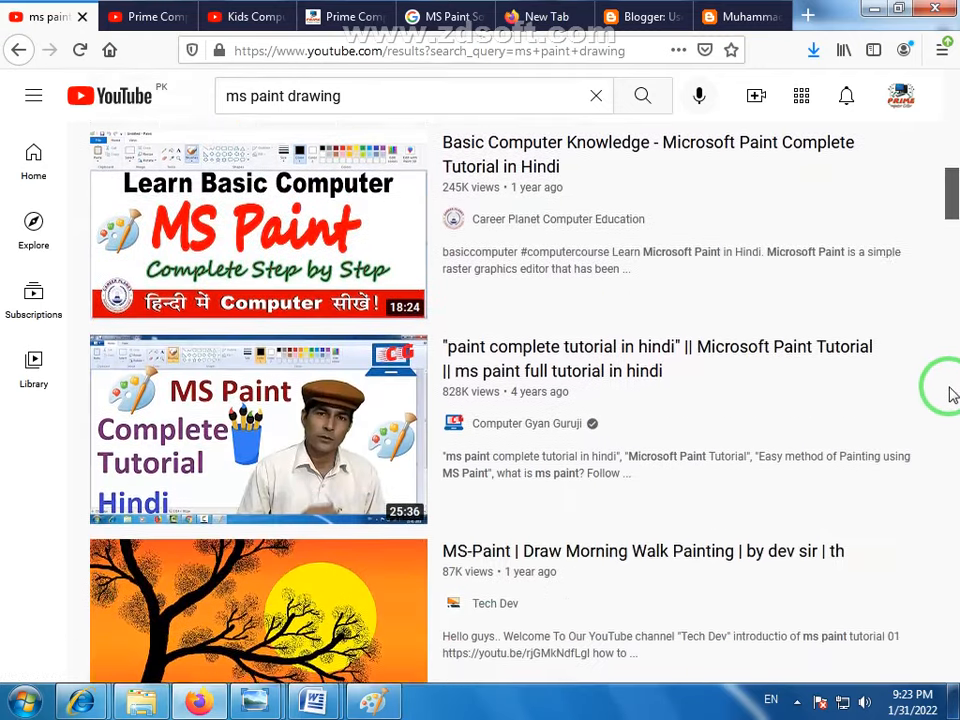
scroll(953, 385, down, 5)
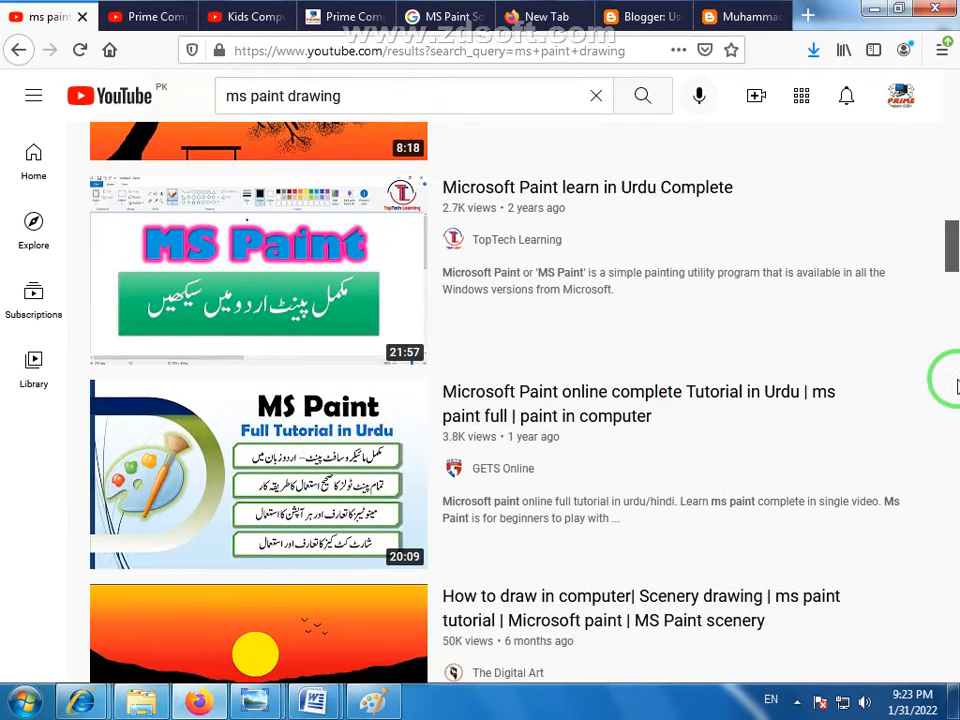
scroll(955, 385, down, 1)
scroll(950, 390, down, 2)
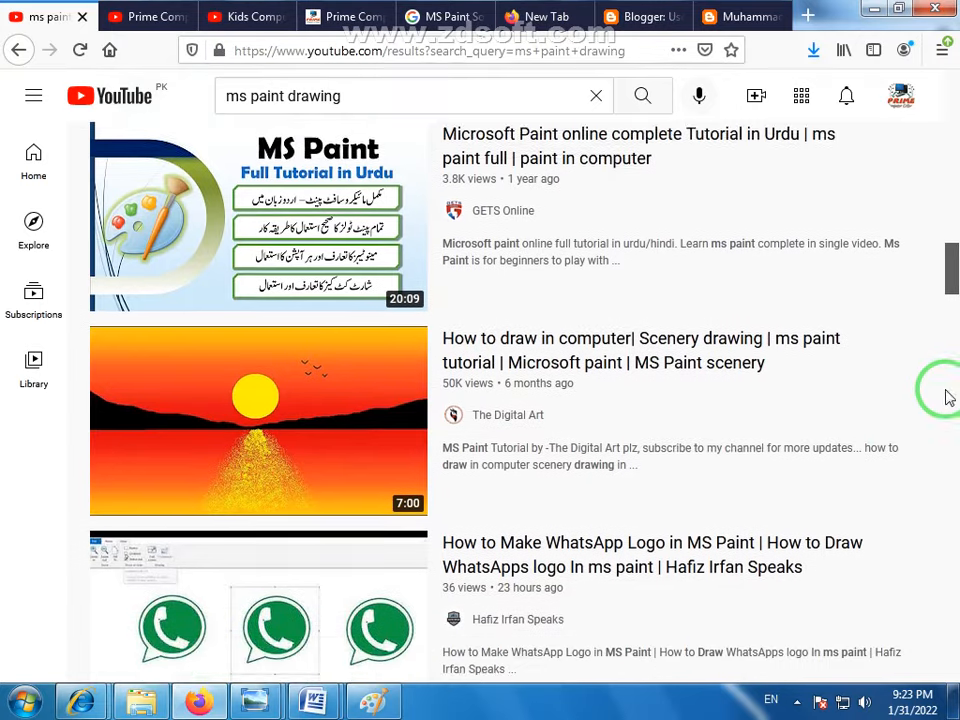
scroll(860, 360, down, 7)
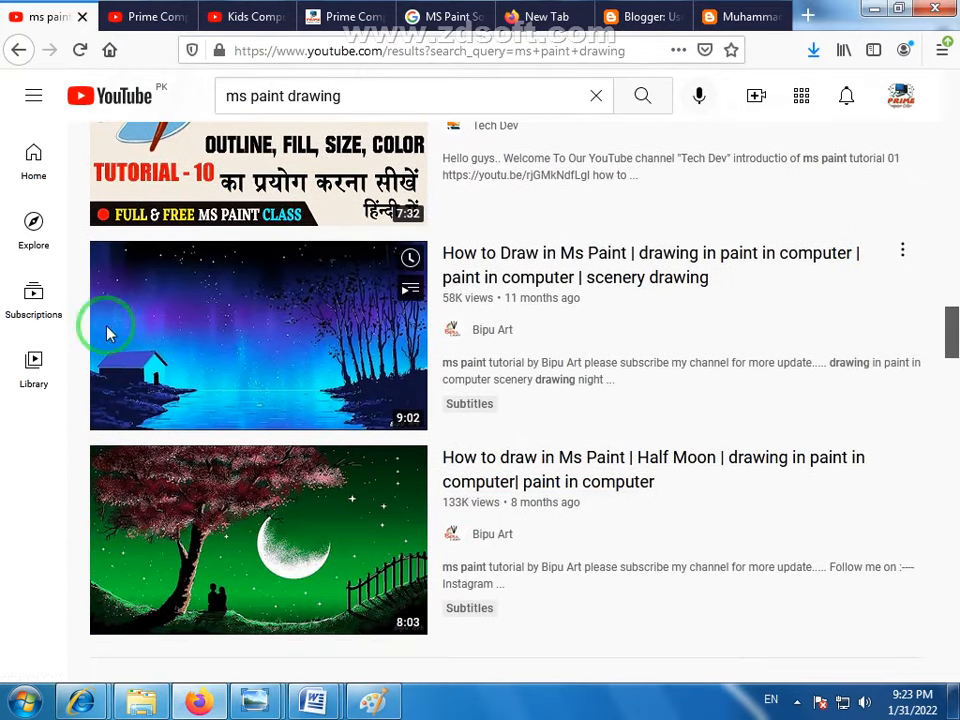
scroll(750, 345, down, 6)
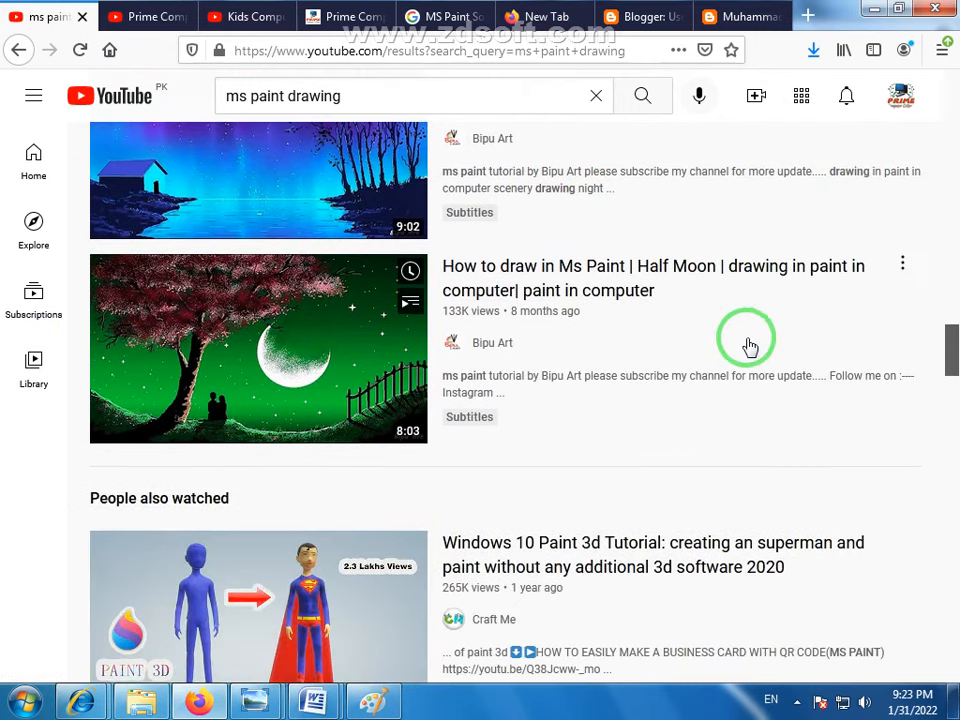
scroll(840, 330, down, 2)
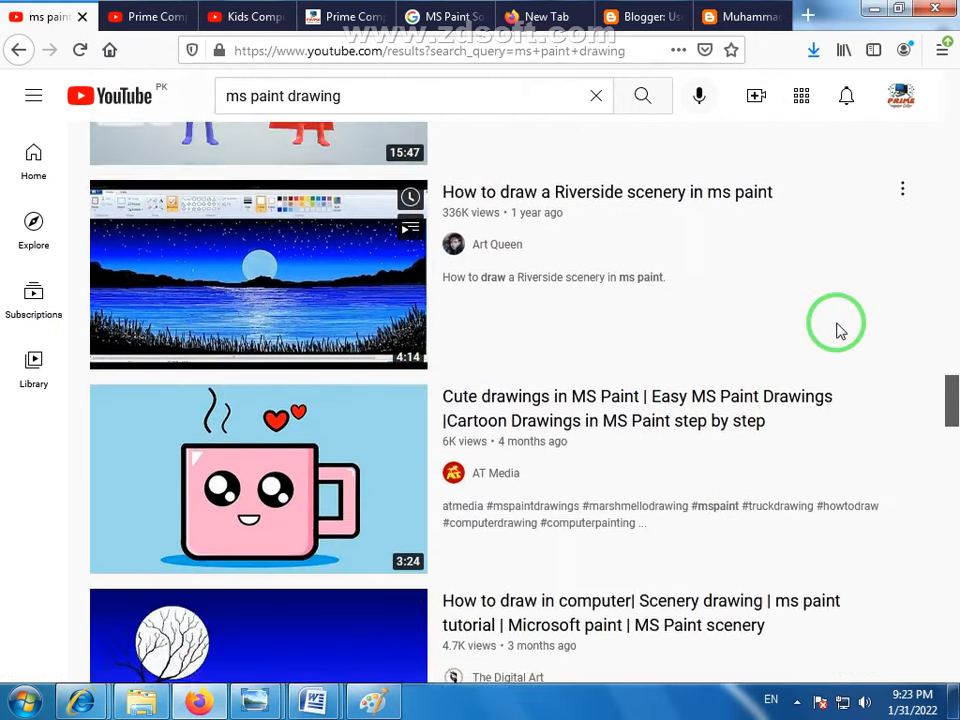
scroll(845, 328, up, 9)
scroll(855, 320, up, 20)
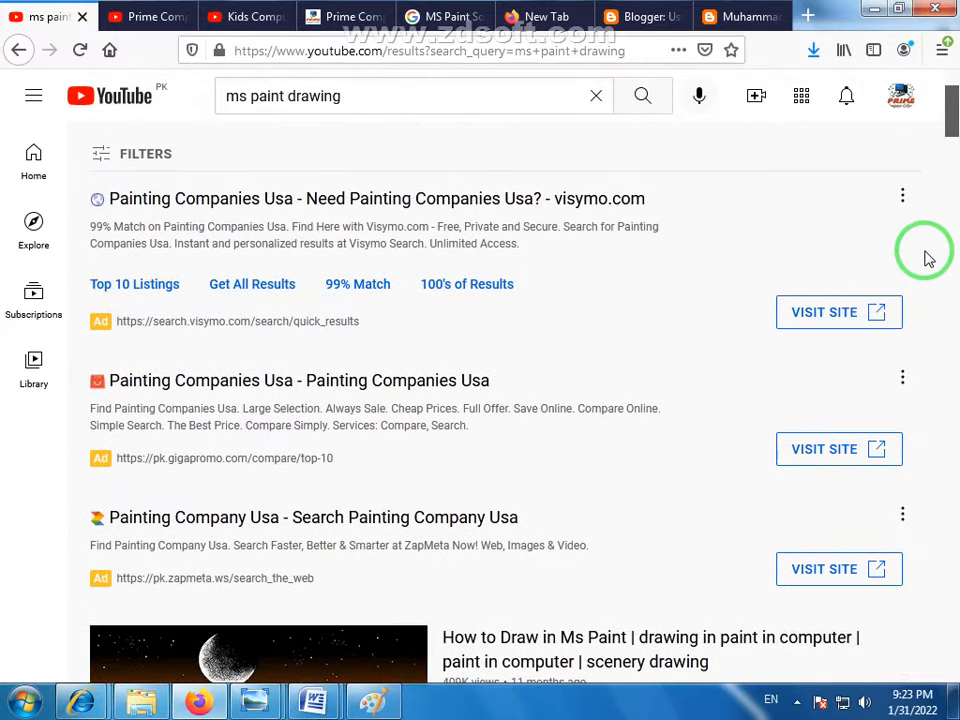
scroll(925, 253, down, 4)
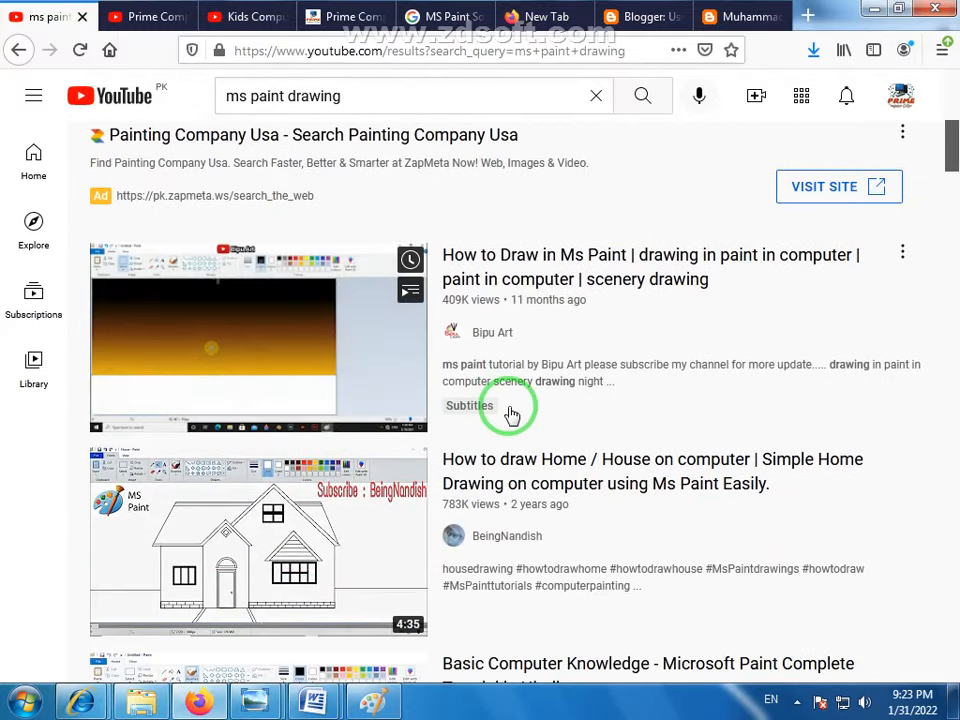
- Switch back to Paint to show the flower pattern drawing
click(373, 700)
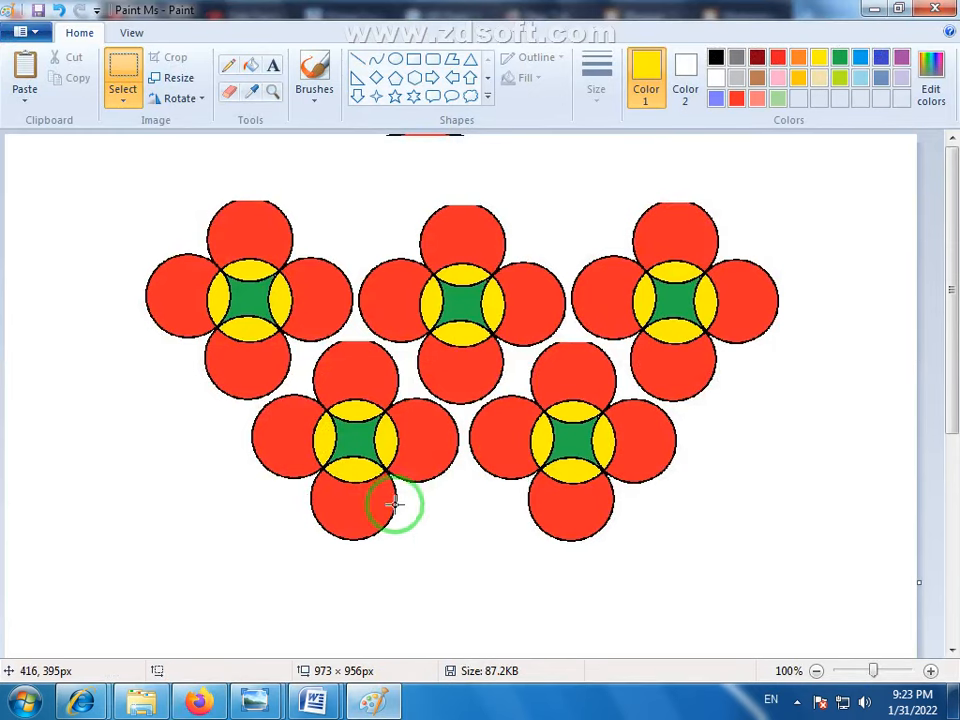